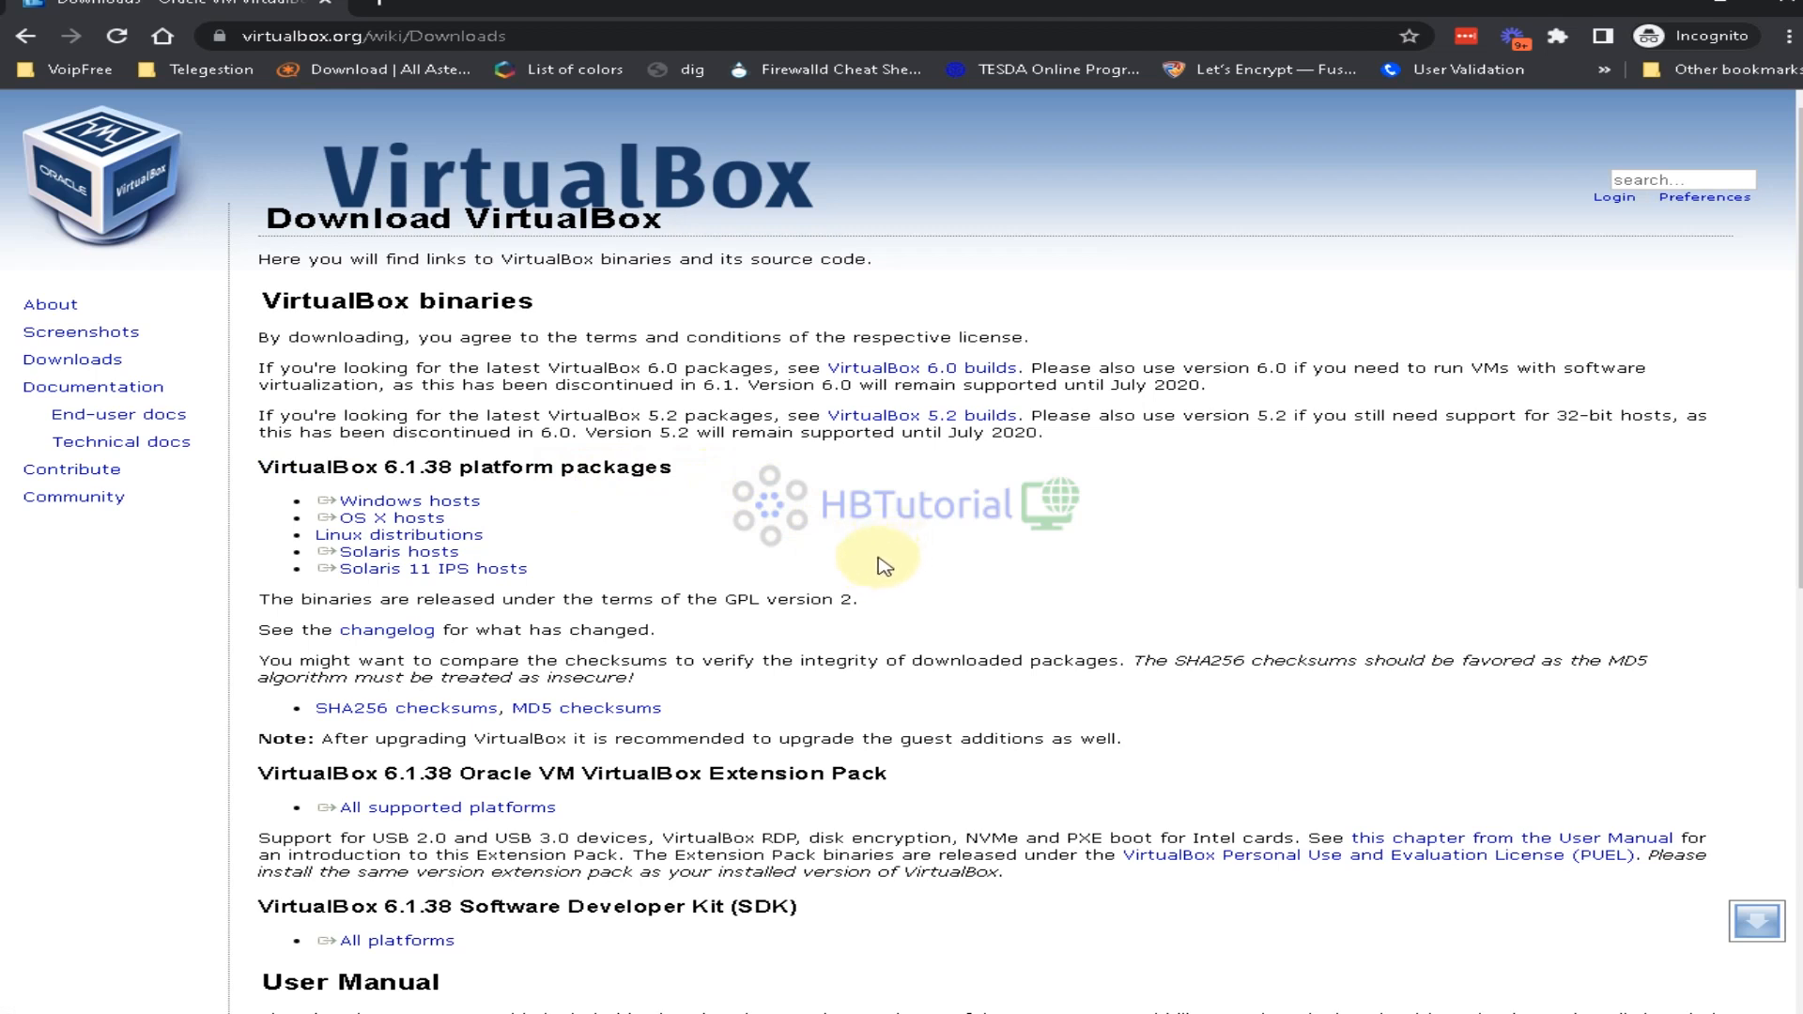
Download the VirtualBox 6.1.38 installer (.exe) for Windows hosts from virtualbox.org
{"action": "left_click_drag", "start_coordinate": [526, 536], "coordinate": [284, 543]}
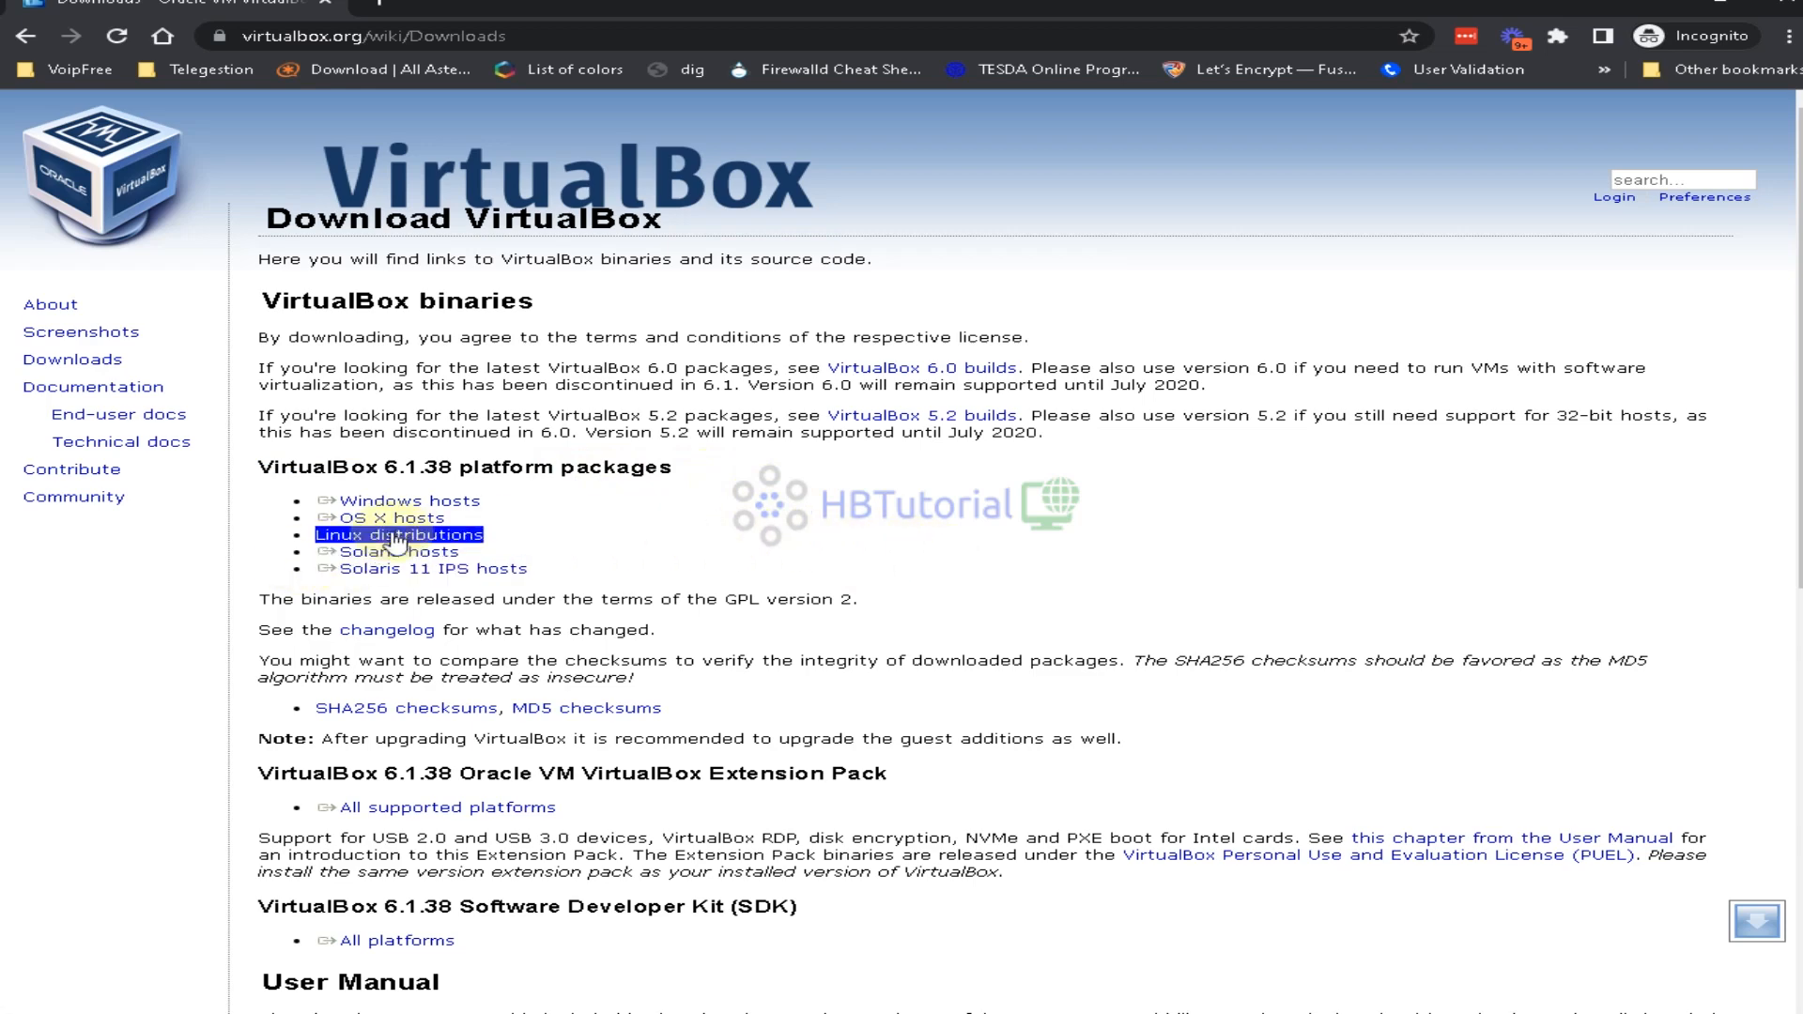
{"action": "left_click", "coordinate": [634, 530]}
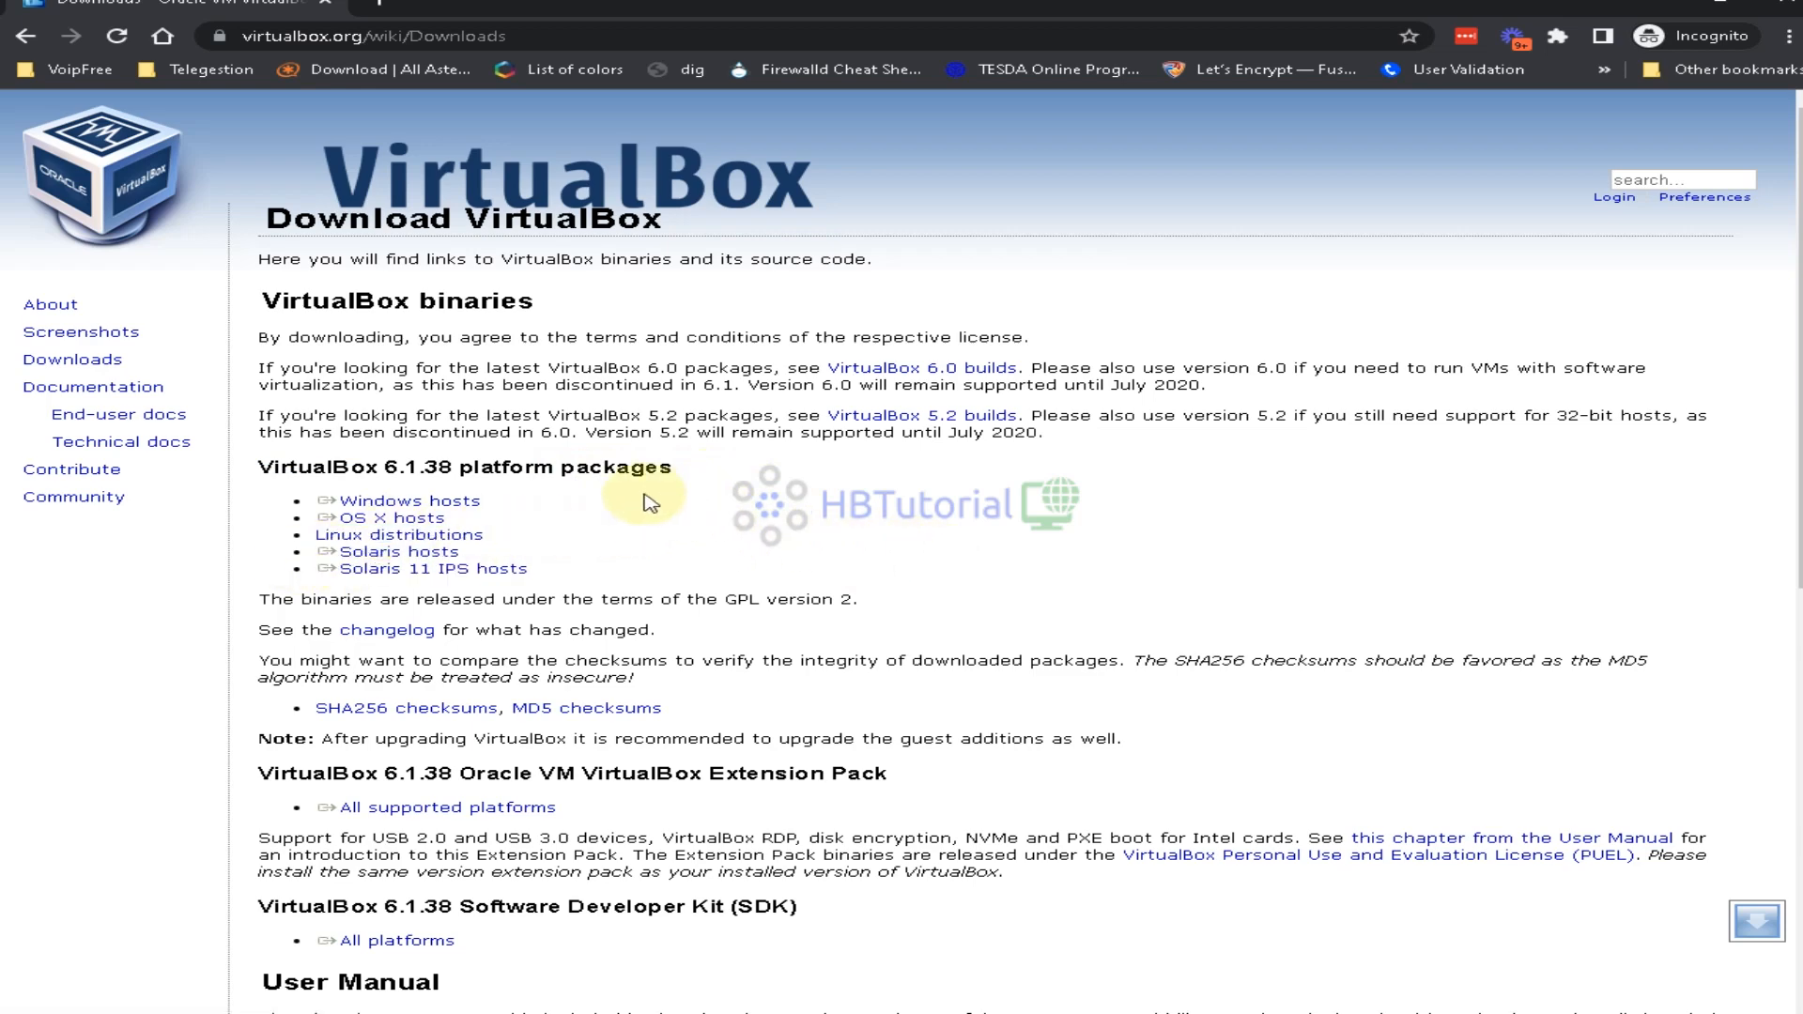
{"action": "scroll", "coordinate": [651, 503], "scroll_direction": "down", "scroll_amount": 3}
{"action": "scroll", "coordinate": [935, 622], "scroll_direction": "up", "scroll_amount": 3}
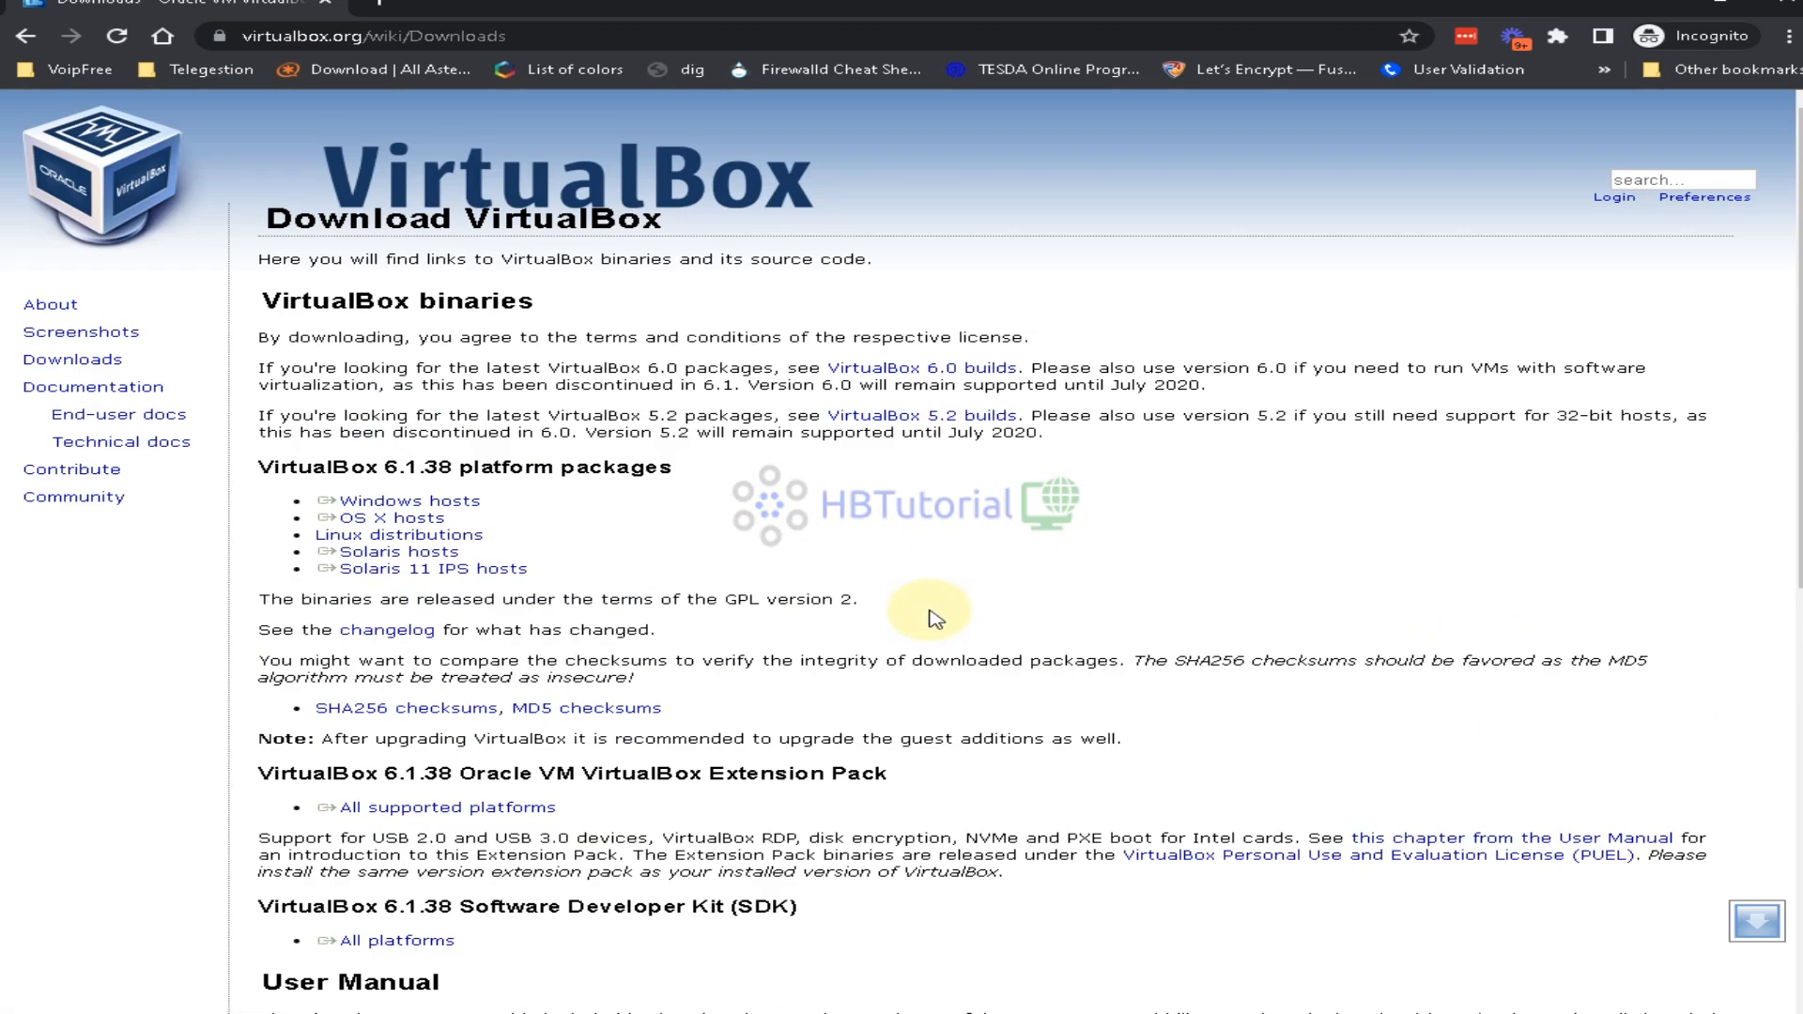
{"action": "double_click", "coordinate": [44, 362]}
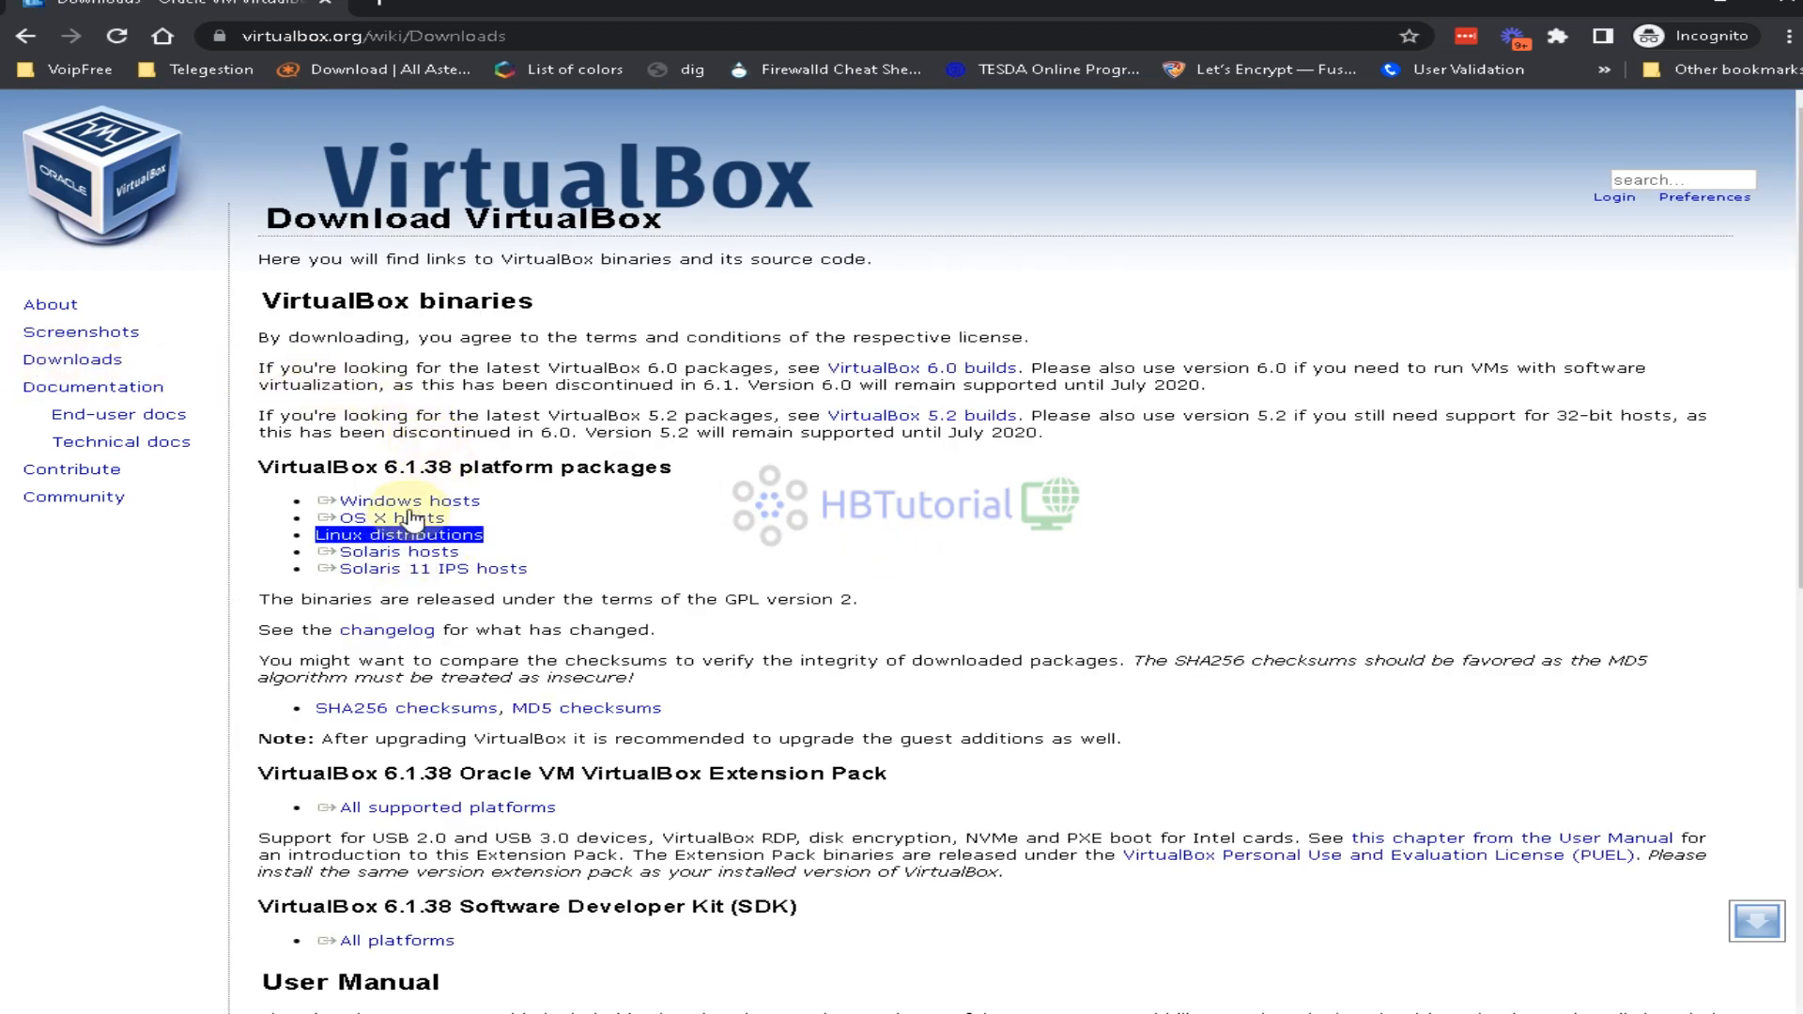
{"action": "scroll", "coordinate": [413, 518], "scroll_direction": "down", "scroll_amount": 7}
{"action": "scroll", "coordinate": [604, 745], "scroll_direction": "down", "scroll_amount": 2}
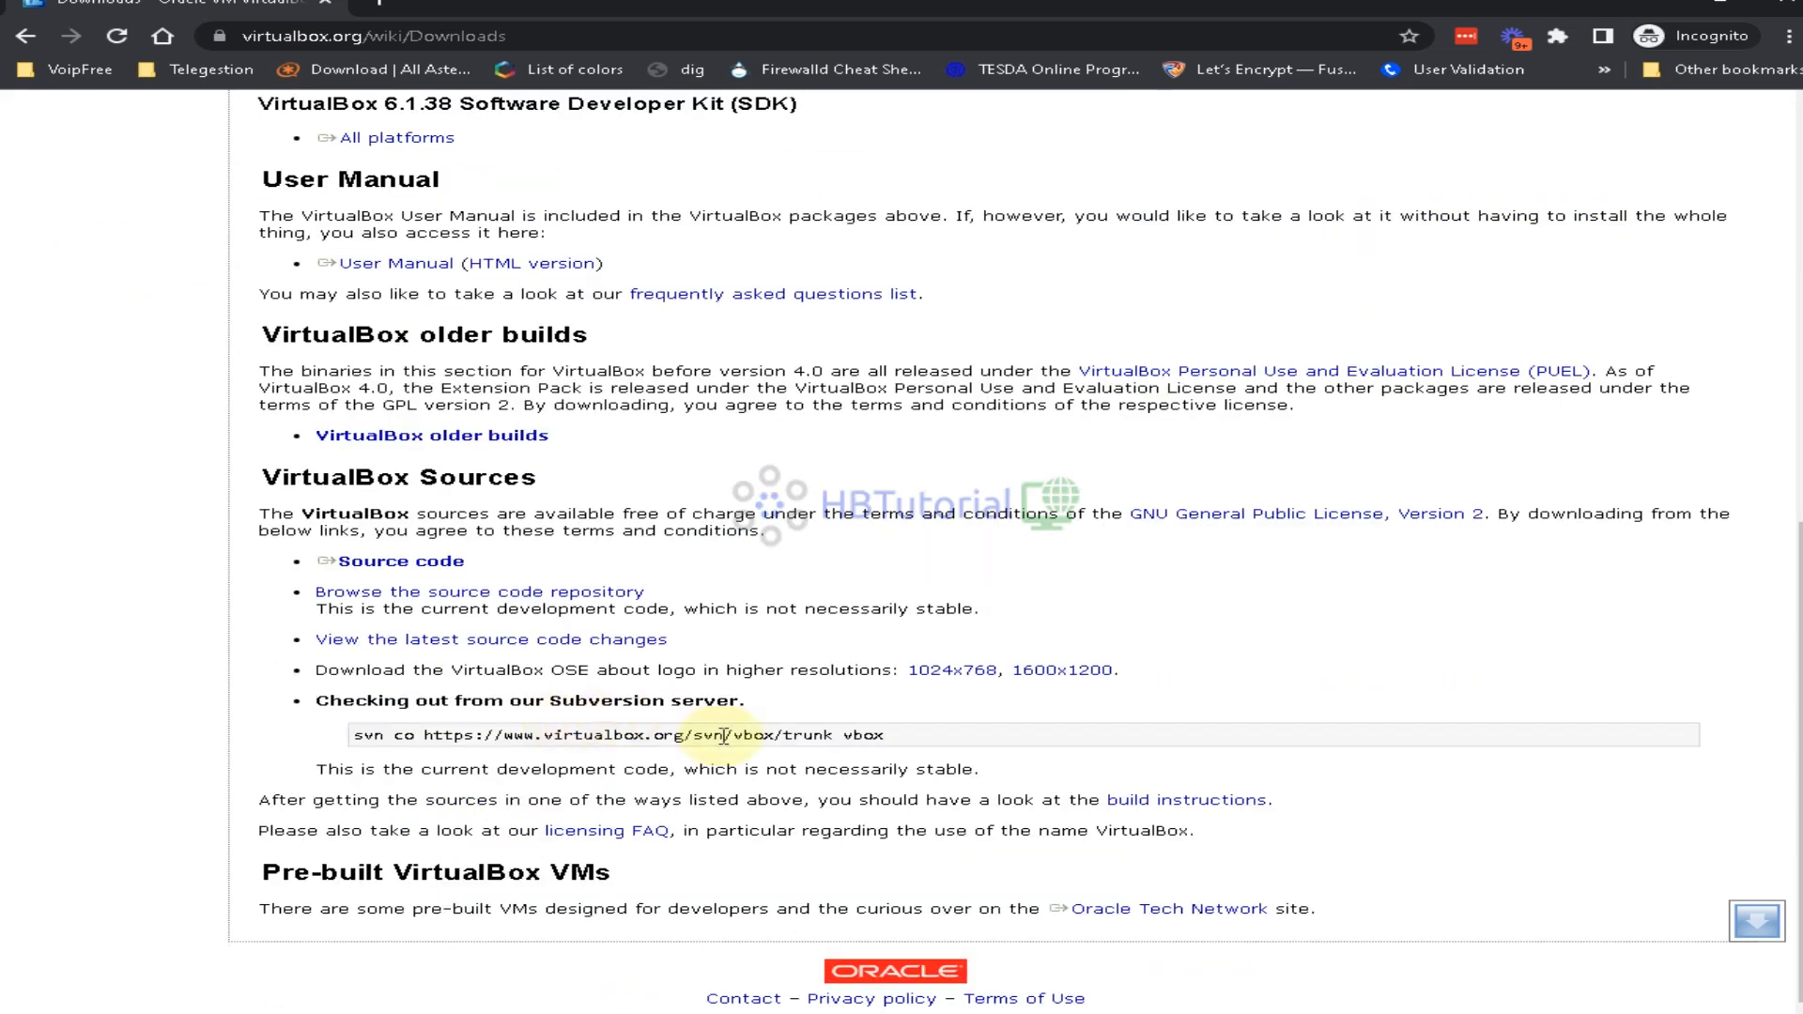
{"action": "scroll", "coordinate": [406, 669], "scroll_direction": "up", "scroll_amount": 2}
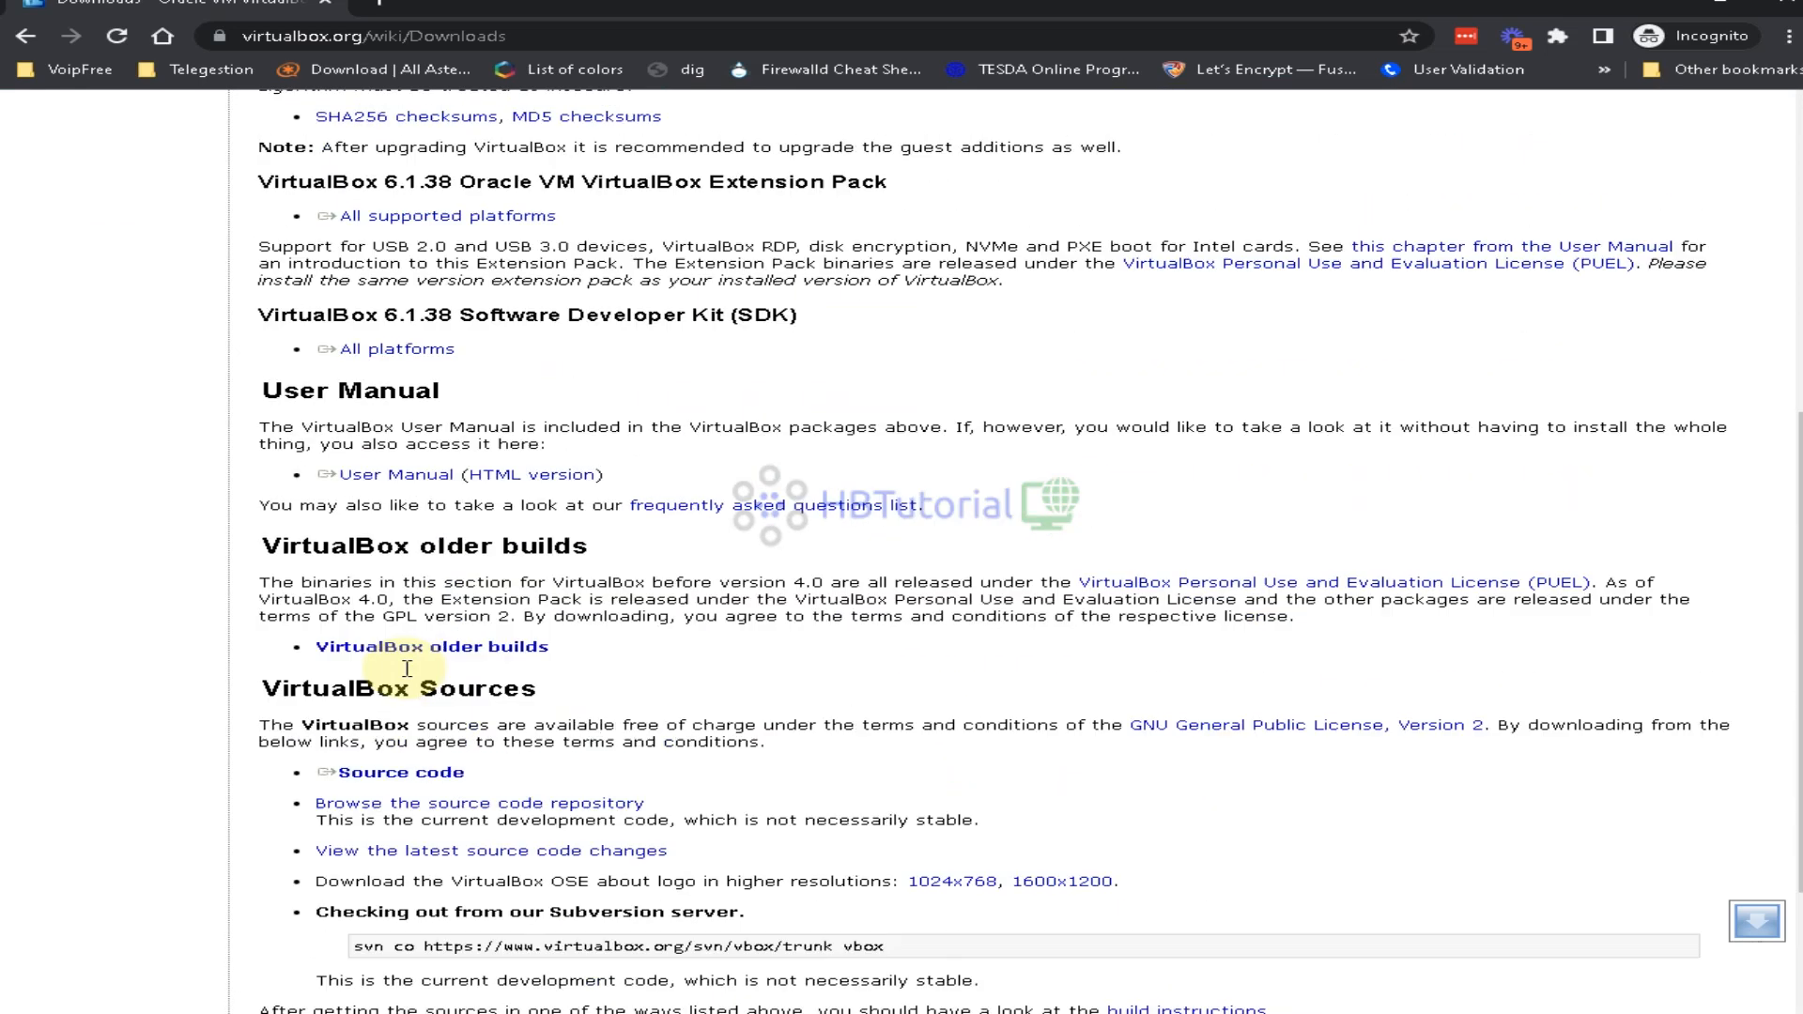
{"action": "scroll", "coordinate": [407, 669], "scroll_direction": "up", "scroll_amount": 6}
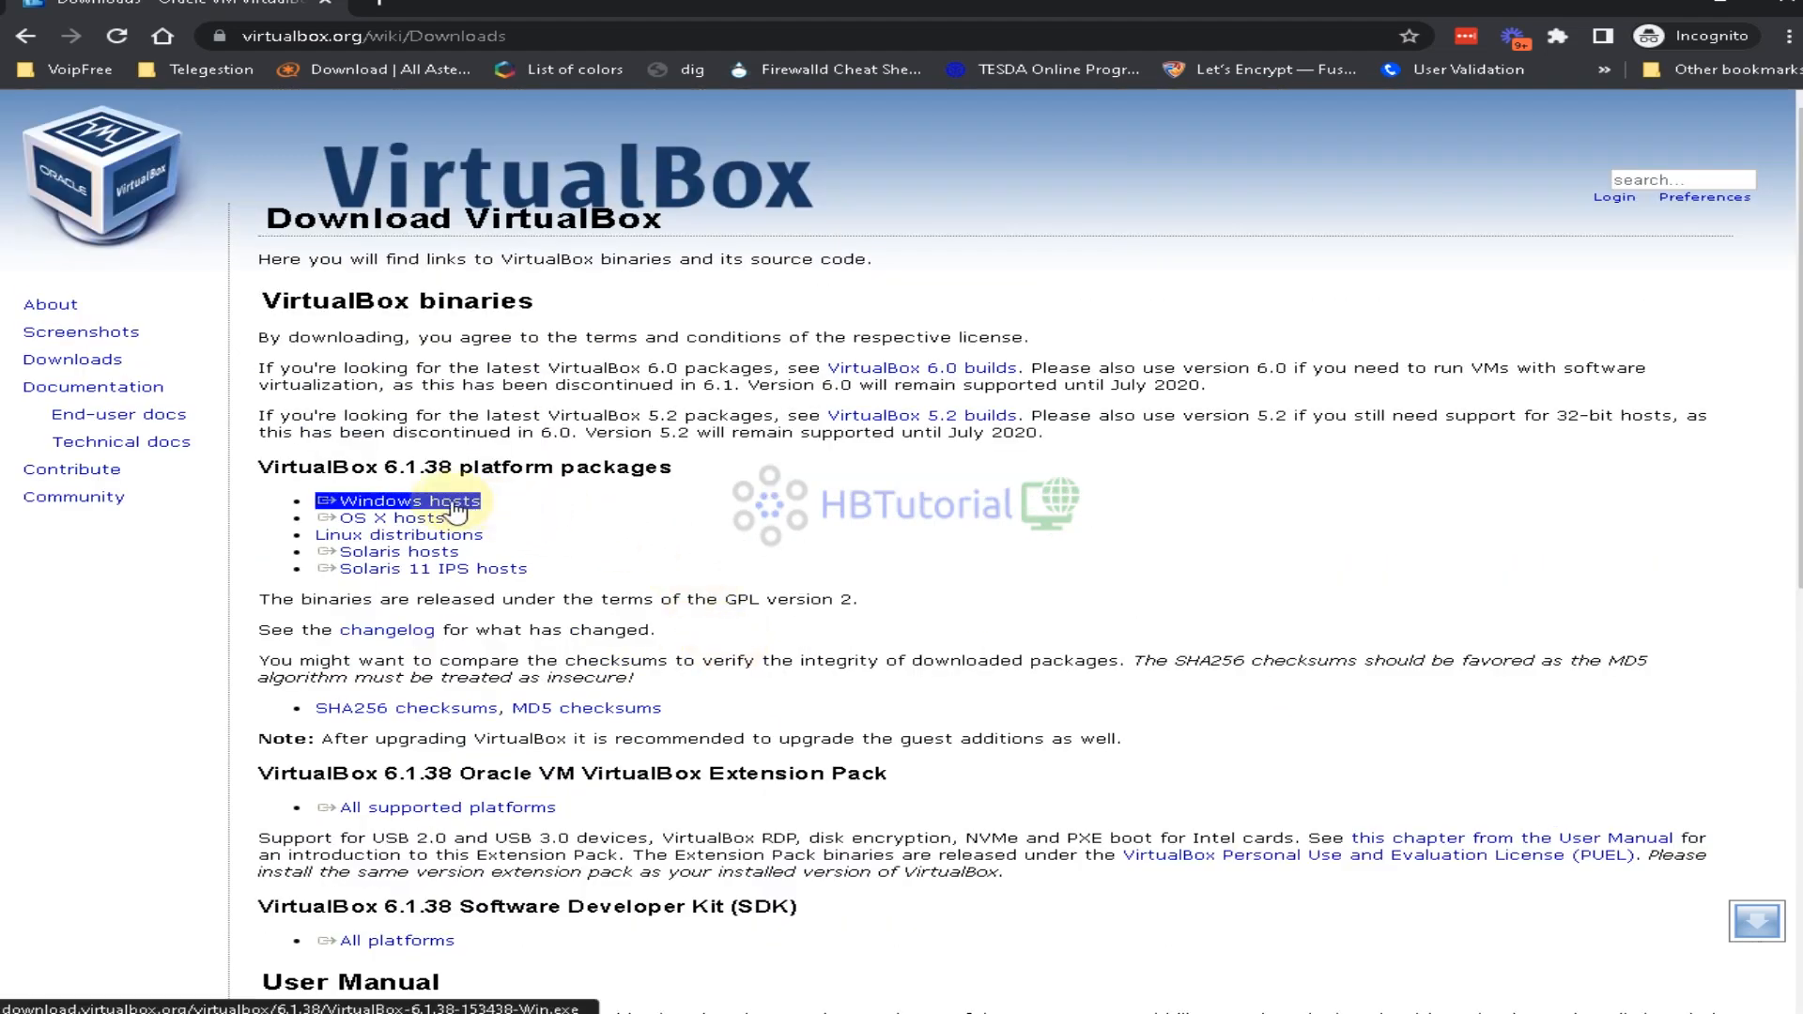
{"action": "left_click", "coordinate": [356, 508]}
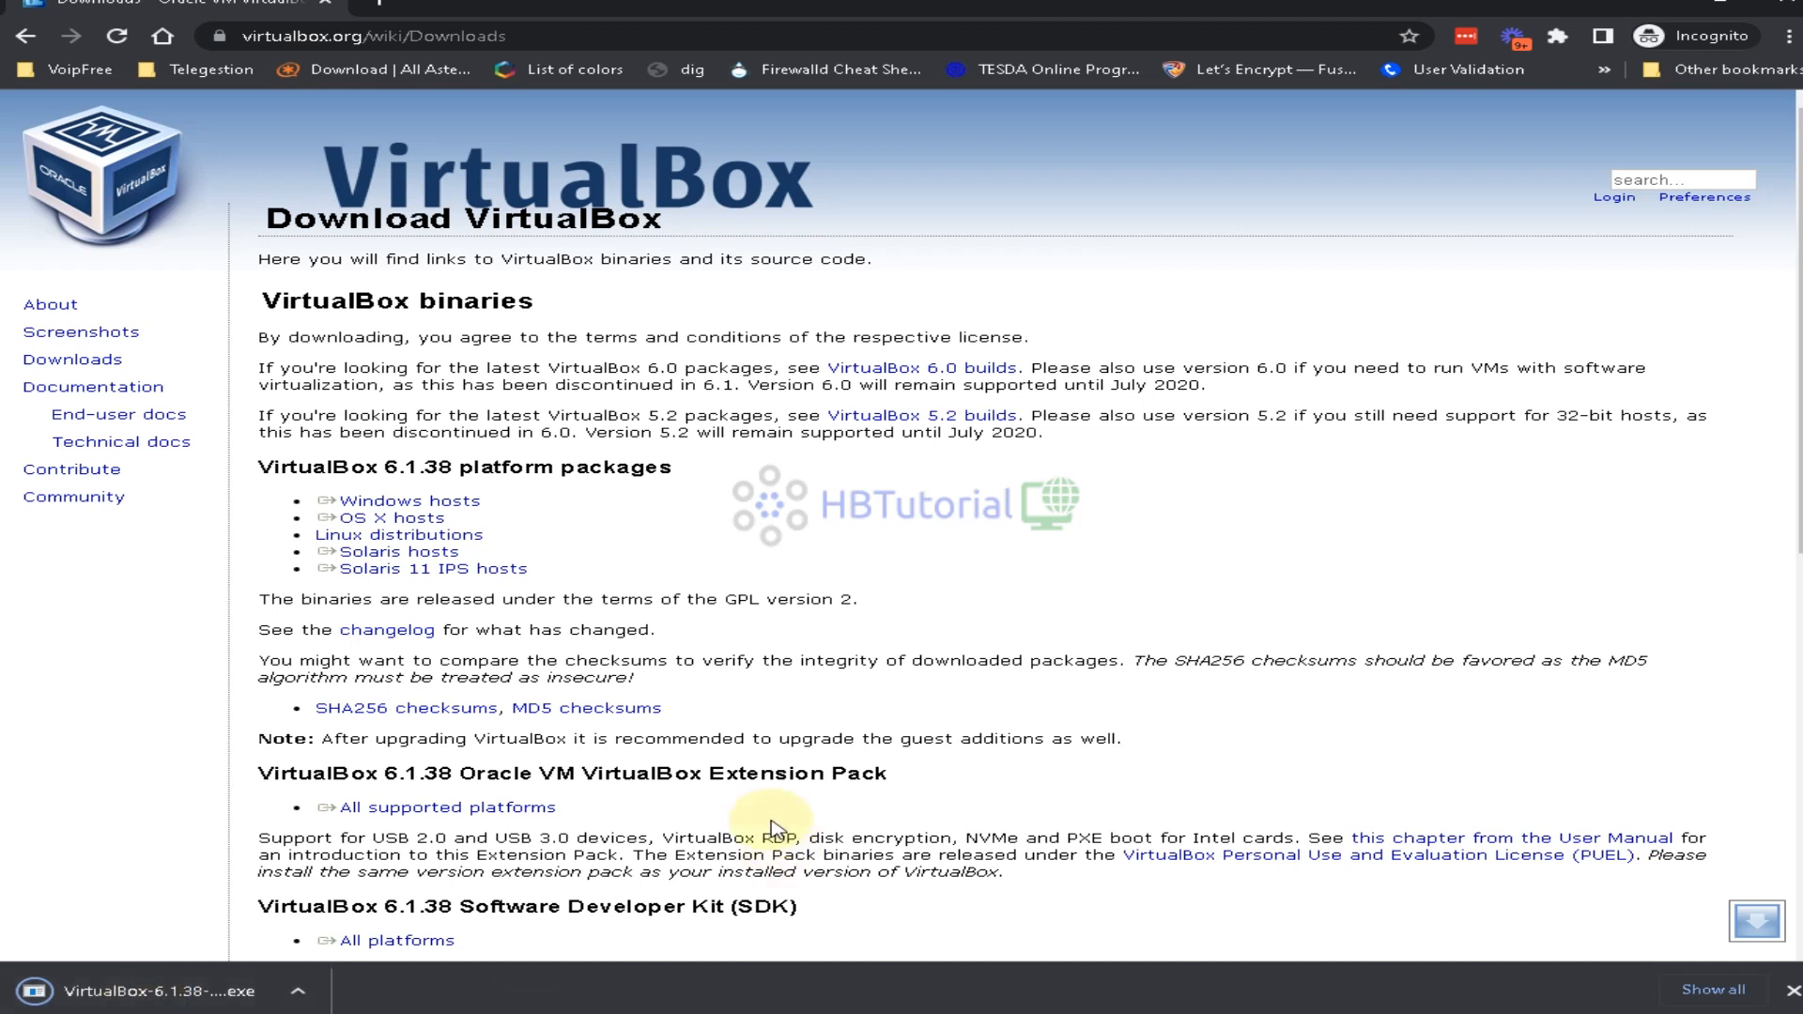
Launch the downloaded VirtualBox 6.1.38 installer with admin permission and open a new Incognito tab
{"action": "left_click", "coordinate": [93, 994]}
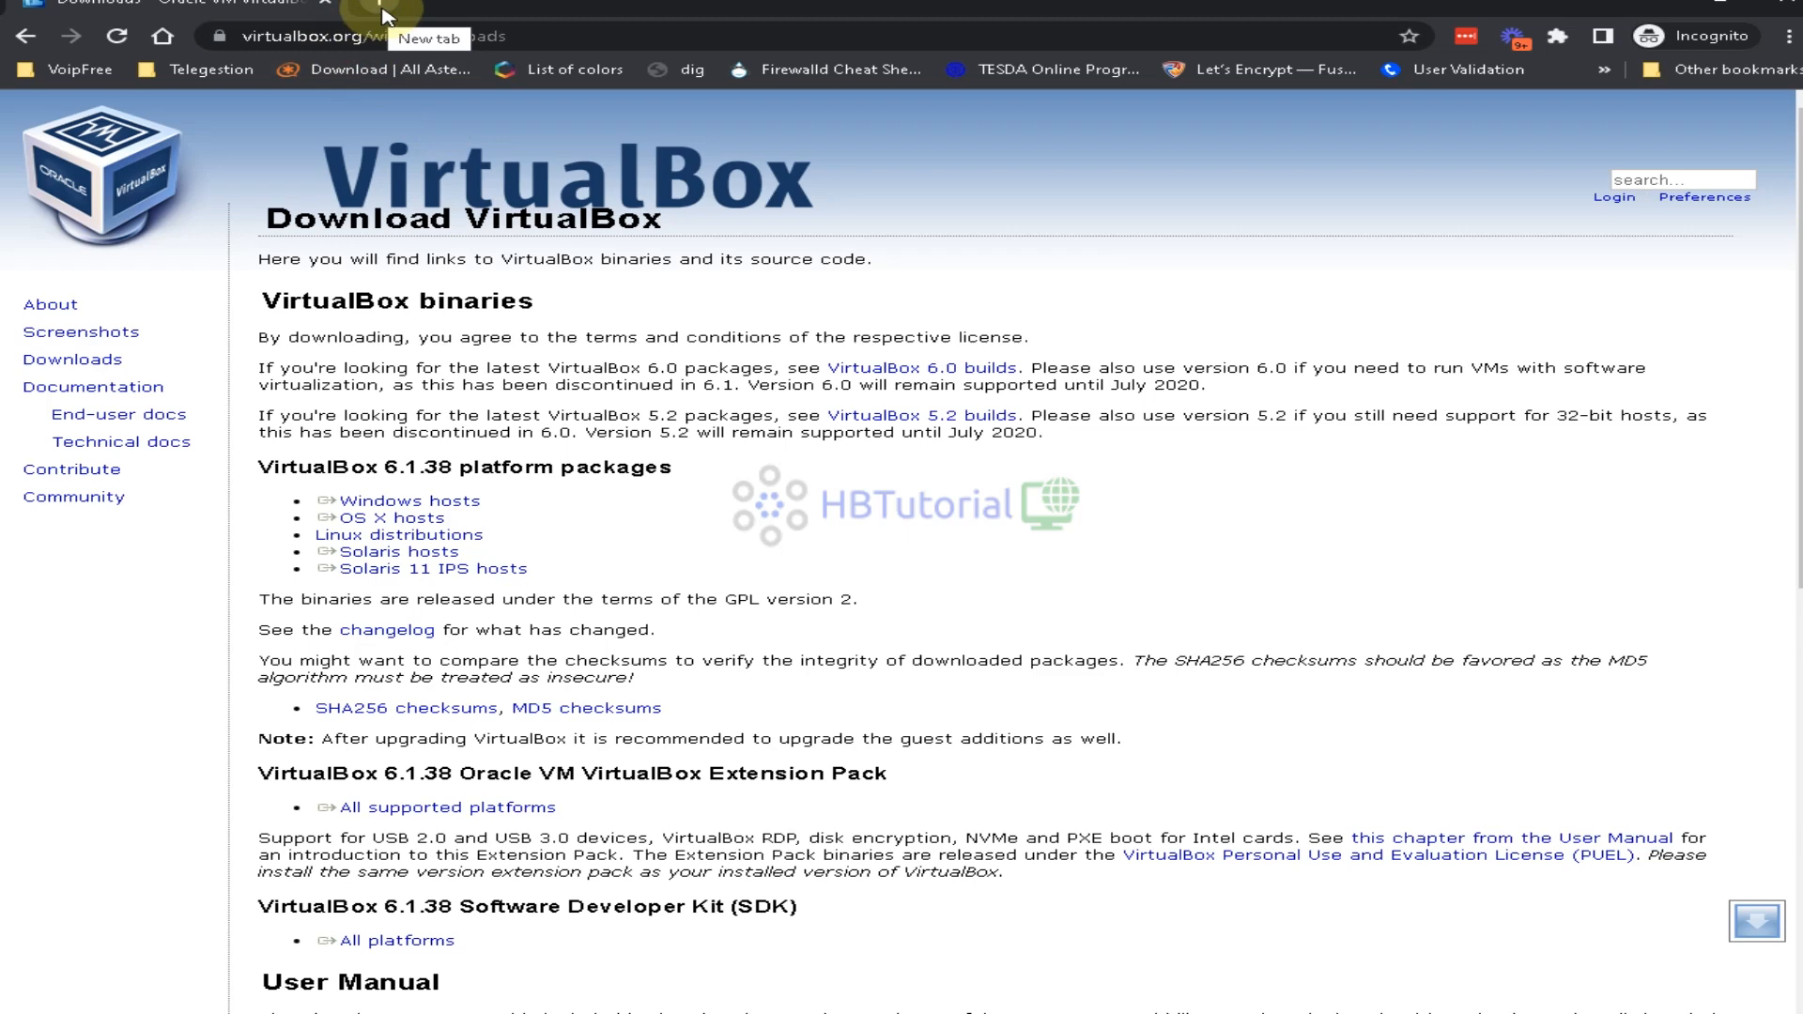
{"action": "left_click", "coordinate": [381, 14]}
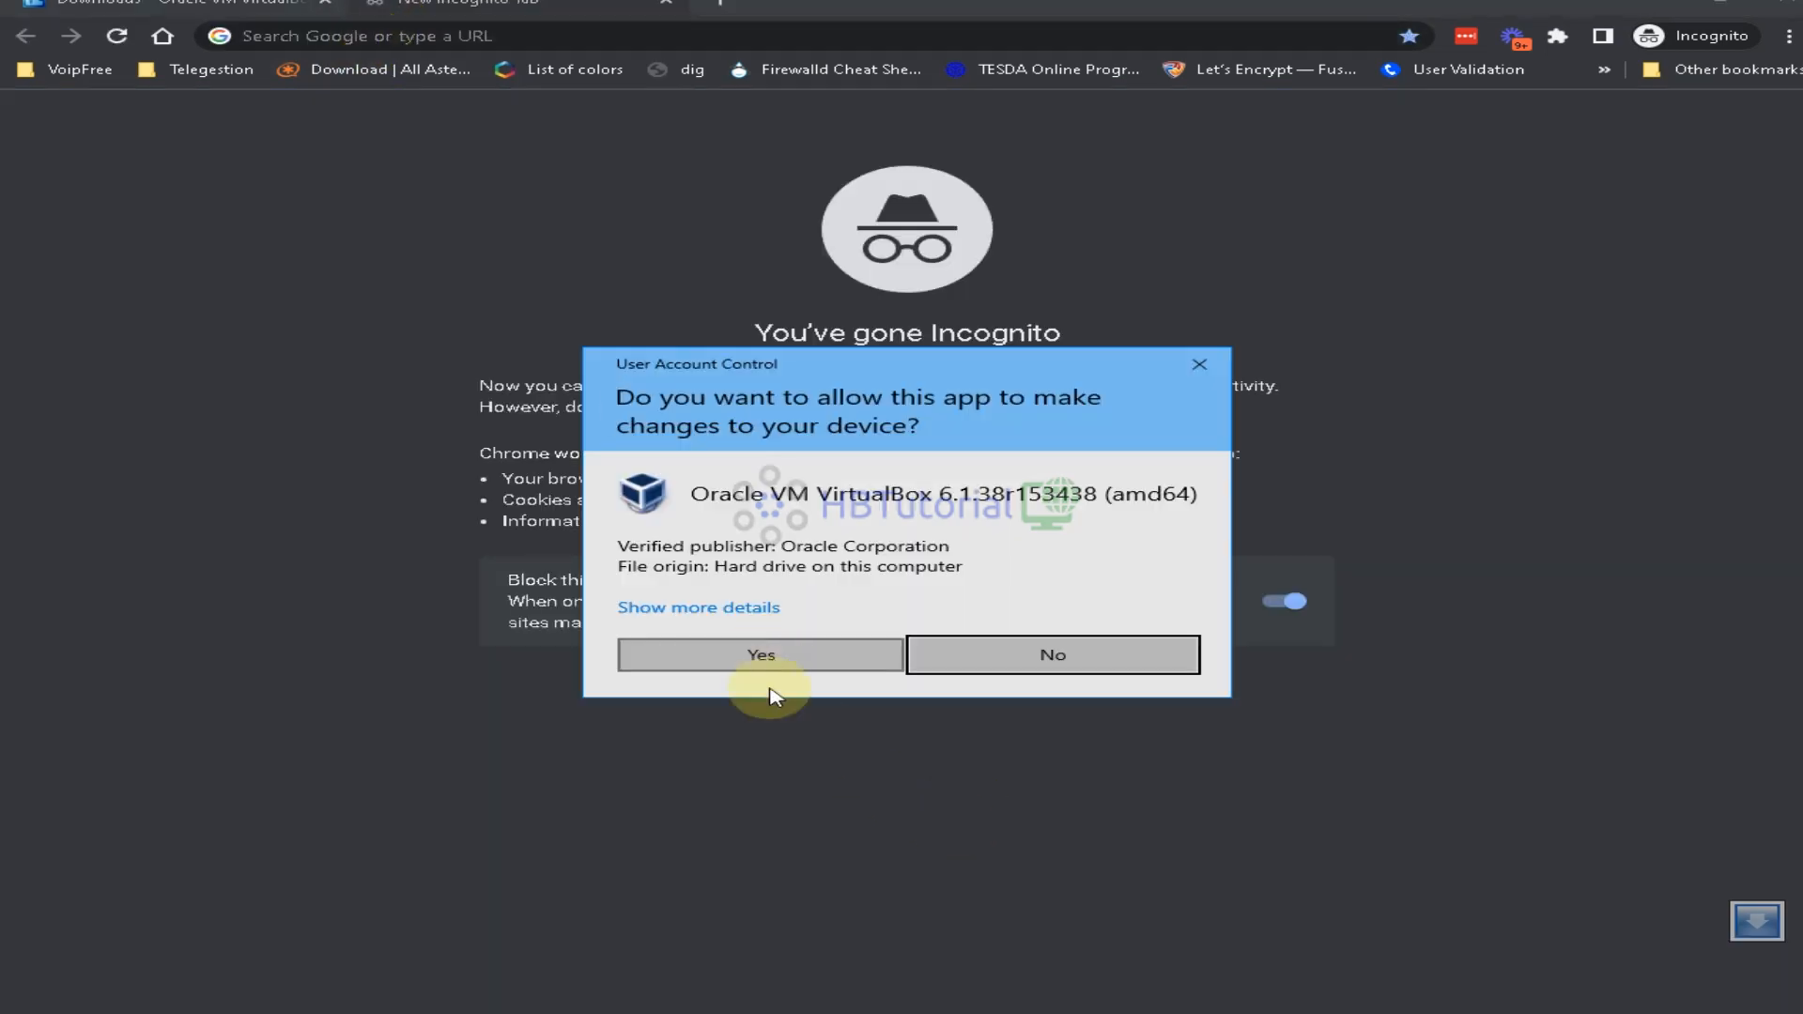
{"action": "left_click", "coordinate": [743, 662]}
{"action": "left_click", "coordinate": [425, 41]}
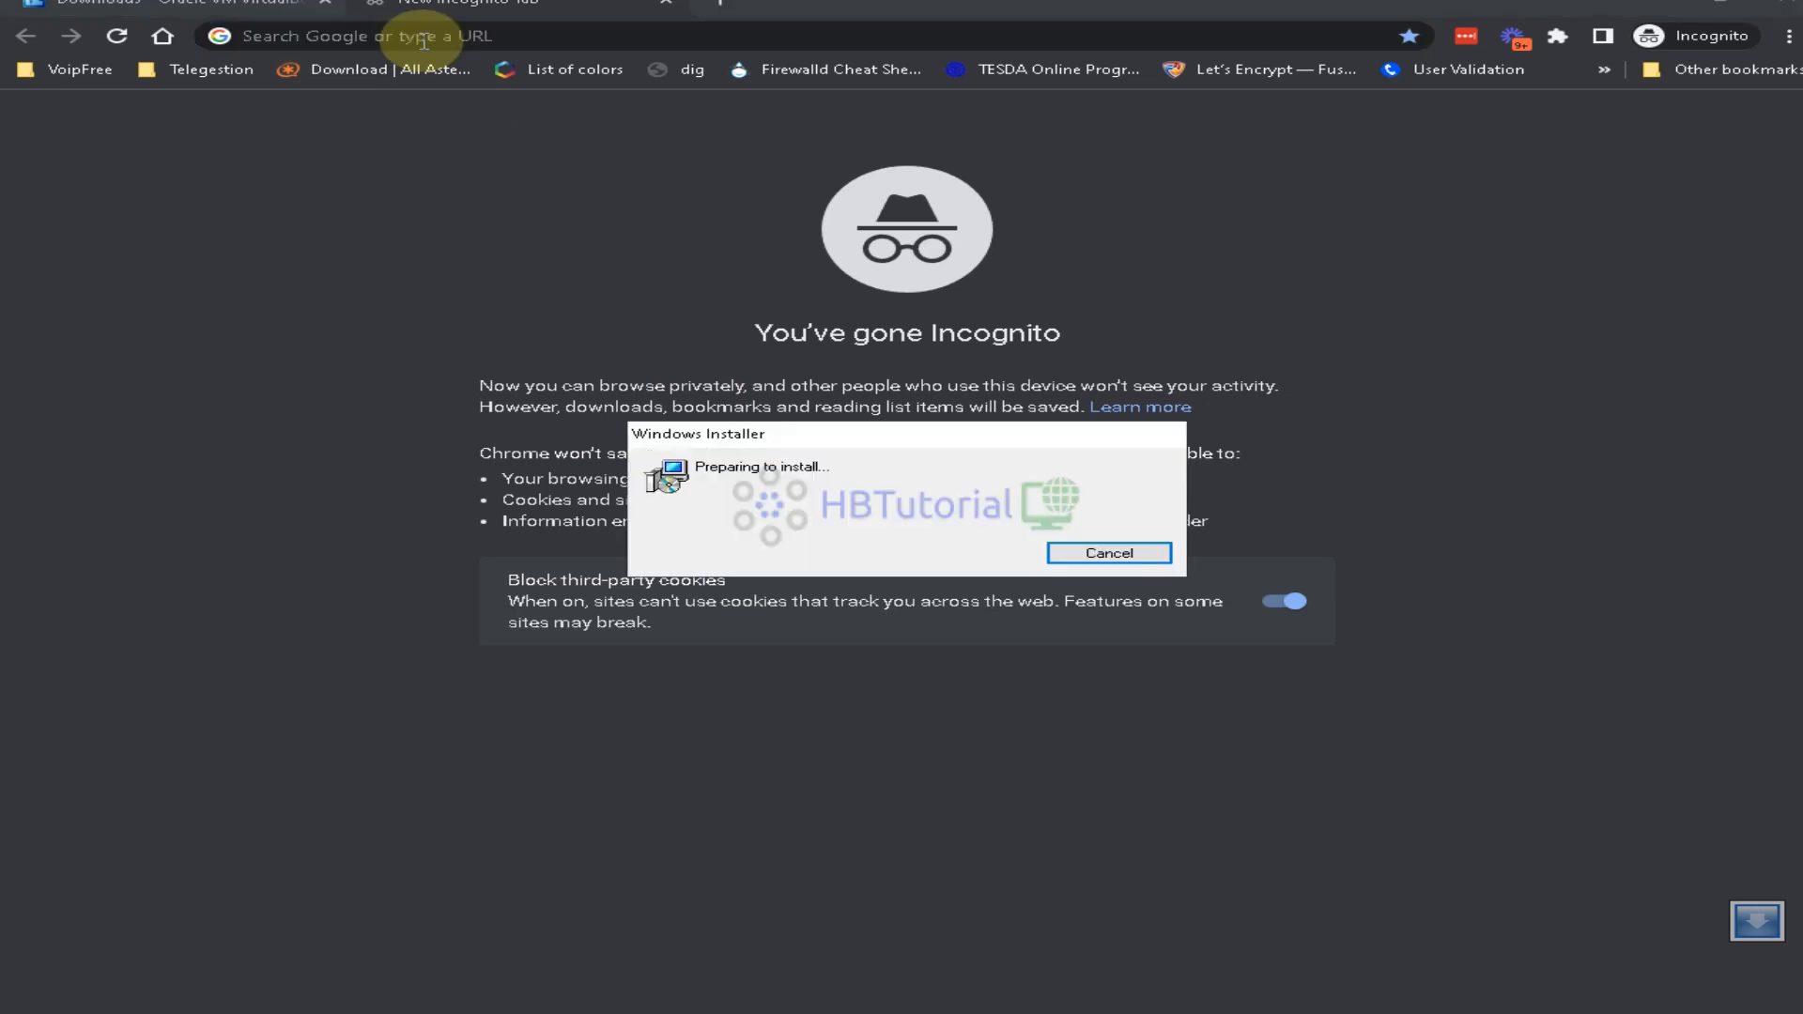
{"action": "left_click", "coordinate": [425, 41]}
Go to the ViciBox ISO index at download.vicidial.com/iso/vicibox/server via the 'vicibox' address suggestion
{"action": "type", "text": "vicibox"}
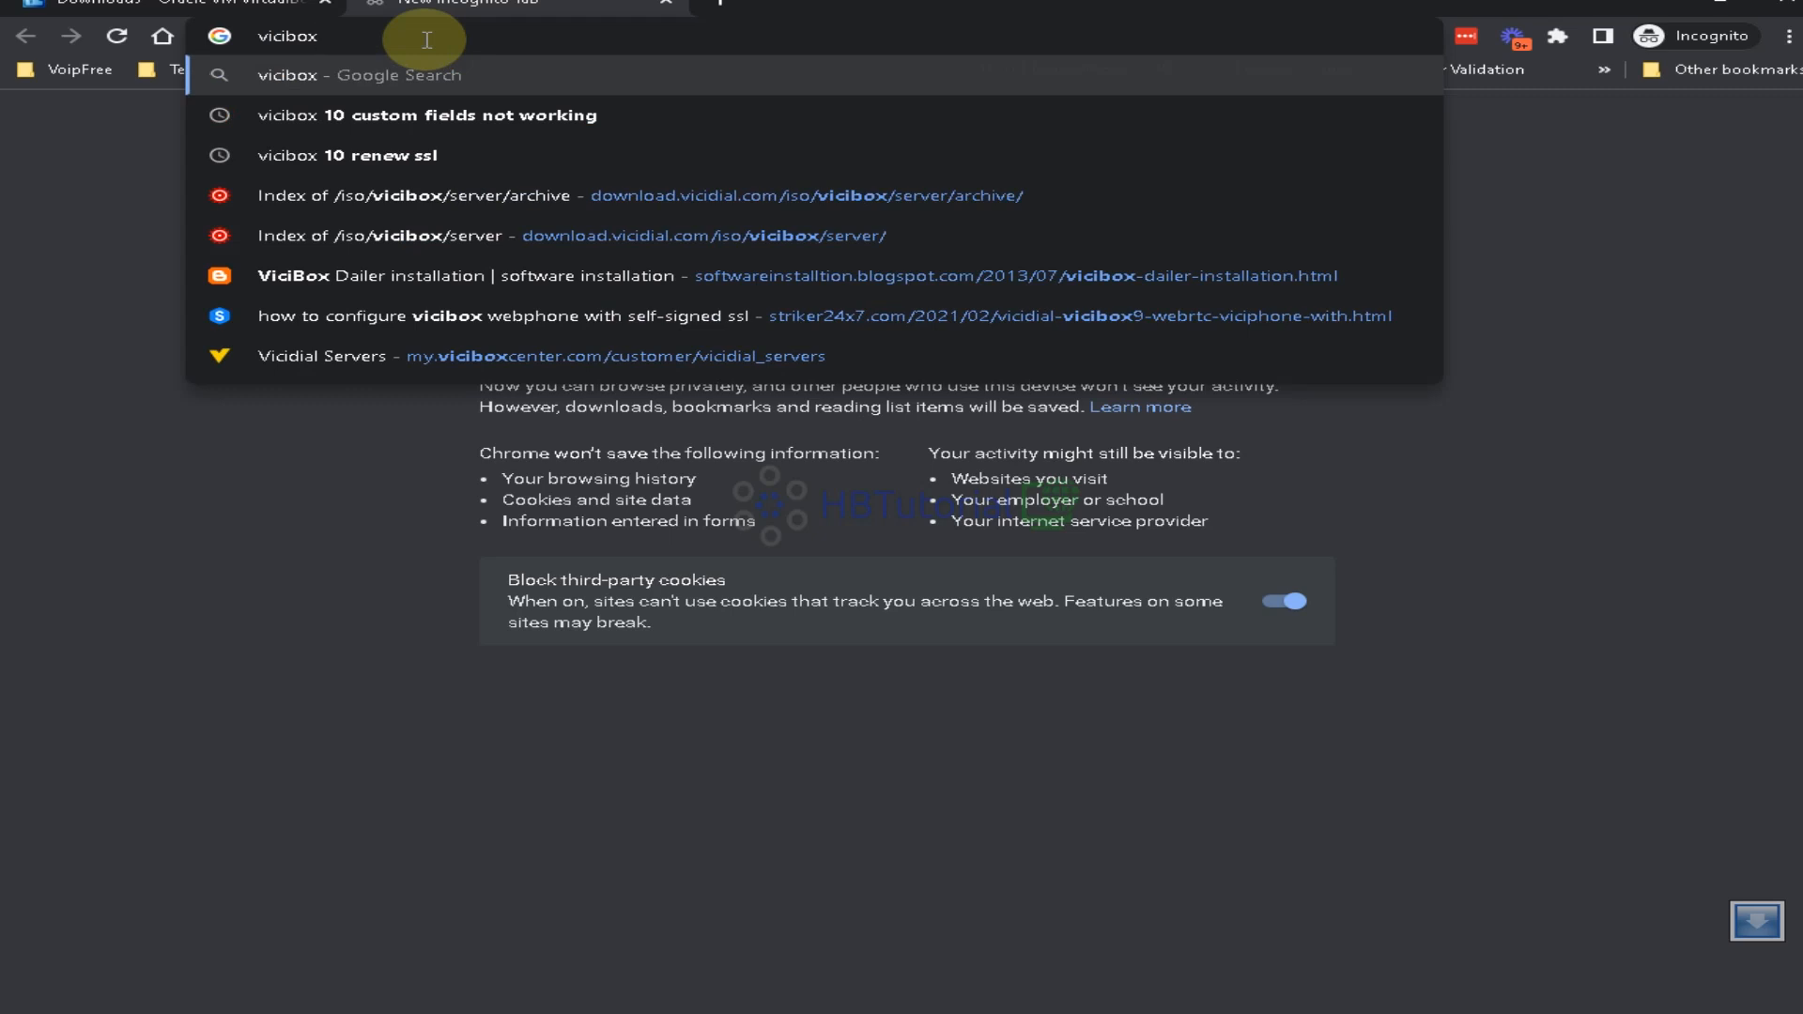
{"action": "key", "text": "Down"}
{"action": "key", "text": "Down"}
{"action": "key", "text": "Down"}
{"action": "key", "text": "Down"}
{"action": "key", "text": "Return"}
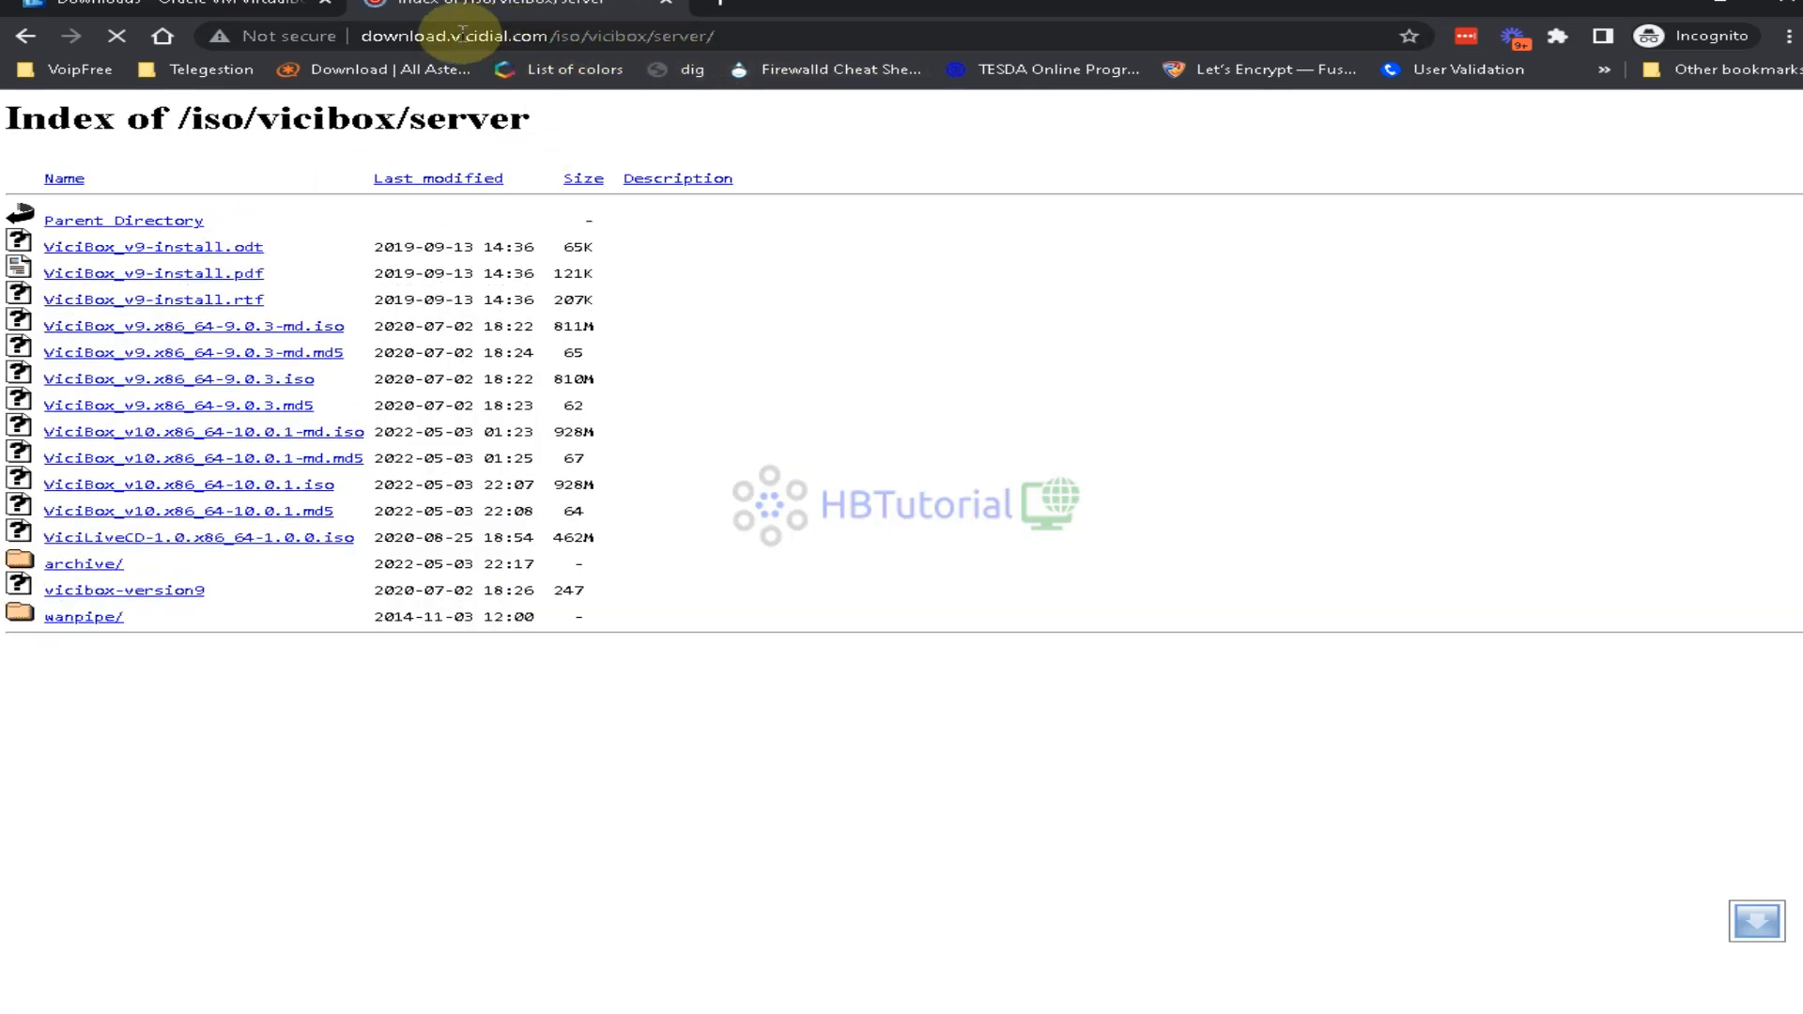
{"action": "mouse_move", "coordinate": [350, 38]}
{"action": "left_mouse_down"}
{"action": "mouse_move", "coordinate": [441, 37]}
{"action": "mouse_move", "coordinate": [386, 37]}
{"action": "left_mouse_up"}
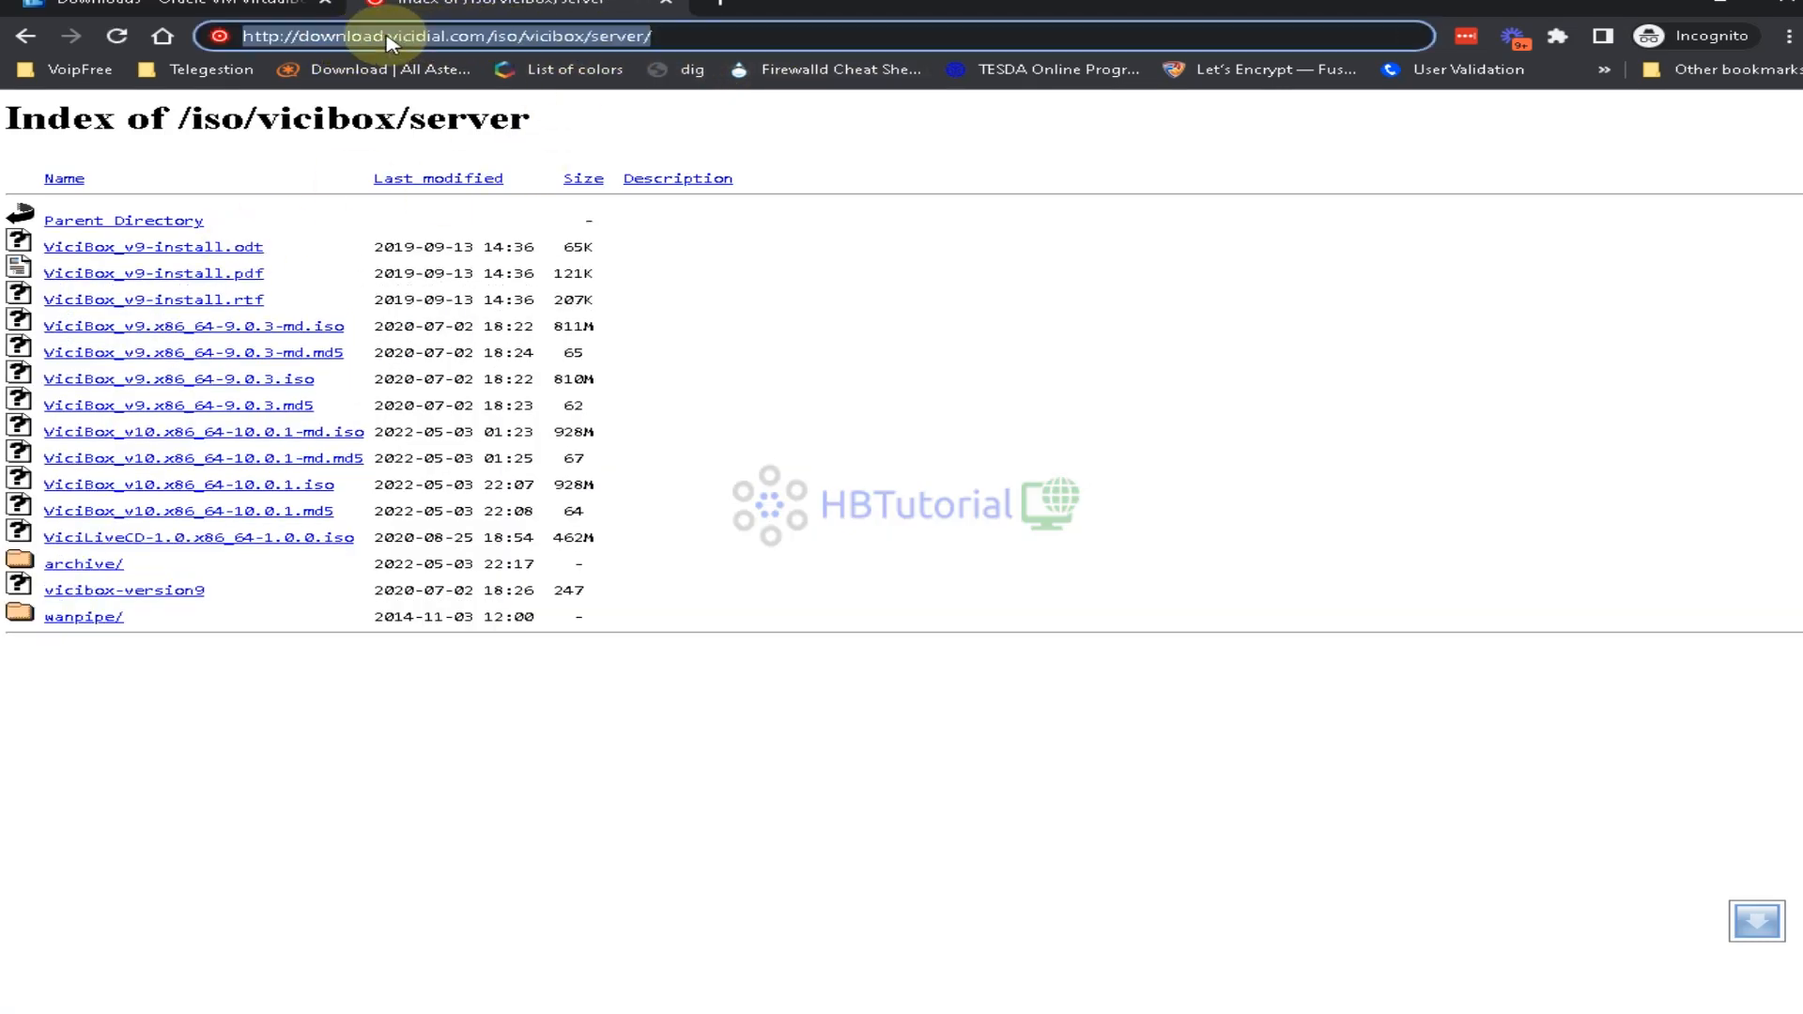
{"action": "left_click", "coordinate": [475, 37]}
{"action": "left_click_drag", "start_coordinate": [508, 38], "coordinate": [635, 37]}
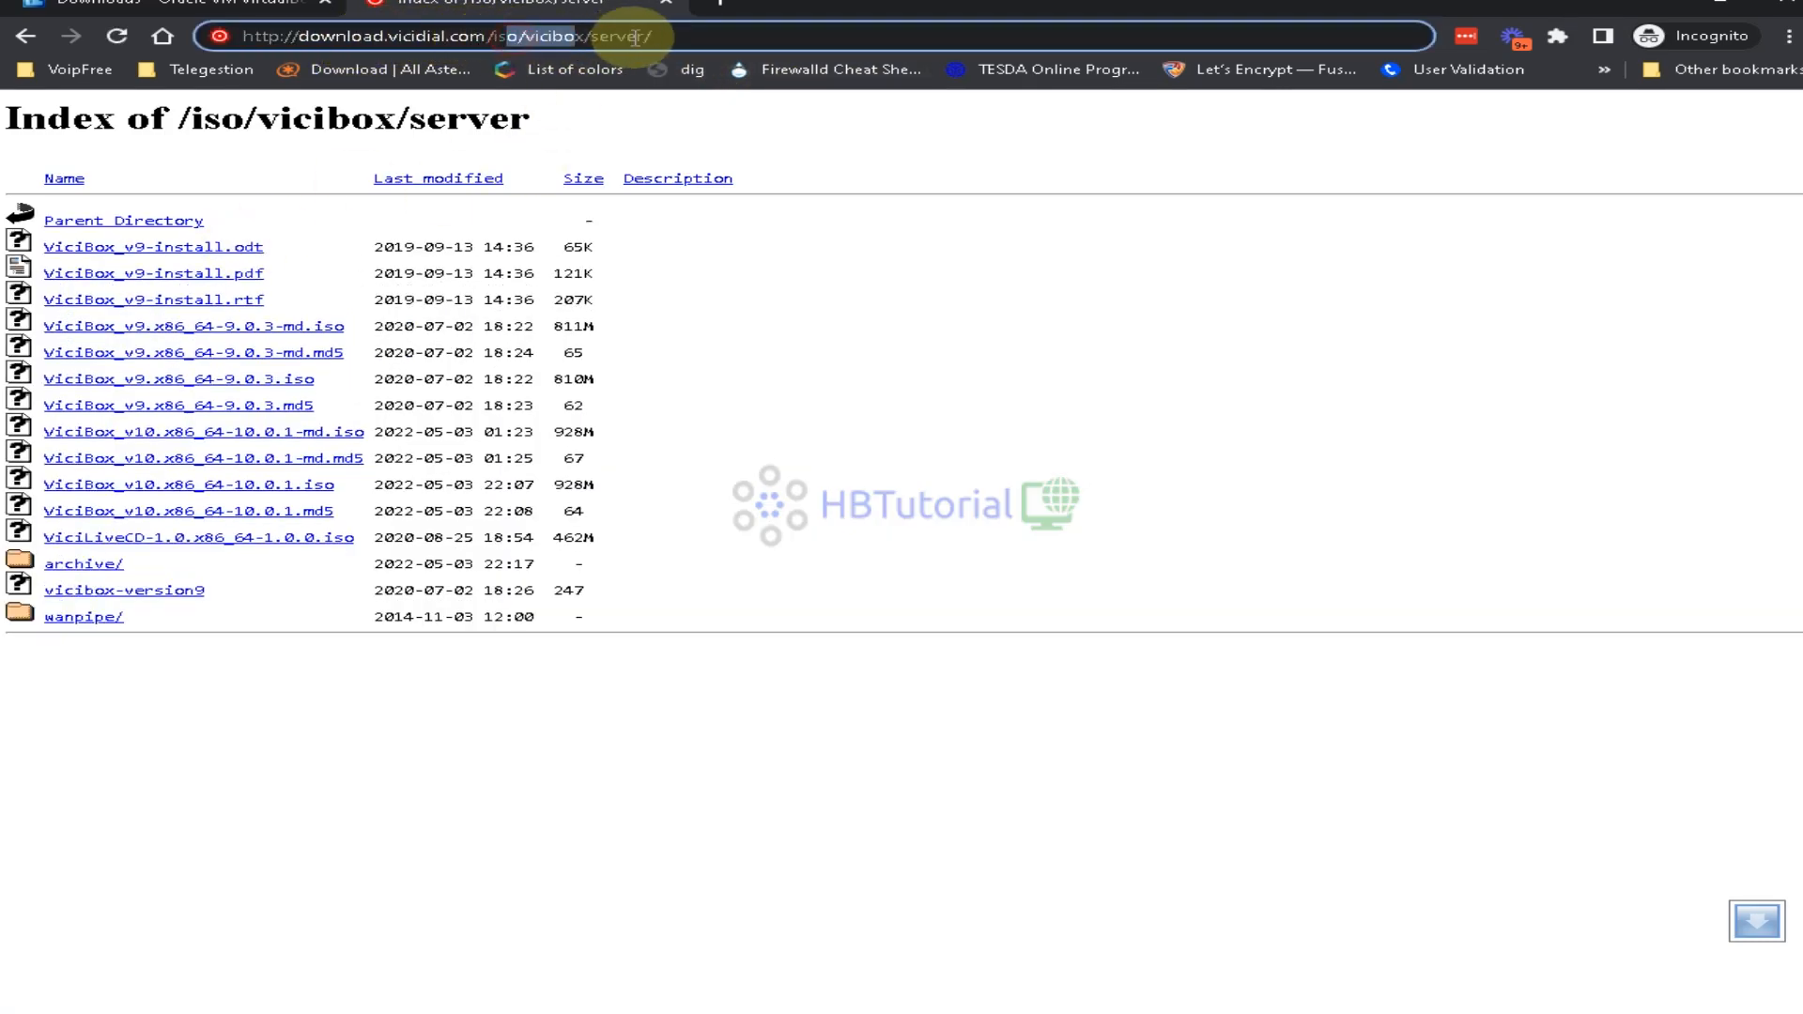
{"action": "left_click", "coordinate": [736, 36]}
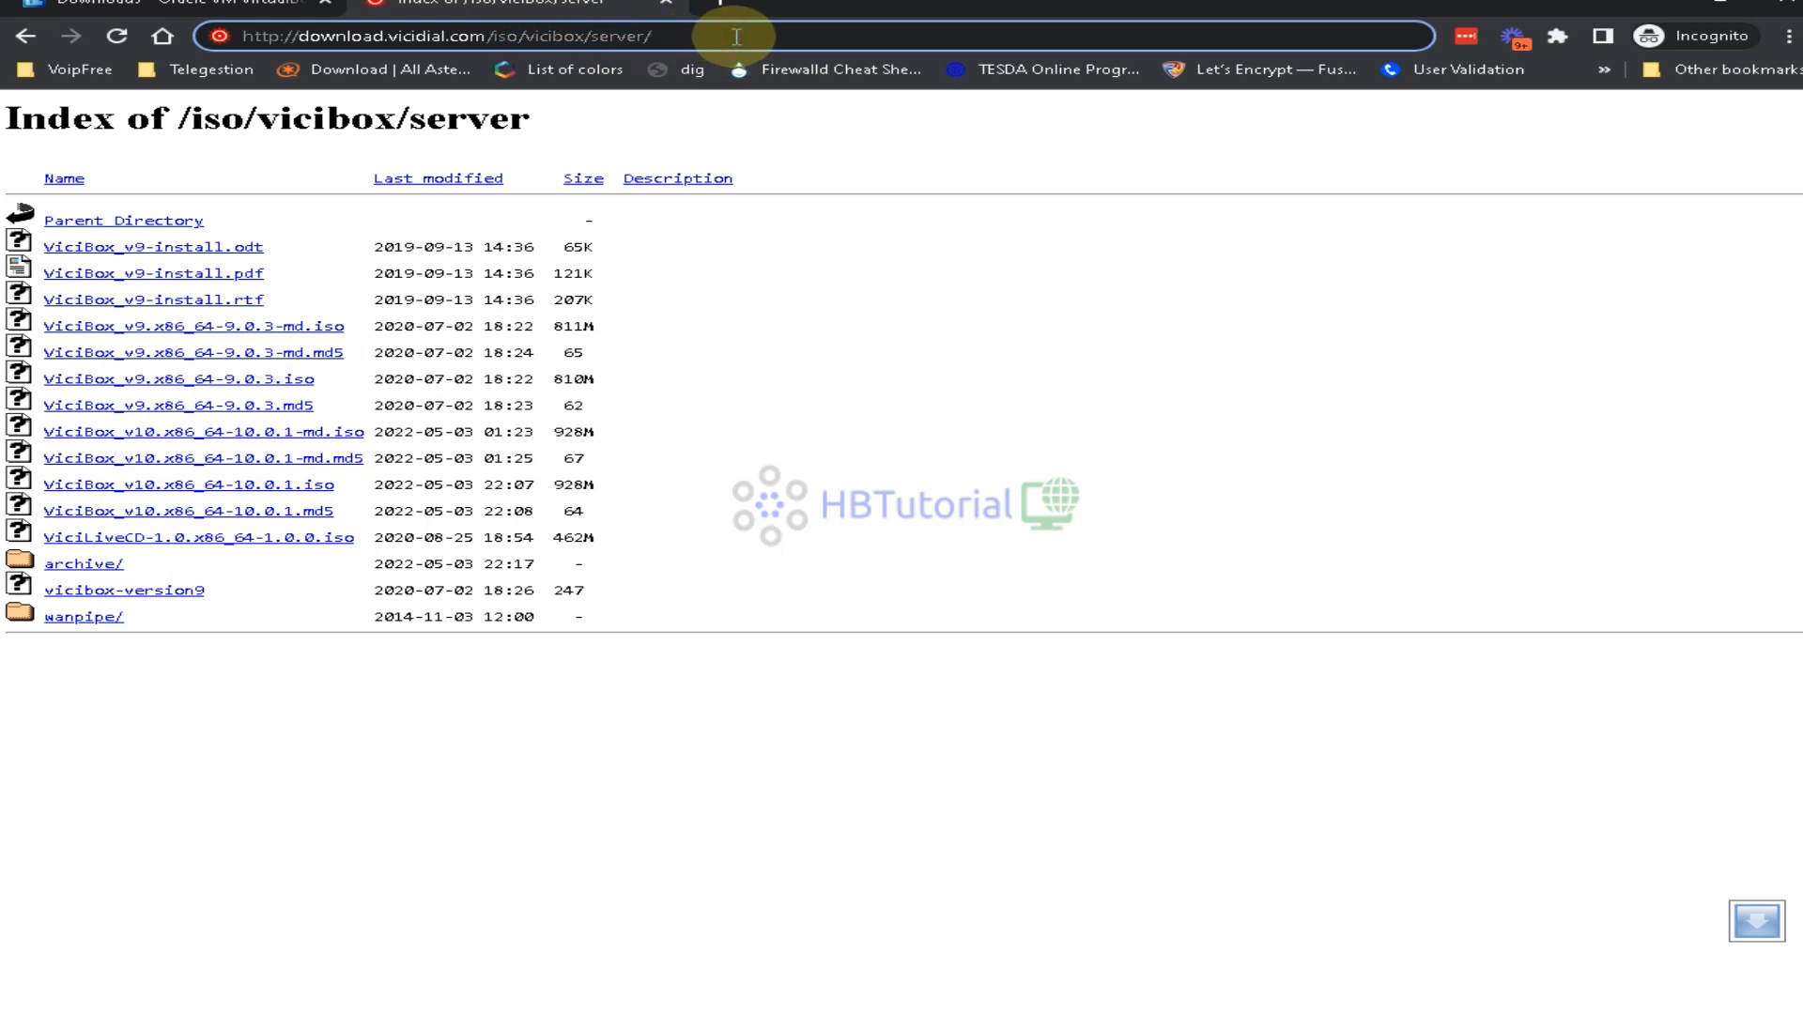
{"action": "left_click_drag", "start_coordinate": [736, 36], "coordinate": [210, 38]}
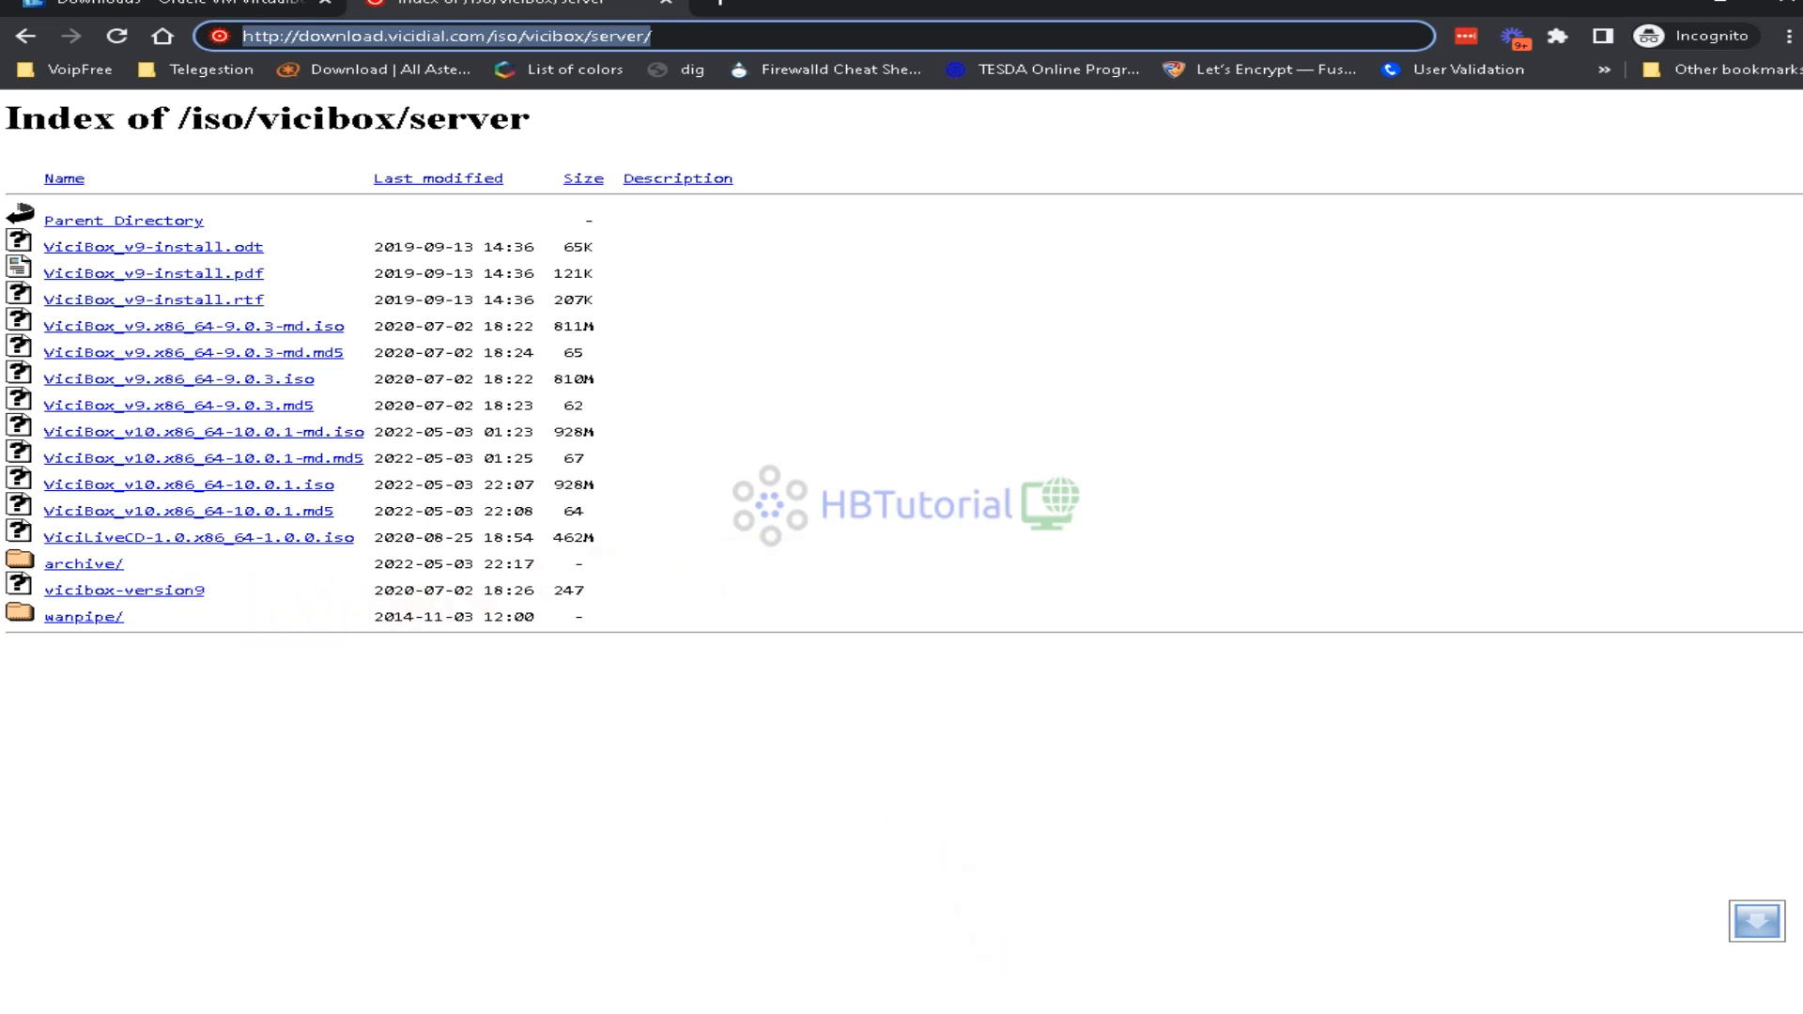
Install VirtualBox 6.1.38 with default features and shortcuts, accepting the network interfaces warning
{"action": "left_click", "coordinate": [1052, 672]}
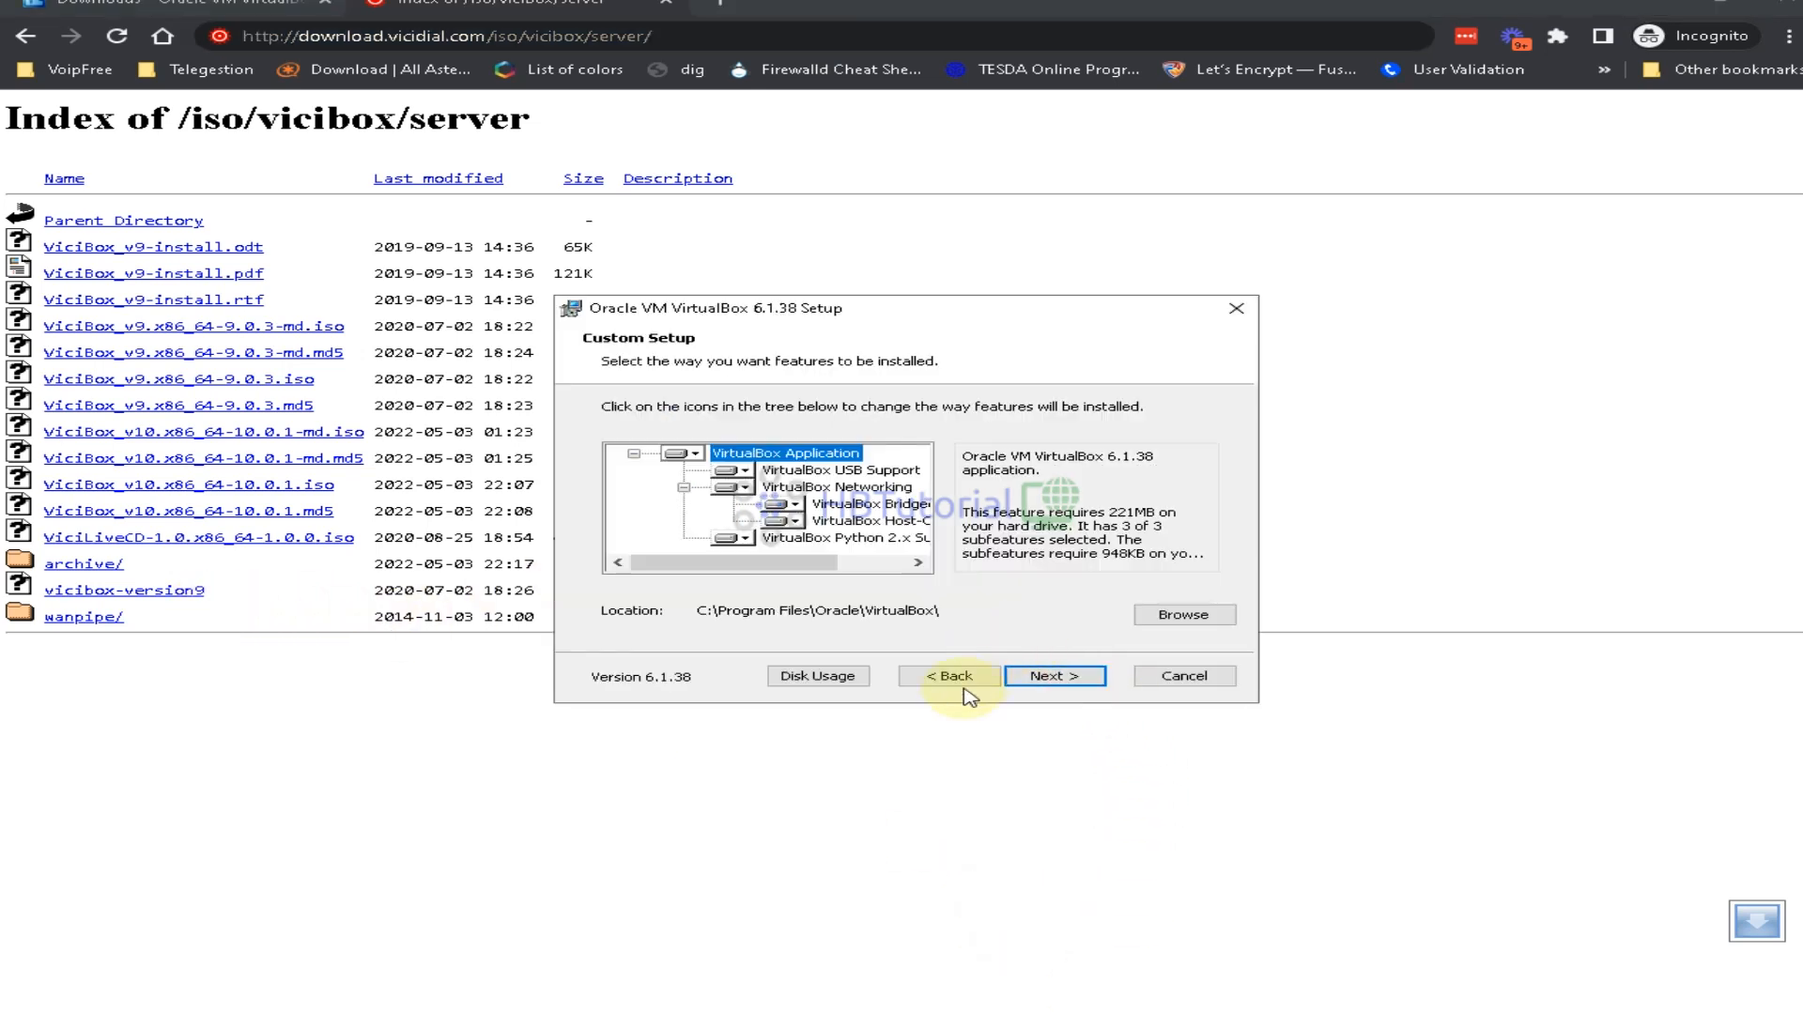
{"action": "left_click", "coordinate": [1048, 672]}
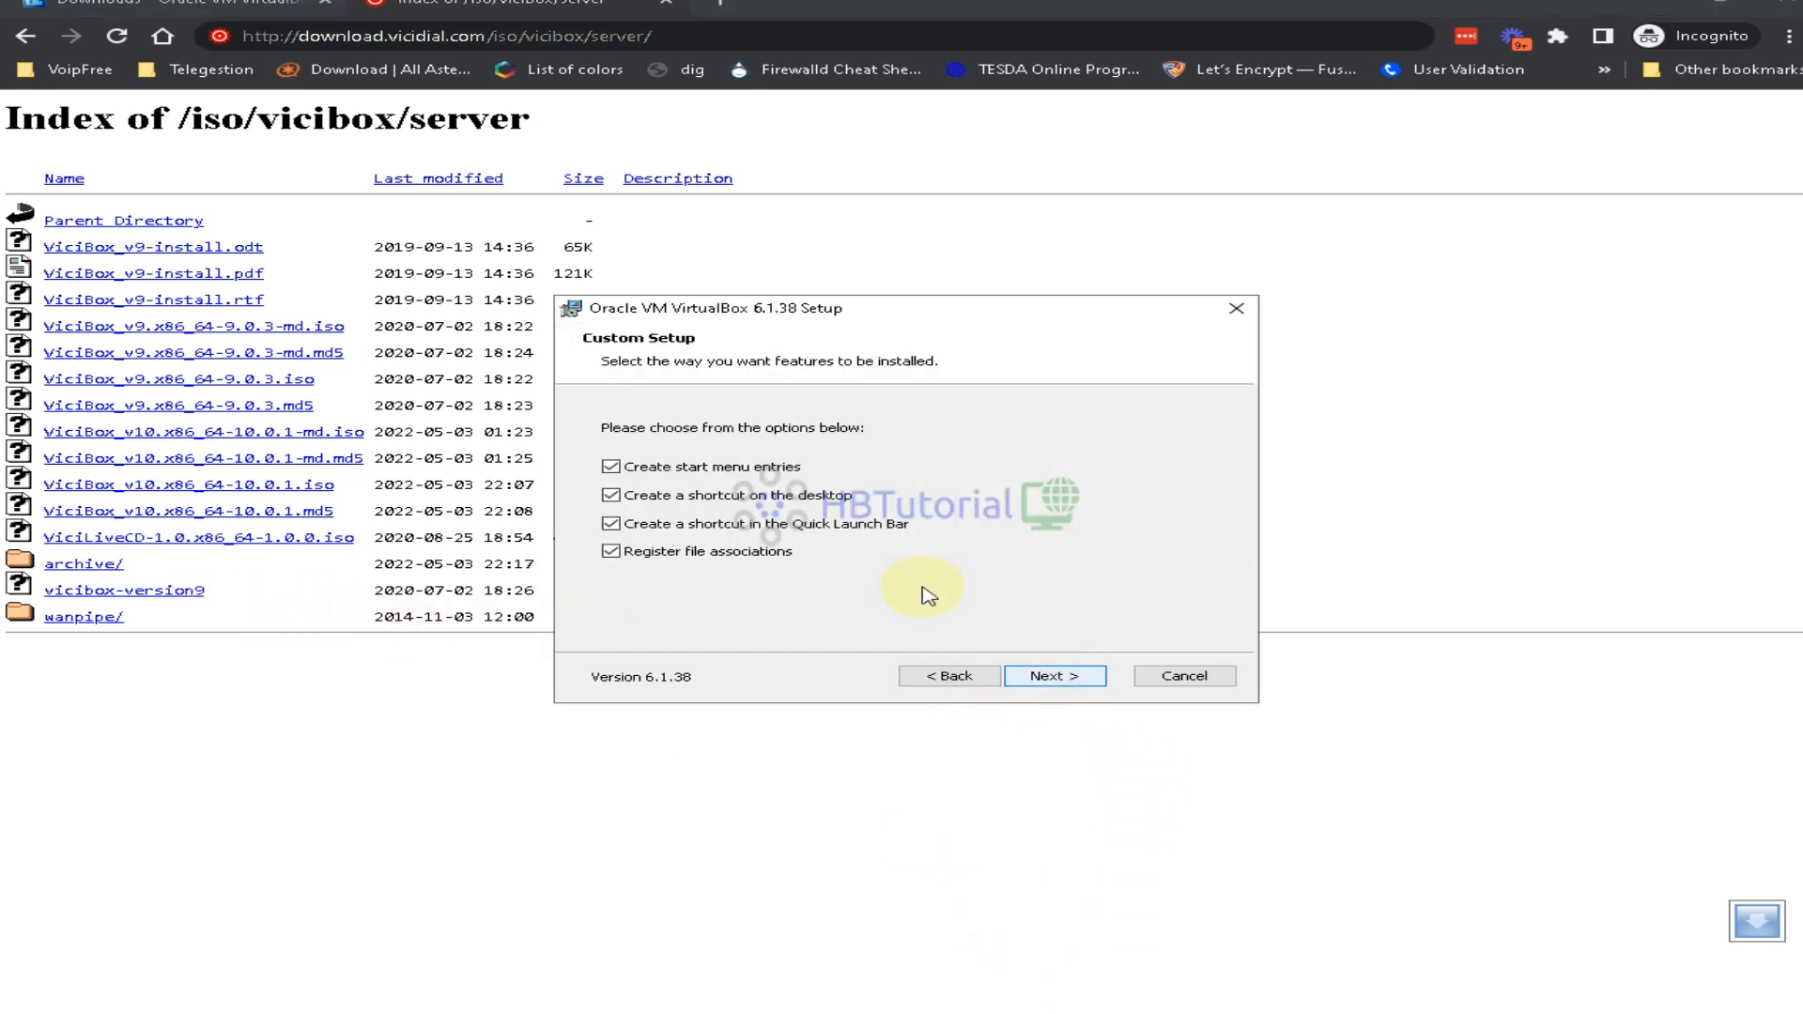
{"action": "left_click", "coordinate": [935, 675]}
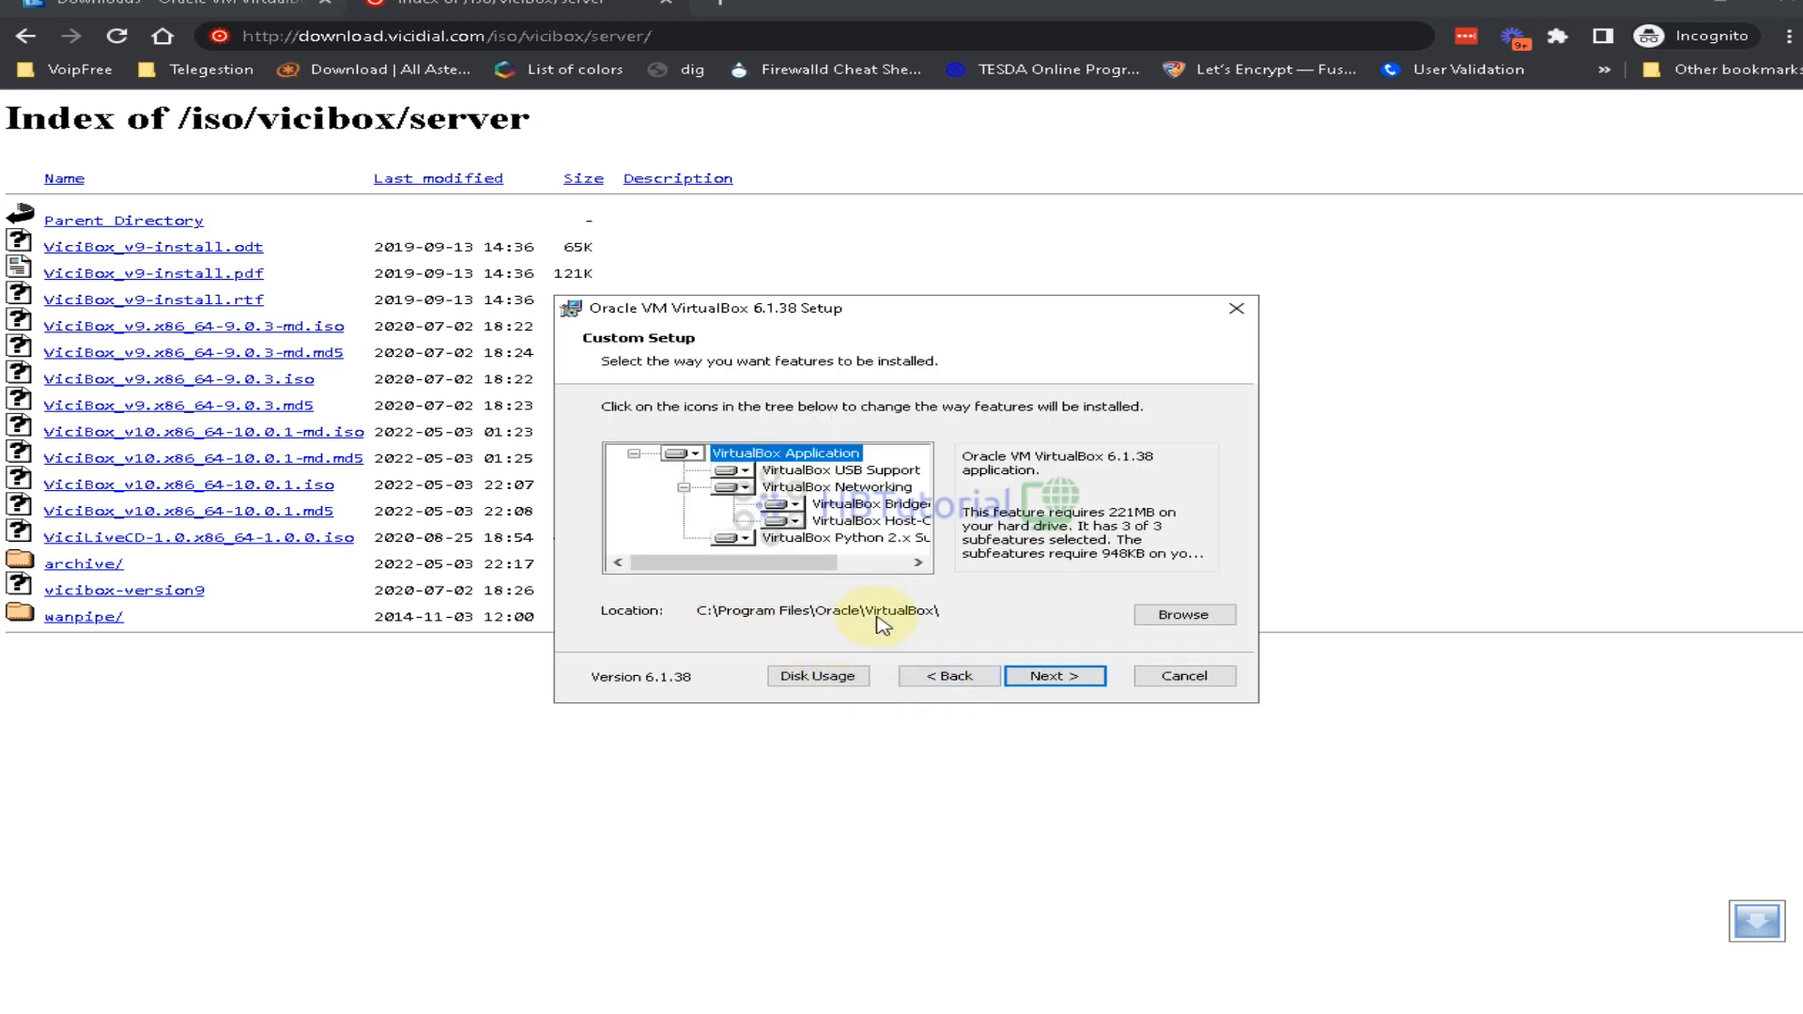
{"action": "left_click", "coordinate": [1066, 686]}
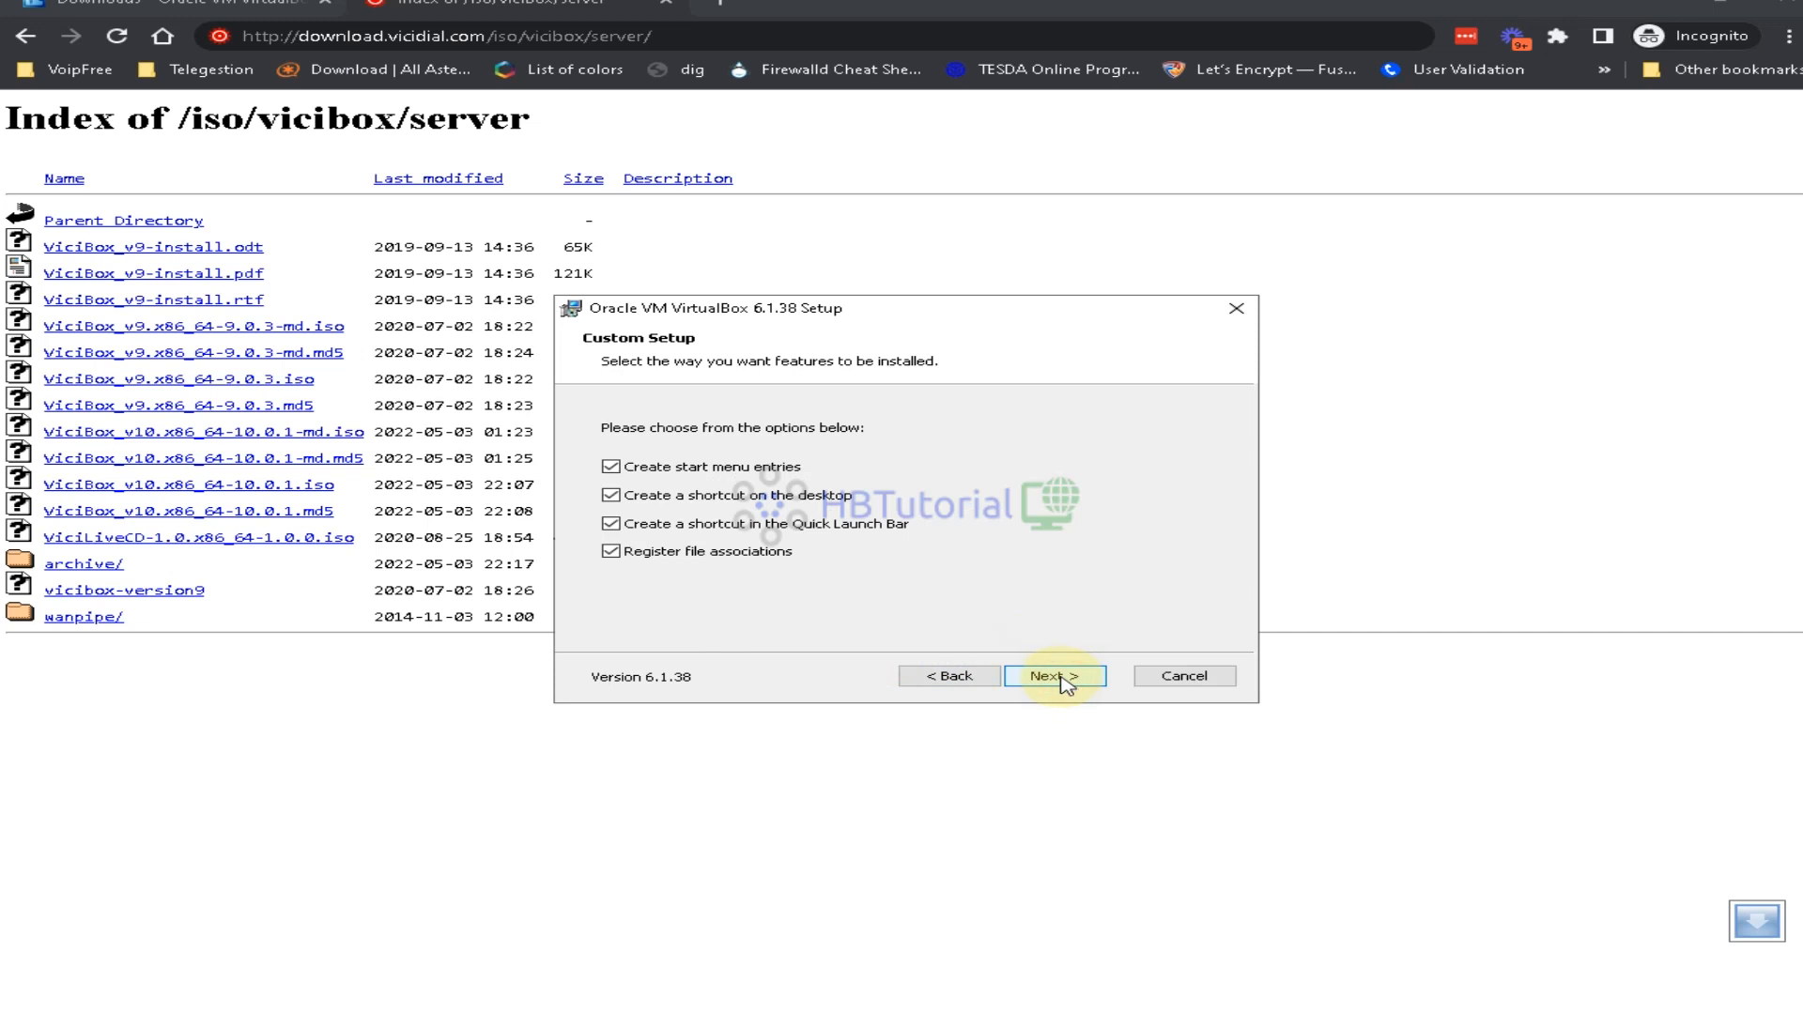
{"action": "left_click", "coordinate": [1066, 684]}
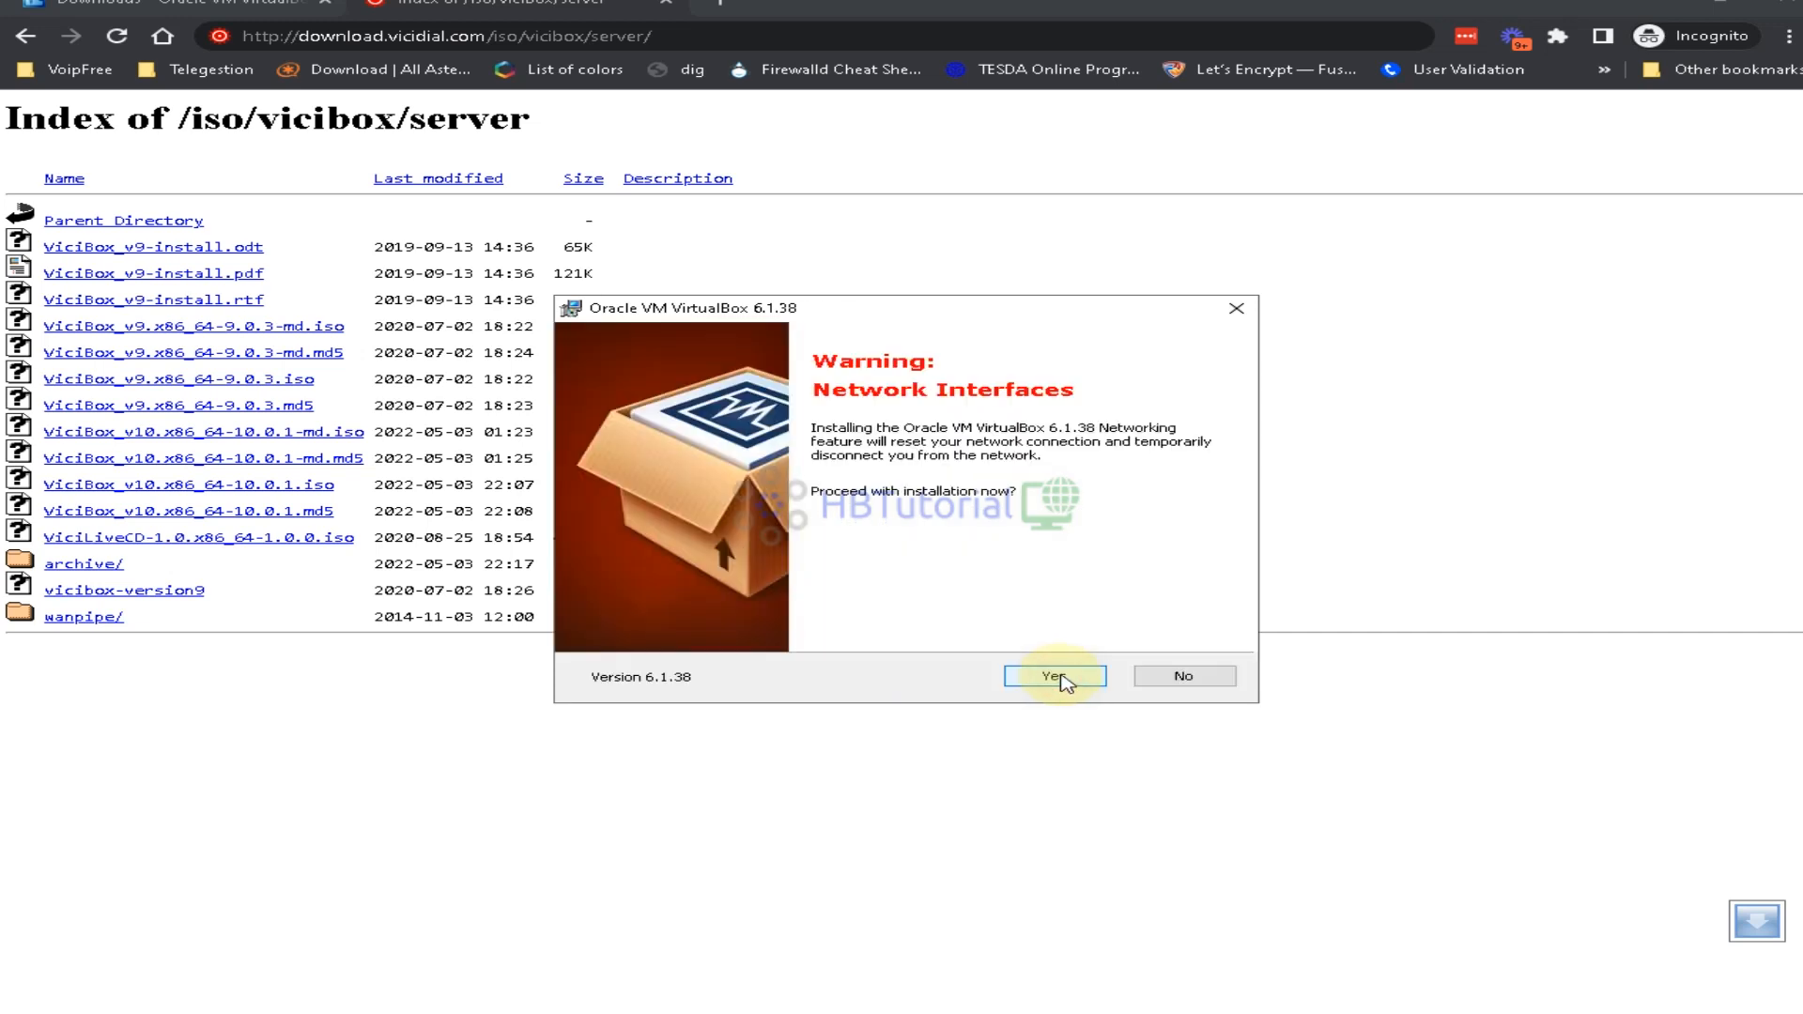
{"action": "left_click", "coordinate": [1065, 684]}
{"action": "left_click", "coordinate": [1064, 678]}
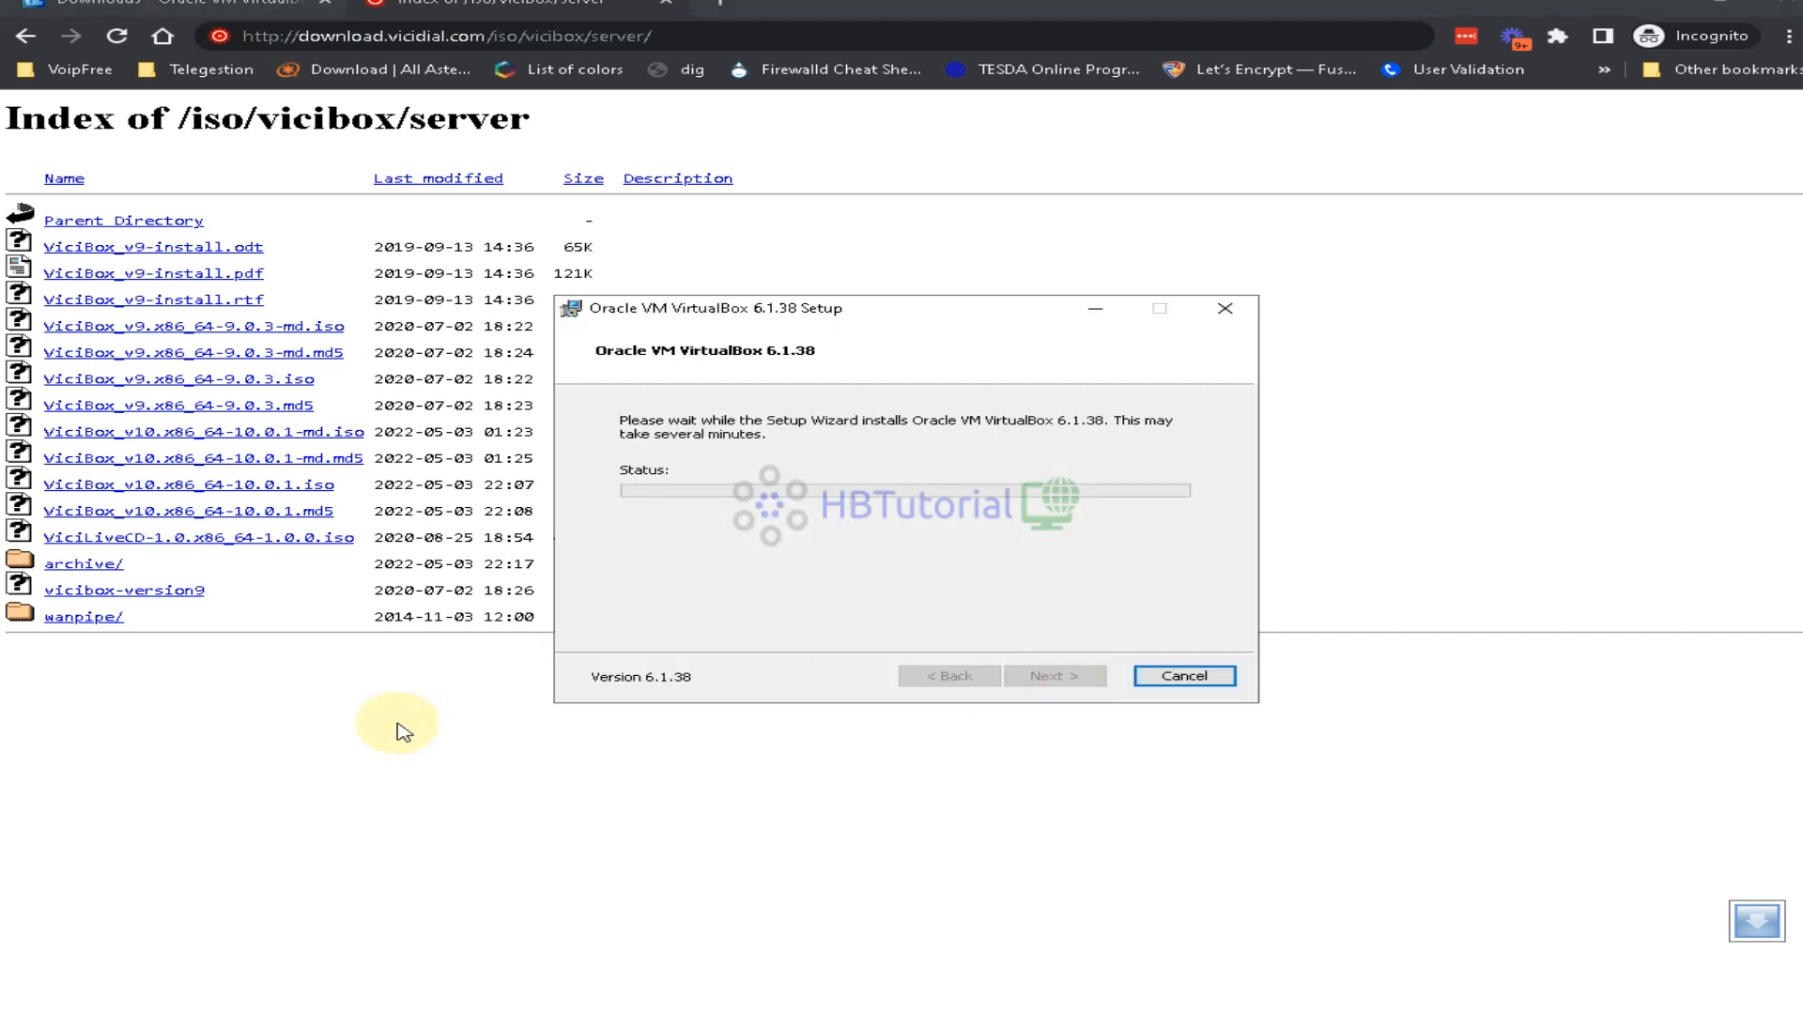
{"action": "left_click", "coordinate": [383, 735]}
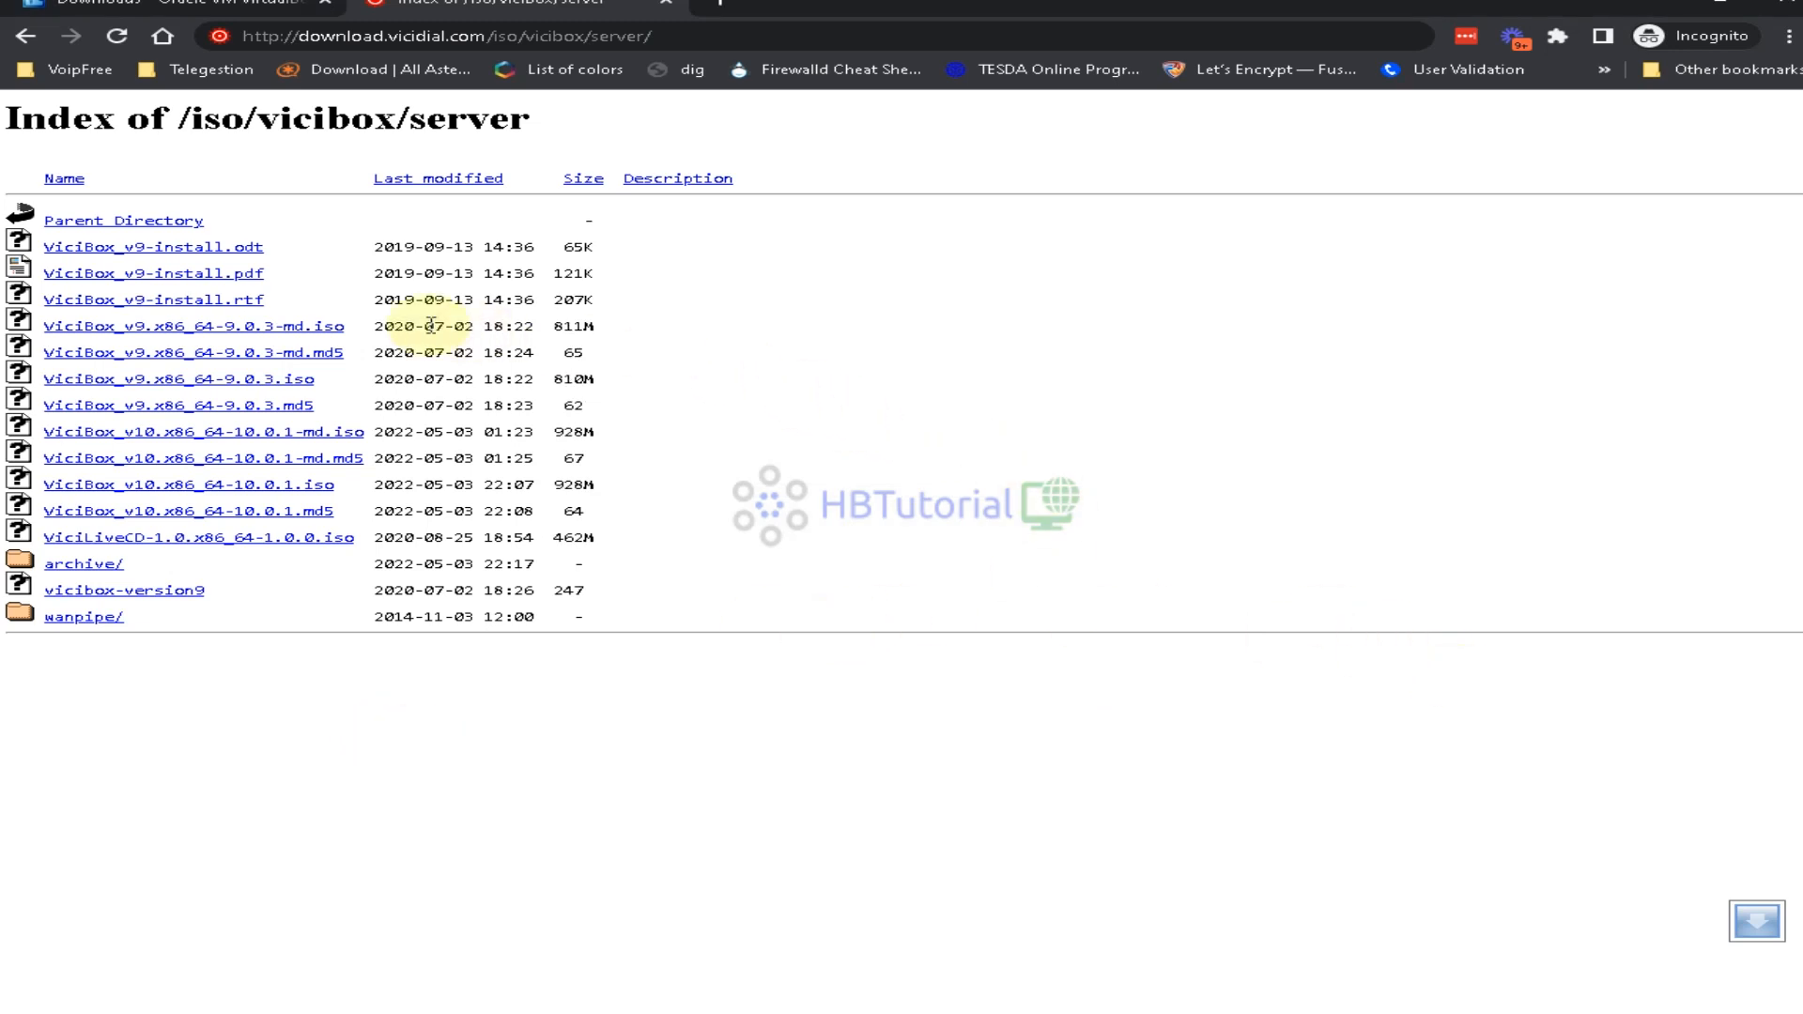
Browse the older ViciBox ISOs in the server archive folder, then go back up a level
{"action": "left_click", "coordinate": [70, 573]}
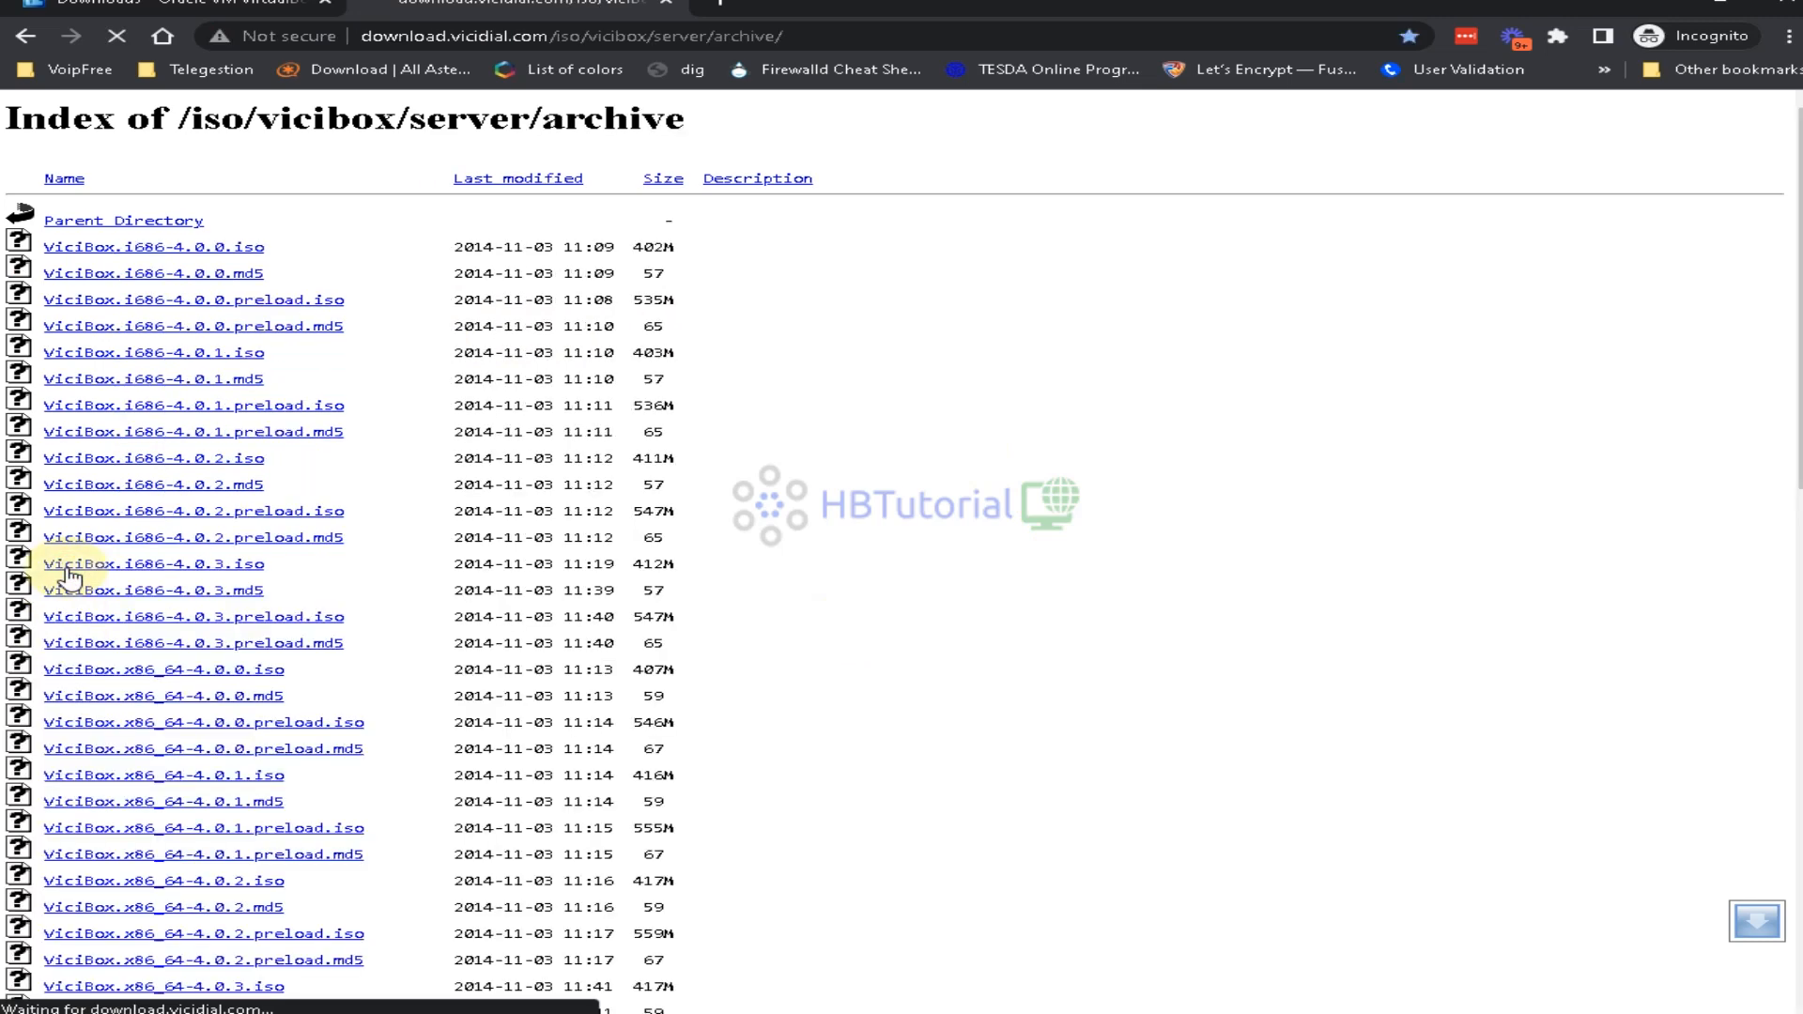
{"action": "scroll", "coordinate": [244, 376], "scroll_direction": "down", "scroll_amount": 2}
{"action": "scroll", "coordinate": [277, 451], "scroll_direction": "down", "scroll_amount": 5}
{"action": "scroll", "coordinate": [282, 470], "scroll_direction": "up", "scroll_amount": 10}
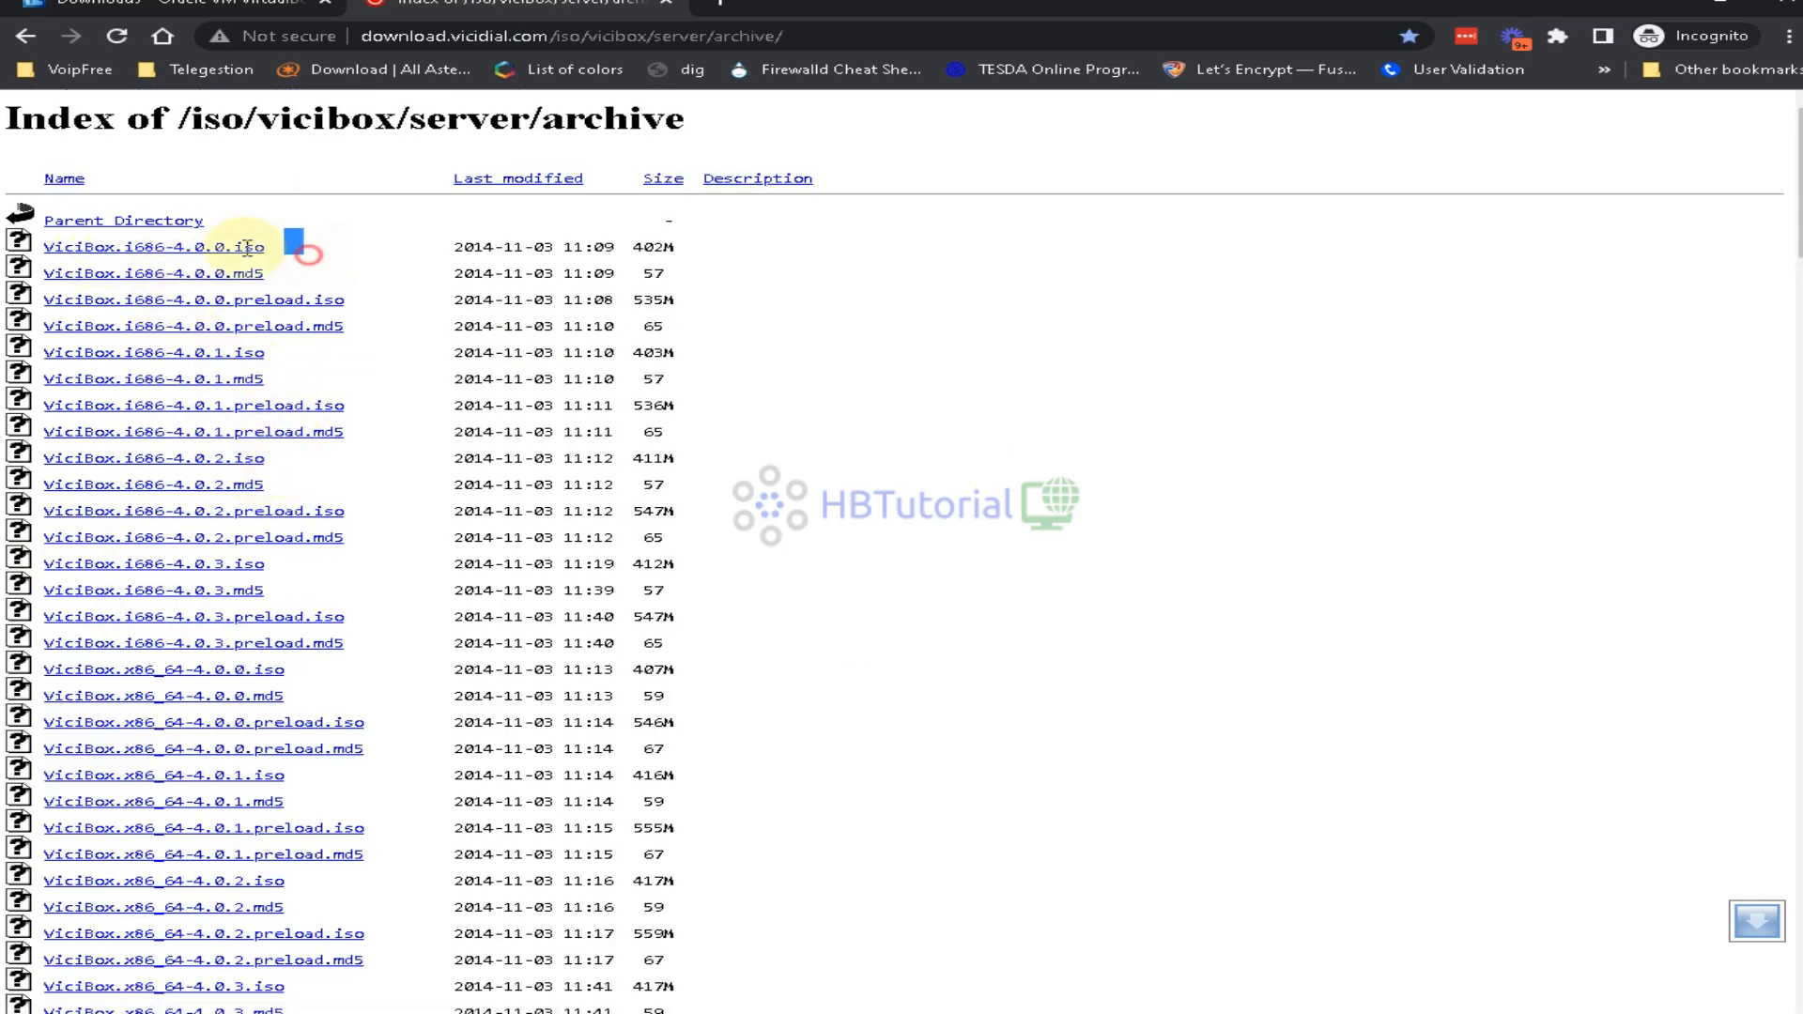
{"action": "scroll", "coordinate": [474, 749], "scroll_direction": "down", "scroll_amount": 10}
{"action": "scroll", "coordinate": [508, 756], "scroll_direction": "down", "scroll_amount": 20}
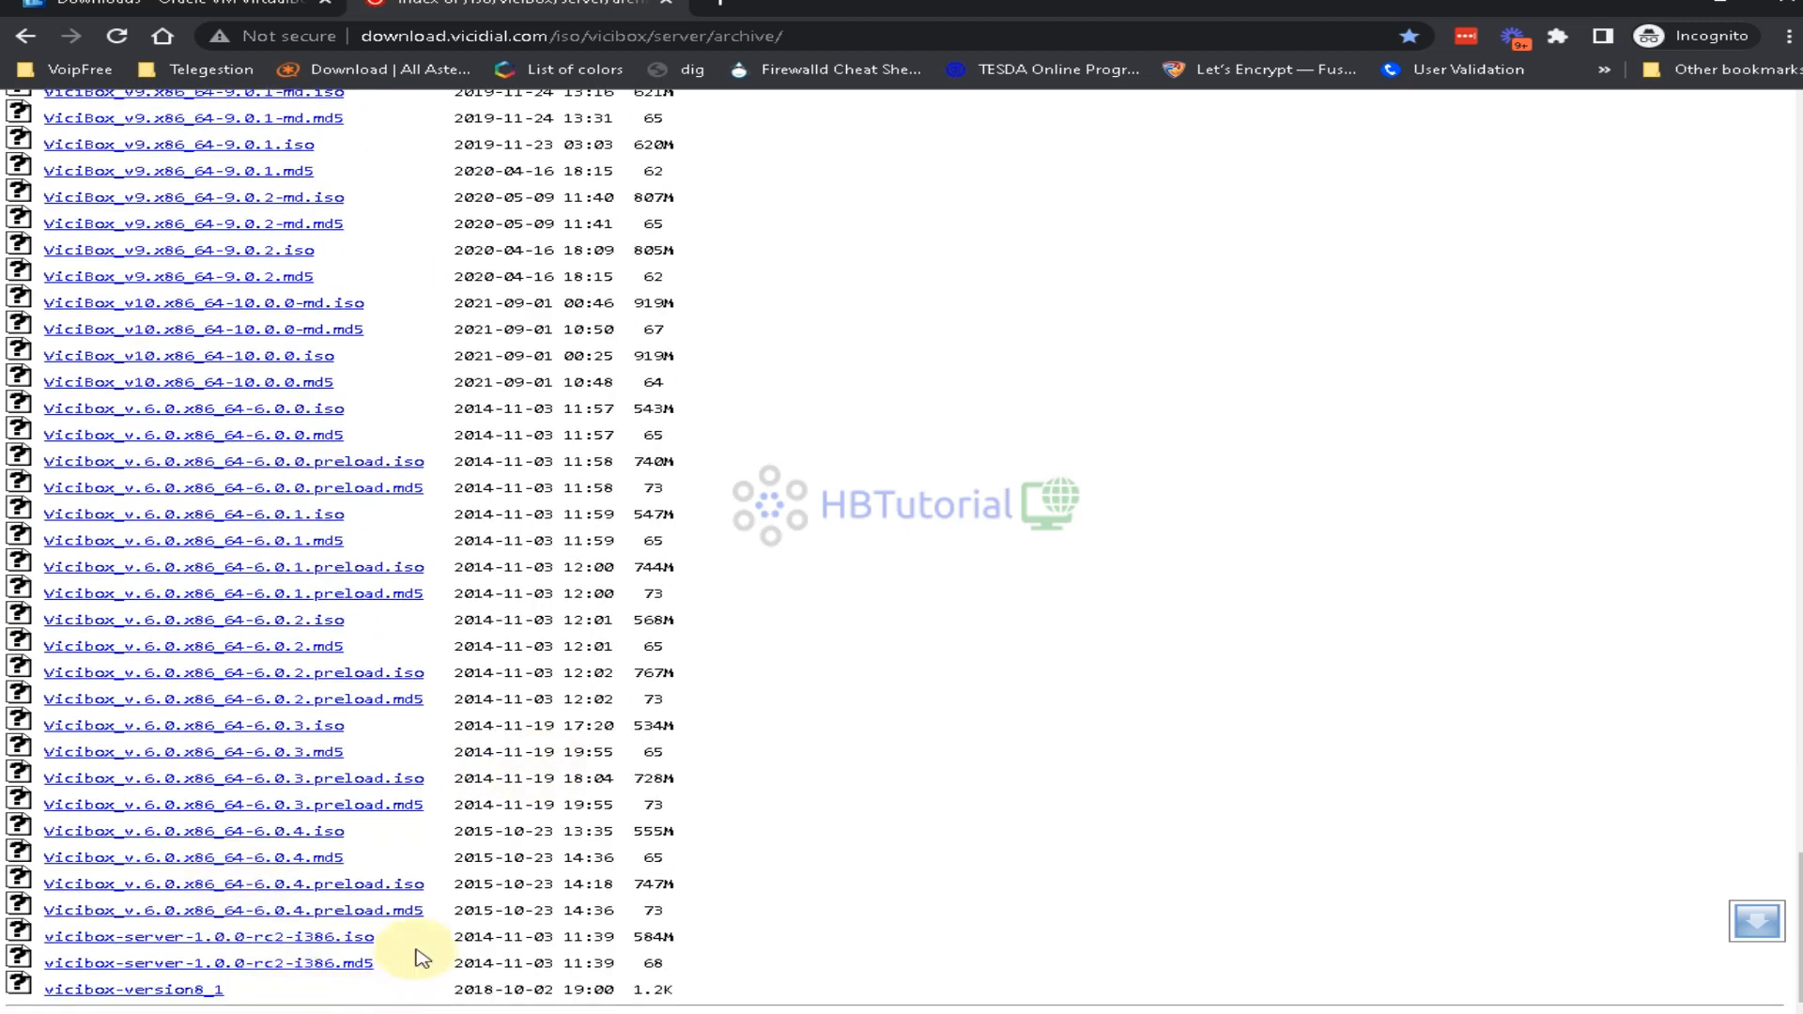
{"action": "scroll", "coordinate": [415, 953], "scroll_direction": "up", "scroll_amount": 5}
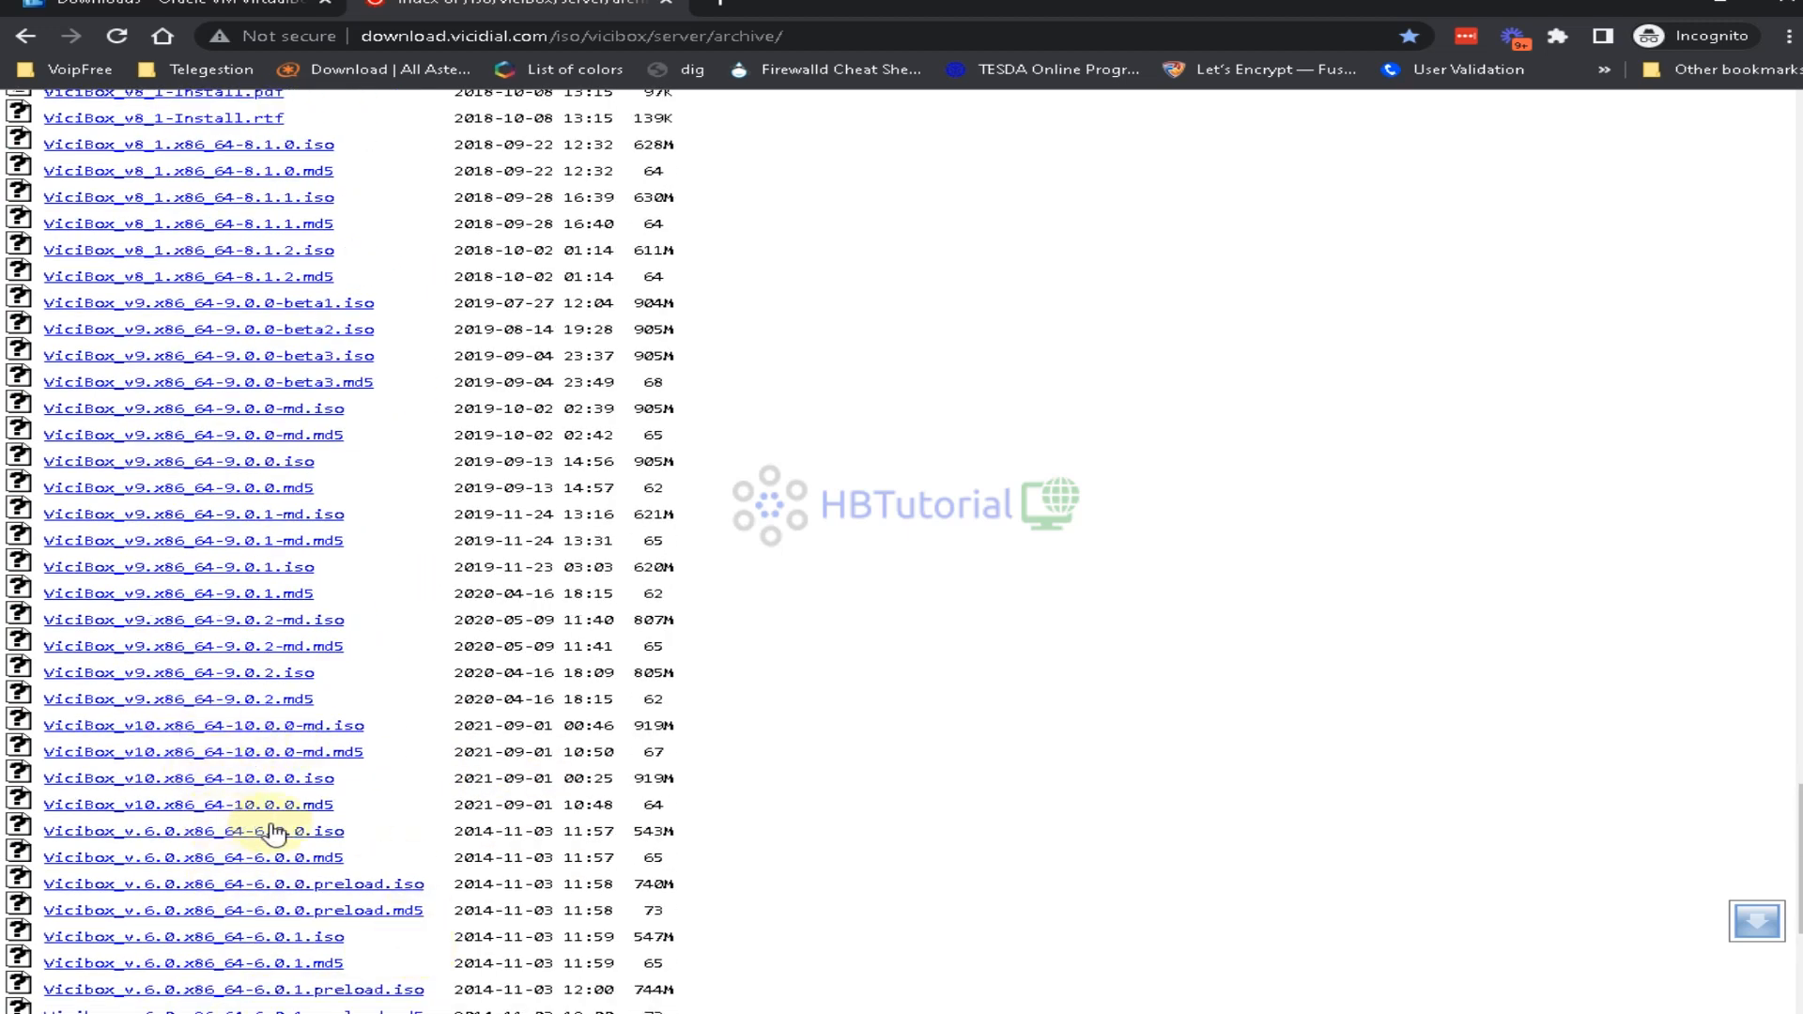
{"action": "scroll", "coordinate": [273, 825], "scroll_direction": "up", "scroll_amount": 10}
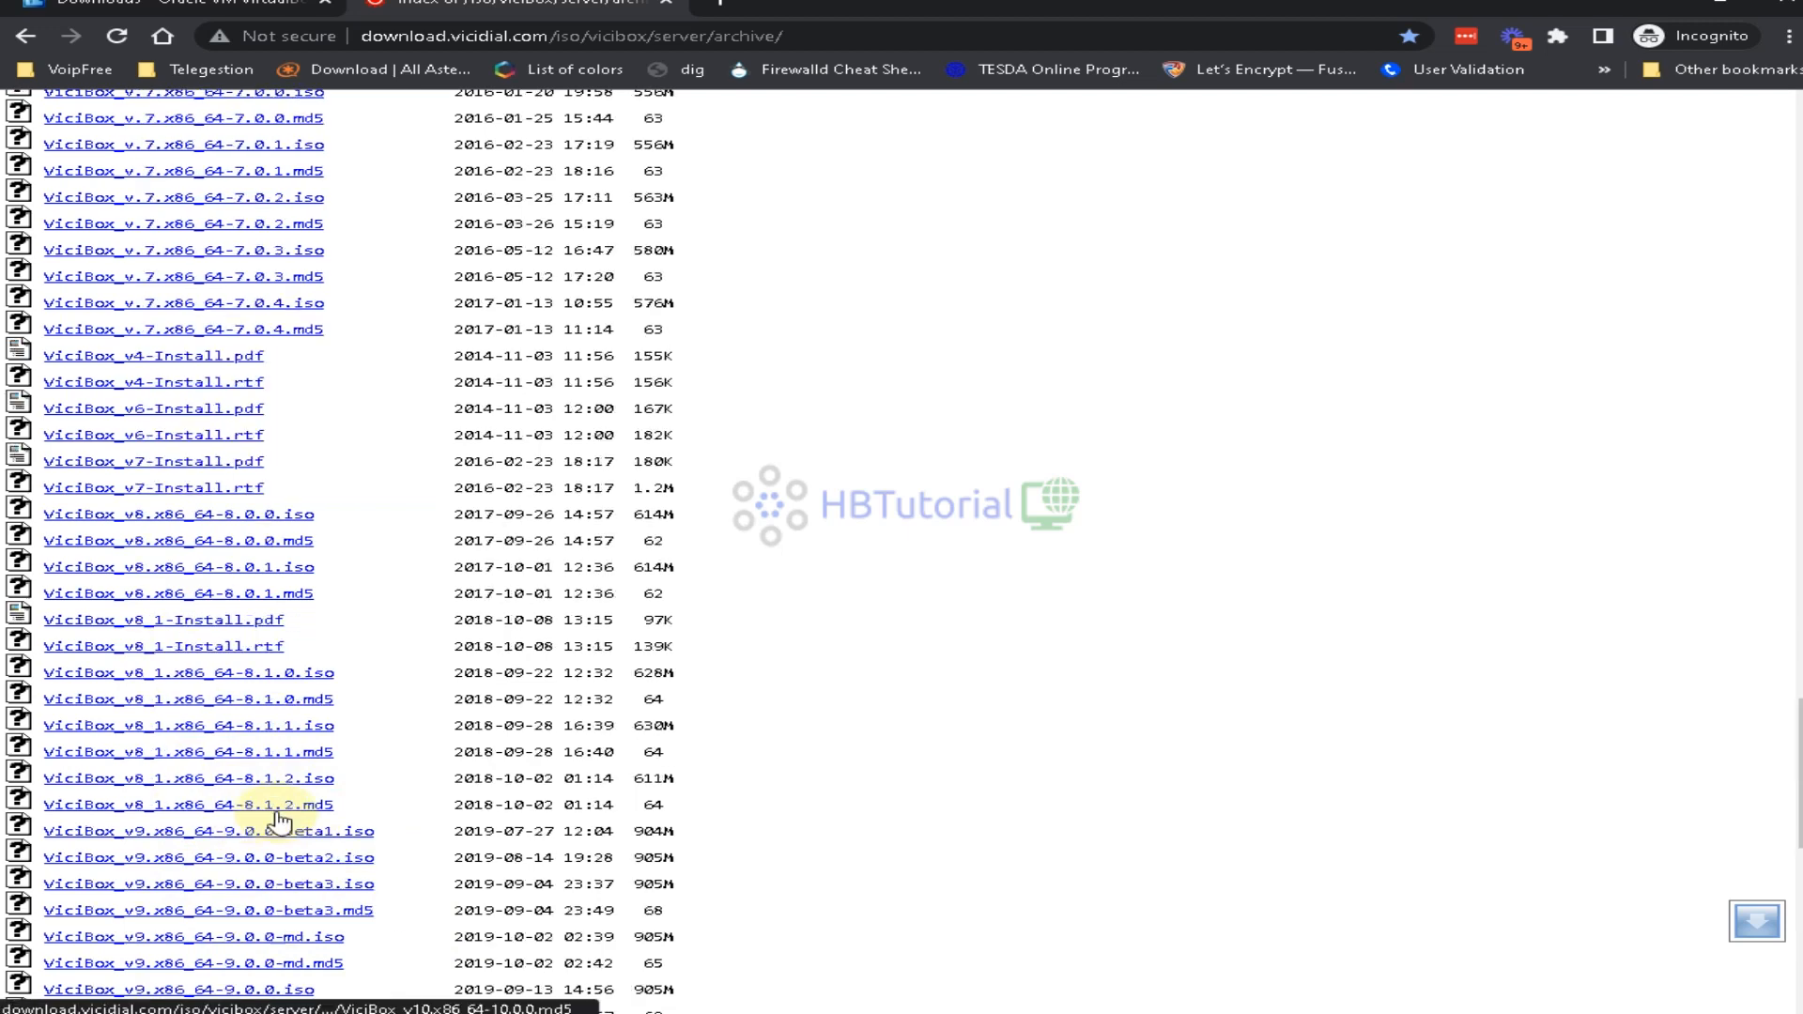
{"action": "scroll", "coordinate": [382, 635], "scroll_direction": "down", "scroll_amount": 14}
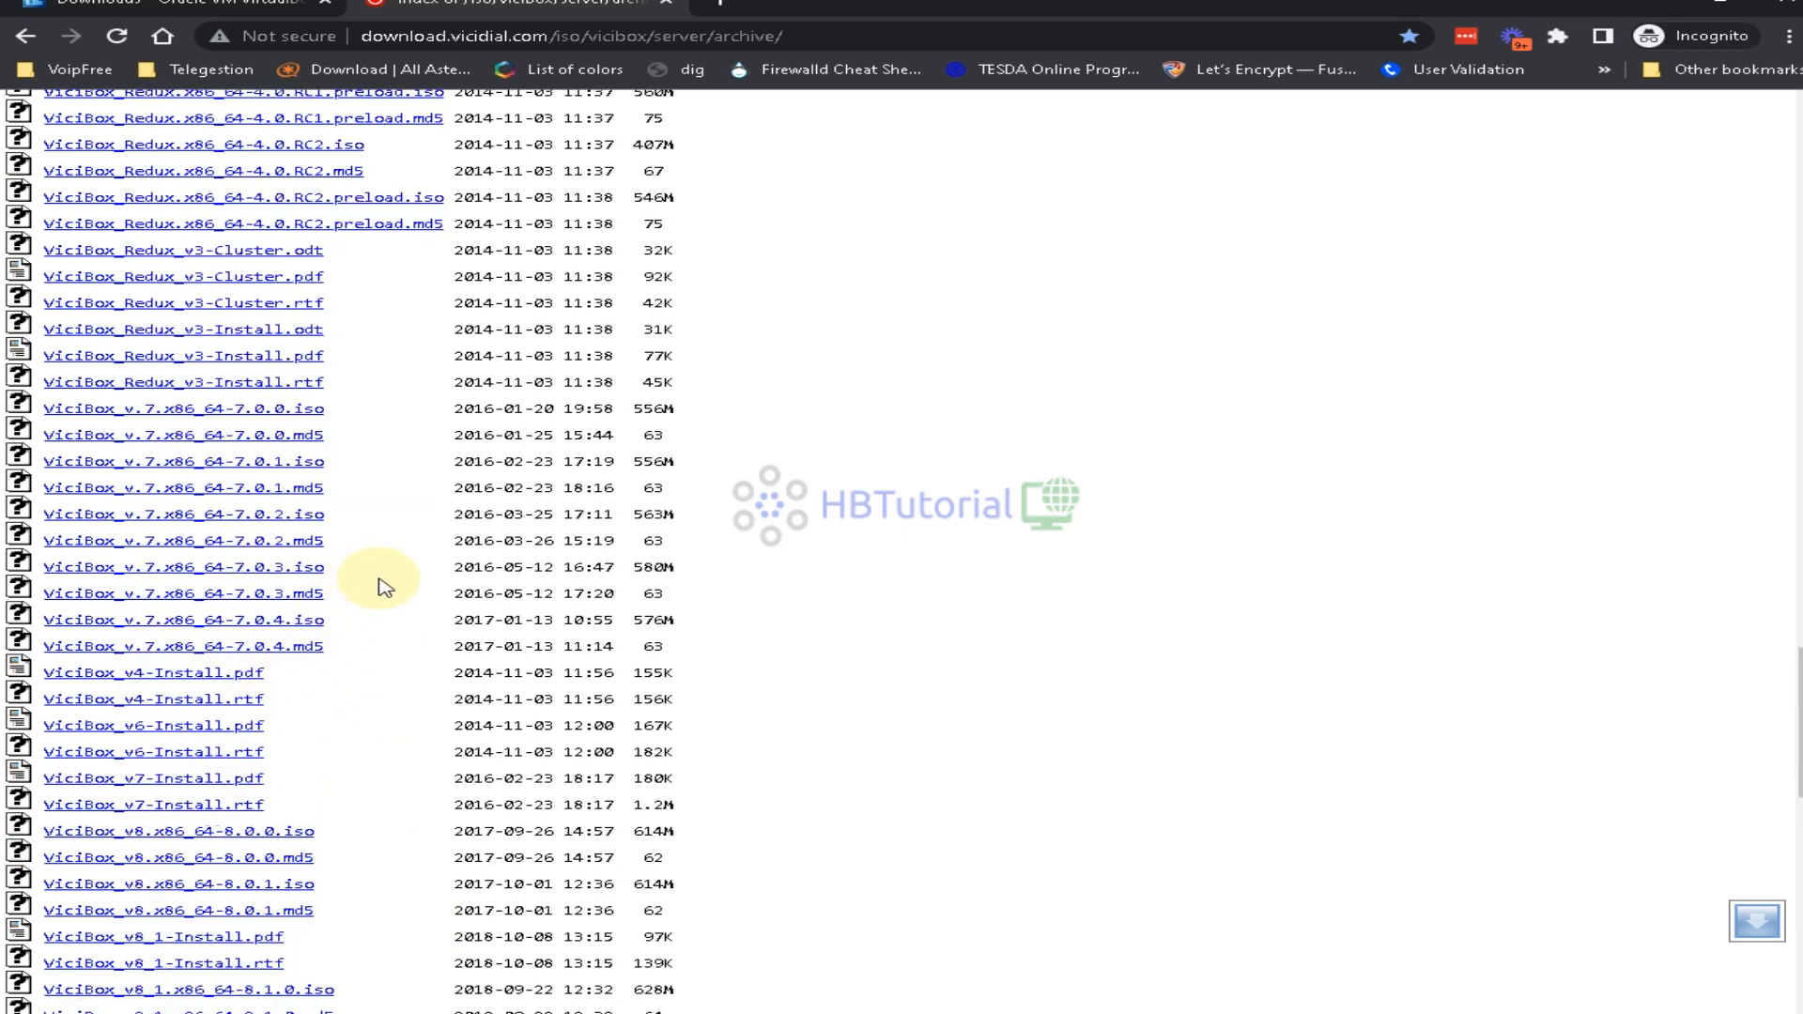
{"action": "scroll", "coordinate": [540, 666], "scroll_direction": "up", "scroll_amount": 13}
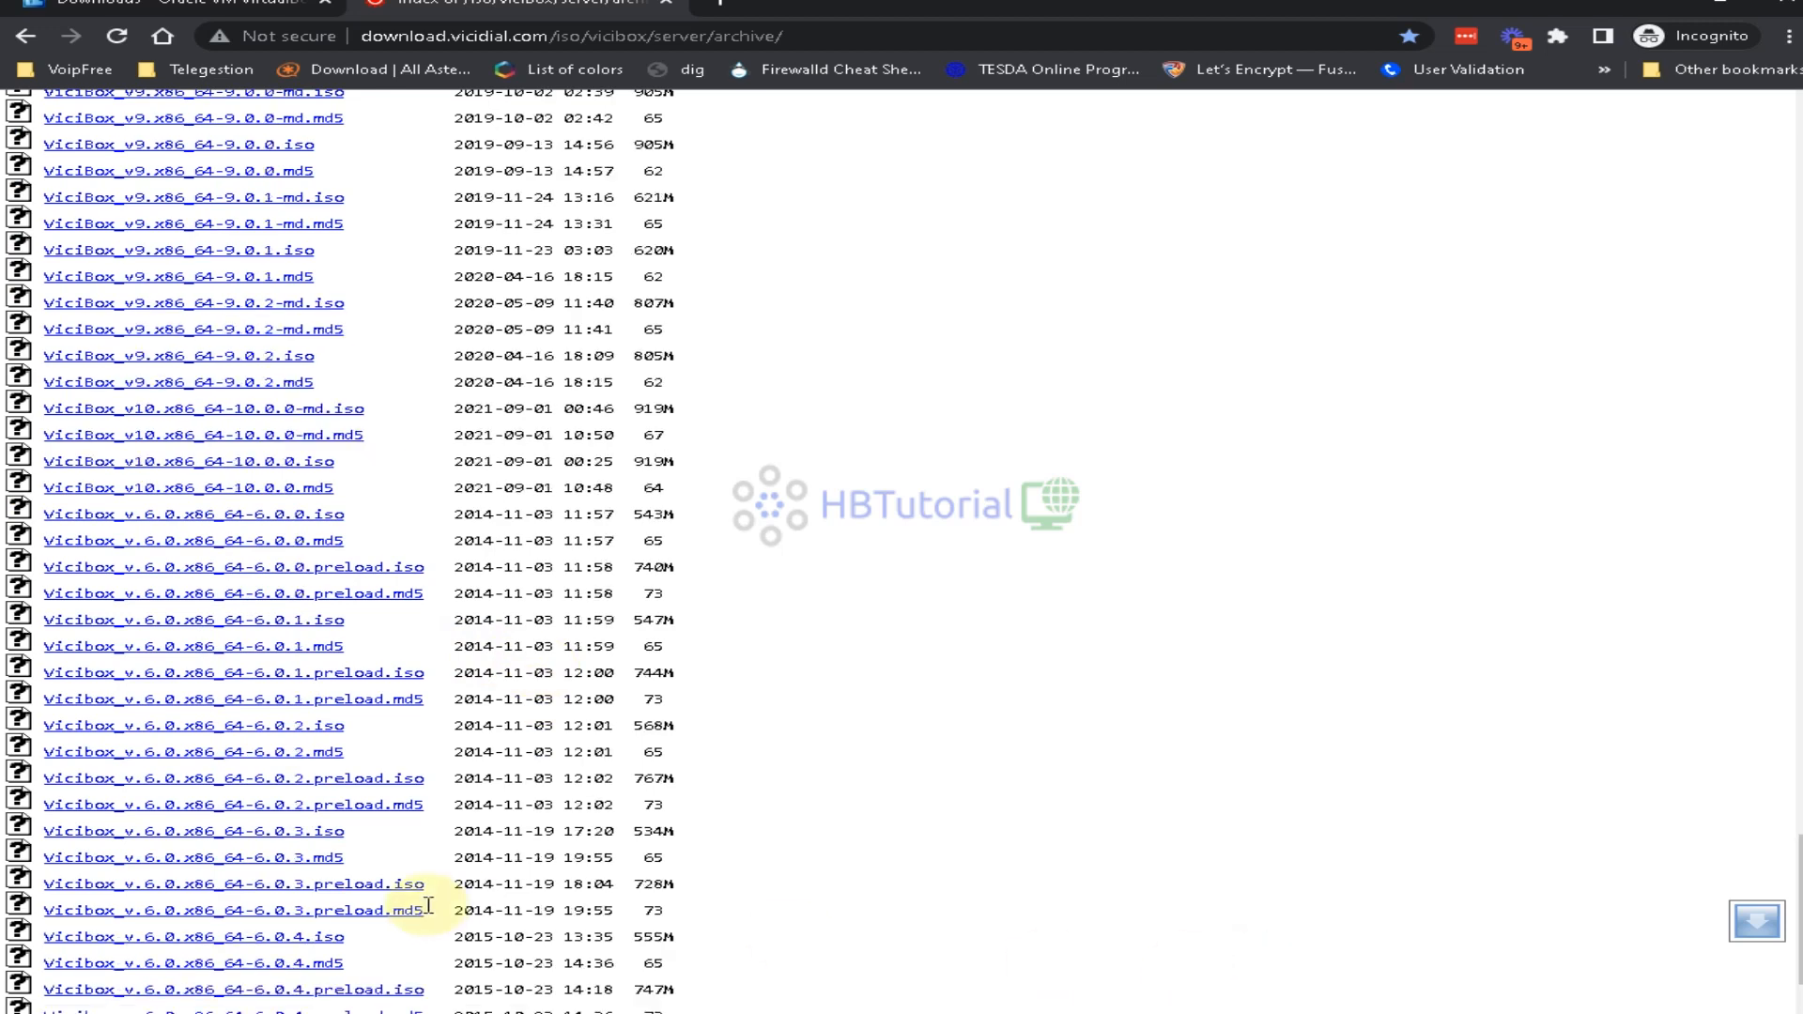
{"action": "scroll", "coordinate": [485, 535], "scroll_direction": "up", "scroll_amount": 15}
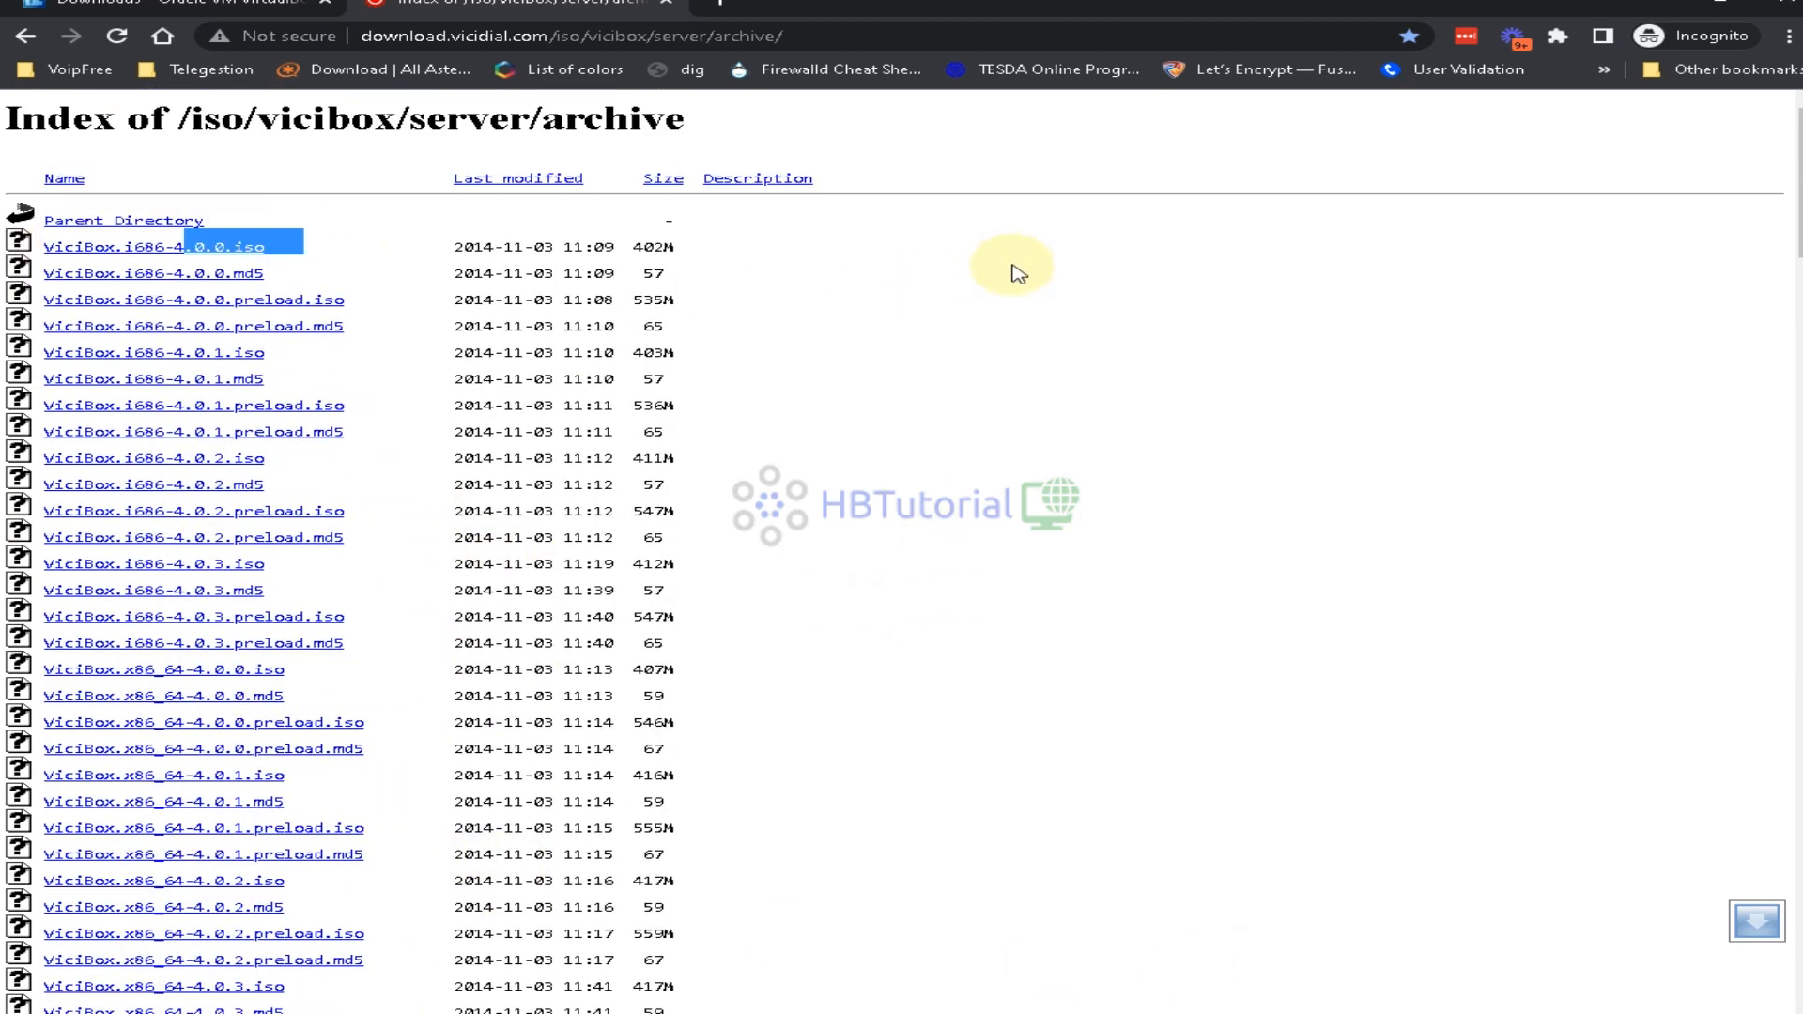
{"action": "left_click", "coordinate": [126, 223]}
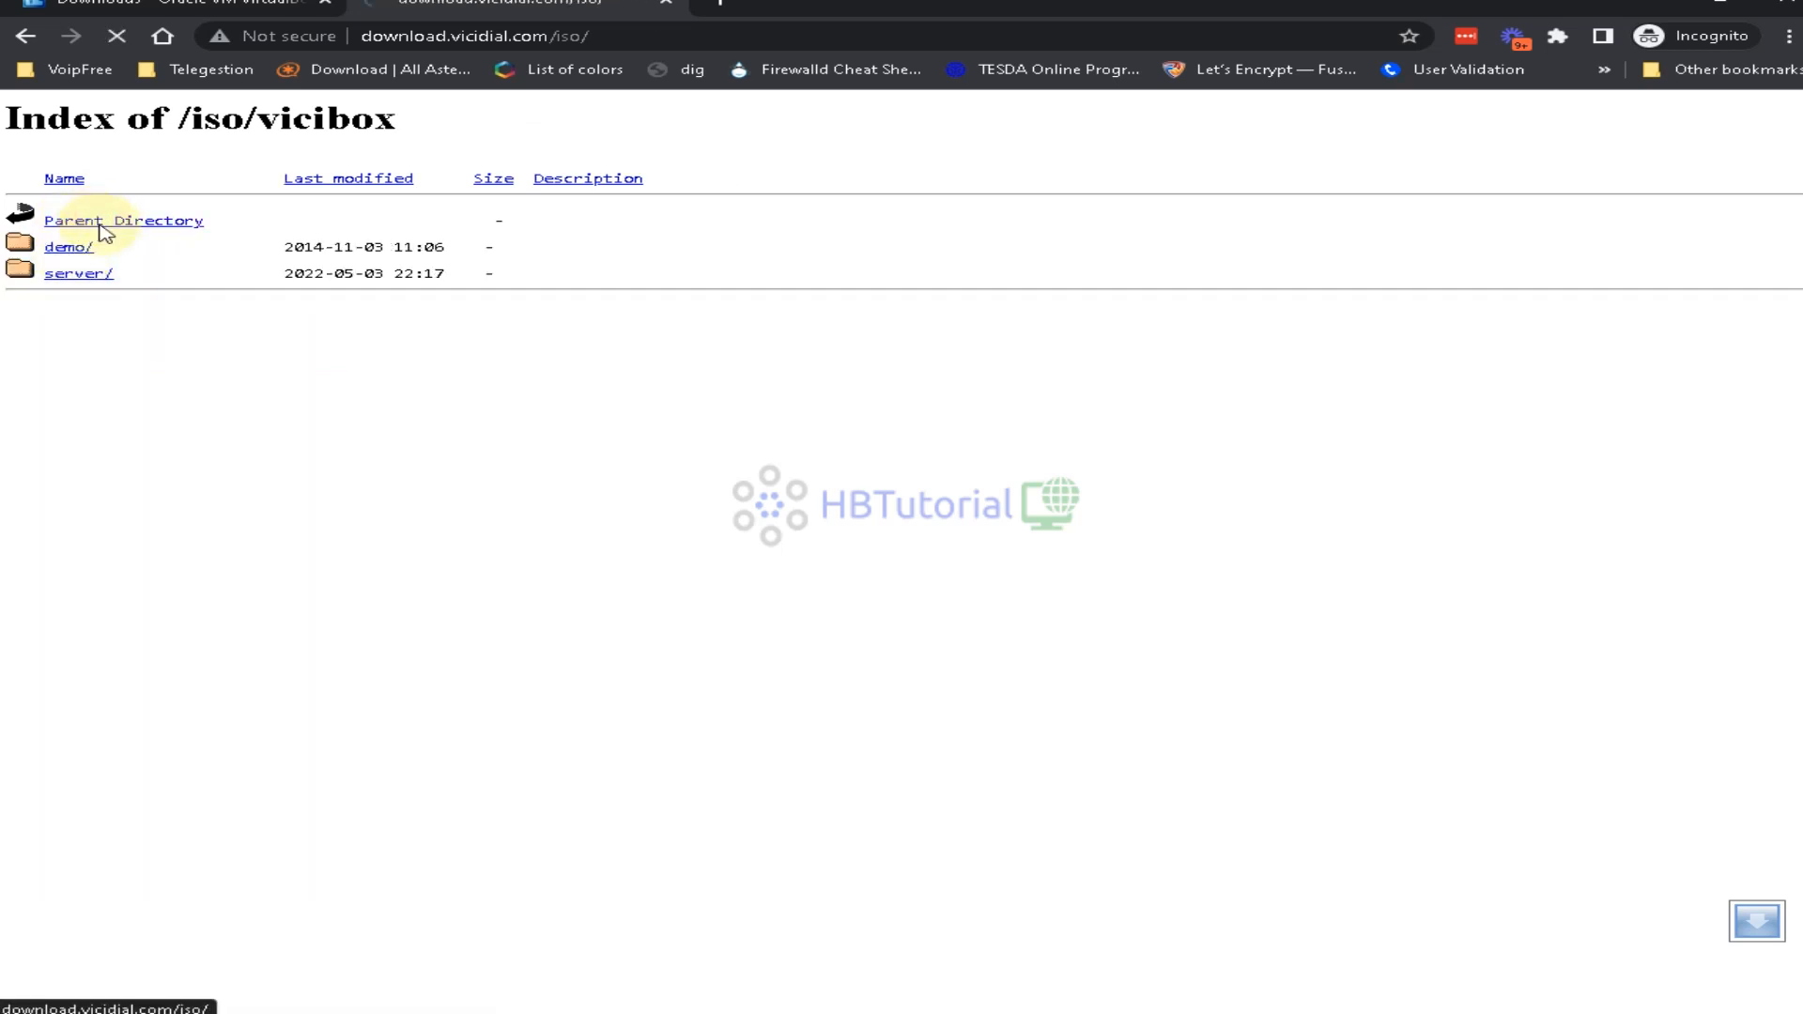
Look through the patches/ and releases/ folders on download.vicidial.com, then return to the VirtualBox tab
{"action": "left_click", "coordinate": [101, 225]}
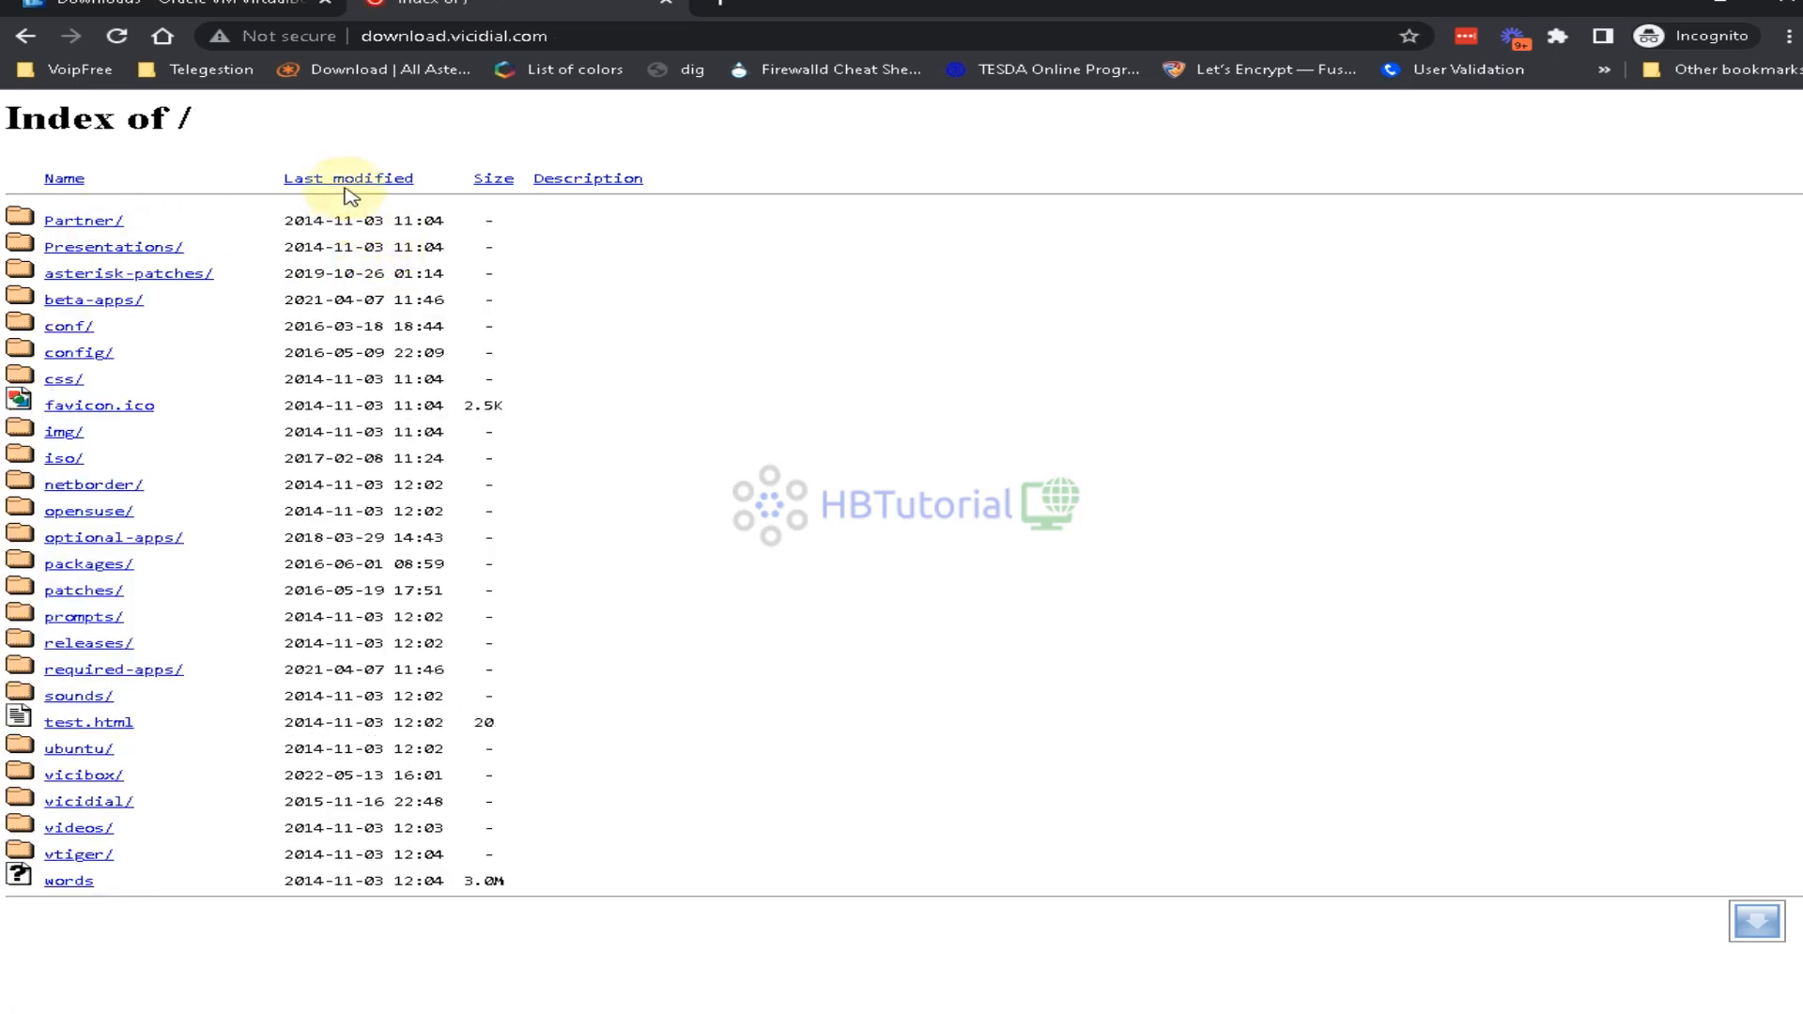
{"action": "left_click", "coordinate": [89, 592]}
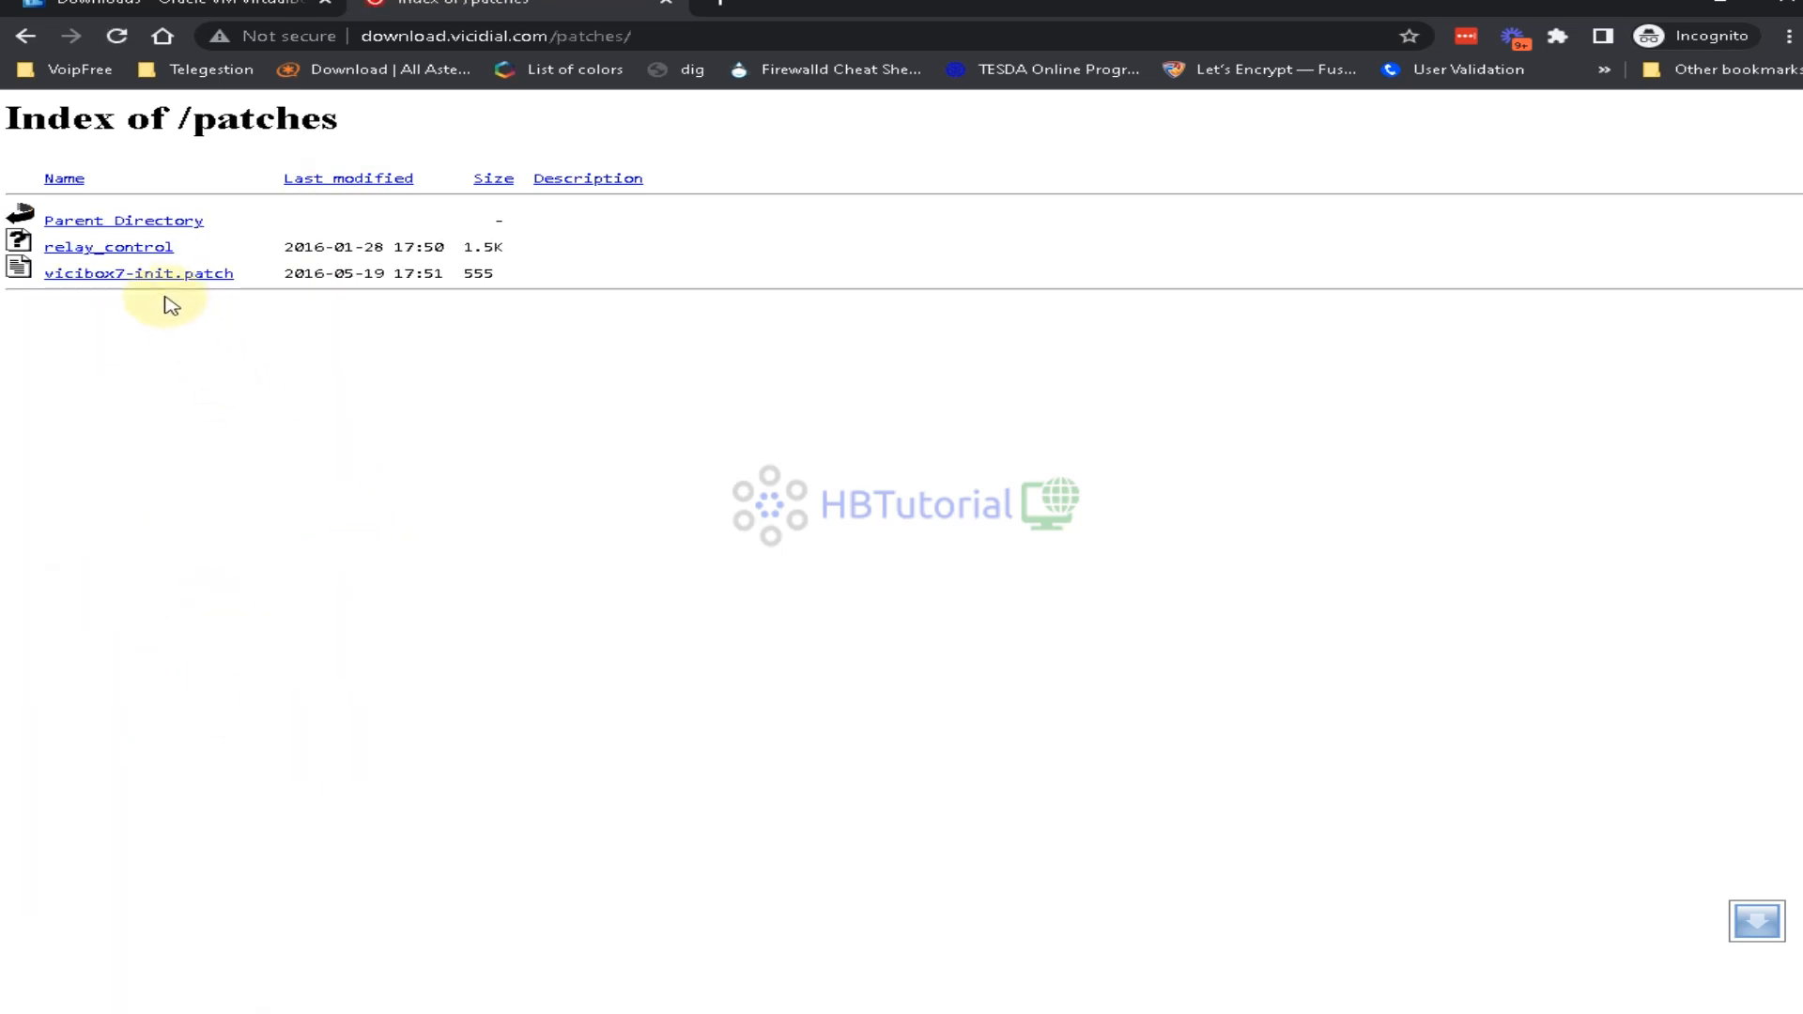
{"action": "left_click", "coordinate": [83, 223]}
{"action": "left_click", "coordinate": [374, 36]}
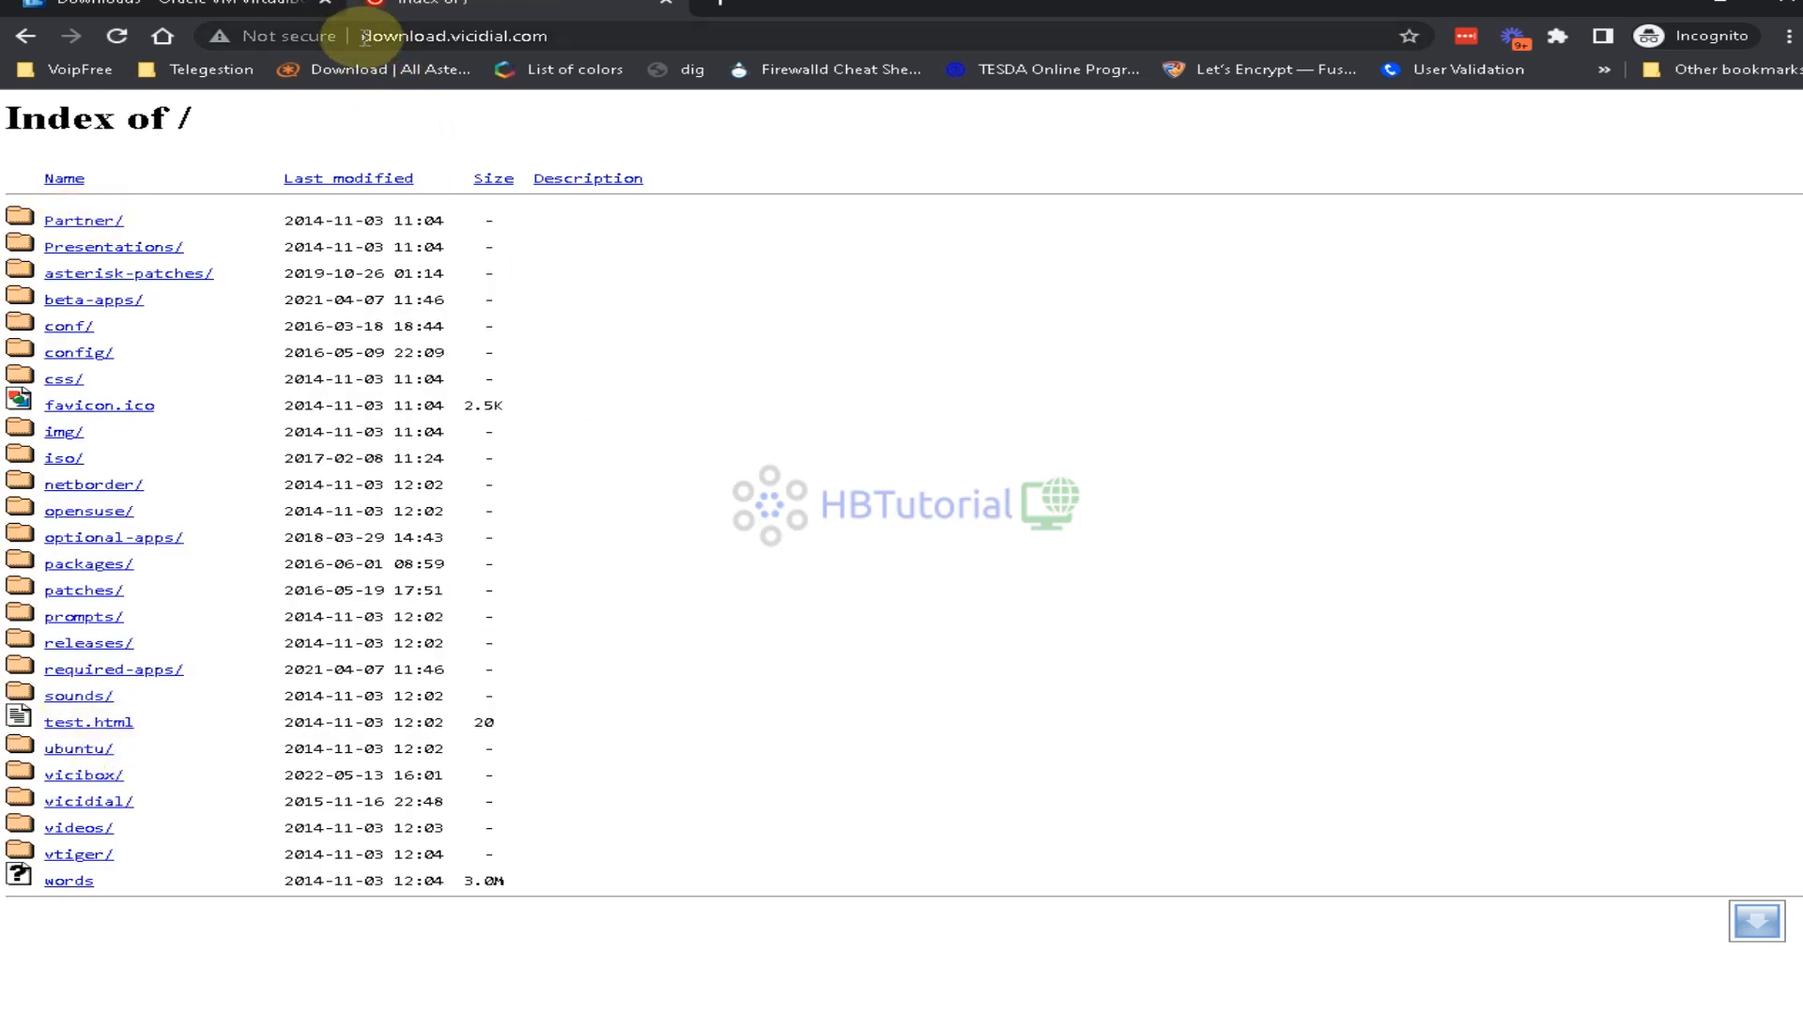
{"action": "left_click", "coordinate": [737, 660]}
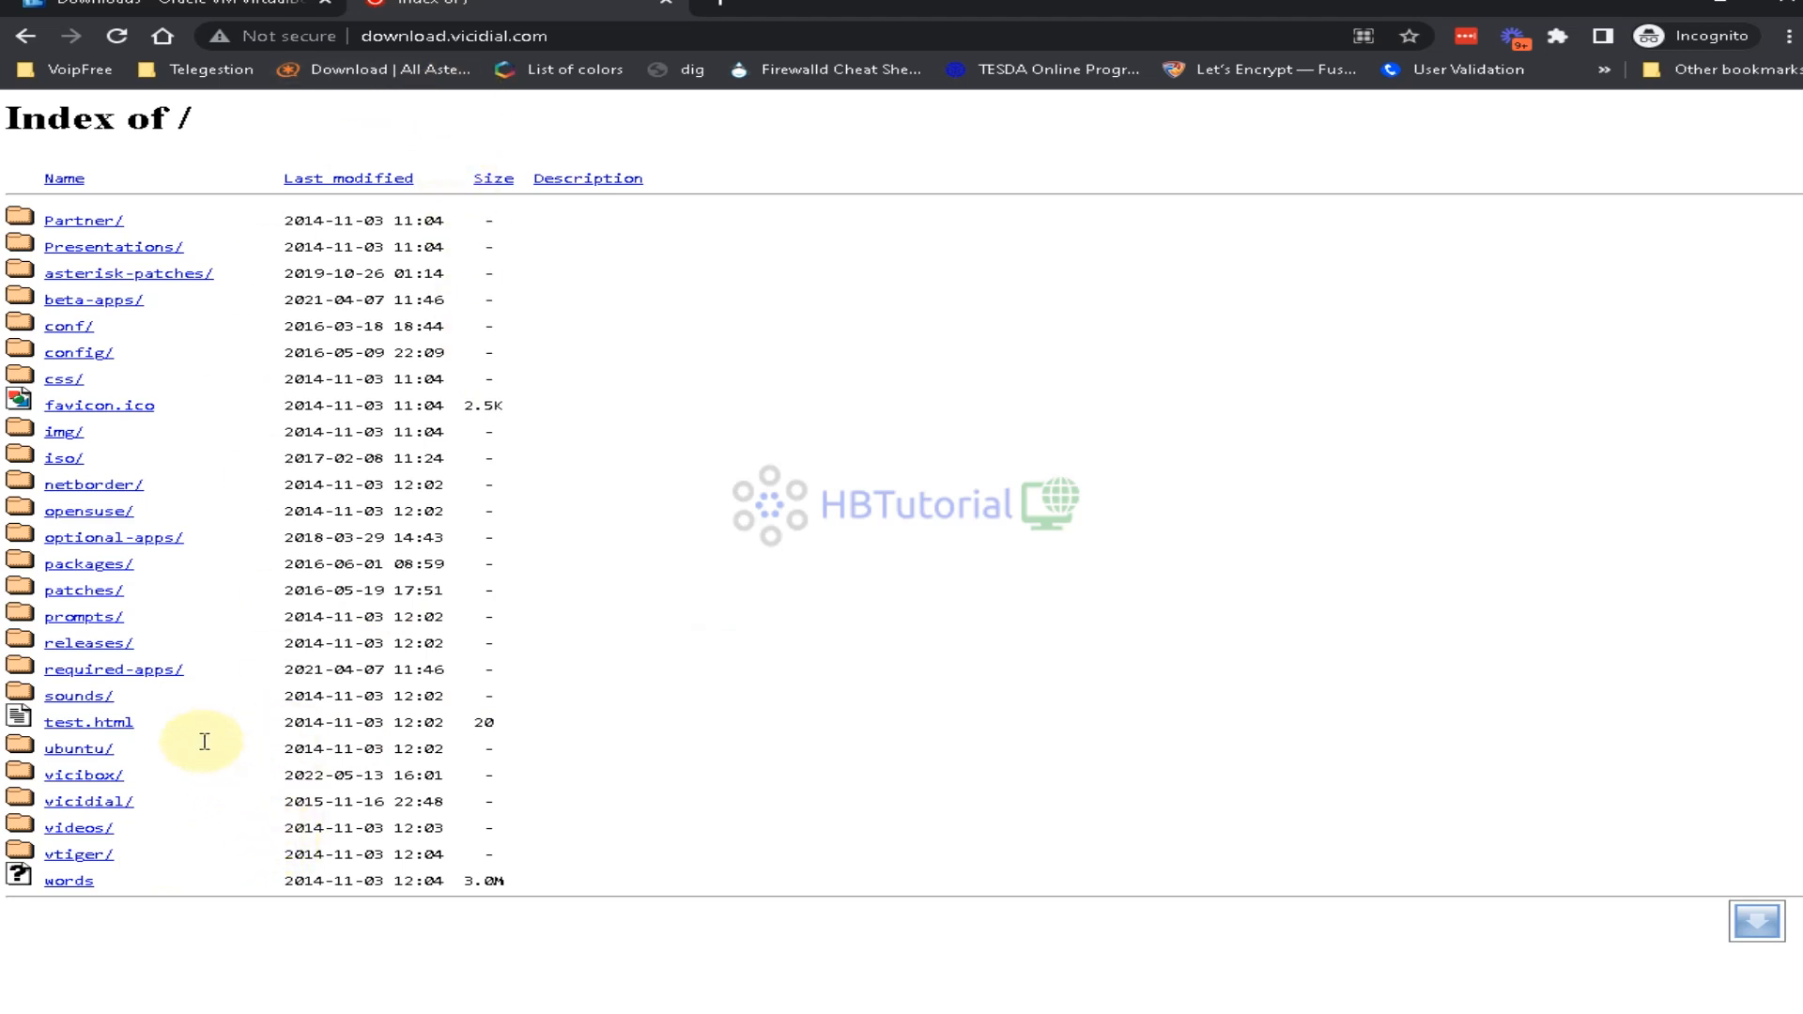
{"action": "left_click", "coordinate": [90, 647]}
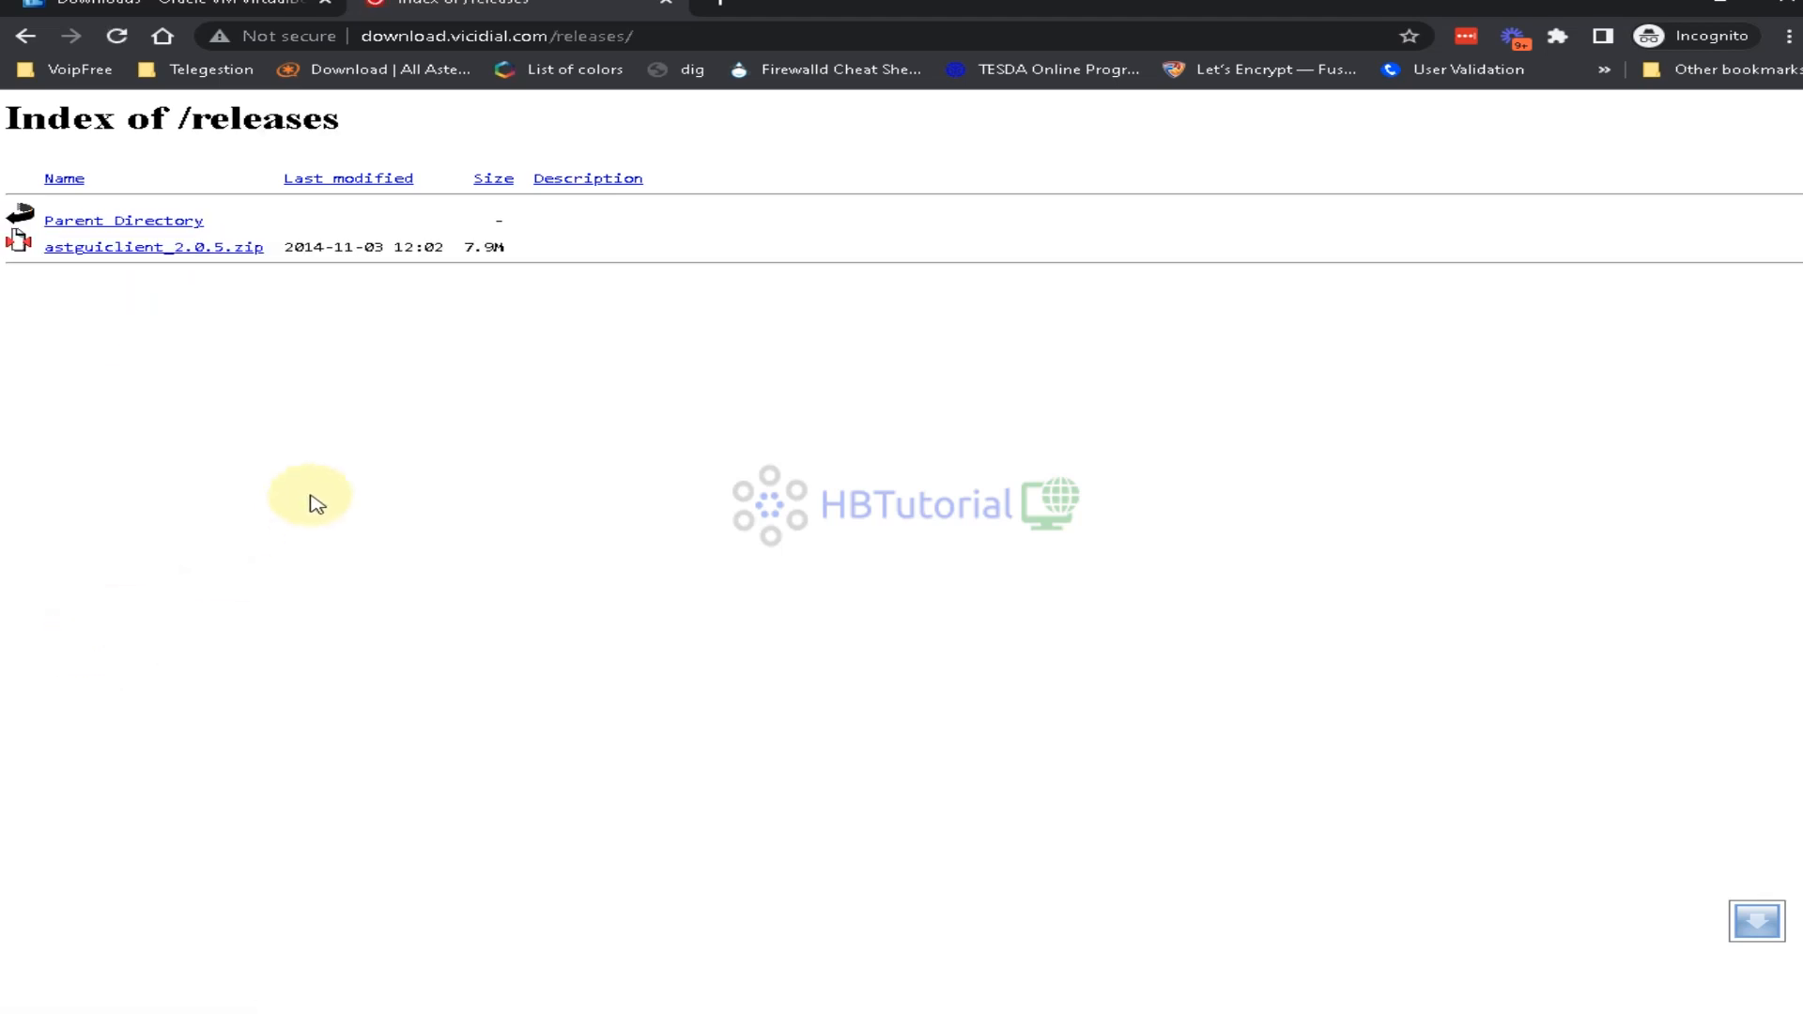
{"action": "left_click", "coordinate": [88, 221]}
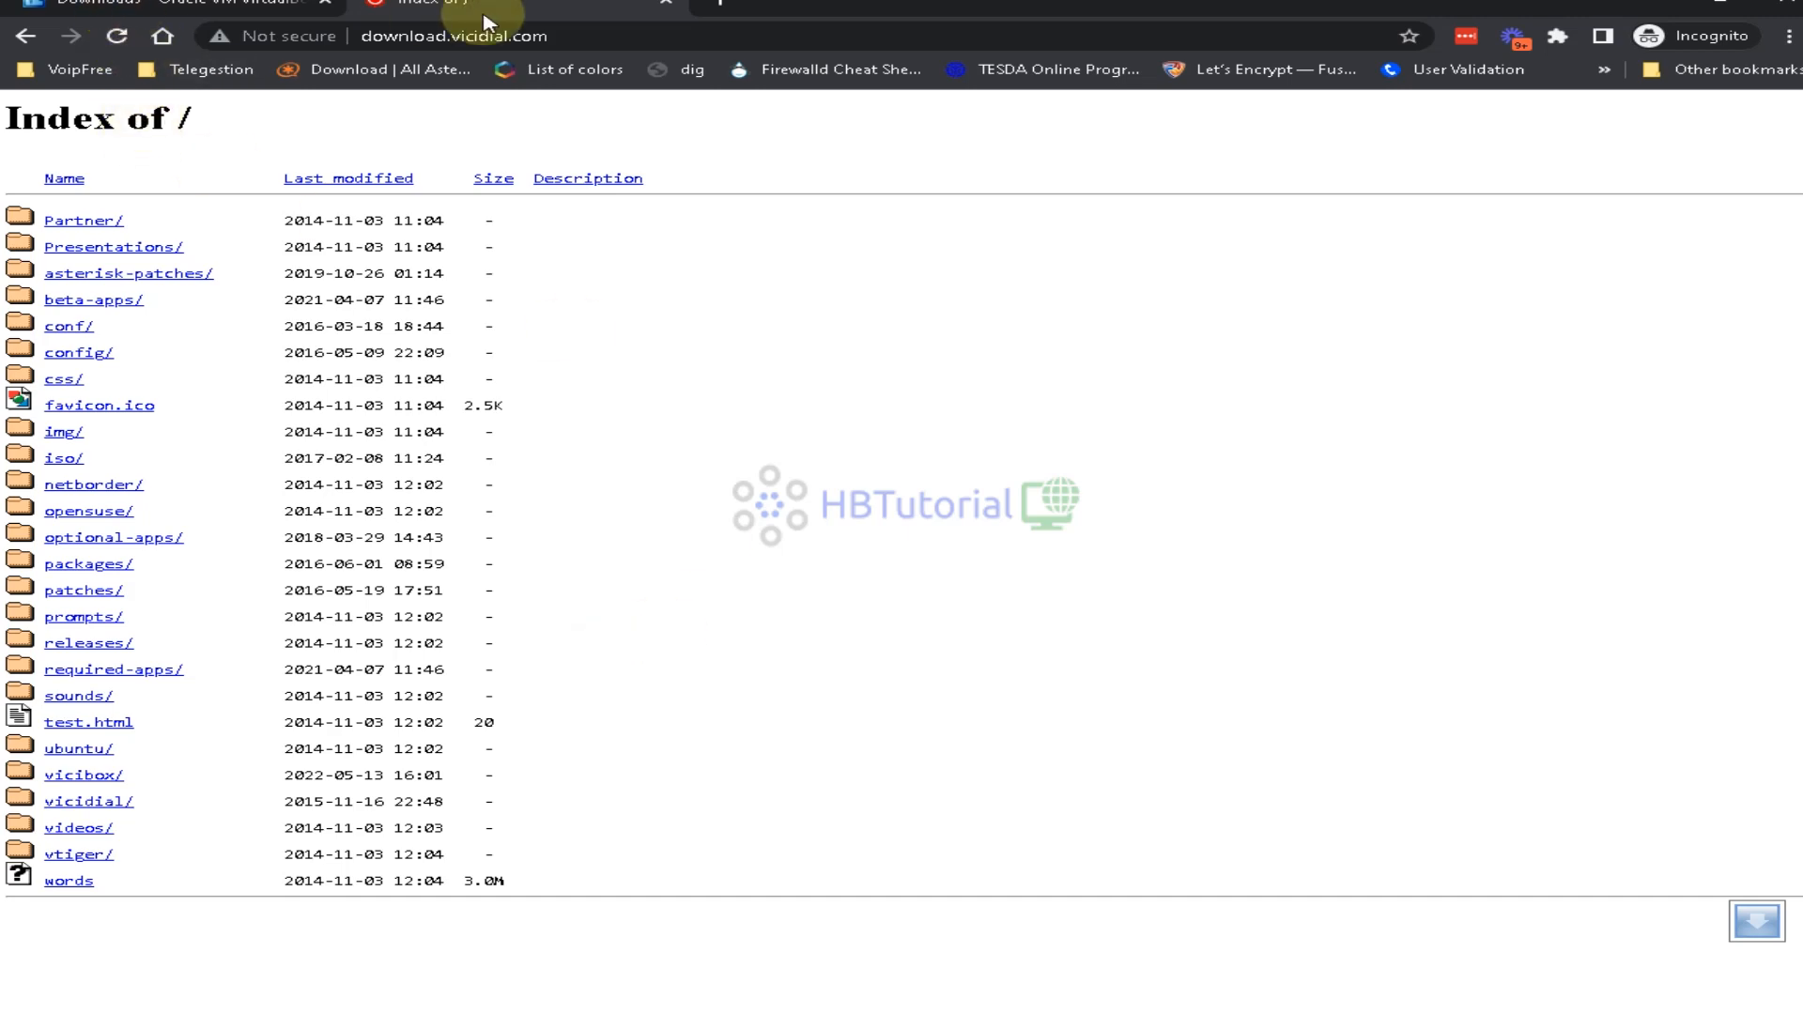
{"action": "left_click", "coordinate": [239, 9]}
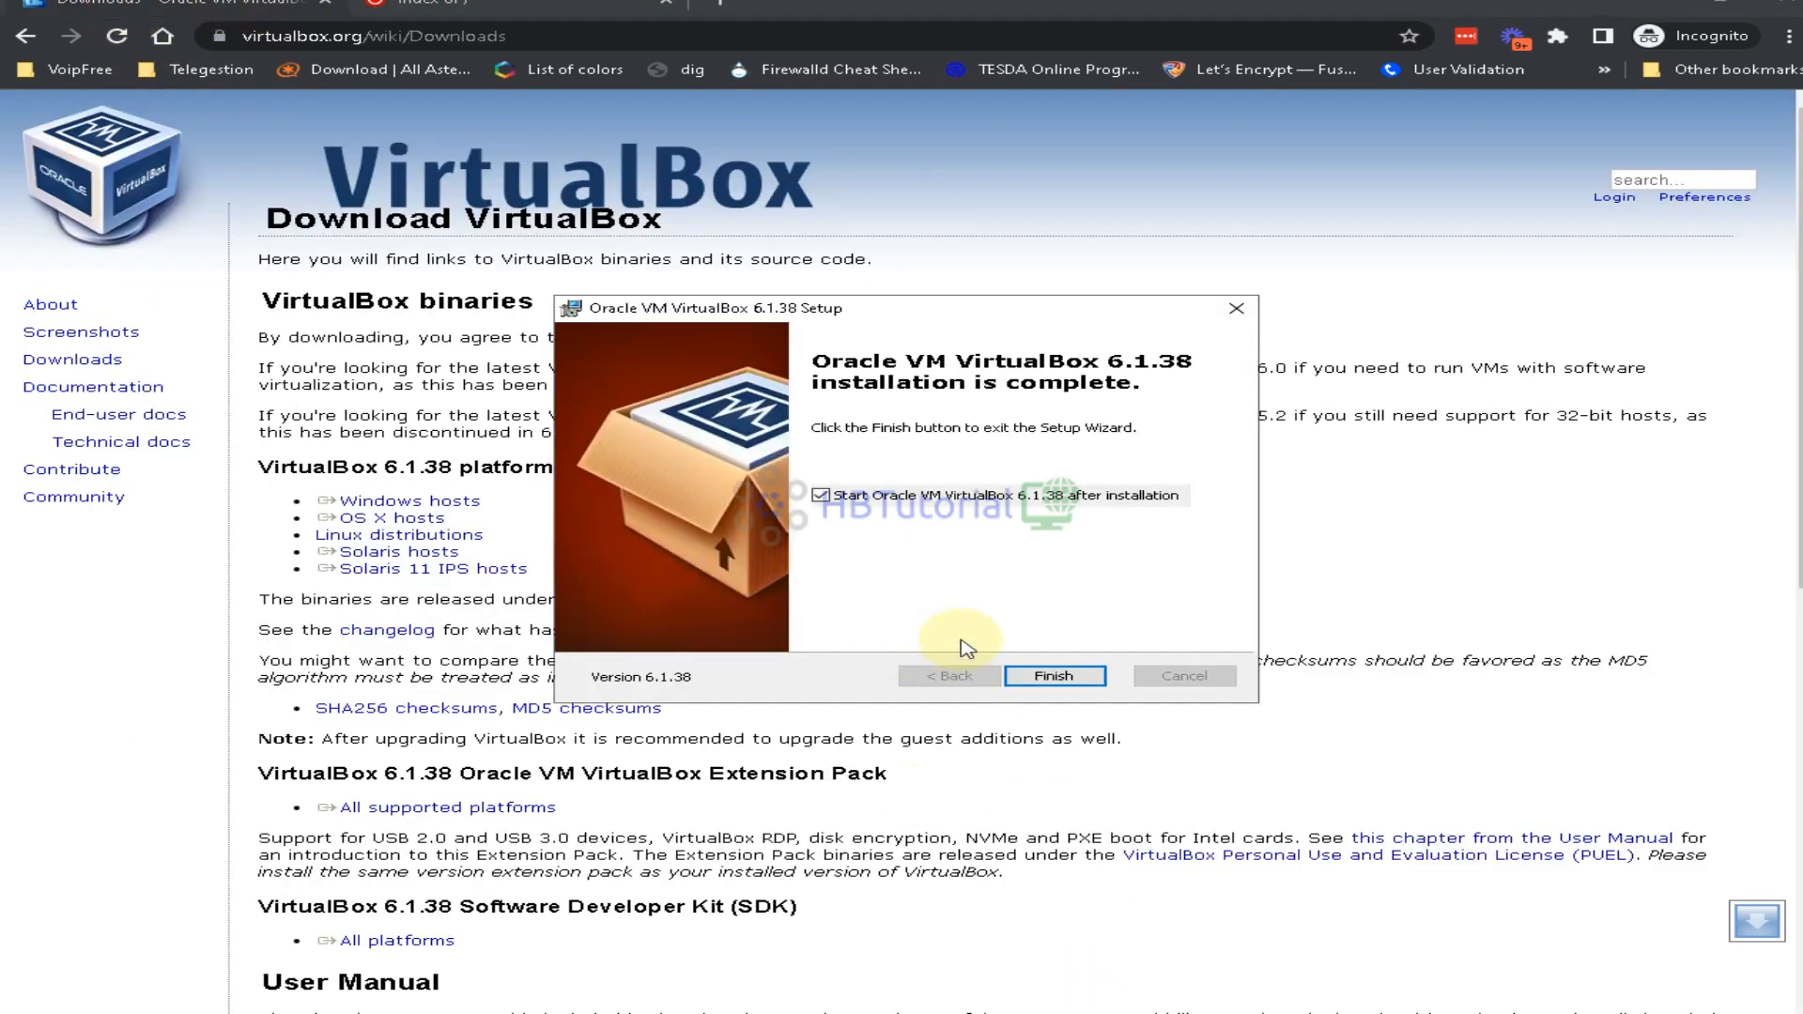
Finish VirtualBox setup and position the VirtualBox Manager Welcome window on the desktop
{"action": "left_click", "coordinate": [1069, 672]}
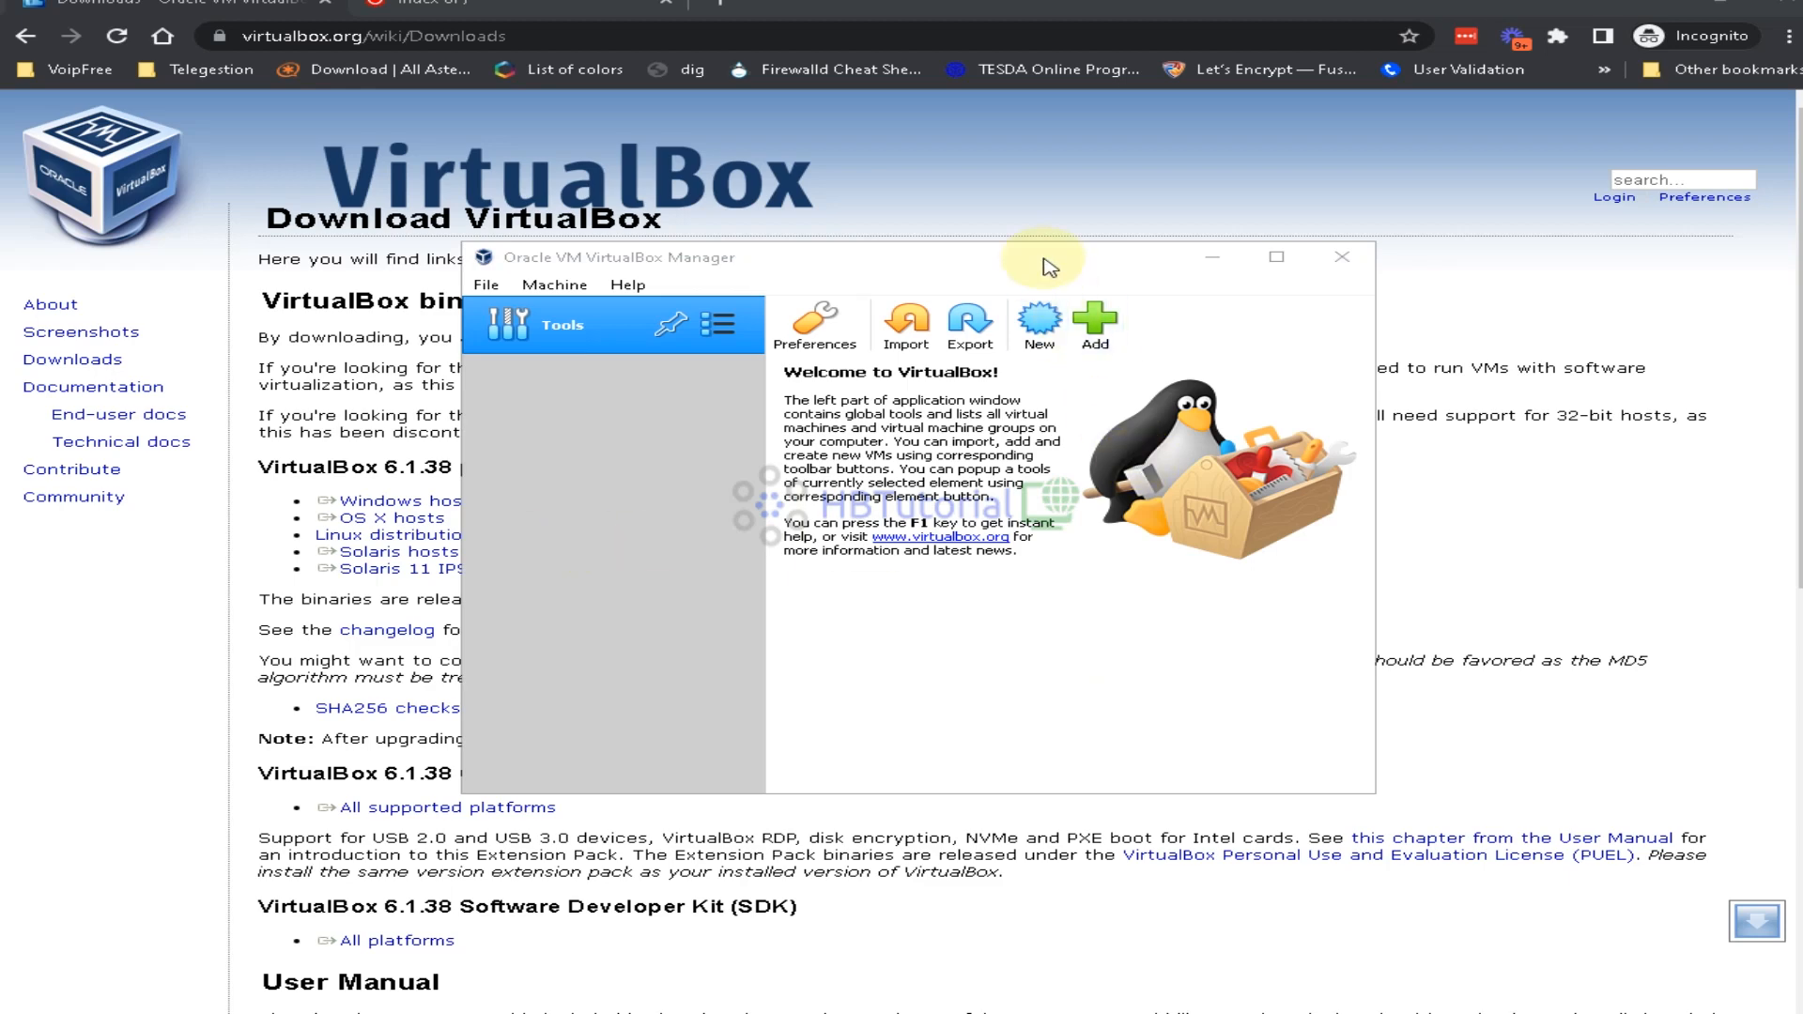
{"action": "left_click_drag", "start_coordinate": [1047, 259], "coordinate": [1038, 181]}
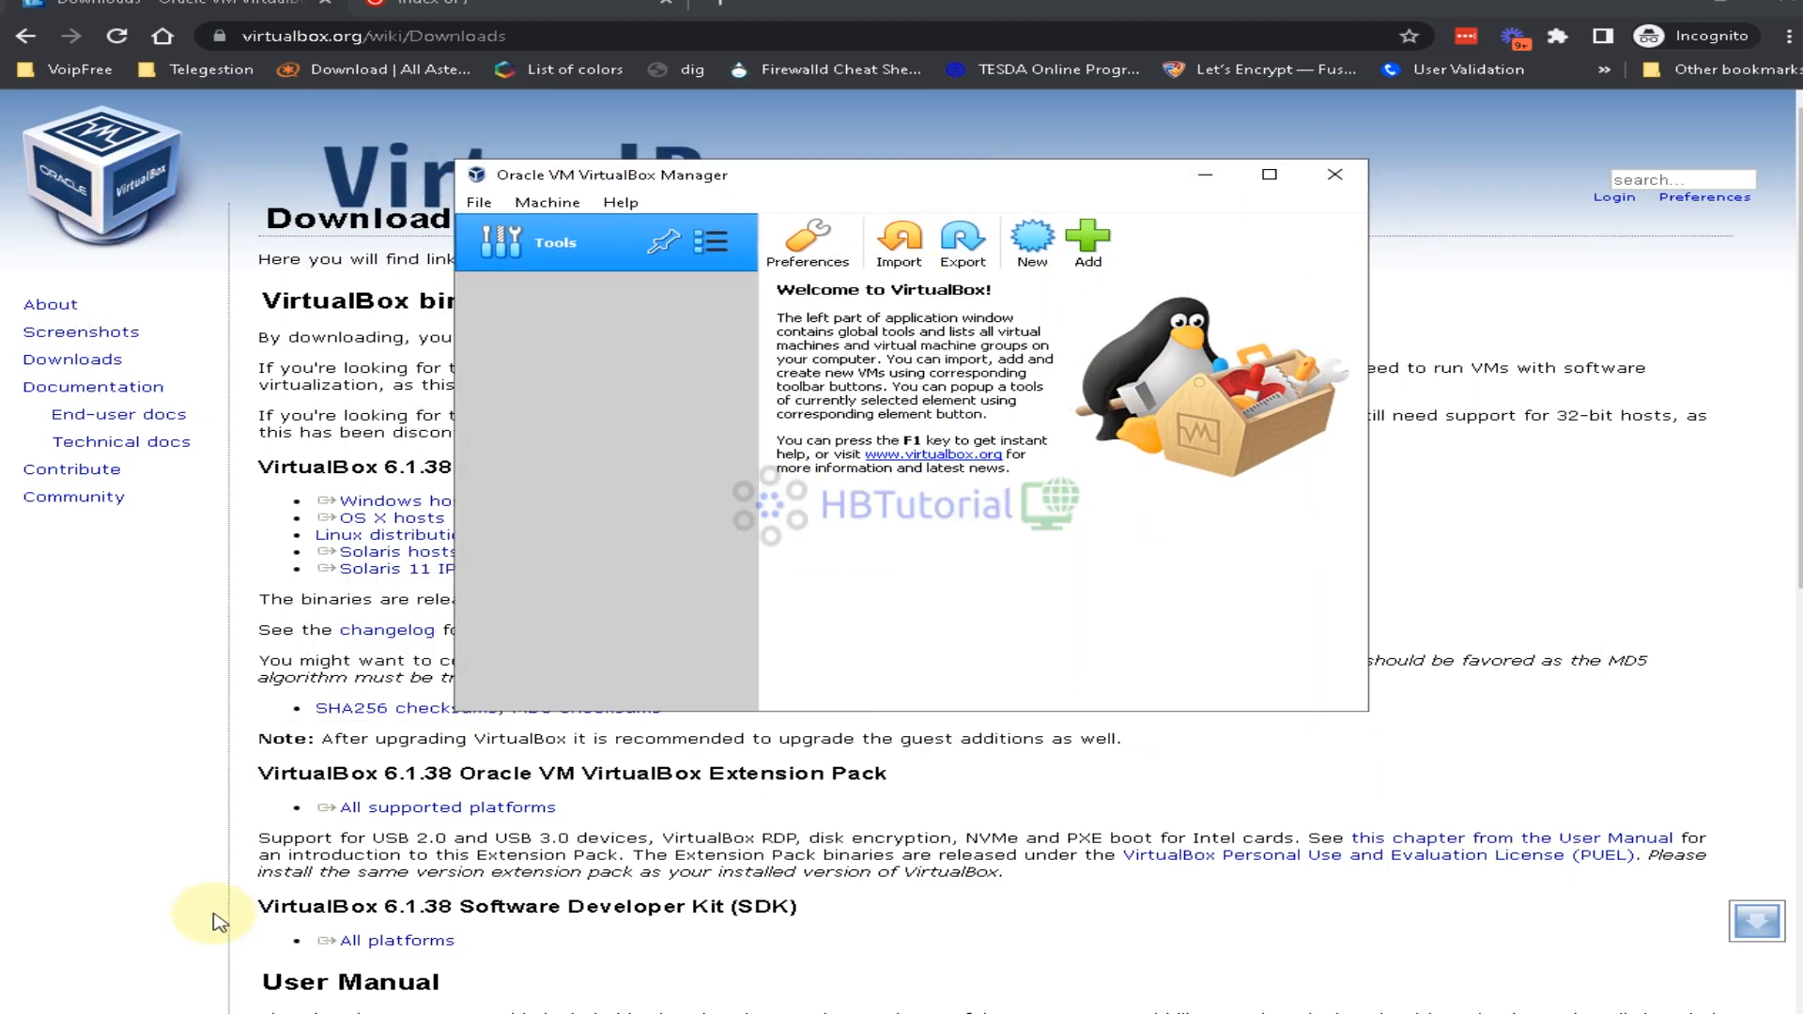
{"action": "left_click", "coordinate": [192, 1011]}
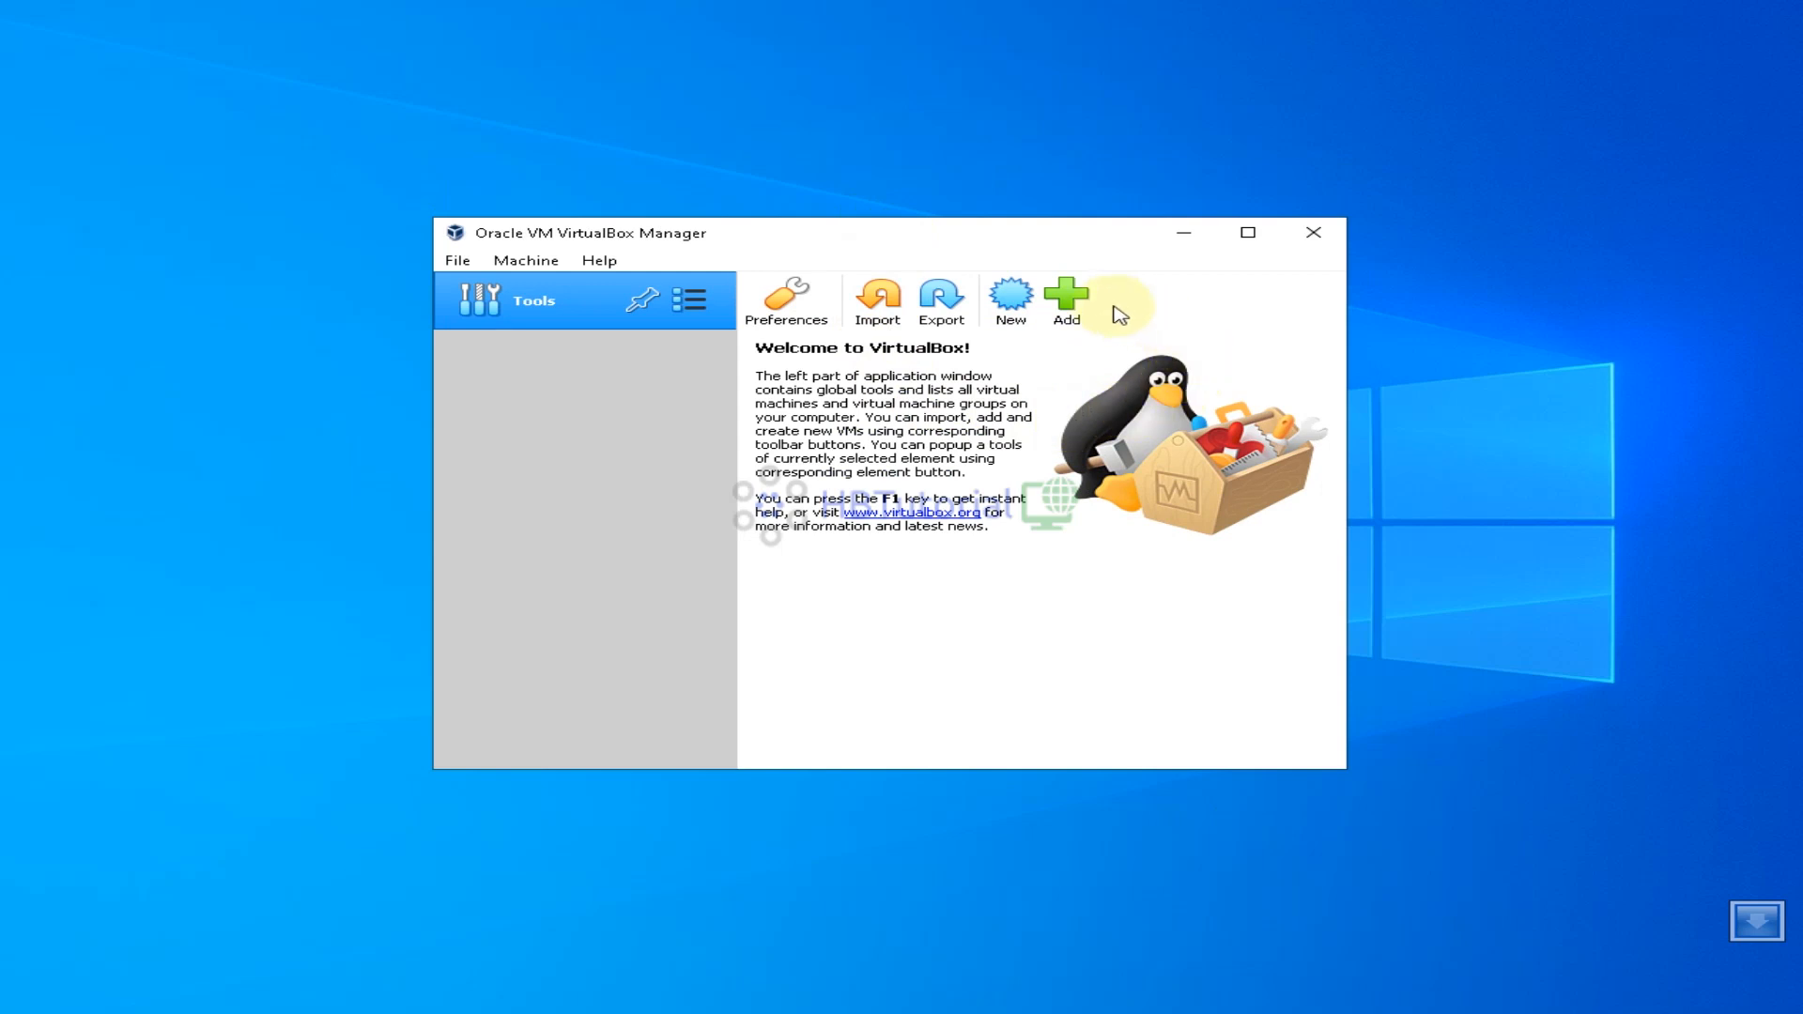
Start a new virtual machine named TestVicidial
{"action": "left_click", "coordinate": [1012, 303]}
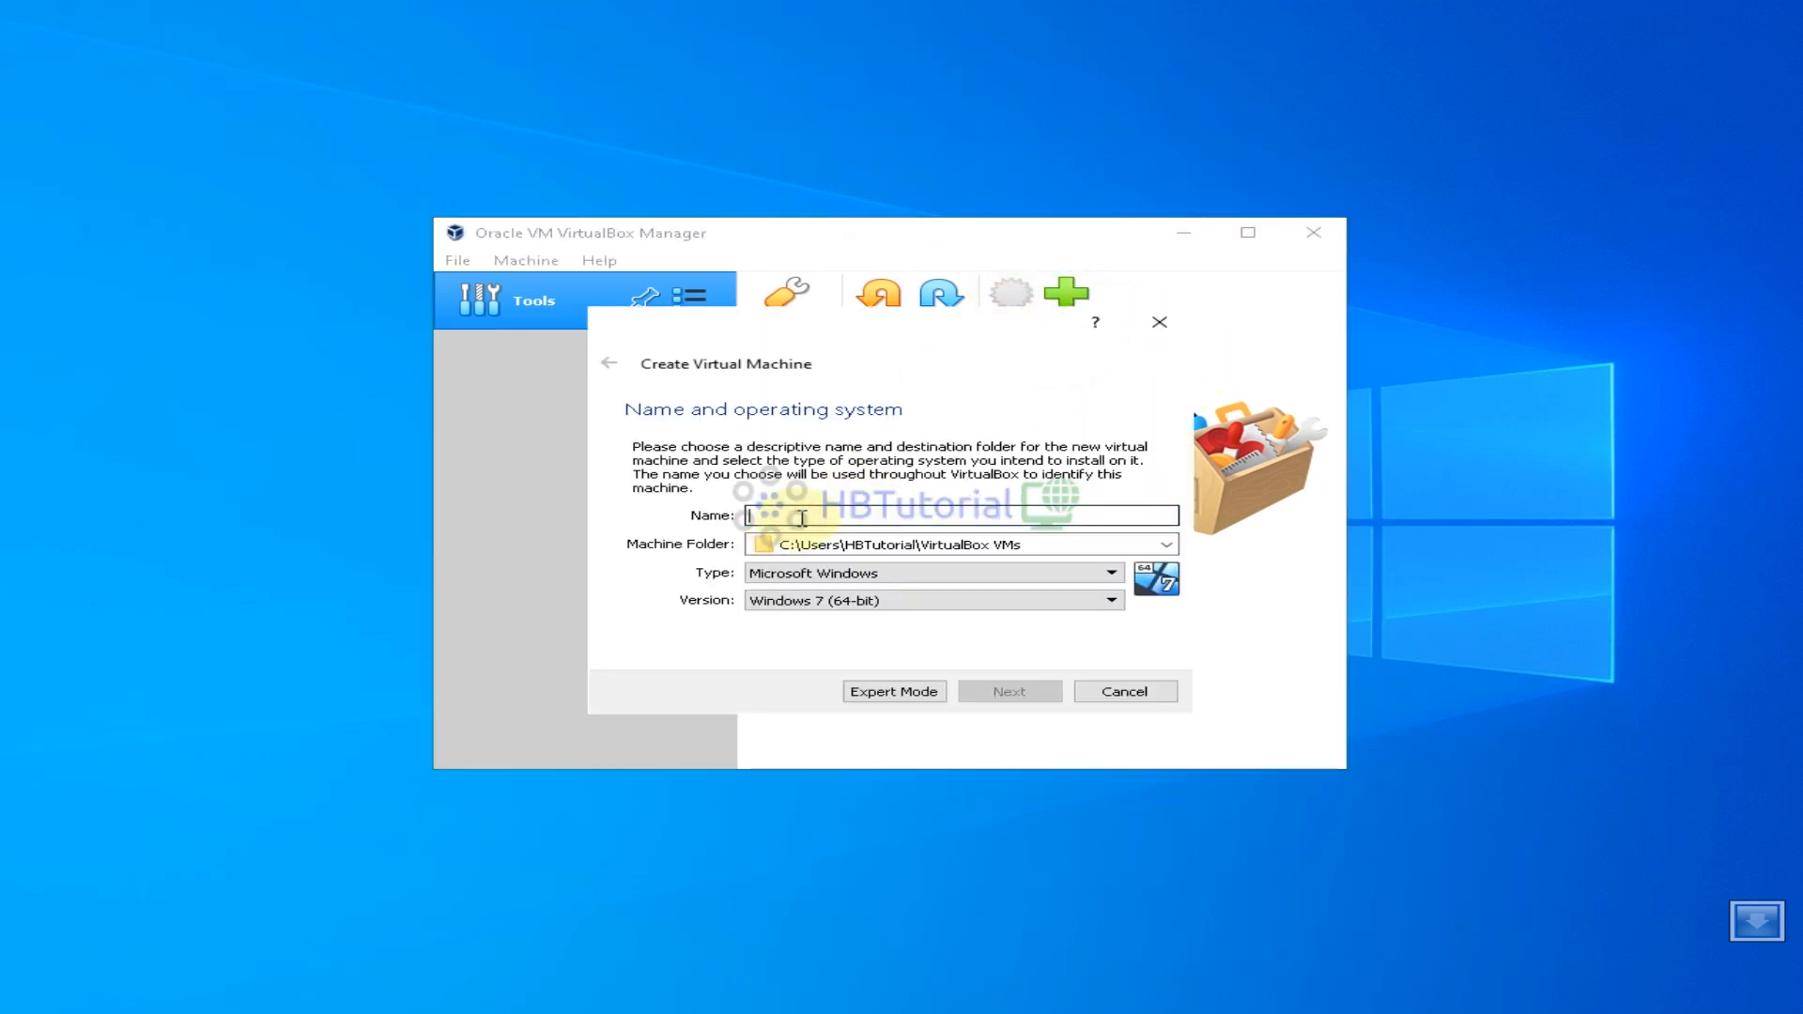
{"action": "type", "text": "TestVicidial"}
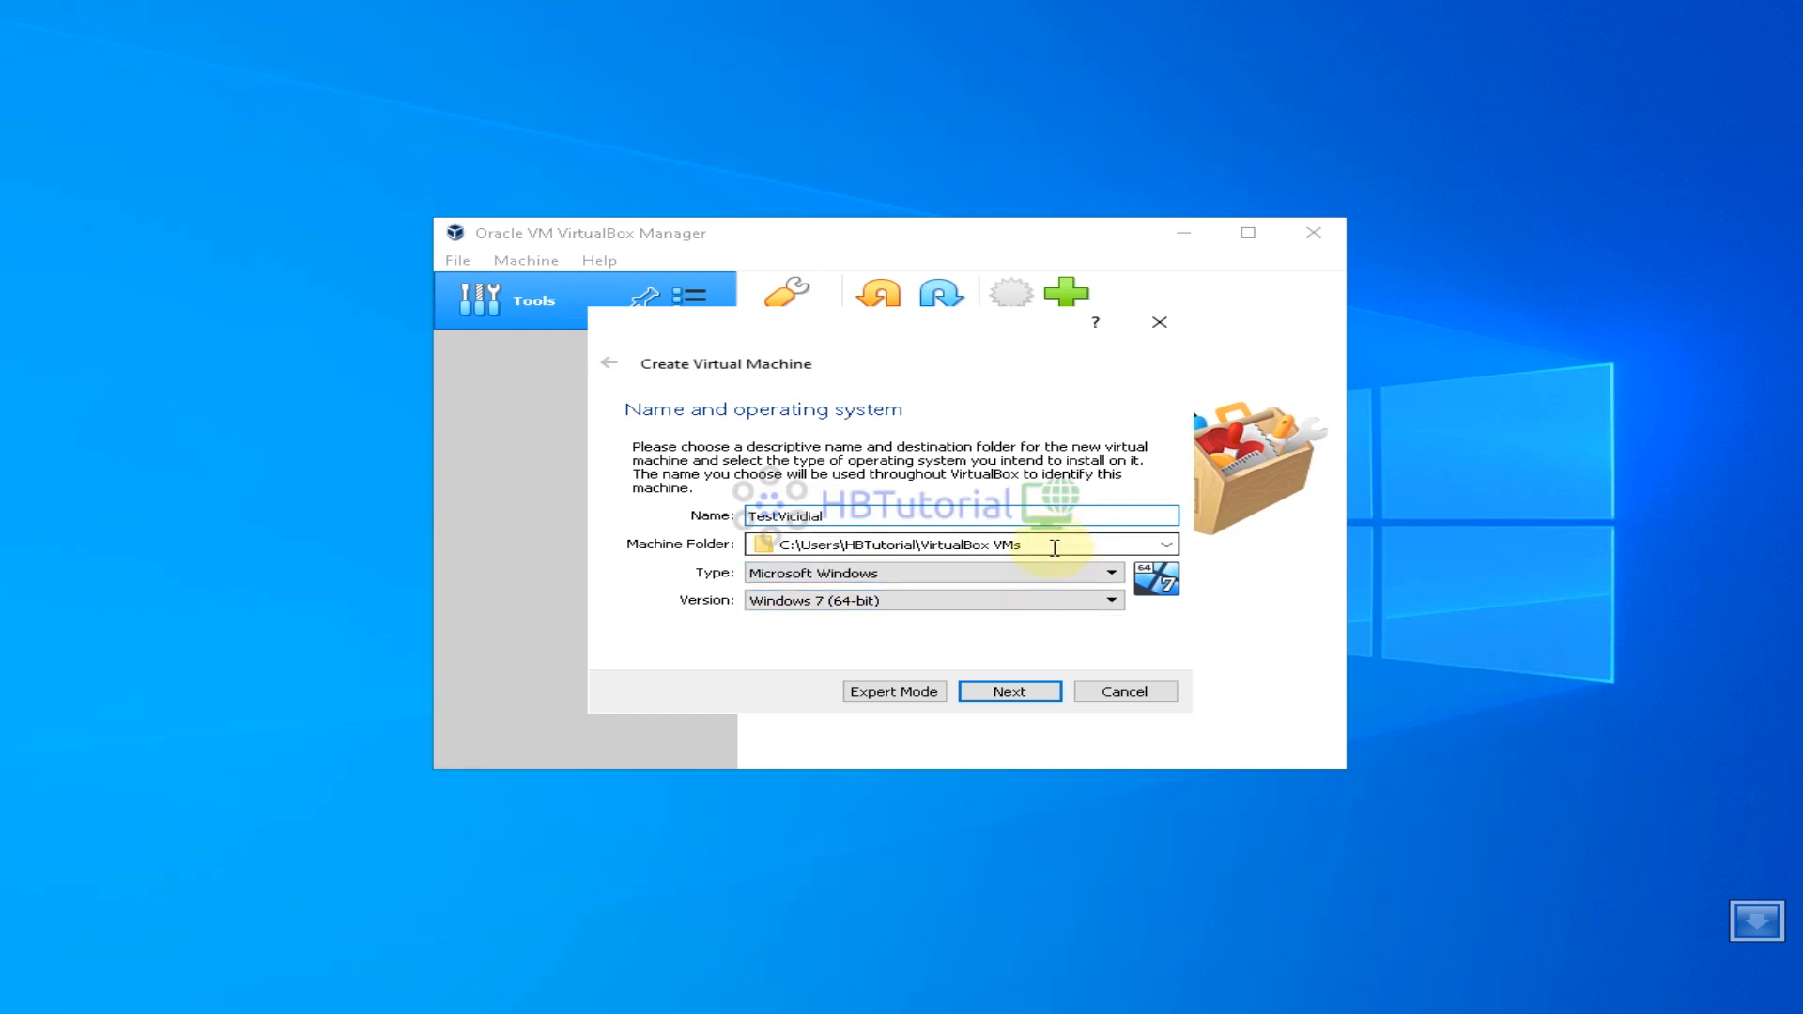
{"action": "left_click_drag", "start_coordinate": [1052, 549], "coordinate": [761, 543]}
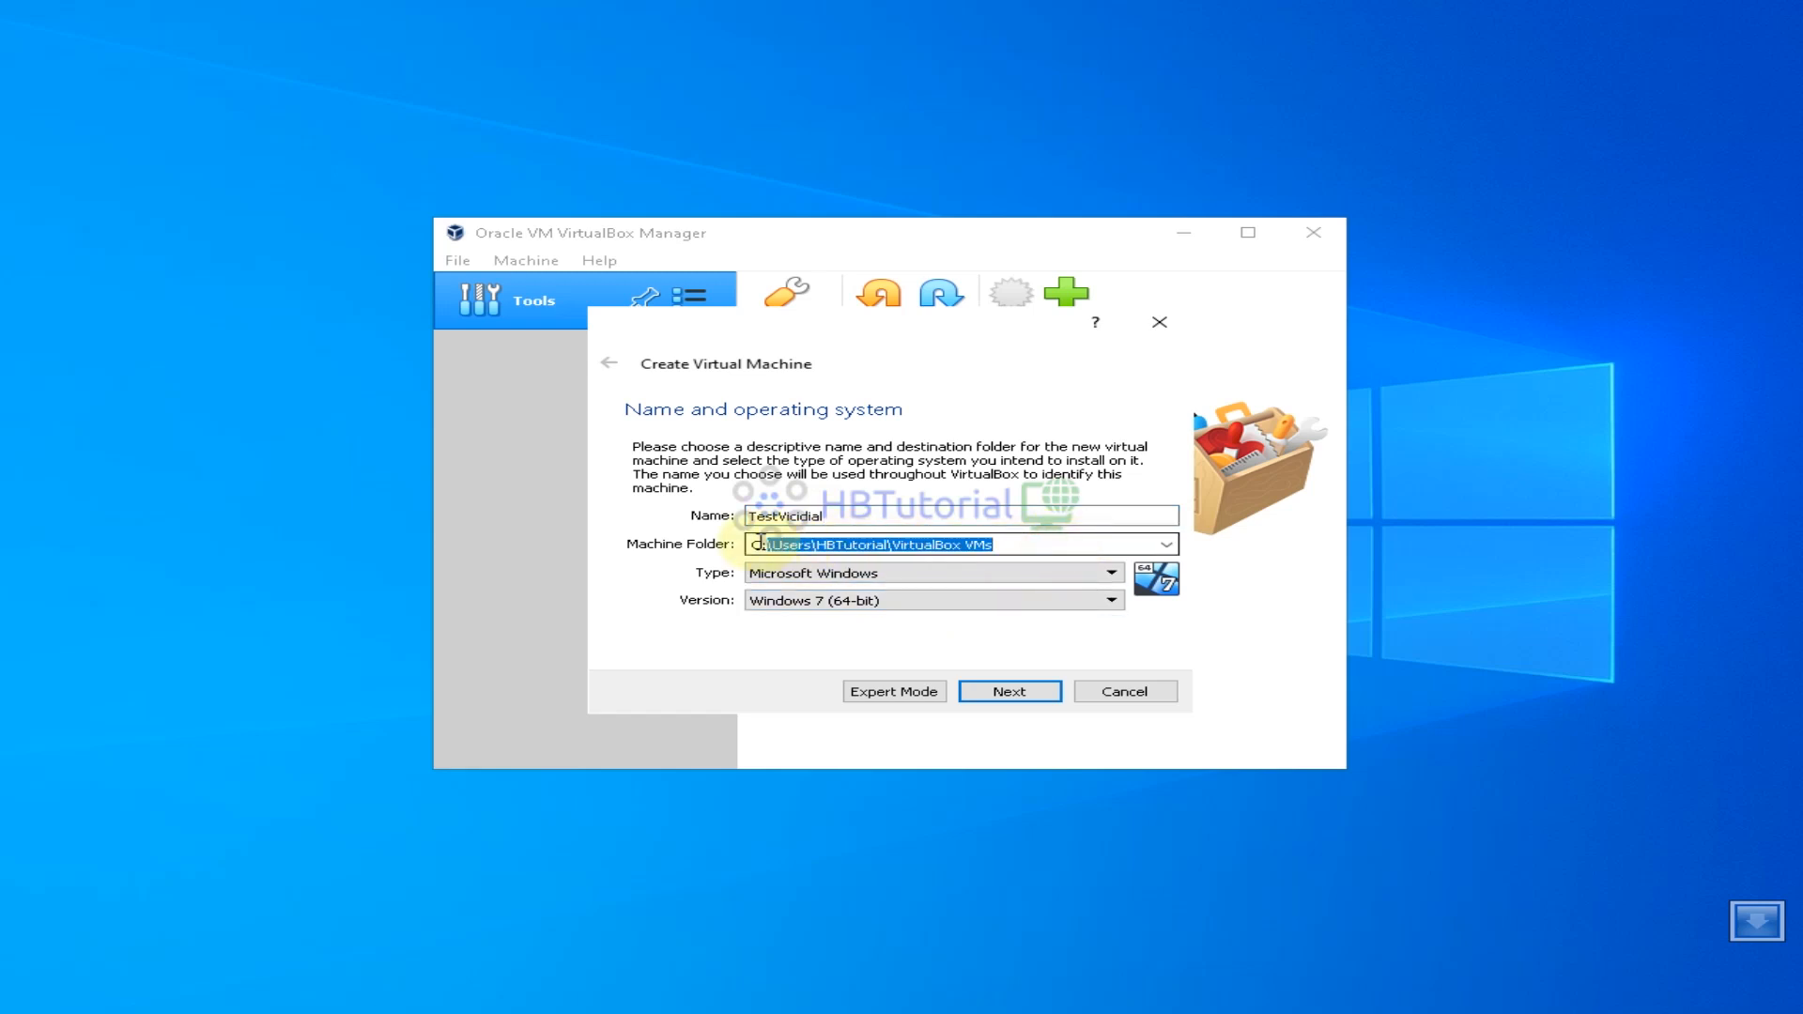
Set the machine type to Linux and the version to openSUSE (64-bit)
{"action": "left_click", "coordinate": [906, 574]}
{"action": "left_click", "coordinate": [817, 604]}
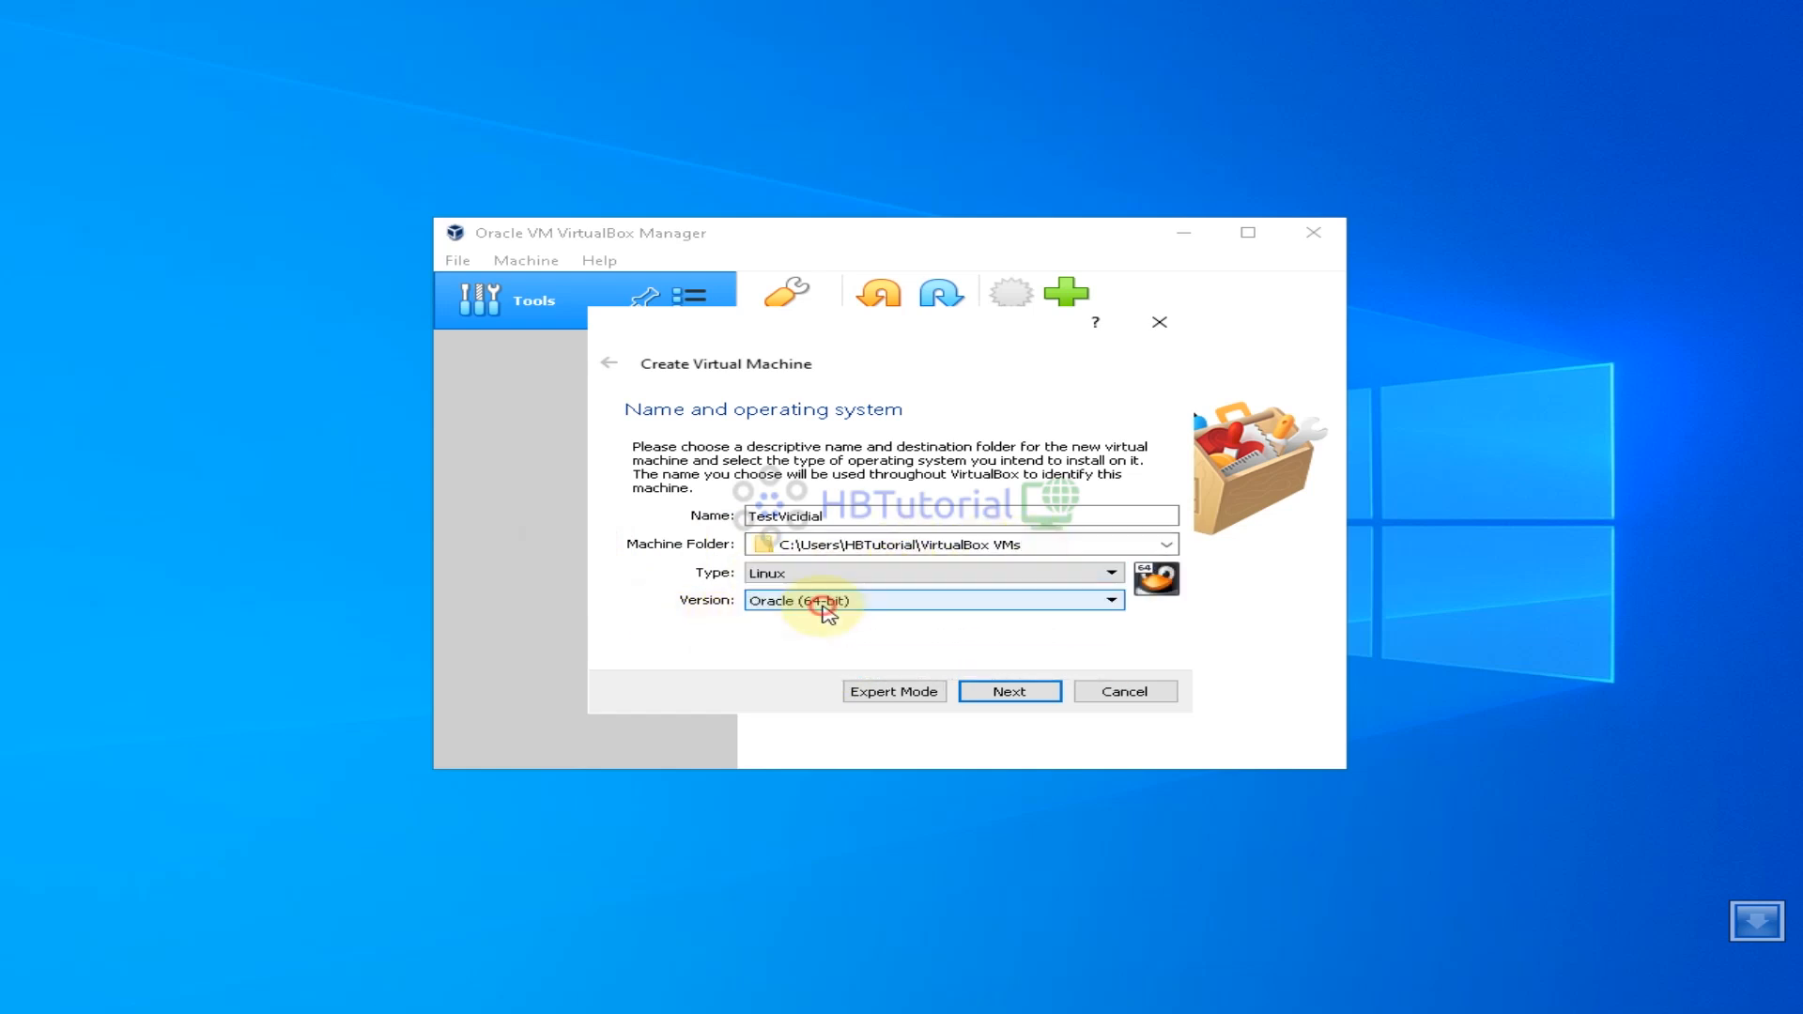
{"action": "left_click", "coordinate": [814, 608]}
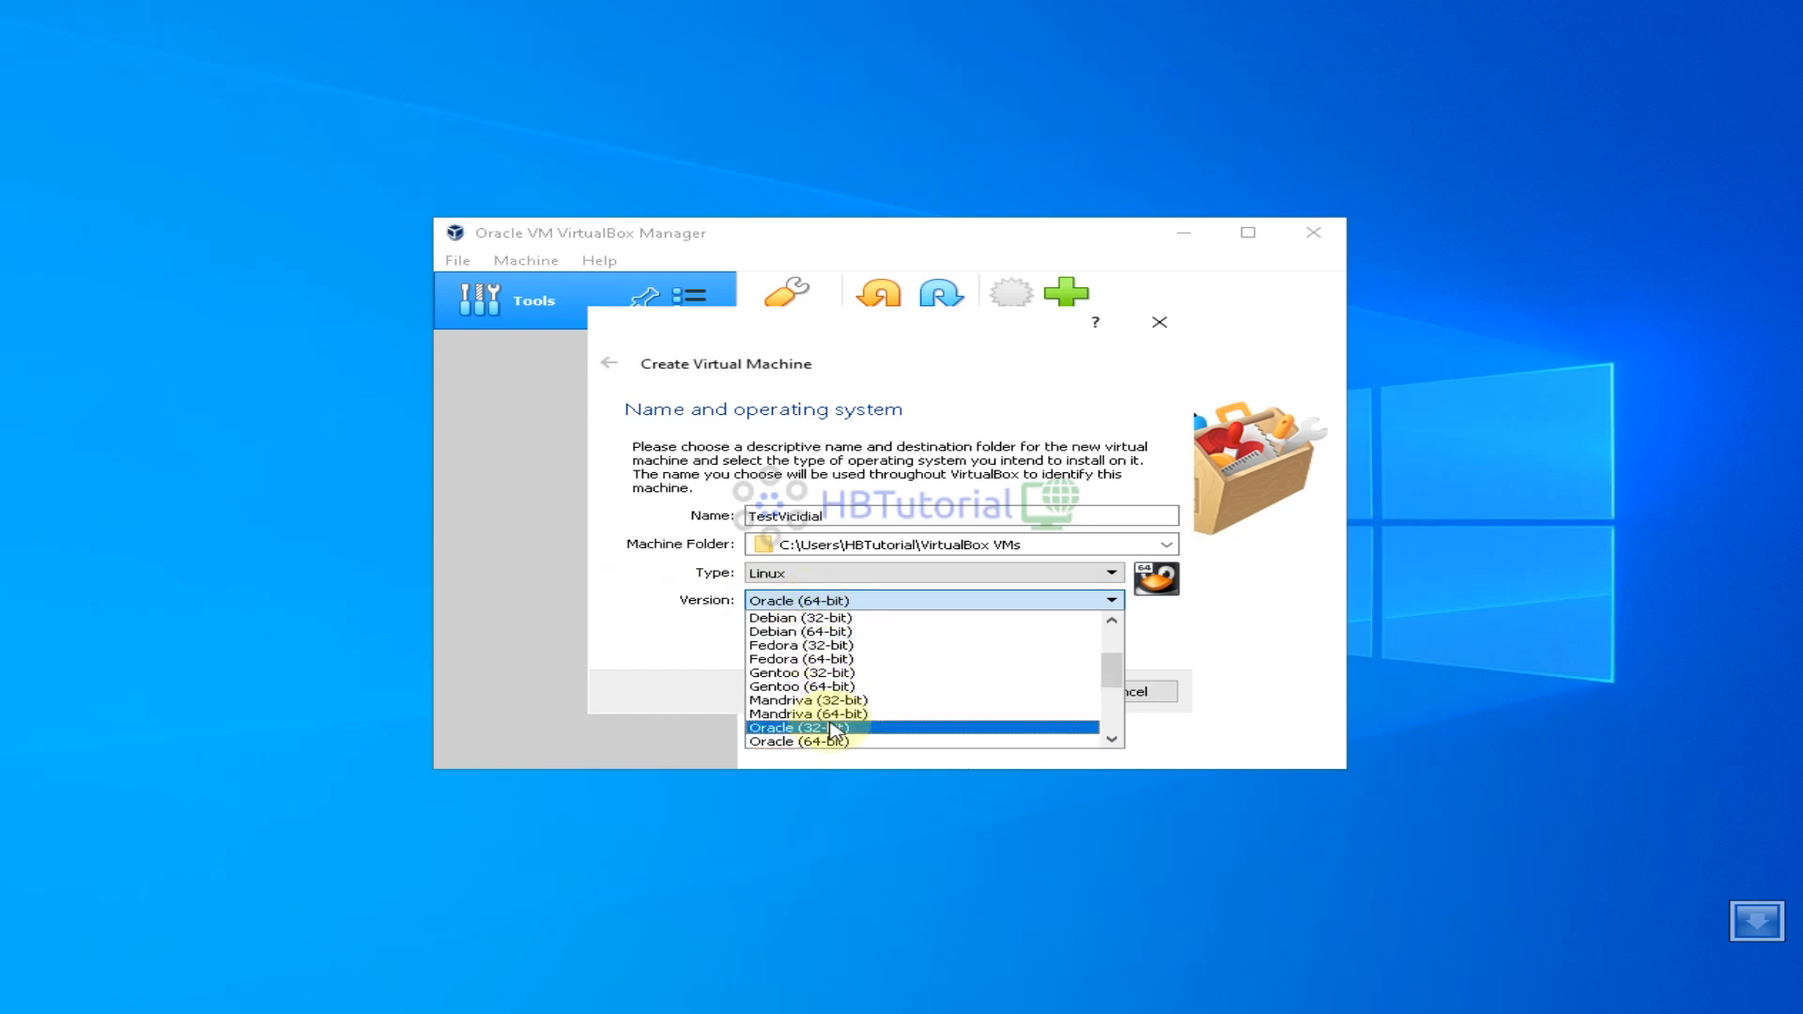
{"action": "scroll", "coordinate": [824, 648], "scroll_direction": "down", "scroll_amount": 3}
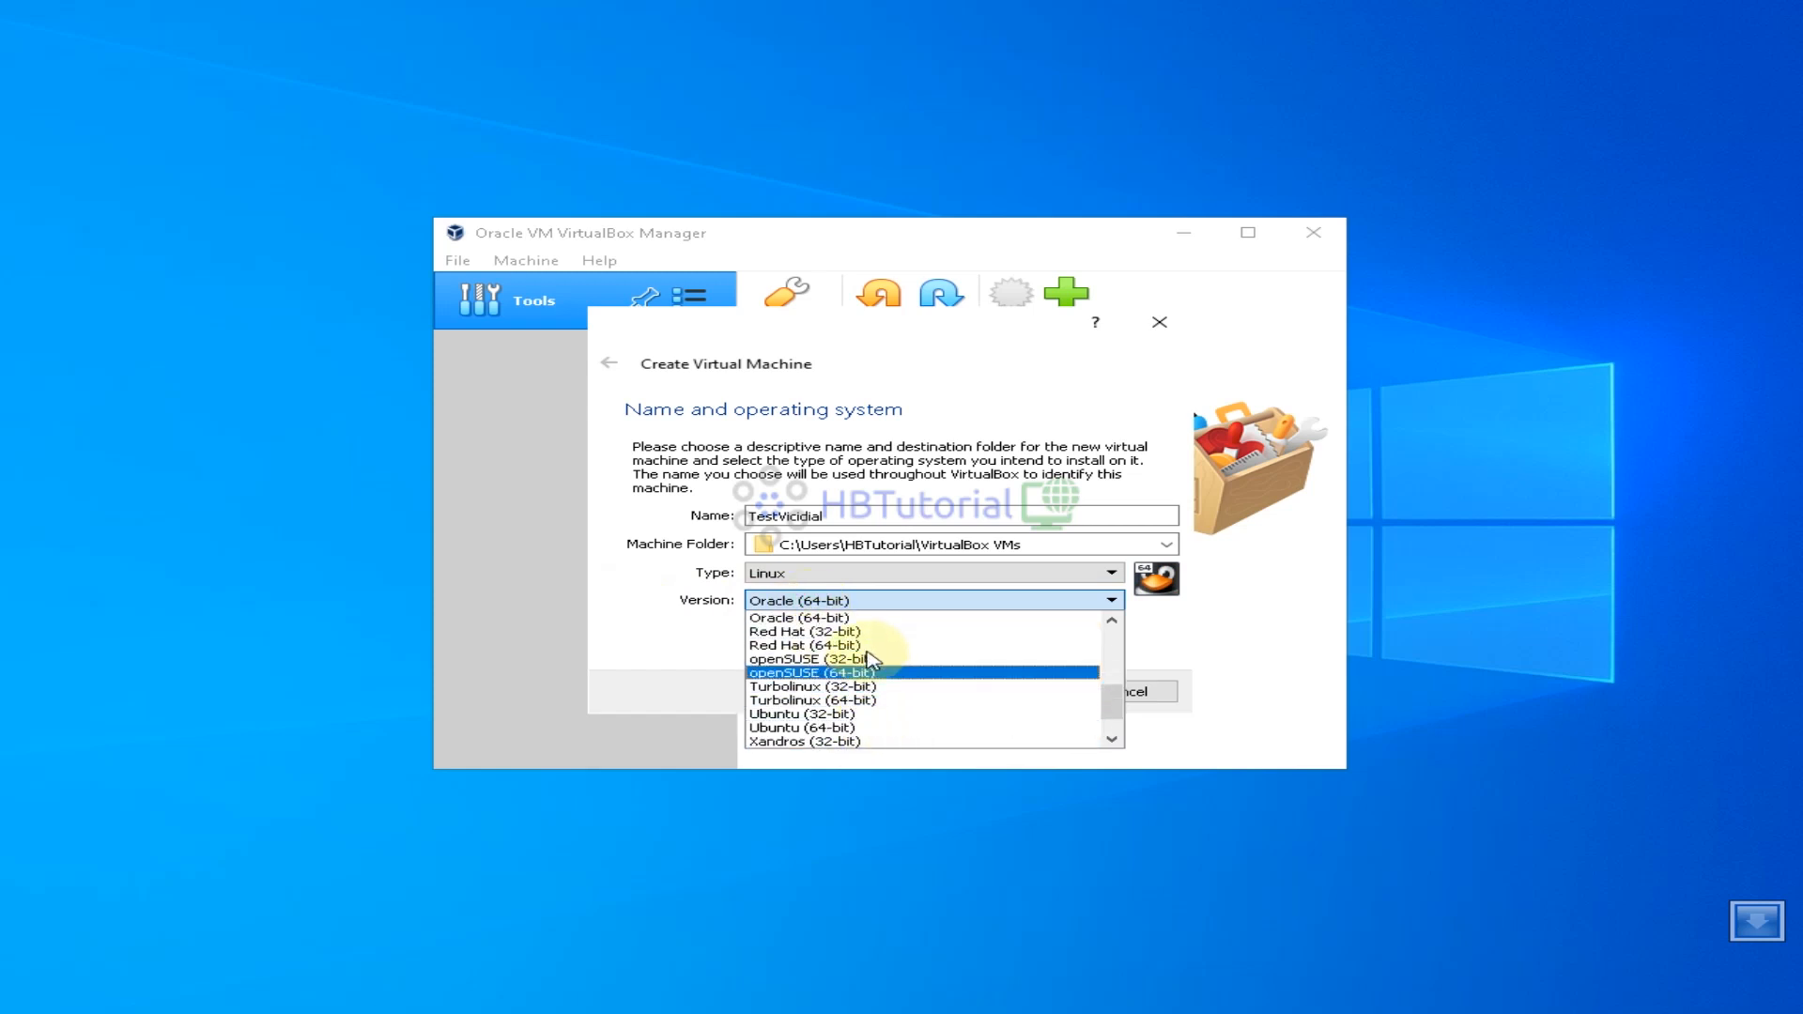
{"action": "left_click", "coordinate": [856, 675]}
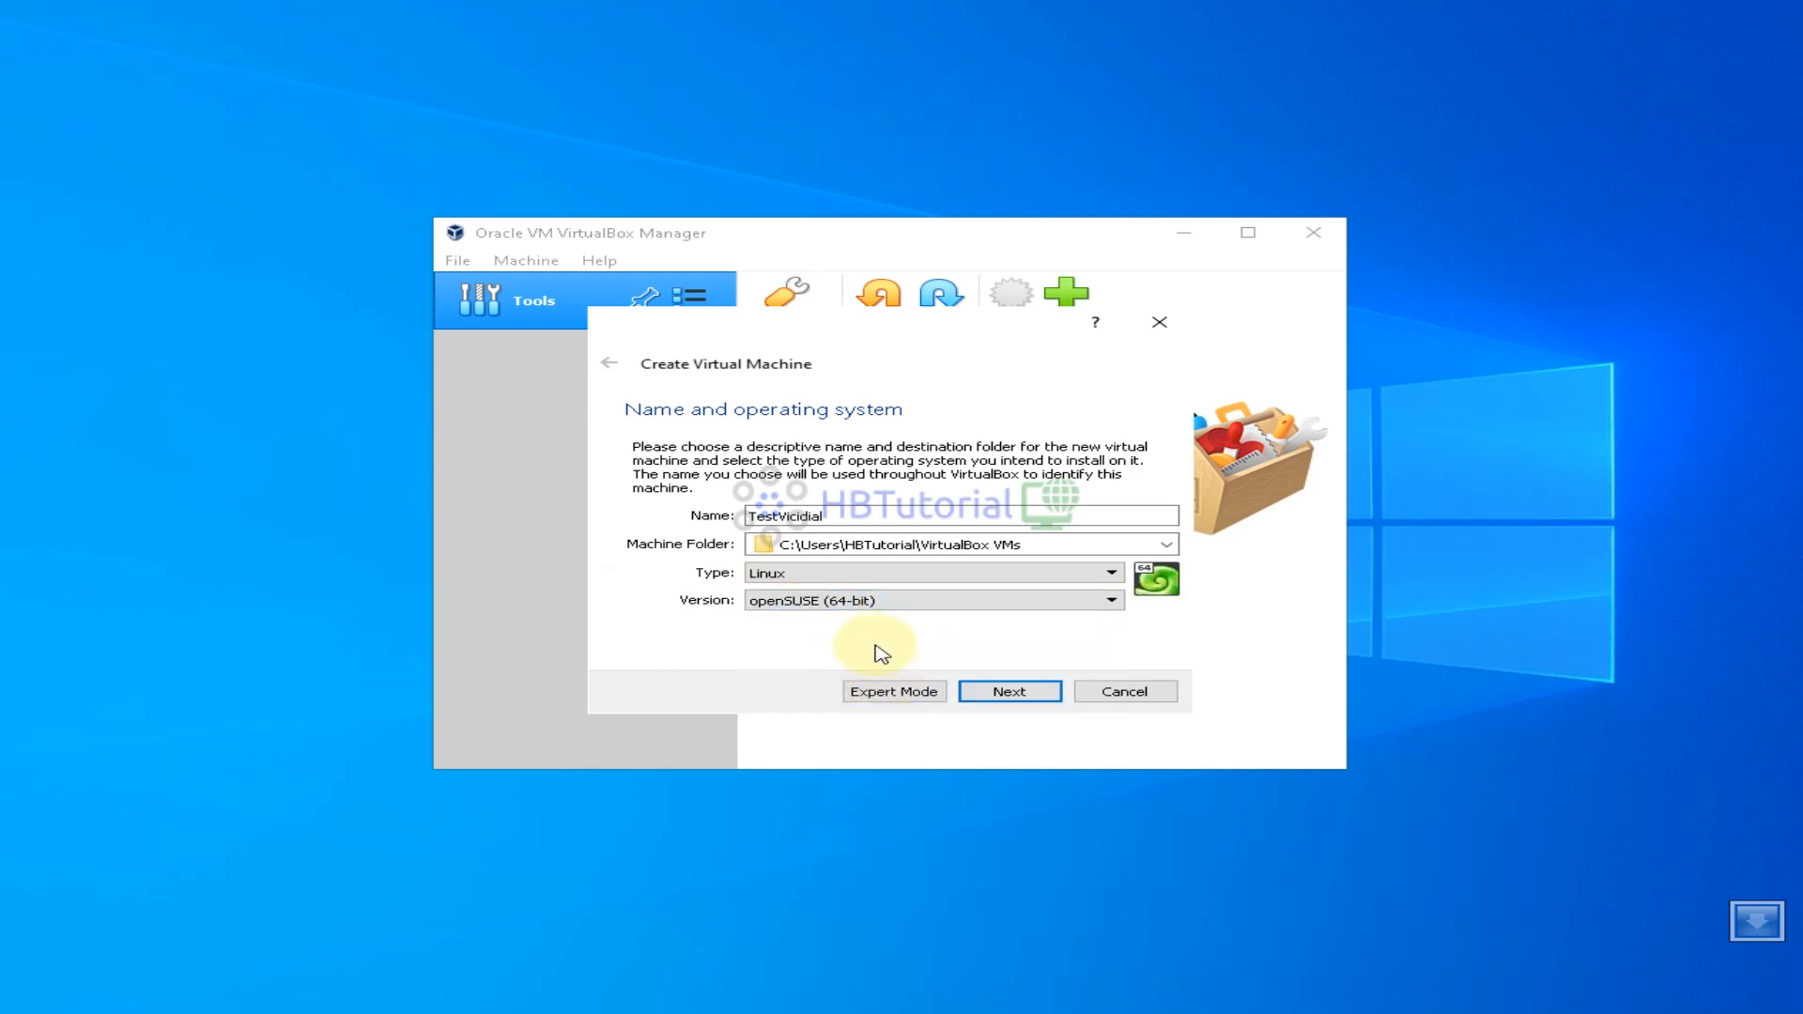
Keep 2048 MB memory and choose a new dynamically allocated VDI hard disk
{"action": "left_click", "coordinate": [1035, 702]}
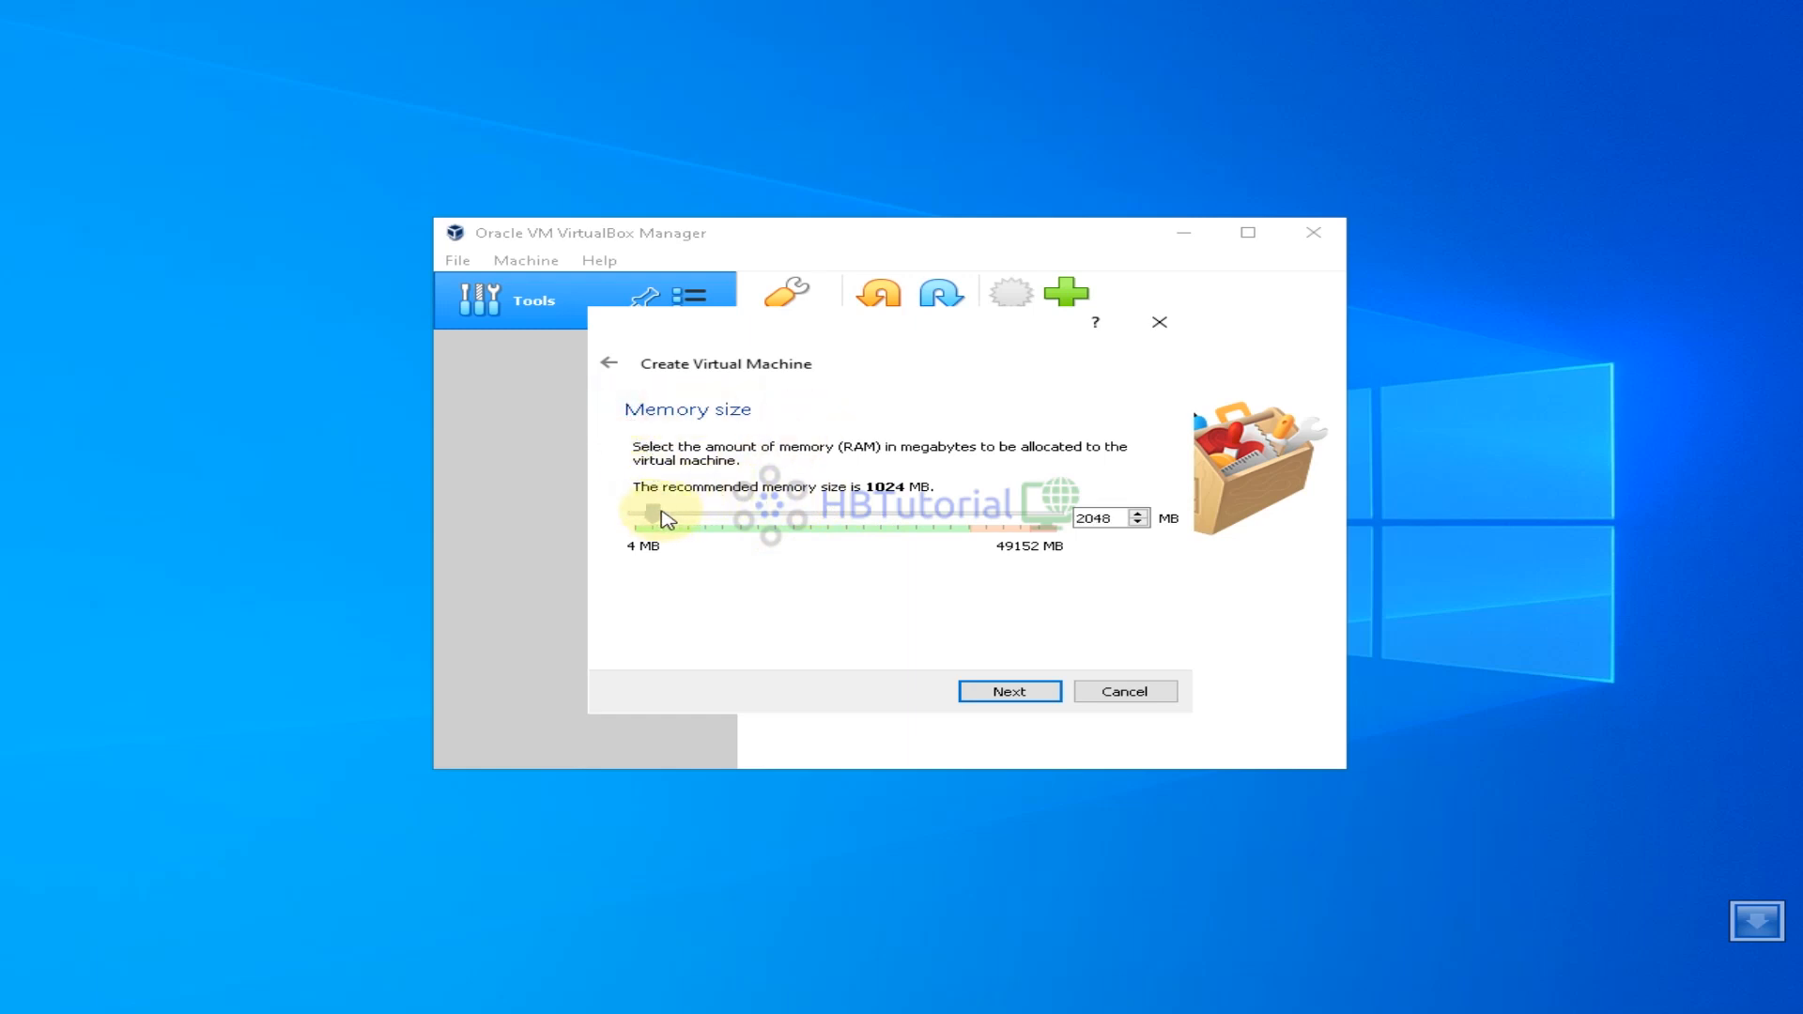
{"action": "left_click", "coordinate": [1024, 692]}
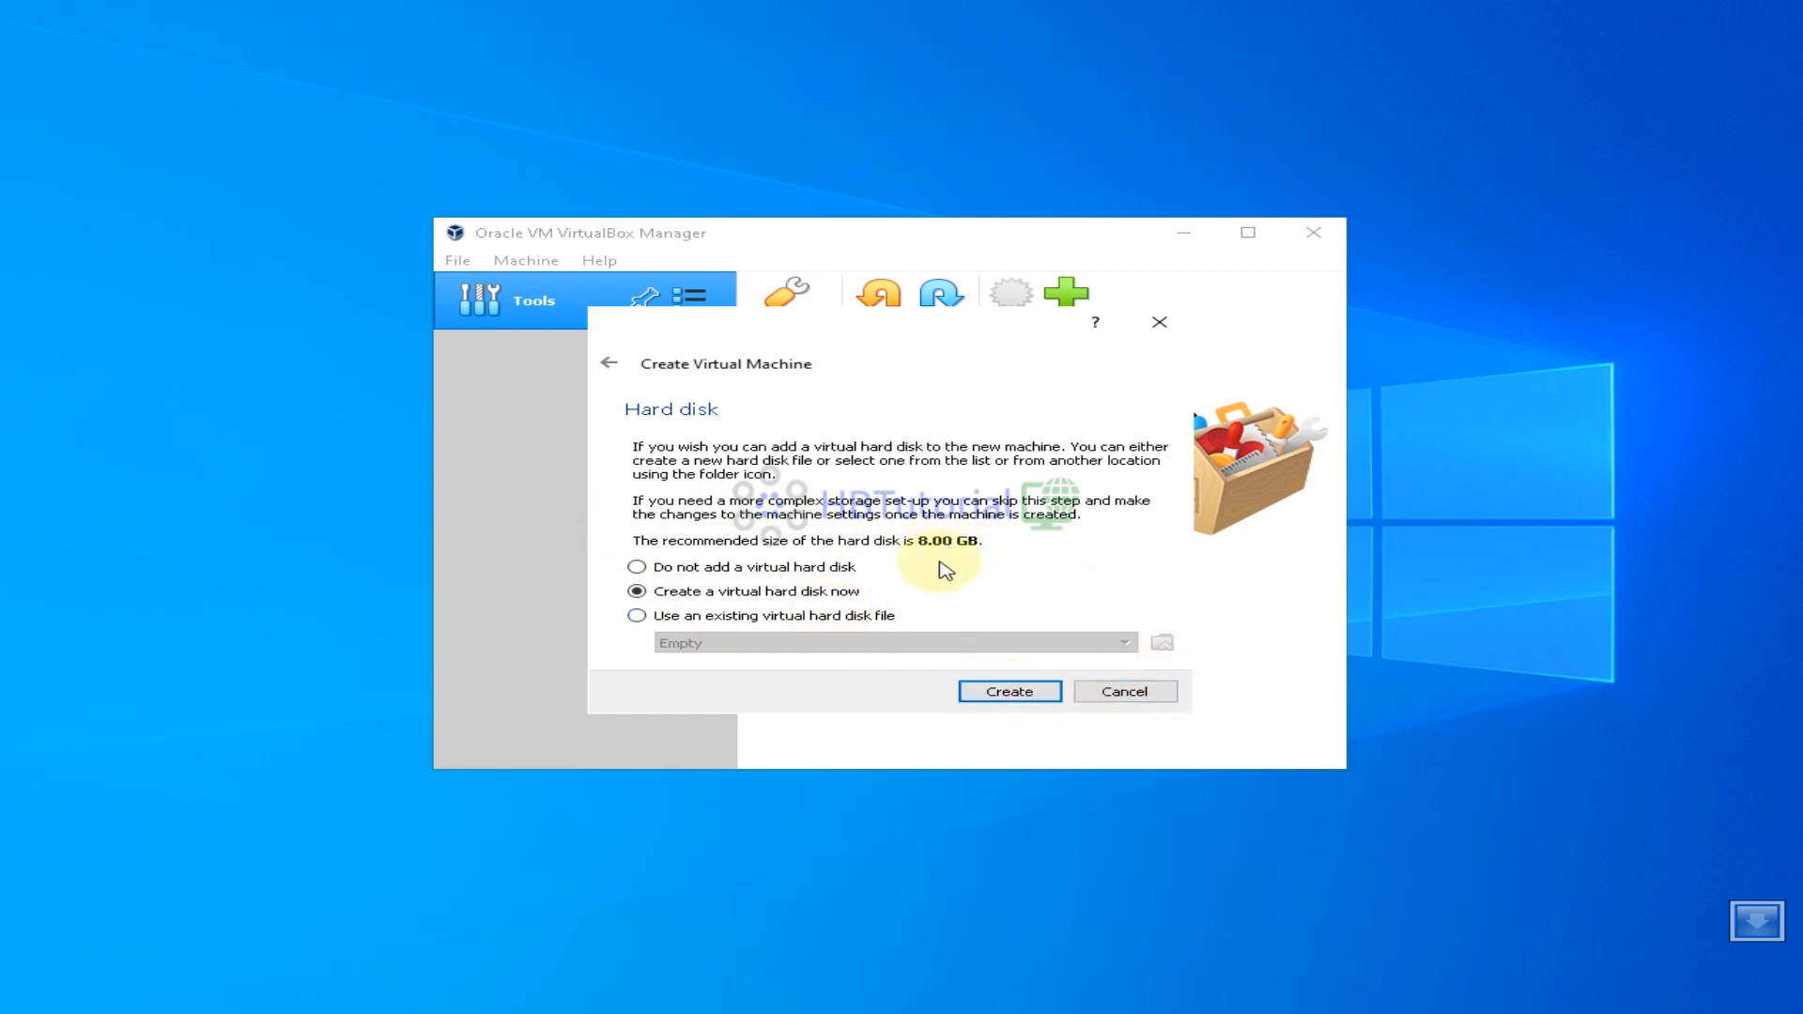
{"action": "left_click", "coordinate": [1014, 692]}
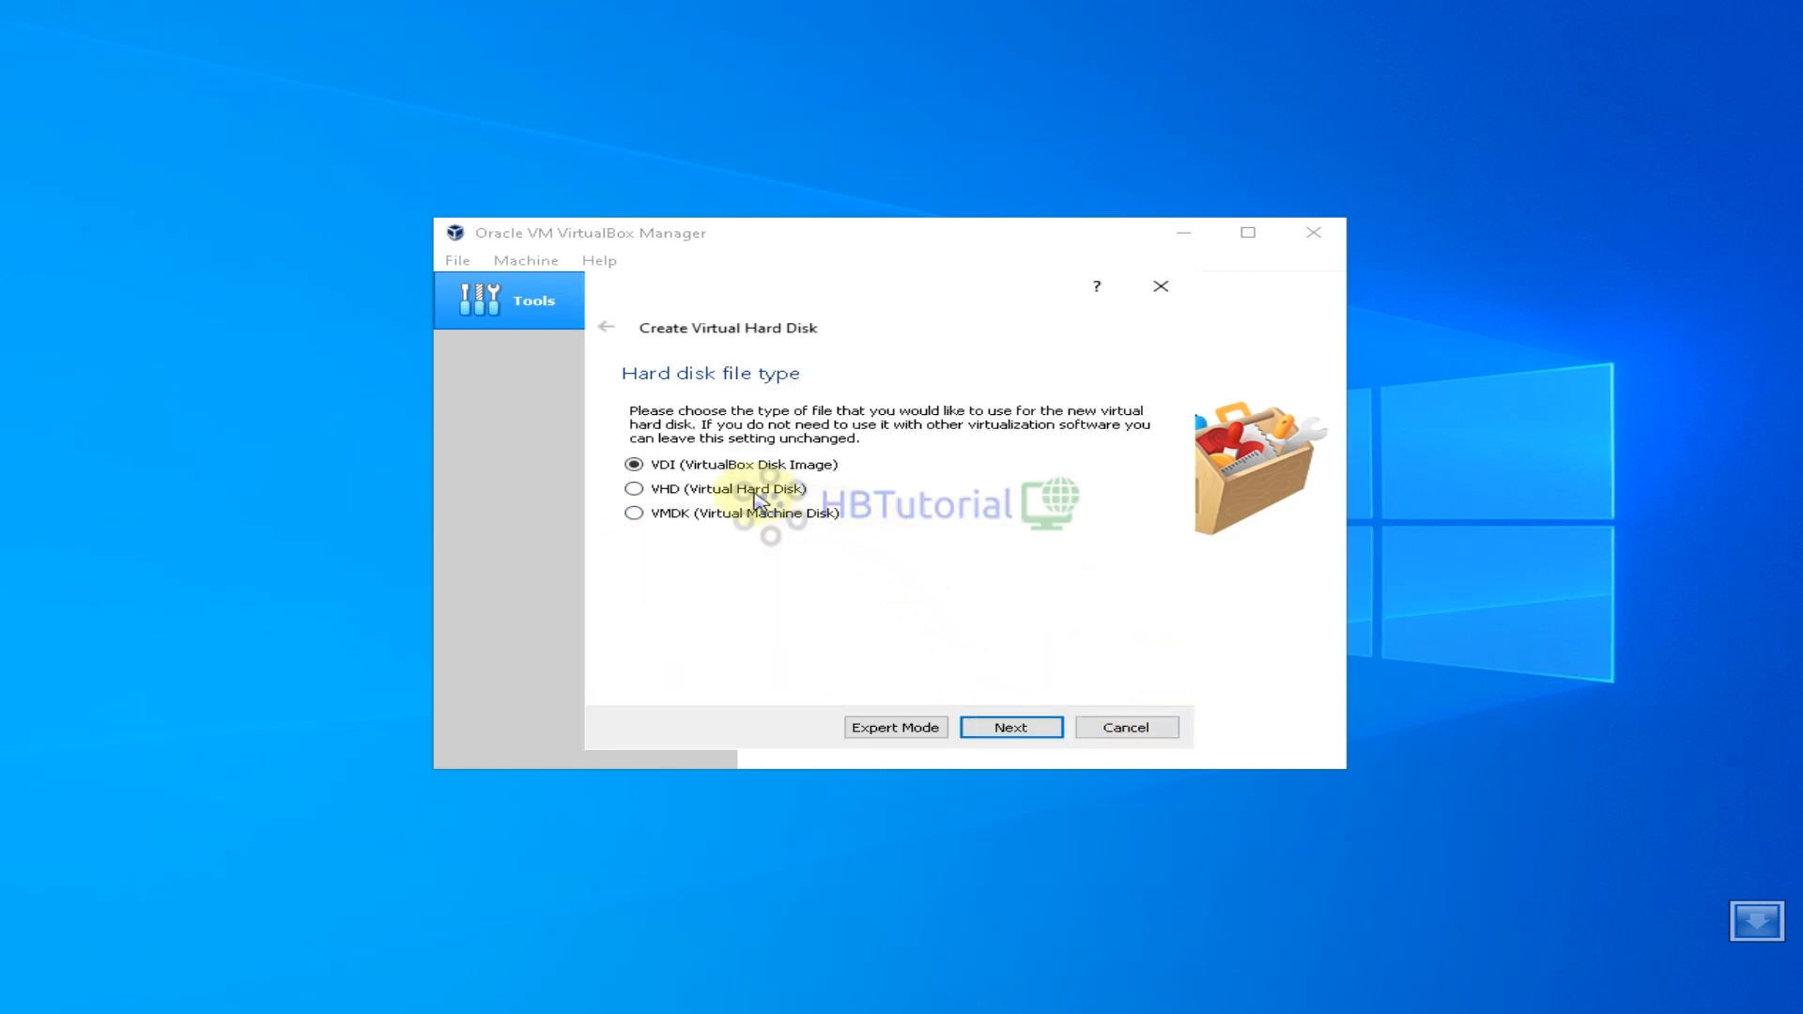
{"action": "left_click", "coordinate": [1026, 728]}
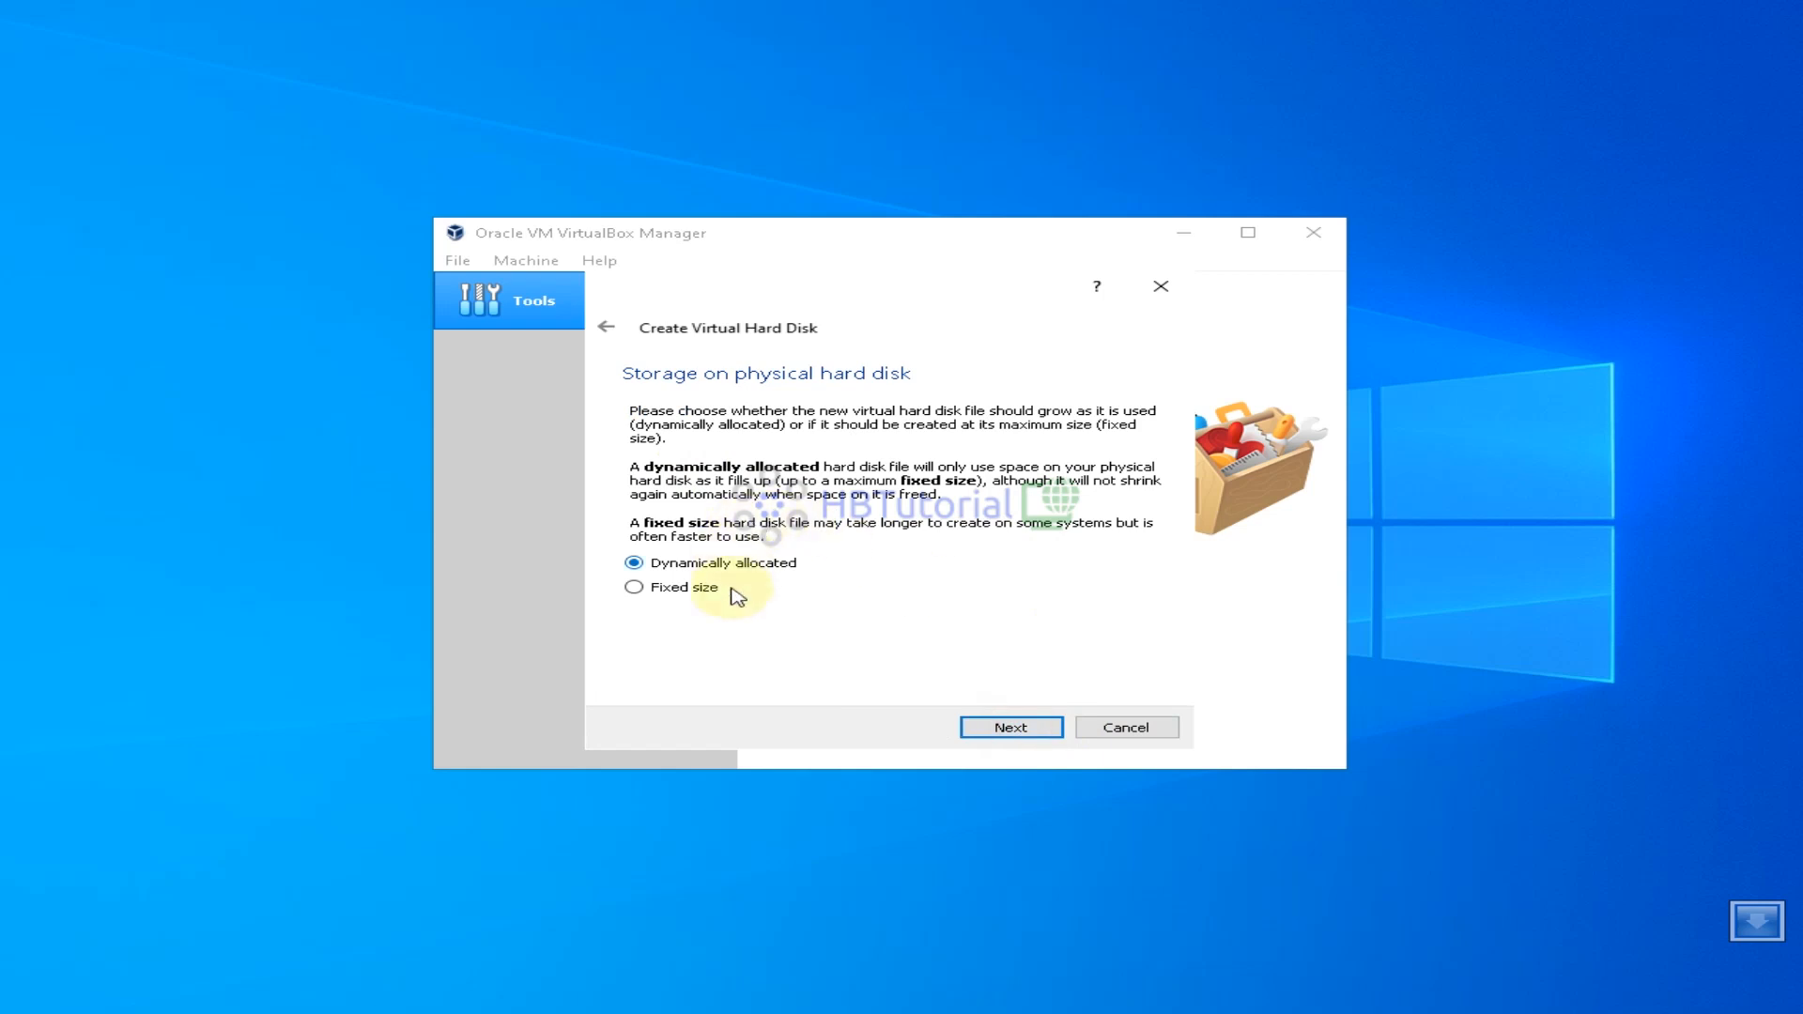
{"action": "left_click", "coordinate": [1023, 728]}
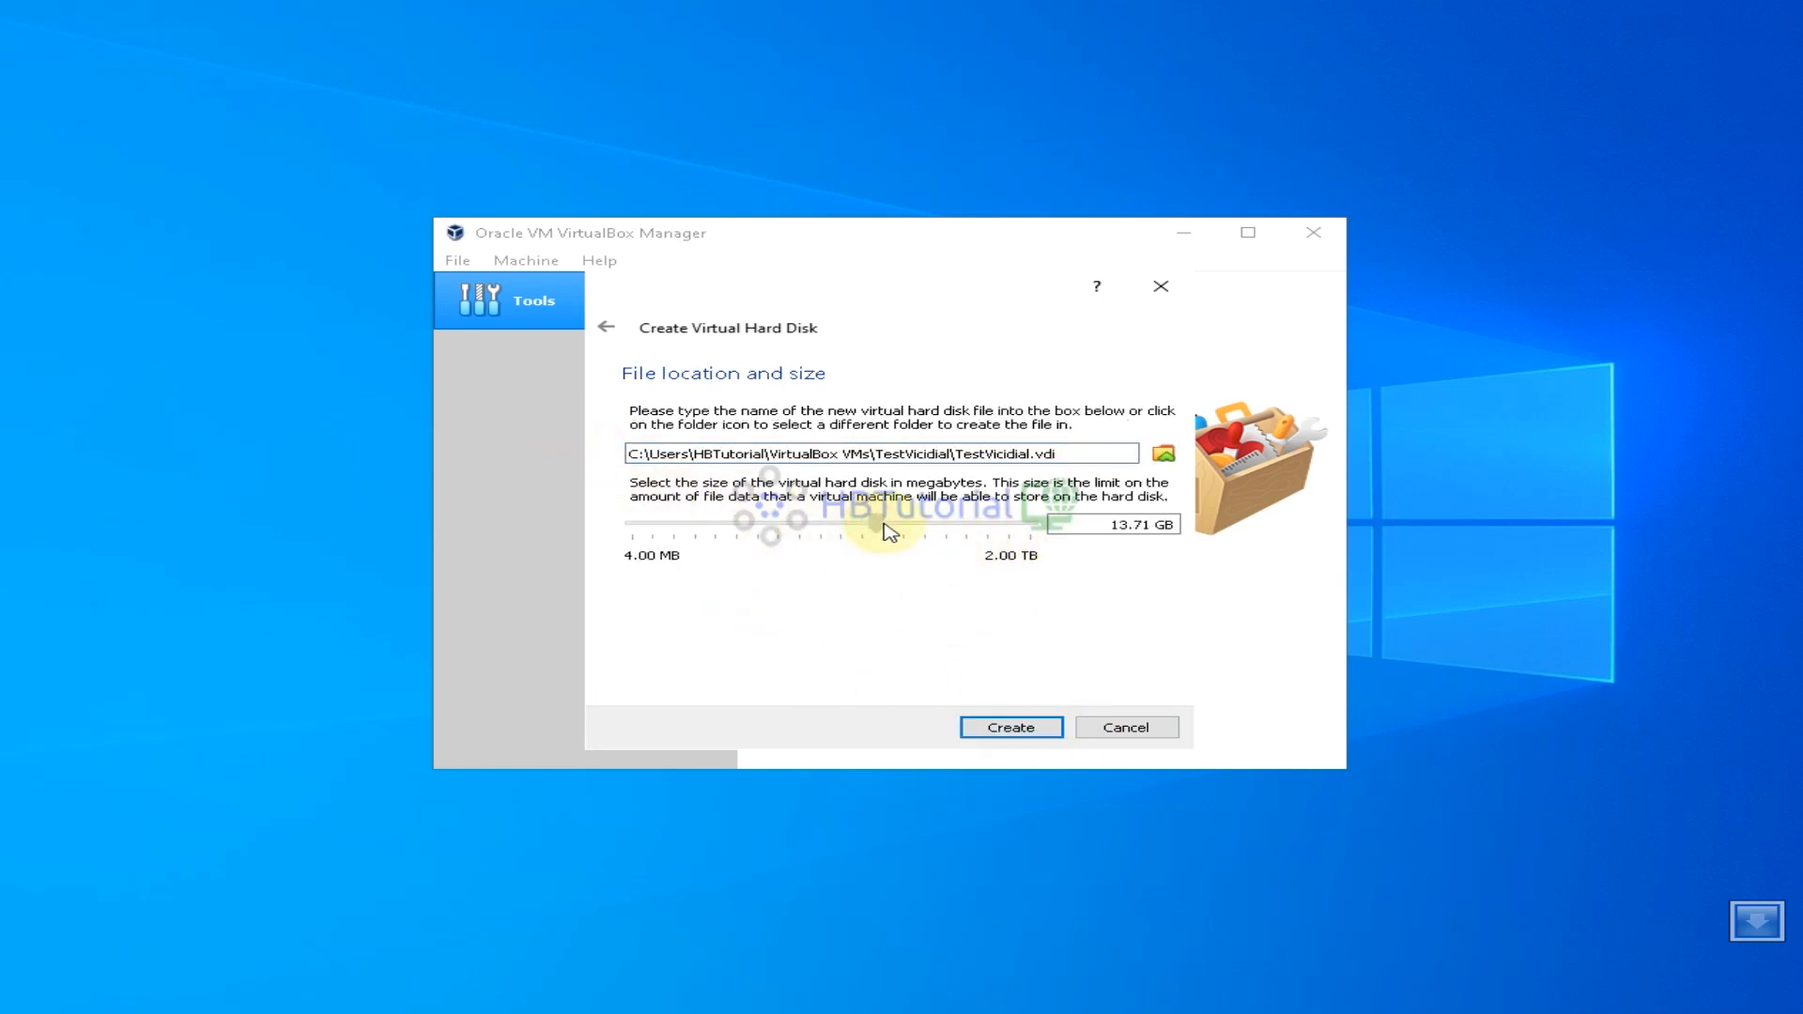
Set the virtual disk size to 10 GB and create it
{"action": "left_click_drag", "start_coordinate": [887, 531], "coordinate": [886, 533]}
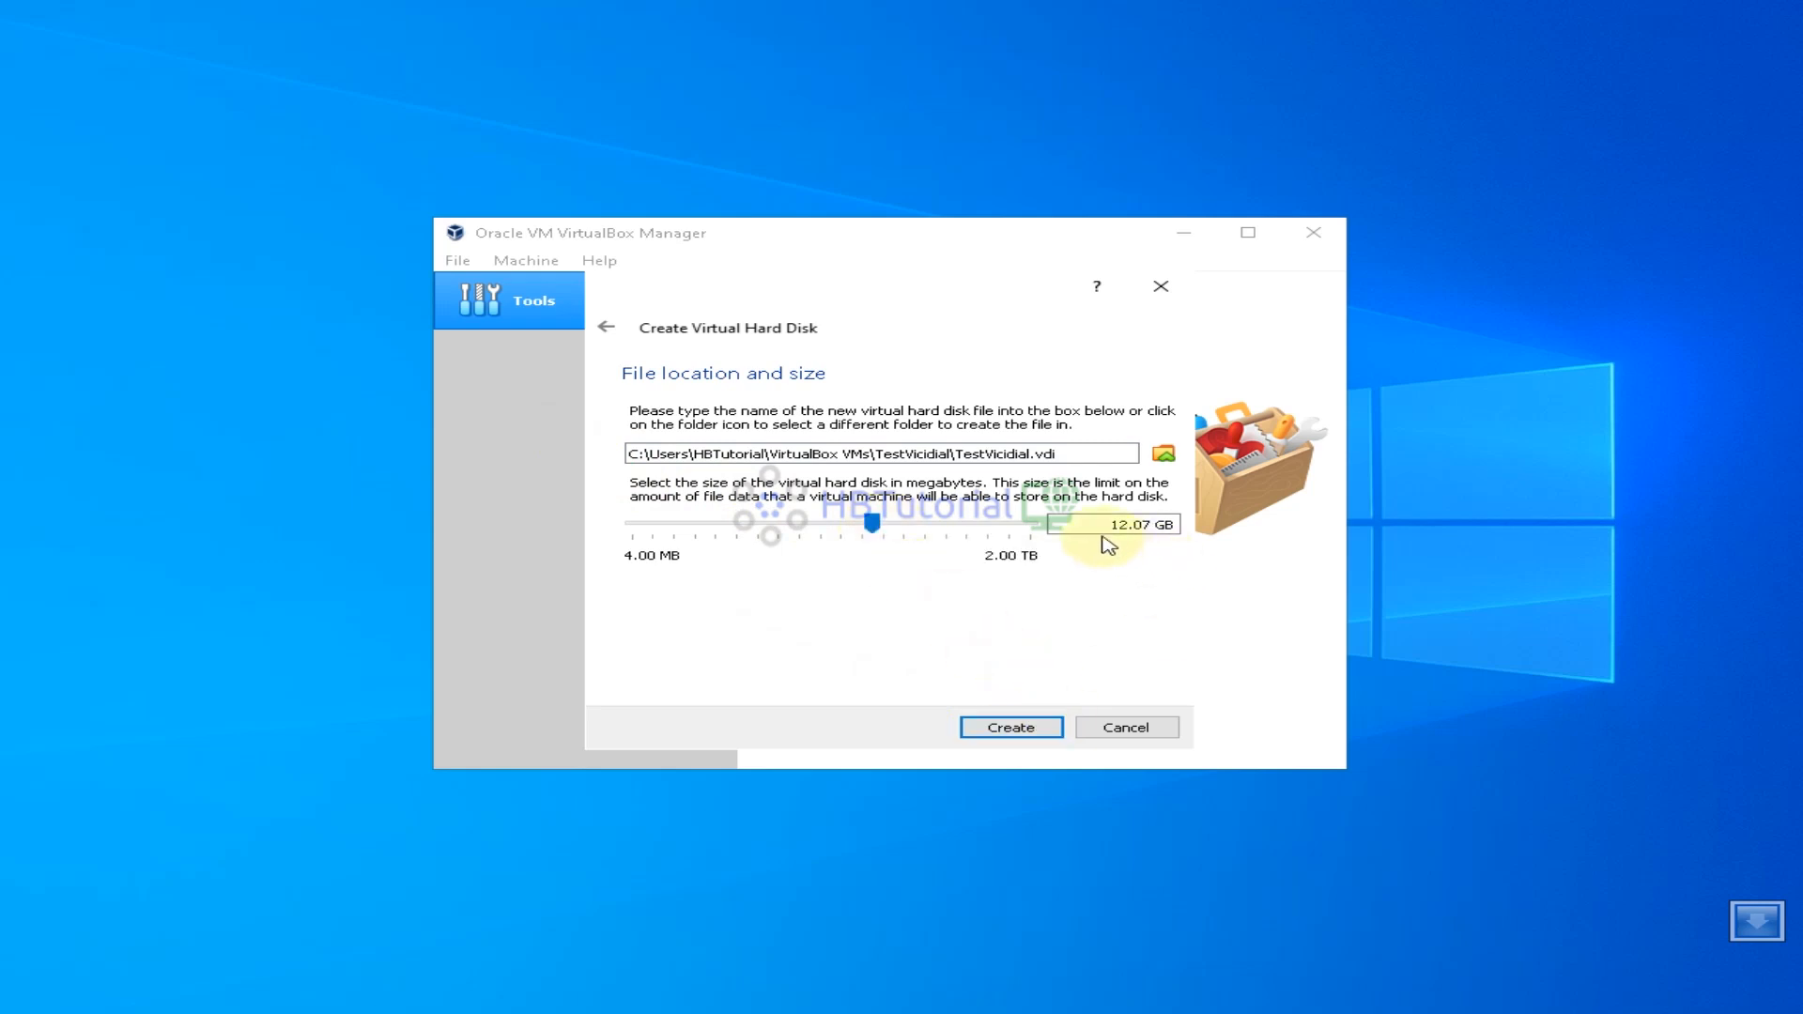
{"action": "left_click_drag", "start_coordinate": [1148, 529], "coordinate": [1029, 532]}
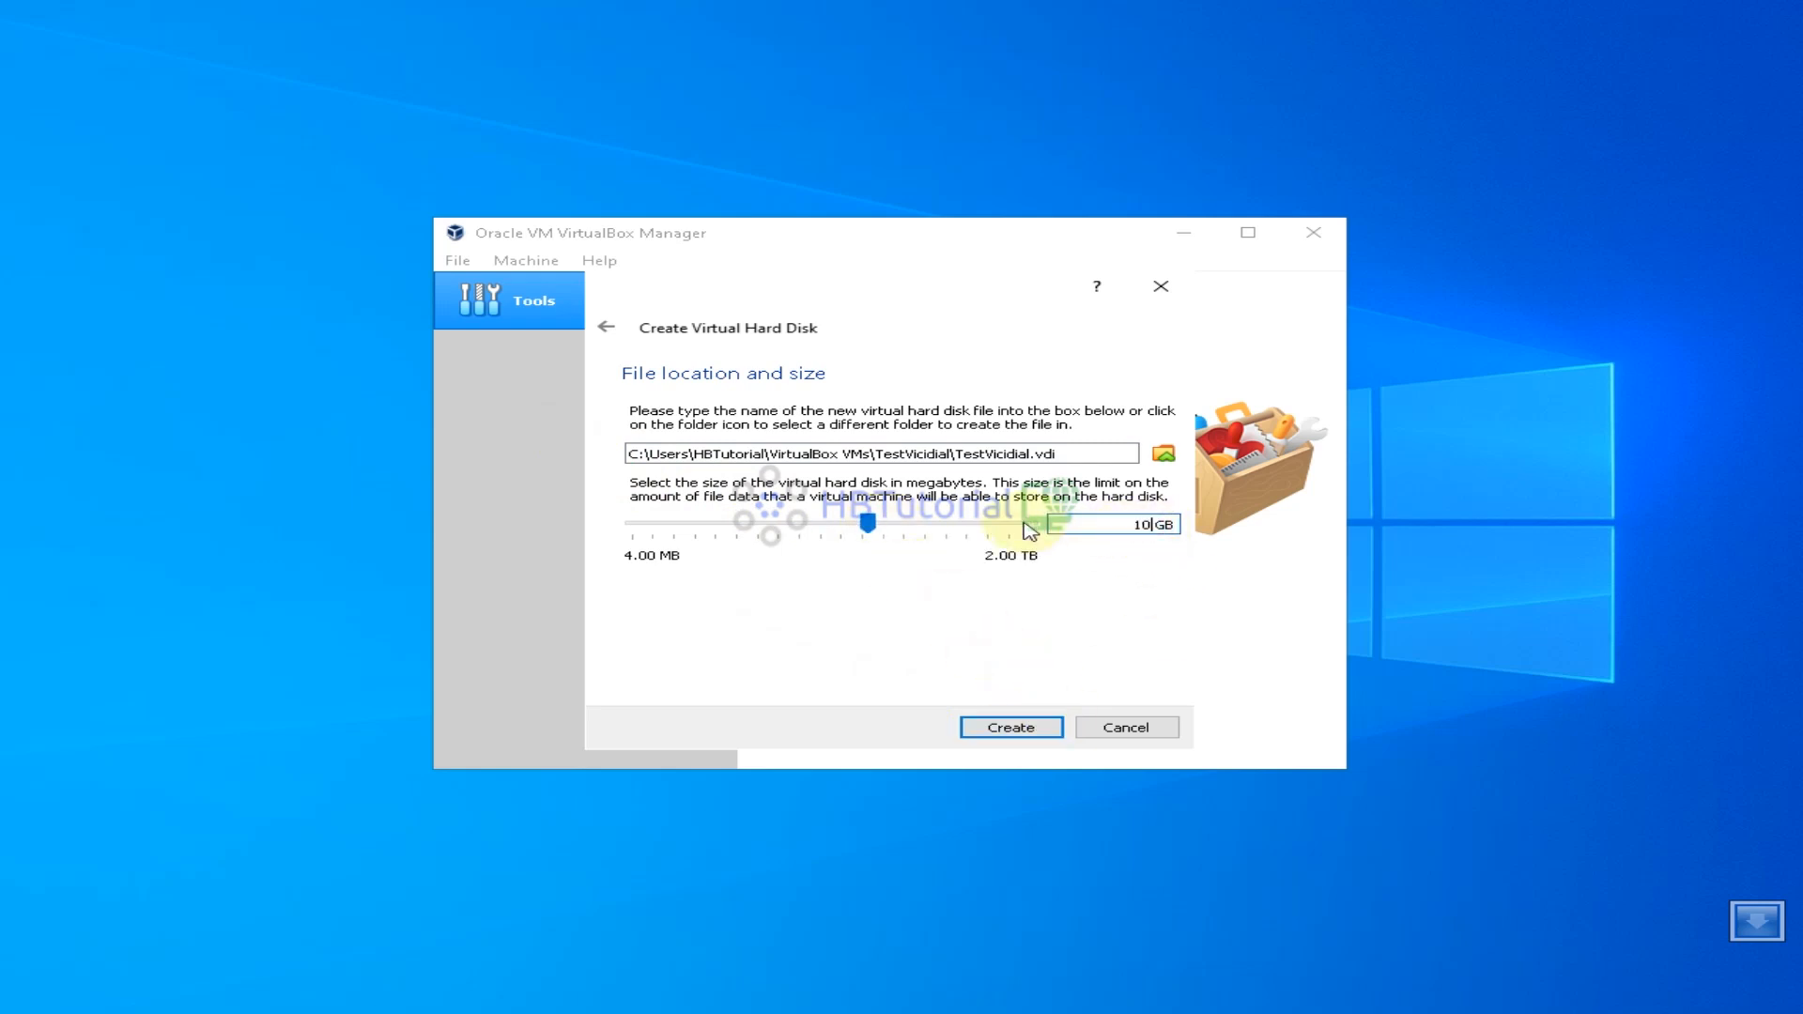
{"action": "type", "text": "10"}
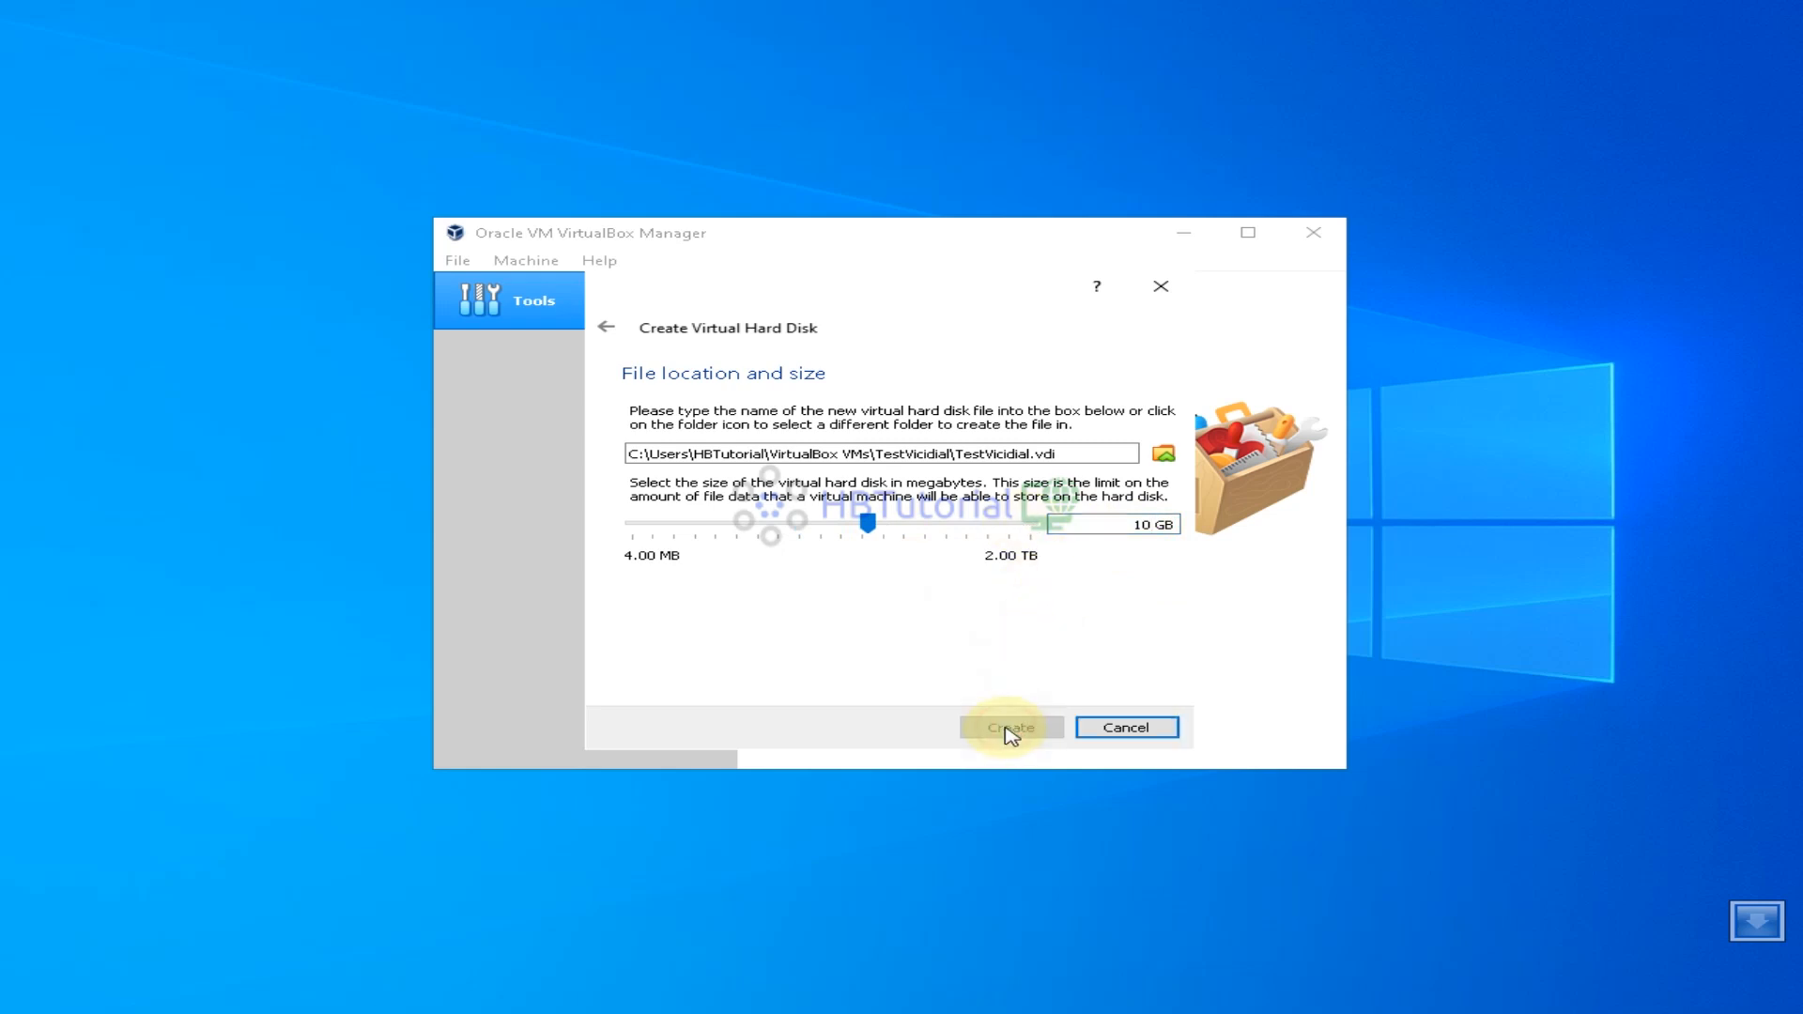
{"action": "left_click", "coordinate": [1006, 731]}
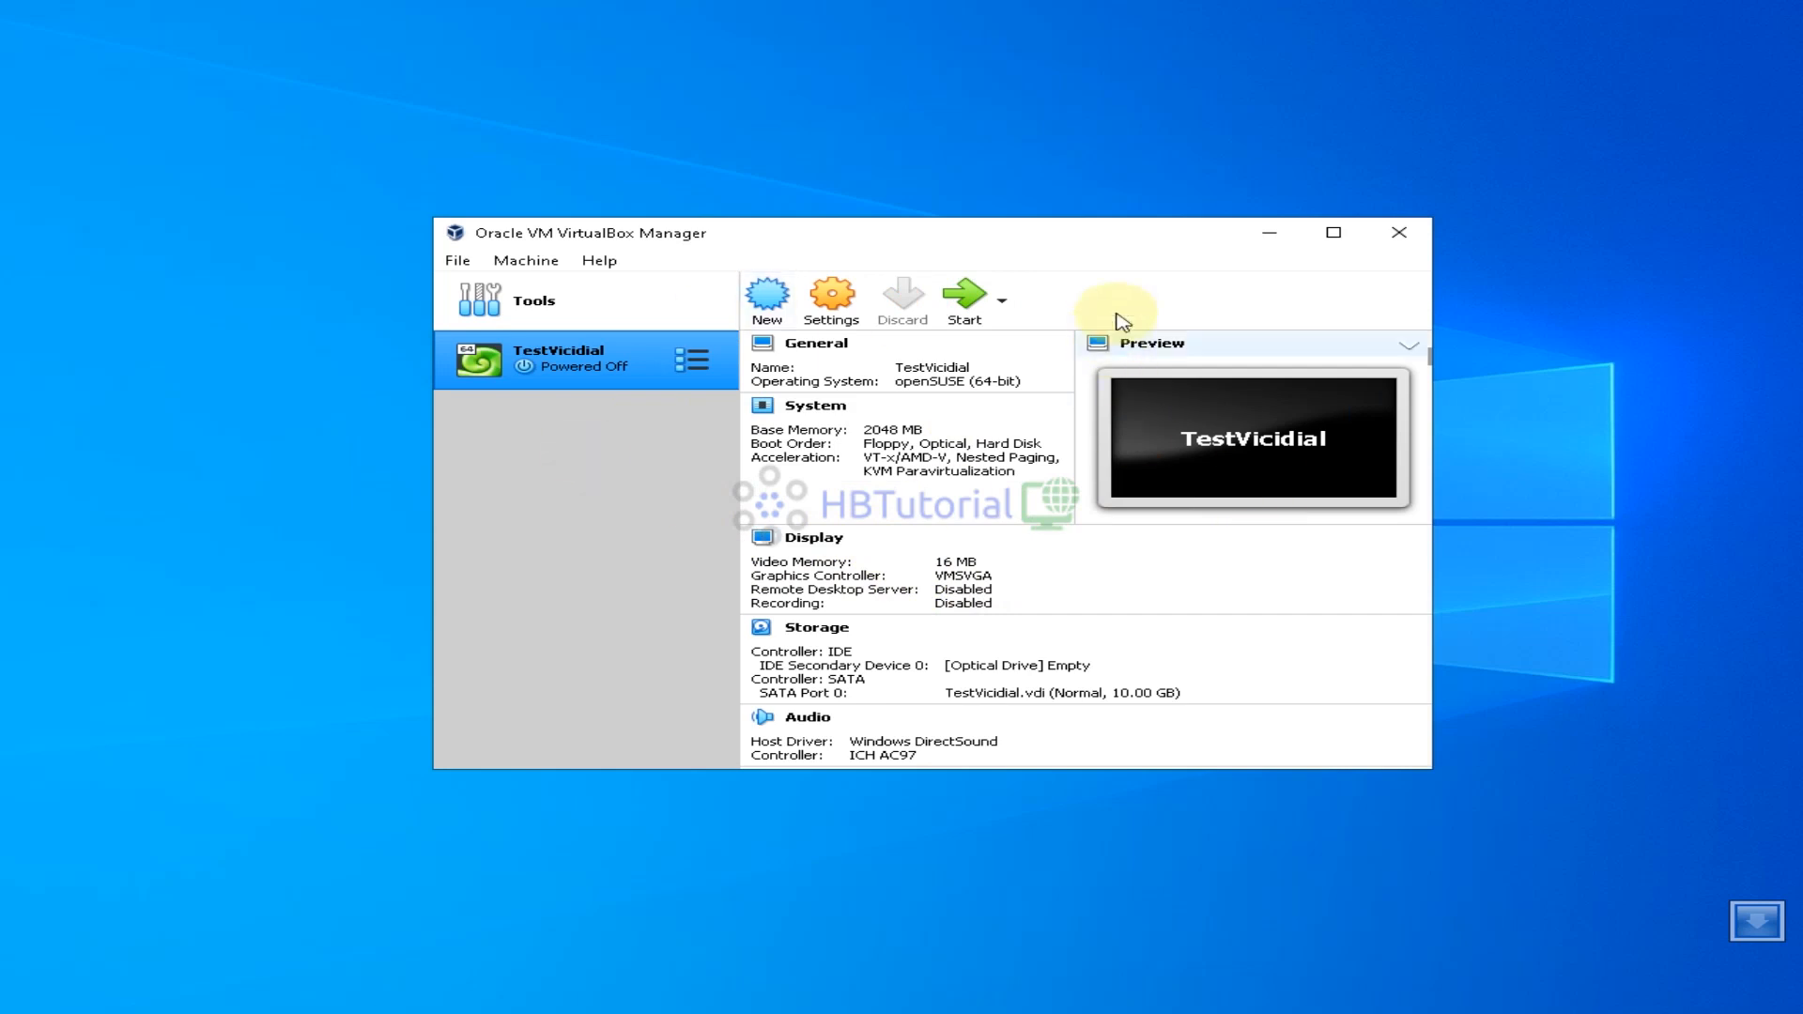
Open the TestVicidial machine's Settings, showing the General page
{"action": "left_click_drag", "start_coordinate": [1130, 239], "coordinate": [1094, 193]}
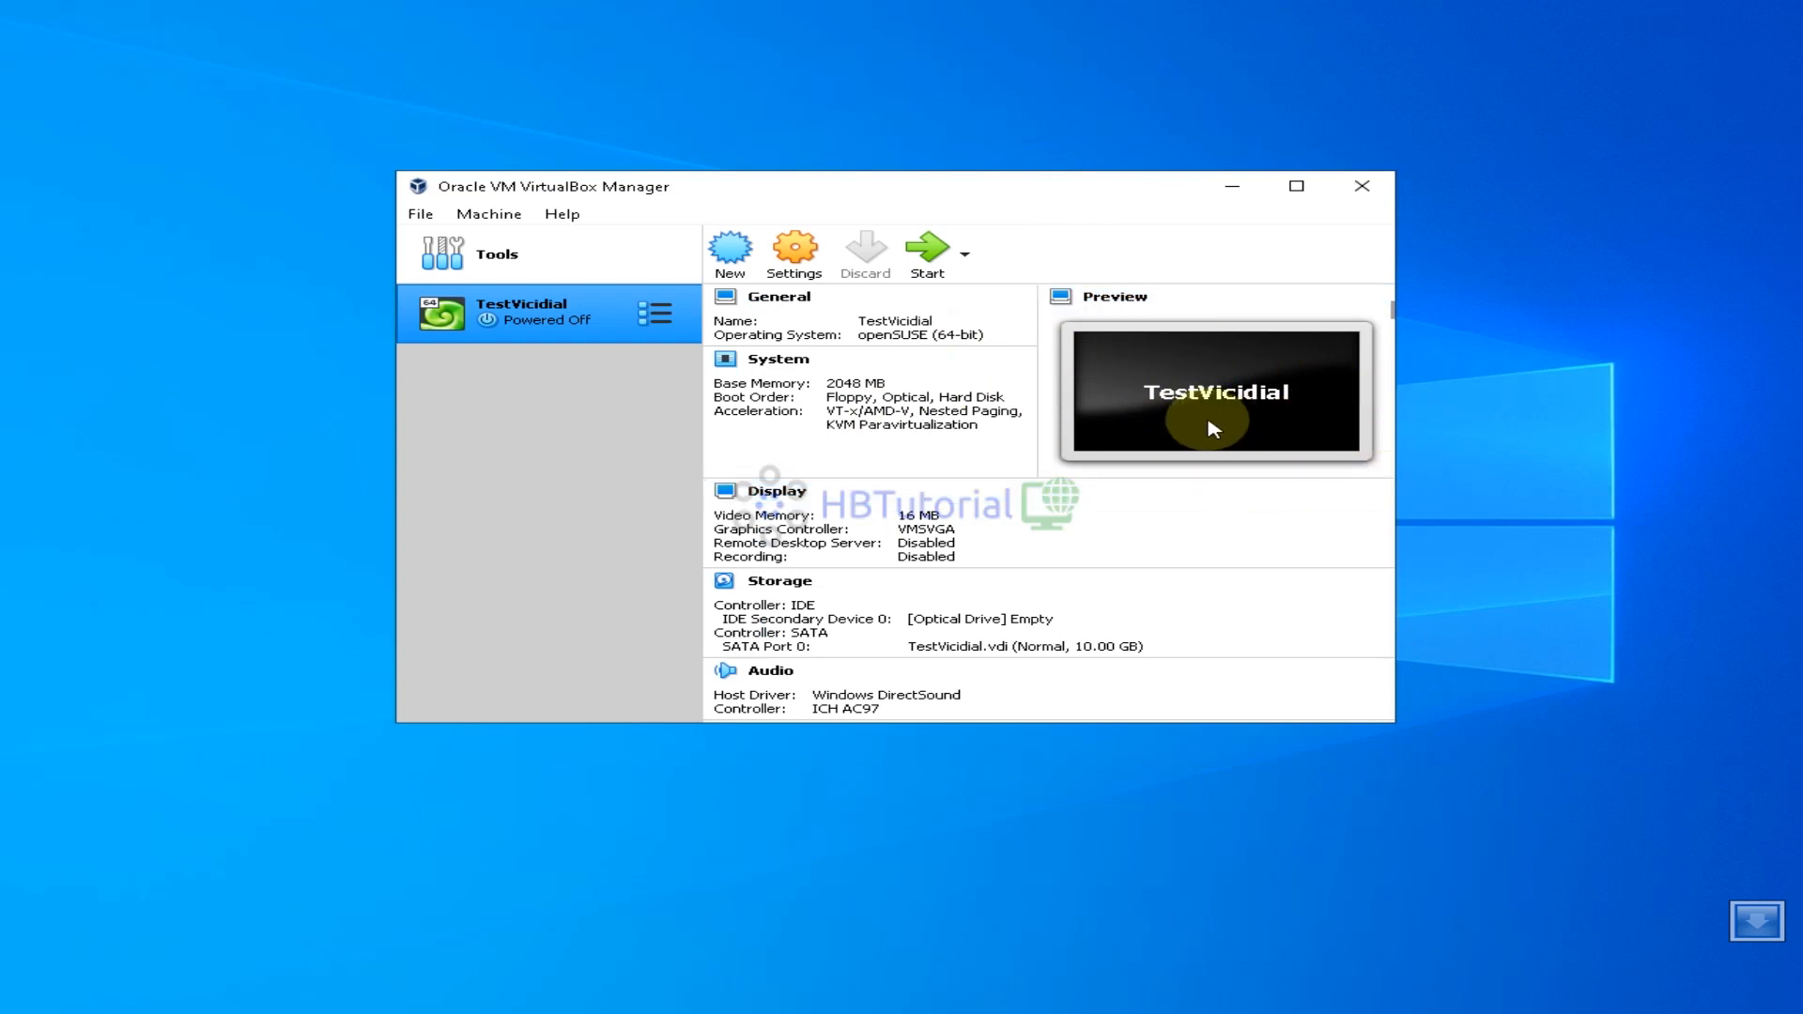
{"action": "left_click", "coordinate": [820, 266]}
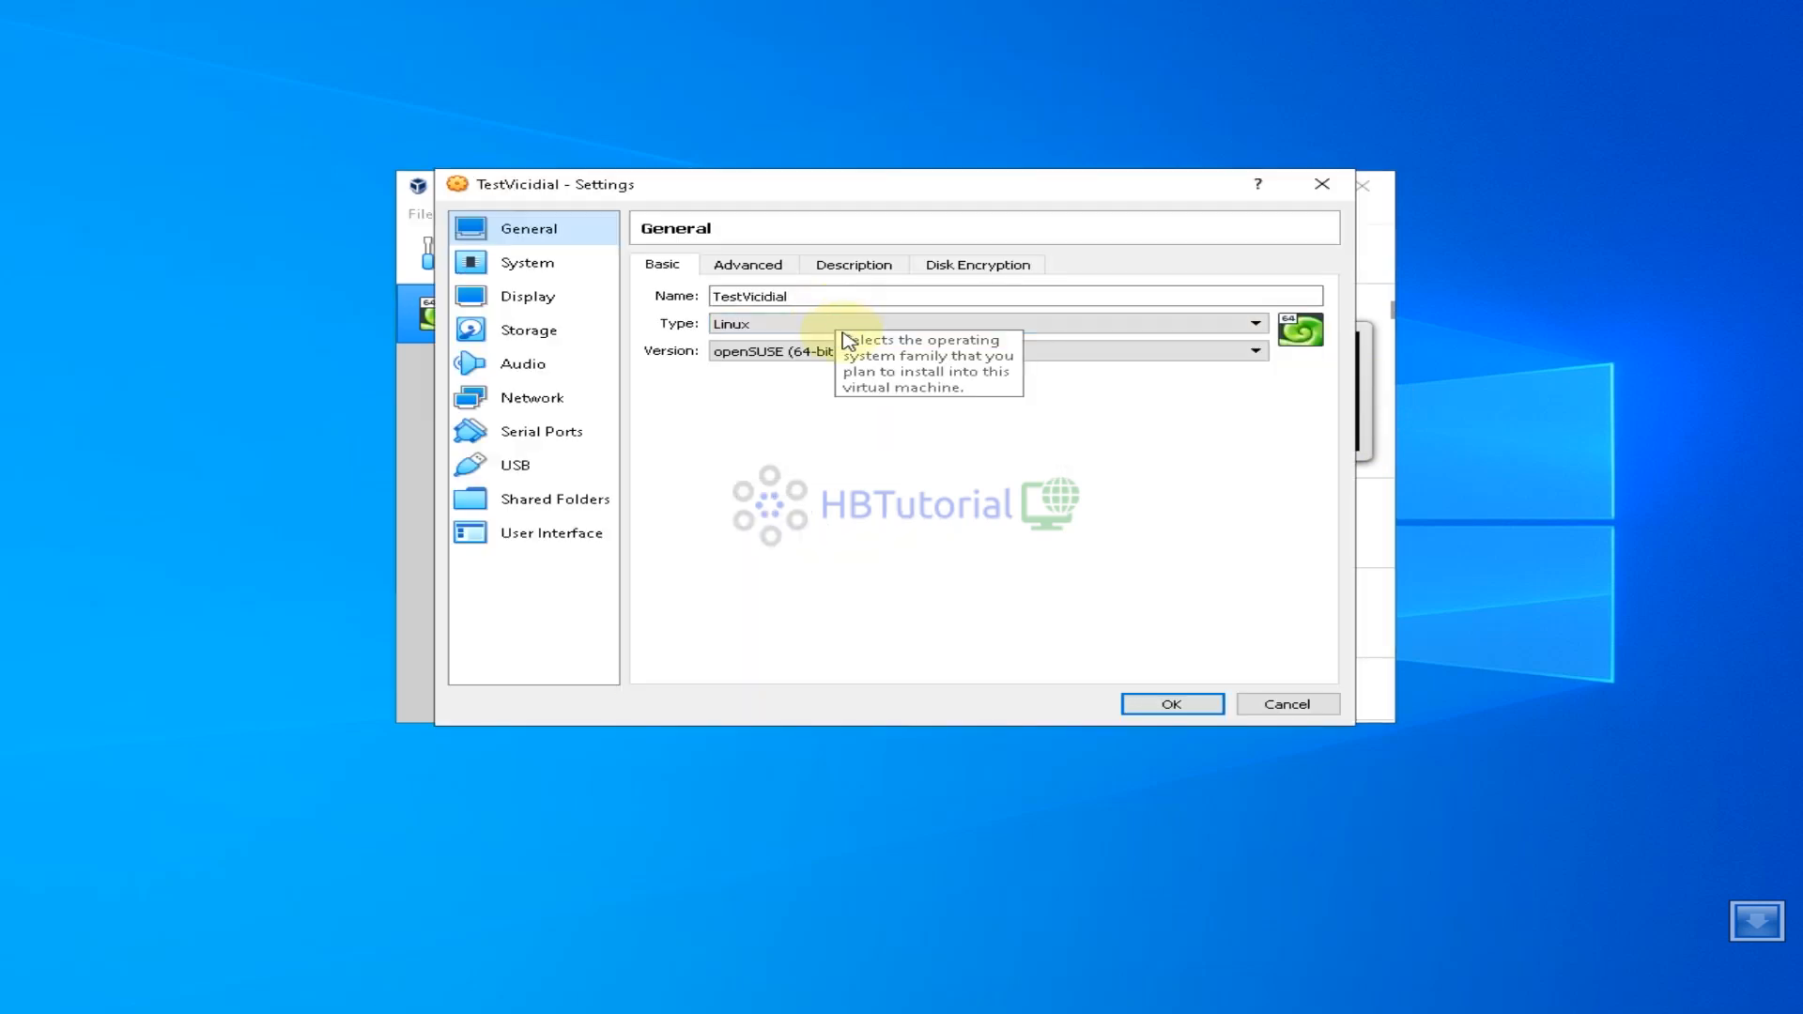
Give TestVicidial 2 processors on the System > Processor page, then show its Storage settings
{"action": "left_click", "coordinate": [520, 265]}
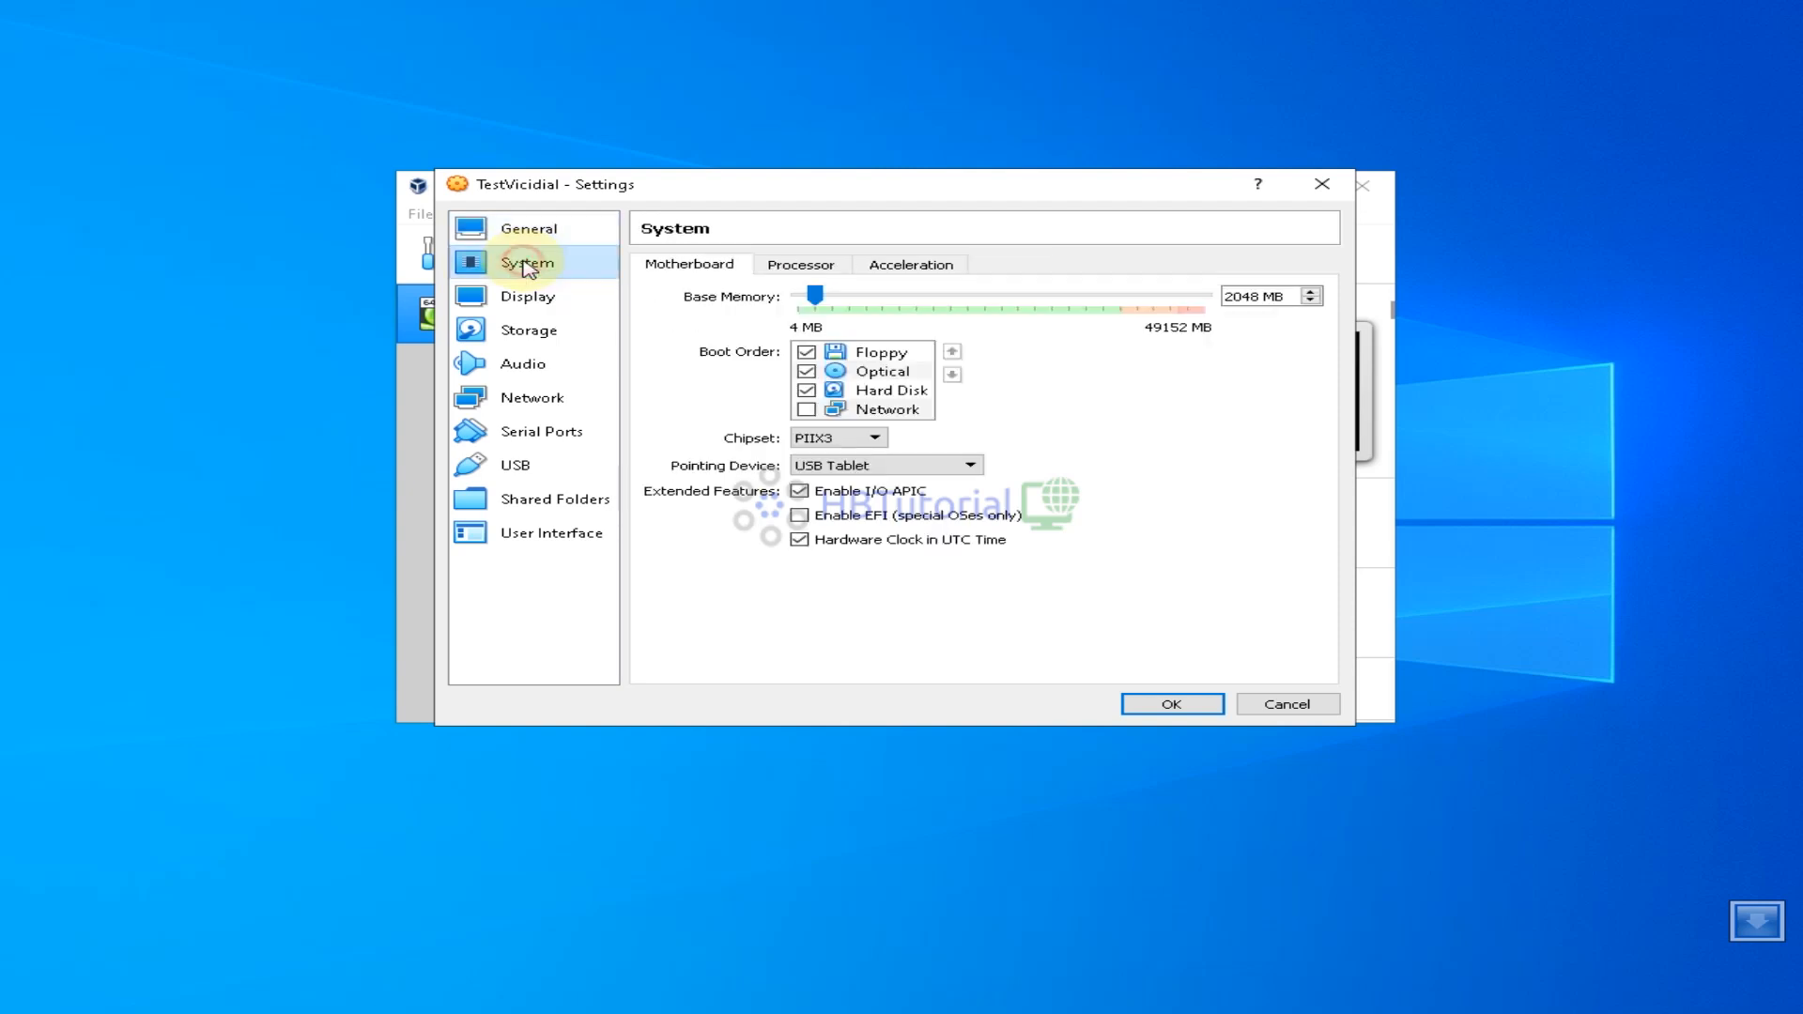
{"action": "left_click", "coordinate": [519, 229]}
{"action": "left_click", "coordinate": [515, 265]}
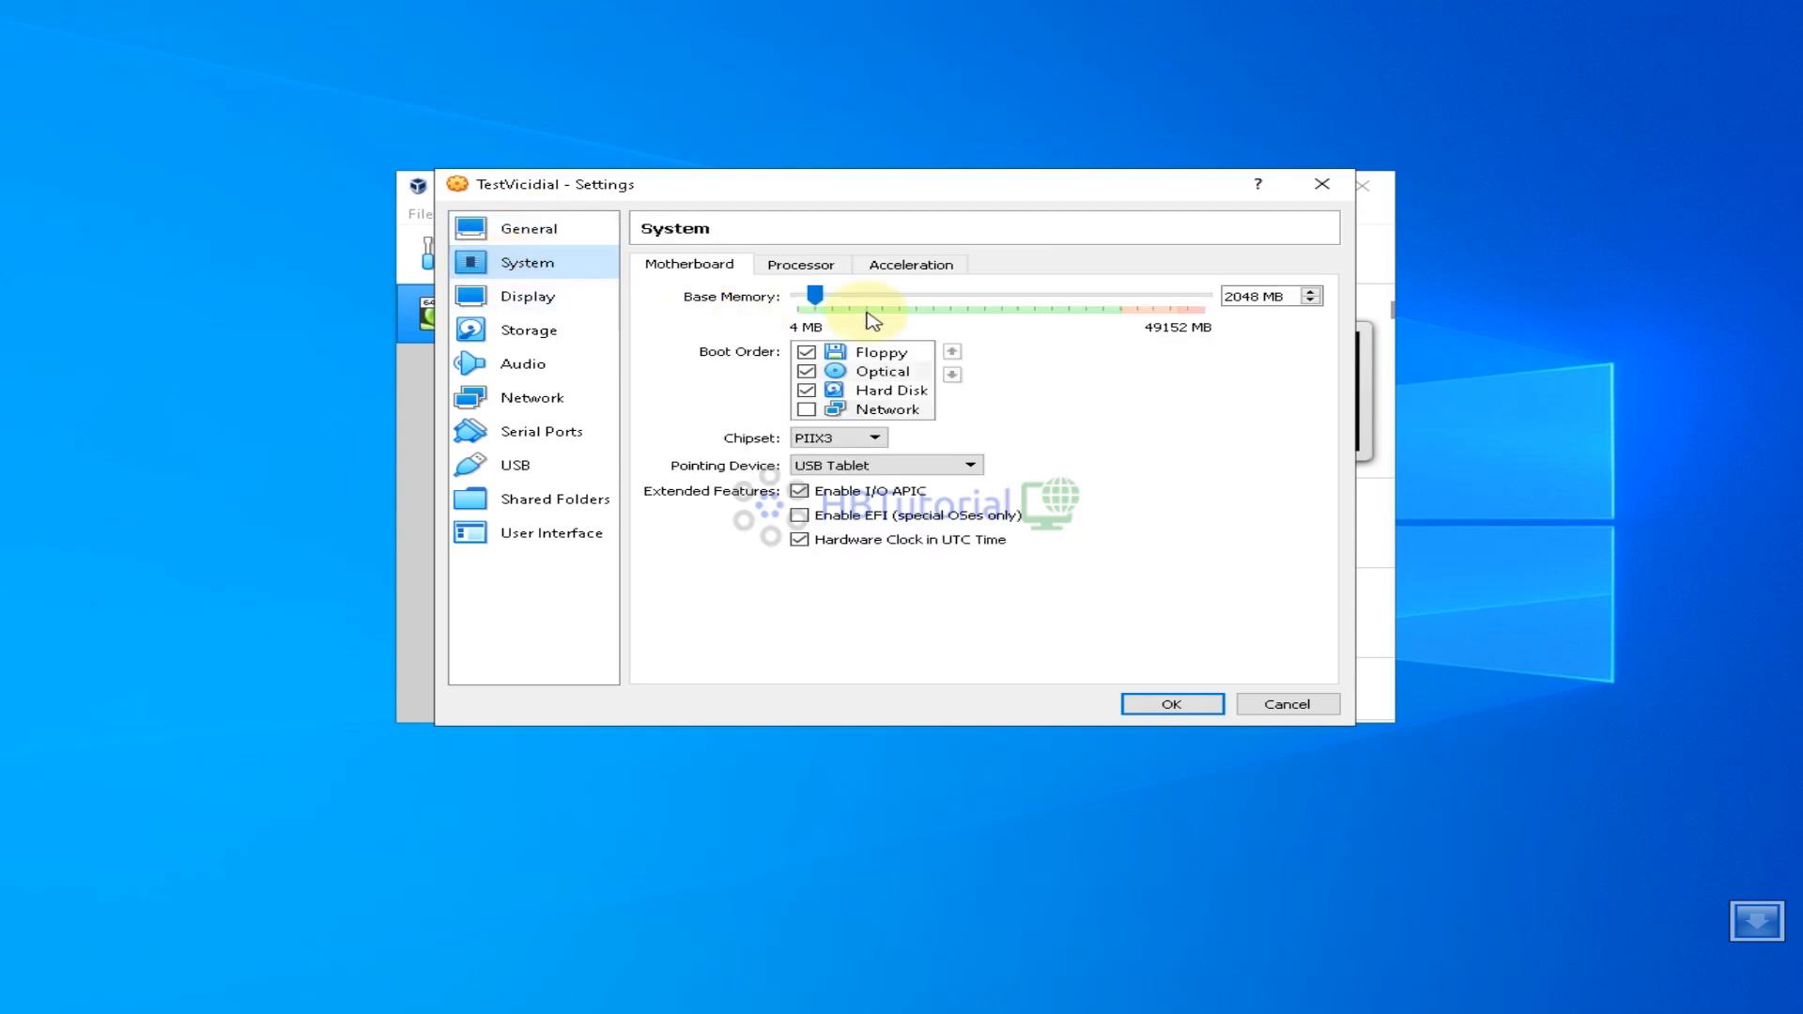
{"action": "left_click", "coordinate": [804, 267]}
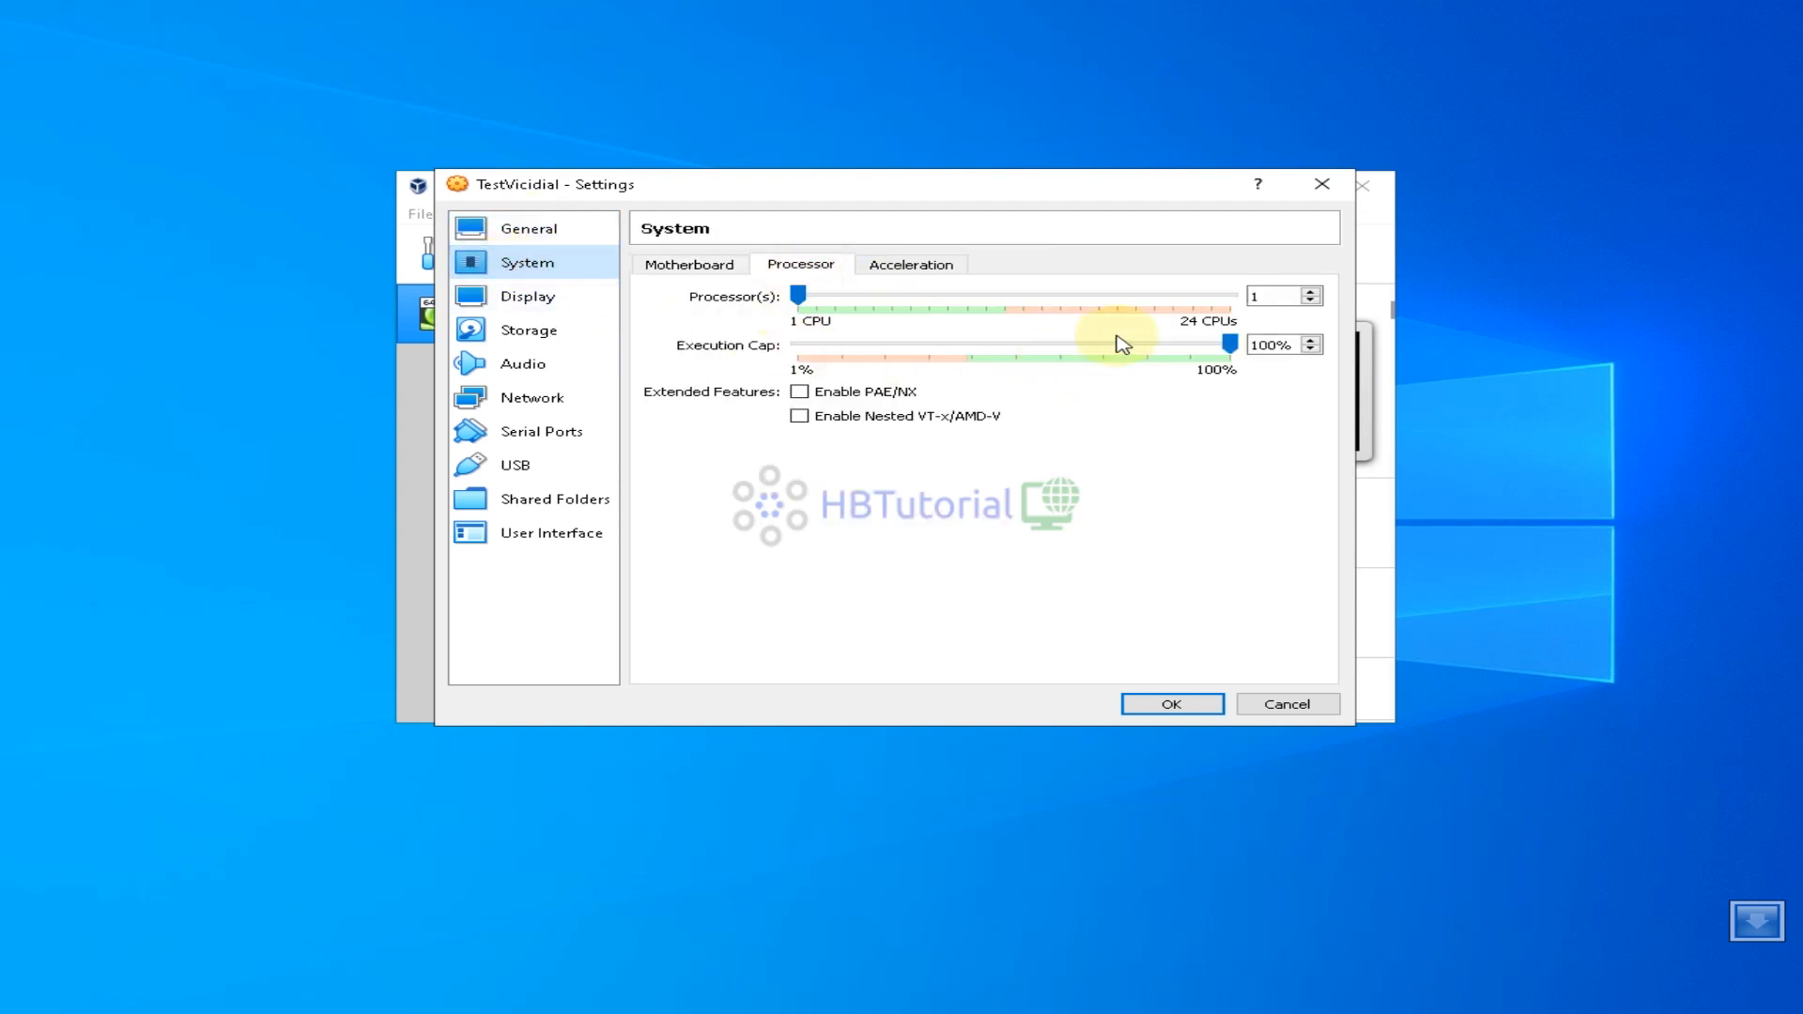
{"action": "left_click", "coordinate": [1312, 293]}
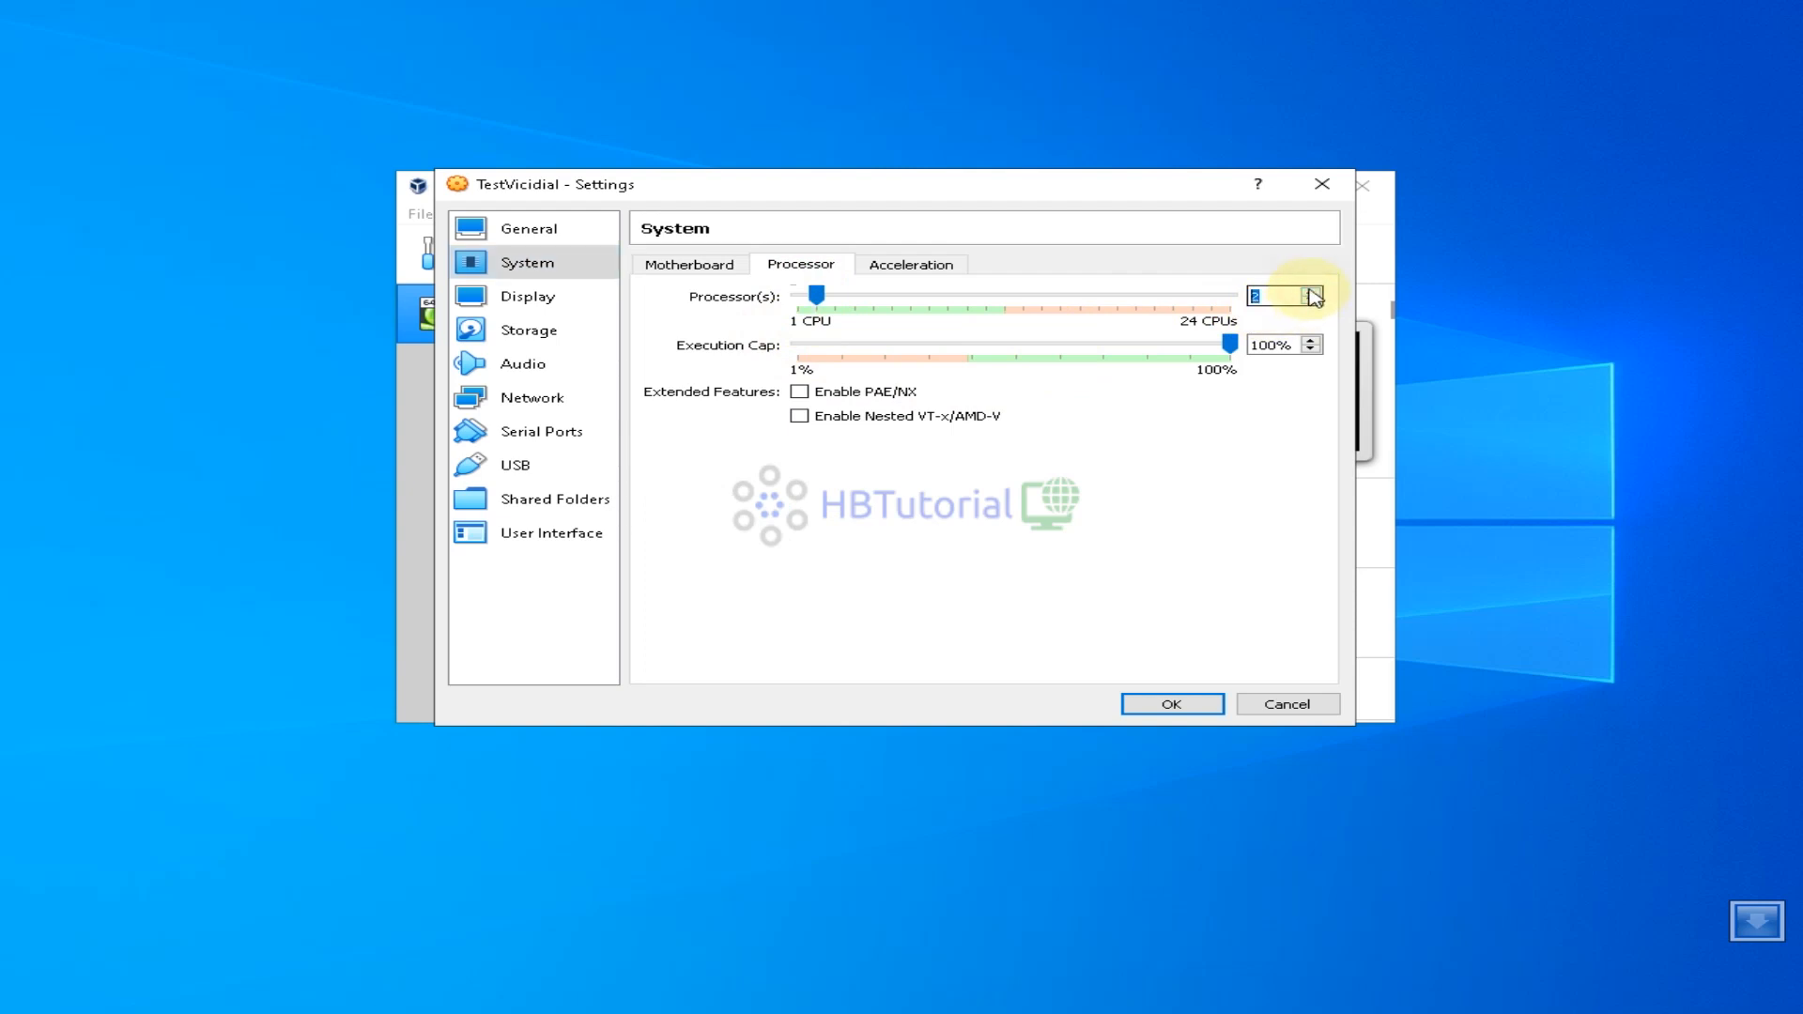
{"action": "left_click", "coordinate": [685, 267]}
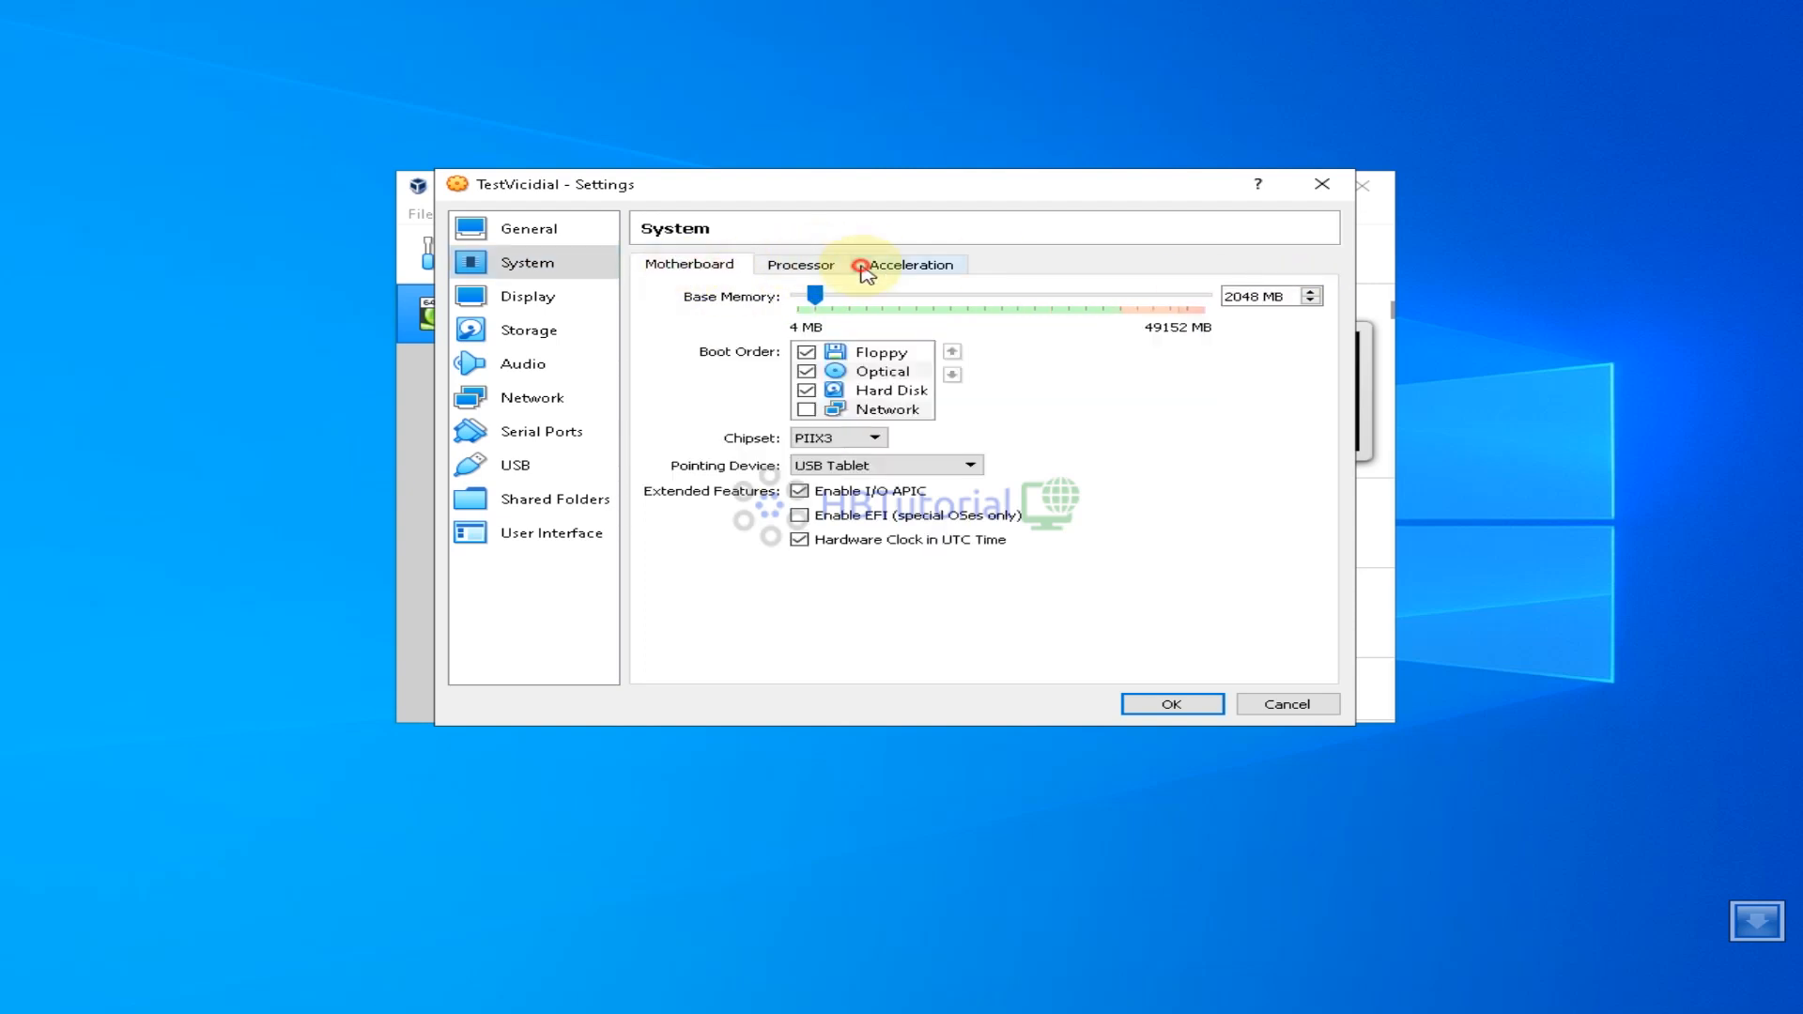
{"action": "left_click", "coordinate": [840, 268]}
{"action": "left_click", "coordinate": [646, 271]}
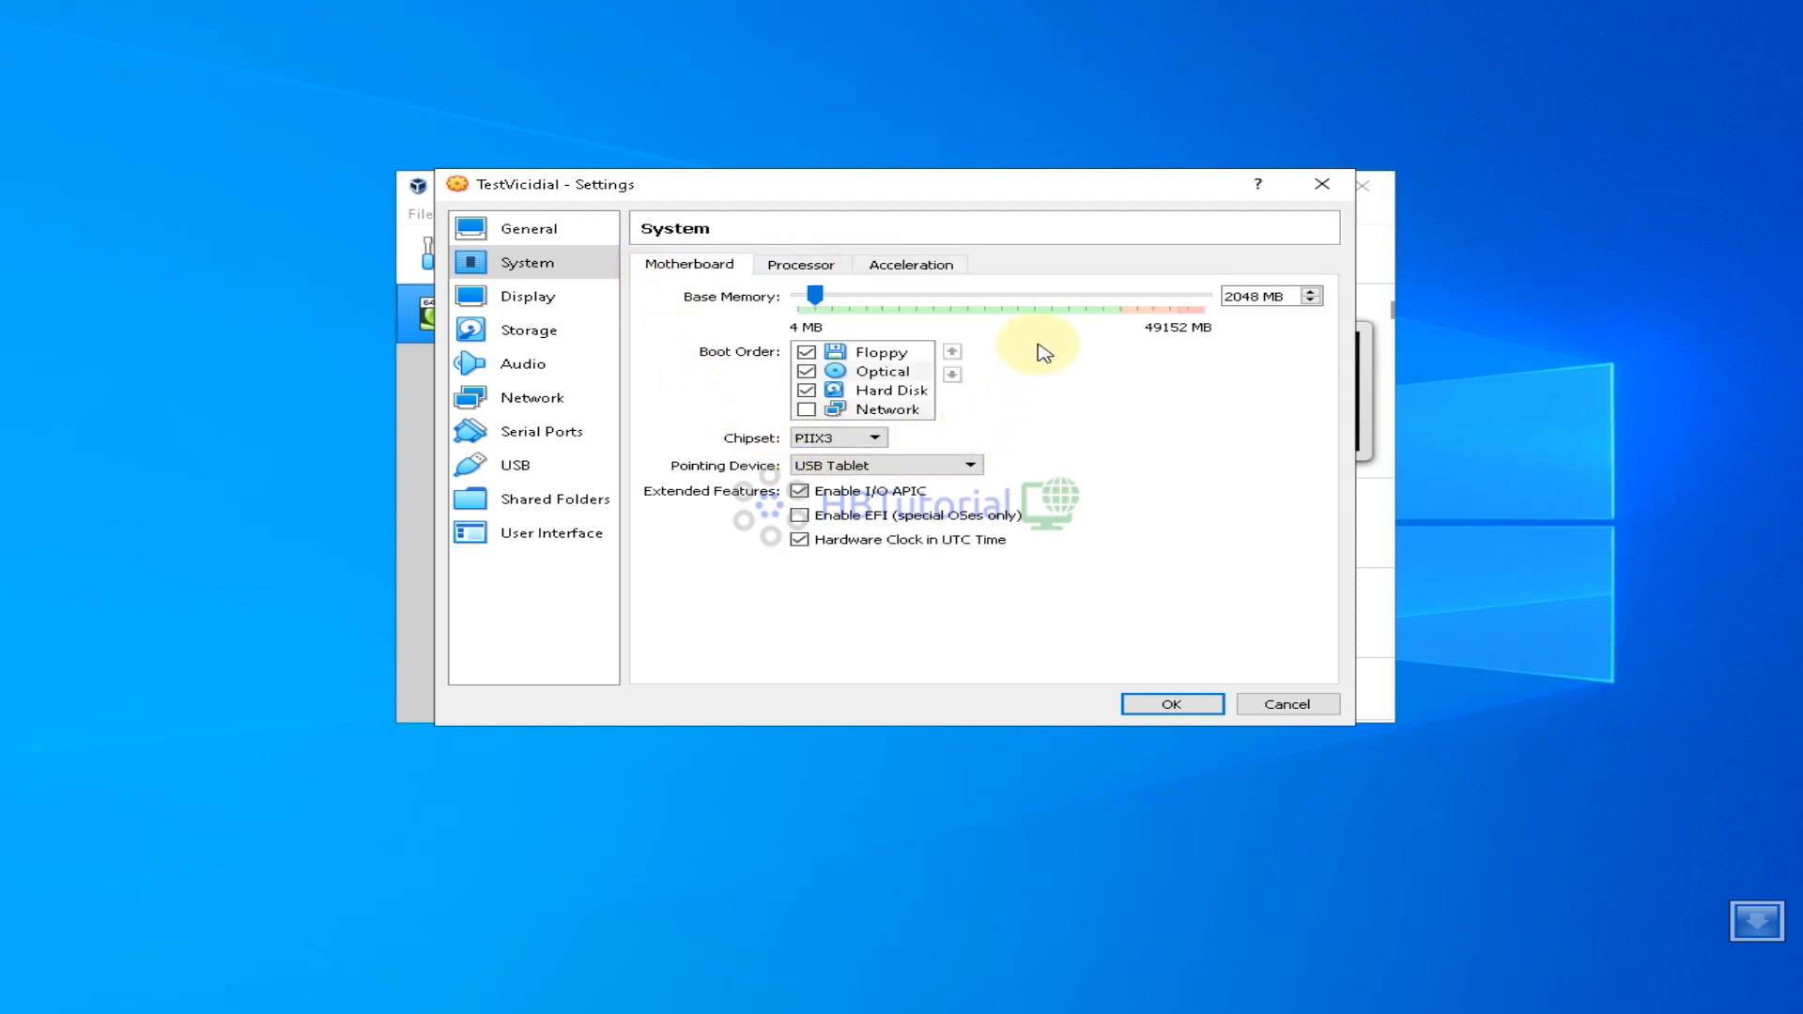
{"action": "left_click", "coordinate": [533, 296]}
{"action": "left_click", "coordinate": [524, 334]}
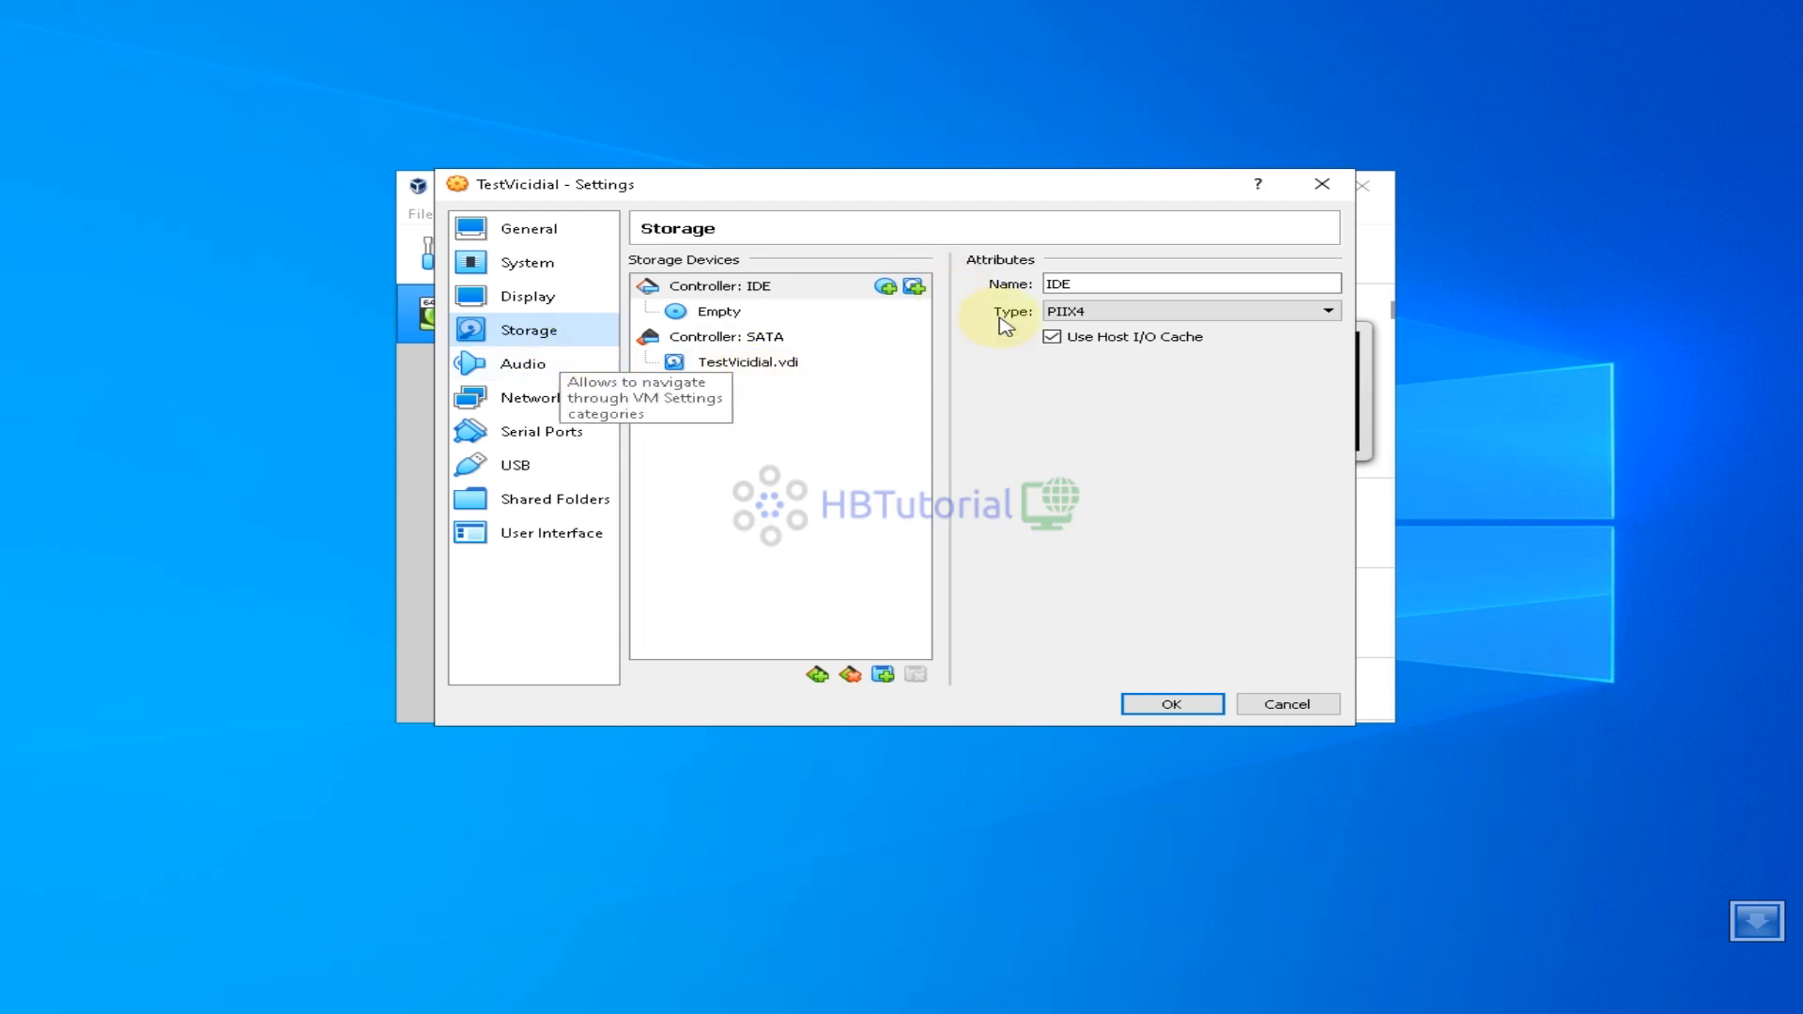
Select the empty IDE optical drive and browse for a disk file on BackUP (D:)
{"action": "left_click", "coordinate": [723, 312]}
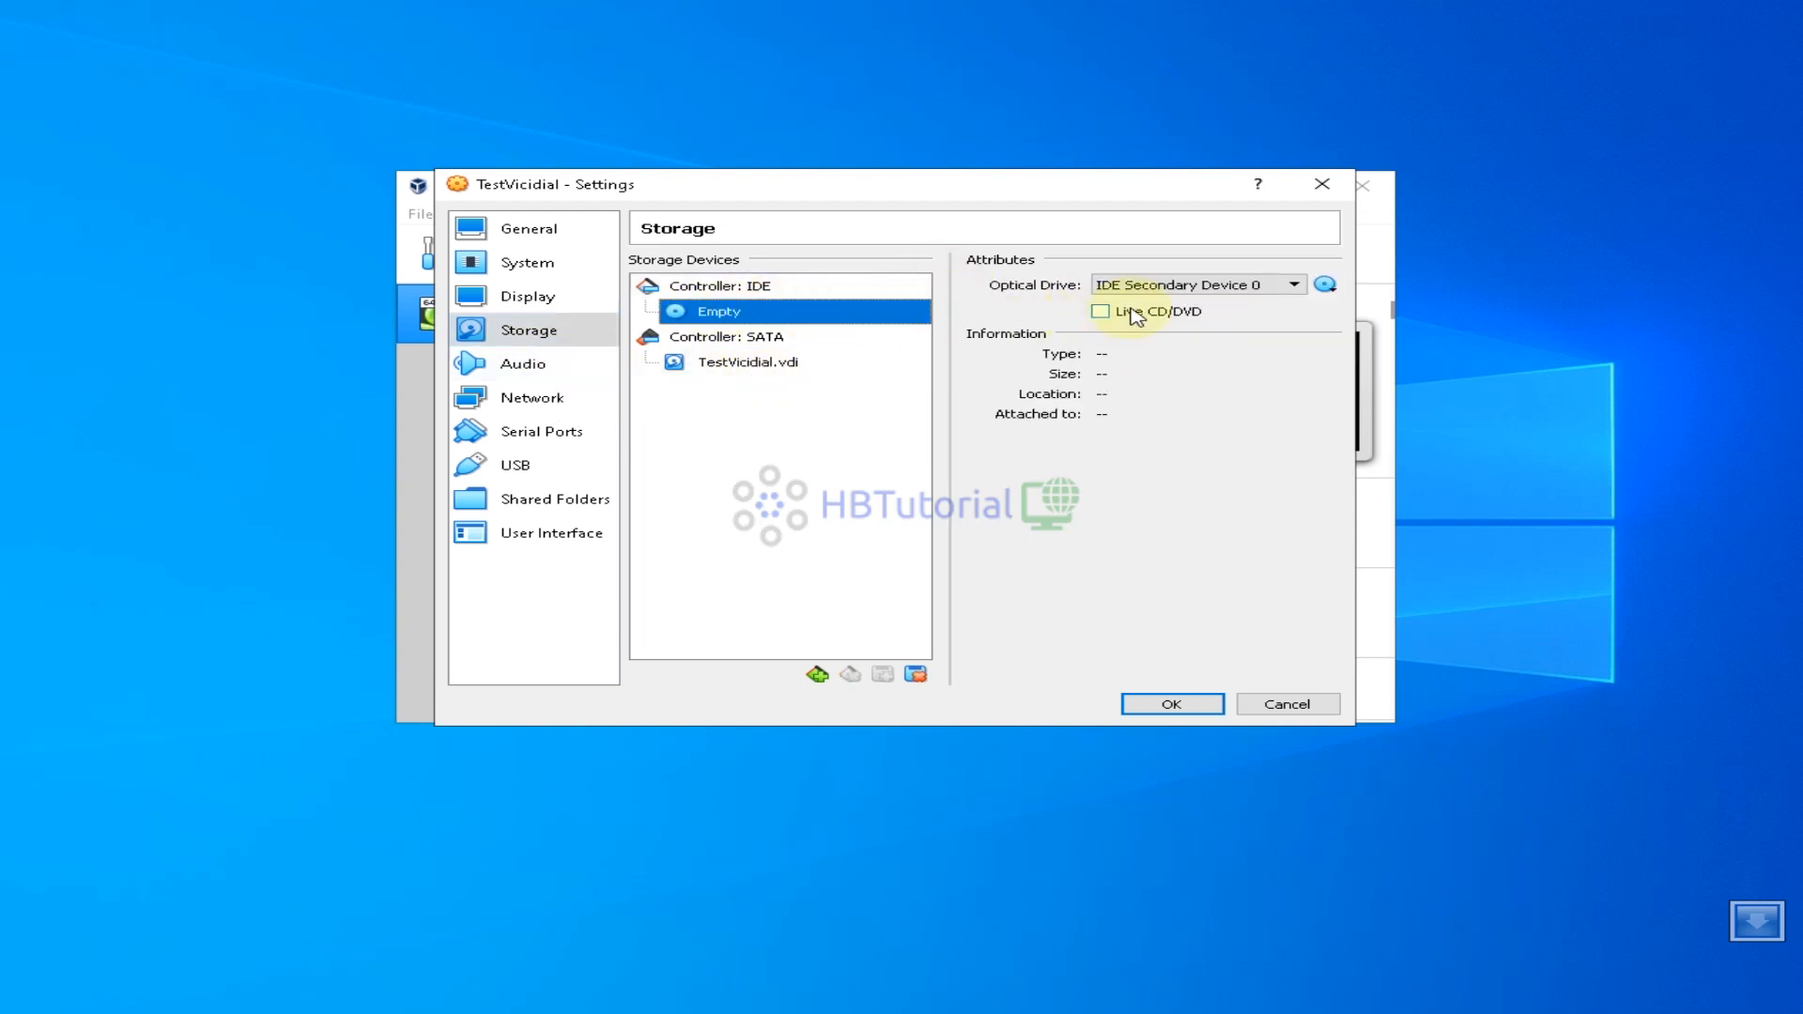
{"action": "left_click", "coordinate": [1325, 285]}
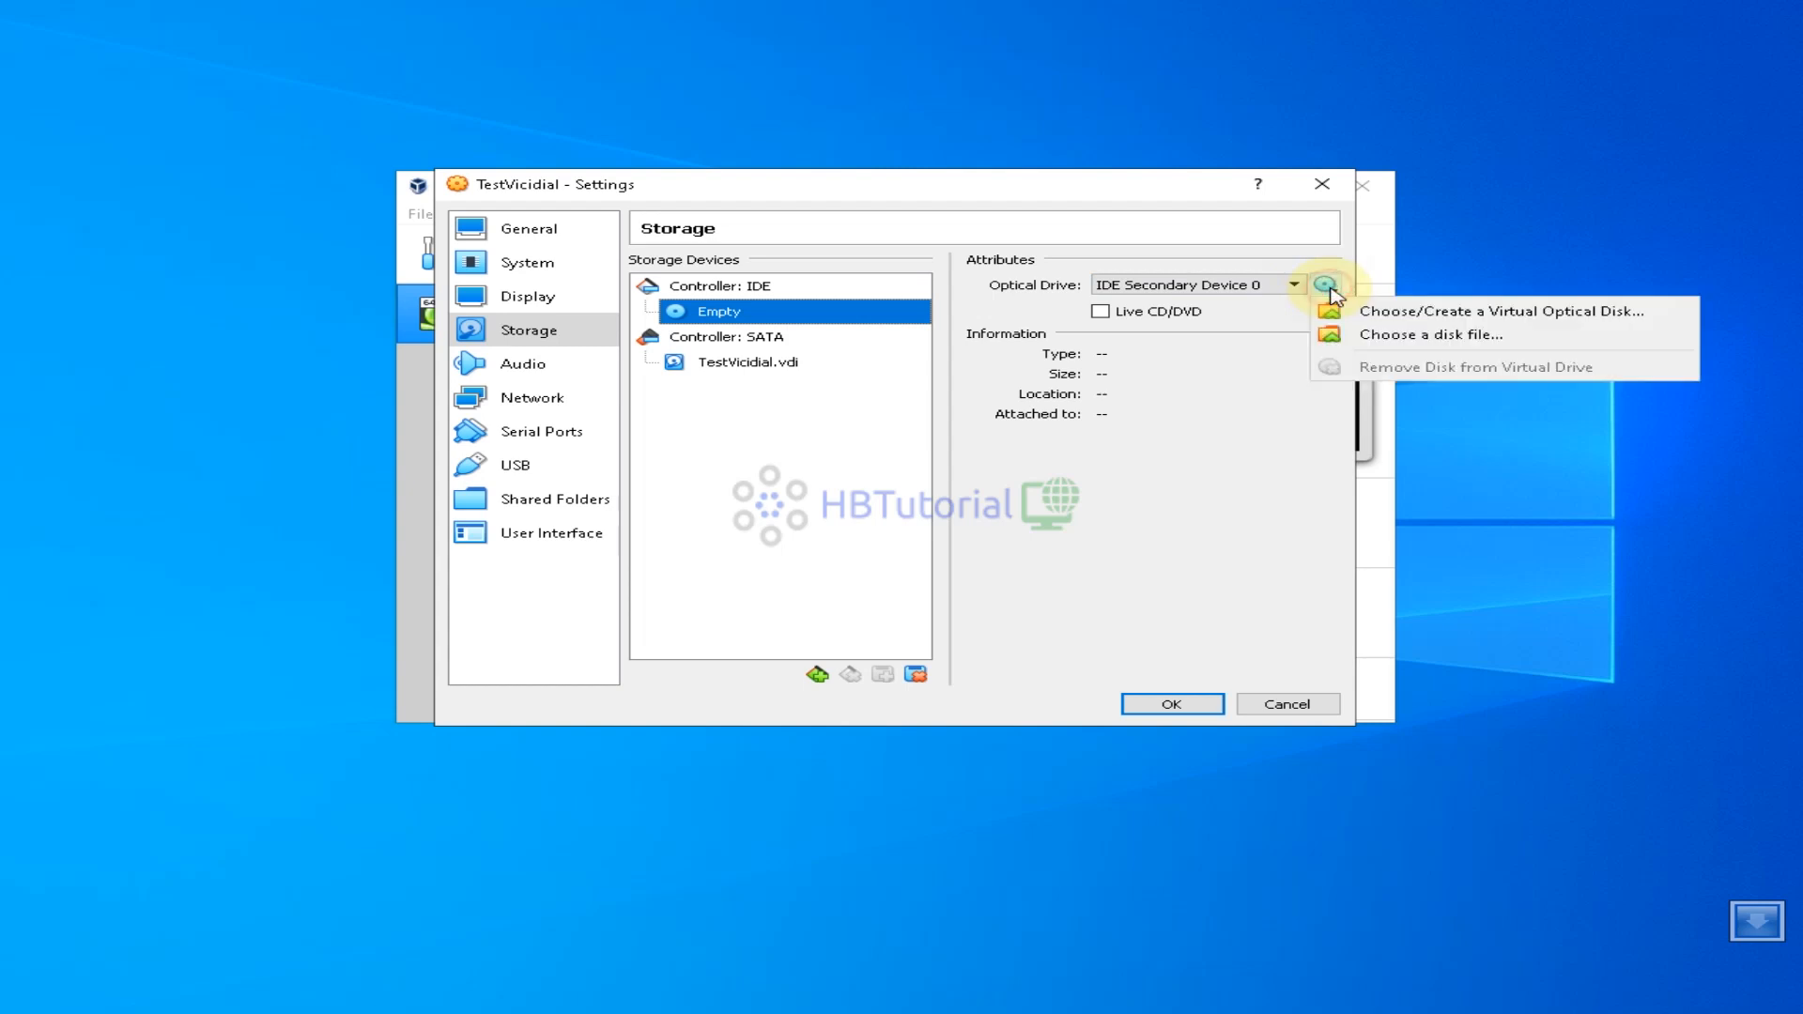
{"action": "left_click", "coordinate": [1381, 338]}
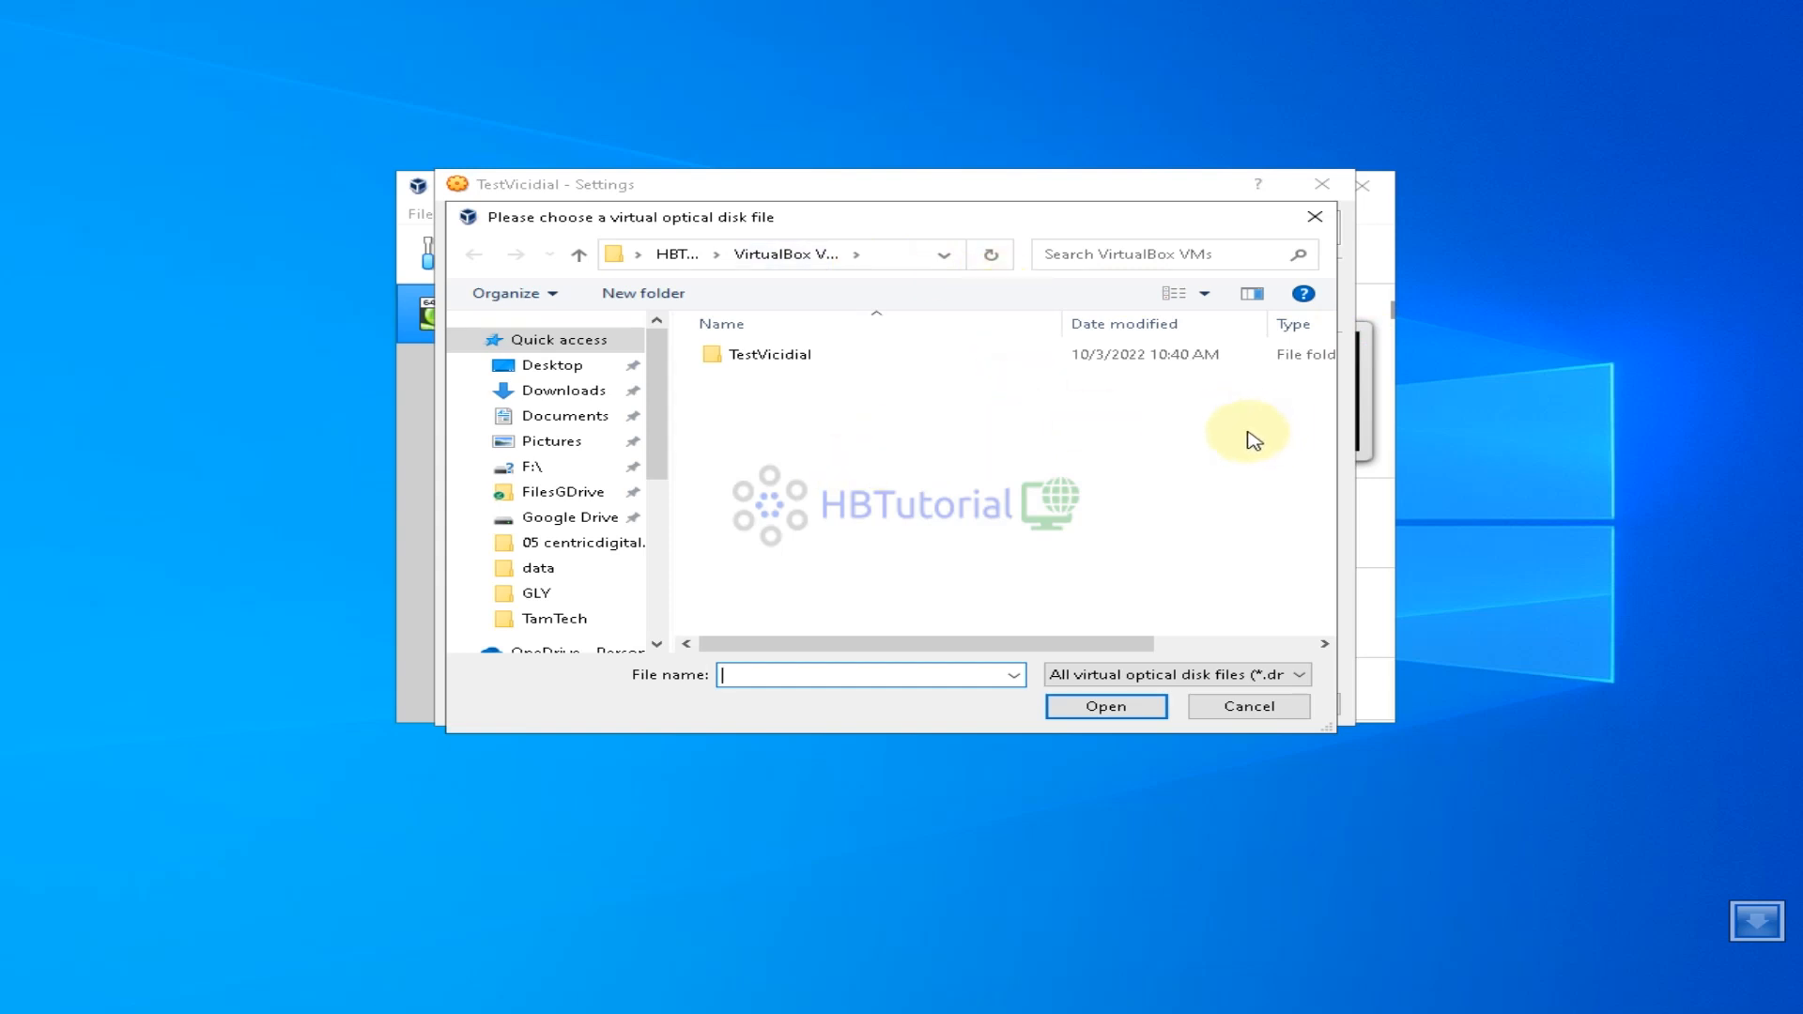
{"action": "left_click_drag", "start_coordinate": [657, 455], "coordinate": [652, 521]}
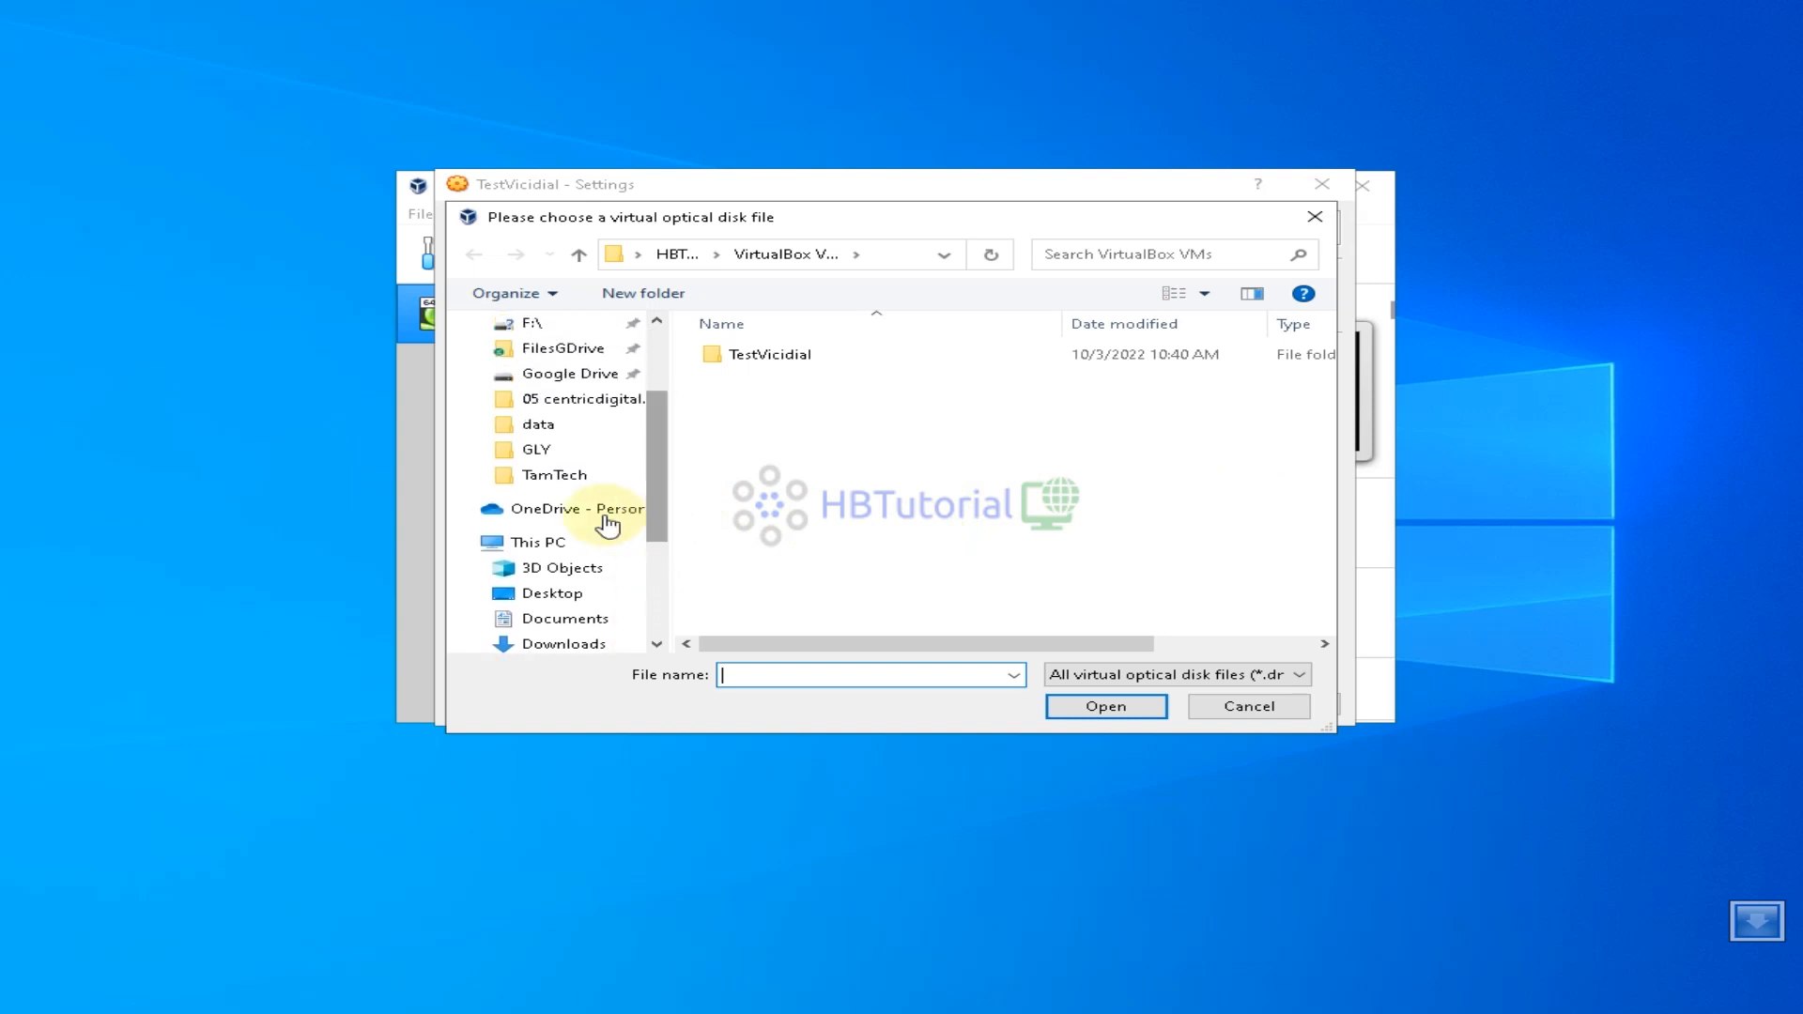
{"action": "scroll", "coordinate": [605, 543], "scroll_direction": "down", "scroll_amount": 1}
{"action": "scroll", "coordinate": [606, 587], "scroll_direction": "down", "scroll_amount": 2}
{"action": "left_click", "coordinate": [582, 561]}
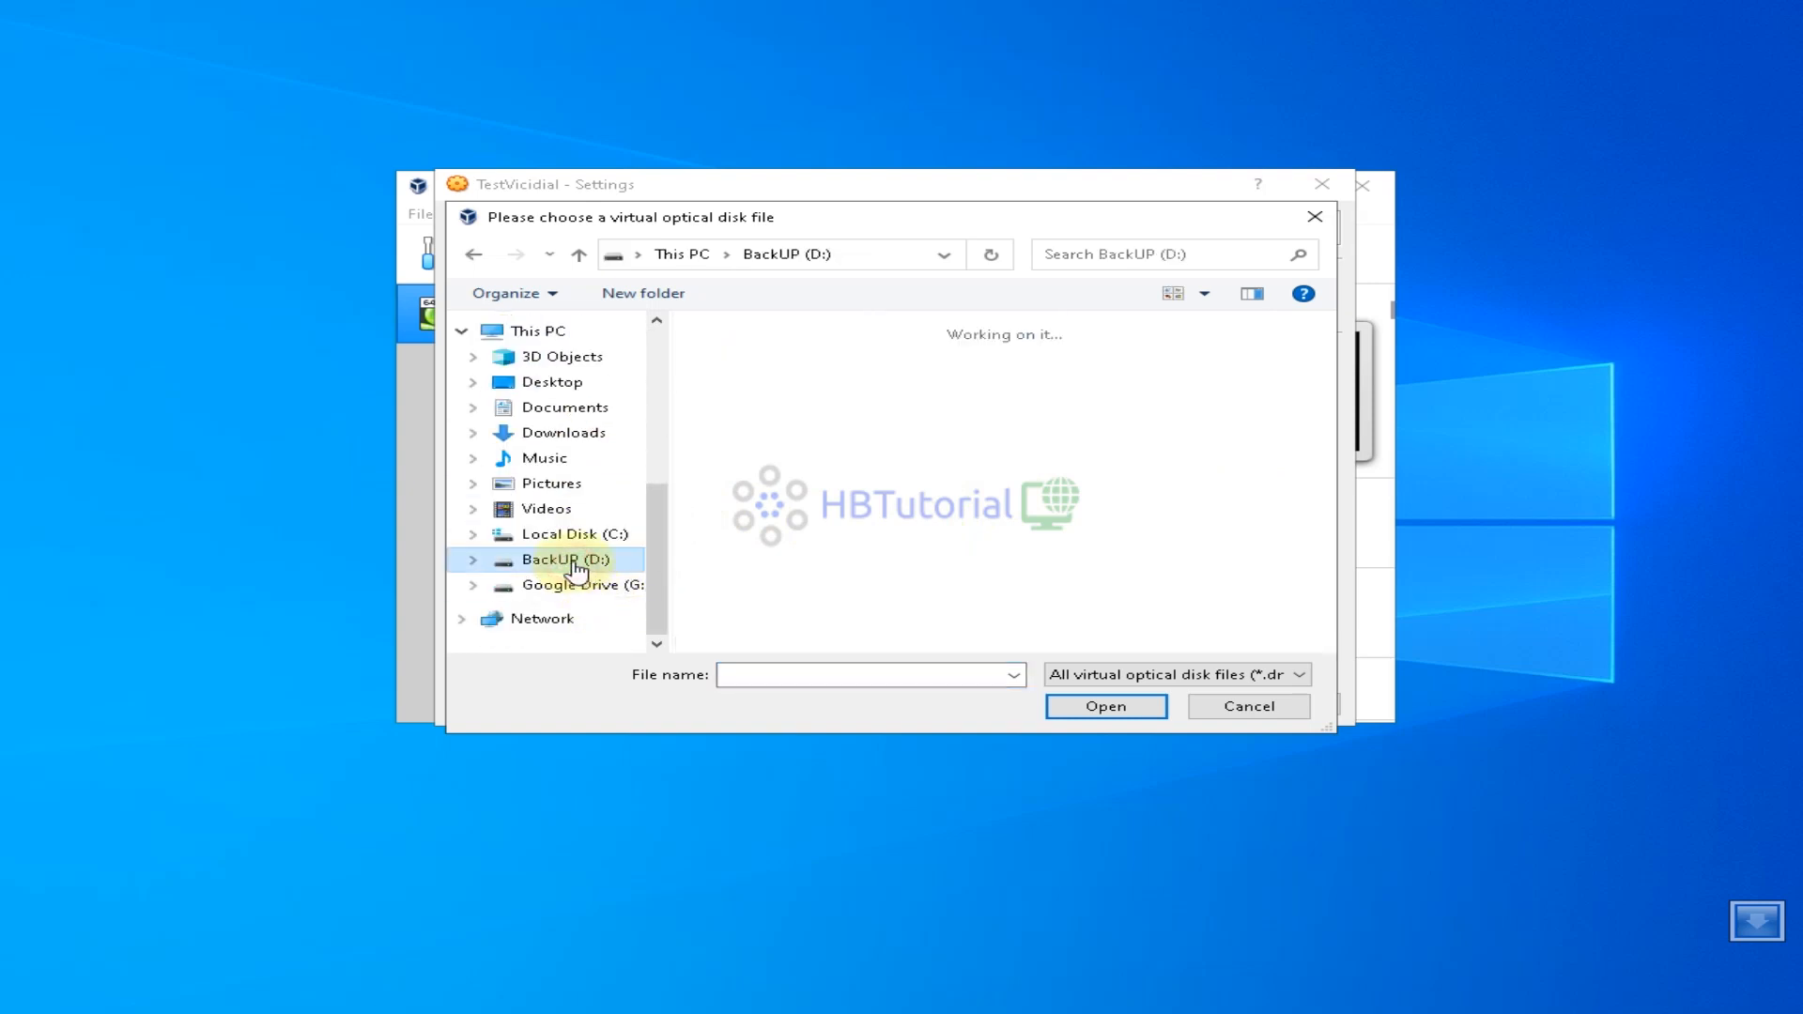
{"action": "scroll", "coordinate": [1221, 563], "scroll_direction": "down", "scroll_amount": 2}
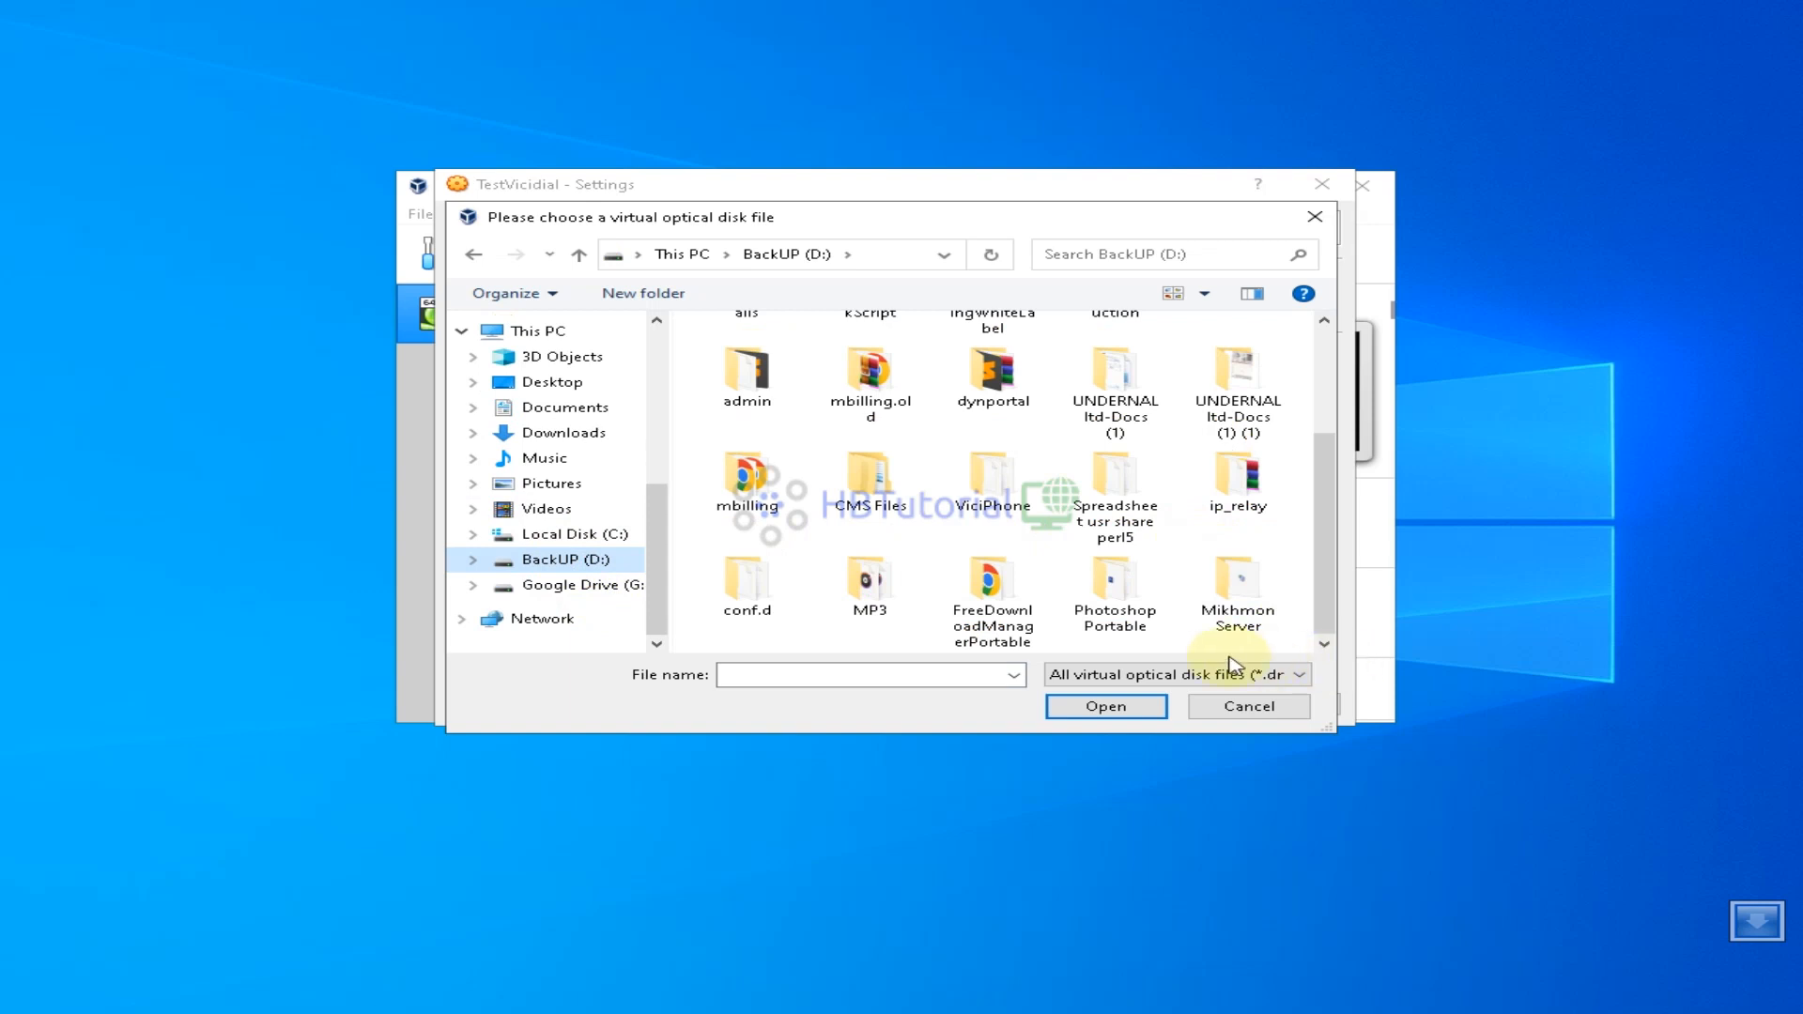
{"action": "scroll", "coordinate": [871, 573], "scroll_direction": "up", "scroll_amount": 2}
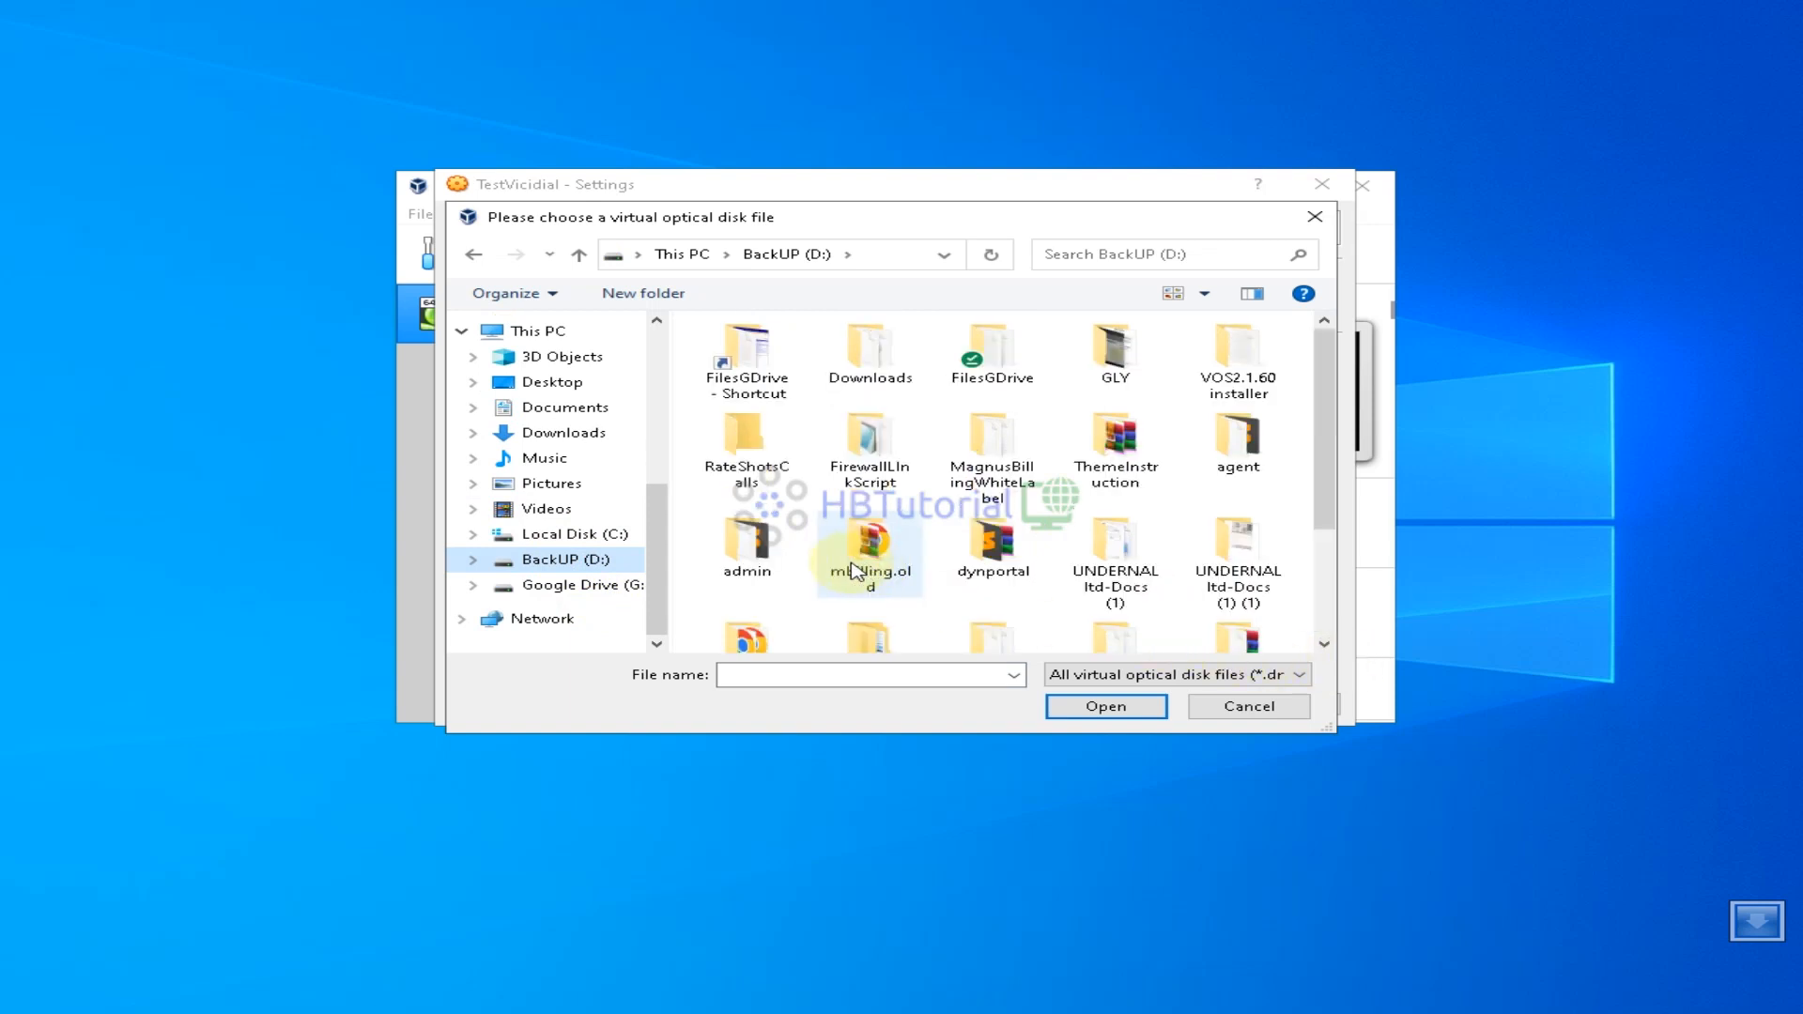
Attach ViciBox_v10.x86_64-10.0.1.iso from D:\Downloads to the drive and save the settings
{"action": "double_click", "coordinate": [869, 355]}
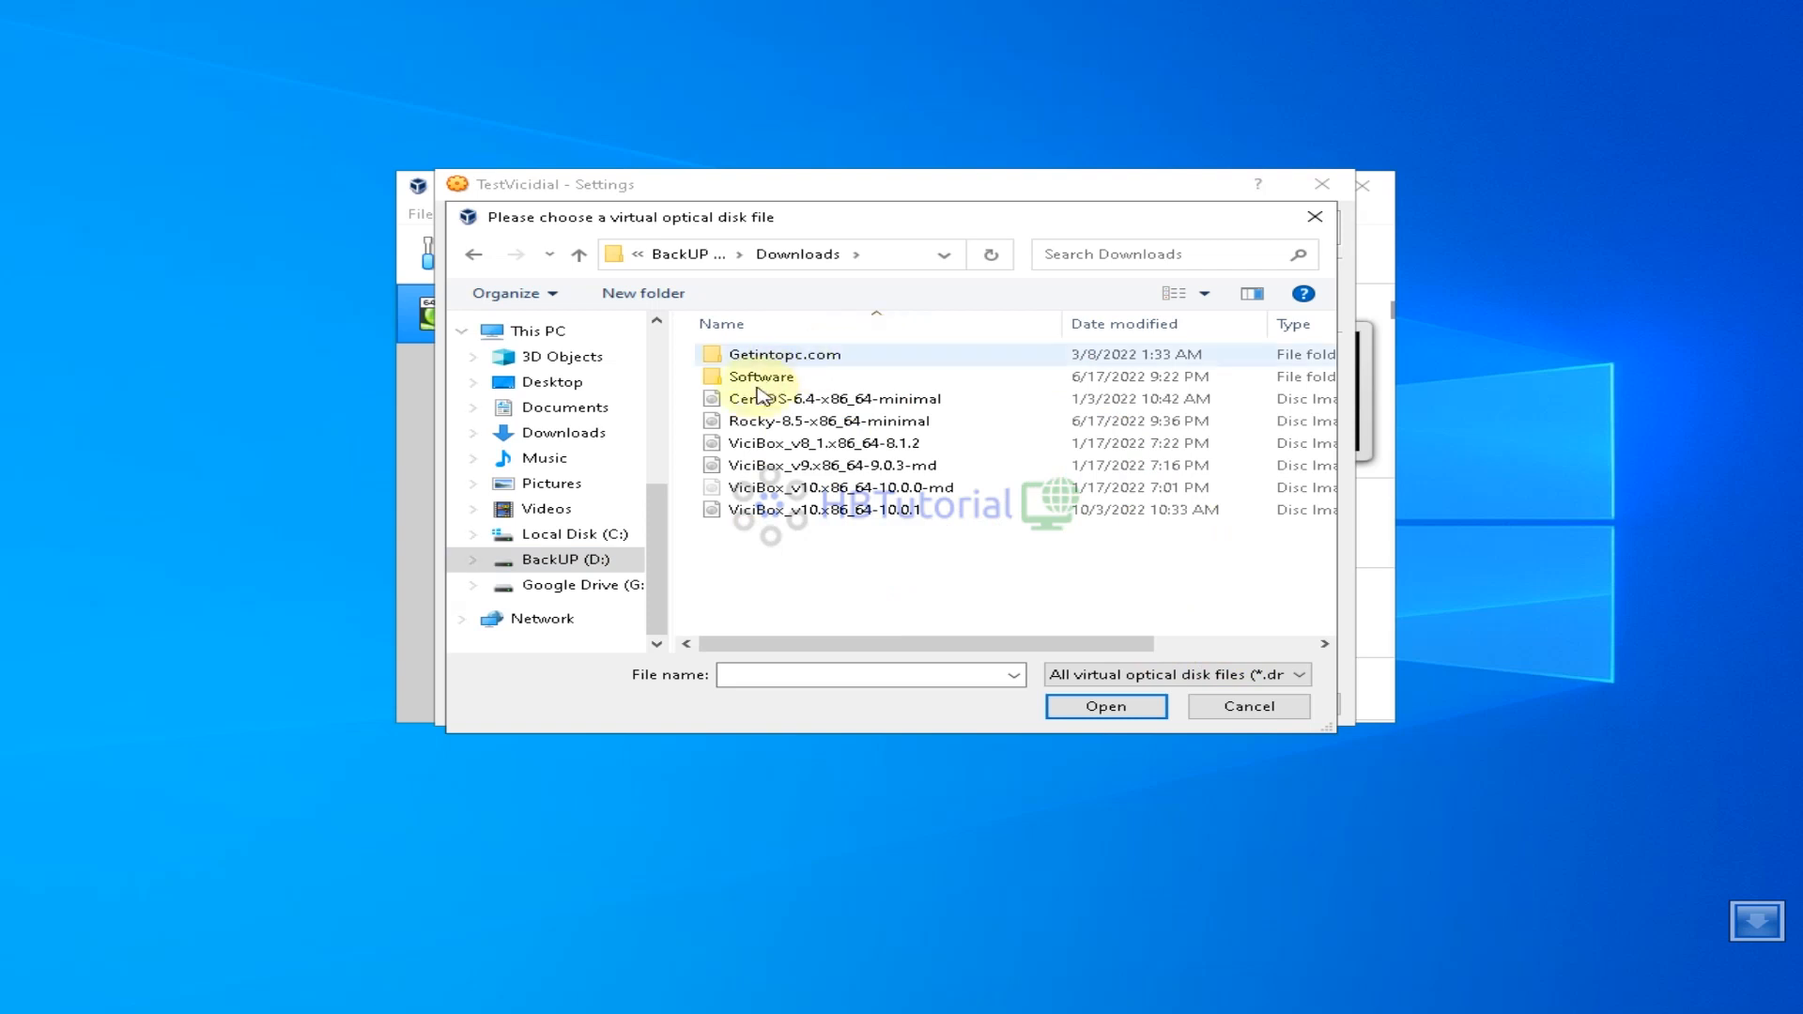
{"action": "left_click", "coordinate": [787, 518]}
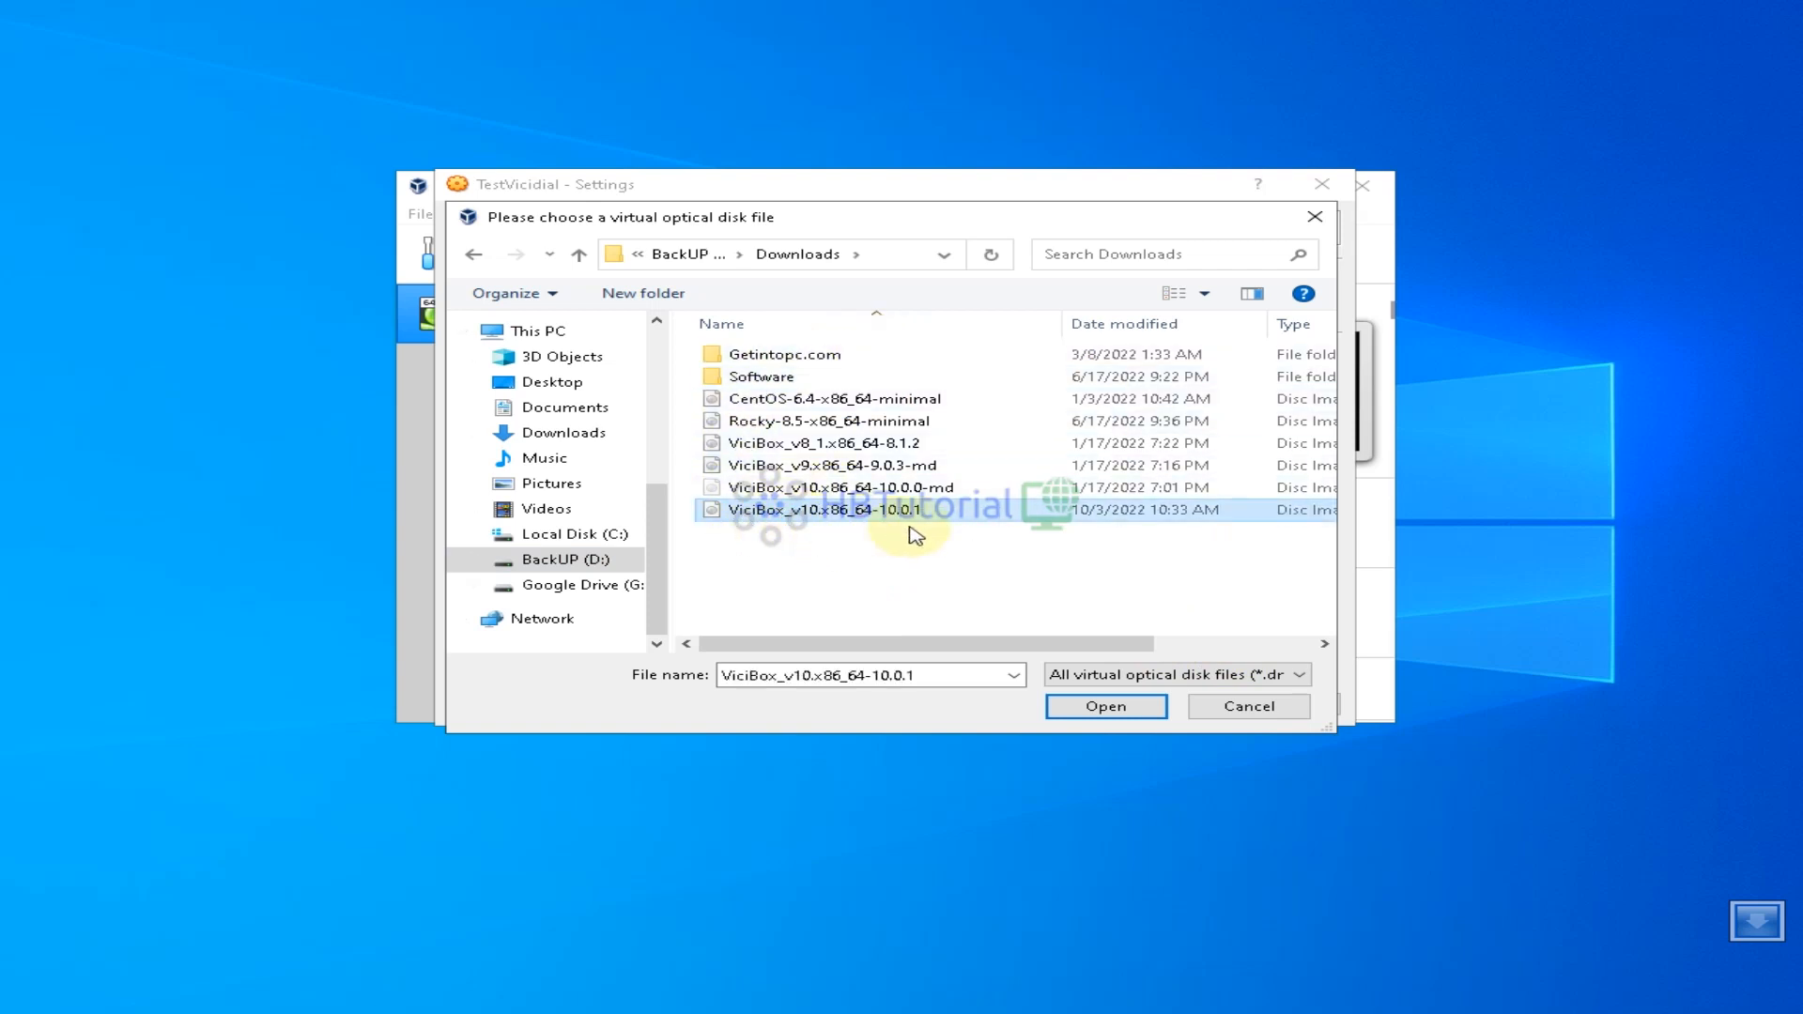
{"action": "left_click", "coordinate": [872, 487]}
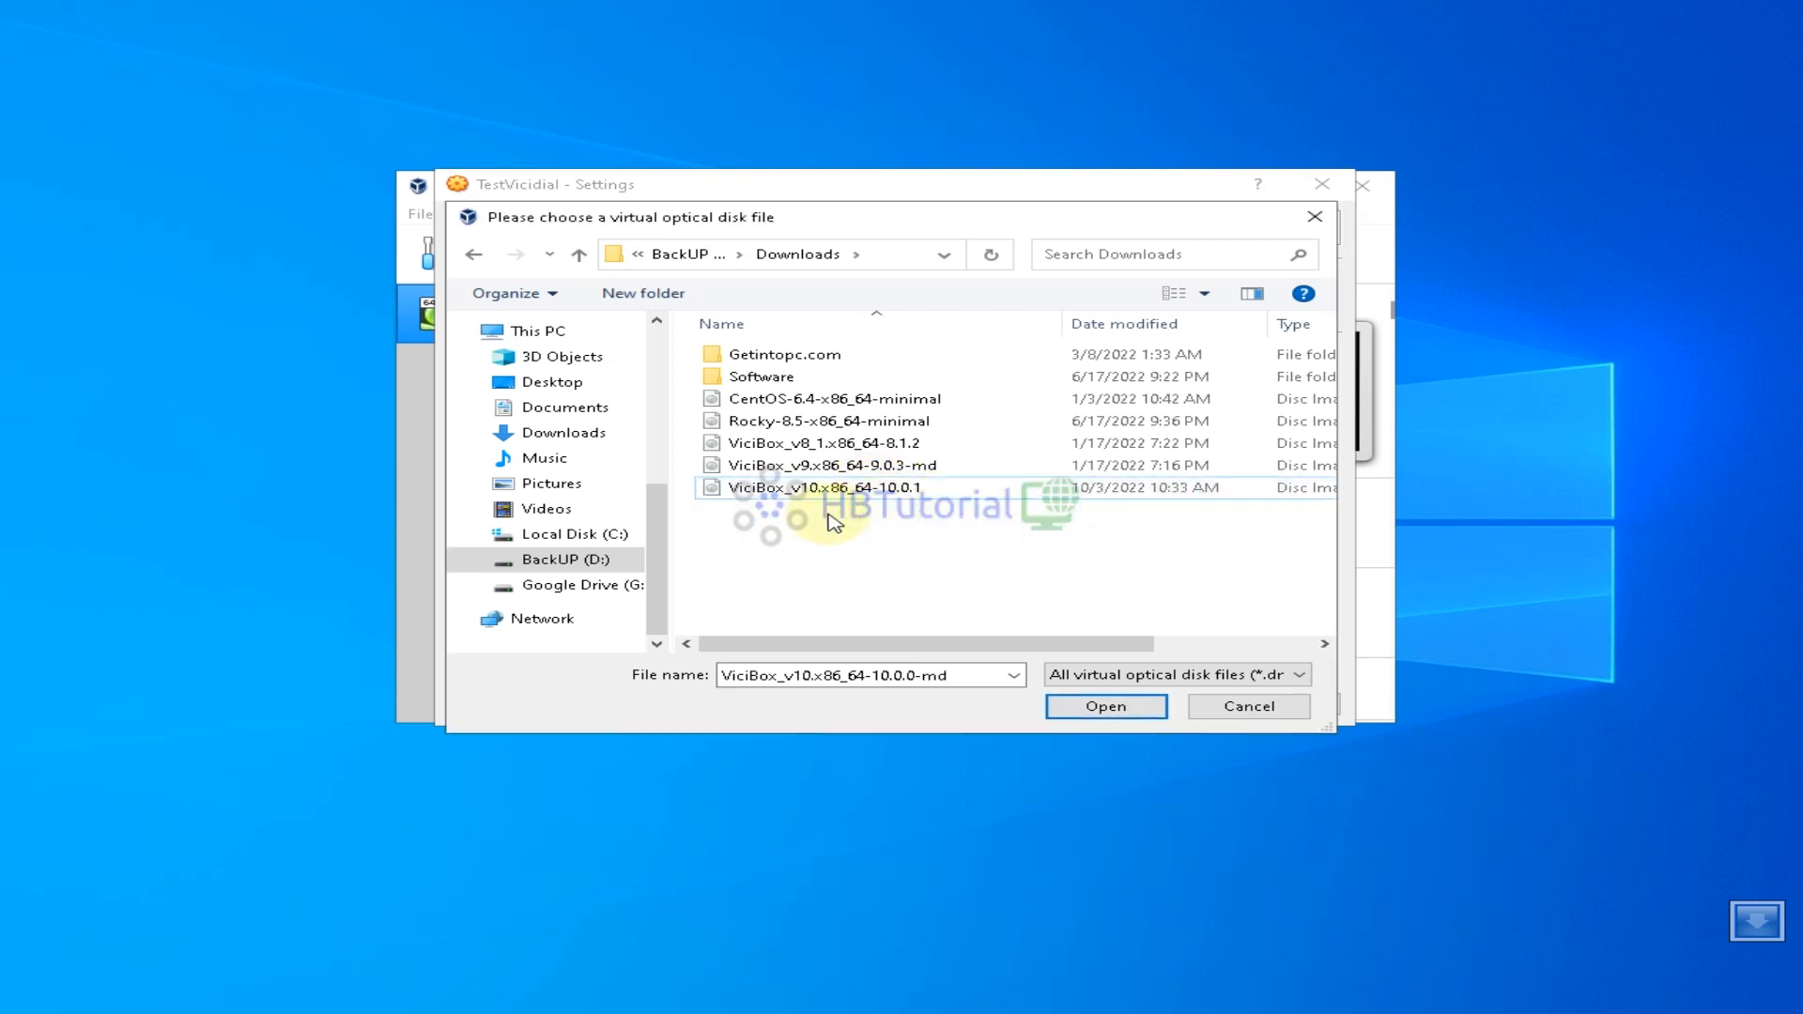
{"action": "left_click", "coordinate": [829, 498]}
{"action": "left_click", "coordinate": [1076, 706]}
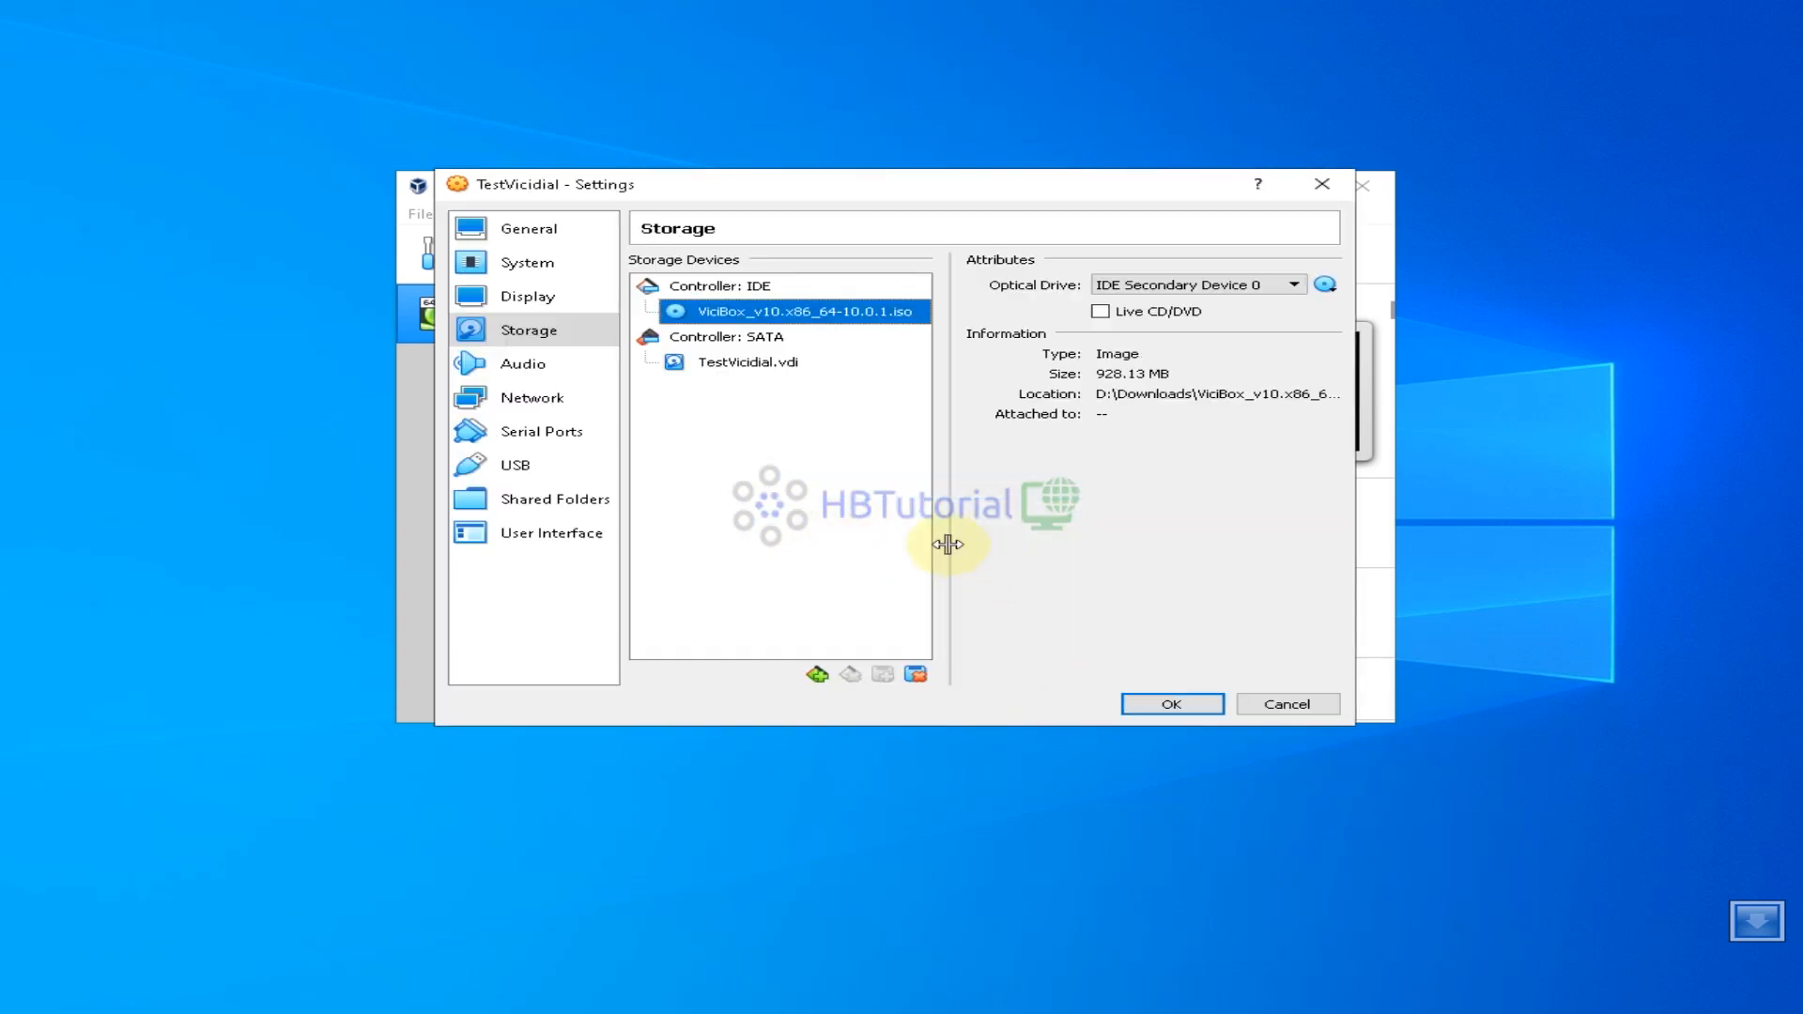
{"action": "left_click", "coordinate": [1171, 706]}
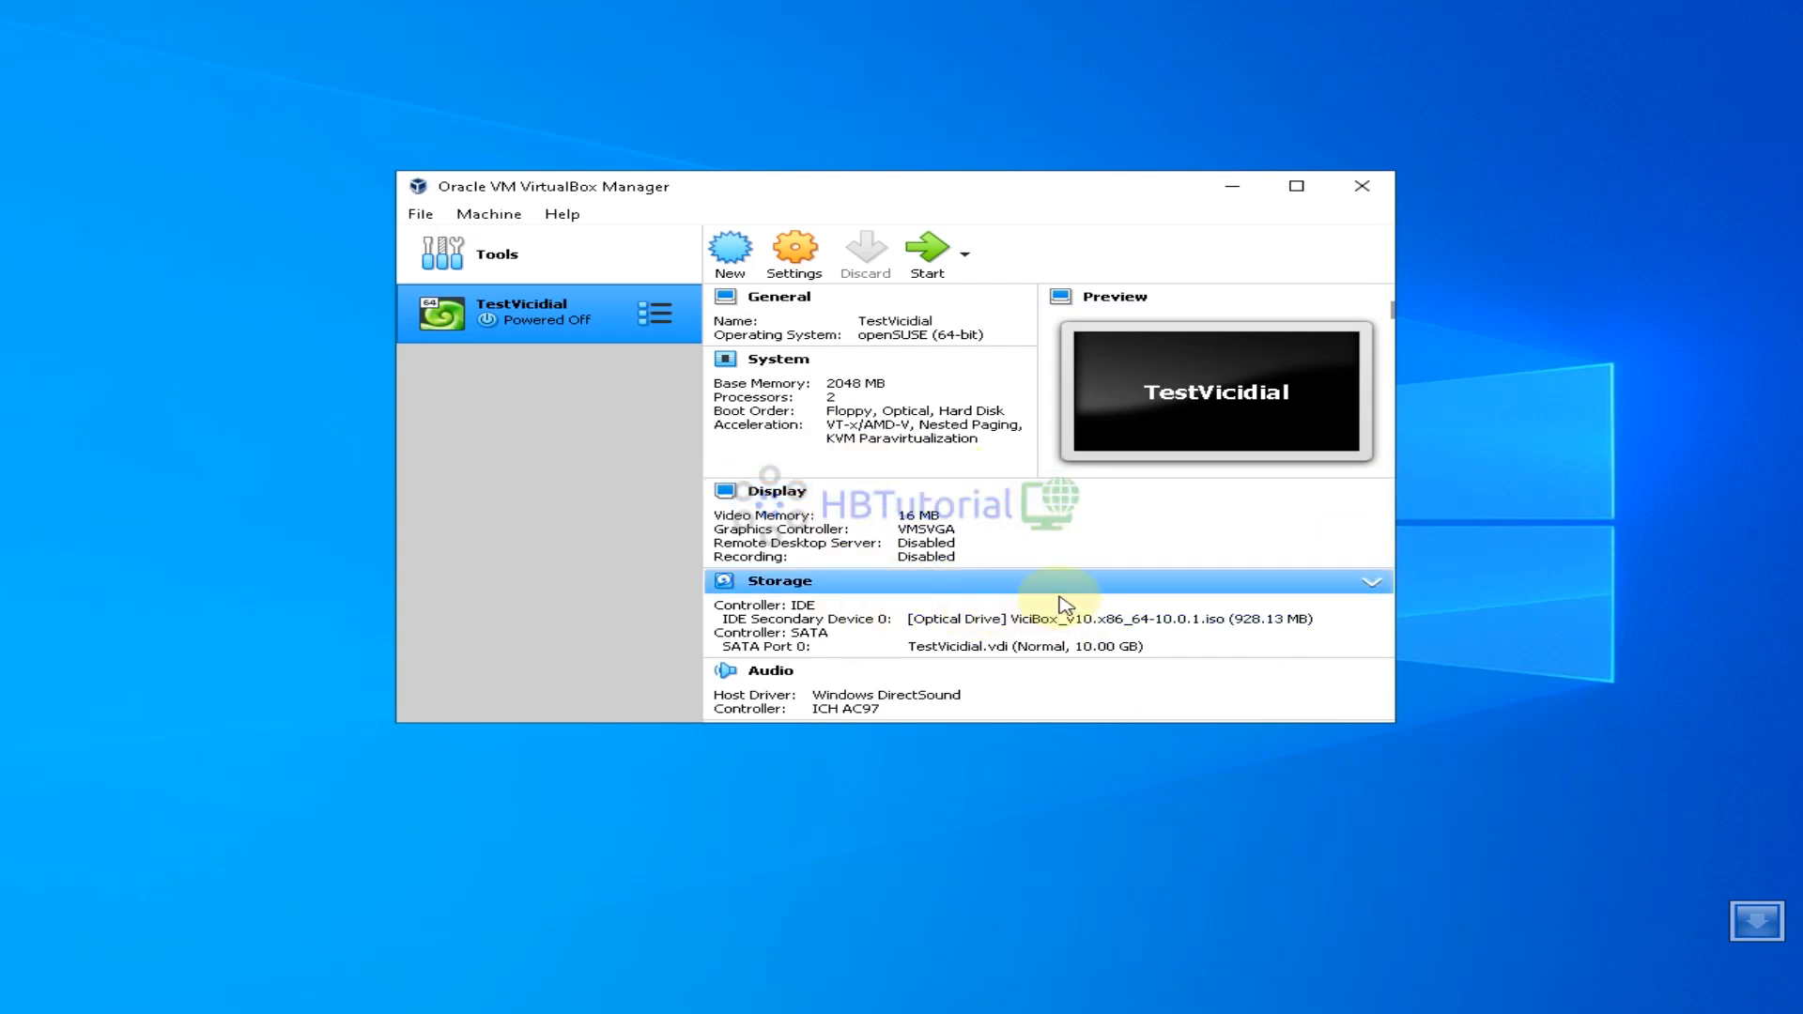
Set Adapter 1 to Bridged Adapter on the Realtek PCIe GbE Family Controller
{"action": "left_click", "coordinate": [795, 273]}
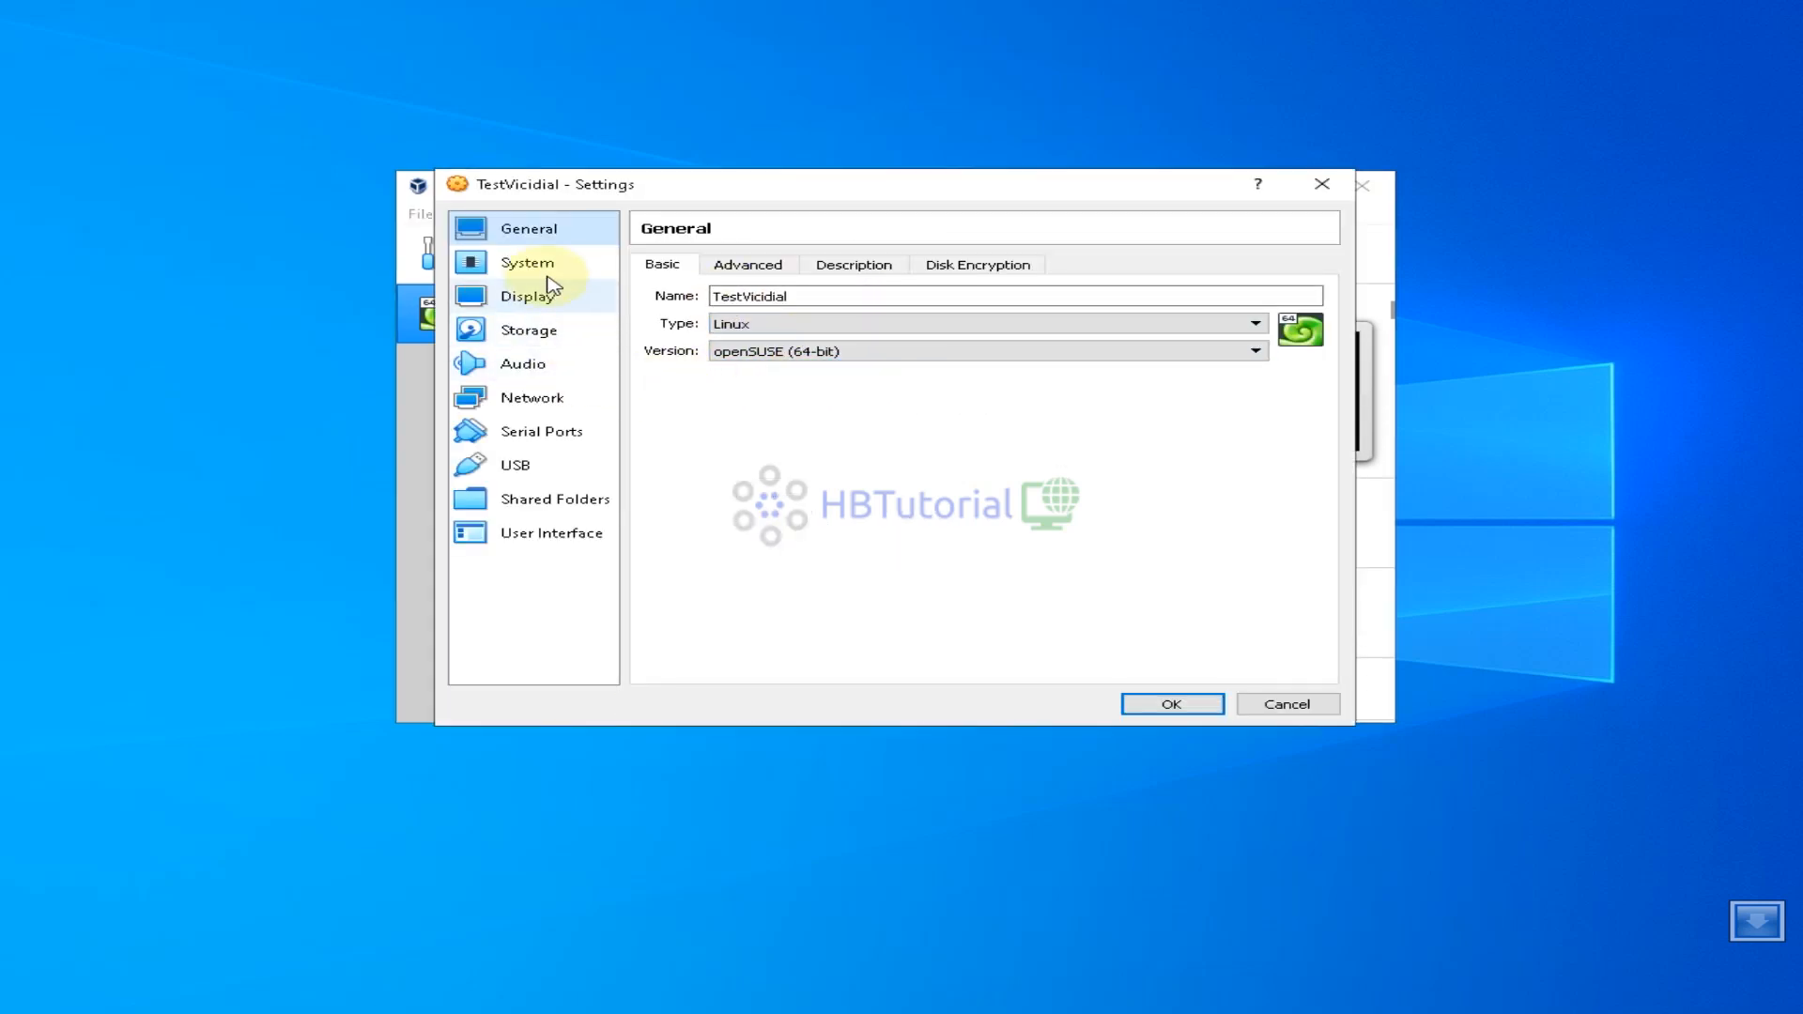
{"action": "left_click", "coordinate": [560, 399]}
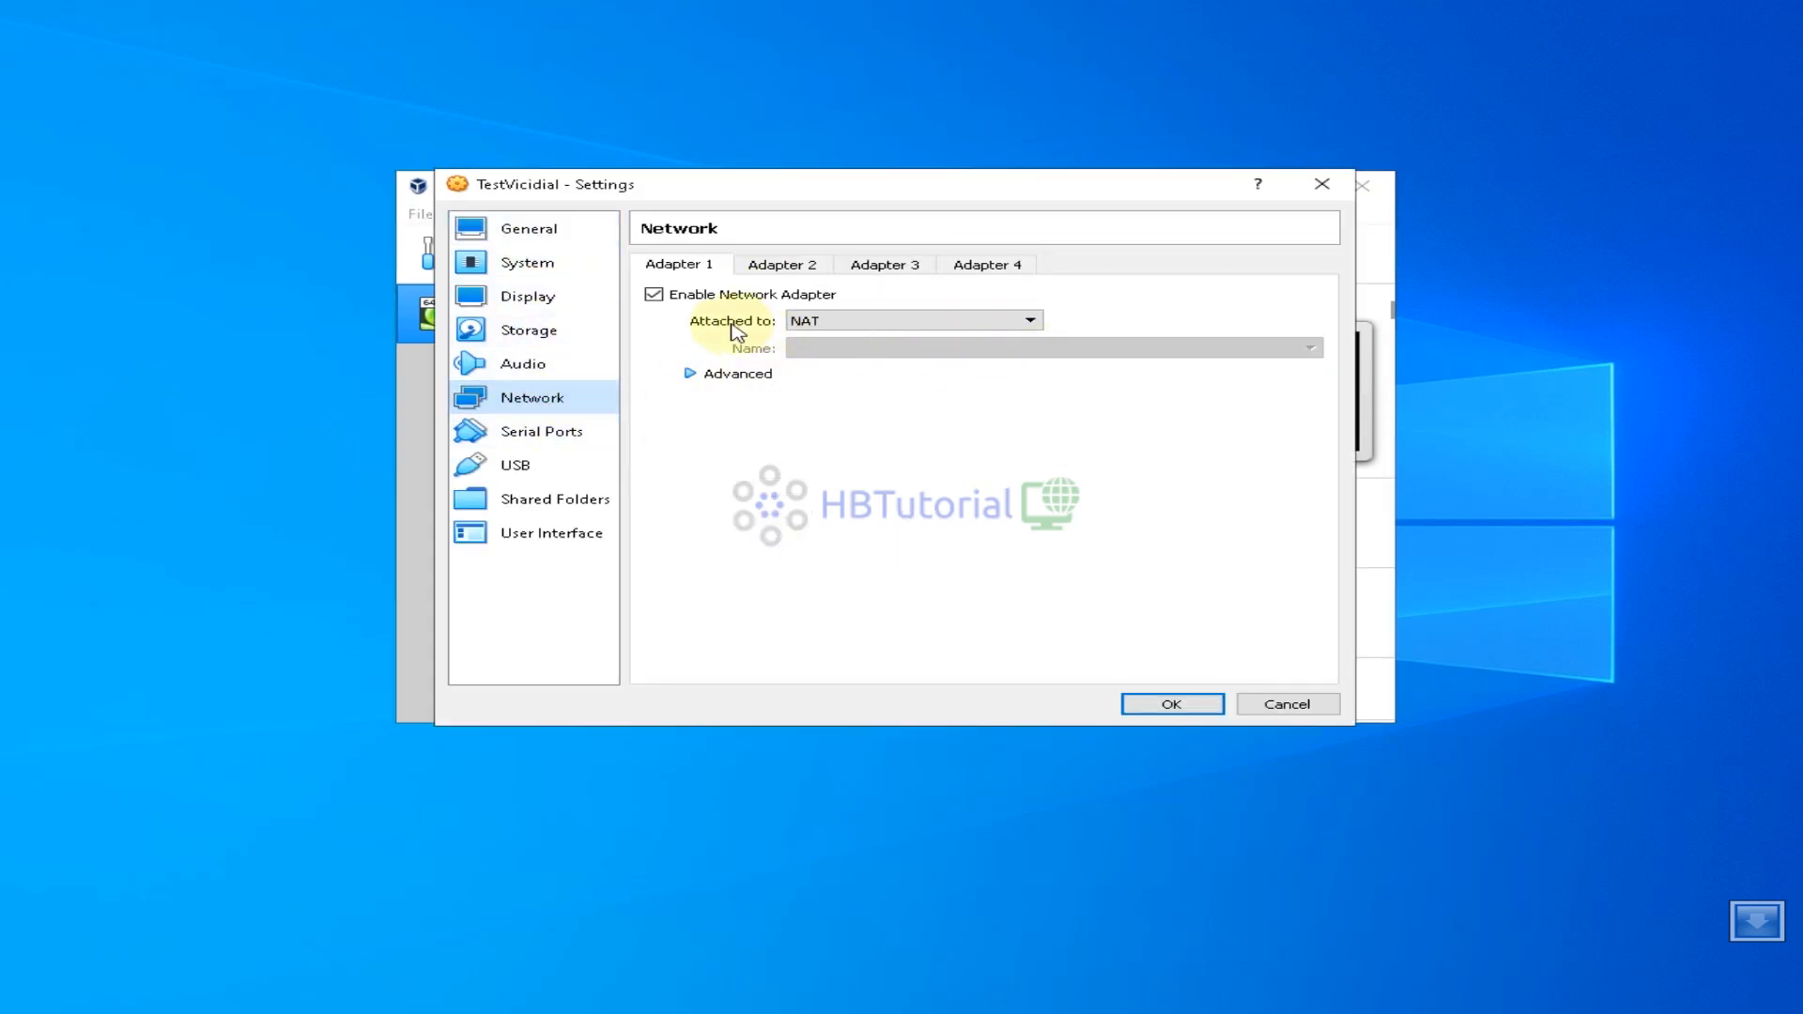
{"action": "left_click", "coordinate": [833, 323]}
{"action": "left_click", "coordinate": [848, 353]}
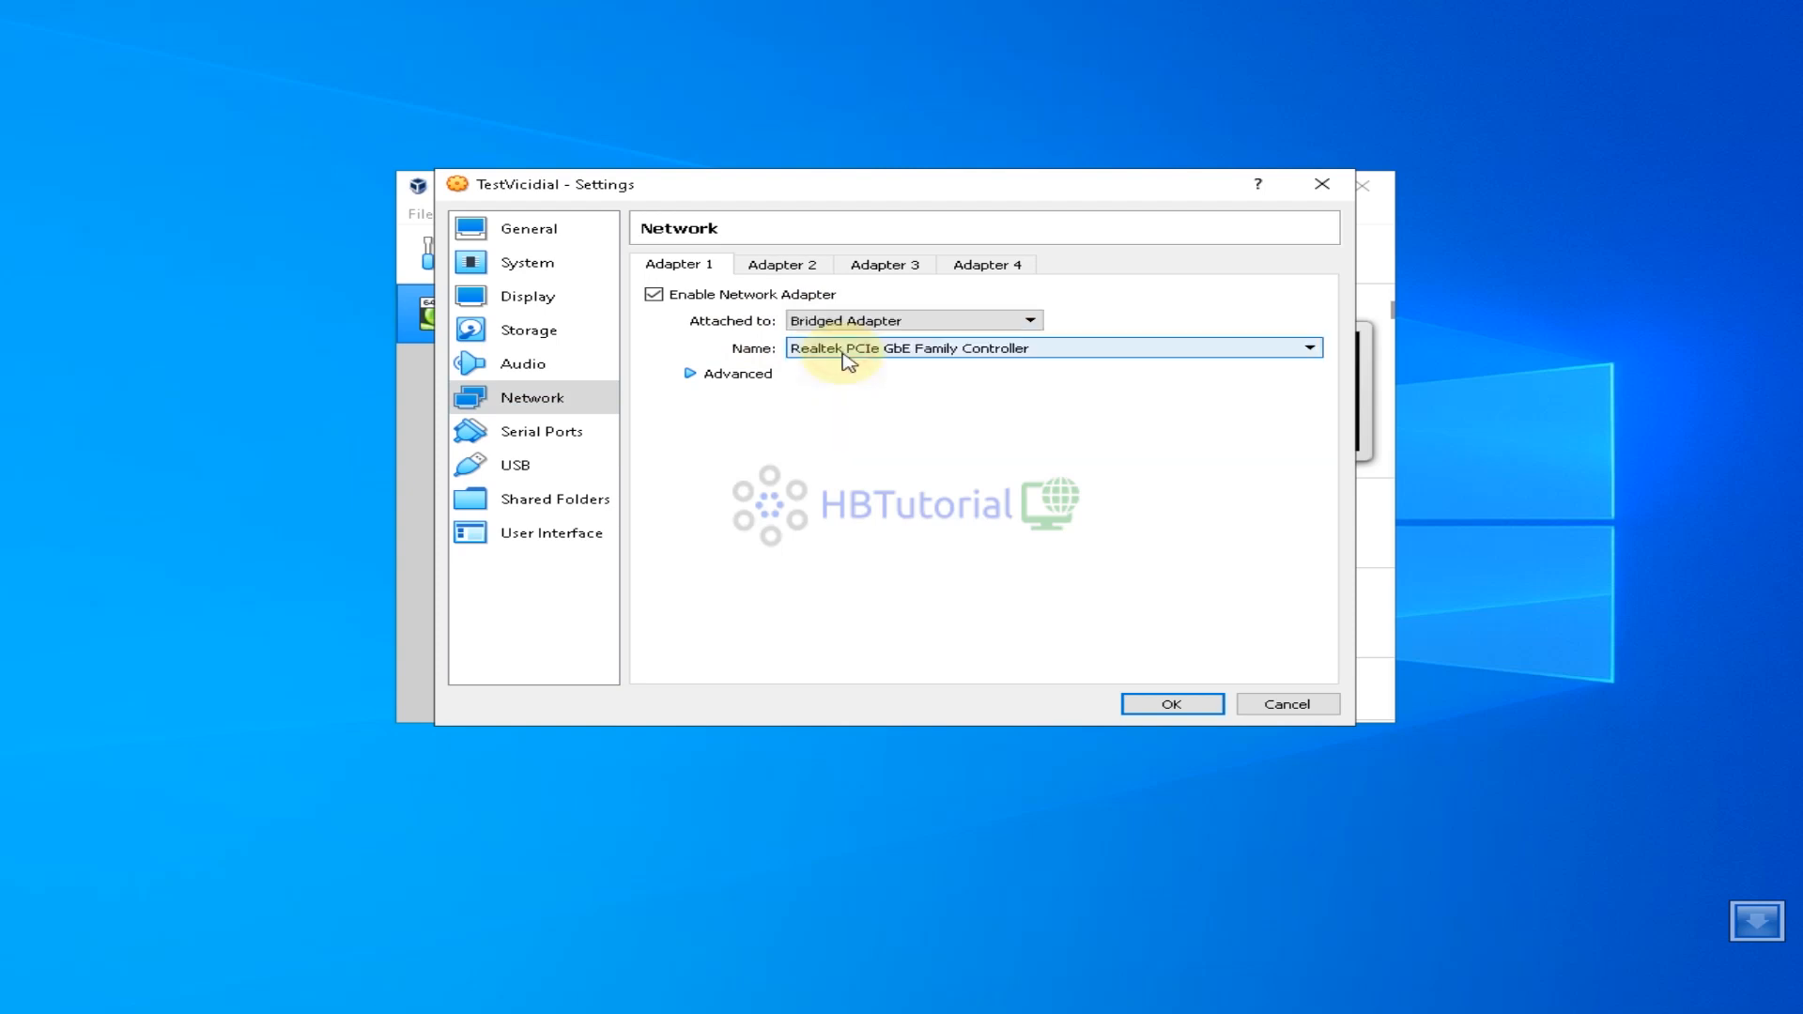
{"action": "left_click", "coordinate": [907, 350]}
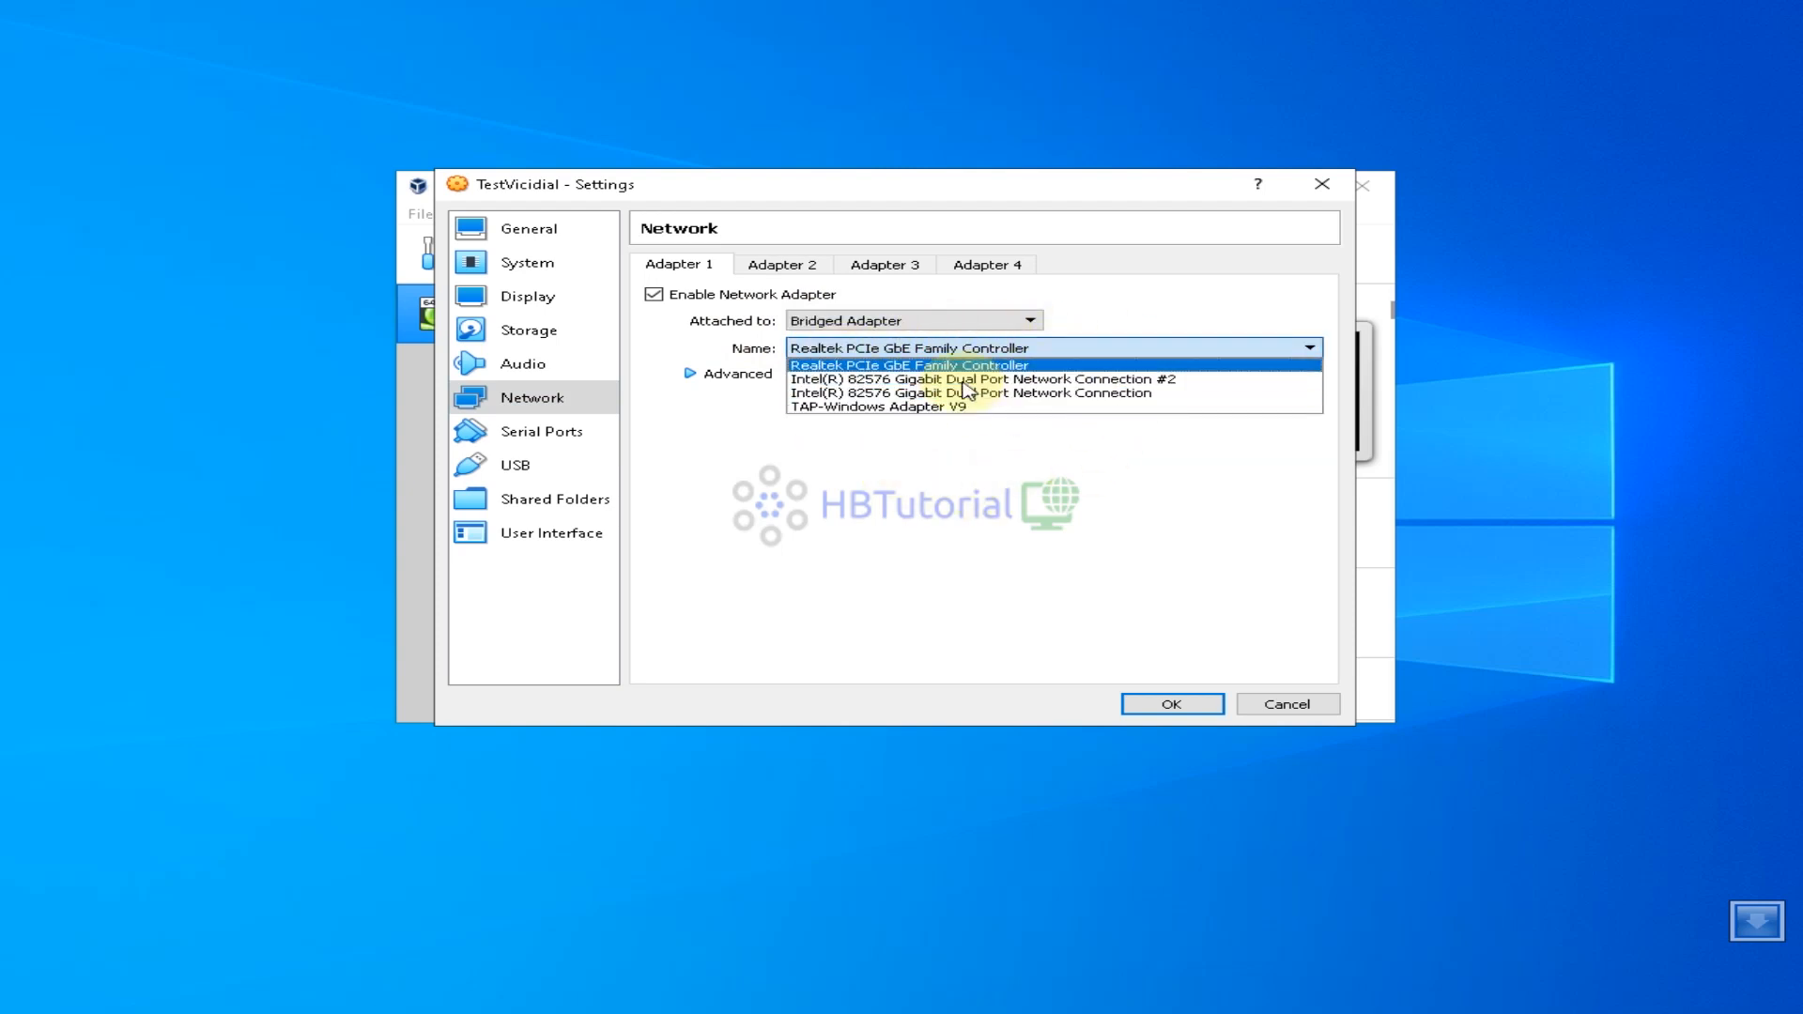
{"action": "left_click", "coordinate": [992, 348]}
Check the host's network settings, reconfirm the Realtek bridged adapter and save with OK
{"action": "right_click", "coordinate": [1679, 1013]}
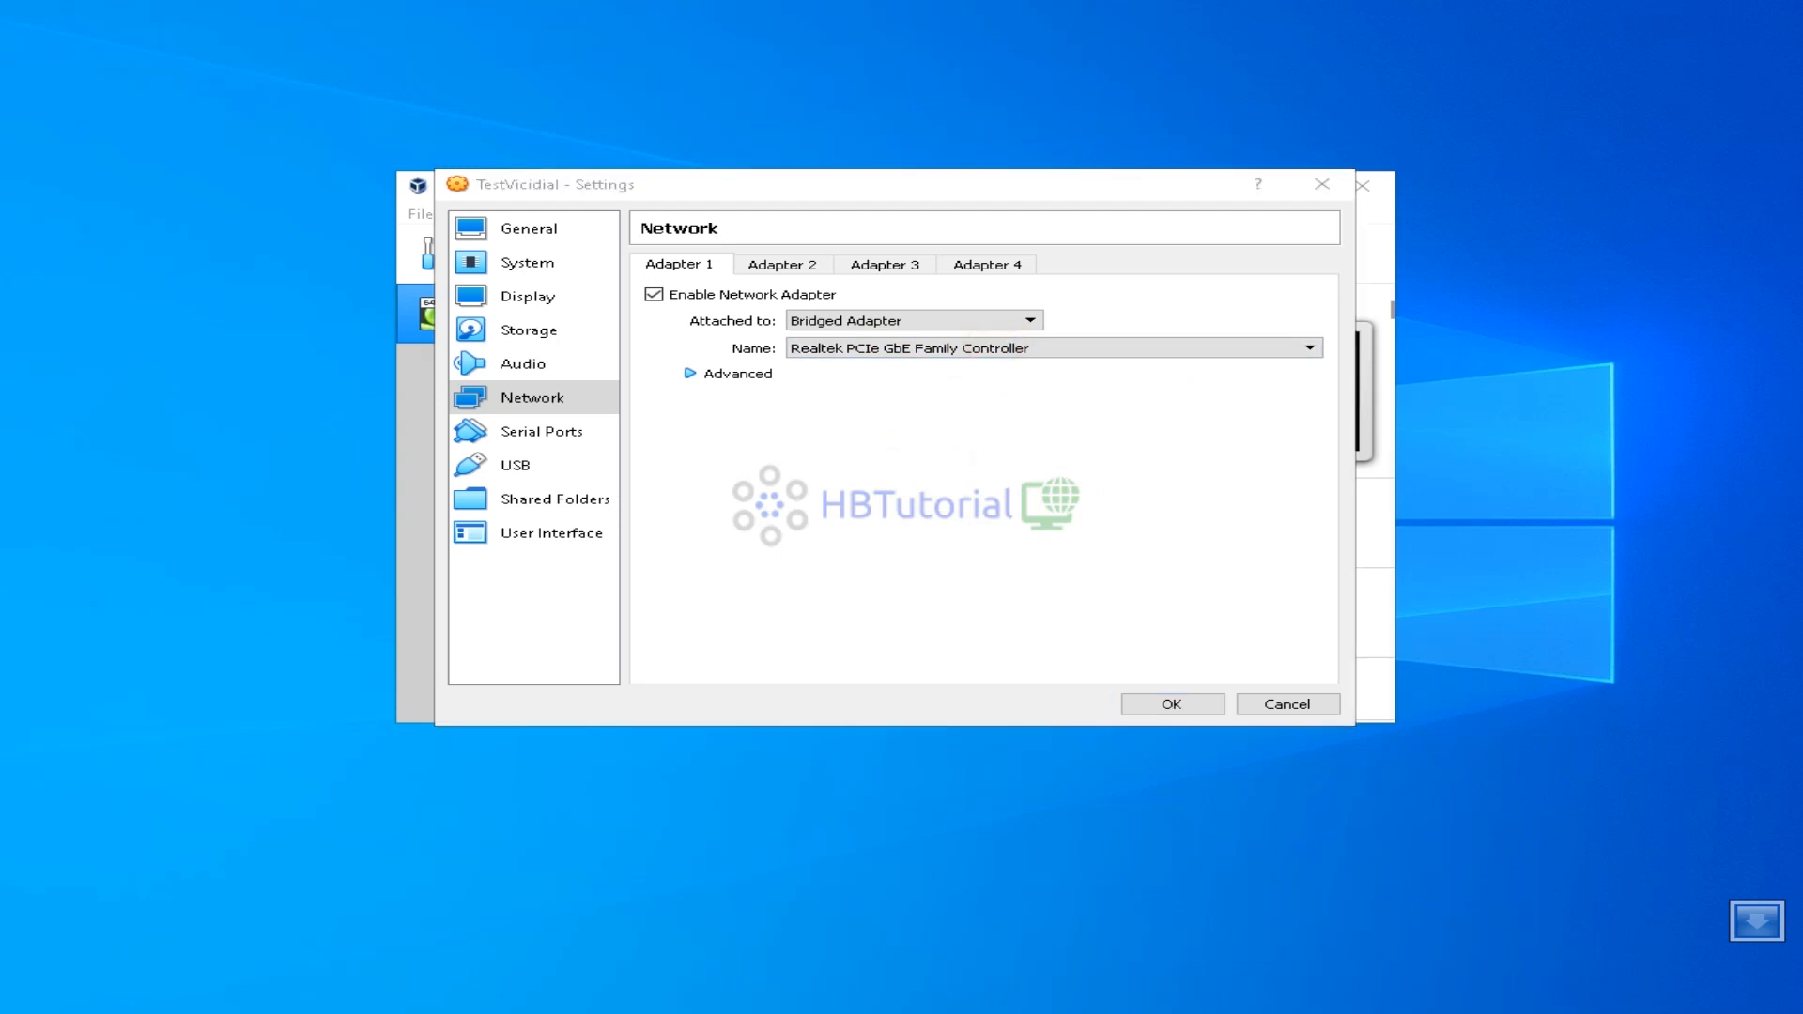
{"action": "left_click", "coordinate": [1595, 1010]}
{"action": "left_click", "coordinate": [916, 349]}
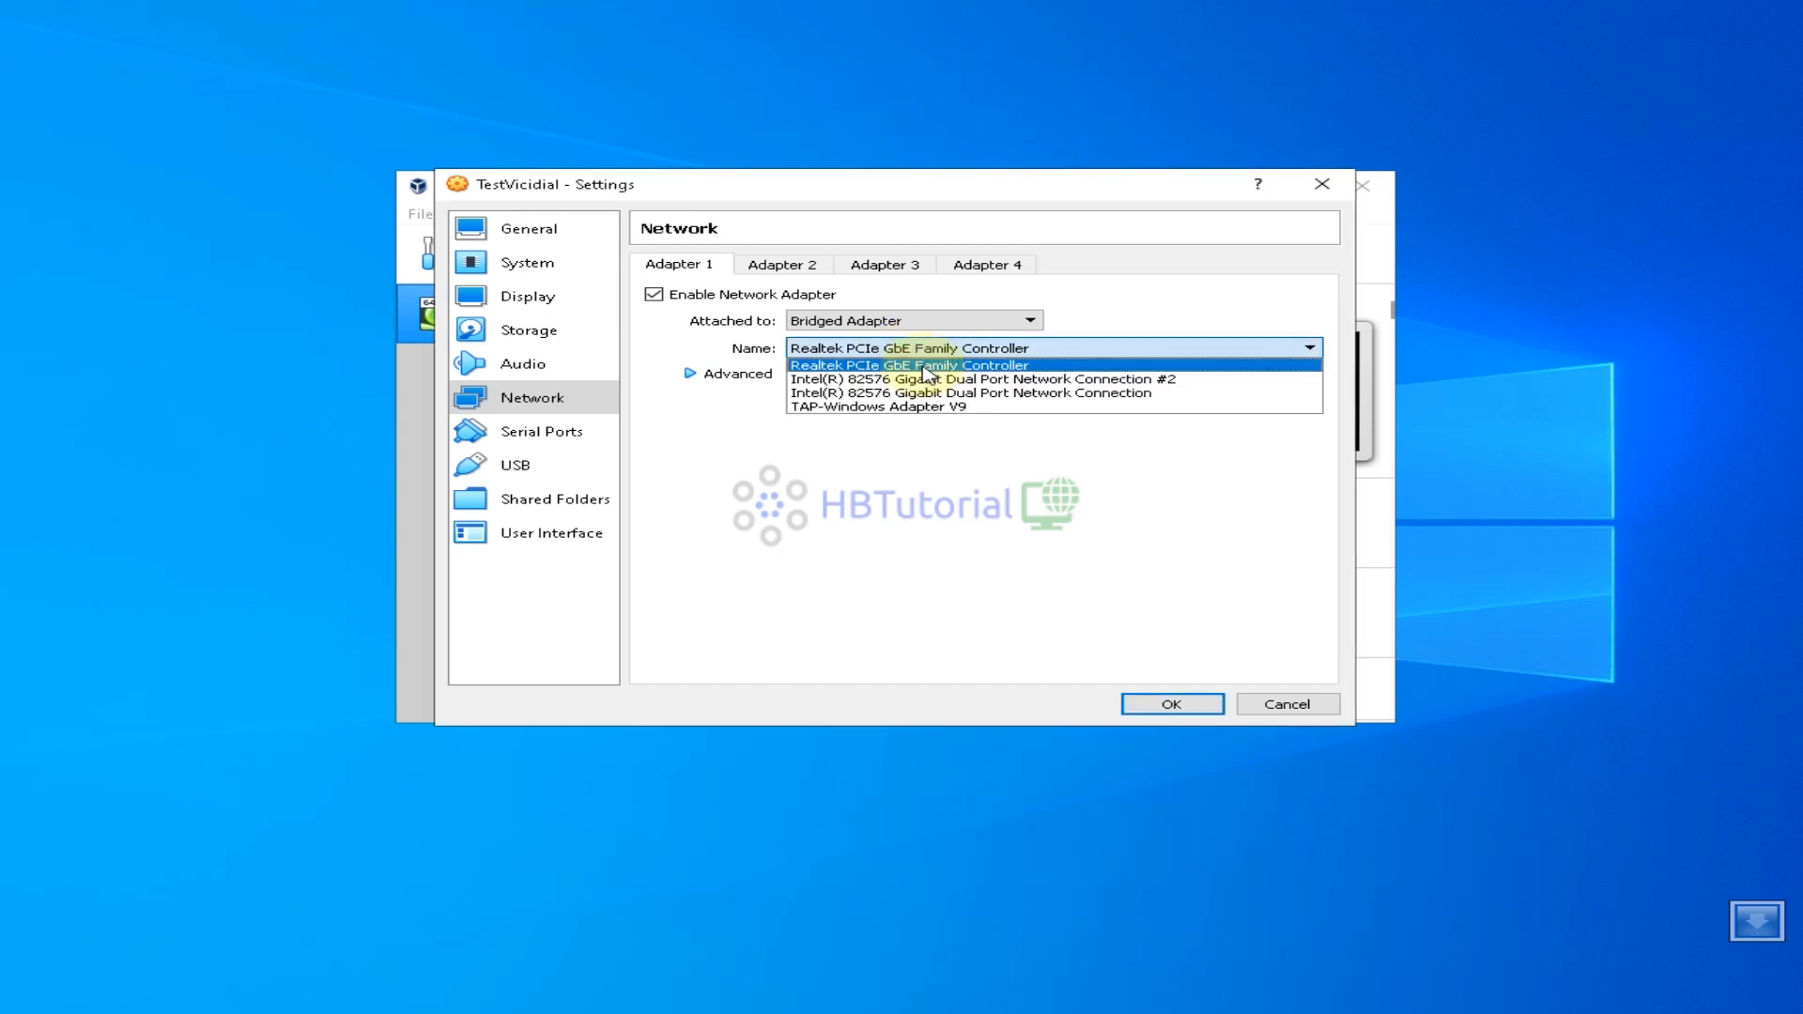
{"action": "left_click", "coordinate": [942, 372]}
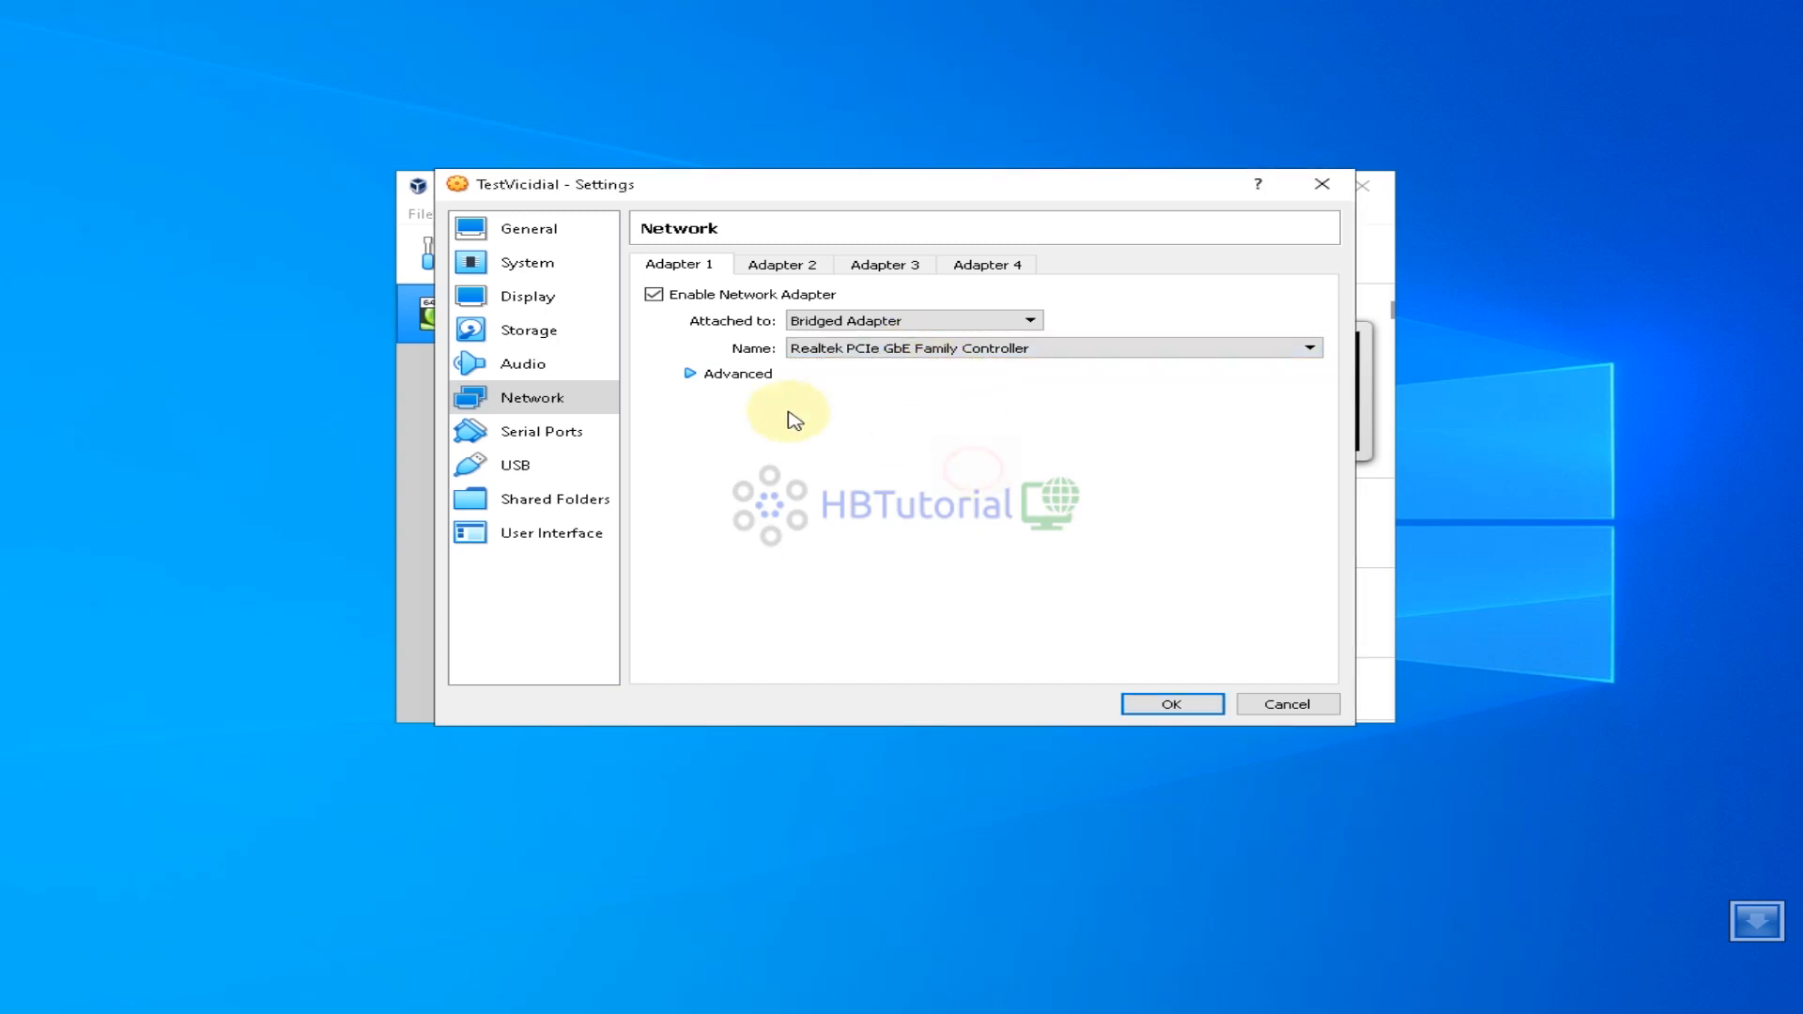
{"action": "left_click", "coordinate": [1165, 710]}
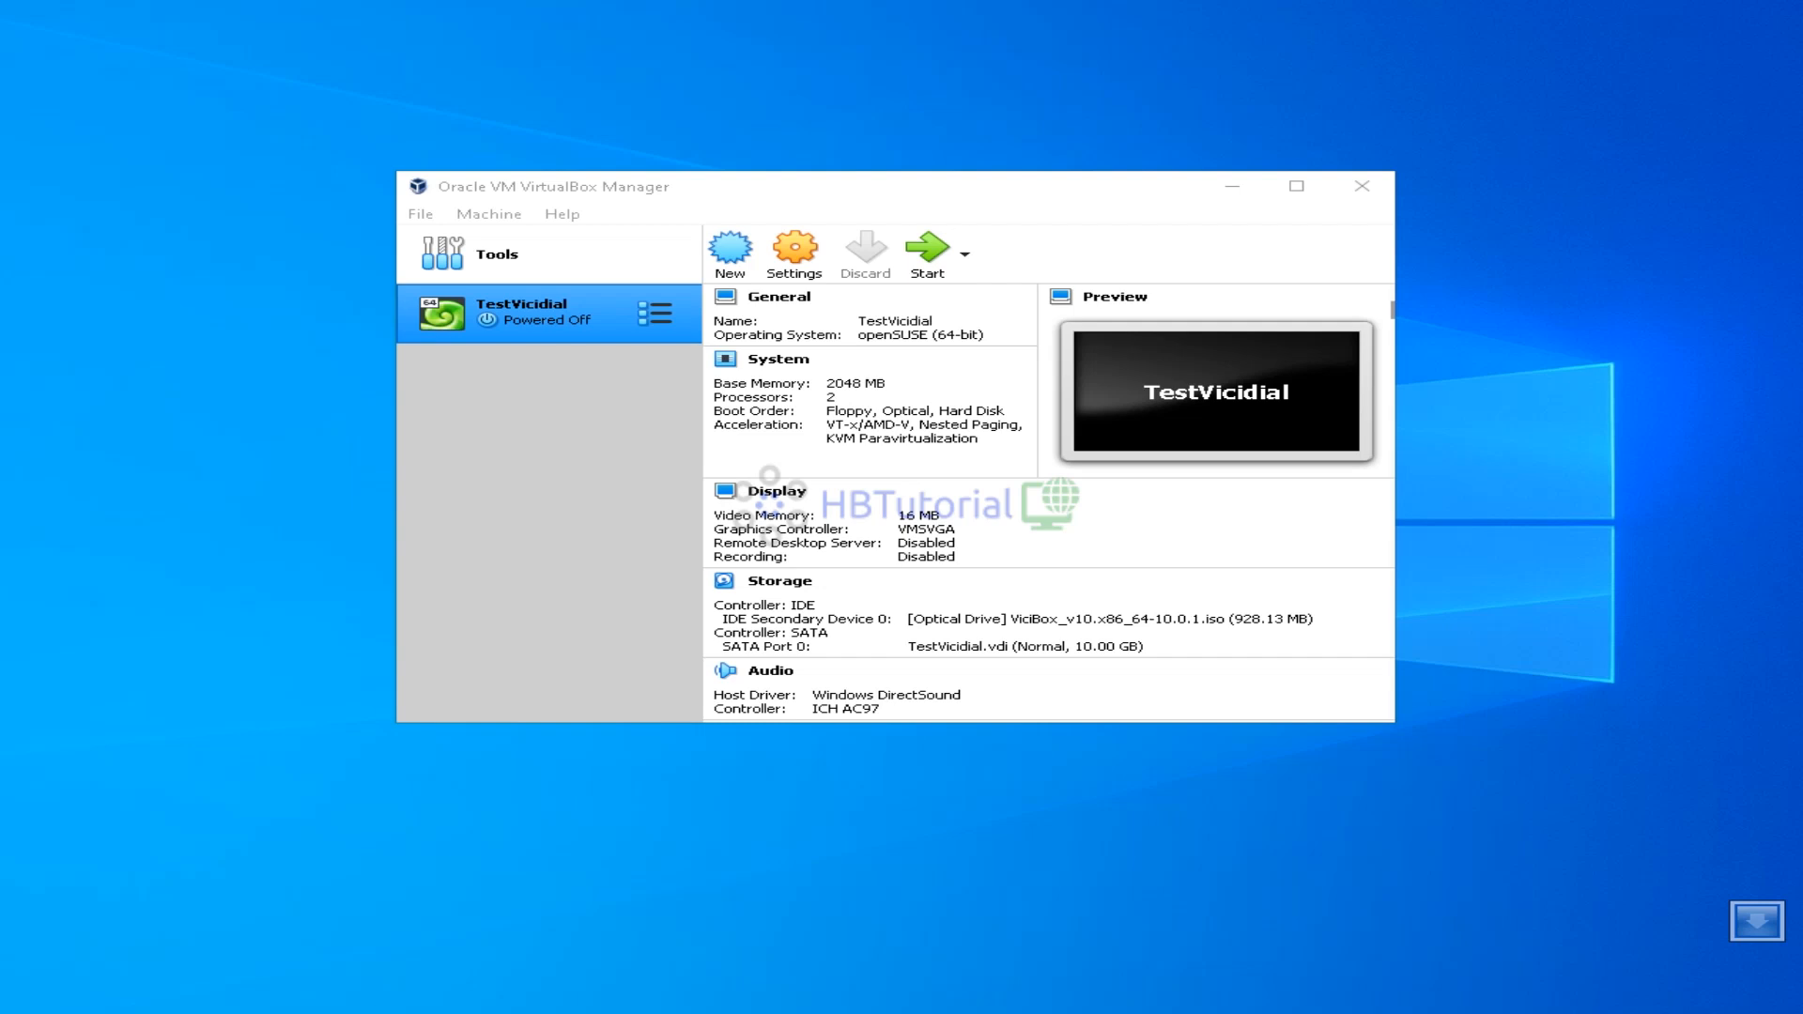
Start TestVicidial, move its window aside and click into the VM display
{"action": "left_click", "coordinate": [928, 259]}
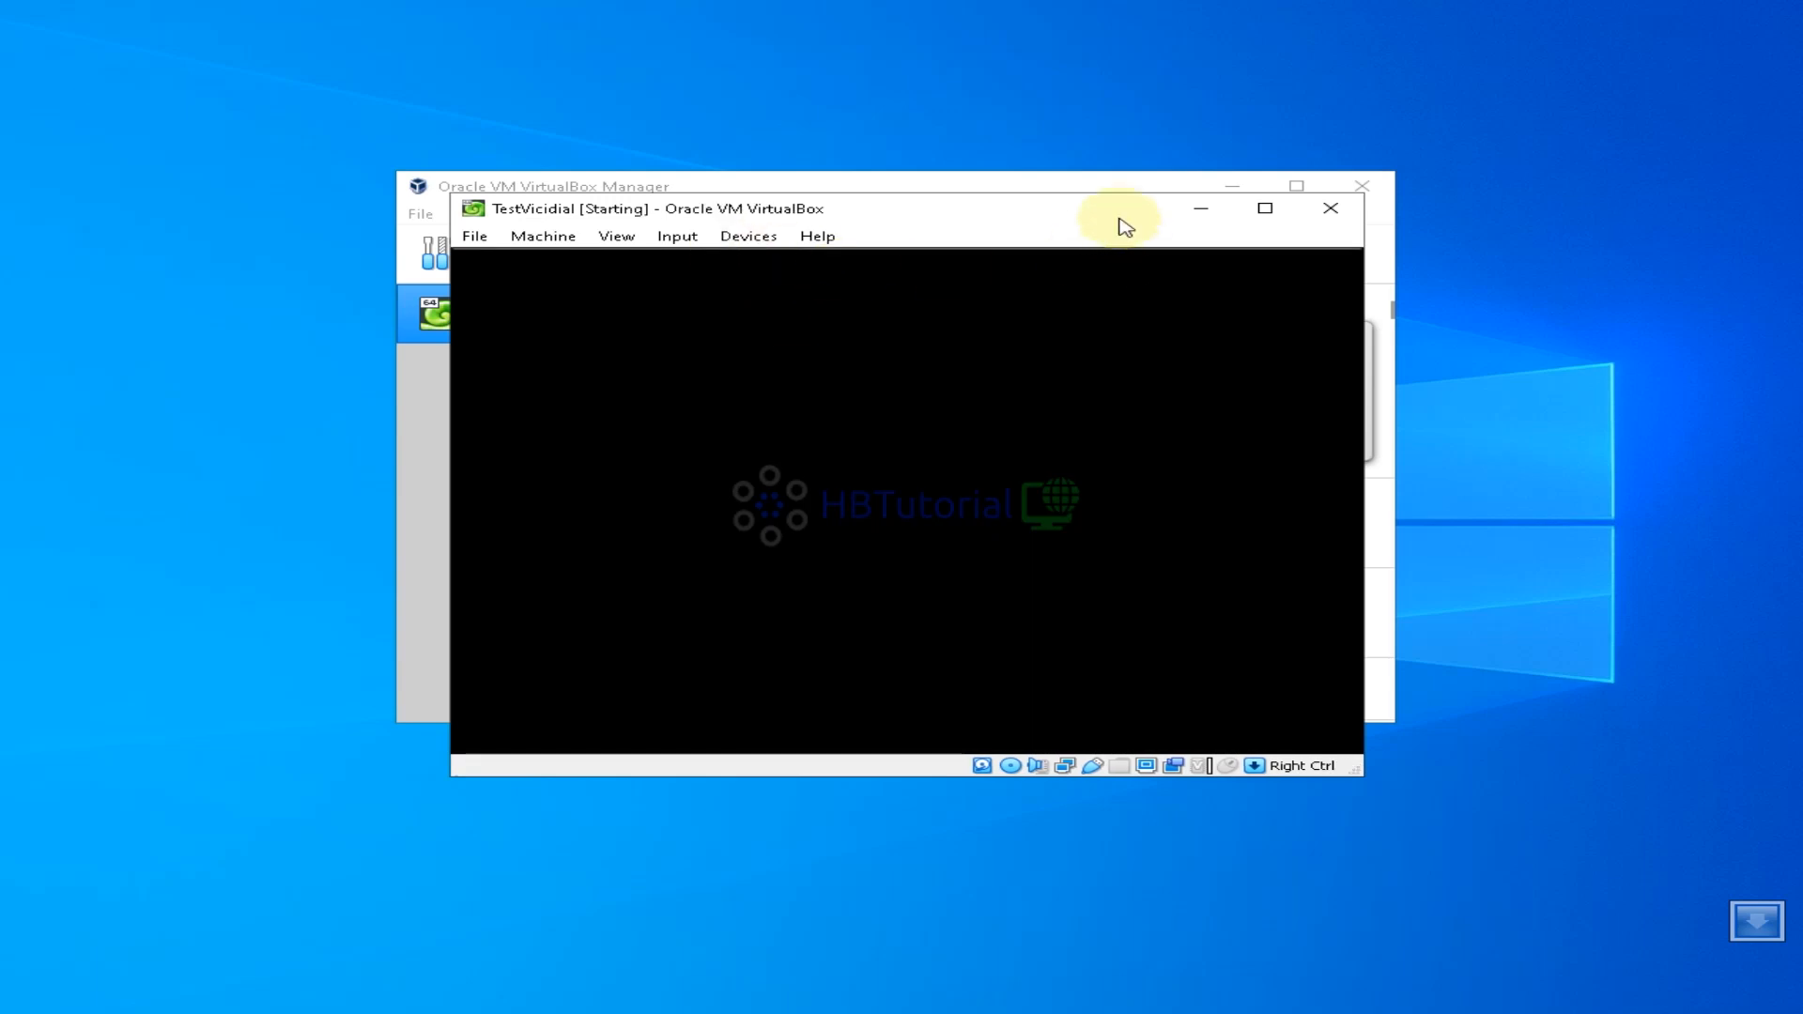
{"action": "left_click_drag", "start_coordinate": [1026, 213], "coordinate": [813, 152]}
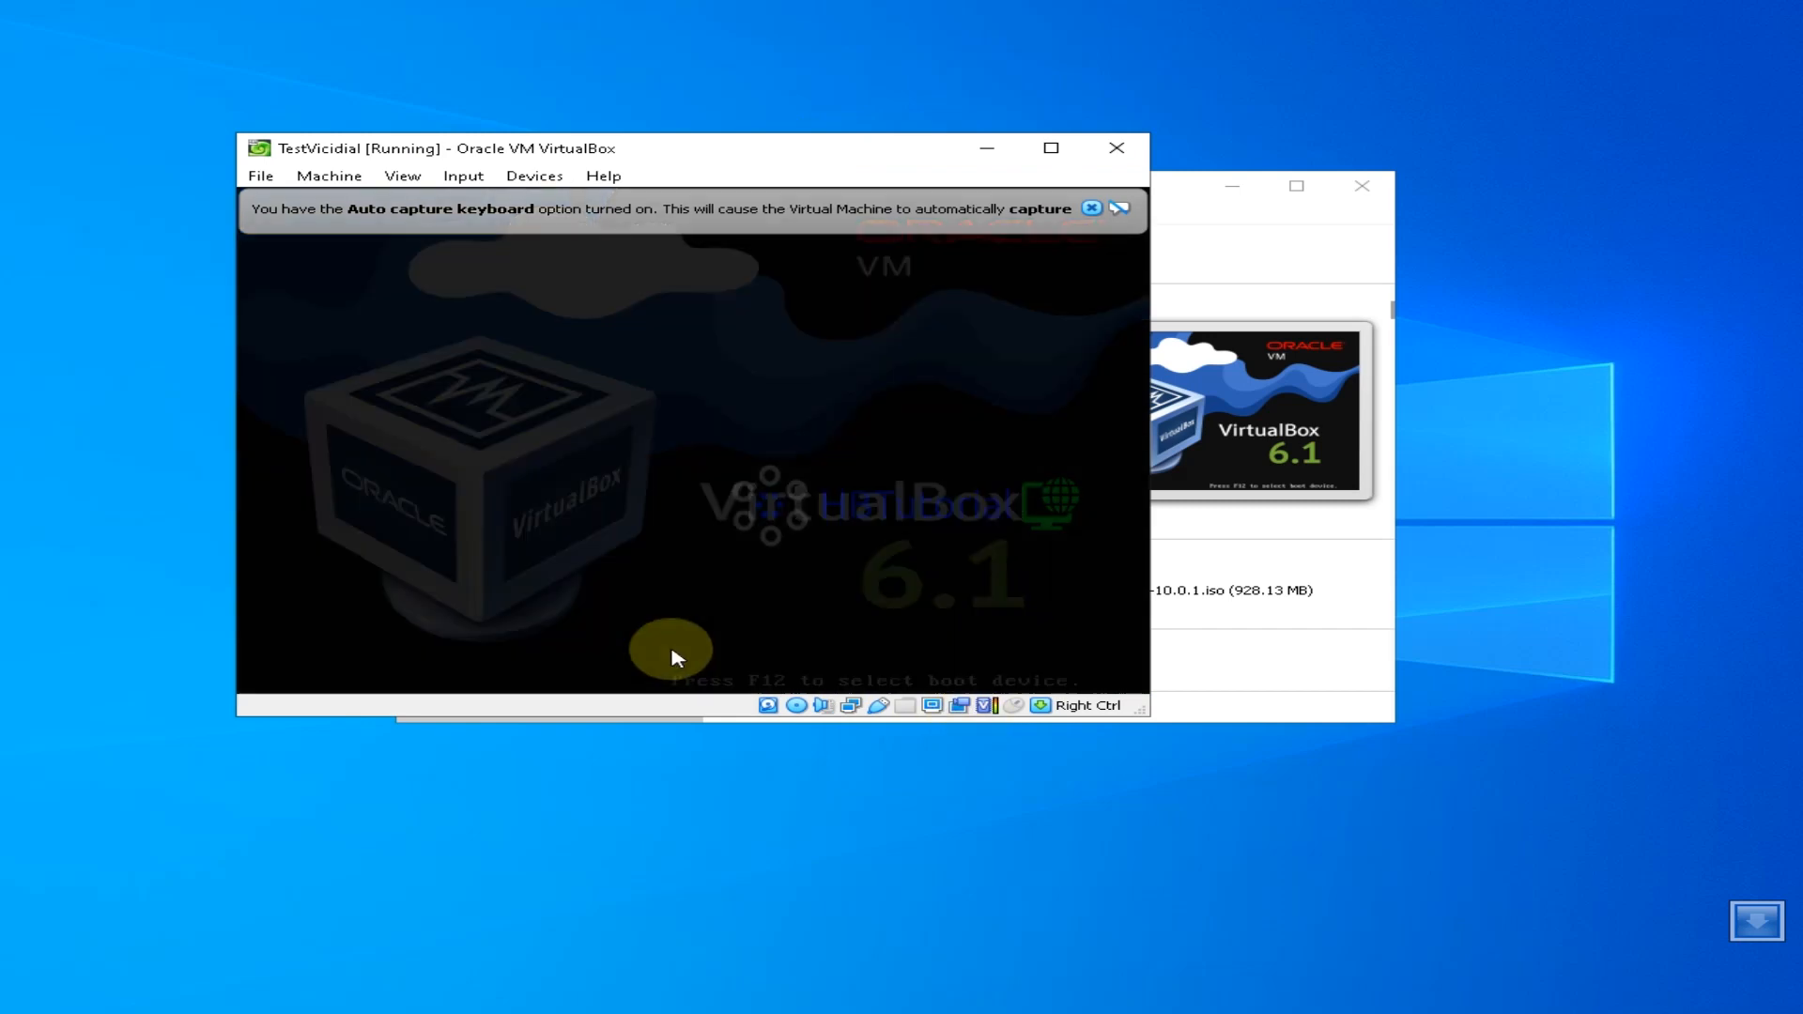
{"action": "left_click", "coordinate": [516, 322]}
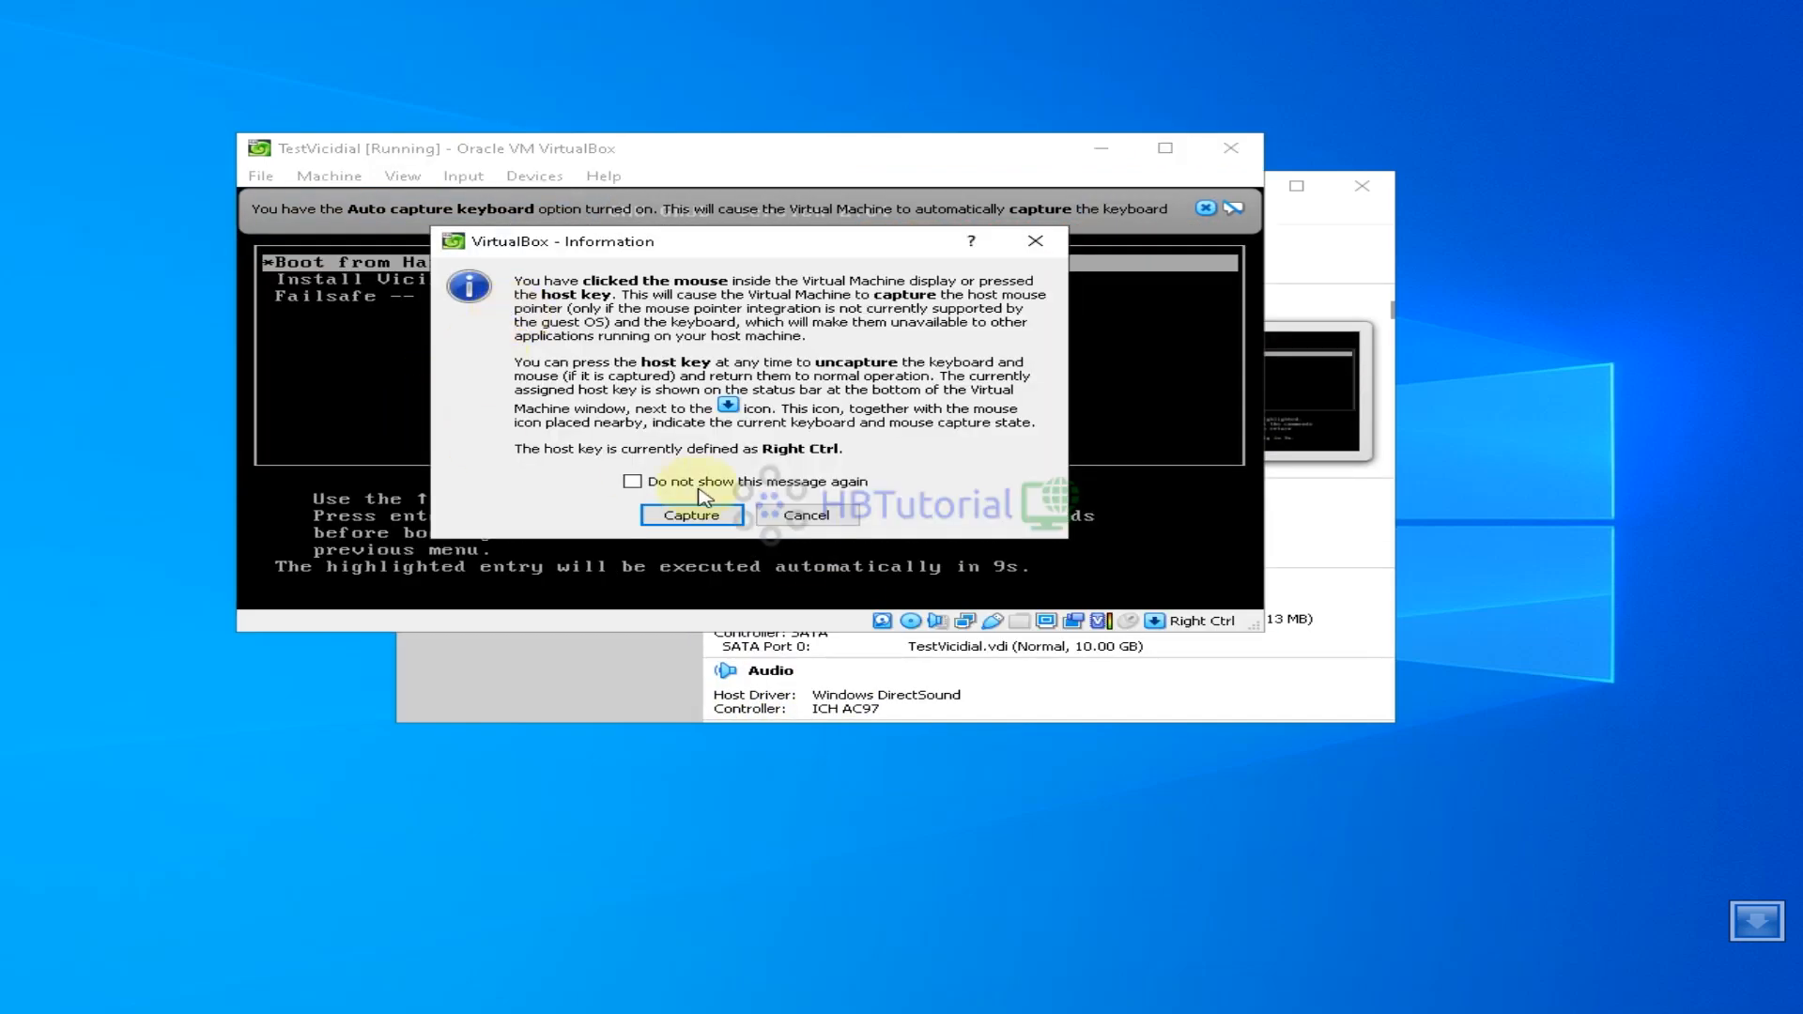
{"action": "left_click", "coordinate": [798, 517]}
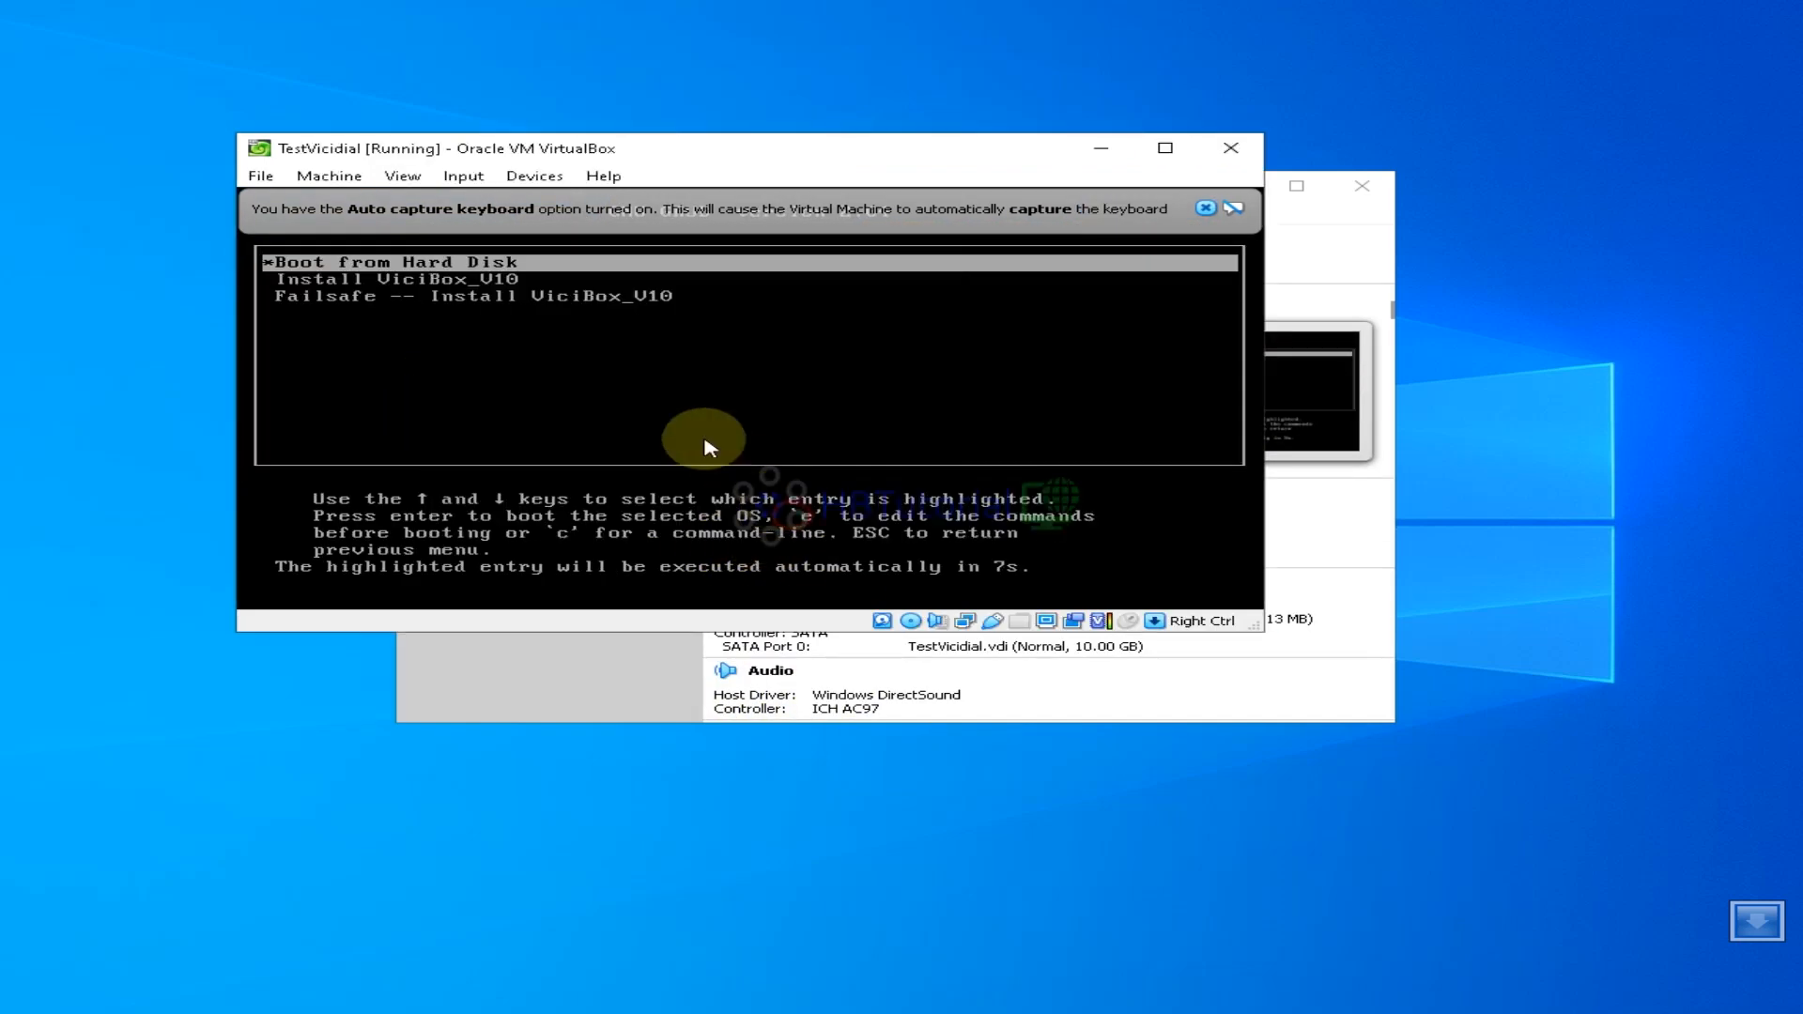
Let the VM capture the mouse after releasing it with Right Ctrl, keeping the capture notice enabled
{"action": "left_click", "coordinate": [514, 322]}
{"action": "left_click", "coordinate": [717, 516]}
{"action": "key", "text": "Control_R"}
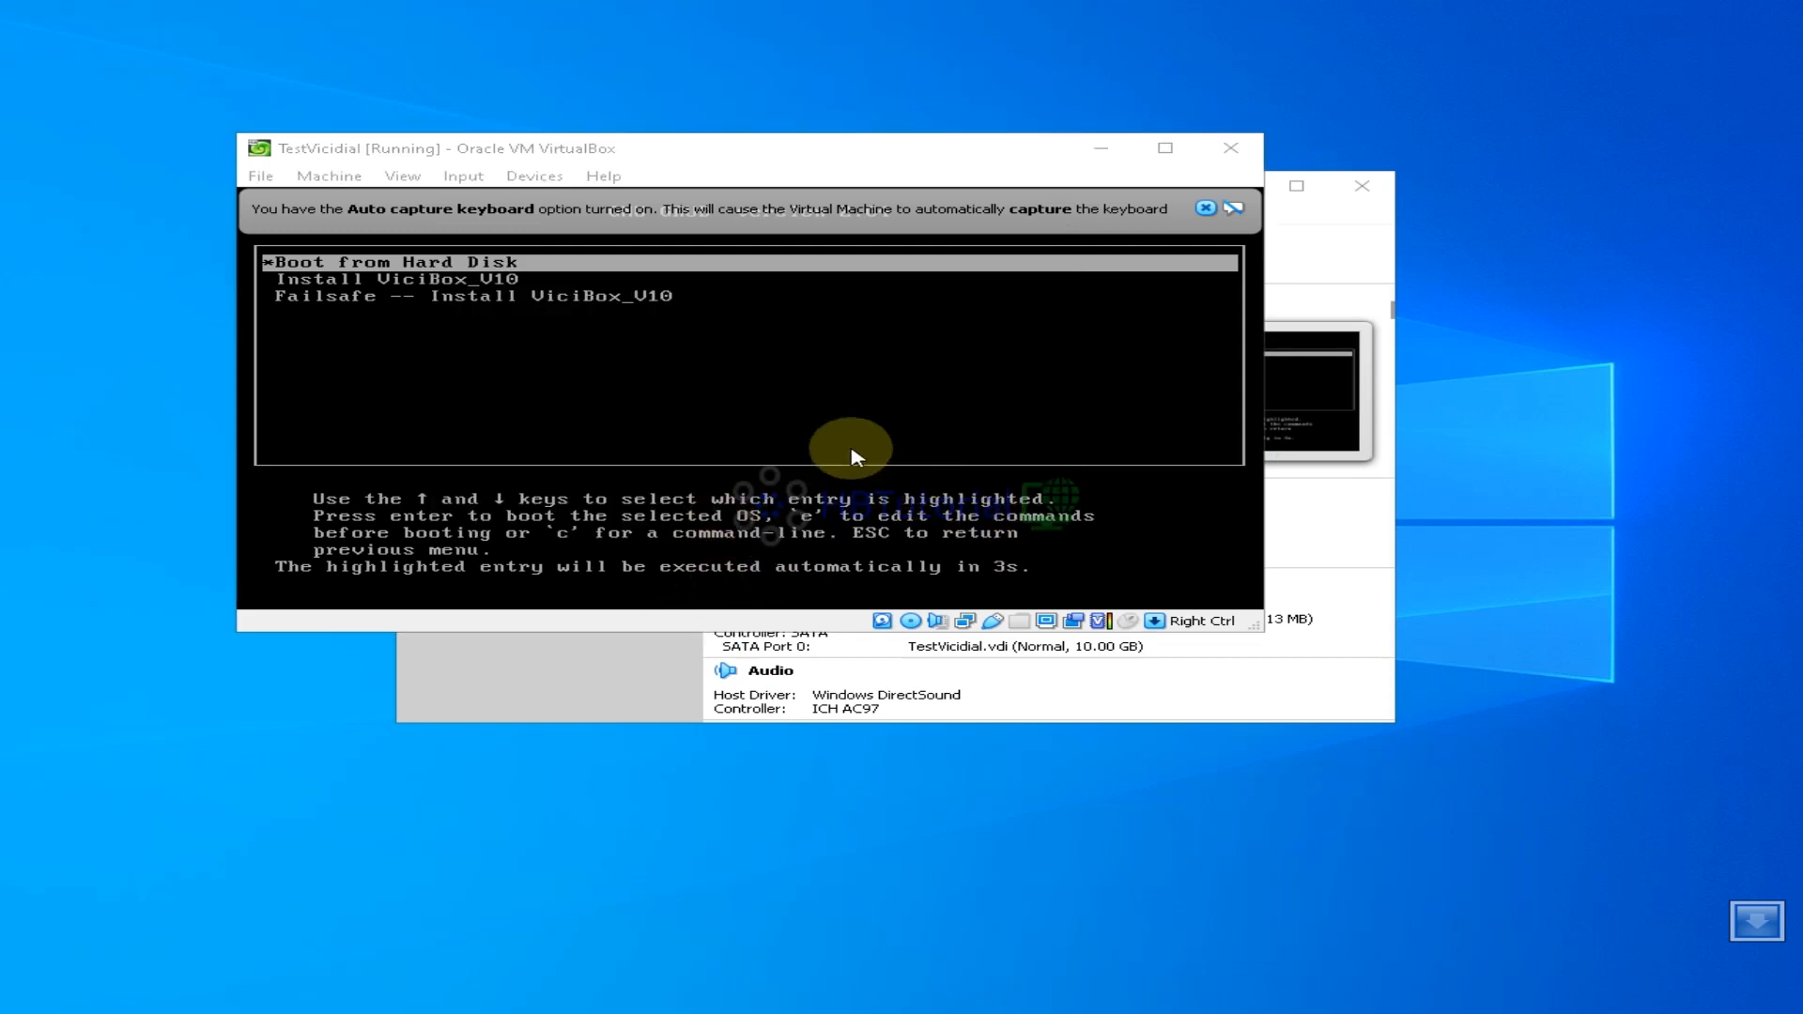
{"action": "left_click", "coordinate": [753, 344]}
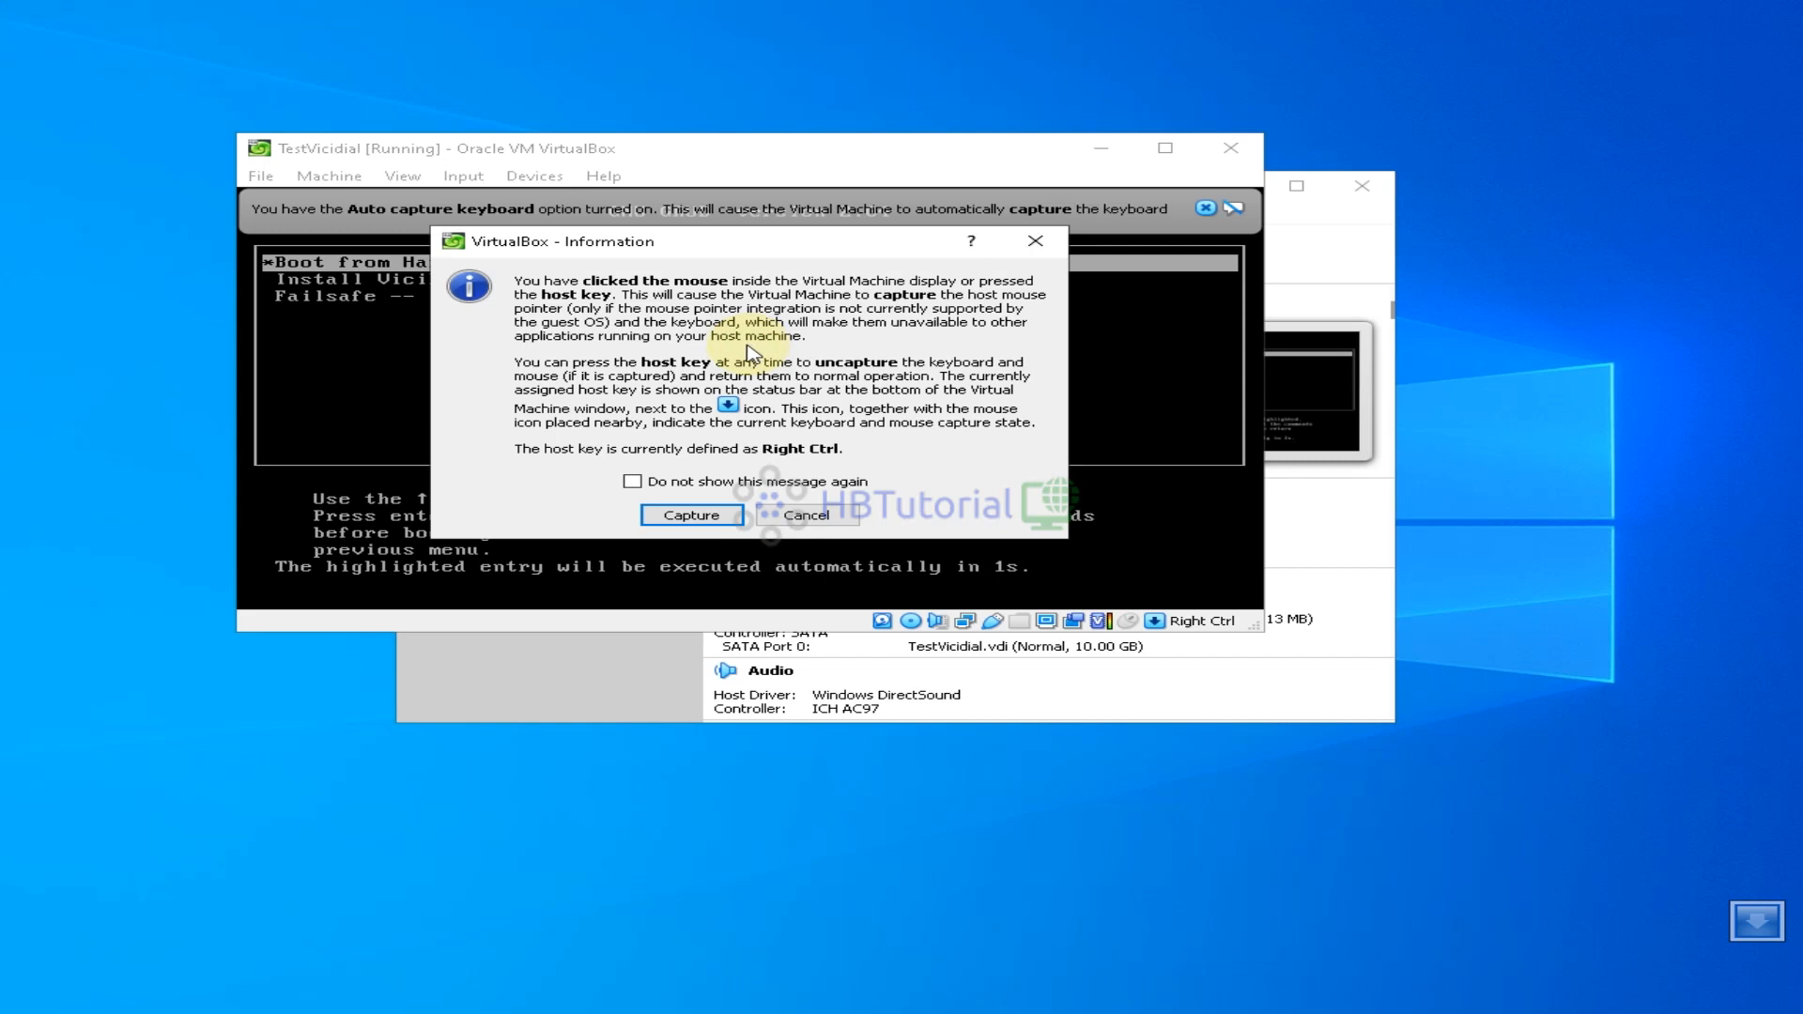
{"action": "left_click", "coordinate": [632, 481]}
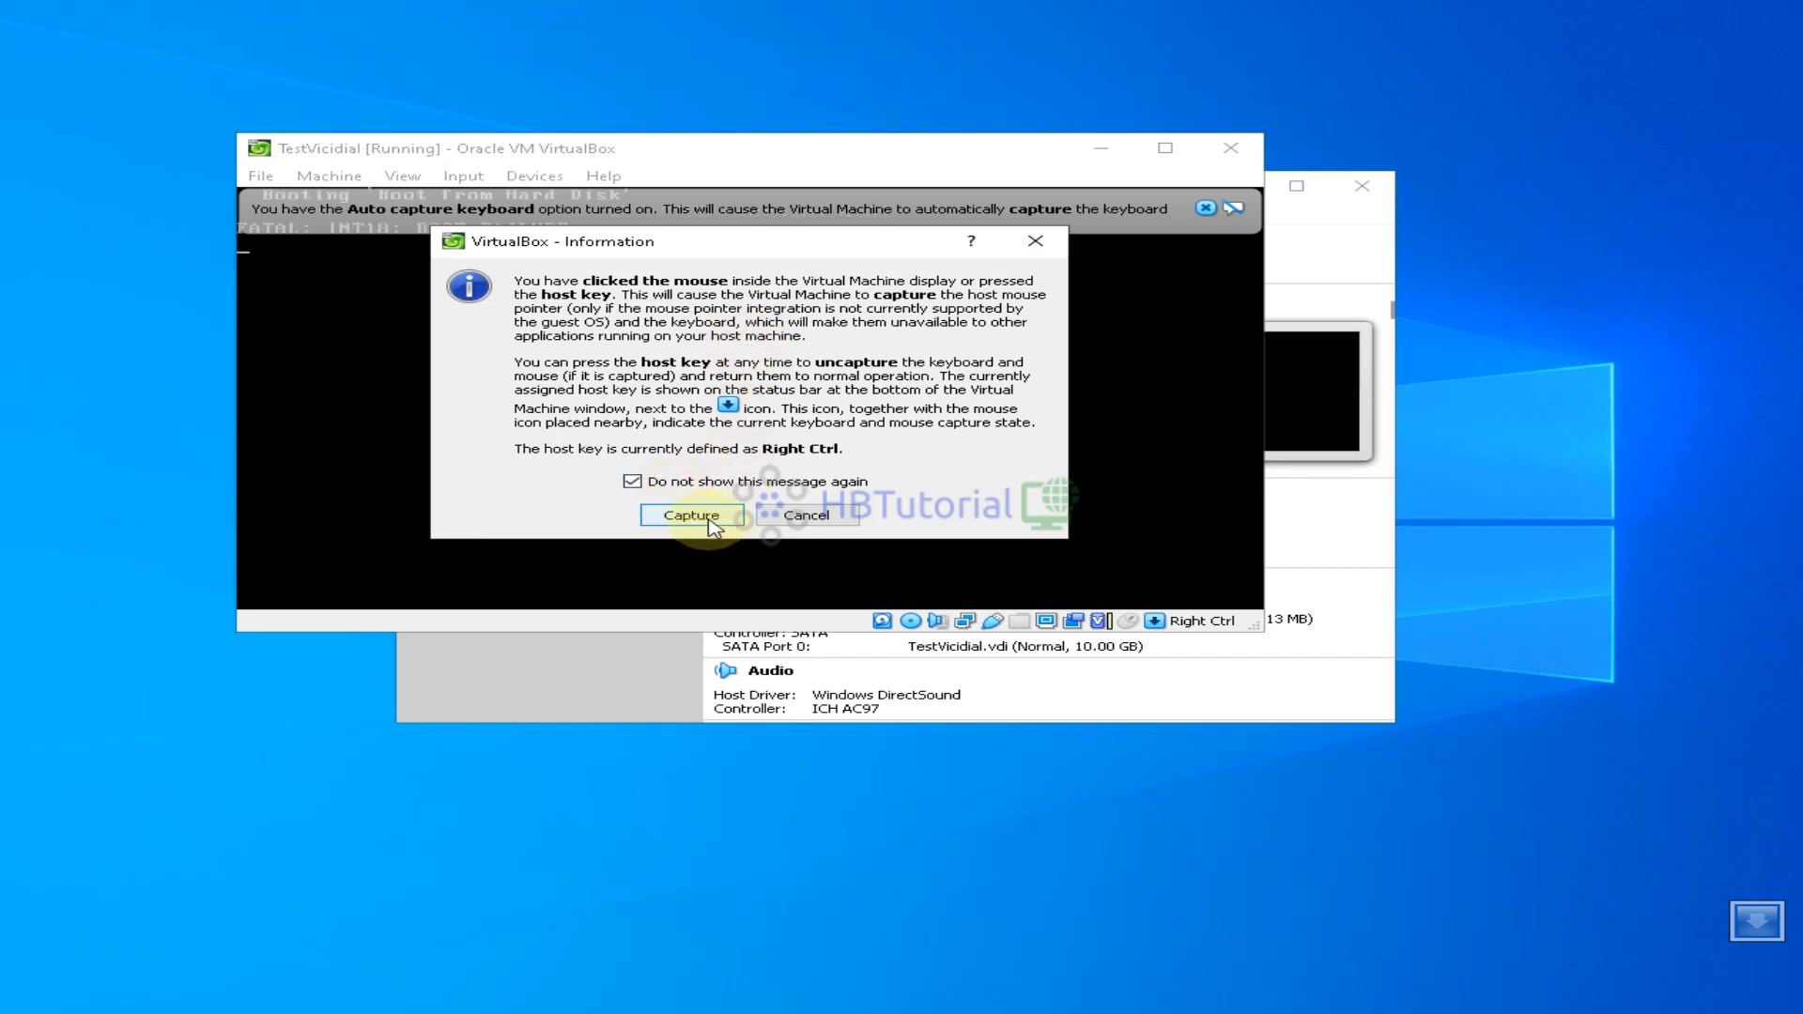
{"action": "left_click", "coordinate": [632, 481]}
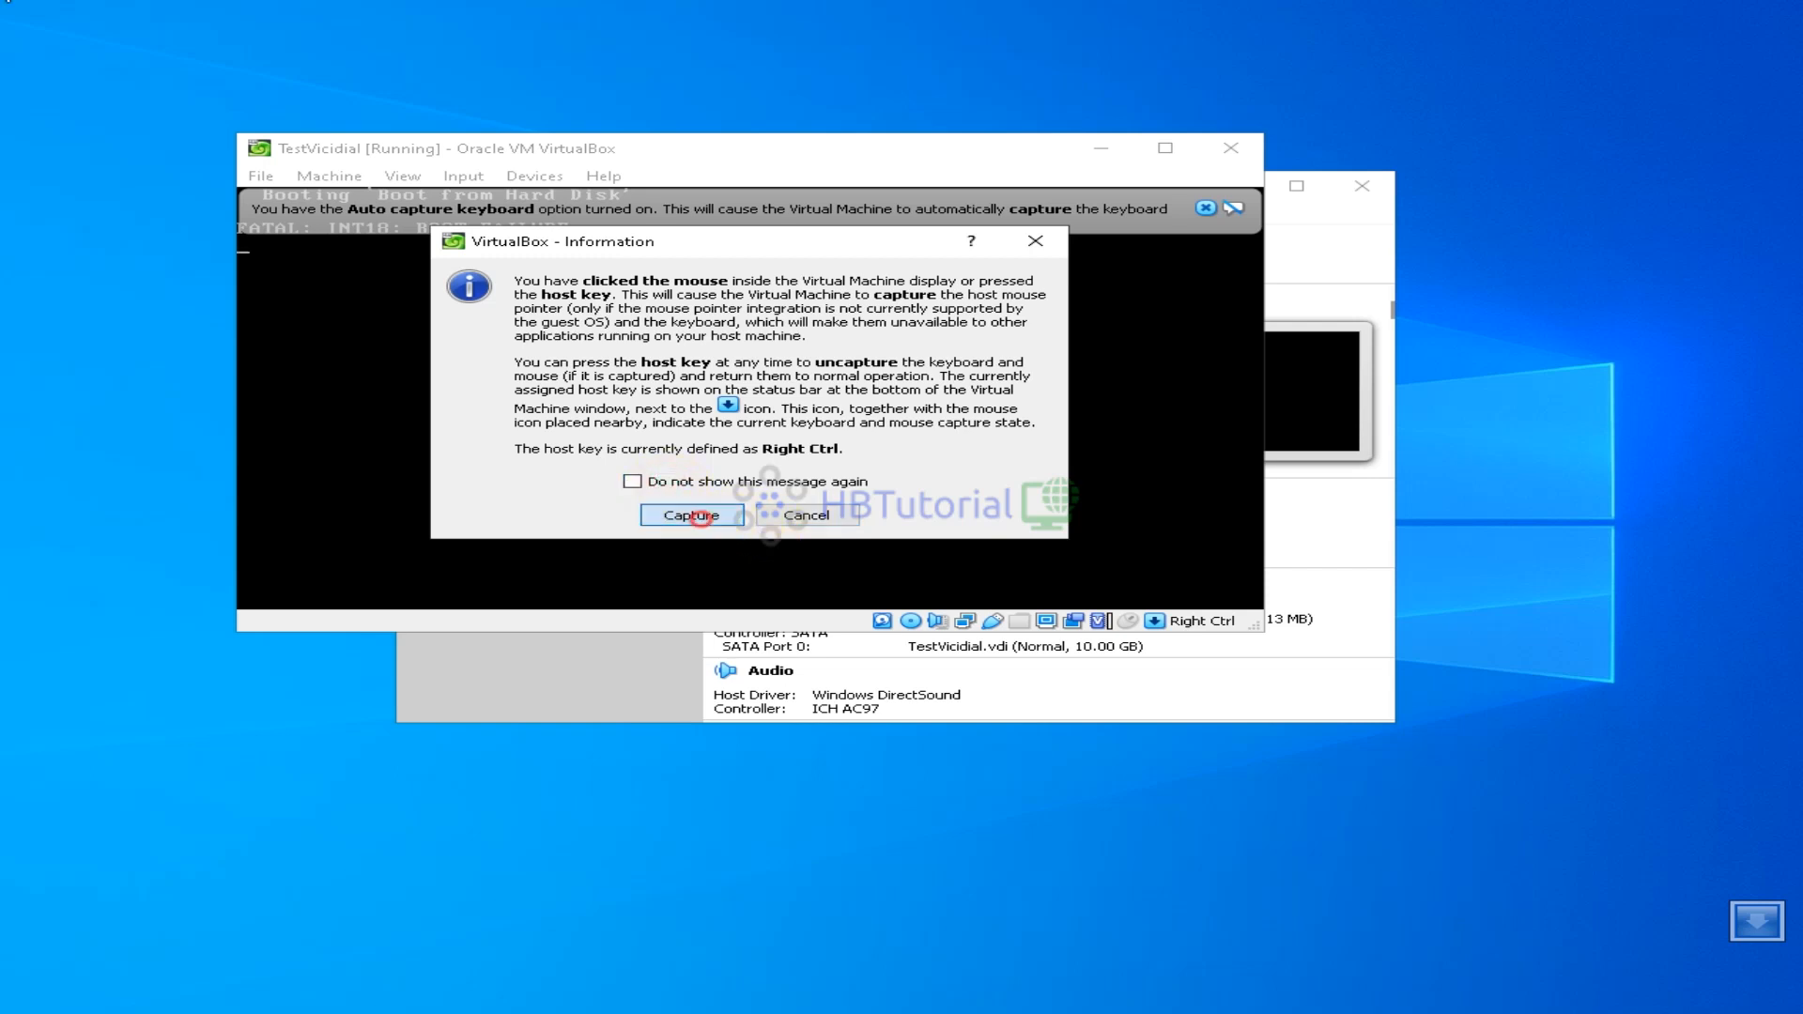
{"action": "left_click", "coordinate": [695, 515]}
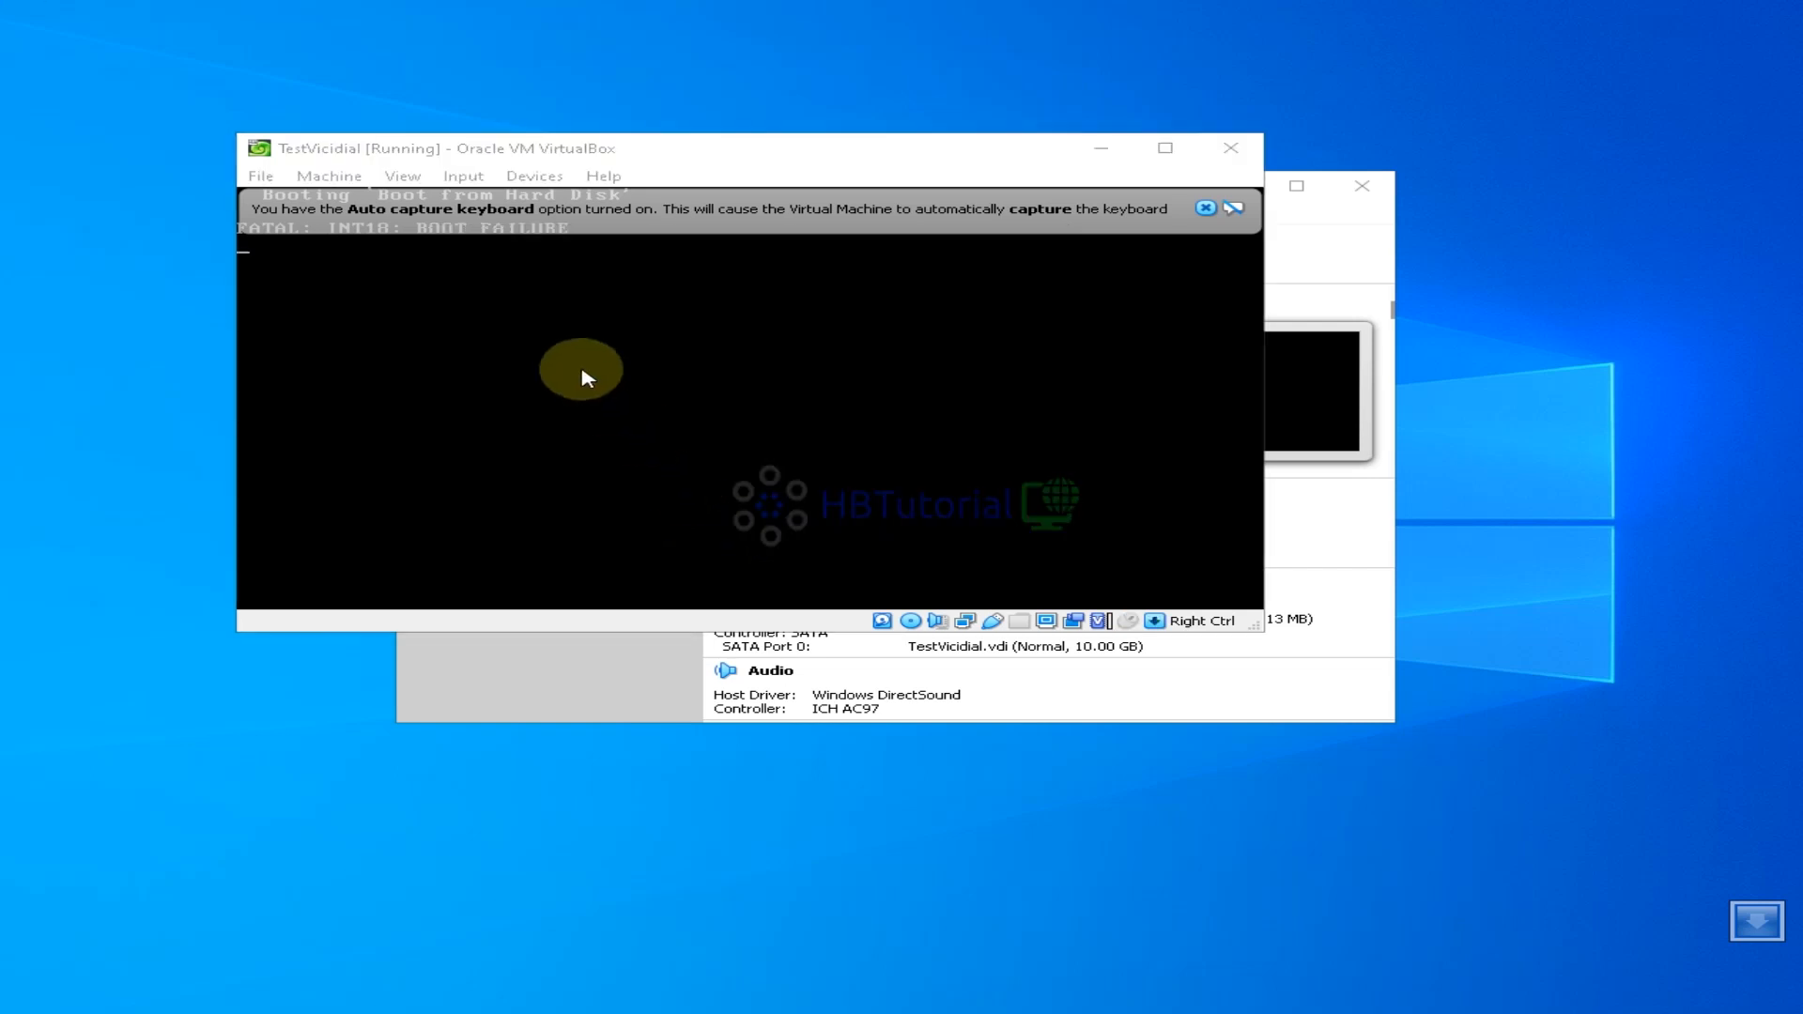
{"action": "left_click", "coordinate": [590, 375]}
{"action": "left_click", "coordinate": [733, 520]}
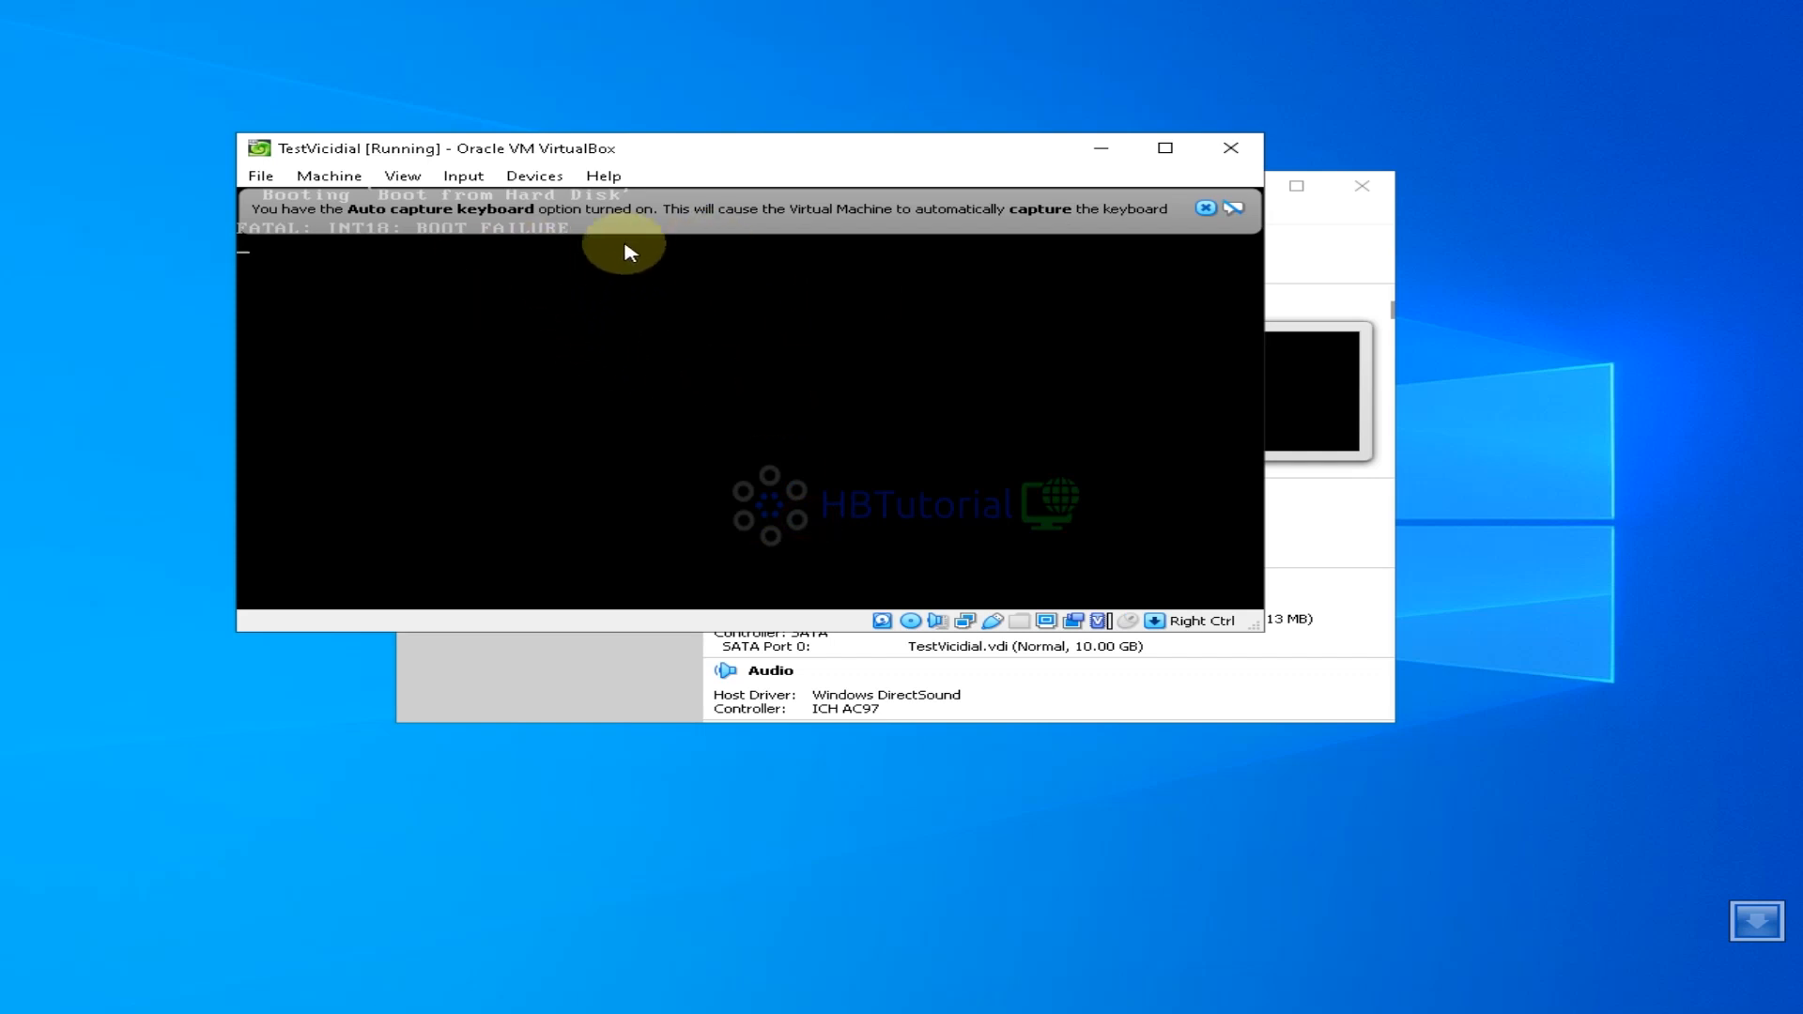
Reset the VM, capture its input and halt the boot menu countdown on Install ViciBox_V10
{"action": "left_click", "coordinate": [259, 177]}
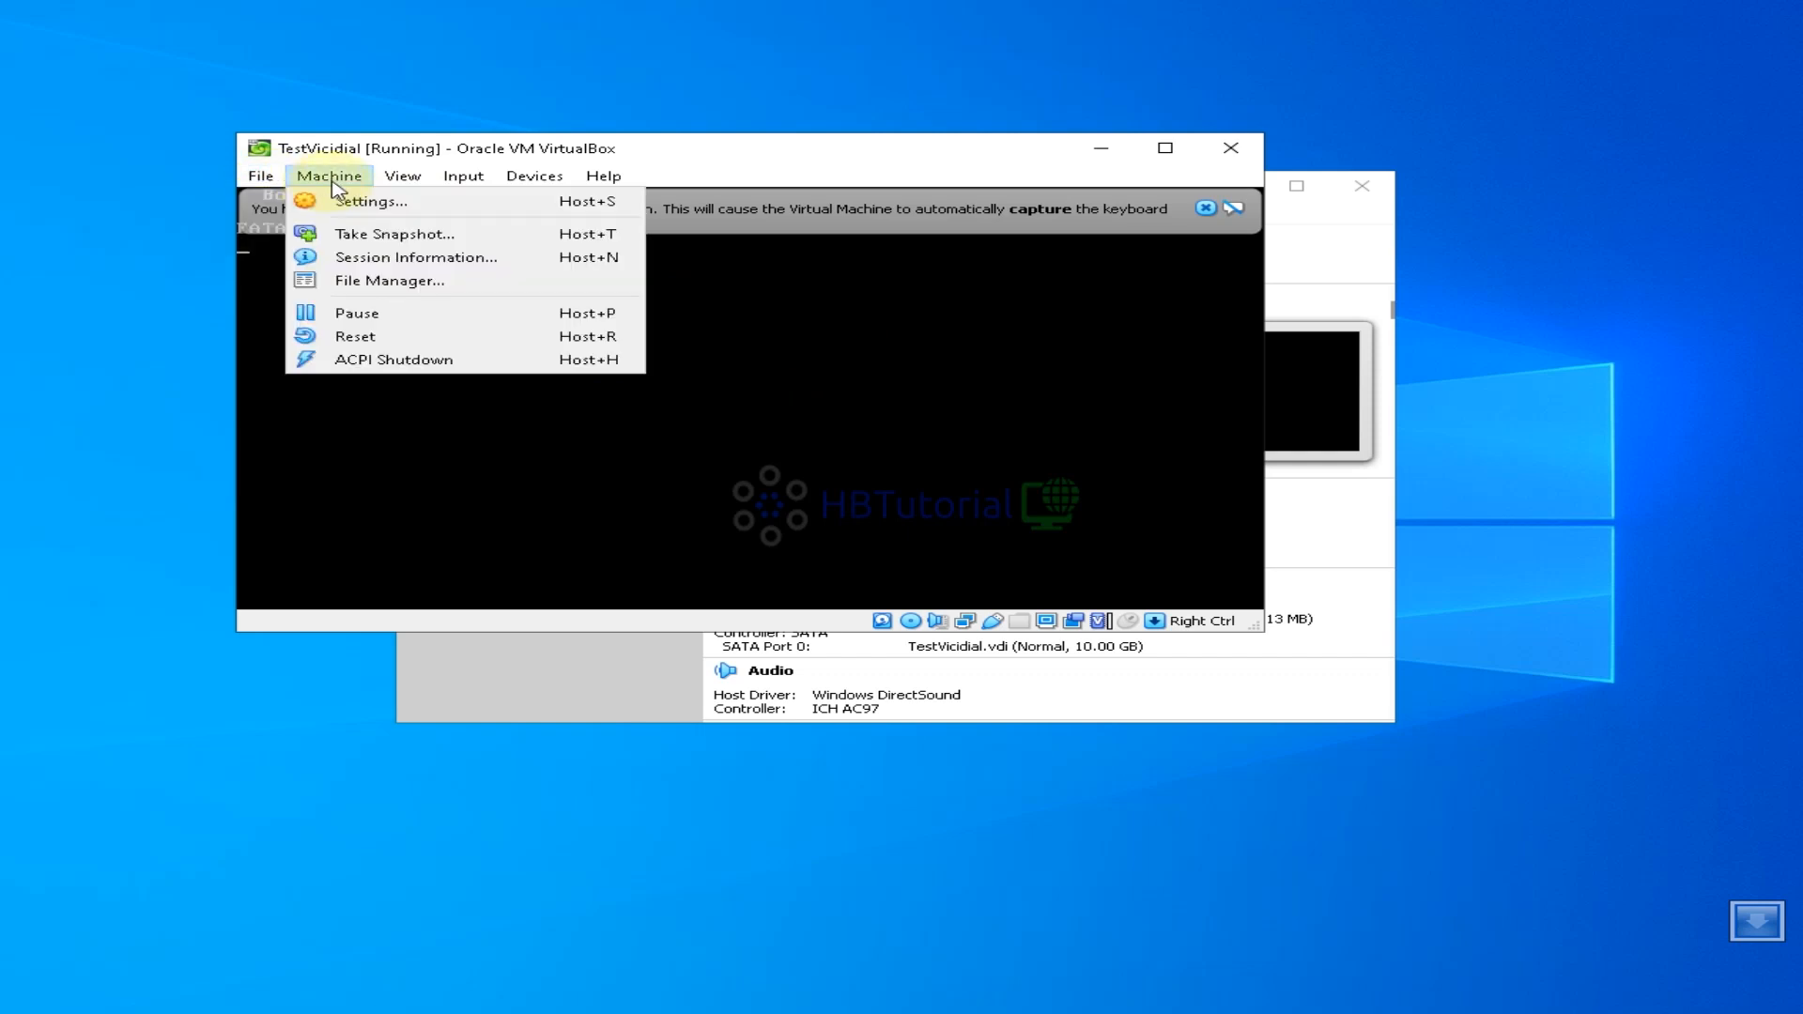
{"action": "left_click", "coordinate": [371, 336]}
{"action": "left_click", "coordinate": [692, 471]}
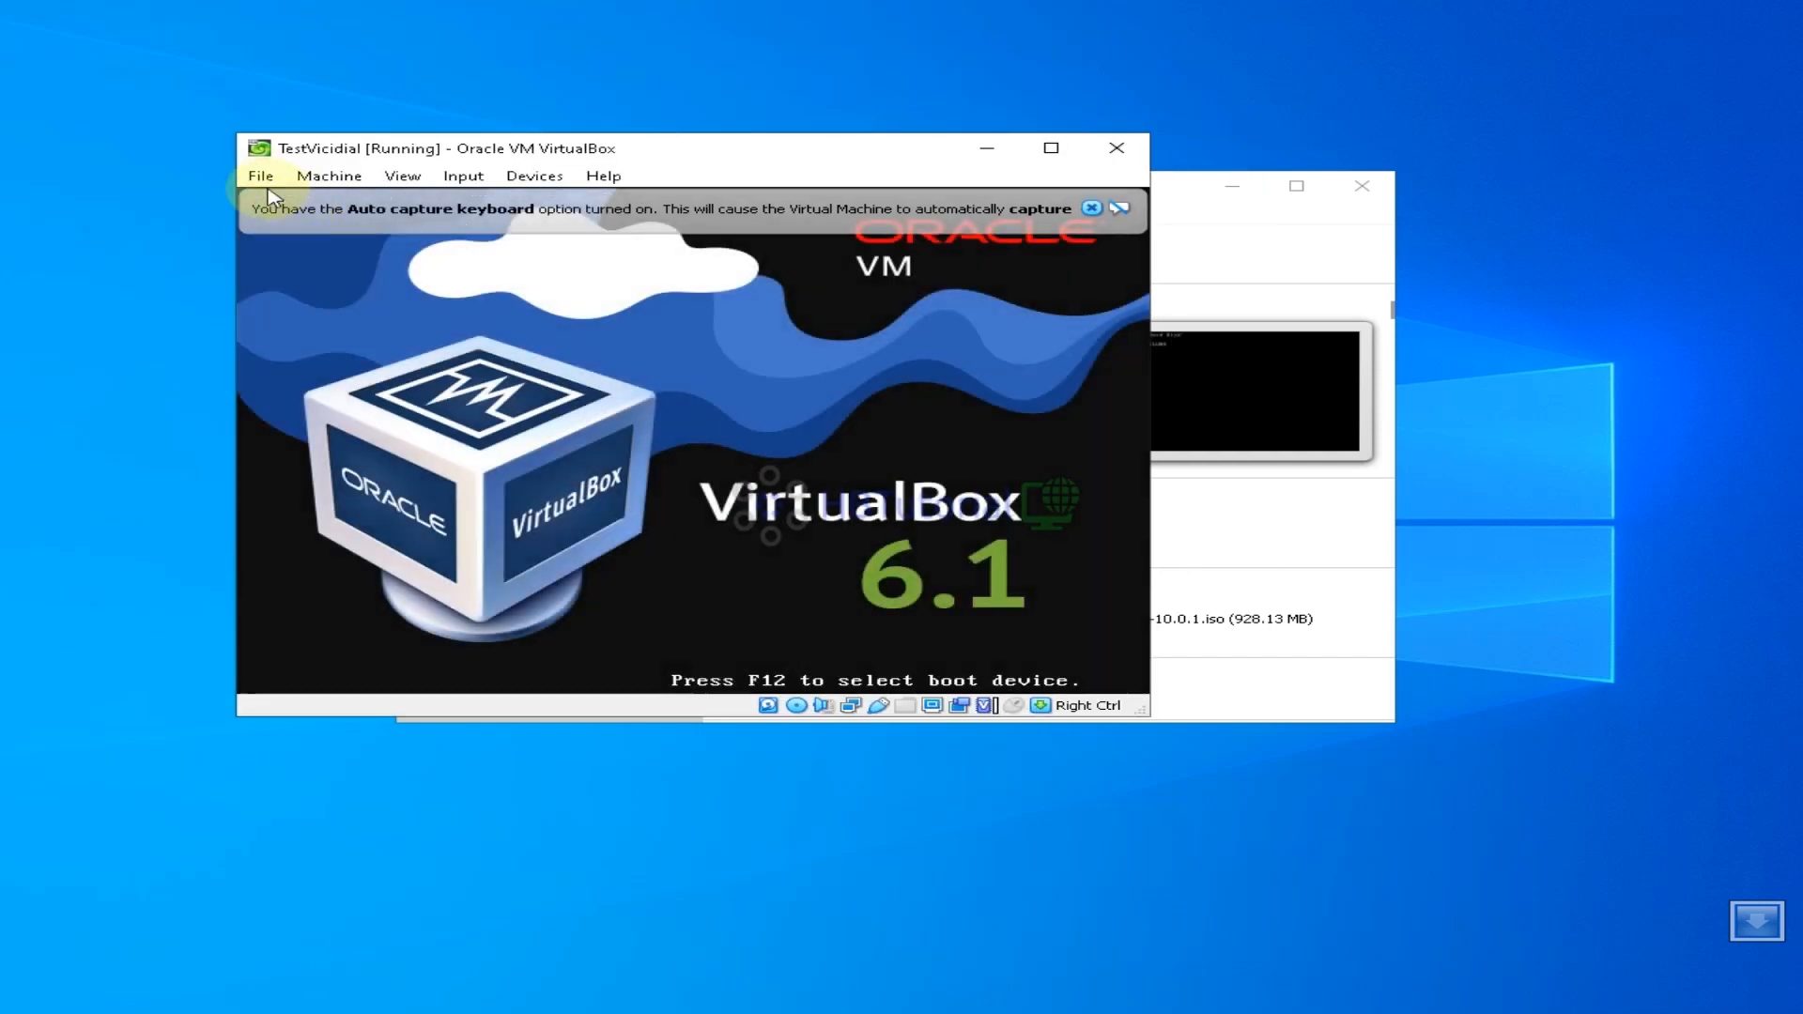
{"action": "left_click", "coordinate": [259, 176]}
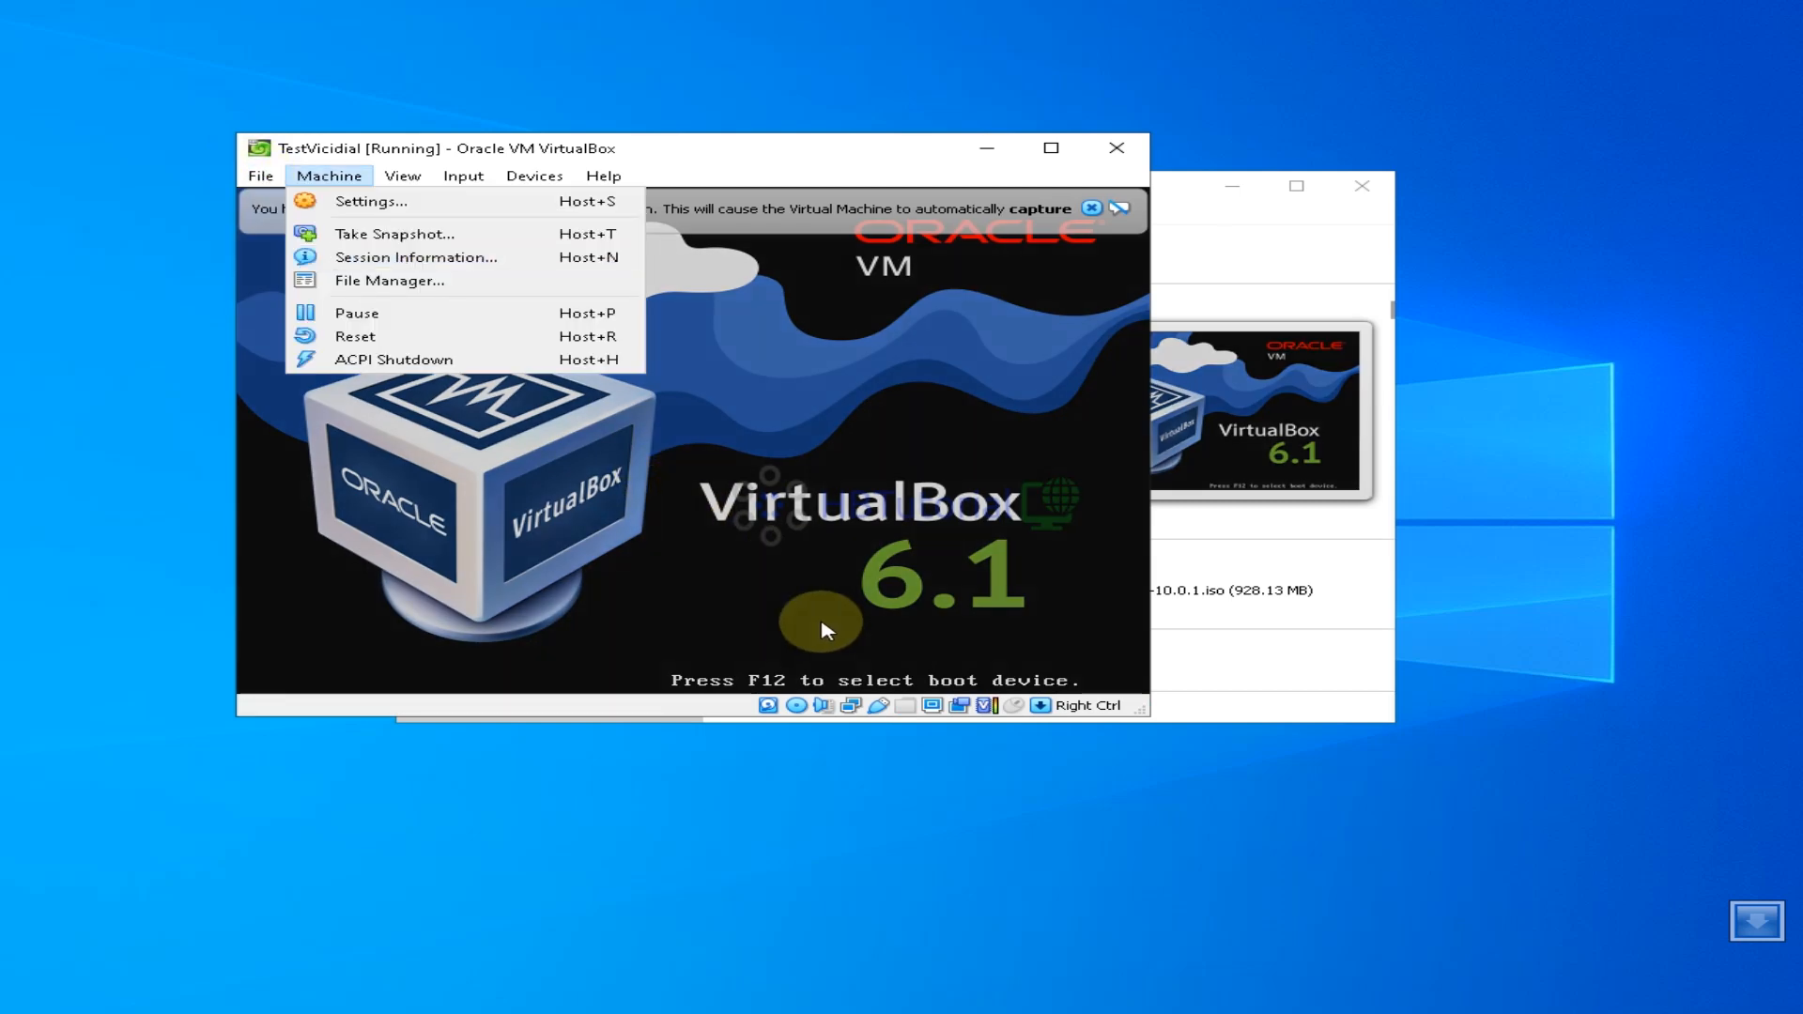
{"action": "left_click", "coordinate": [1003, 365]}
{"action": "left_click", "coordinate": [1003, 364]}
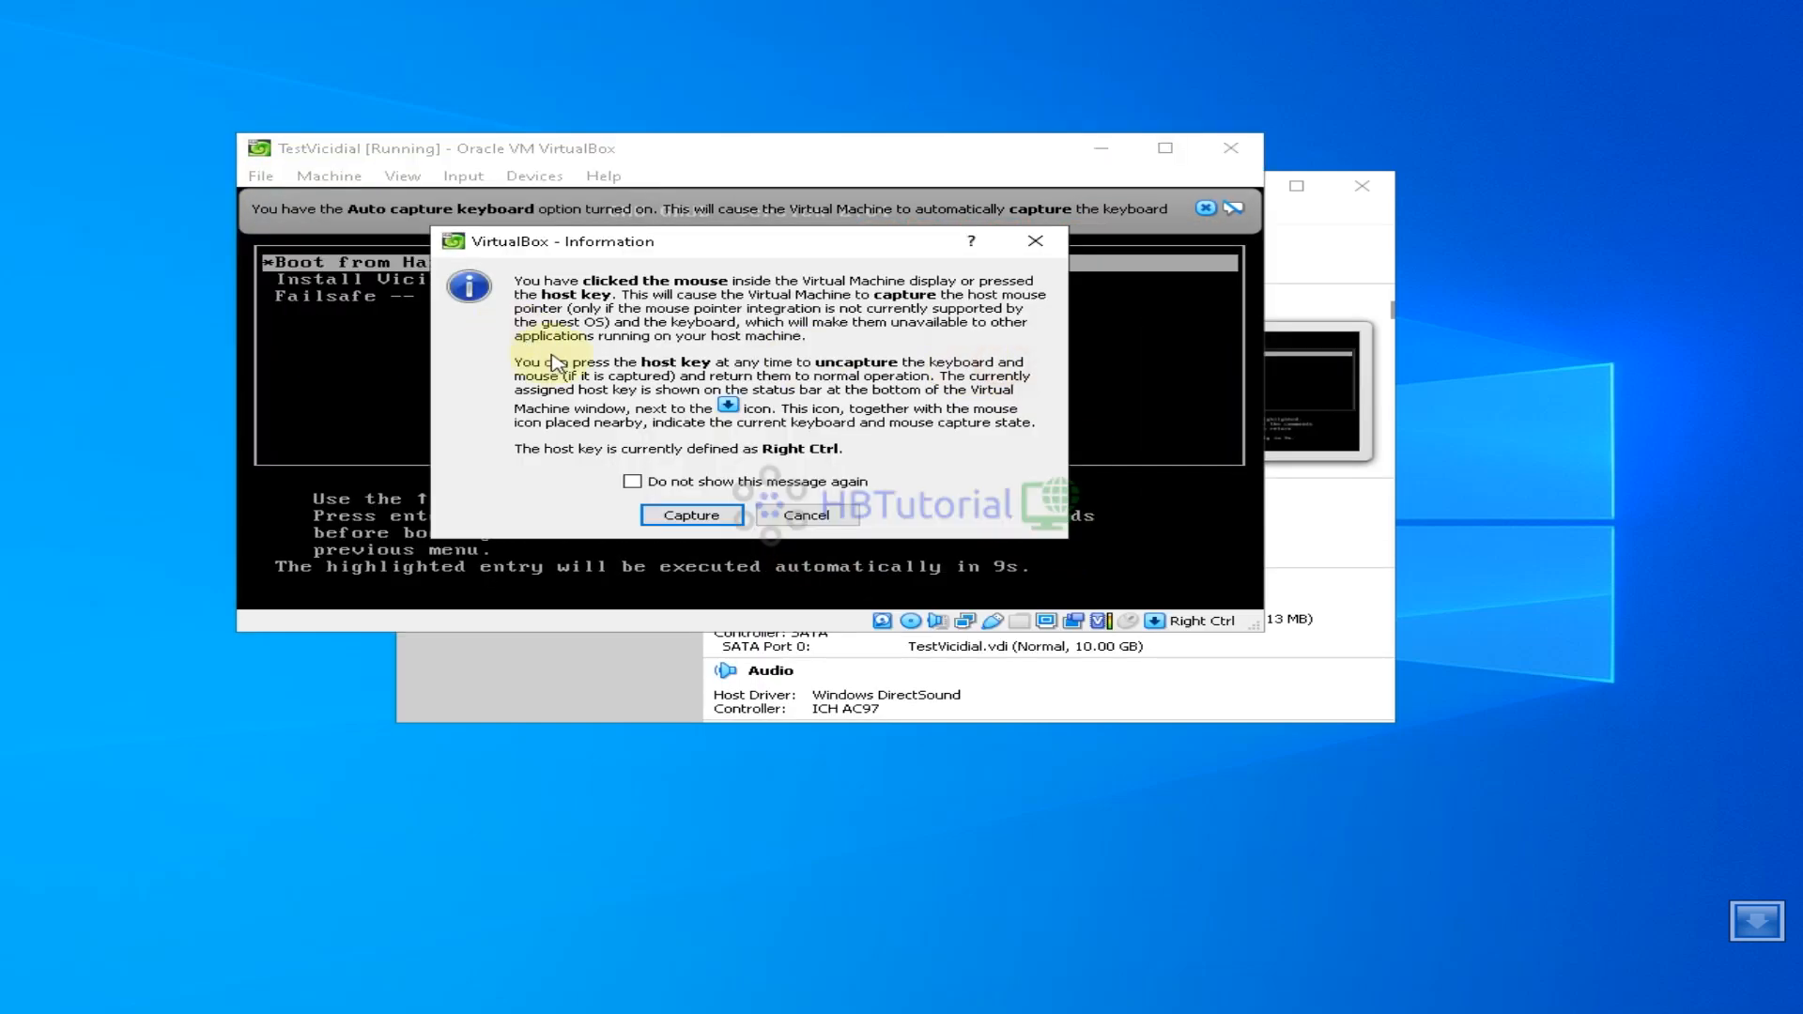
{"action": "left_click", "coordinate": [588, 511]}
{"action": "key", "text": "Down"}
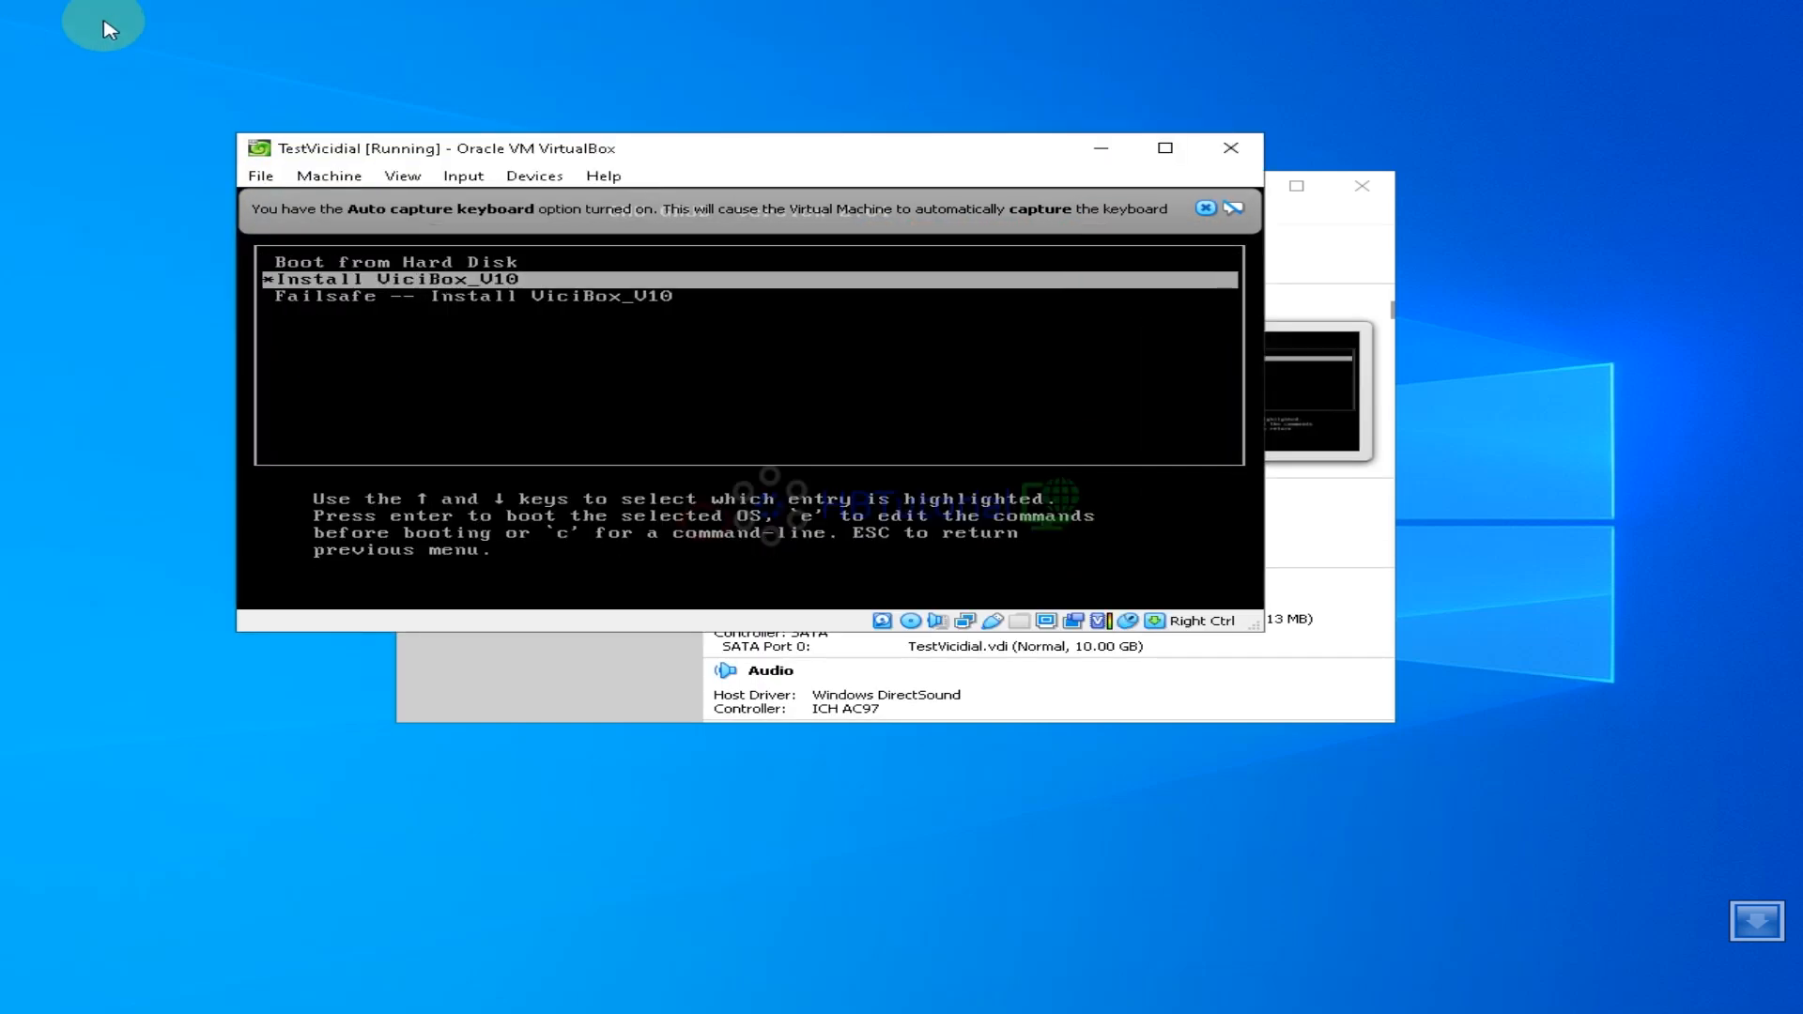
{"action": "key", "text": "Up"}
{"action": "key", "text": "Down"}
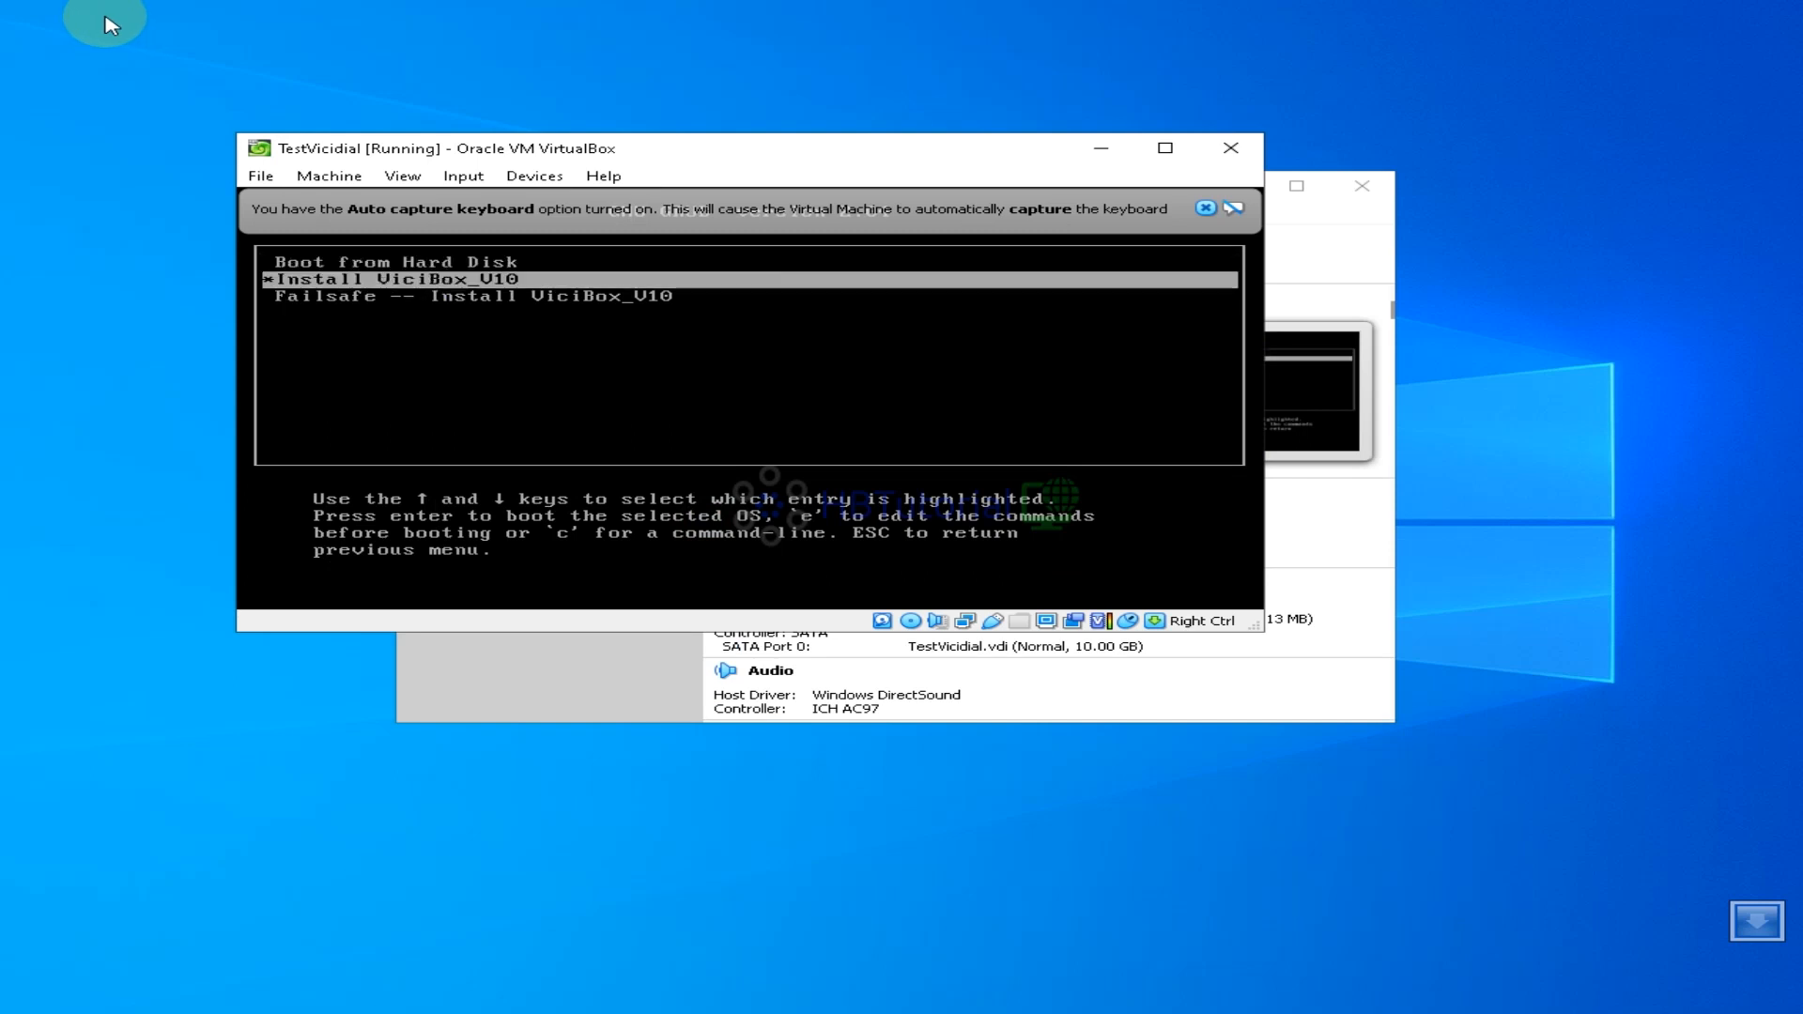
{"action": "key", "text": "Up"}
{"action": "key", "text": "Down"}
{"action": "key", "text": "Up"}
{"action": "key", "text": "Down"}
{"action": "key", "text": "Up"}
{"action": "key", "text": "Down"}
{"action": "key", "text": "Up"}
{"action": "key", "text": "Down"}
{"action": "key", "text": "Up"}
{"action": "key", "text": "Down"}
{"action": "key", "text": "Up"}
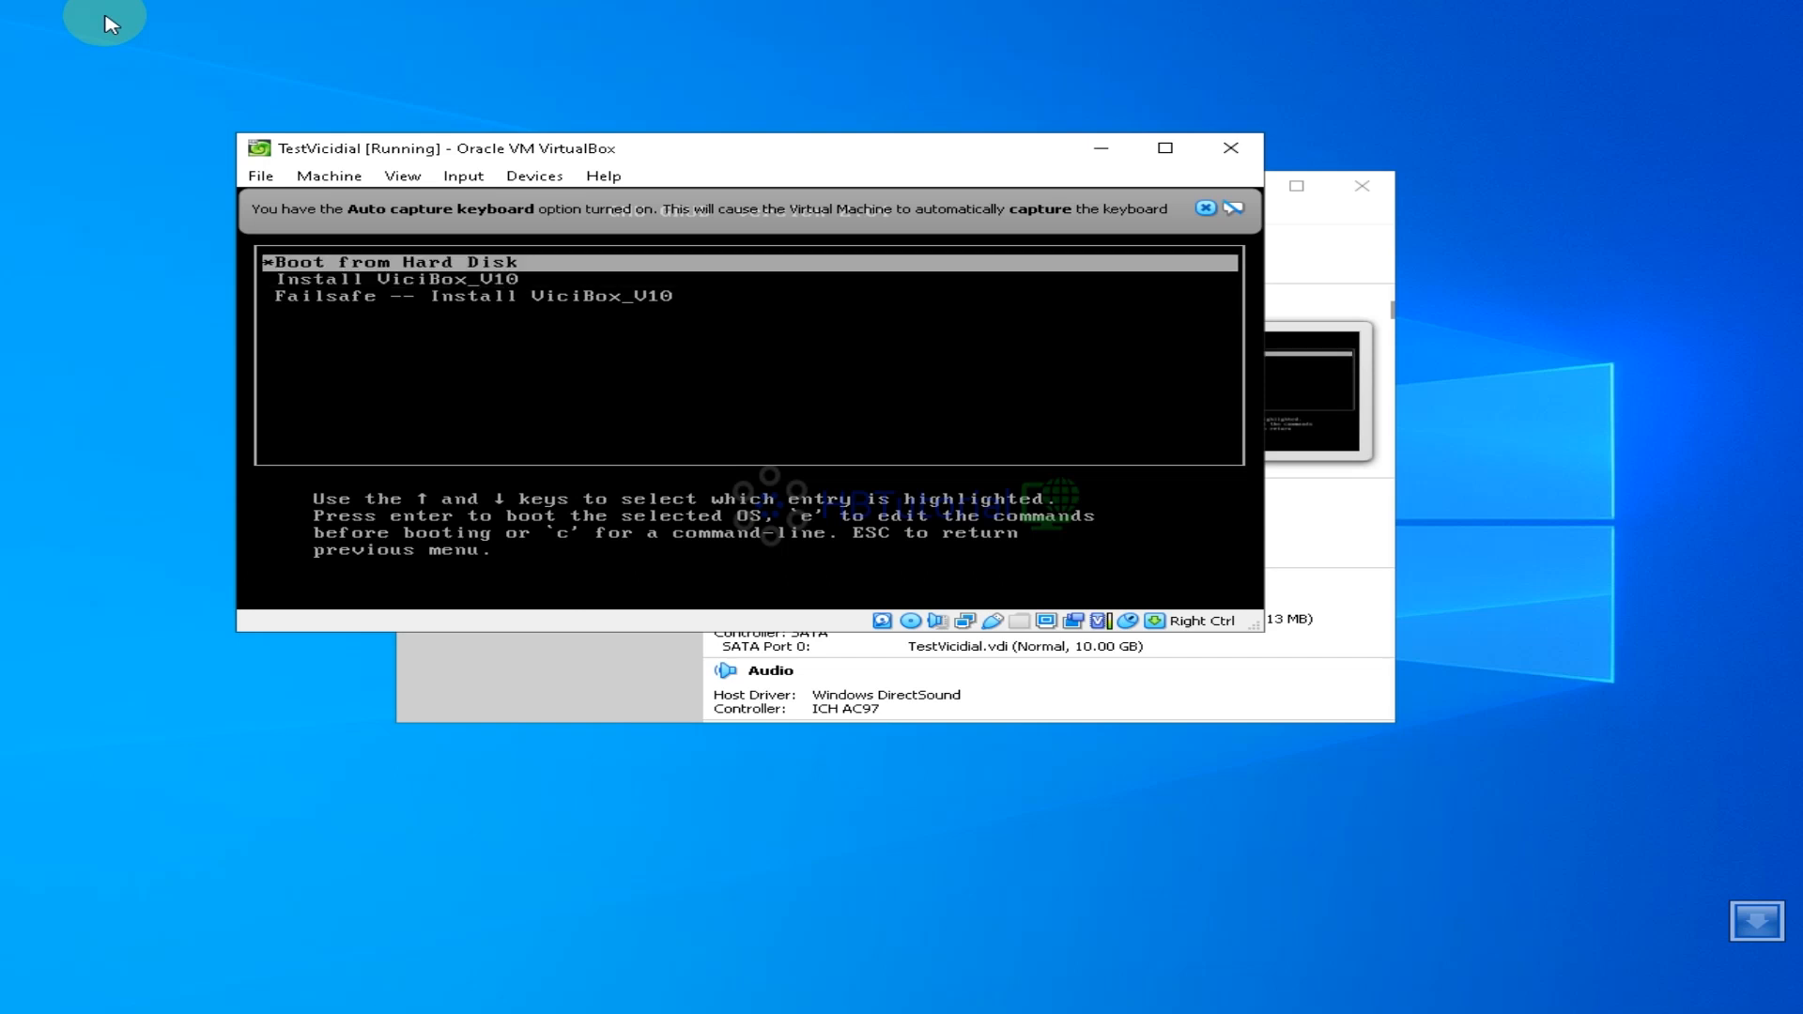
{"action": "key", "text": "Down"}
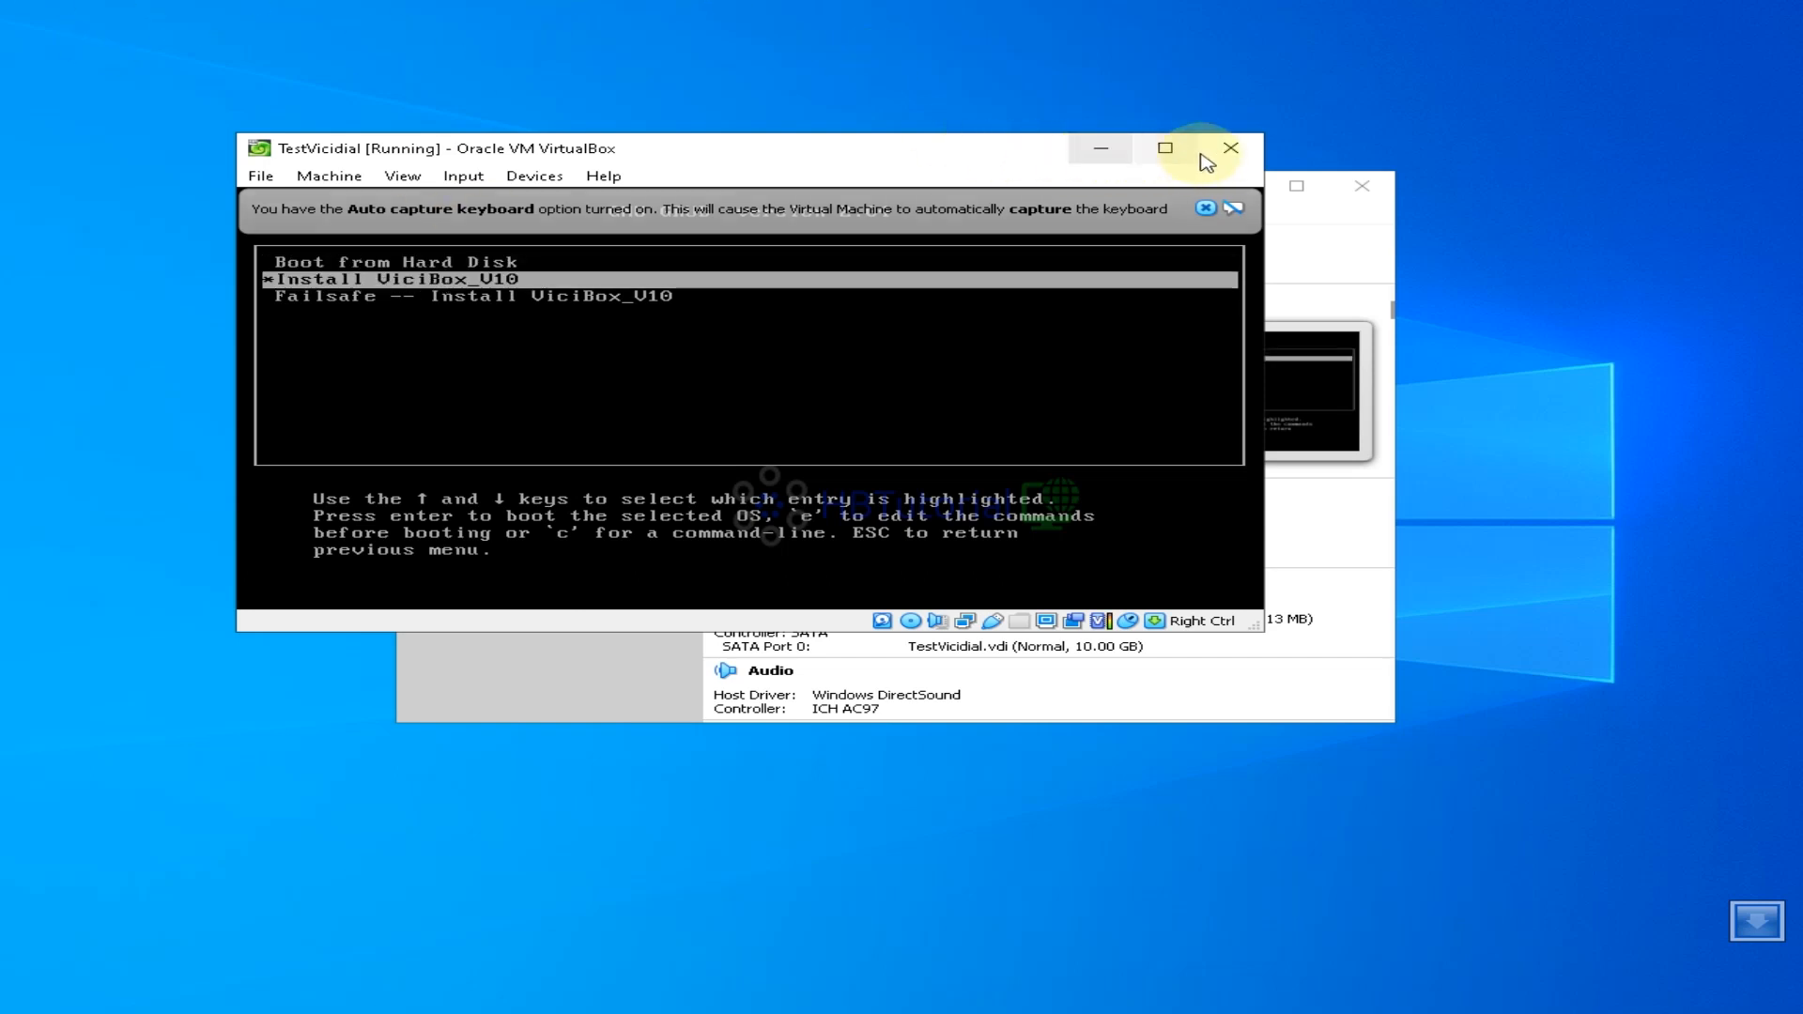
Maximize the VM window, boot Install ViciBox_V10 and confirm wiping the disk
{"action": "left_click", "coordinate": [1166, 148]}
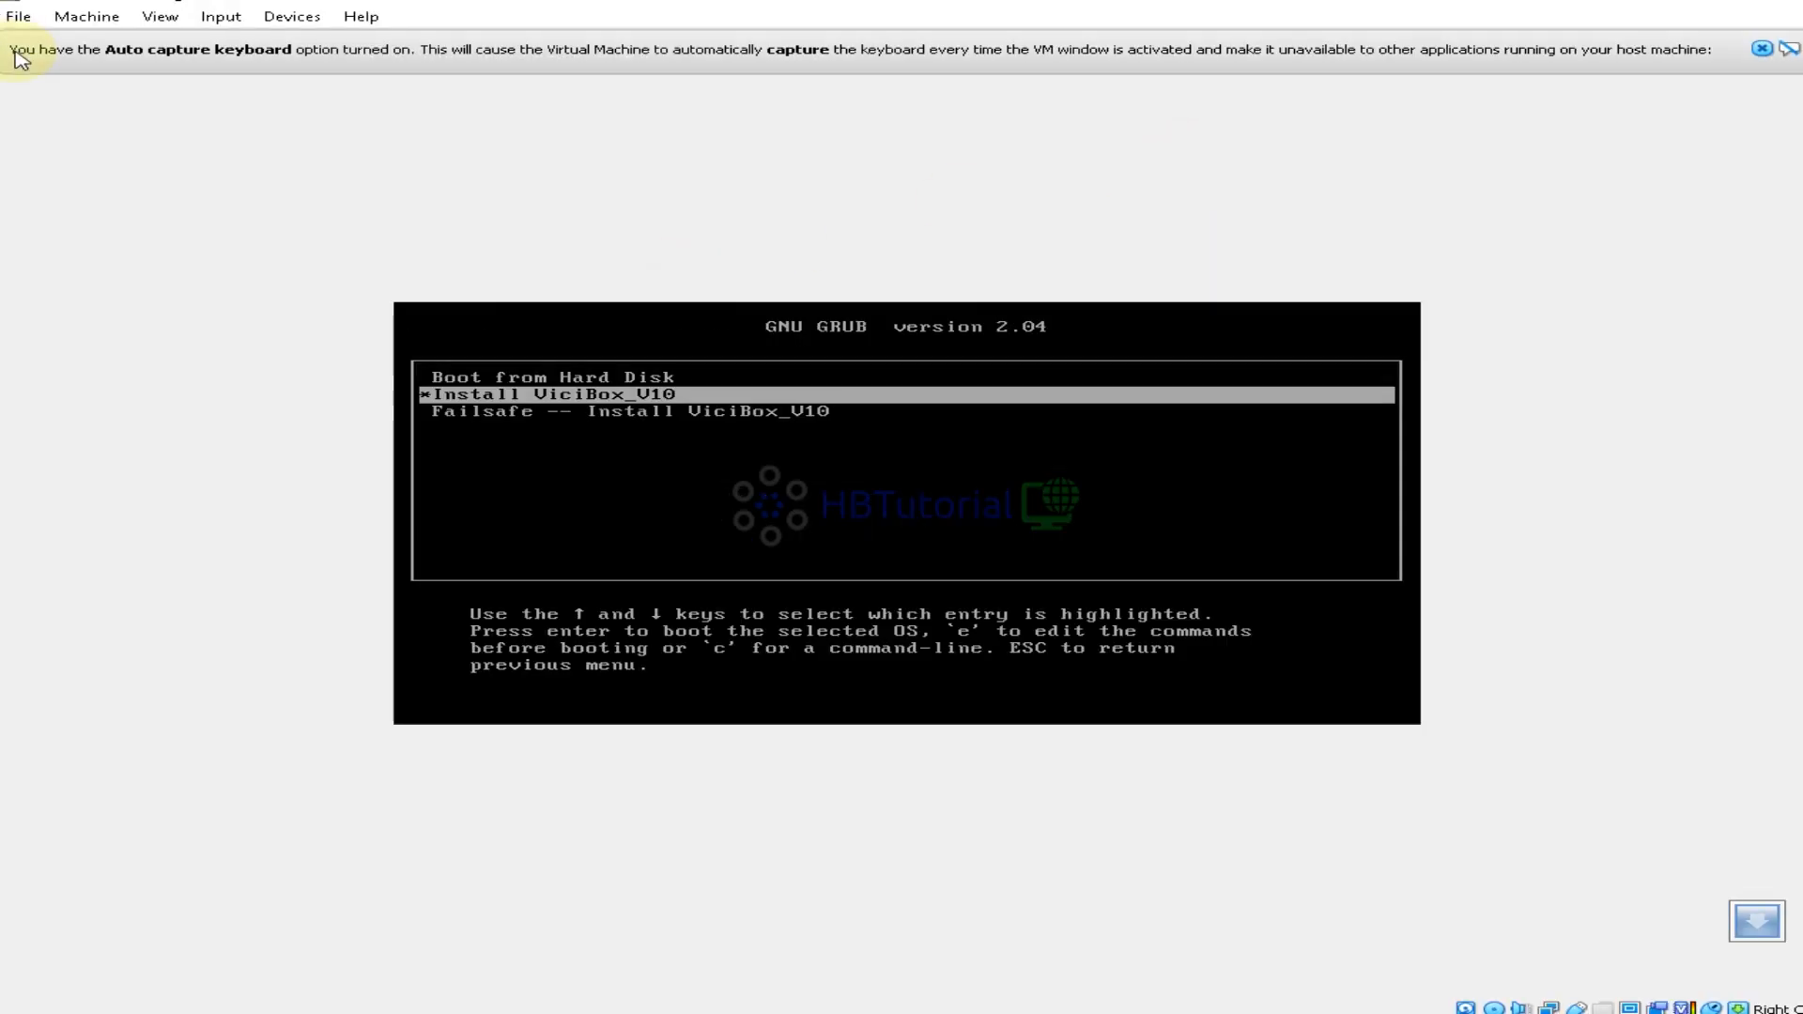
{"action": "left_click", "coordinate": [707, 526]}
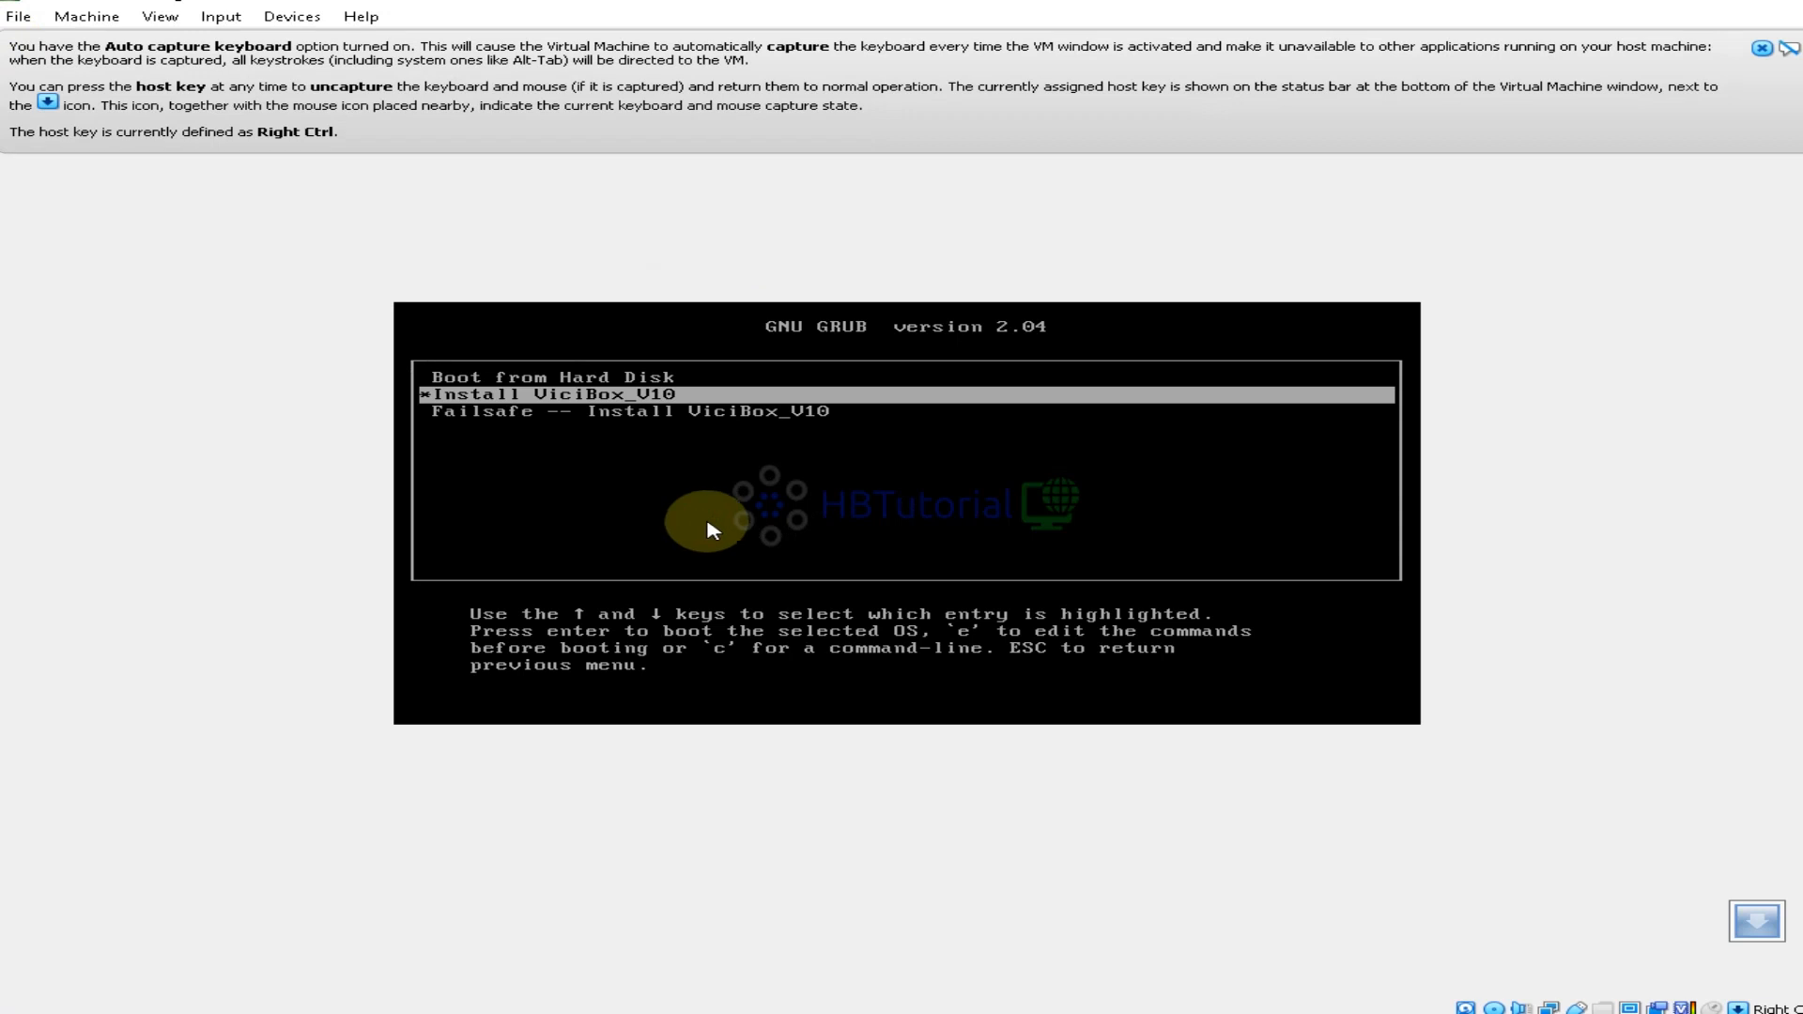
{"action": "left_click", "coordinate": [644, 443]}
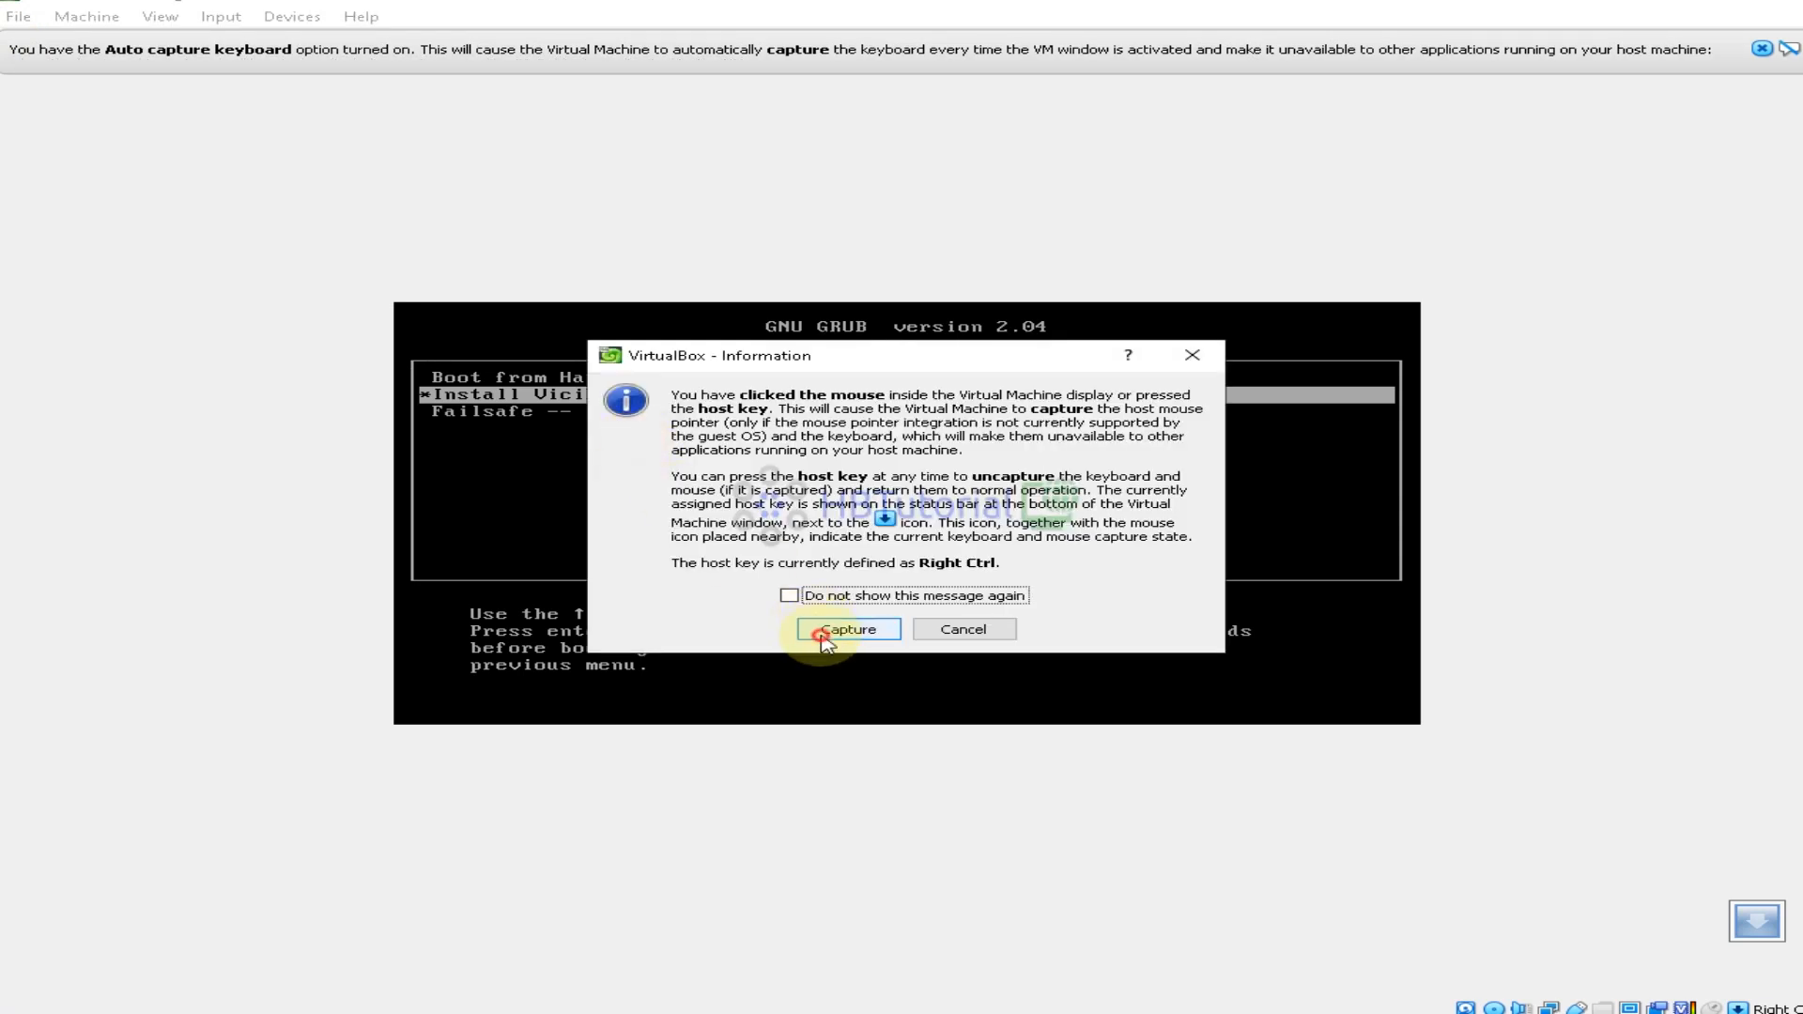
{"action": "left_click", "coordinate": [848, 629]}
{"action": "key", "text": "Down"}
{"action": "key", "text": "Up"}
{"action": "key", "text": "Down"}
{"action": "key", "text": "Up"}
{"action": "key", "text": "Down"}
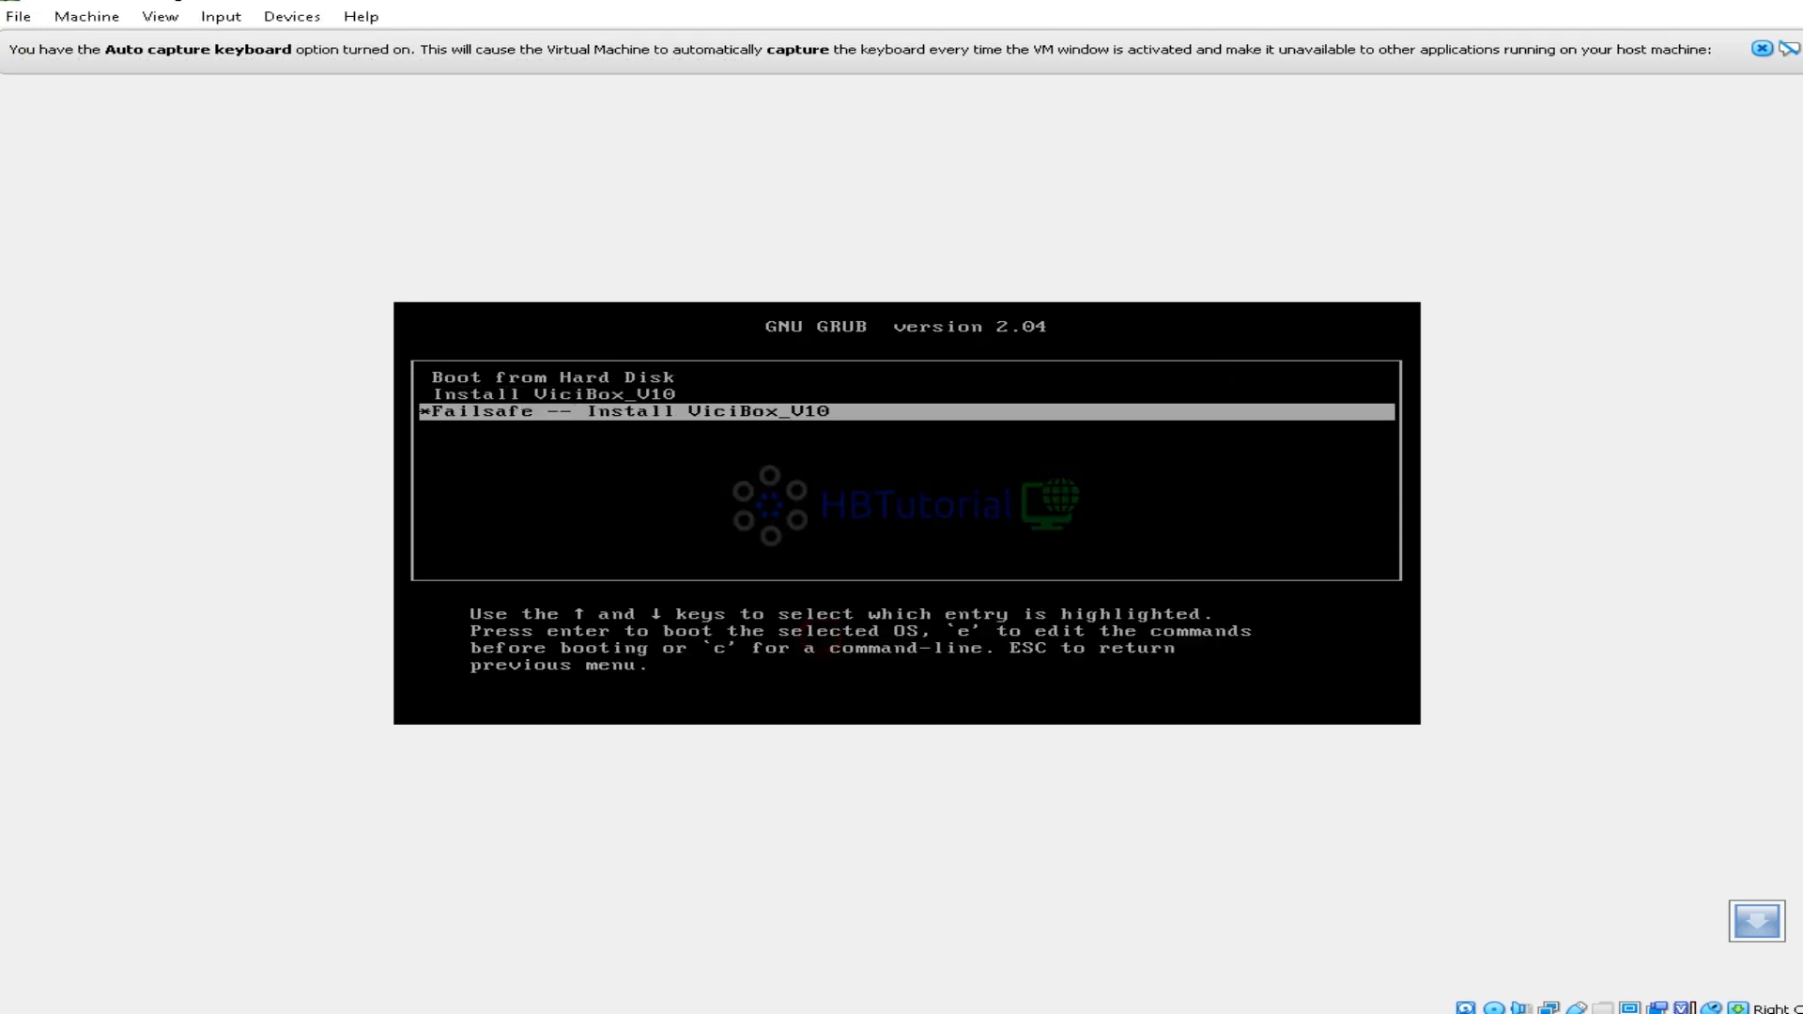
{"action": "key", "text": "Up"}
{"action": "key", "text": "Down"}
{"action": "key", "text": "Up"}
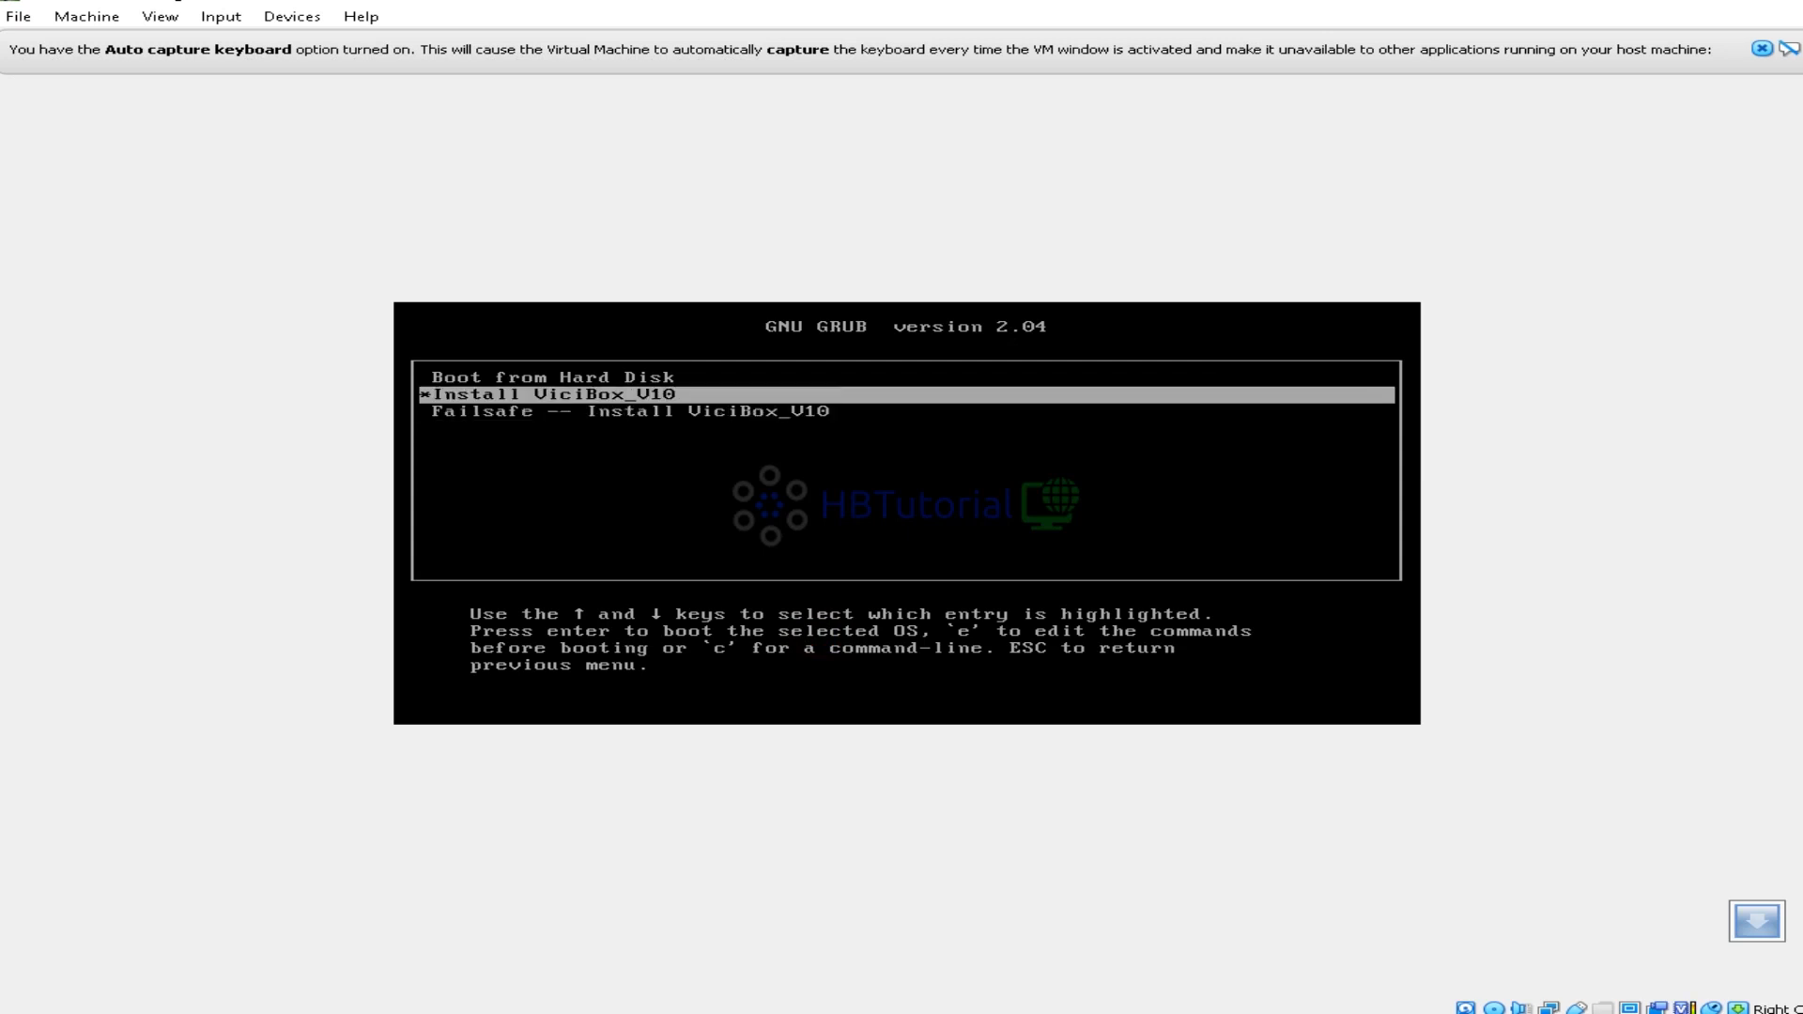
{"action": "key", "text": "Return"}
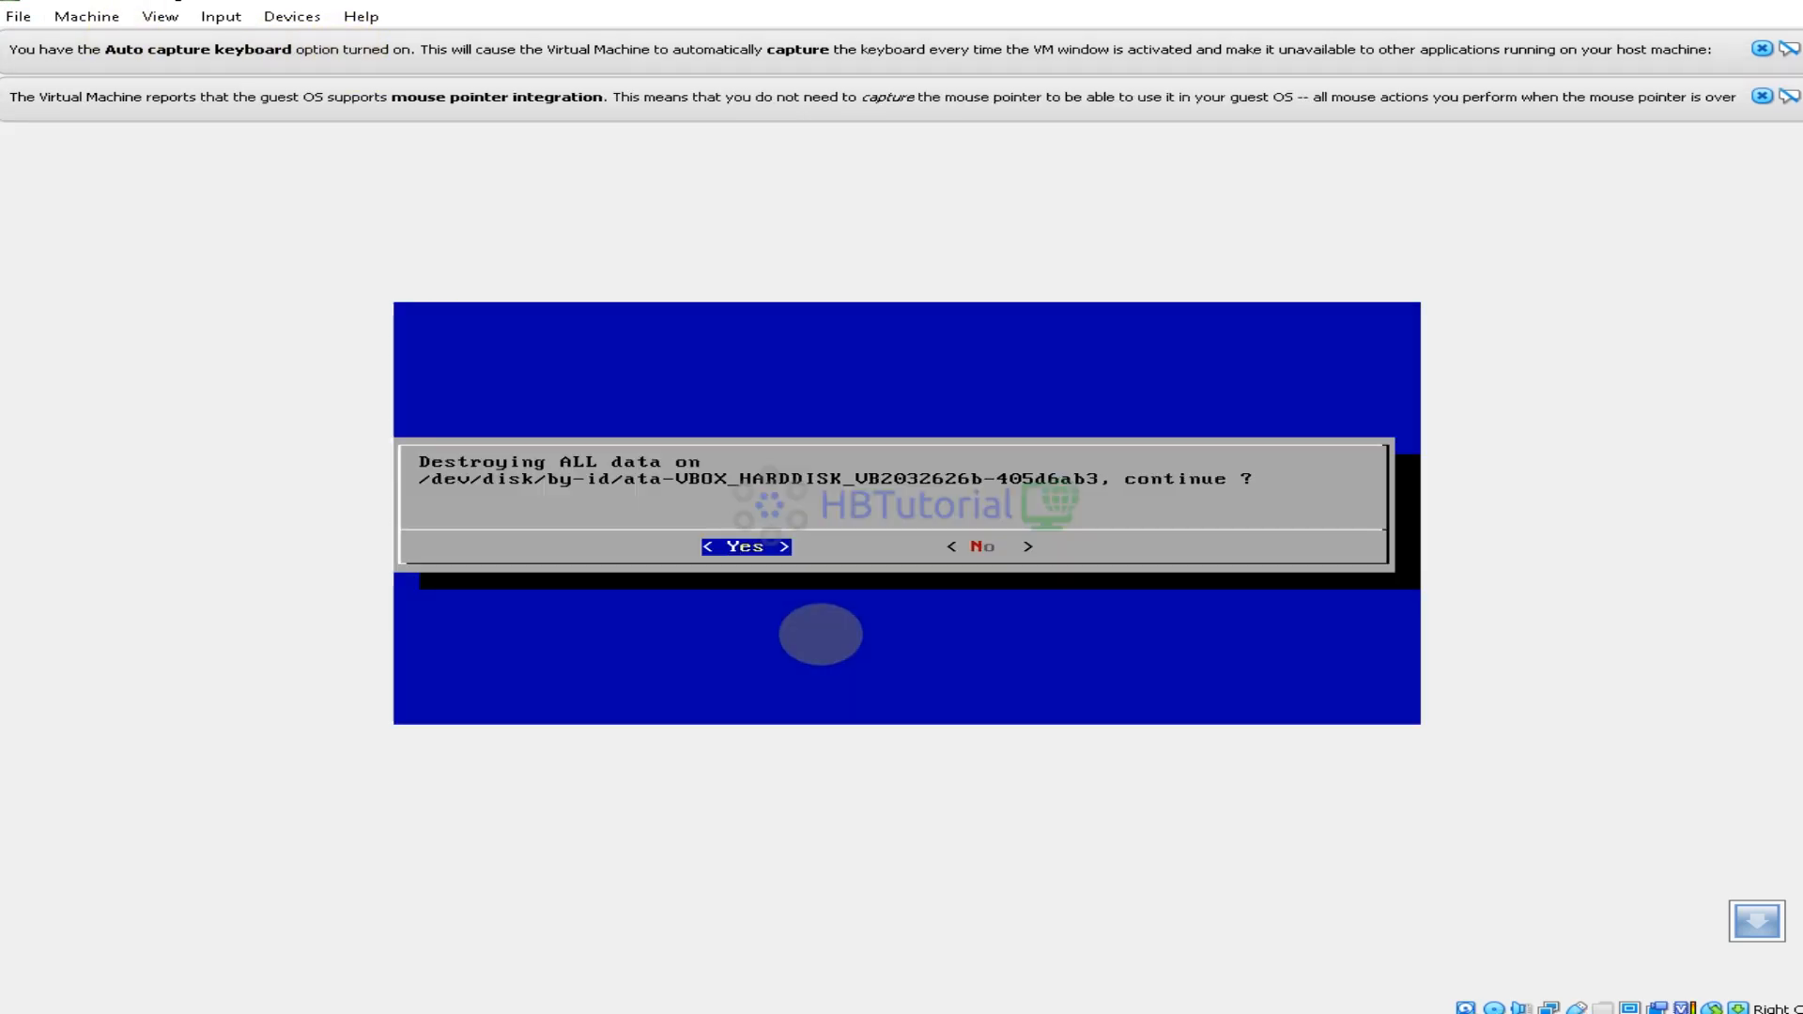
{"action": "key", "text": "Return"}
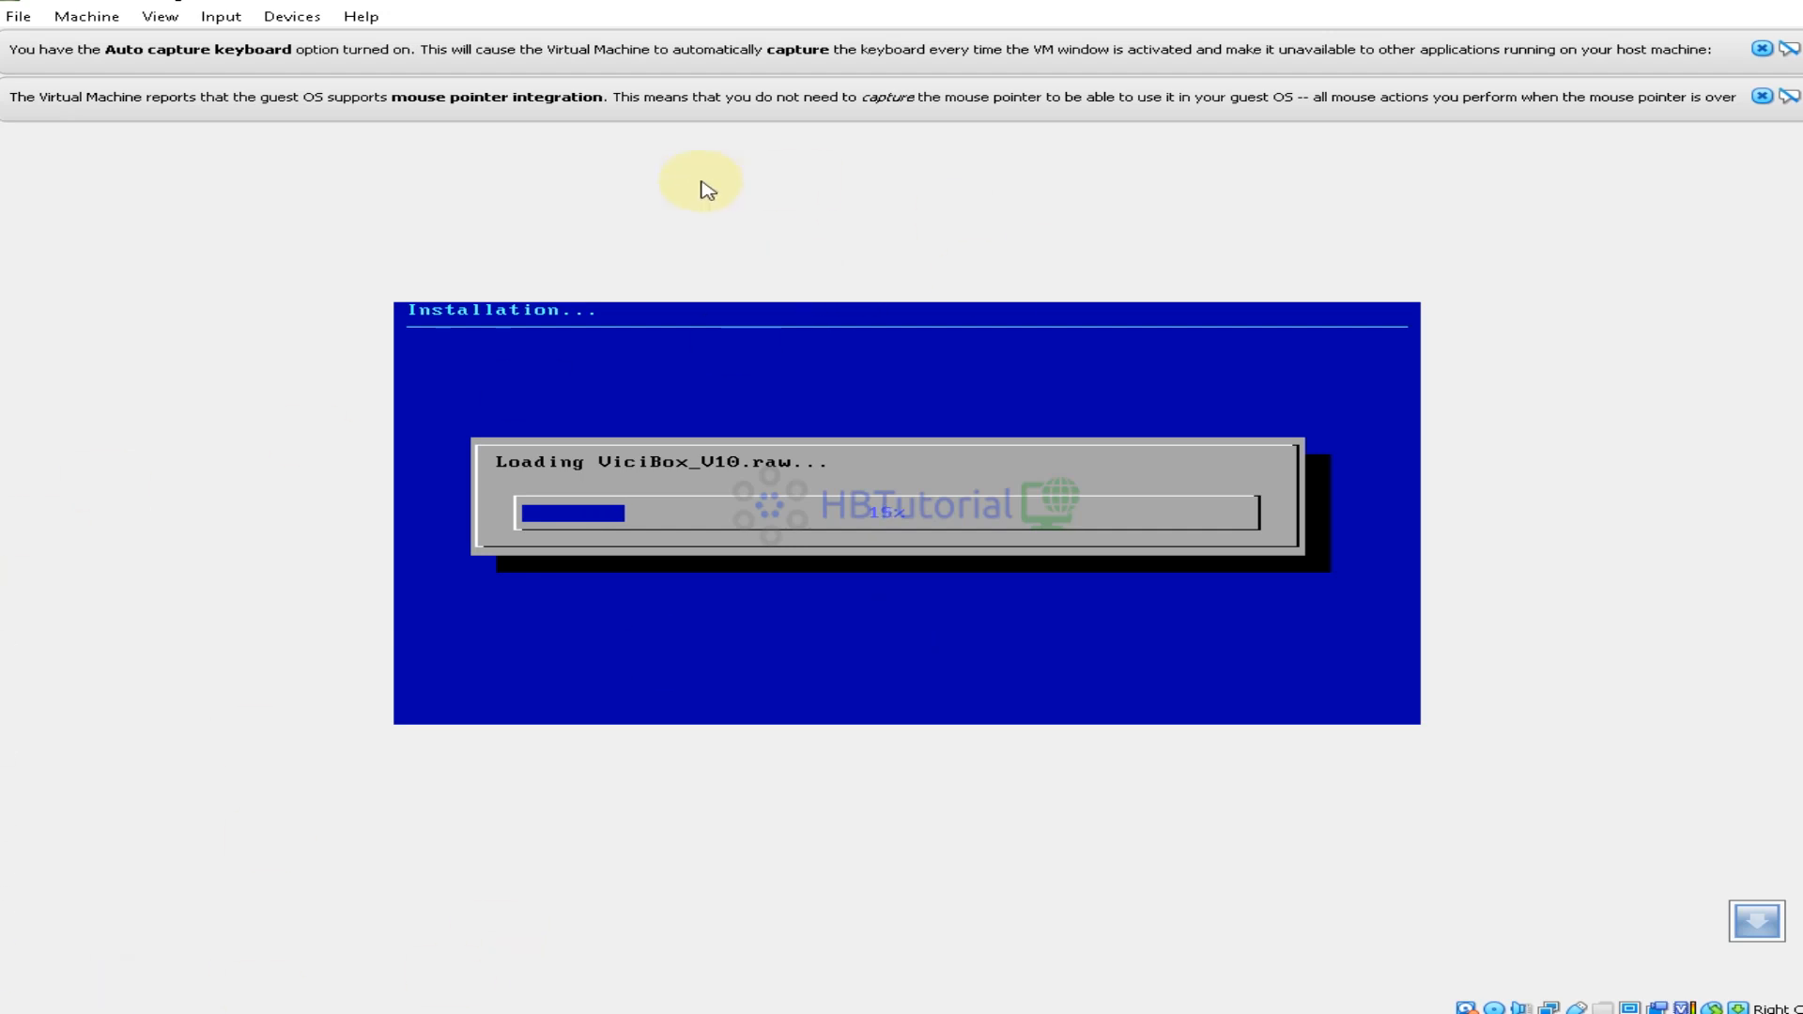
Switch the VM window to Full-screen Mode, ticking 'Do not show this message again'
{"action": "left_click", "coordinate": [161, 19]}
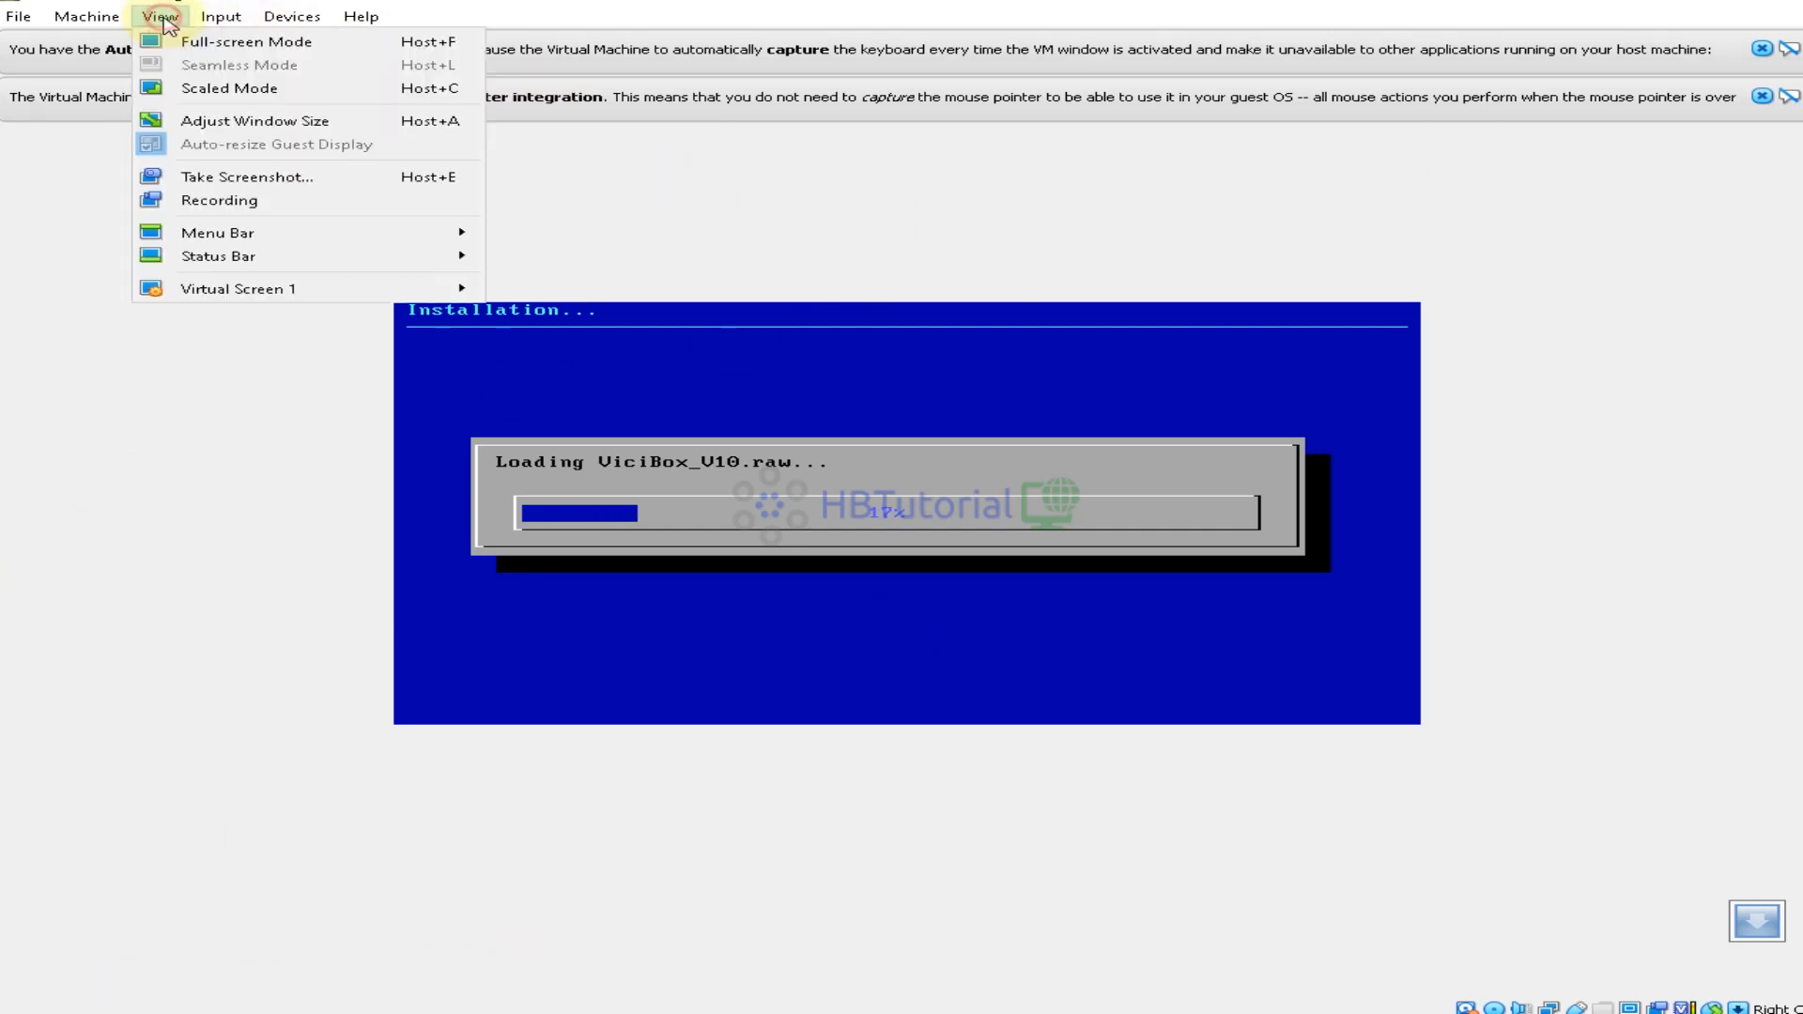
{"action": "left_click", "coordinate": [254, 43]}
{"action": "left_click", "coordinate": [791, 559]}
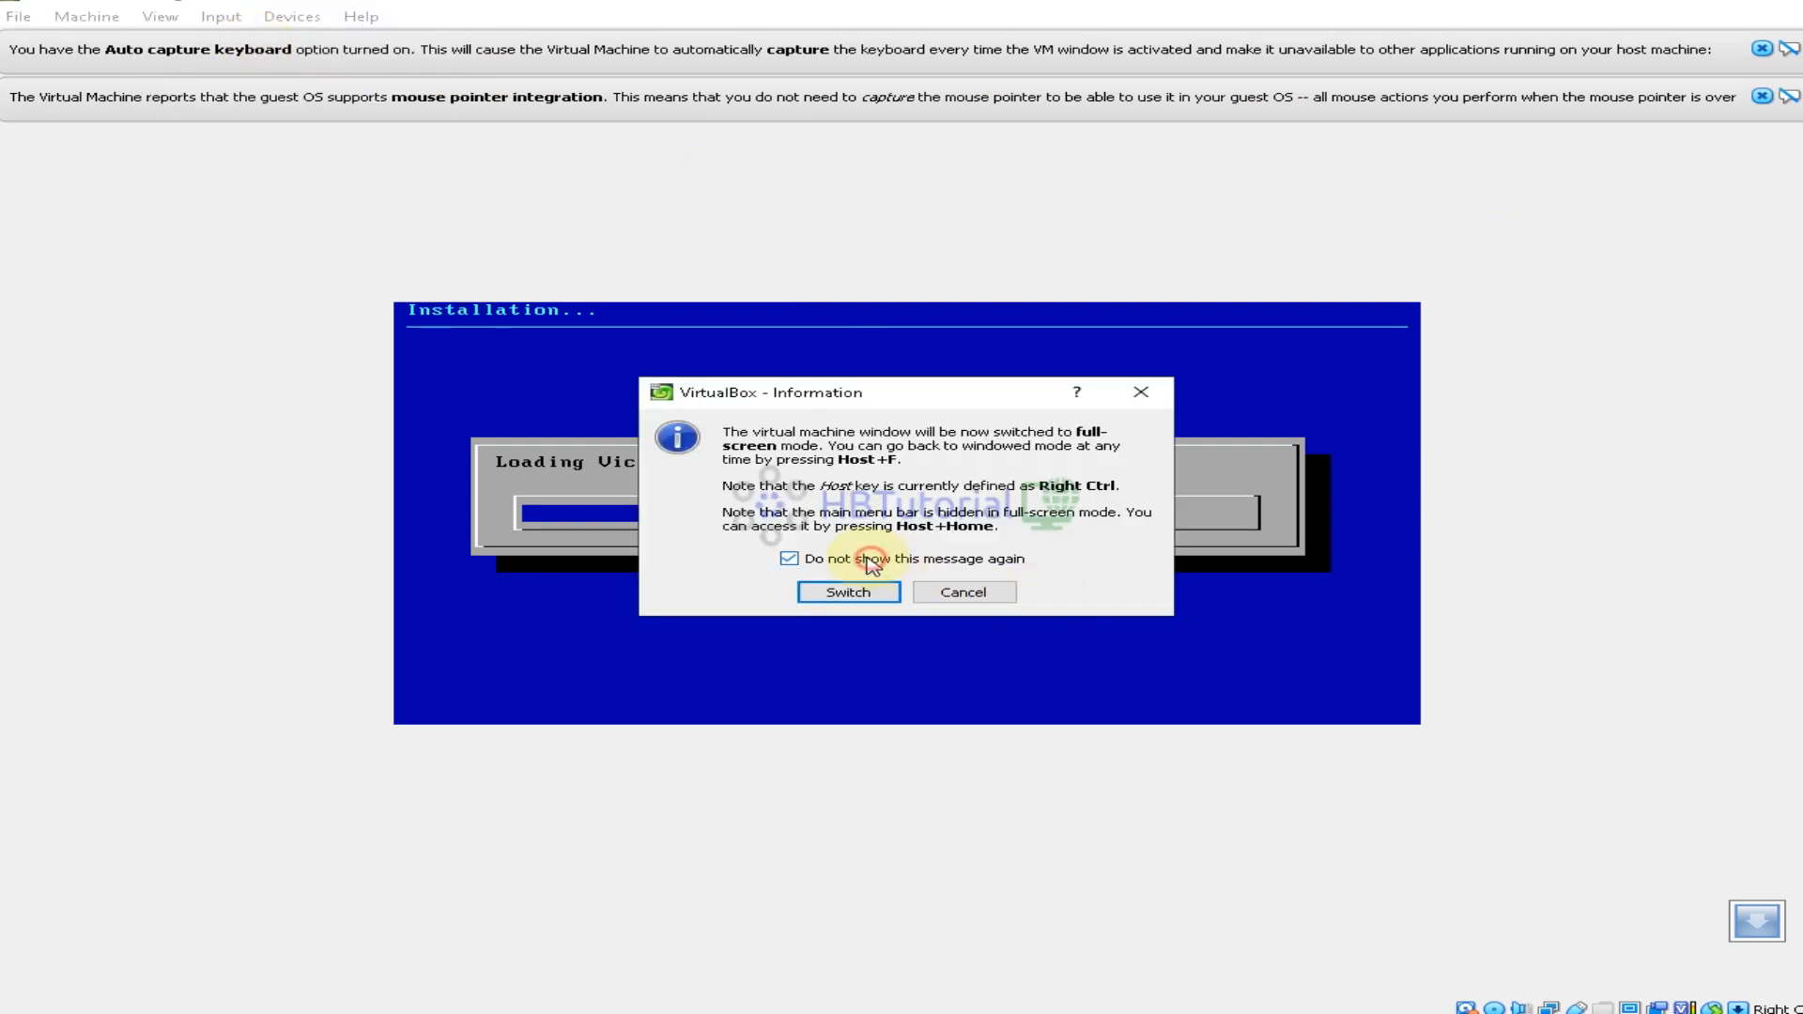
{"action": "left_click", "coordinate": [848, 592]}
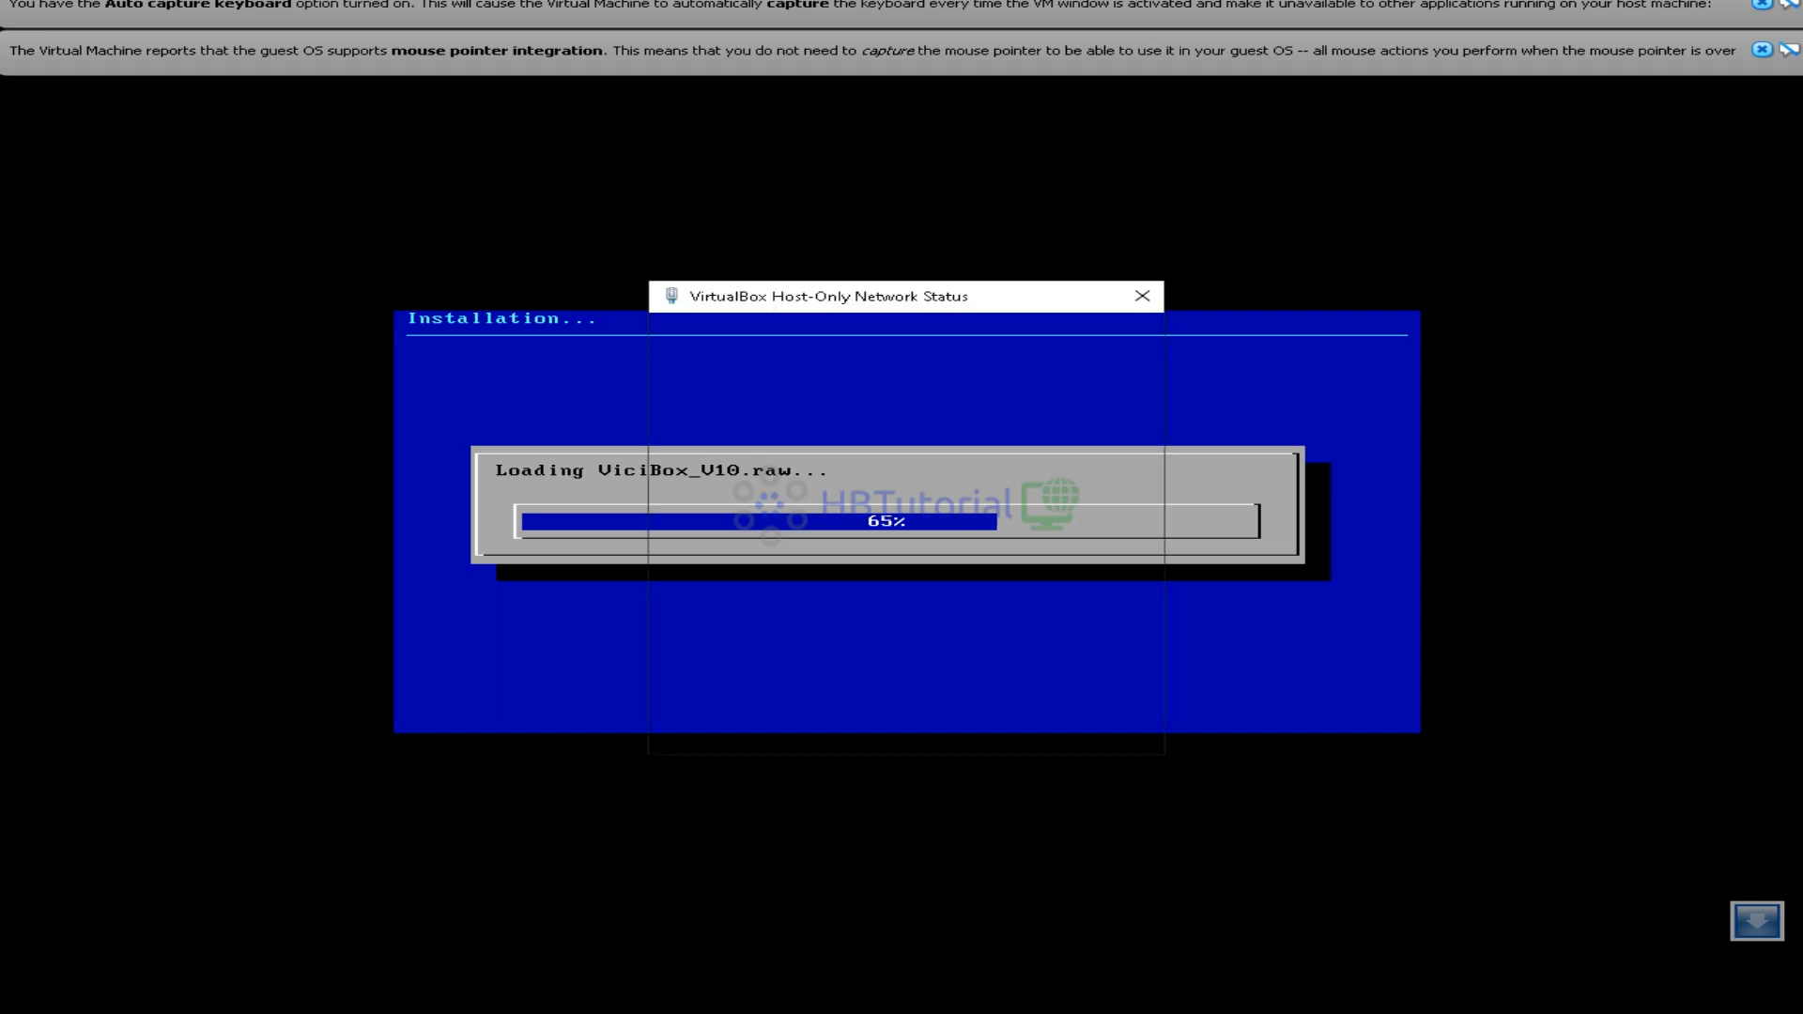
Move the Host-Only Network Status and Notepad windows away, then bring up and reposition the VirtualBox Manager
{"action": "left_click_drag", "start_coordinate": [875, 296], "coordinate": [1252, 302]}
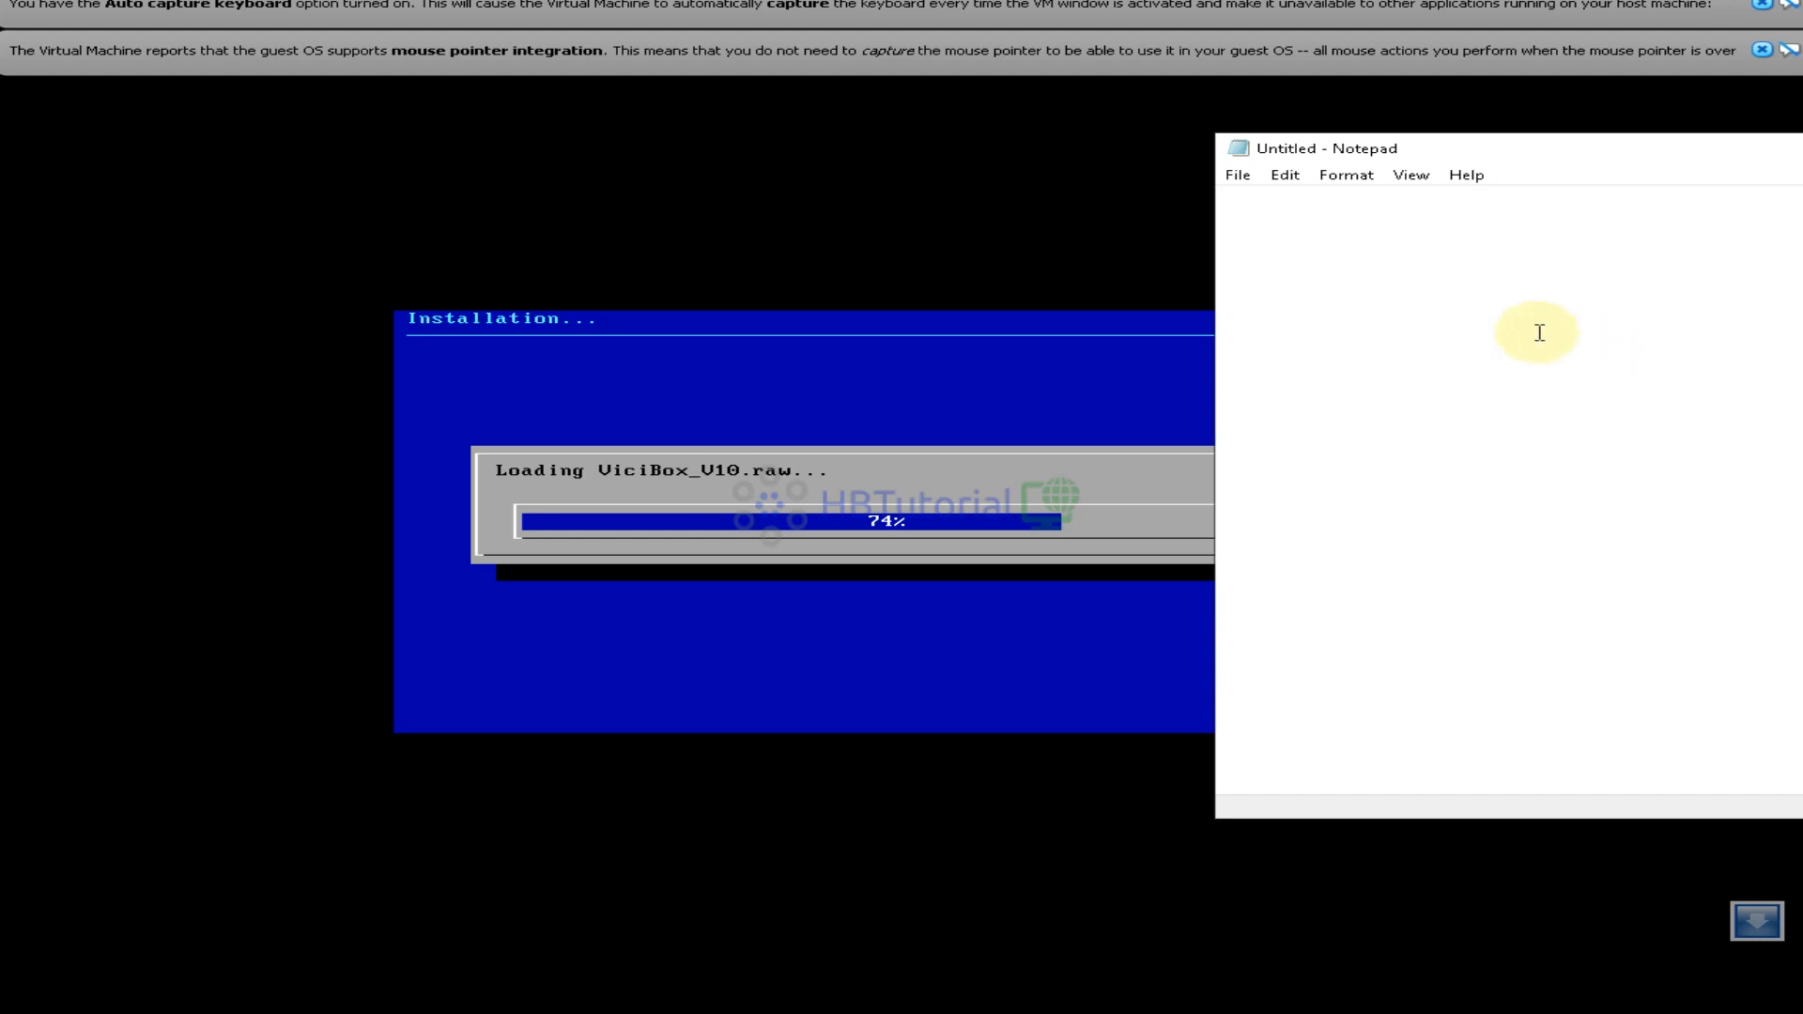
{"action": "left_click_drag", "start_coordinate": [1522, 147], "coordinate": [1802, 147]}
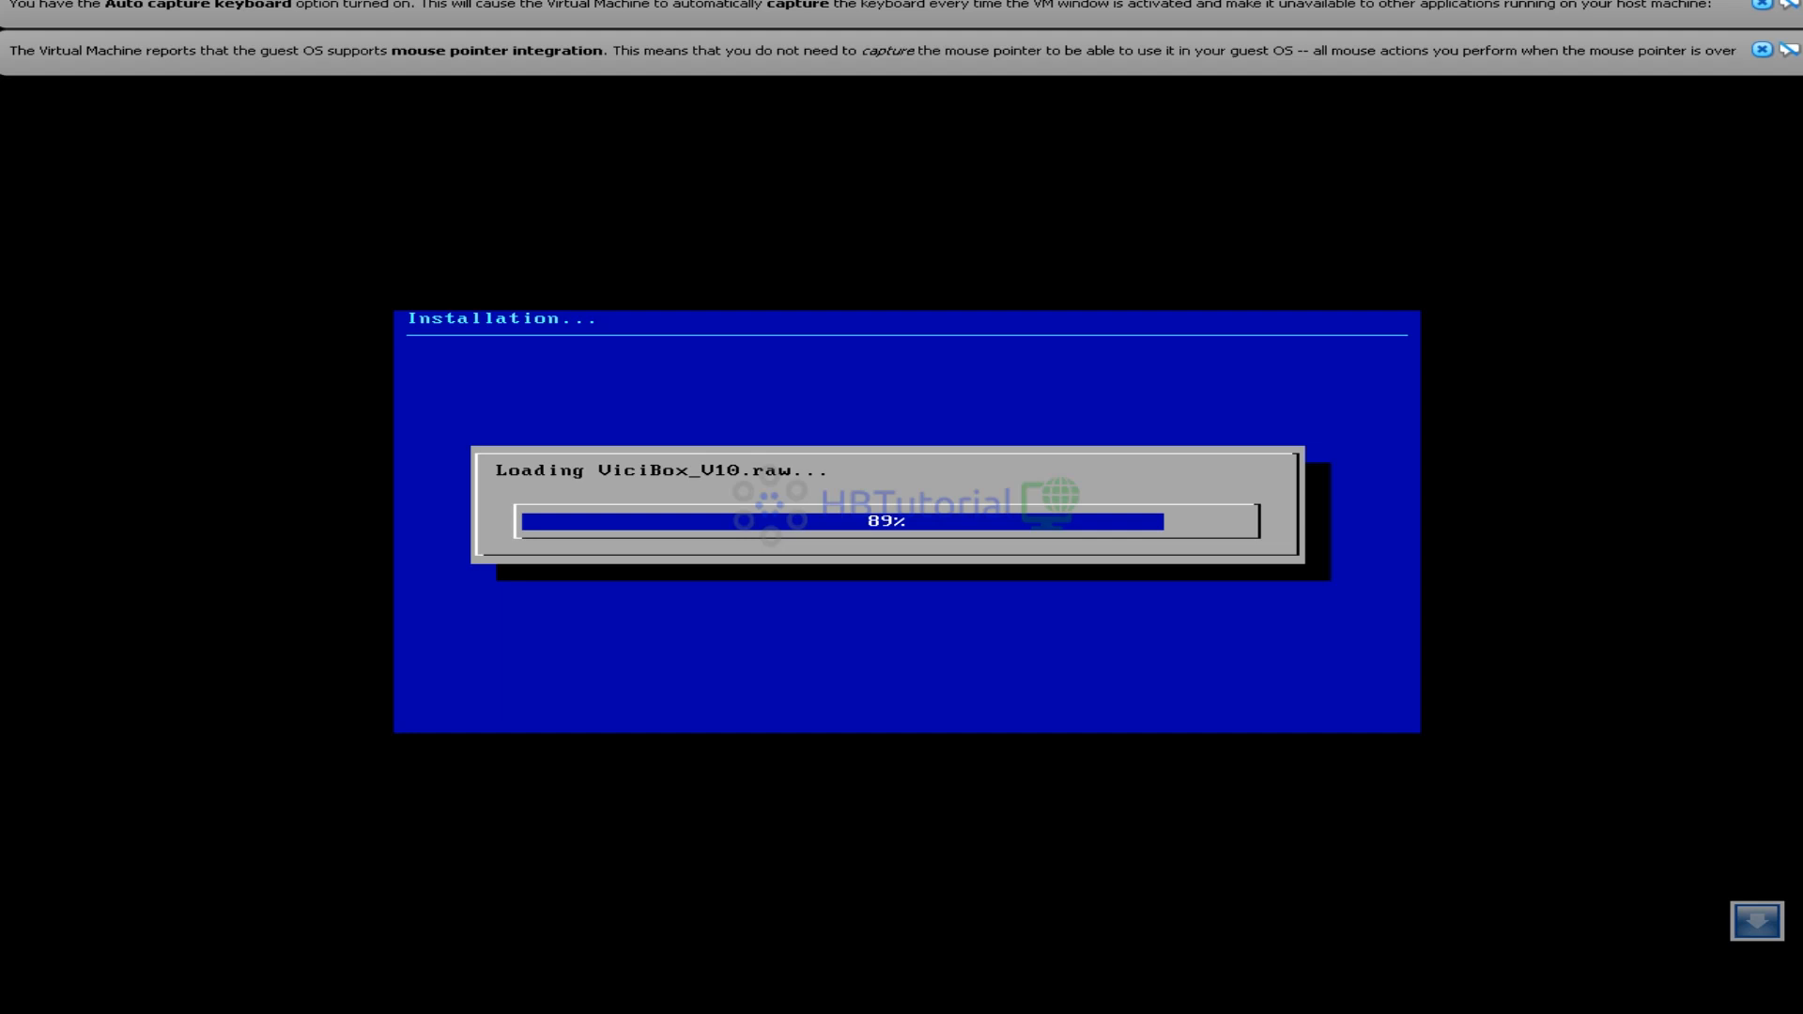
{"action": "key", "text": "alt+Tab"}
{"action": "left_click_drag", "start_coordinate": [883, 186], "coordinate": [907, 164]}
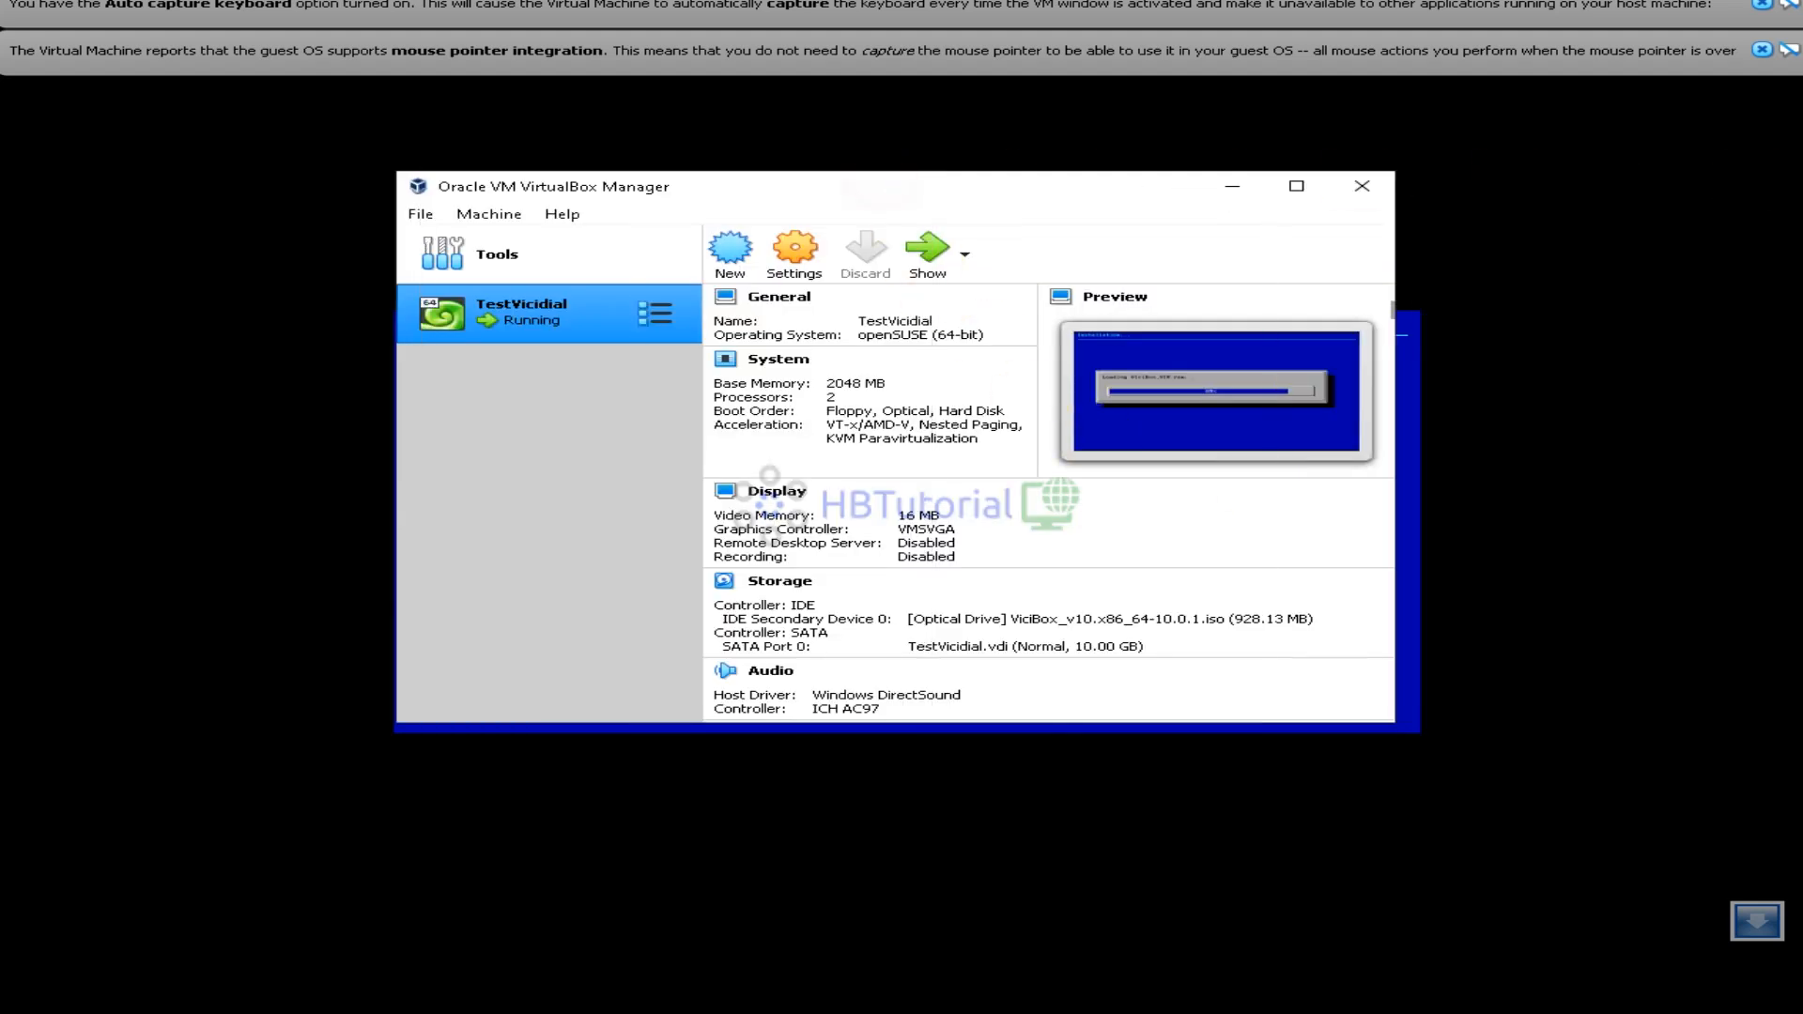
Return to the full-screen VM and wait for installation to finish and reboot to the vicibox10 login
{"action": "key", "text": "alt+Tab"}
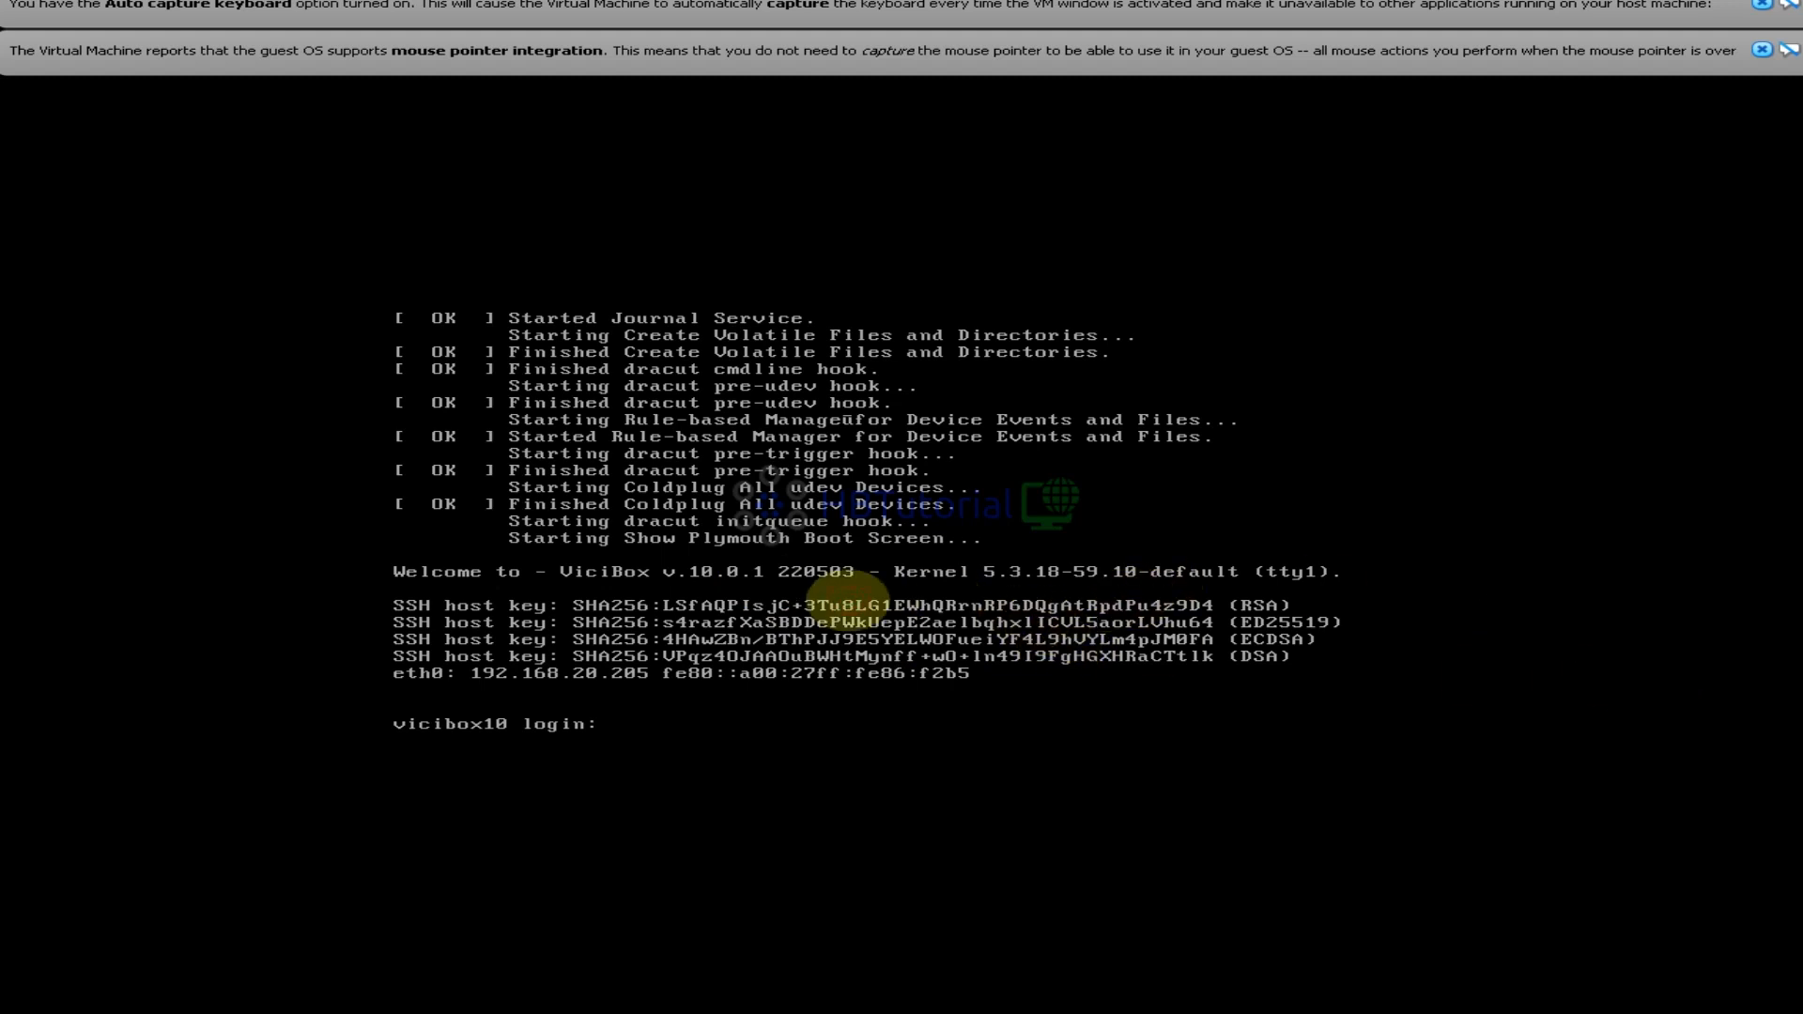
Log in to the guest as root with the account password
{"action": "type", "text": "root"}
{"action": "key", "text": "Return"}
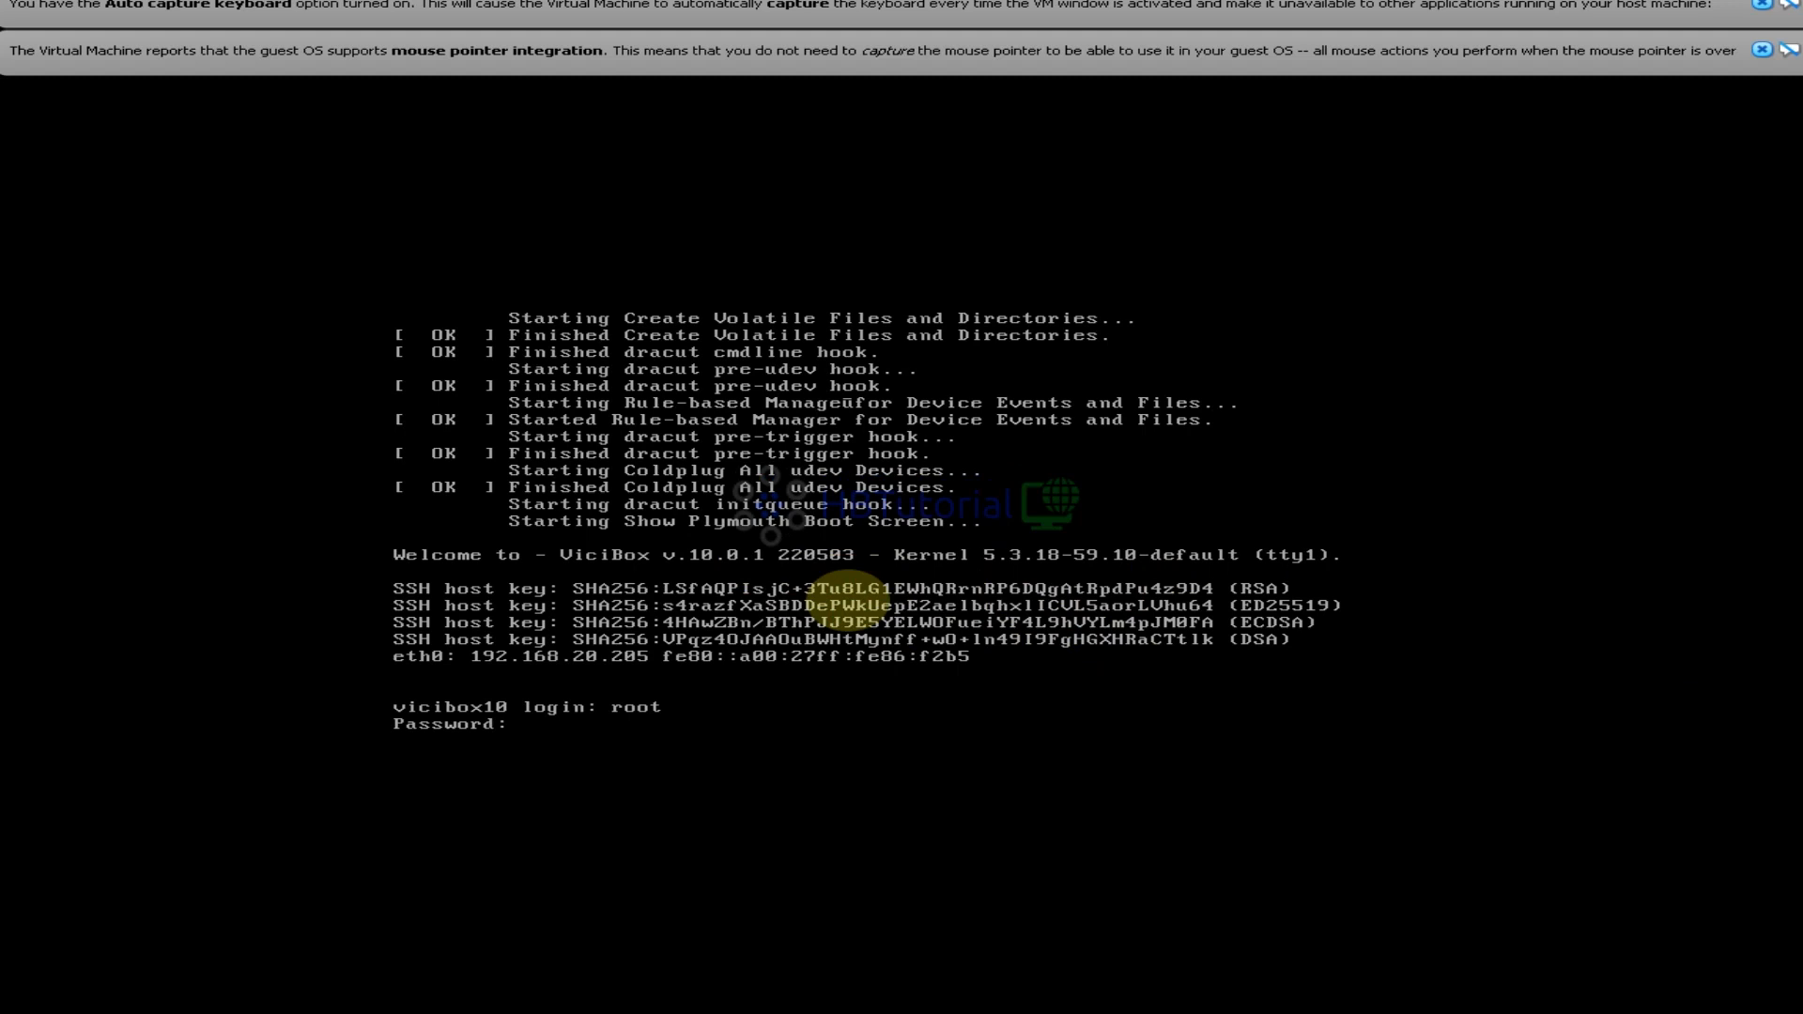
{"action": "key", "text": "Return"}
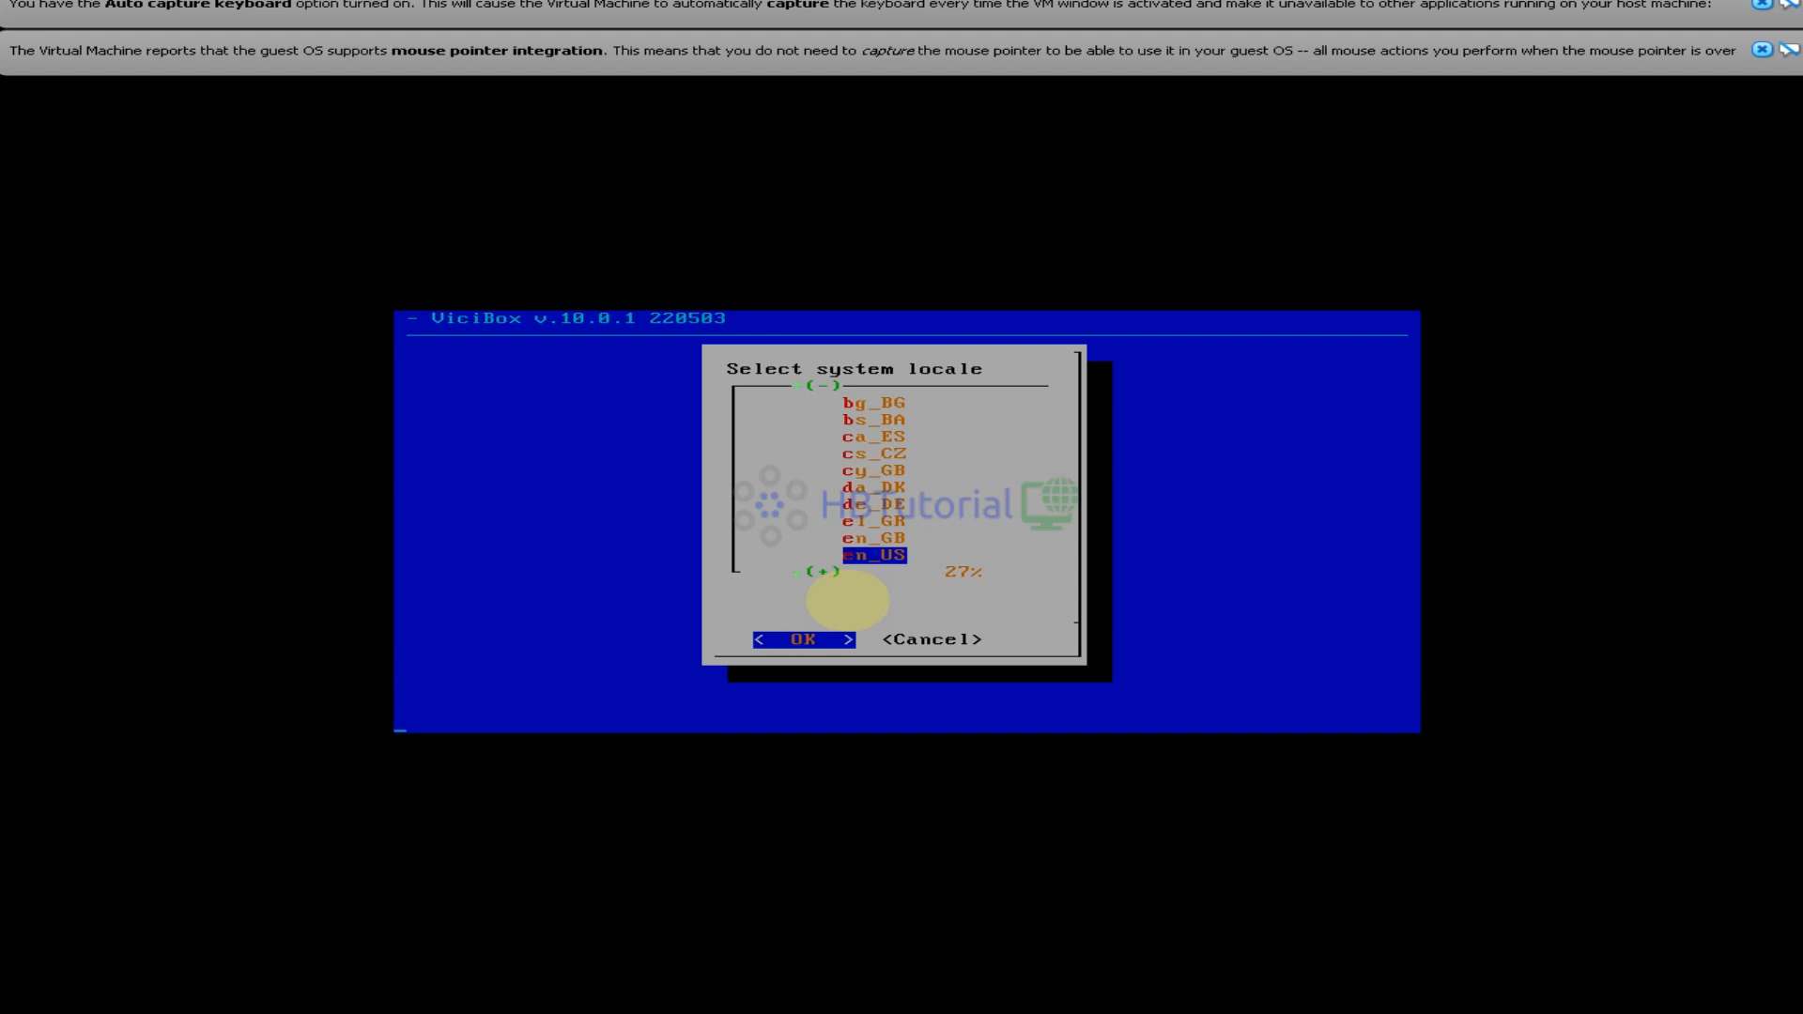
Accept en_US locale and us keyboard, then read through and agree to the license
{"action": "key", "text": "Return"}
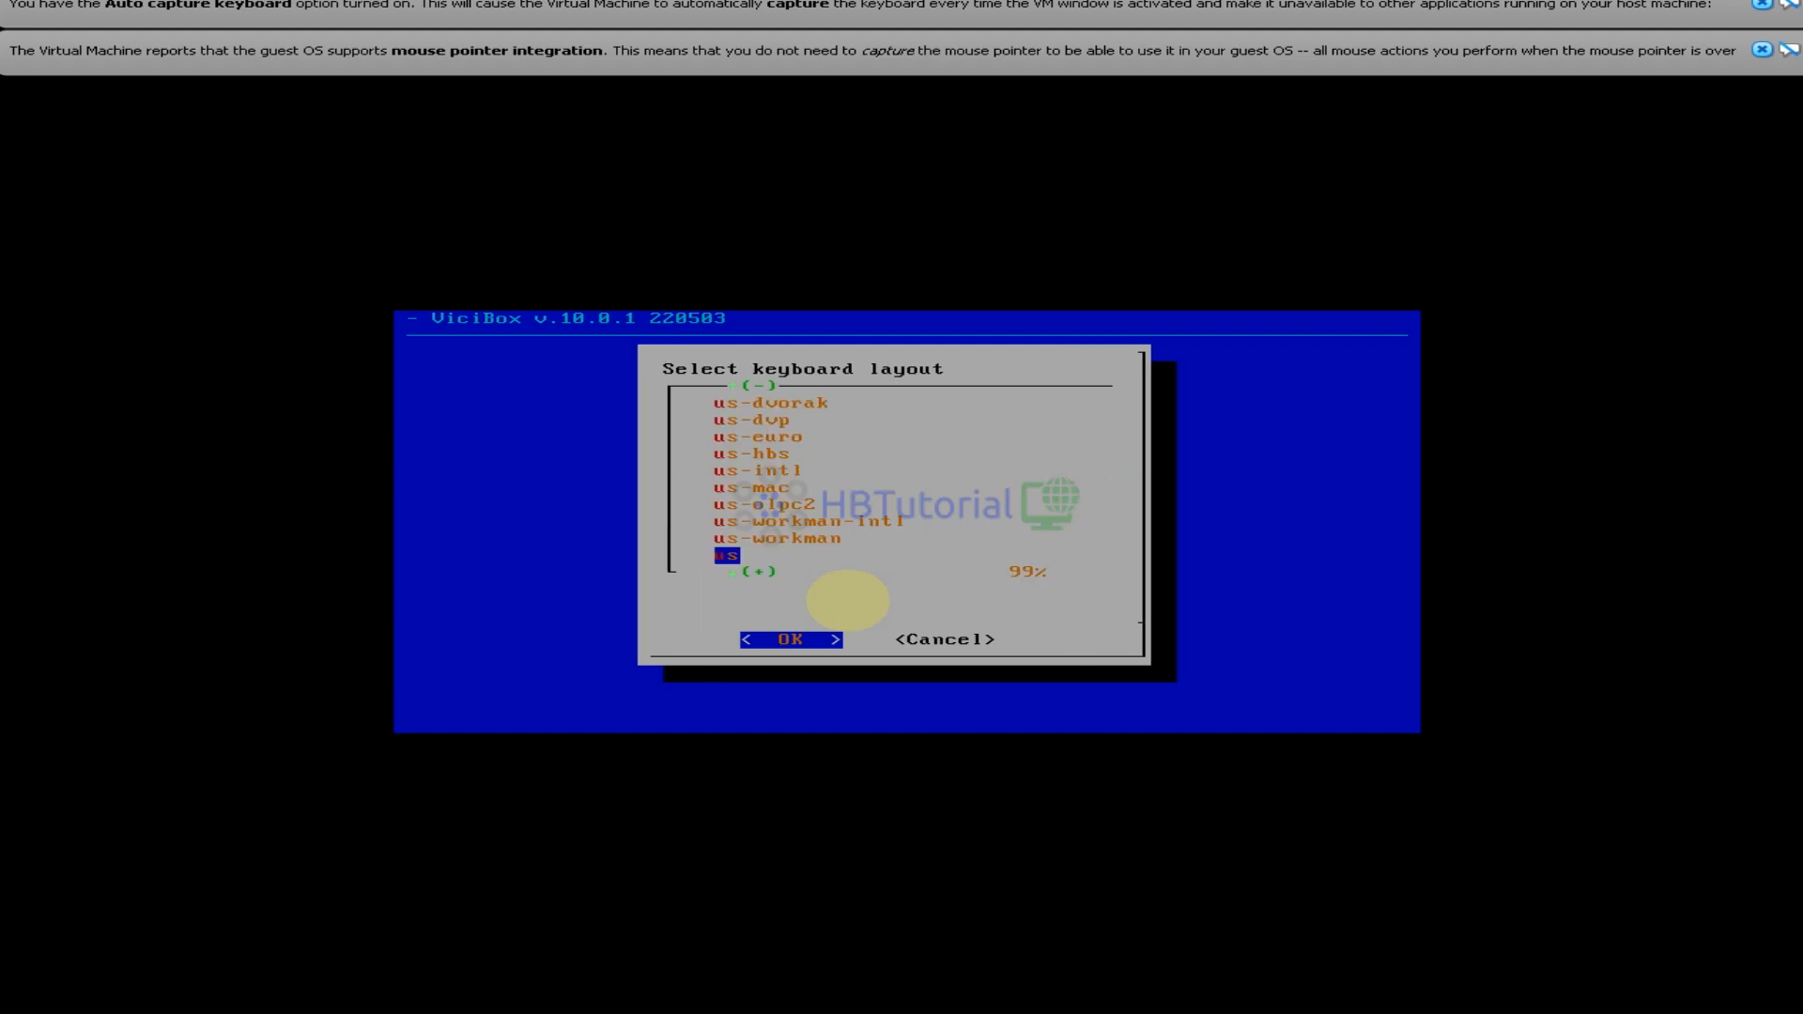
{"action": "key", "text": "Return"}
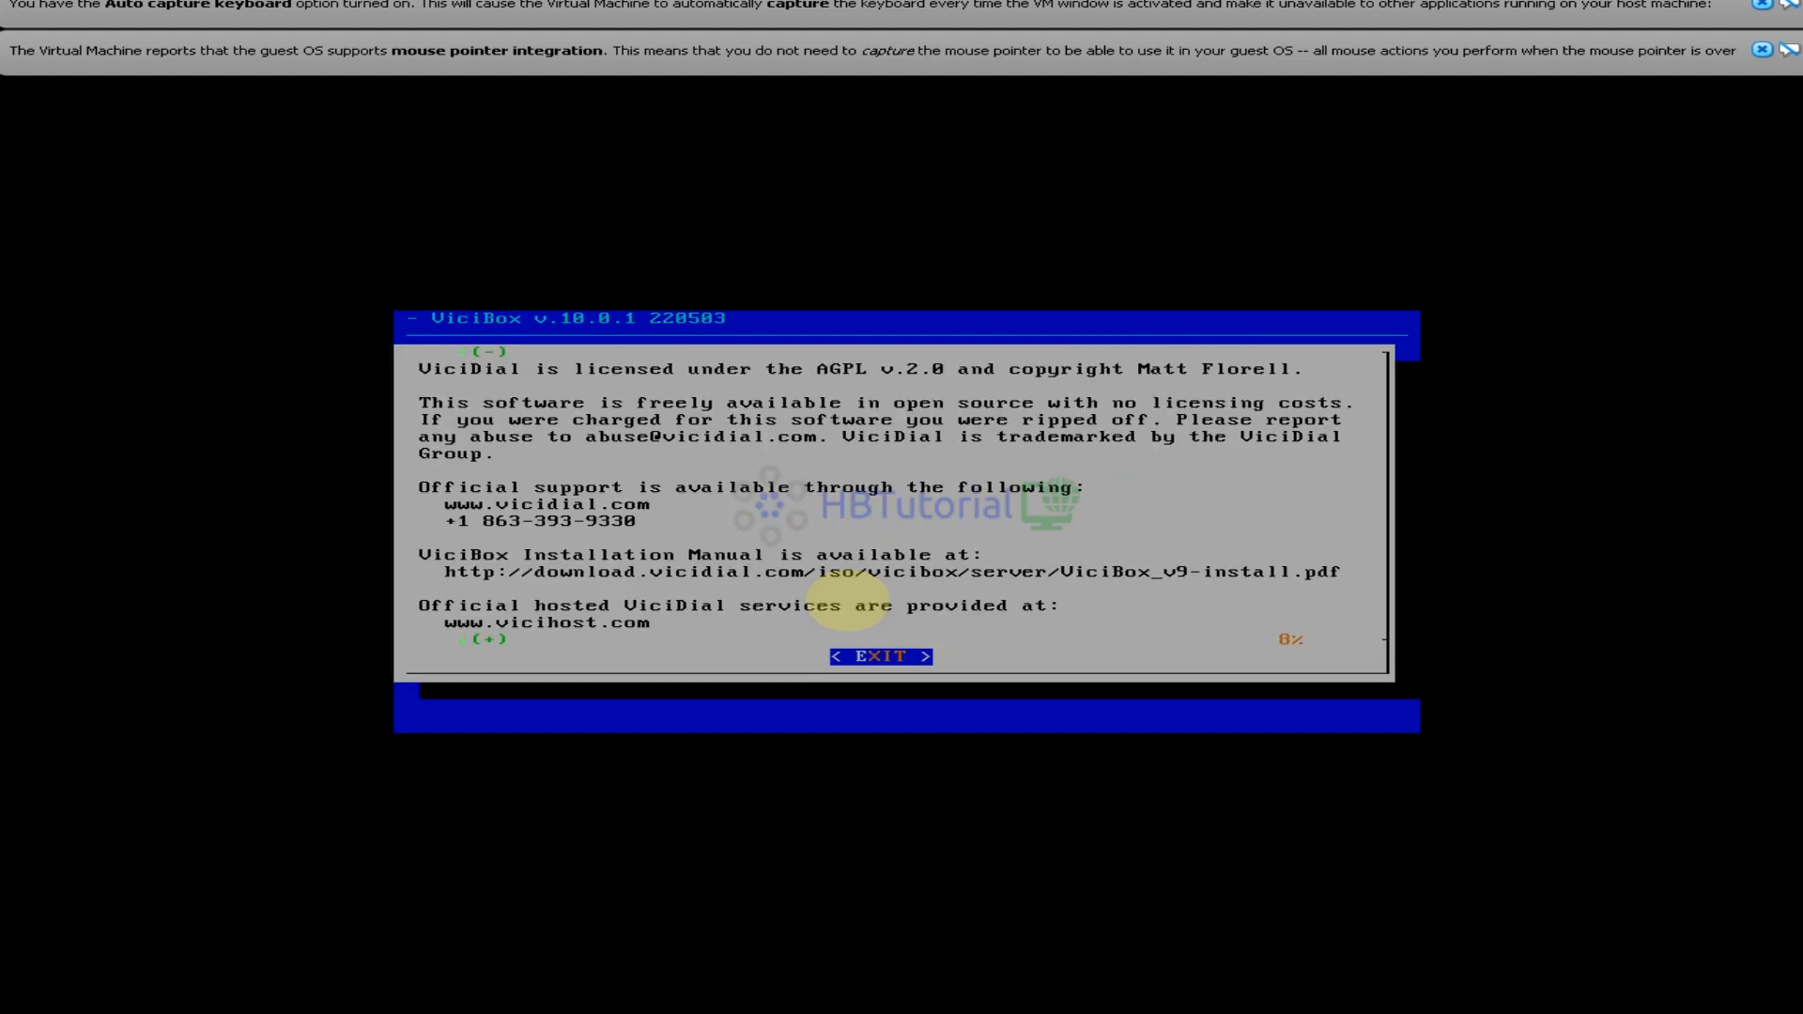
{"action": "key", "text": "Down"}
{"action": "key", "text": "Down"}
{"action": "key", "text": "Down"}
{"action": "key", "text": "Down"}
{"action": "key", "text": "Down"}
{"action": "key", "text": "Down"}
{"action": "key", "text": "Down"}
{"action": "key", "text": "Down"}
{"action": "key", "text": "Down"}
{"action": "key", "text": "Down"}
{"action": "key", "text": "Down"}
{"action": "key", "text": "Down"}
{"action": "key", "text": "Down"}
{"action": "key", "text": "Down"}
{"action": "key", "text": "Down"}
{"action": "key", "text": "Down"}
{"action": "key", "text": "Down"}
{"action": "key", "text": "Down"}
{"action": "key", "text": "Down"}
{"action": "key", "text": "Down"}
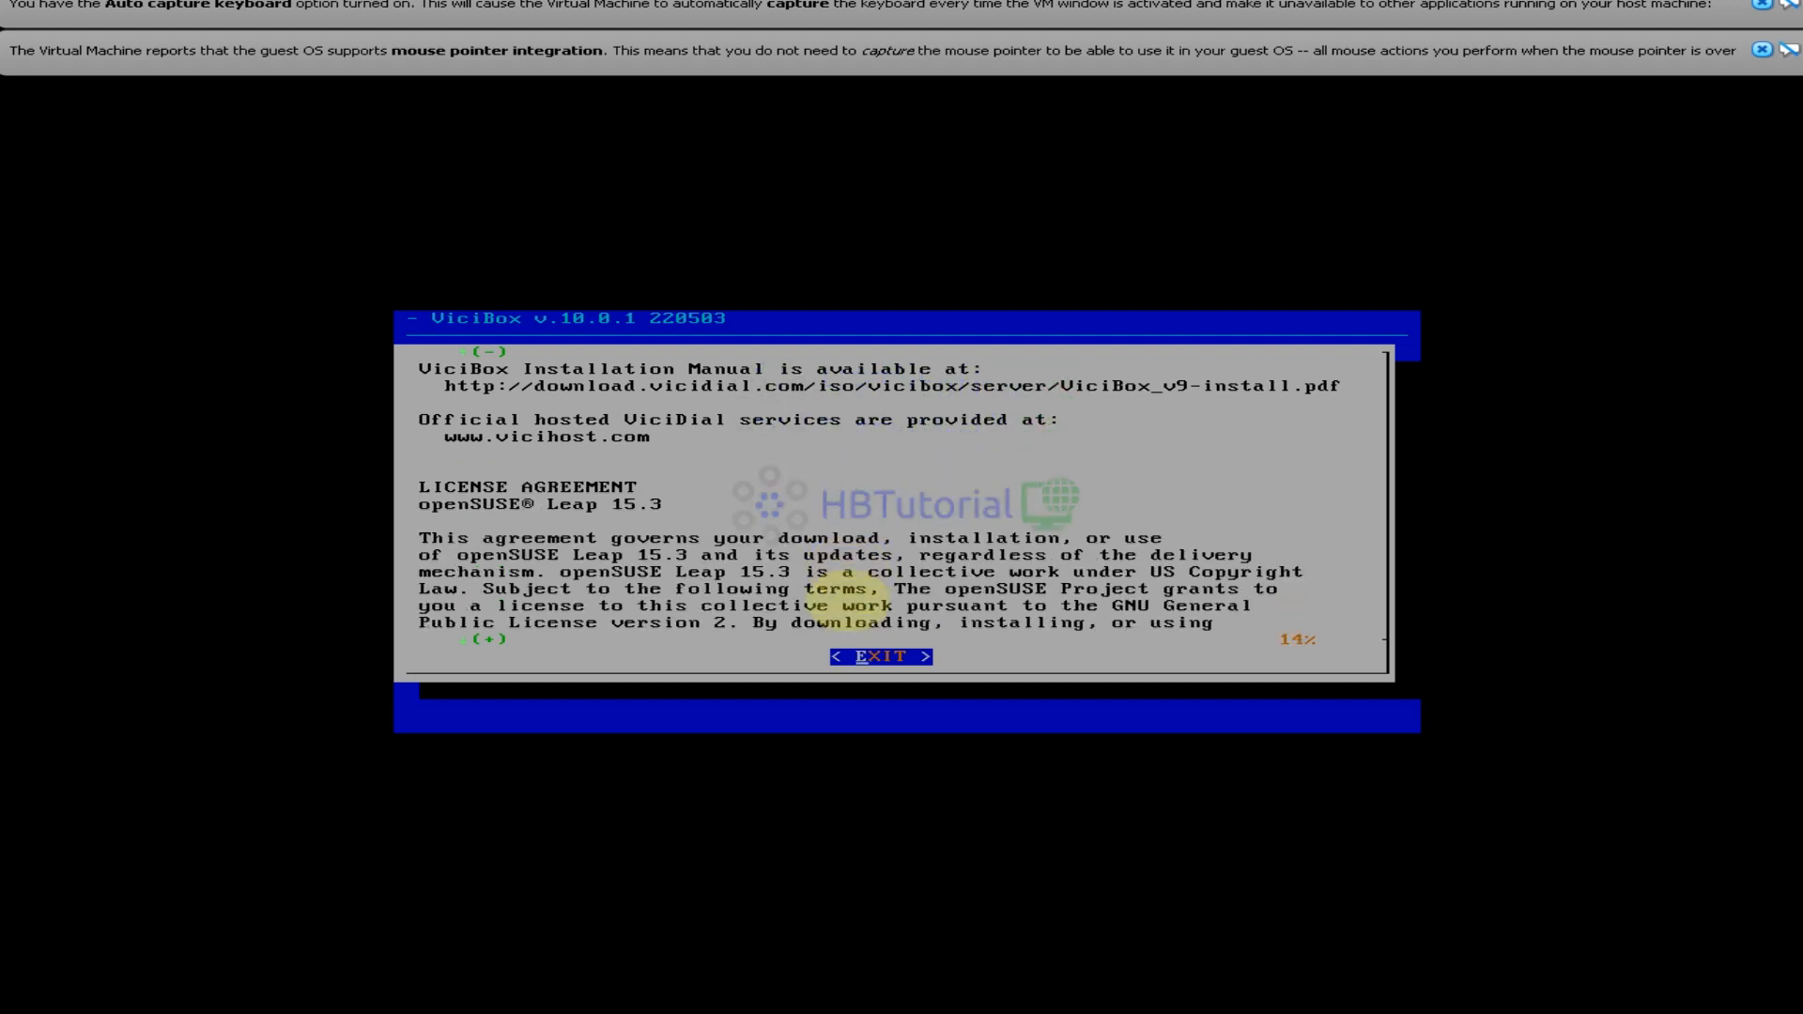
{"action": "key", "text": "Down"}
{"action": "key", "text": "Down"}
{"action": "key", "text": "Down"}
{"action": "key", "text": "Down"}
{"action": "key", "text": "Down"}
{"action": "key", "text": "Down"}
{"action": "key", "text": "Down"}
{"action": "key", "text": "Down"}
{"action": "key", "text": "Down"}
{"action": "key", "text": "Down"}
{"action": "key", "text": "Down"}
{"action": "key", "text": "Down"}
{"action": "key", "text": "Down"}
{"action": "key", "text": "Down"}
{"action": "key", "text": "Down"}
{"action": "key", "text": "Down"}
{"action": "key", "text": "Down"}
{"action": "key", "text": "Down"}
{"action": "key", "text": "Down"}
{"action": "key", "text": "Down"}
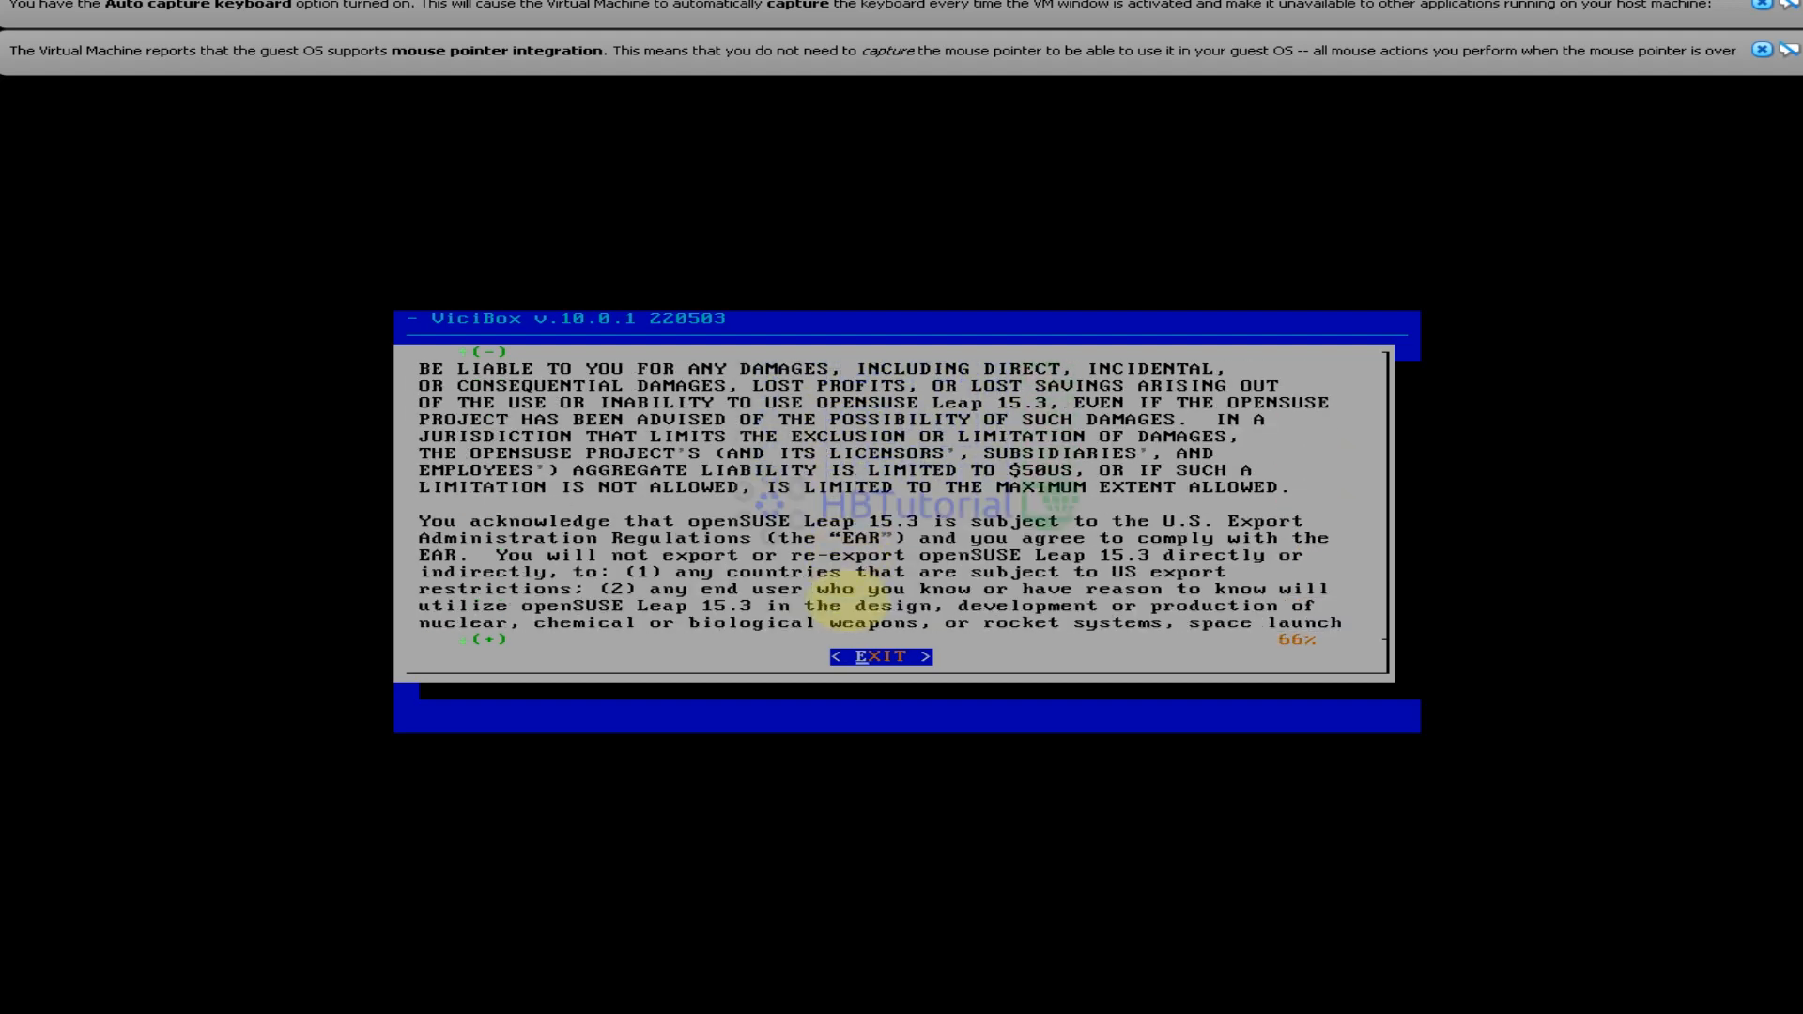
{"action": "key", "text": "Down"}
{"action": "key", "text": "Down"}
{"action": "key", "text": "Down"}
{"action": "key", "text": "Down"}
{"action": "key", "text": "Down"}
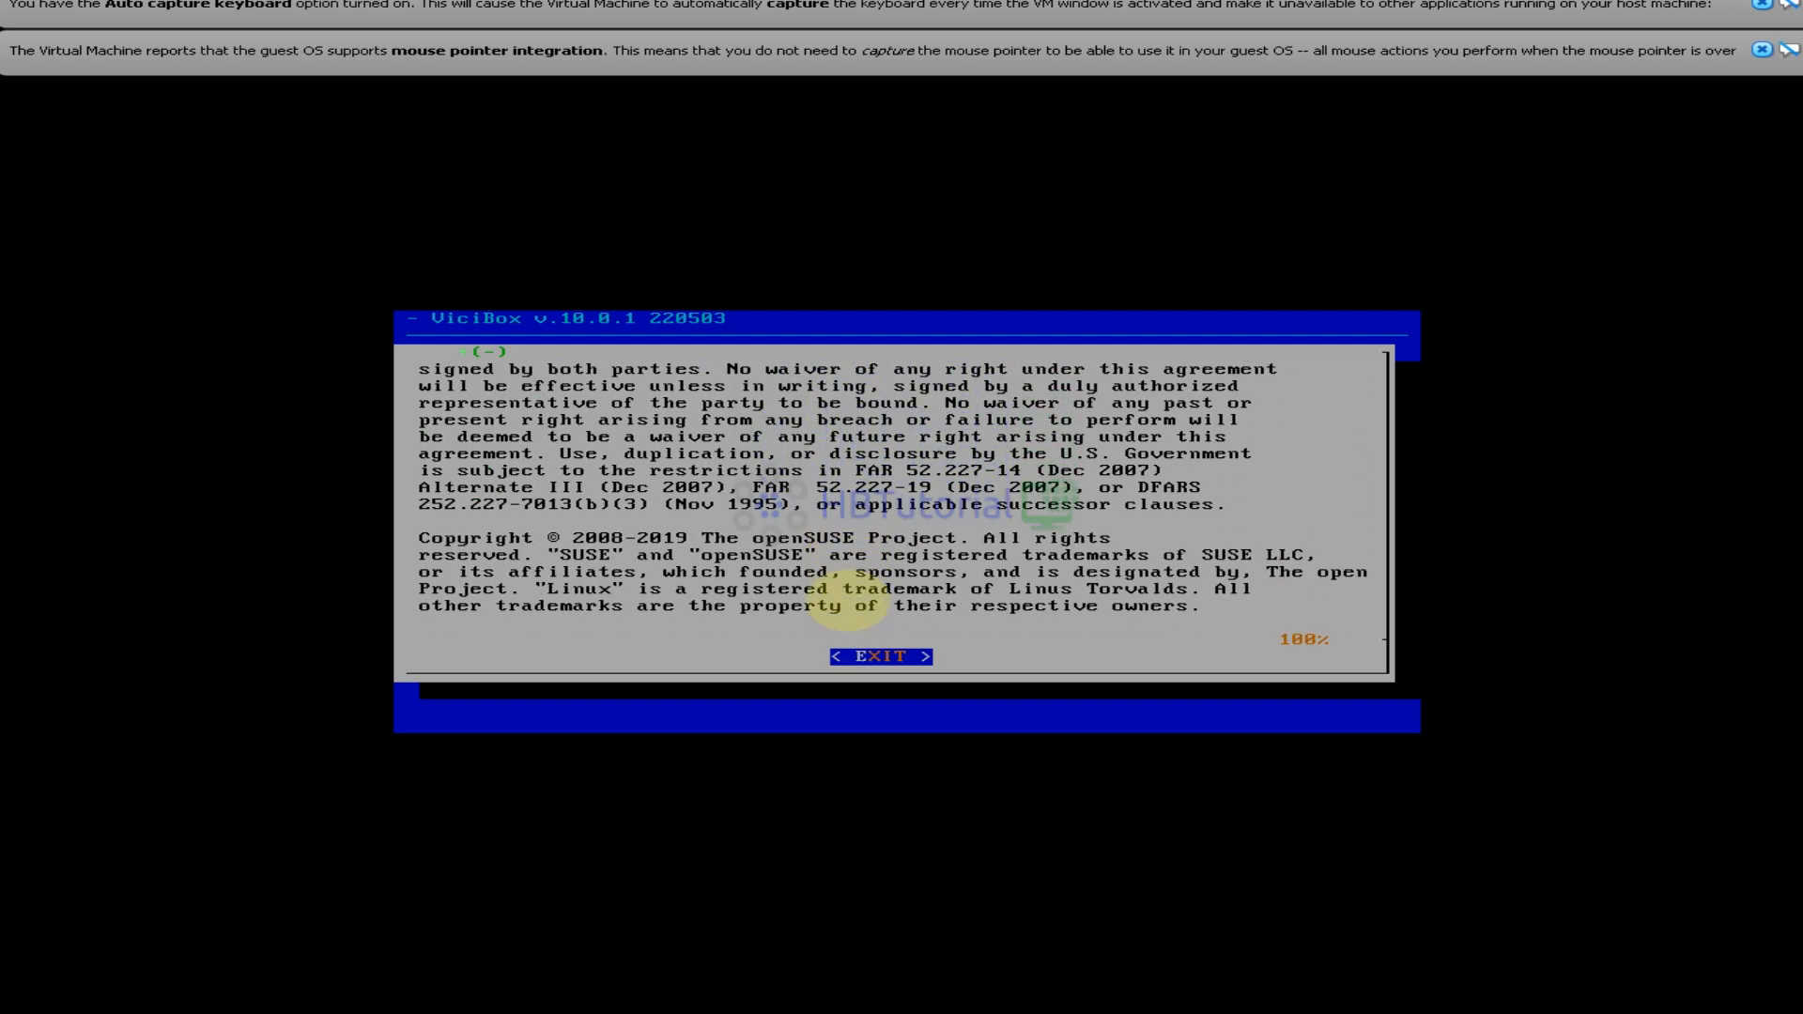
{"action": "key", "text": "Return"}
{"action": "key", "text": "Return"}
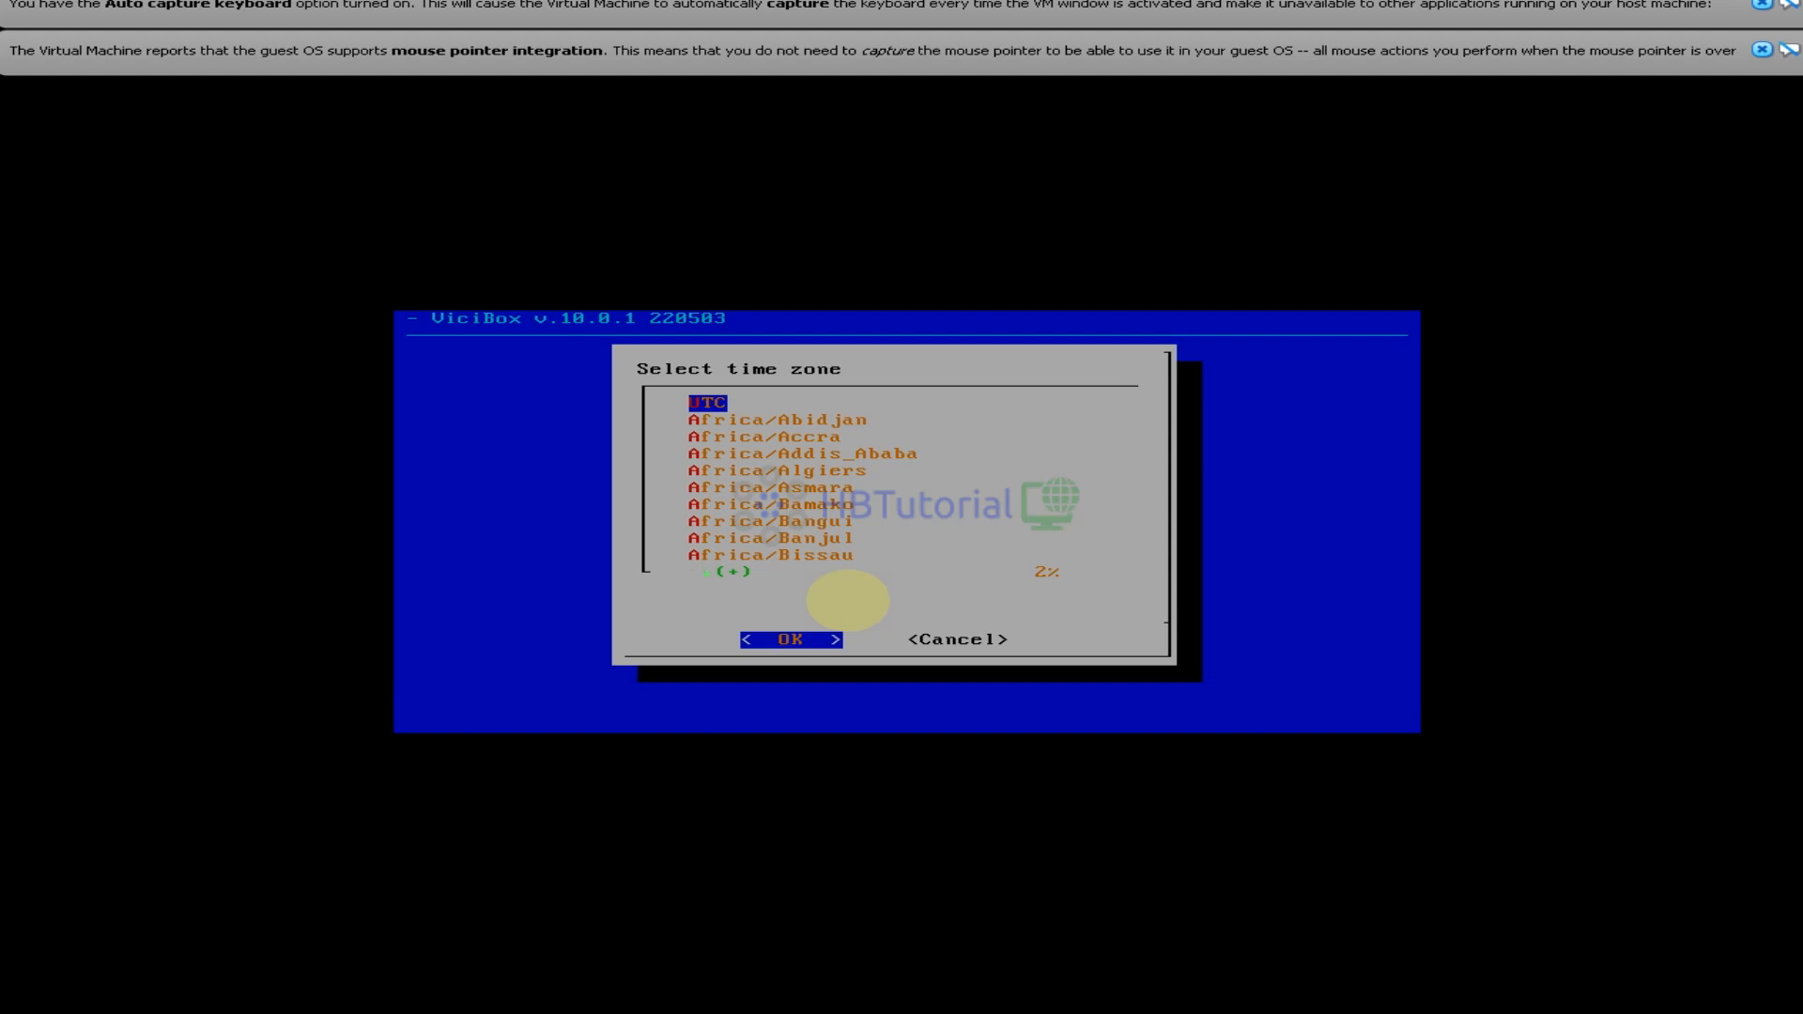
Choose Asia/Manila from the ViciBox time zone list
{"action": "key", "text": "Down"}
{"action": "key", "text": "Down"}
{"action": "key", "text": "Down"}
{"action": "key", "text": "Down"}
{"action": "key", "text": "Down"}
{"action": "key", "text": "Down"}
{"action": "key", "text": "Down"}
{"action": "key", "text": "Down"}
{"action": "key", "text": "Down"}
{"action": "key", "text": "Down"}
{"action": "key", "text": "Down"}
{"action": "key", "text": "Down"}
{"action": "key", "text": "Down"}
{"action": "key", "text": "Down"}
{"action": "key", "text": "Down"}
{"action": "key", "text": "Down"}
{"action": "key", "text": "Down"}
{"action": "key", "text": "Down"}
{"action": "key", "text": "Down"}
{"action": "key", "text": "Down"}
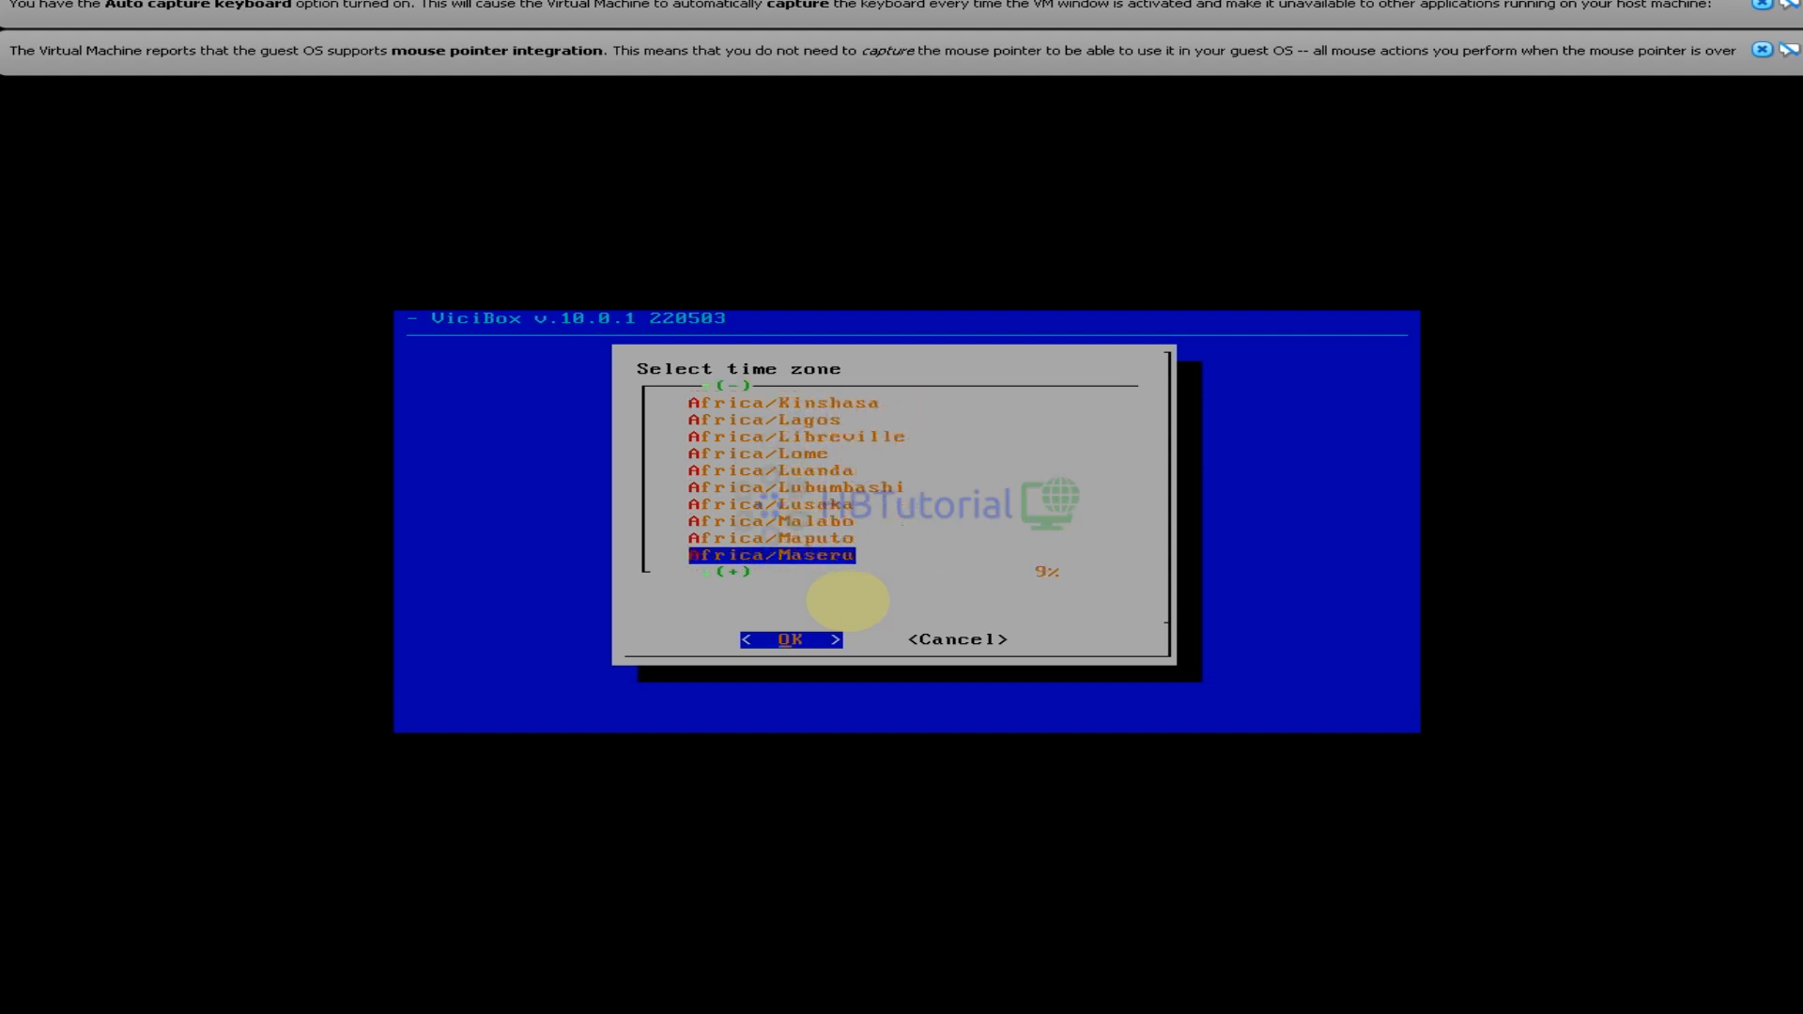
{"action": "key", "text": "Down"}
{"action": "key", "text": "Down"}
{"action": "key", "text": "Down"}
{"action": "key", "text": "Down"}
{"action": "key", "text": "Down"}
{"action": "key", "text": "Down"}
{"action": "key", "text": "Down"}
{"action": "key", "text": "Down"}
{"action": "key", "text": "Down"}
{"action": "key", "text": "Down"}
{"action": "key", "text": "Down"}
{"action": "key", "text": "Down"}
{"action": "key", "text": "Down"}
{"action": "key", "text": "Down"}
{"action": "key", "text": "Down"}
{"action": "key", "text": "Down"}
{"action": "key", "text": "Down"}
{"action": "key", "text": "Down"}
{"action": "key", "text": "Down"}
{"action": "key", "text": "Down"}
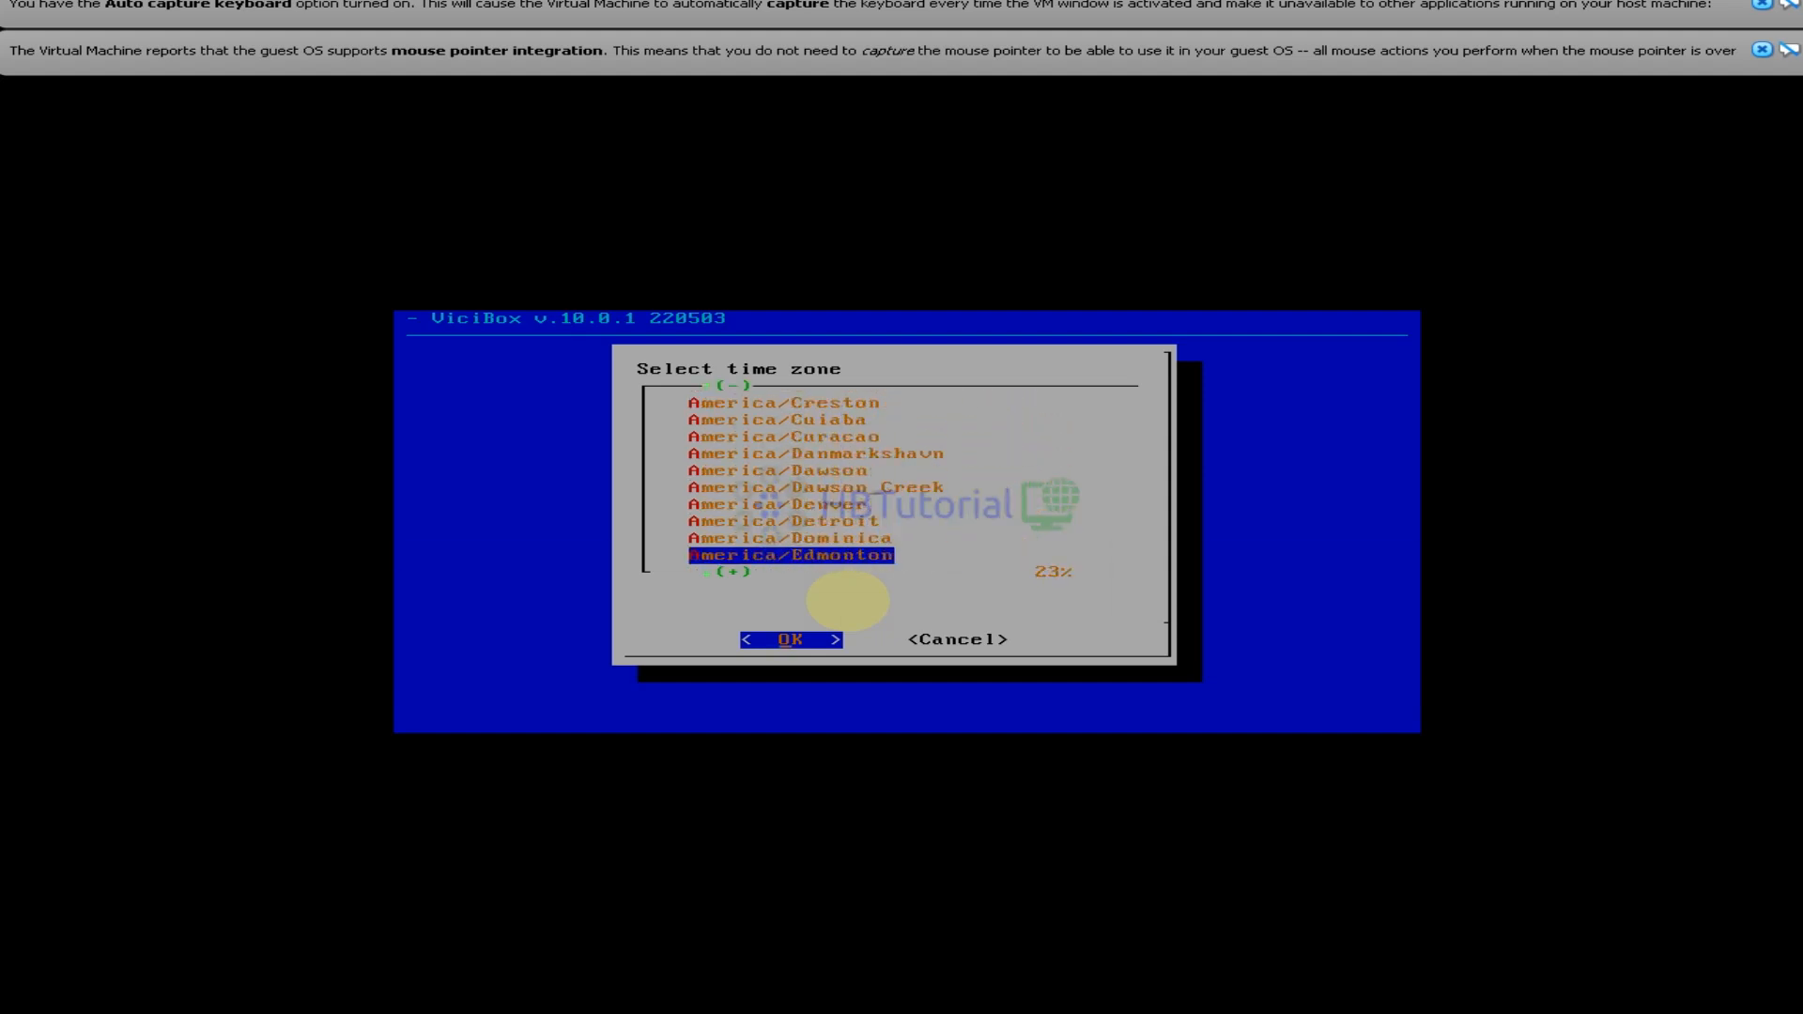
{"action": "key", "text": "Down"}
{"action": "key", "text": "Down"}
{"action": "key", "text": "Down"}
{"action": "key", "text": "Down"}
{"action": "key", "text": "Down"}
{"action": "key", "text": "Down"}
{"action": "key", "text": "Down"}
{"action": "key", "text": "Down"}
{"action": "key", "text": "Down"}
{"action": "key", "text": "Down"}
{"action": "key", "text": "Down"}
{"action": "key", "text": "Down"}
{"action": "key", "text": "Down"}
{"action": "key", "text": "Down"}
{"action": "key", "text": "Down"}
{"action": "key", "text": "Down"}
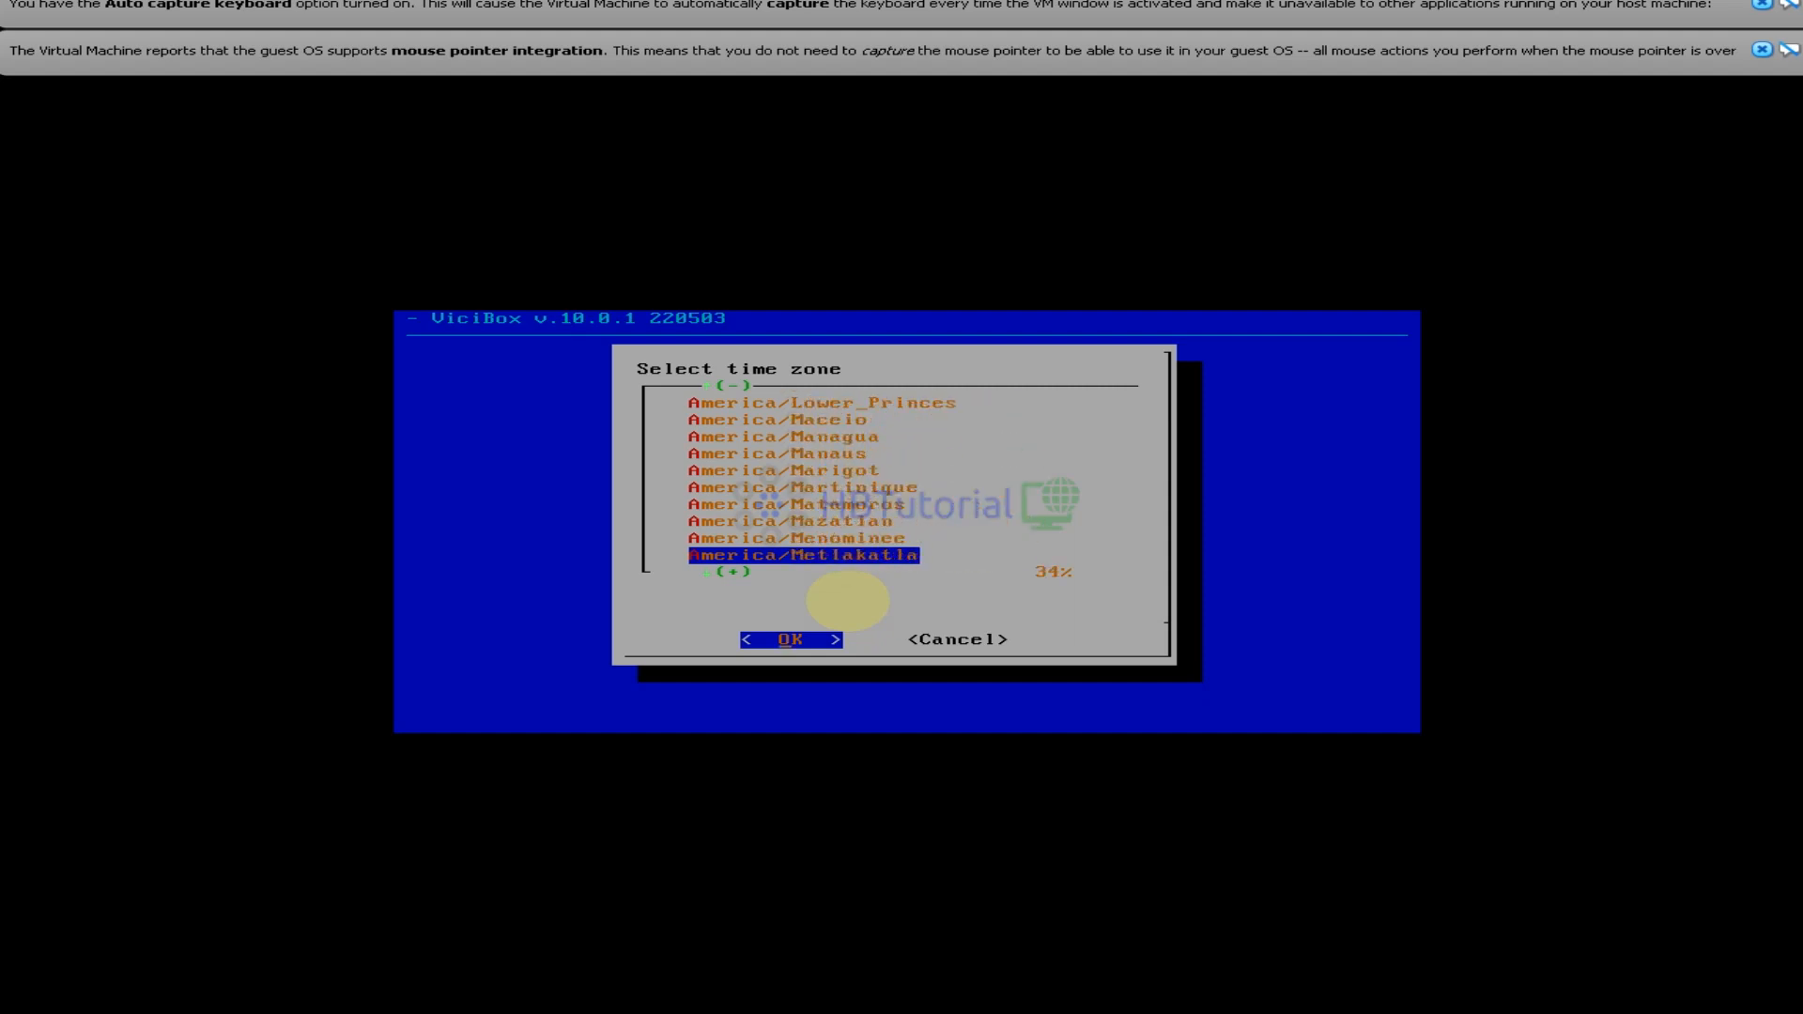
{"action": "key", "text": "Down"}
{"action": "key", "text": "Down"}
{"action": "key", "text": "Down"}
{"action": "key", "text": "Down"}
{"action": "key", "text": "Down"}
{"action": "key", "text": "Down"}
{"action": "key", "text": "Down"}
{"action": "key", "text": "Down"}
{"action": "key", "text": "Down"}
{"action": "key", "text": "Down"}
{"action": "key", "text": "Down"}
{"action": "key", "text": "Down"}
{"action": "key", "text": "Down"}
{"action": "key", "text": "Down"}
{"action": "key", "text": "Down"}
{"action": "key", "text": "Down"}
{"action": "key", "text": "Down"}
{"action": "key", "text": "Down"}
{"action": "key", "text": "Down"}
{"action": "key", "text": "Down"}
{"action": "key", "text": "Down"}
{"action": "key", "text": "Down"}
{"action": "key", "text": "Down"}
{"action": "key", "text": "Down"}
{"action": "key", "text": "Down"}
{"action": "key", "text": "Down"}
{"action": "key", "text": "Down"}
{"action": "key", "text": "Down"}
{"action": "key", "text": "Down"}
{"action": "key", "text": "Down"}
{"action": "key", "text": "Down"}
{"action": "key", "text": "Down"}
{"action": "key", "text": "Down"}
{"action": "key", "text": "Down"}
{"action": "key", "text": "Down"}
{"action": "key", "text": "Down"}
{"action": "key", "text": "Down"}
{"action": "key", "text": "Down"}
{"action": "key", "text": "Down"}
{"action": "key", "text": "Down"}
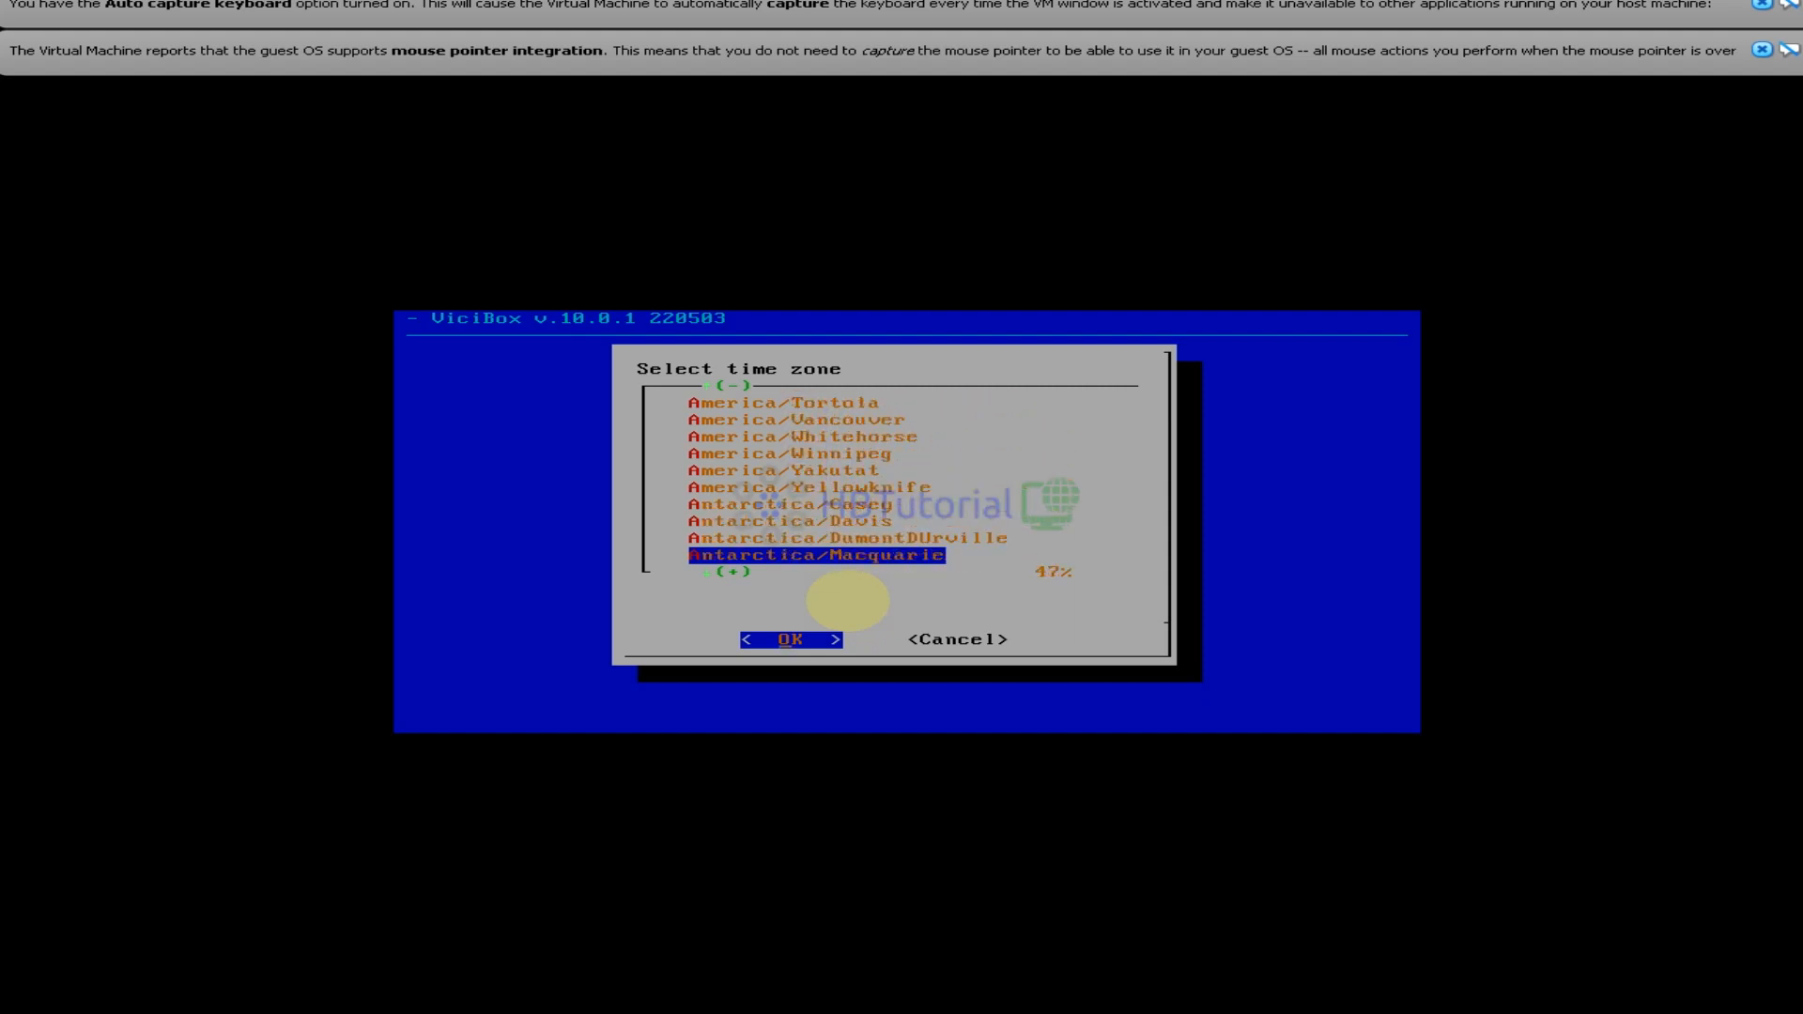
{"action": "key", "text": "Down"}
{"action": "key", "text": "Down"}
{"action": "key", "text": "Down"}
{"action": "key", "text": "Down"}
{"action": "key", "text": "Down"}
{"action": "key", "text": "Down"}
{"action": "key", "text": "Down"}
{"action": "key", "text": "Down"}
{"action": "key", "text": "Down"}
{"action": "key", "text": "Down"}
{"action": "key", "text": "Down"}
{"action": "key", "text": "Down"}
{"action": "key", "text": "Down"}
{"action": "key", "text": "Down"}
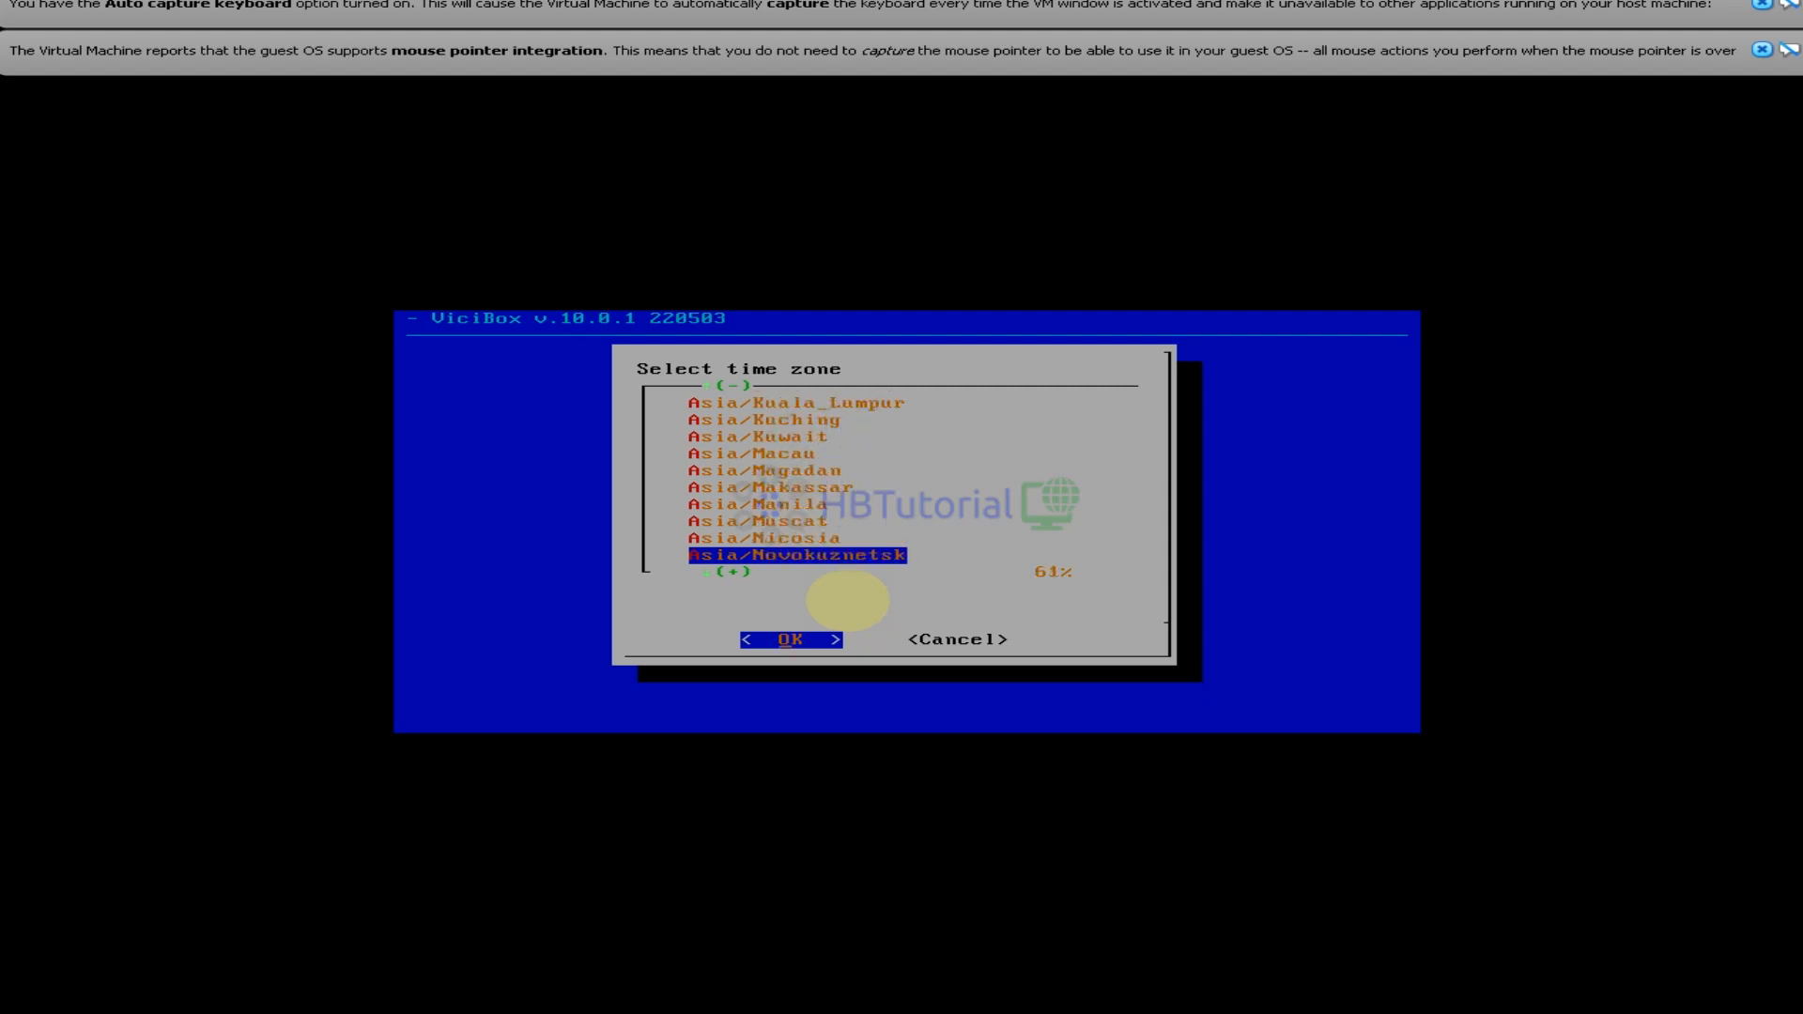
{"action": "key", "text": "Up"}
{"action": "key", "text": "Up"}
{"action": "key", "text": "Up"}
{"action": "key", "text": "Up"}
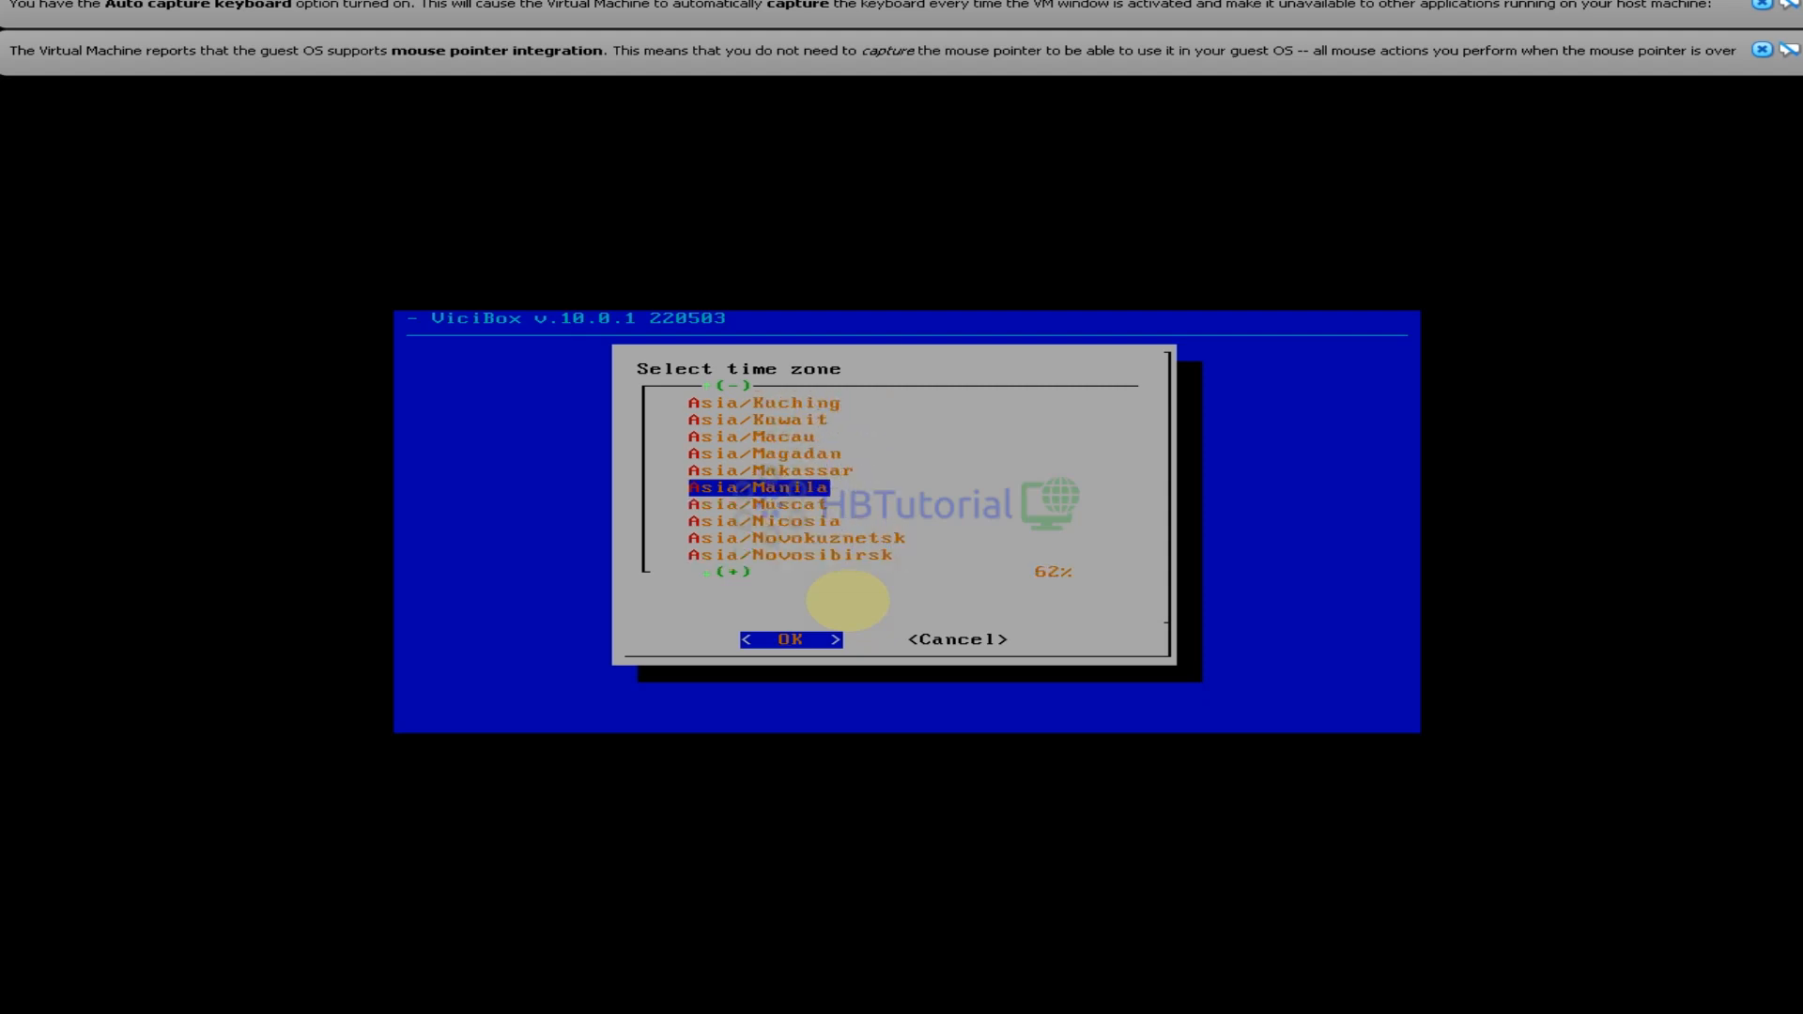
{"action": "key", "text": "Return"}
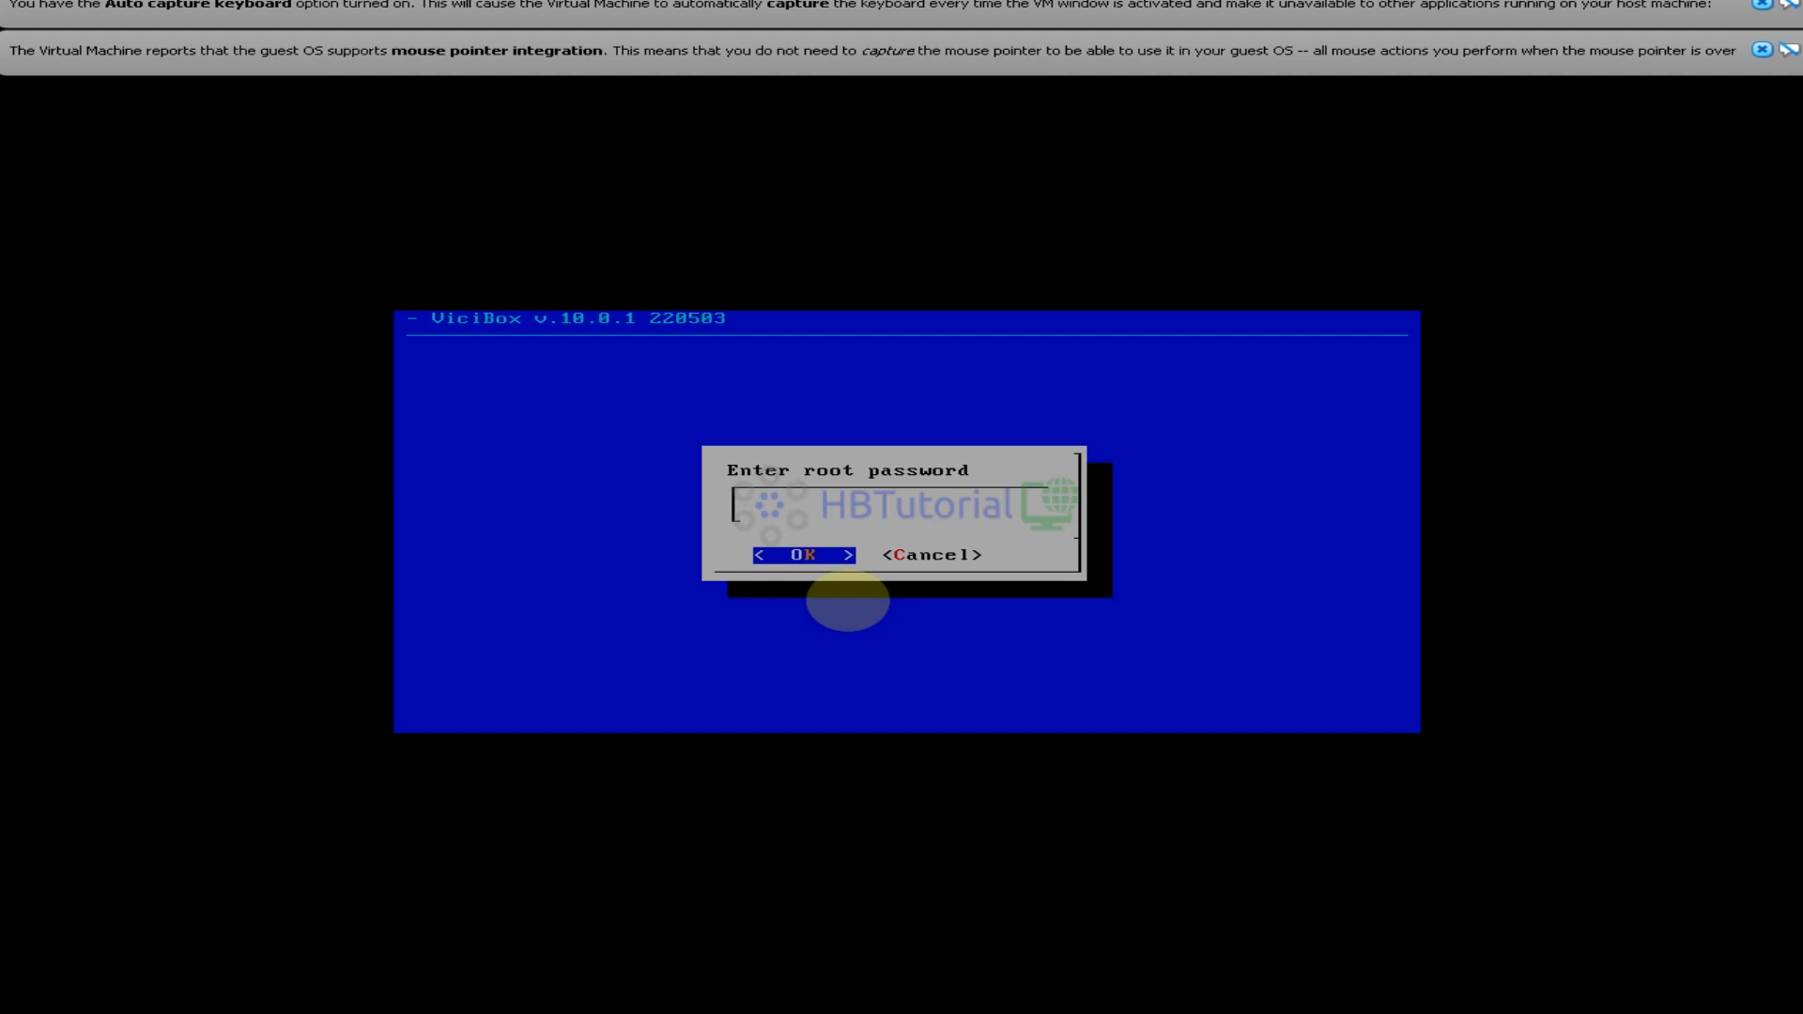
{"action": "type", "text": "*******"}
Enter the root password and confirm it in the repeat prompt
{"action": "key", "text": "Return"}
{"action": "type", "text": "****"}
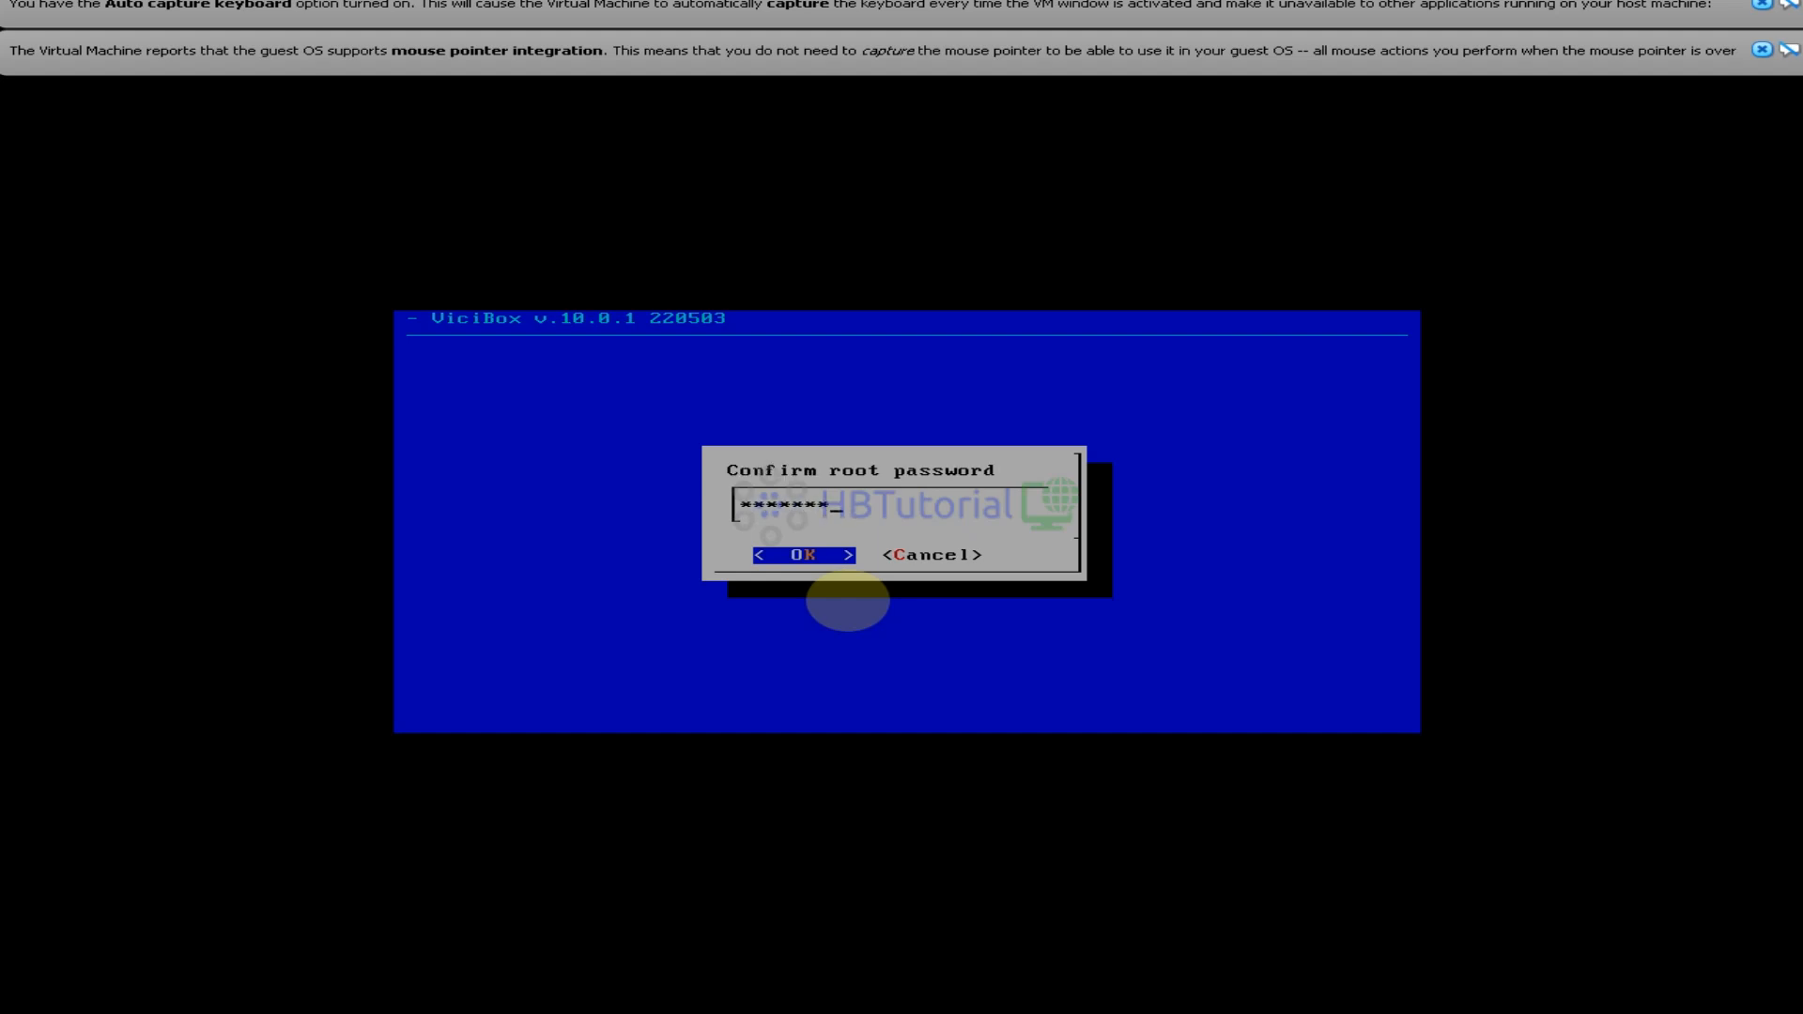
{"action": "key", "text": "Return"}
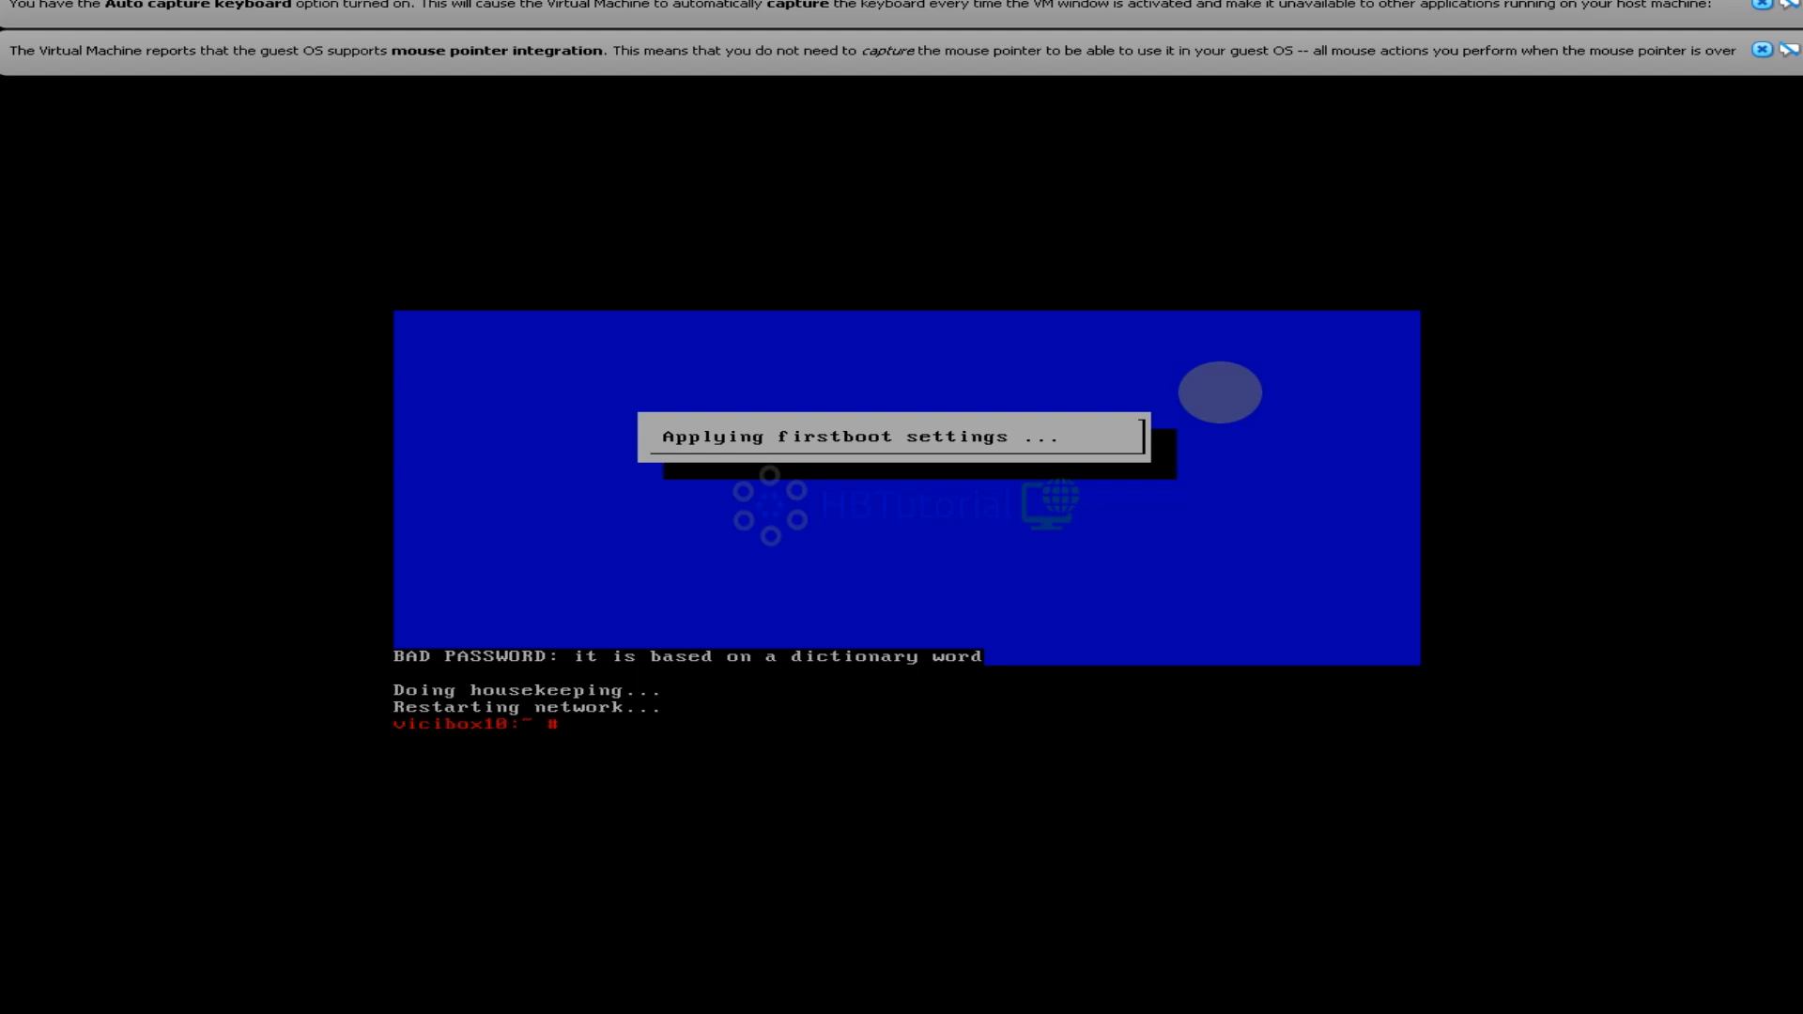
Run 'ip add' in the guest shell to list interfaces, showing eth0 at 192.168.20.205/24
{"action": "type", "text": "ip add"}
{"action": "key", "text": "Return"}
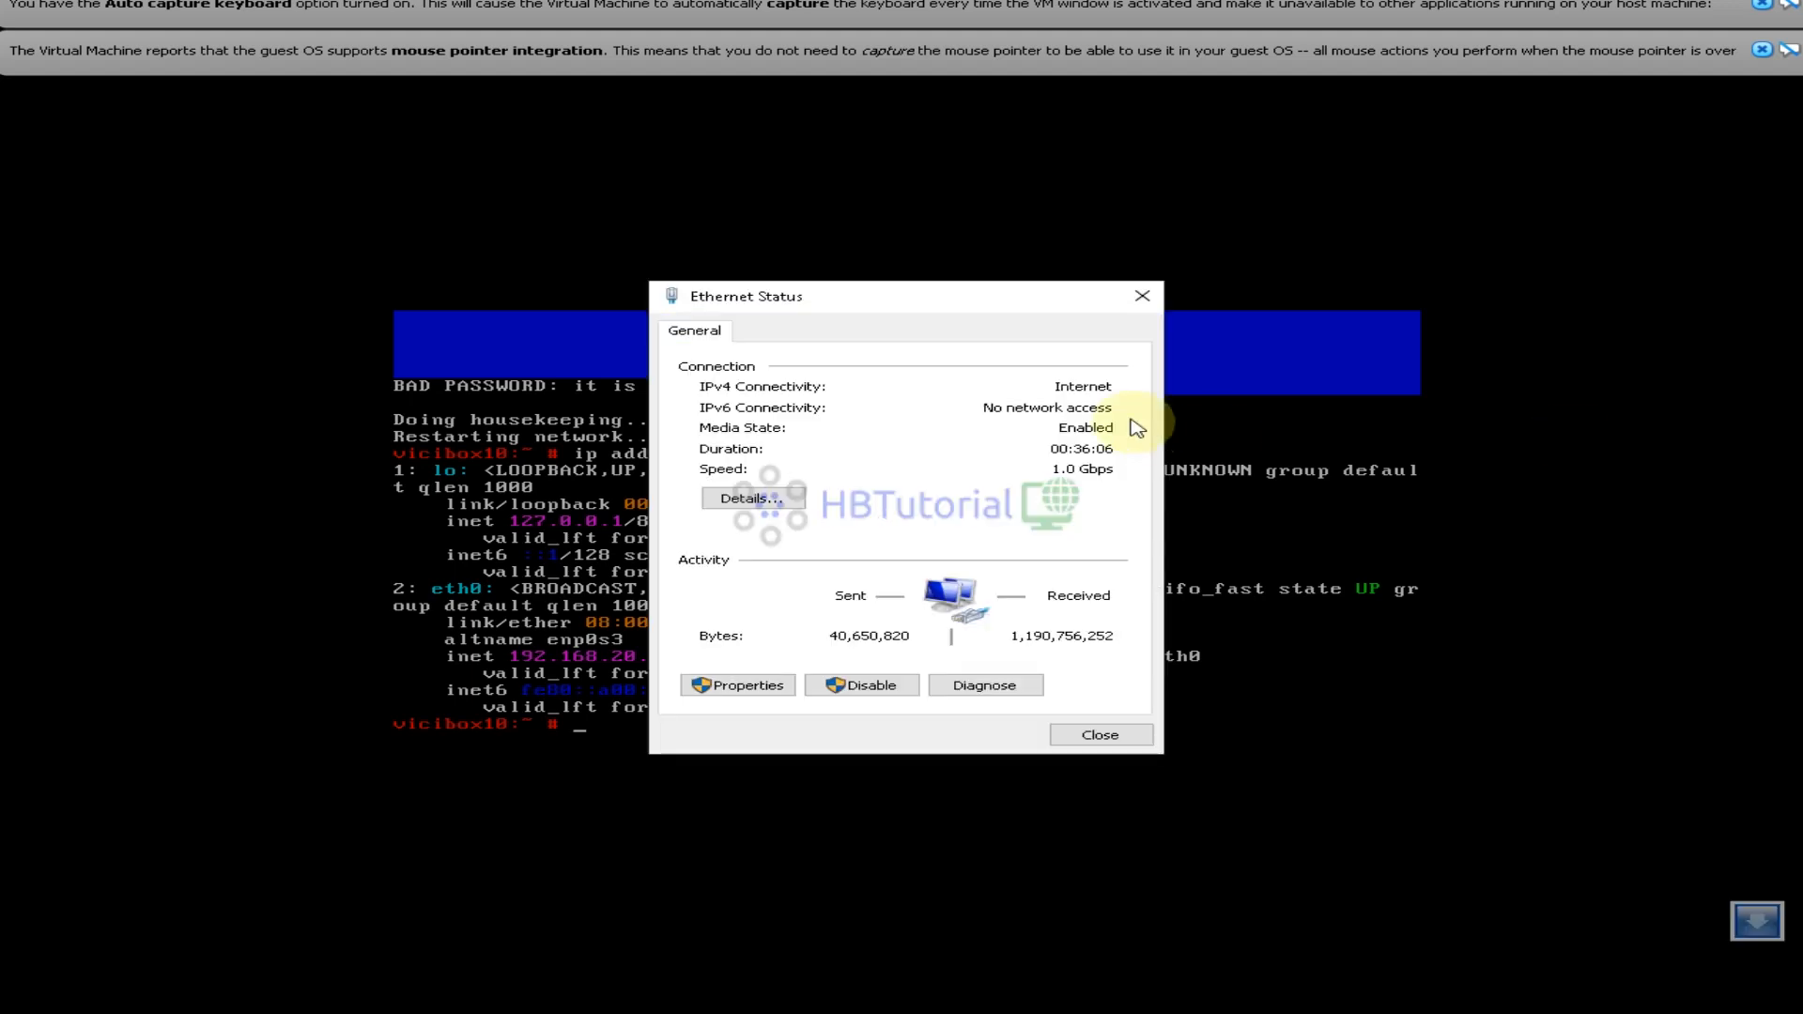
Review the host's IPv4 address, subnet mask, default gateway and DHCP server in Network Connection Details
{"action": "left_click_drag", "start_coordinate": [943, 193], "coordinate": [1075, 167]}
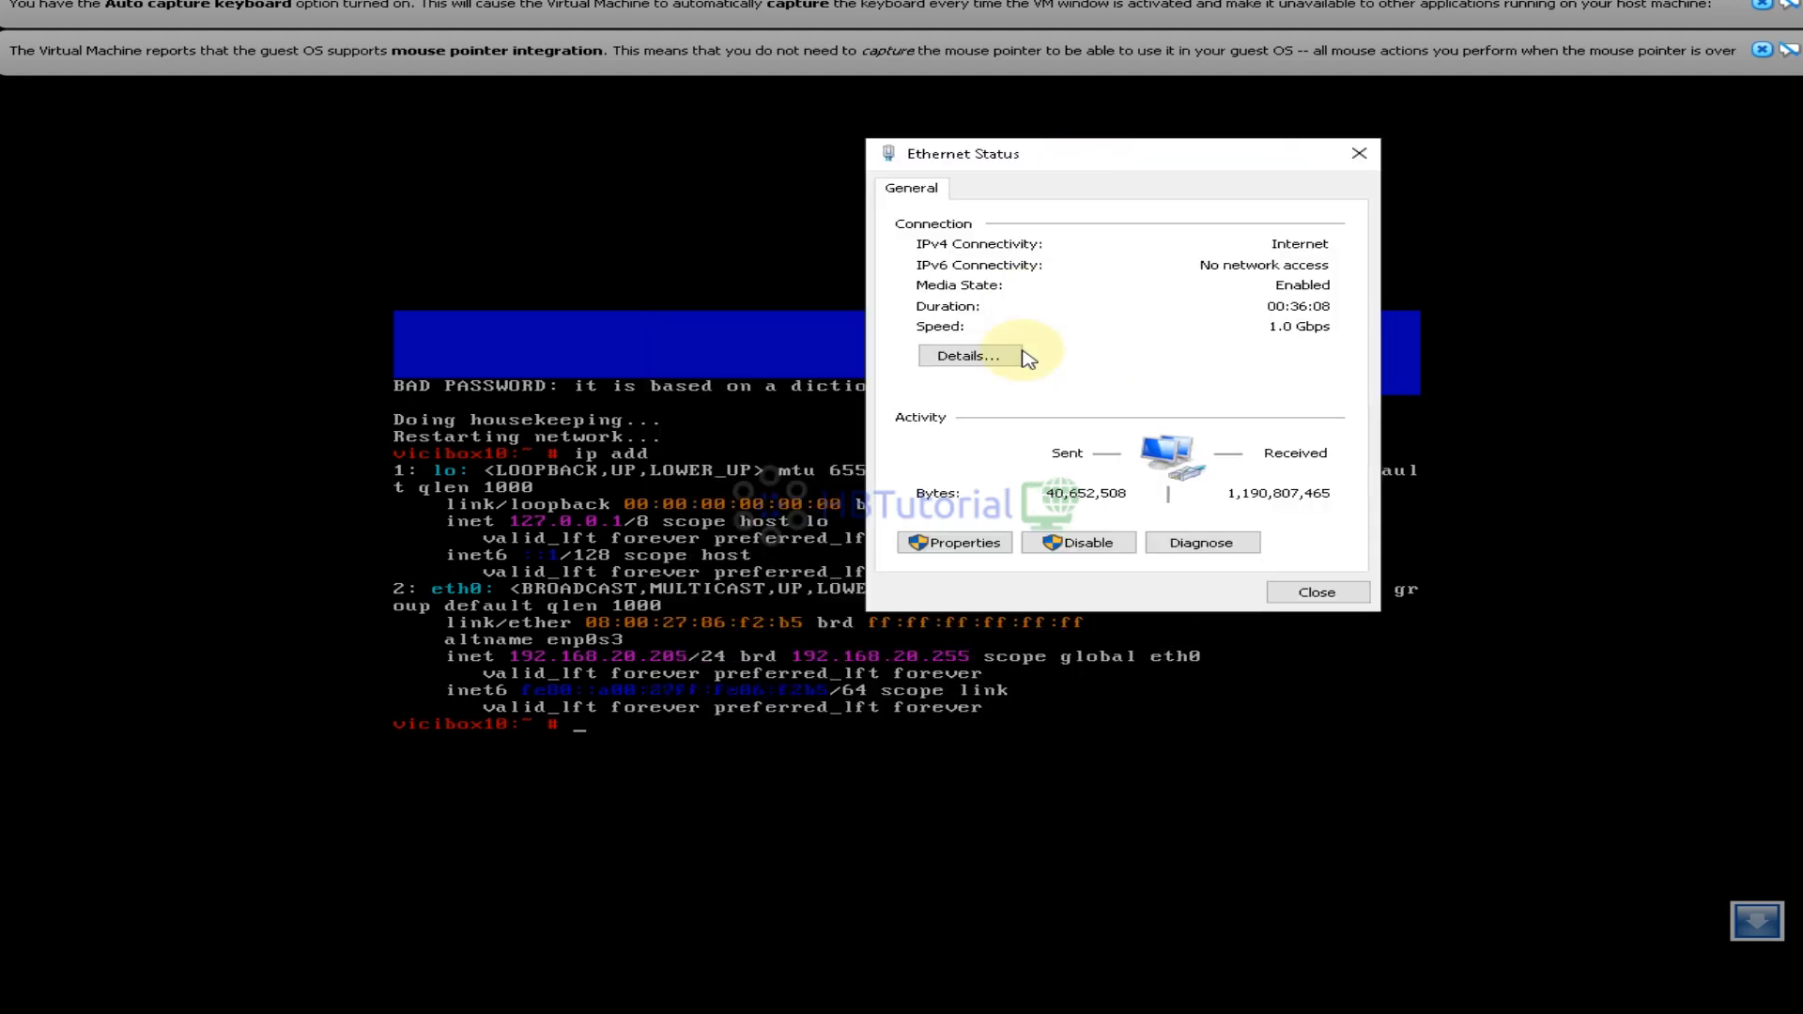
{"action": "left_click", "coordinate": [972, 357]}
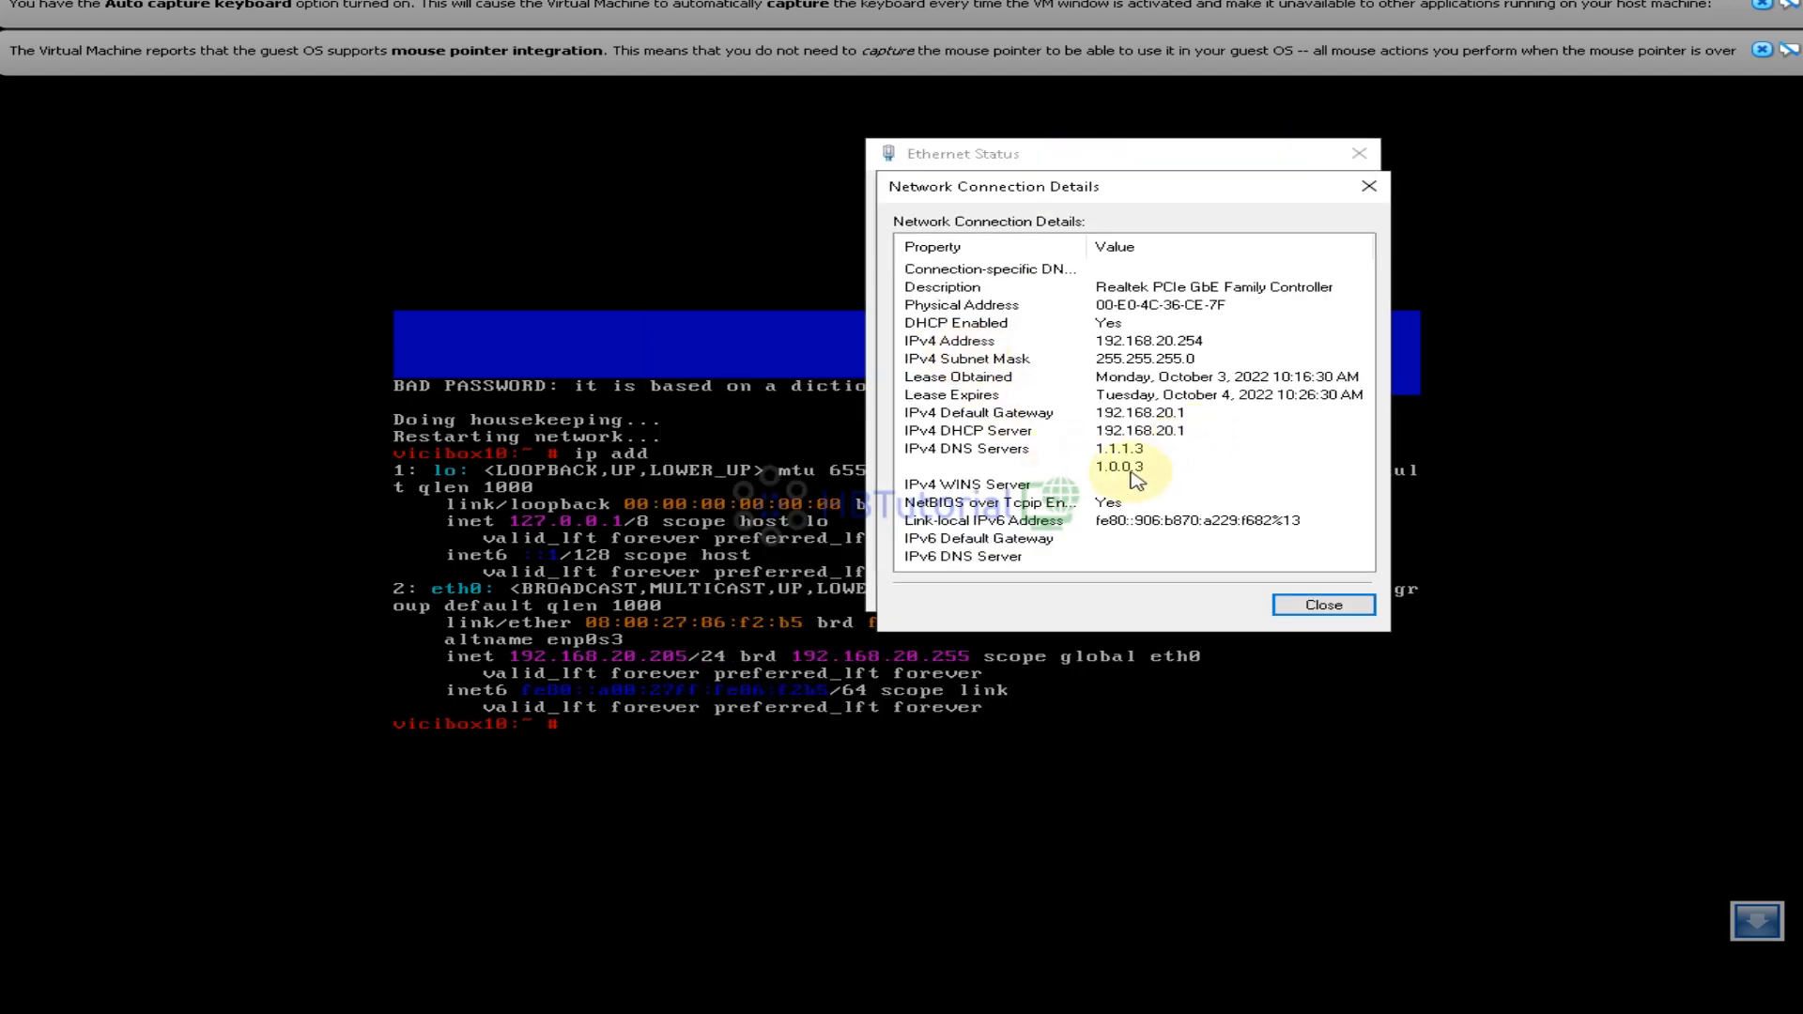
{"action": "left_click_drag", "start_coordinate": [1132, 449], "coordinate": [1123, 354]}
{"action": "left_click", "coordinate": [1122, 344]}
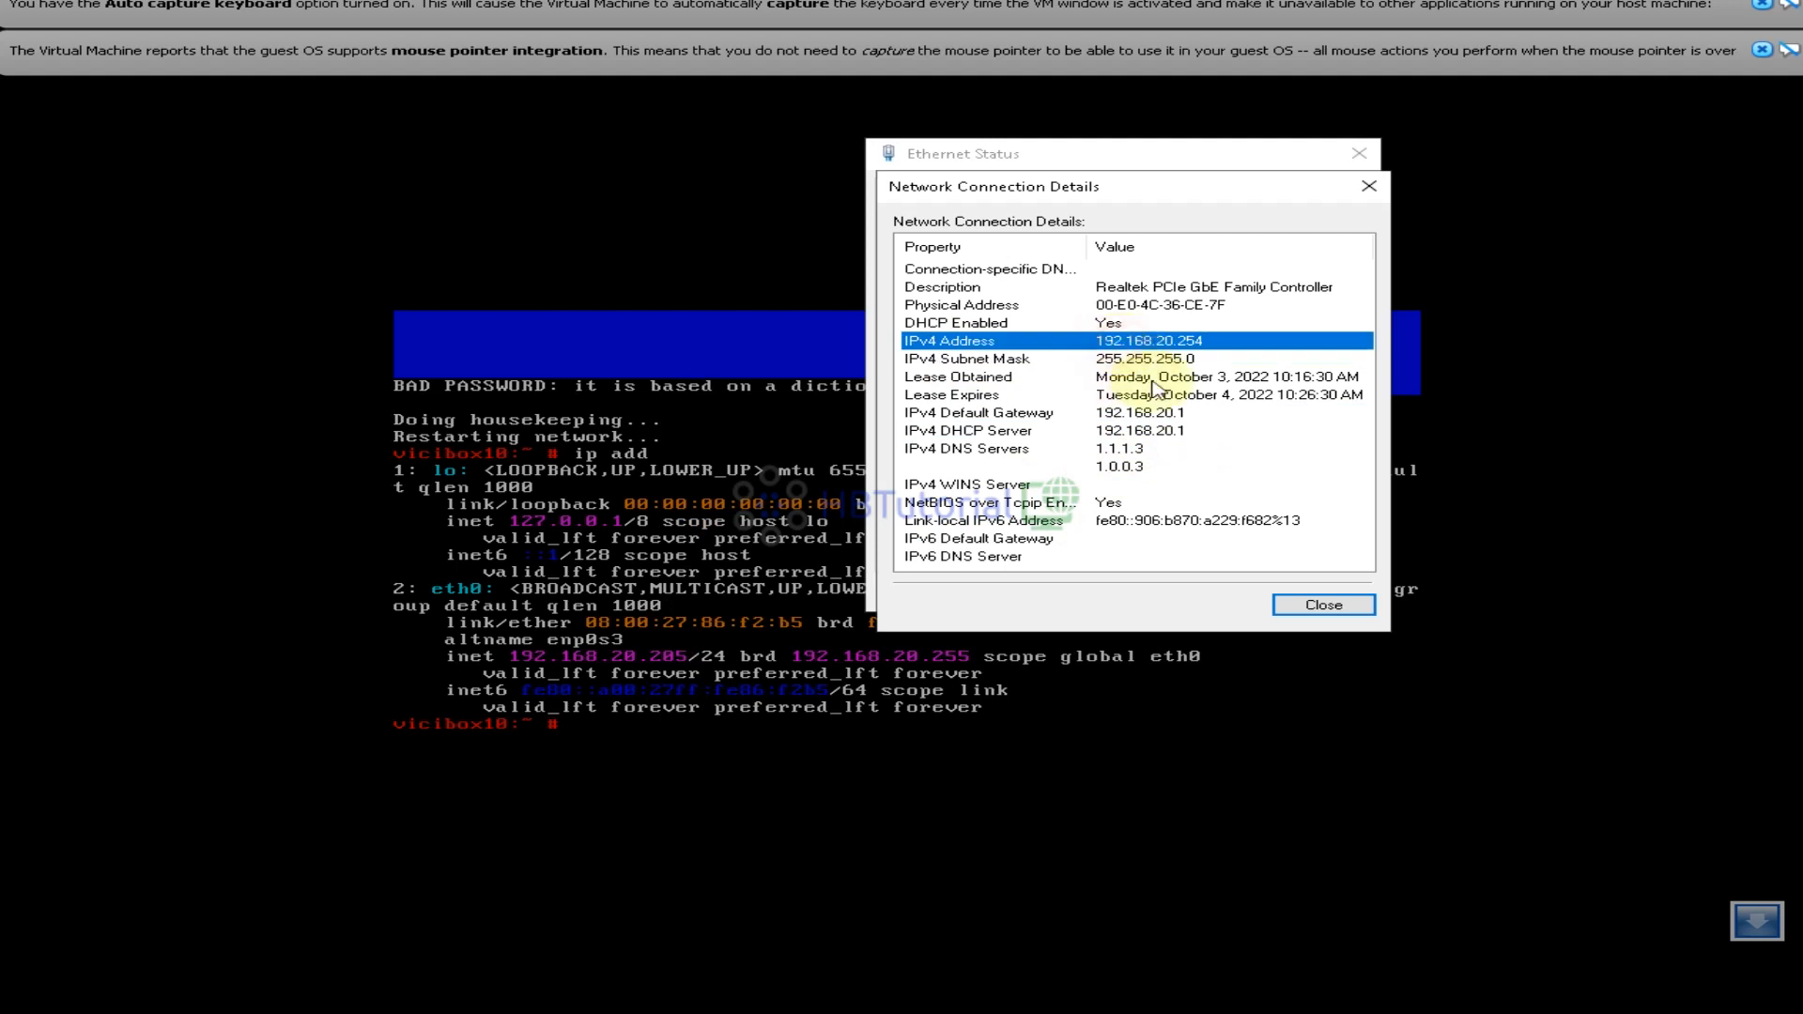
{"action": "left_click", "coordinate": [1145, 364]}
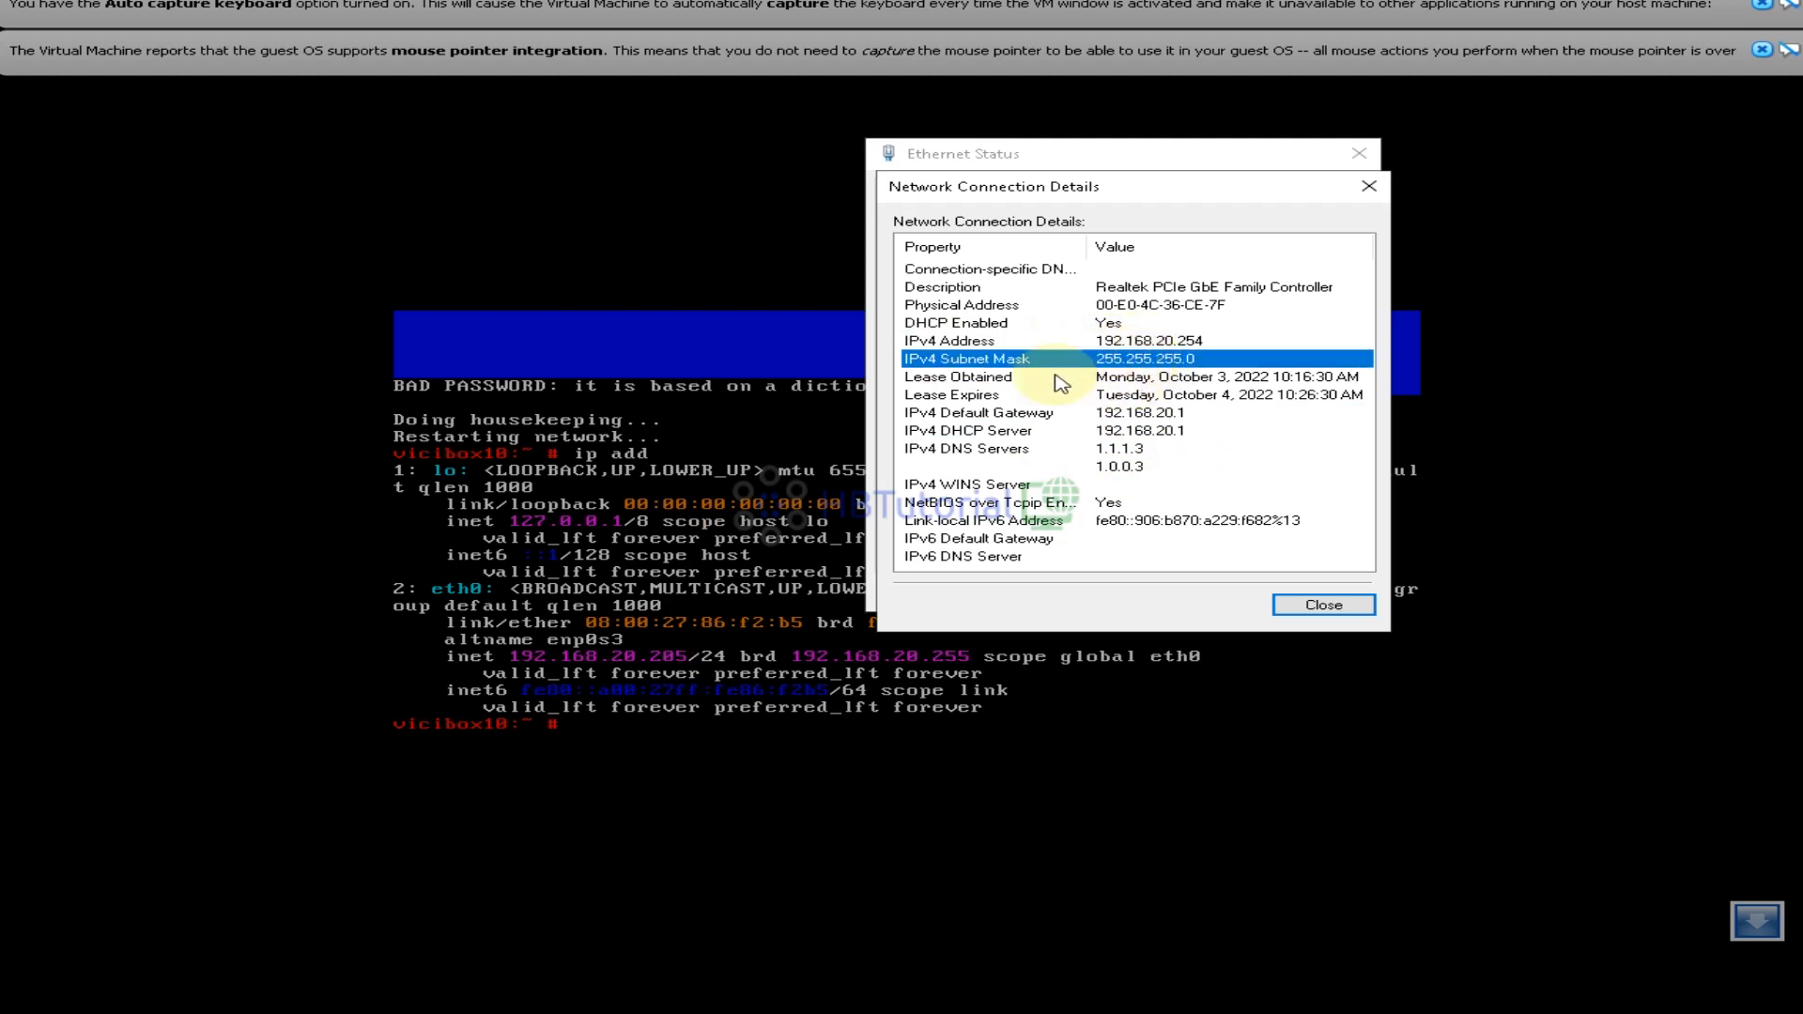
{"action": "left_click", "coordinate": [1144, 418]}
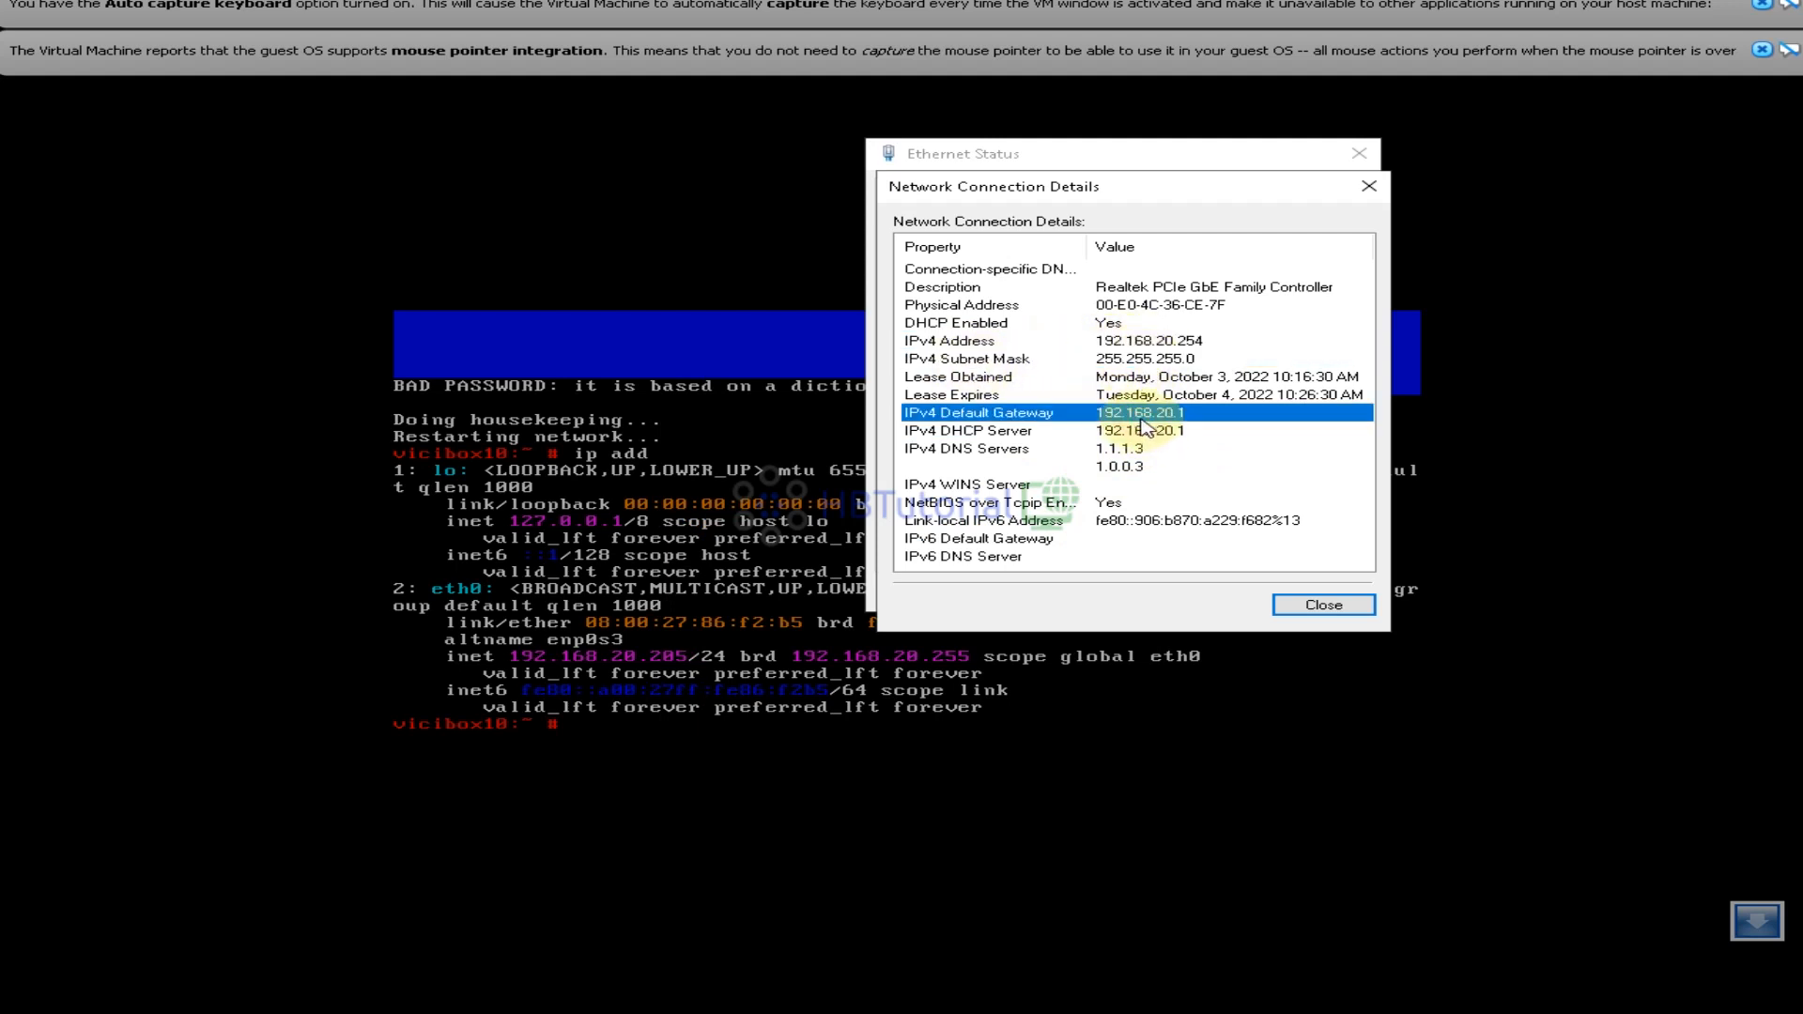
{"action": "left_click", "coordinate": [1137, 432]}
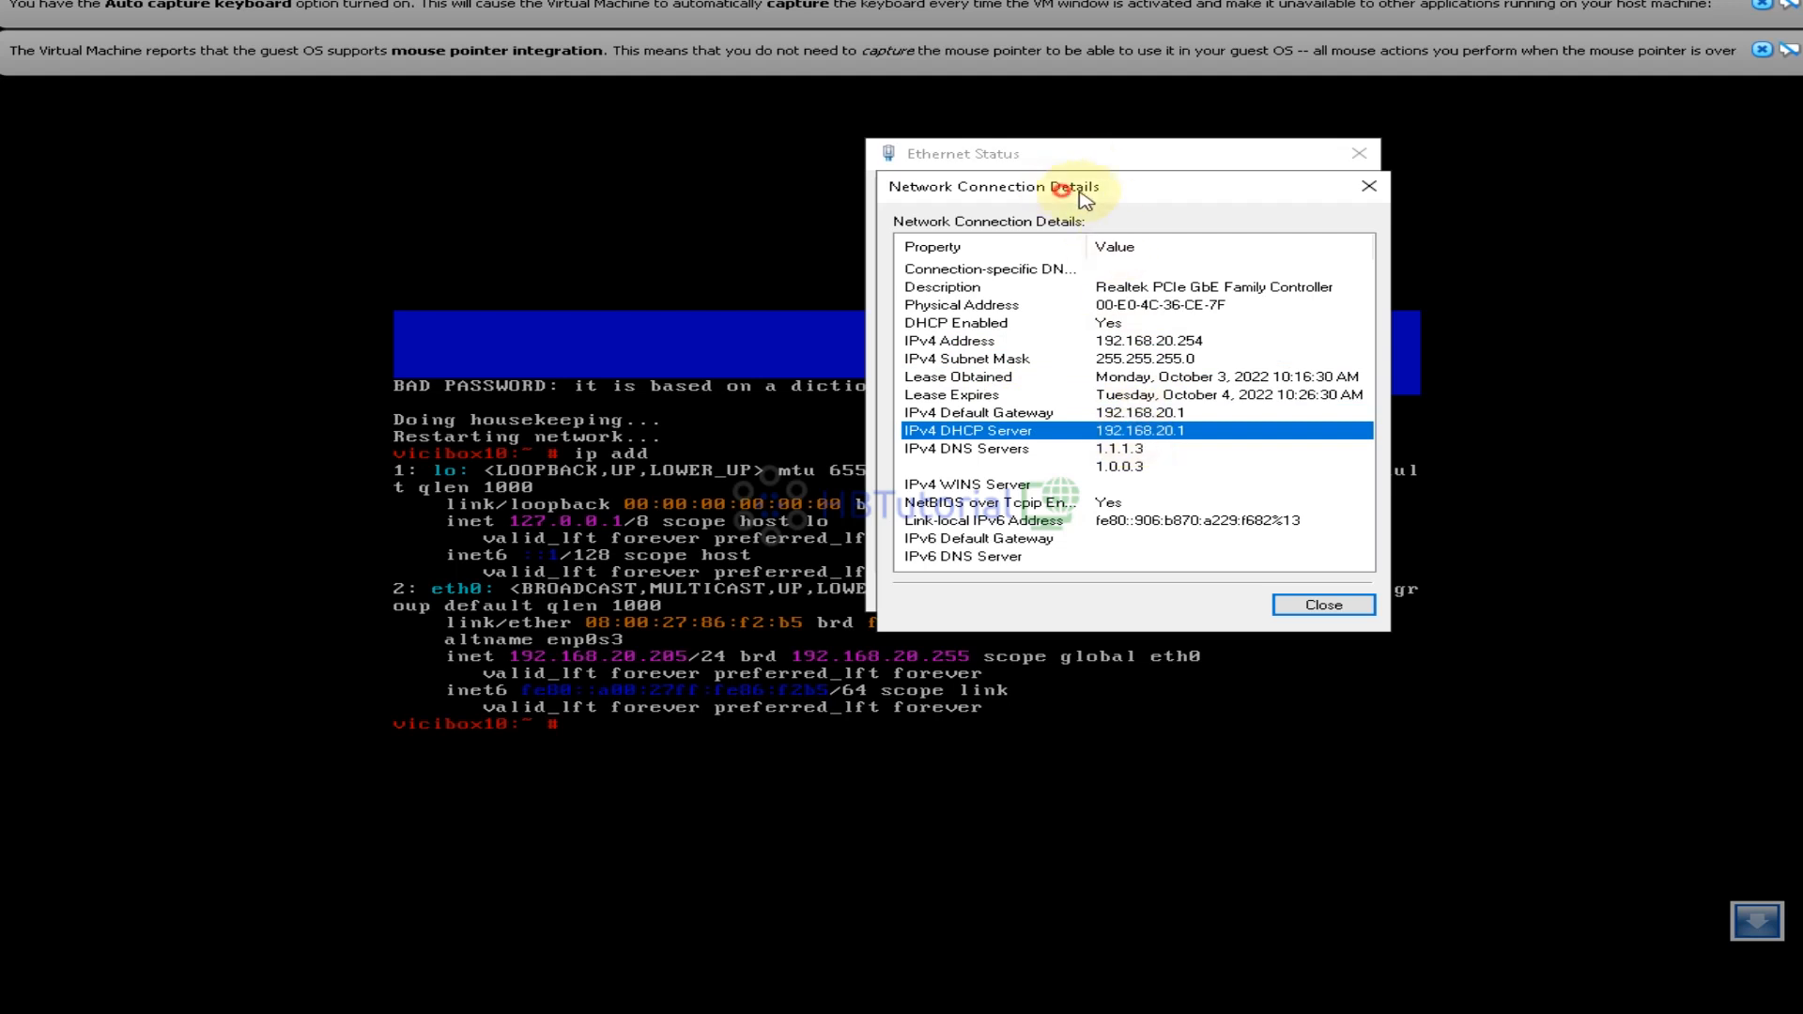
Close the host network details windows and return to the ViciBox terminal
{"action": "left_click", "coordinate": [1370, 186]}
{"action": "left_click", "coordinate": [1580, 308]}
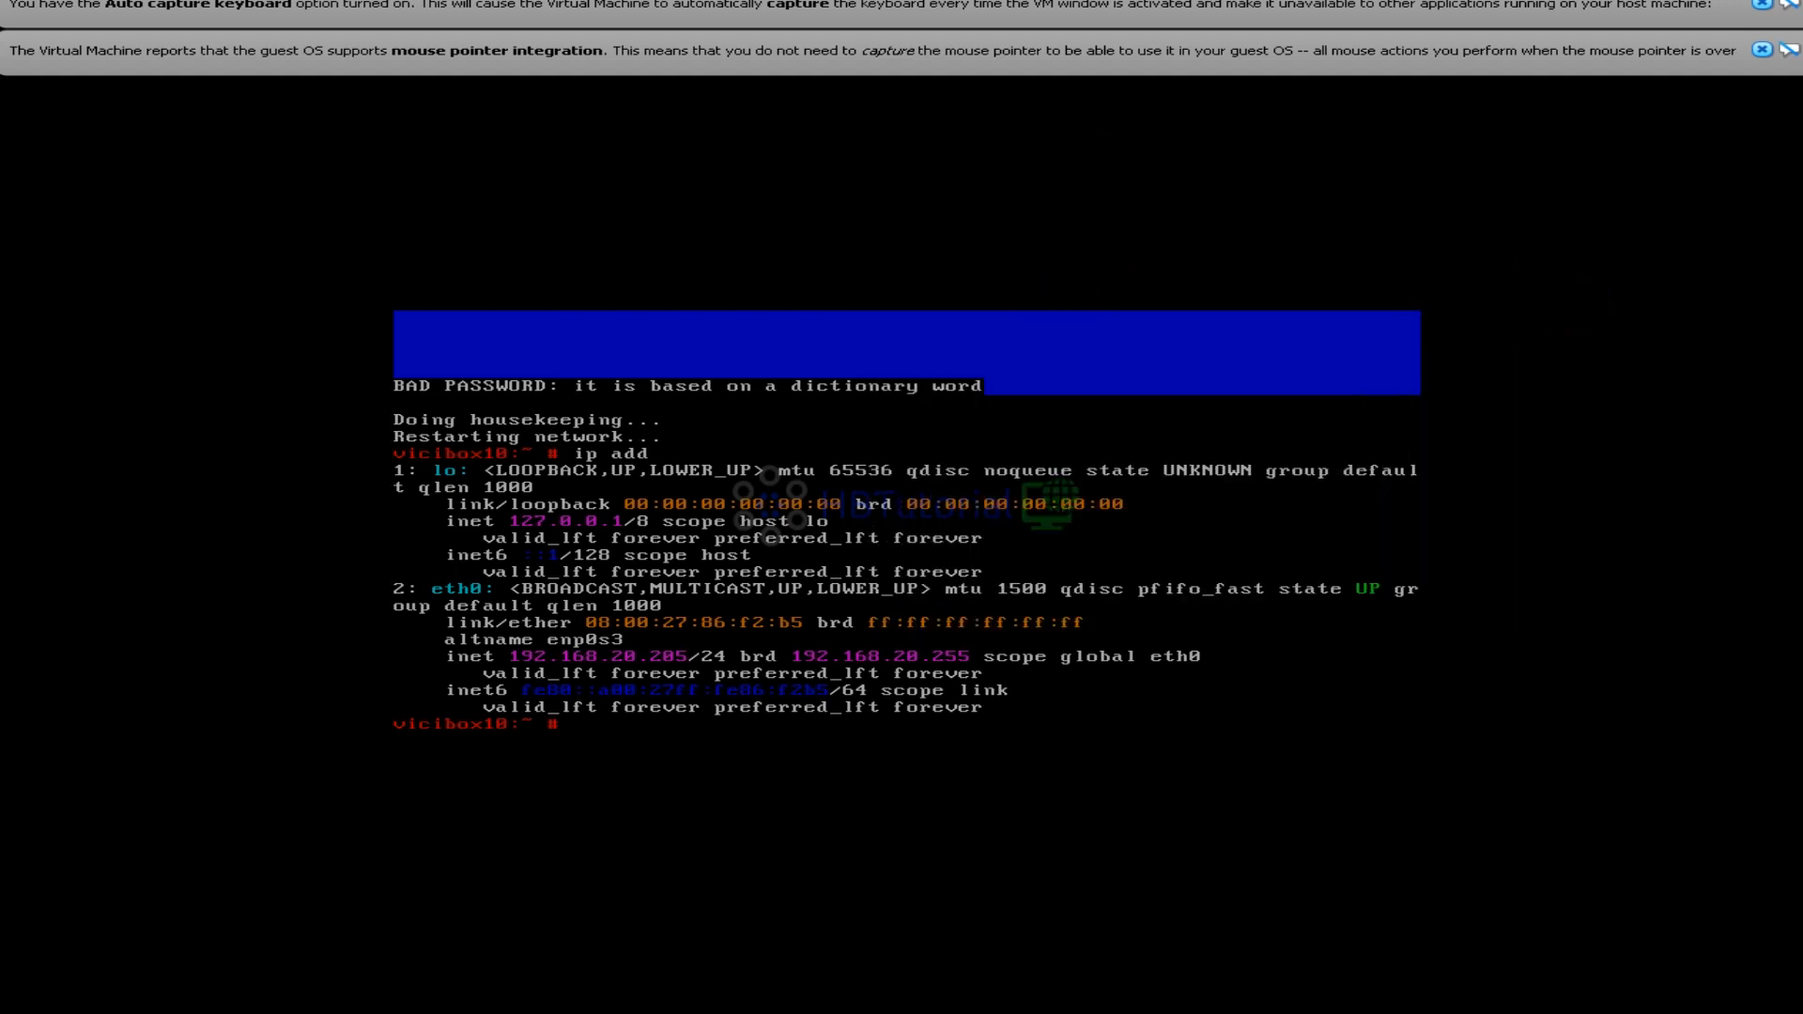
{"action": "left_click_drag", "start_coordinate": [1802, 214], "coordinate": [1683, 191]}
{"action": "left_click", "coordinate": [419, 247]}
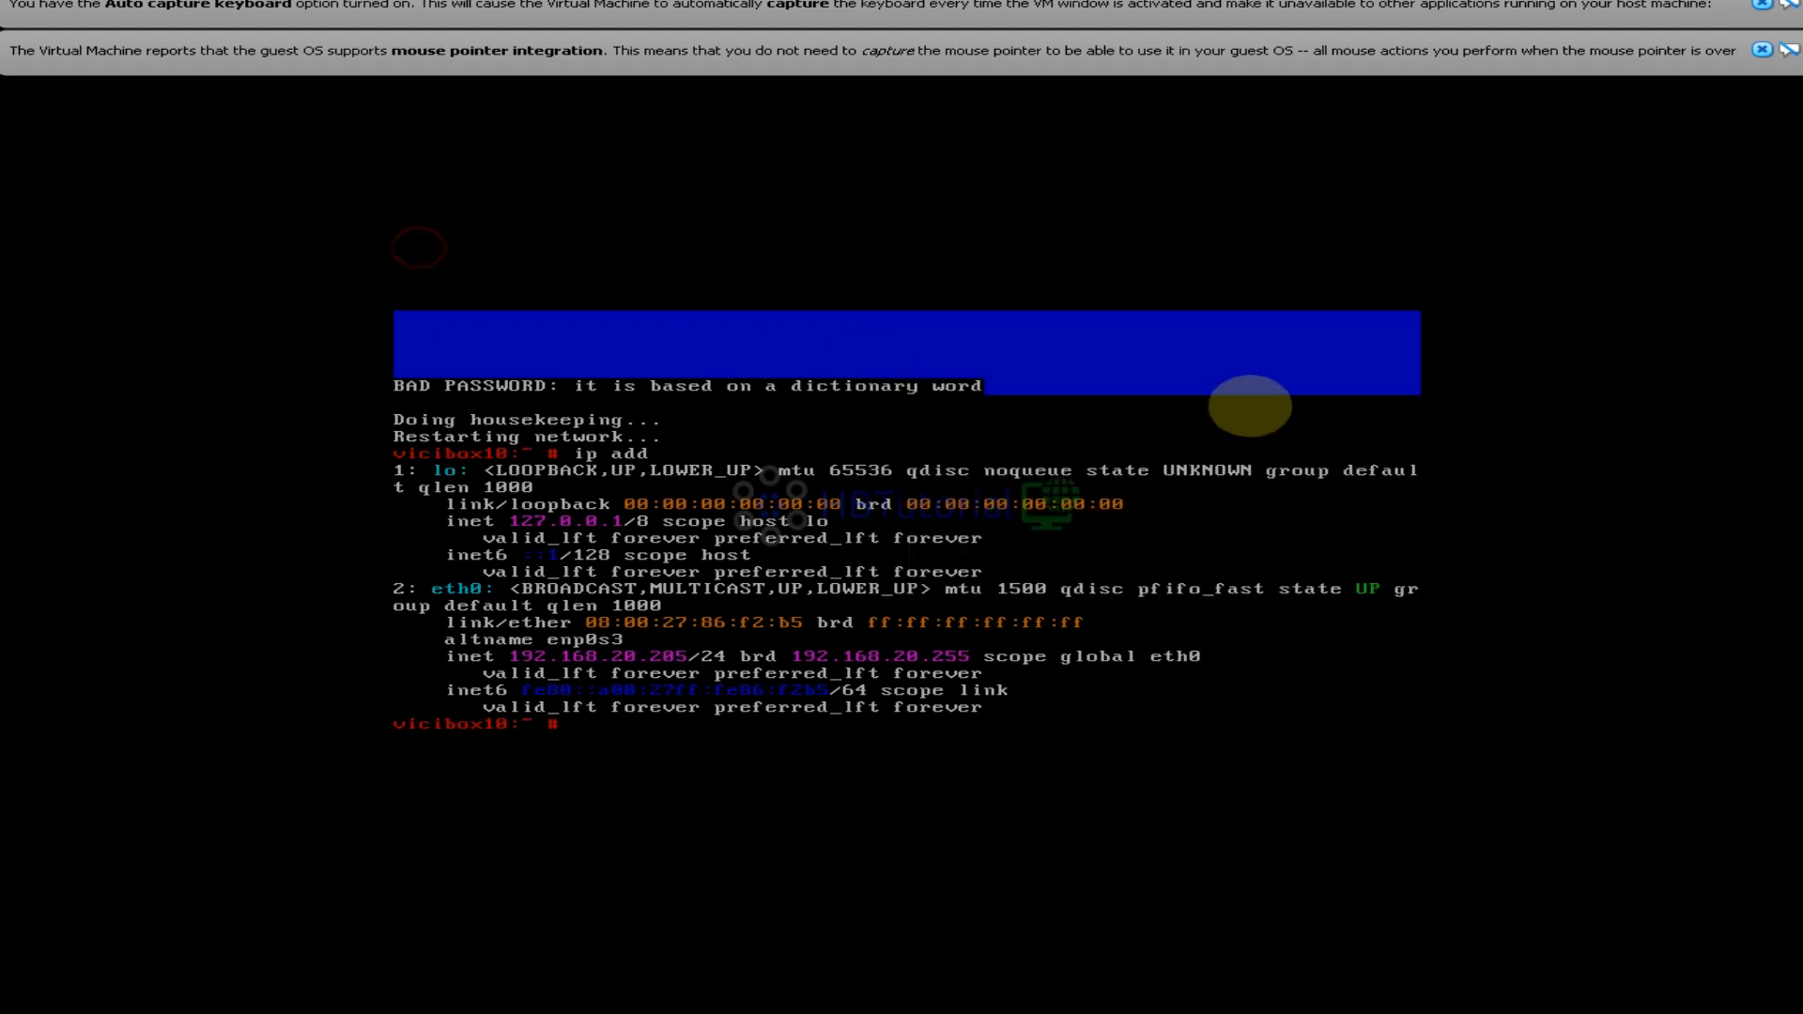
{"action": "key", "text": "alt+Tab"}
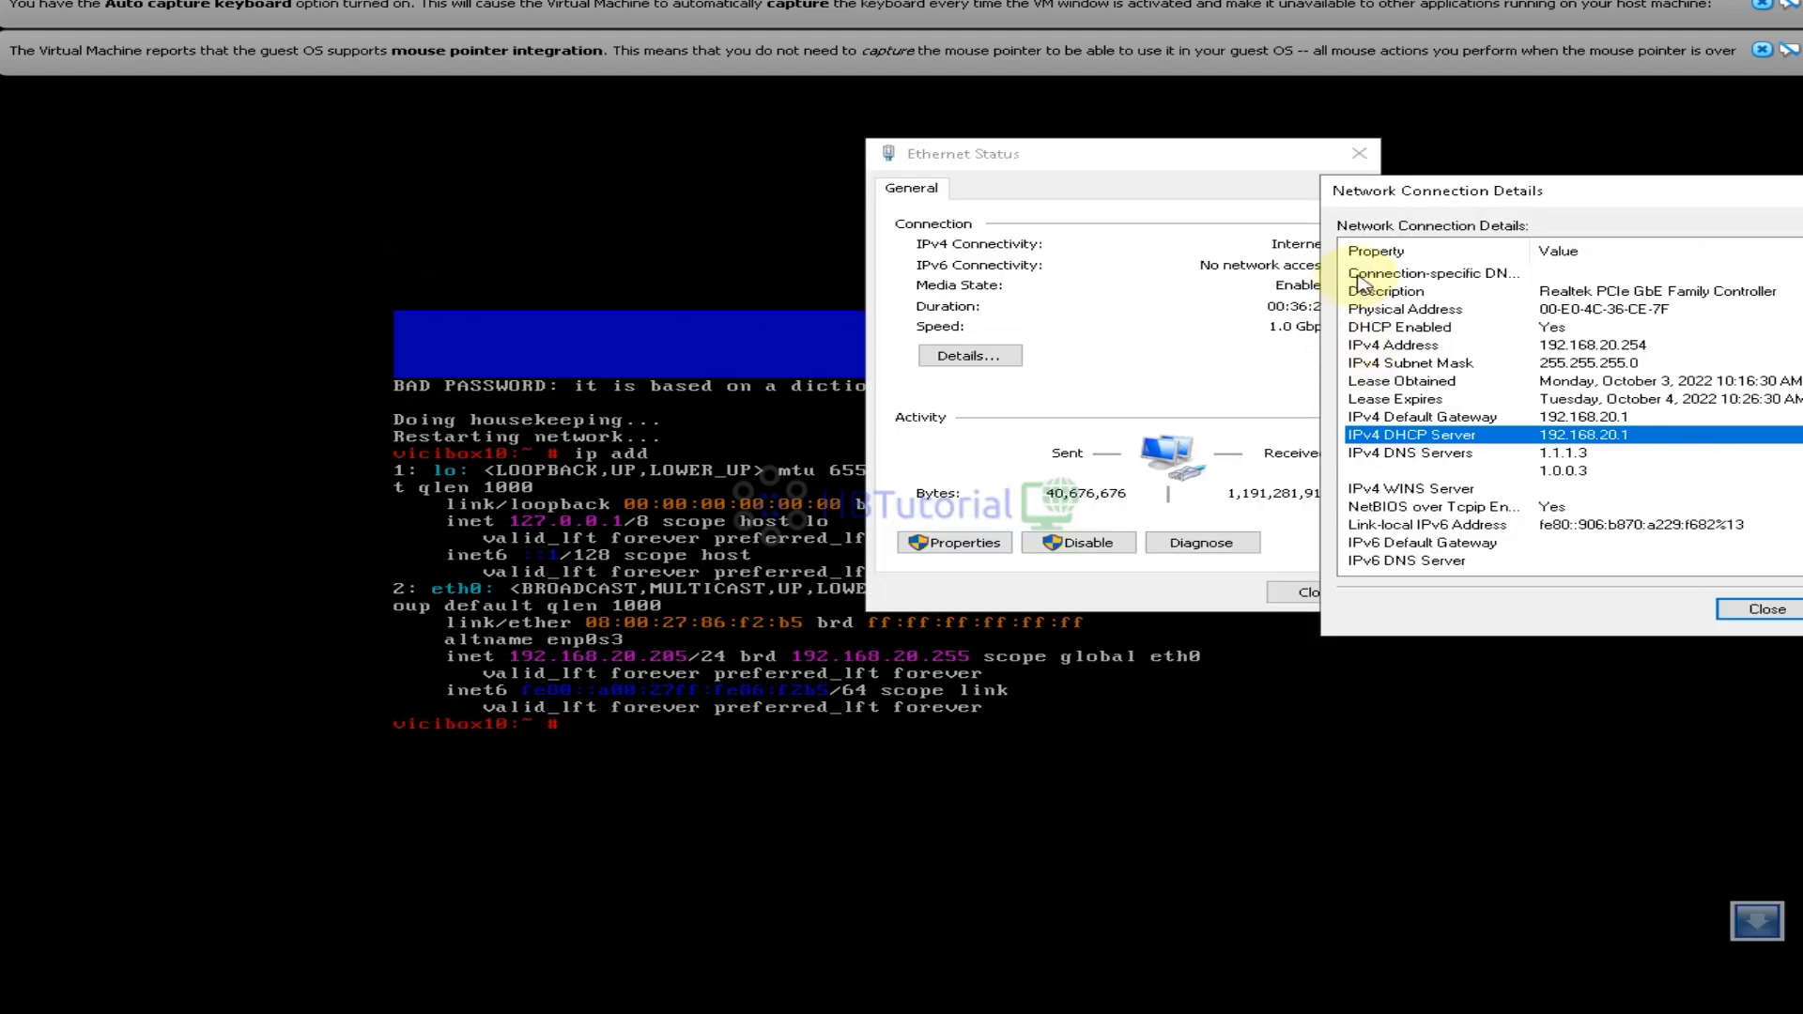
{"action": "left_click", "coordinate": [1552, 189]}
{"action": "left_click", "coordinate": [1802, 191]}
{"action": "left_click", "coordinate": [1560, 186]}
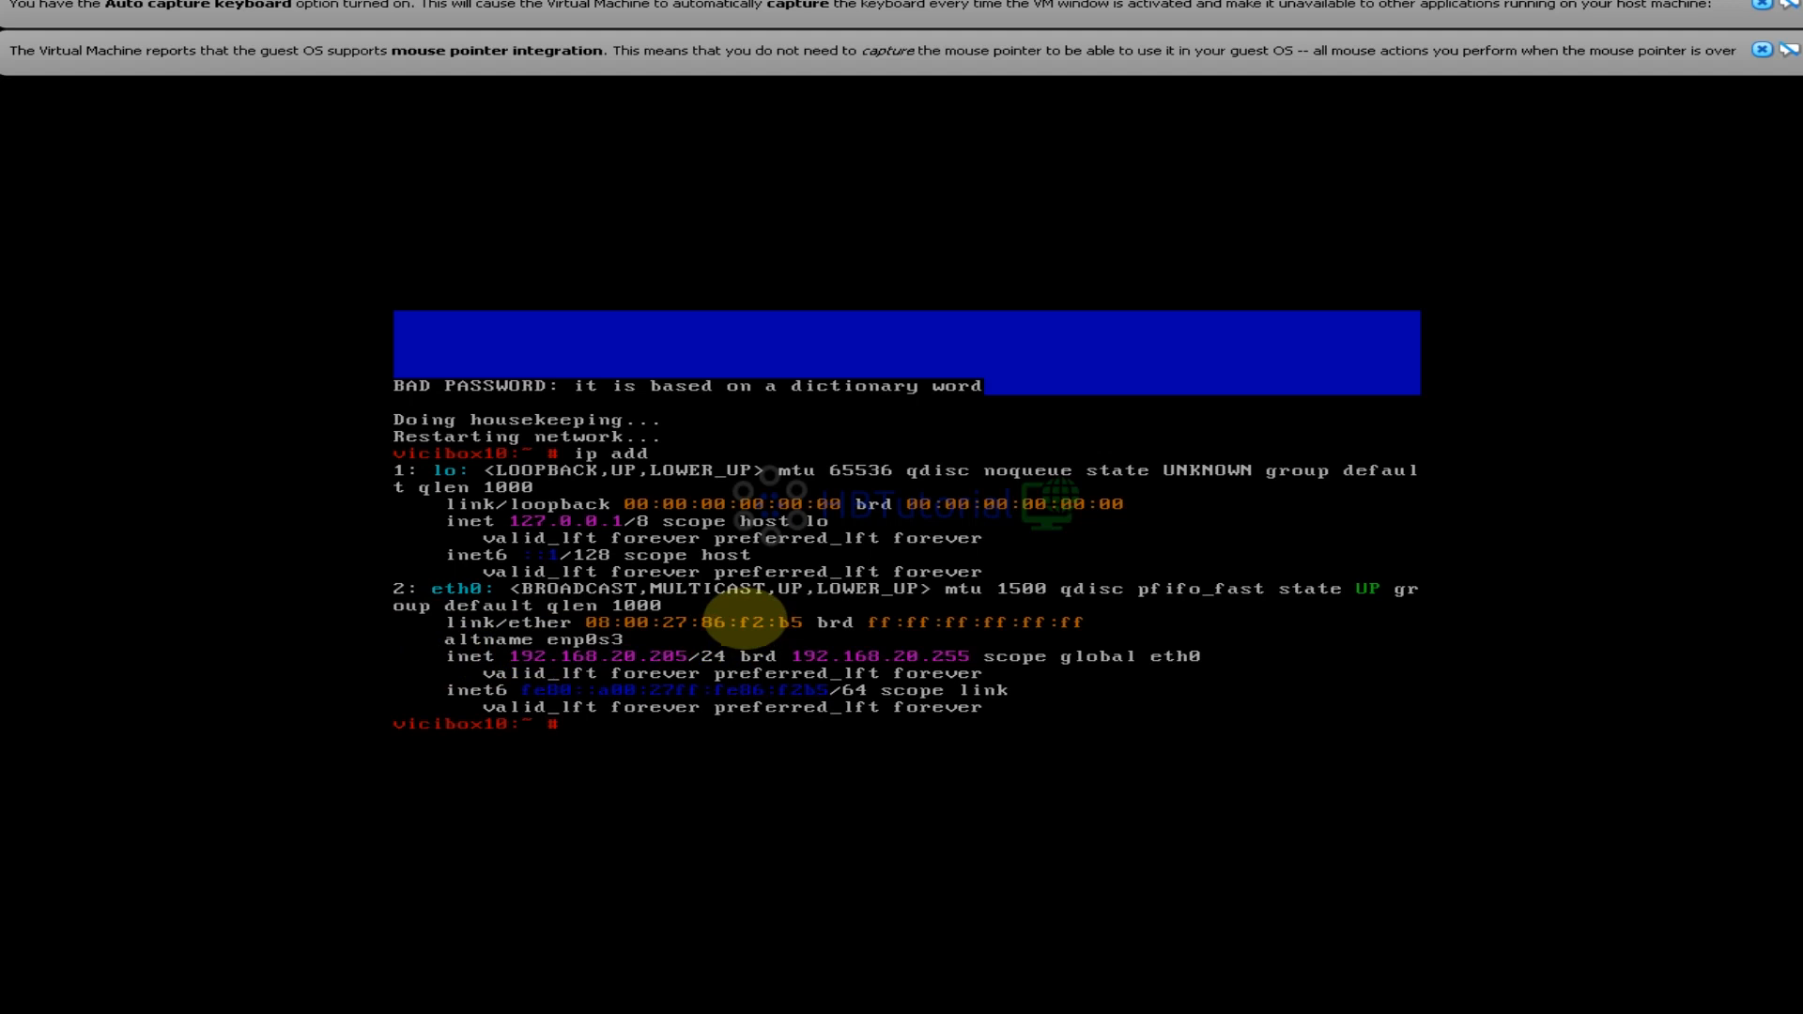
Run 'yast lan' to open YaST Network Settings, showing eth0 configured with DHCP
{"action": "type", "text": "yast lan"}
{"action": "key", "text": "Return"}
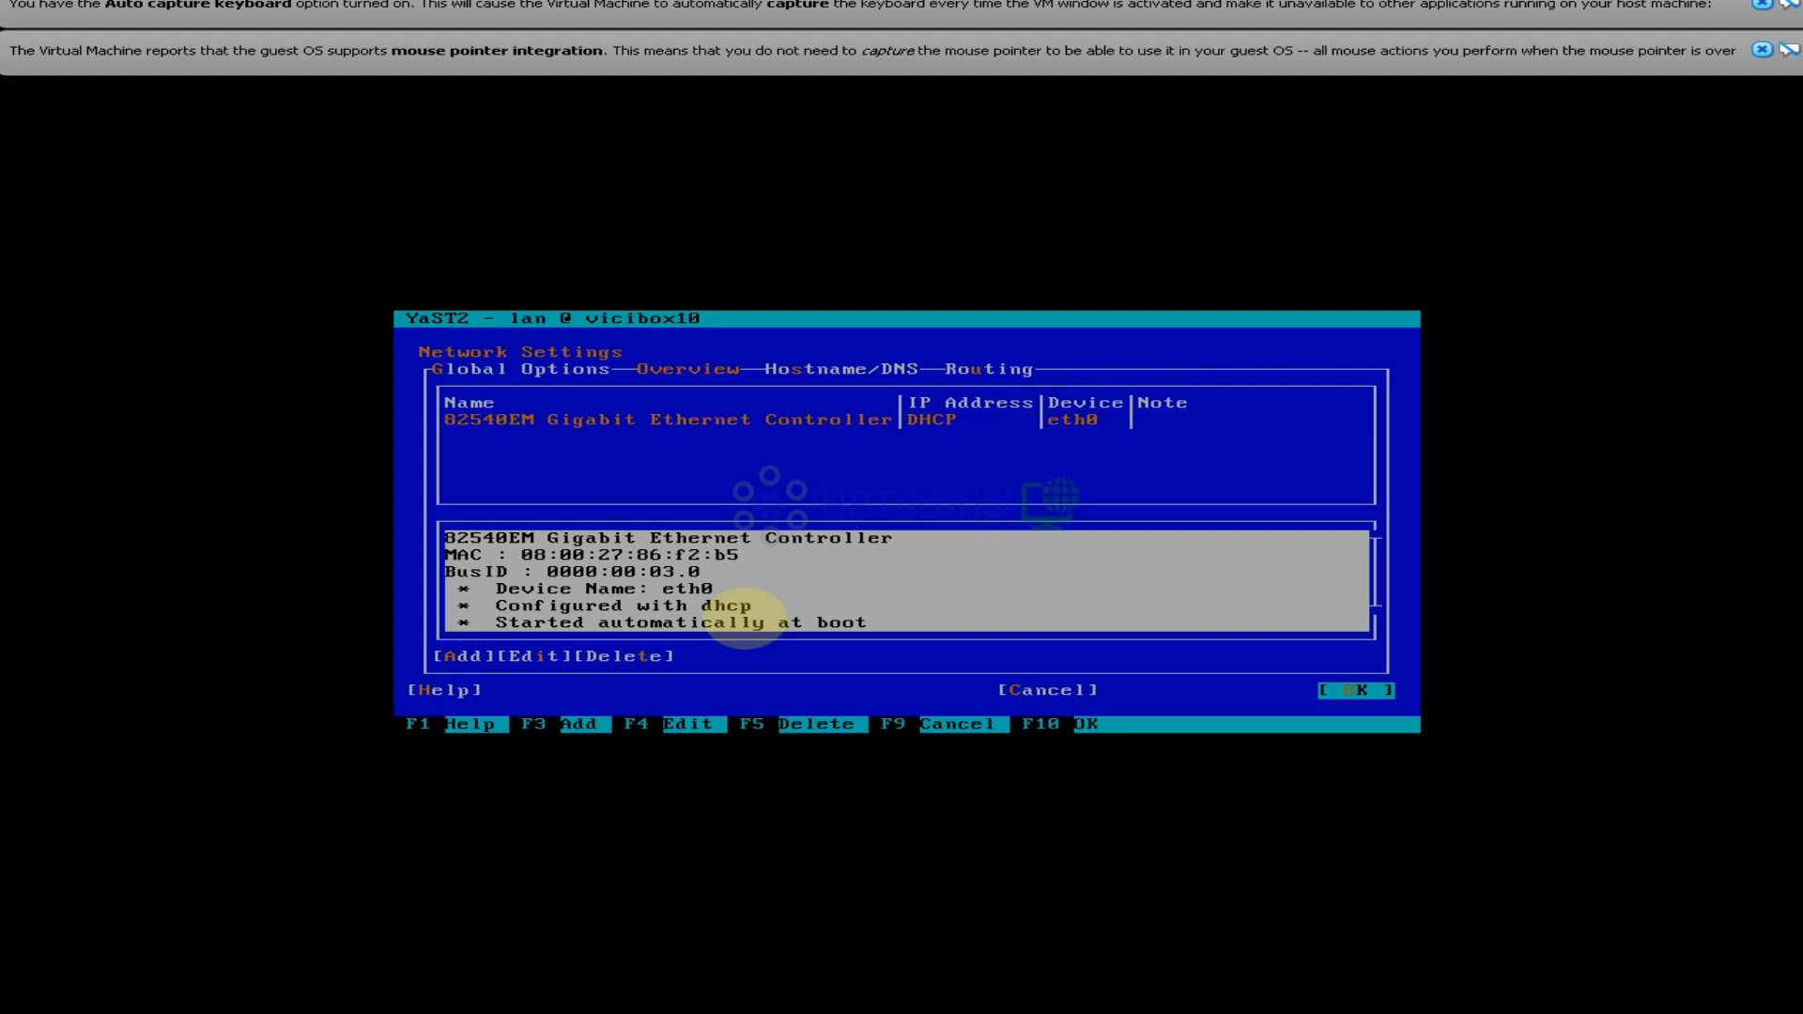
Edit the eth0 card to use a statically assigned IP address of 192.168.20.205
{"action": "key", "text": "Tab"}
{"action": "key", "text": "Tab"}
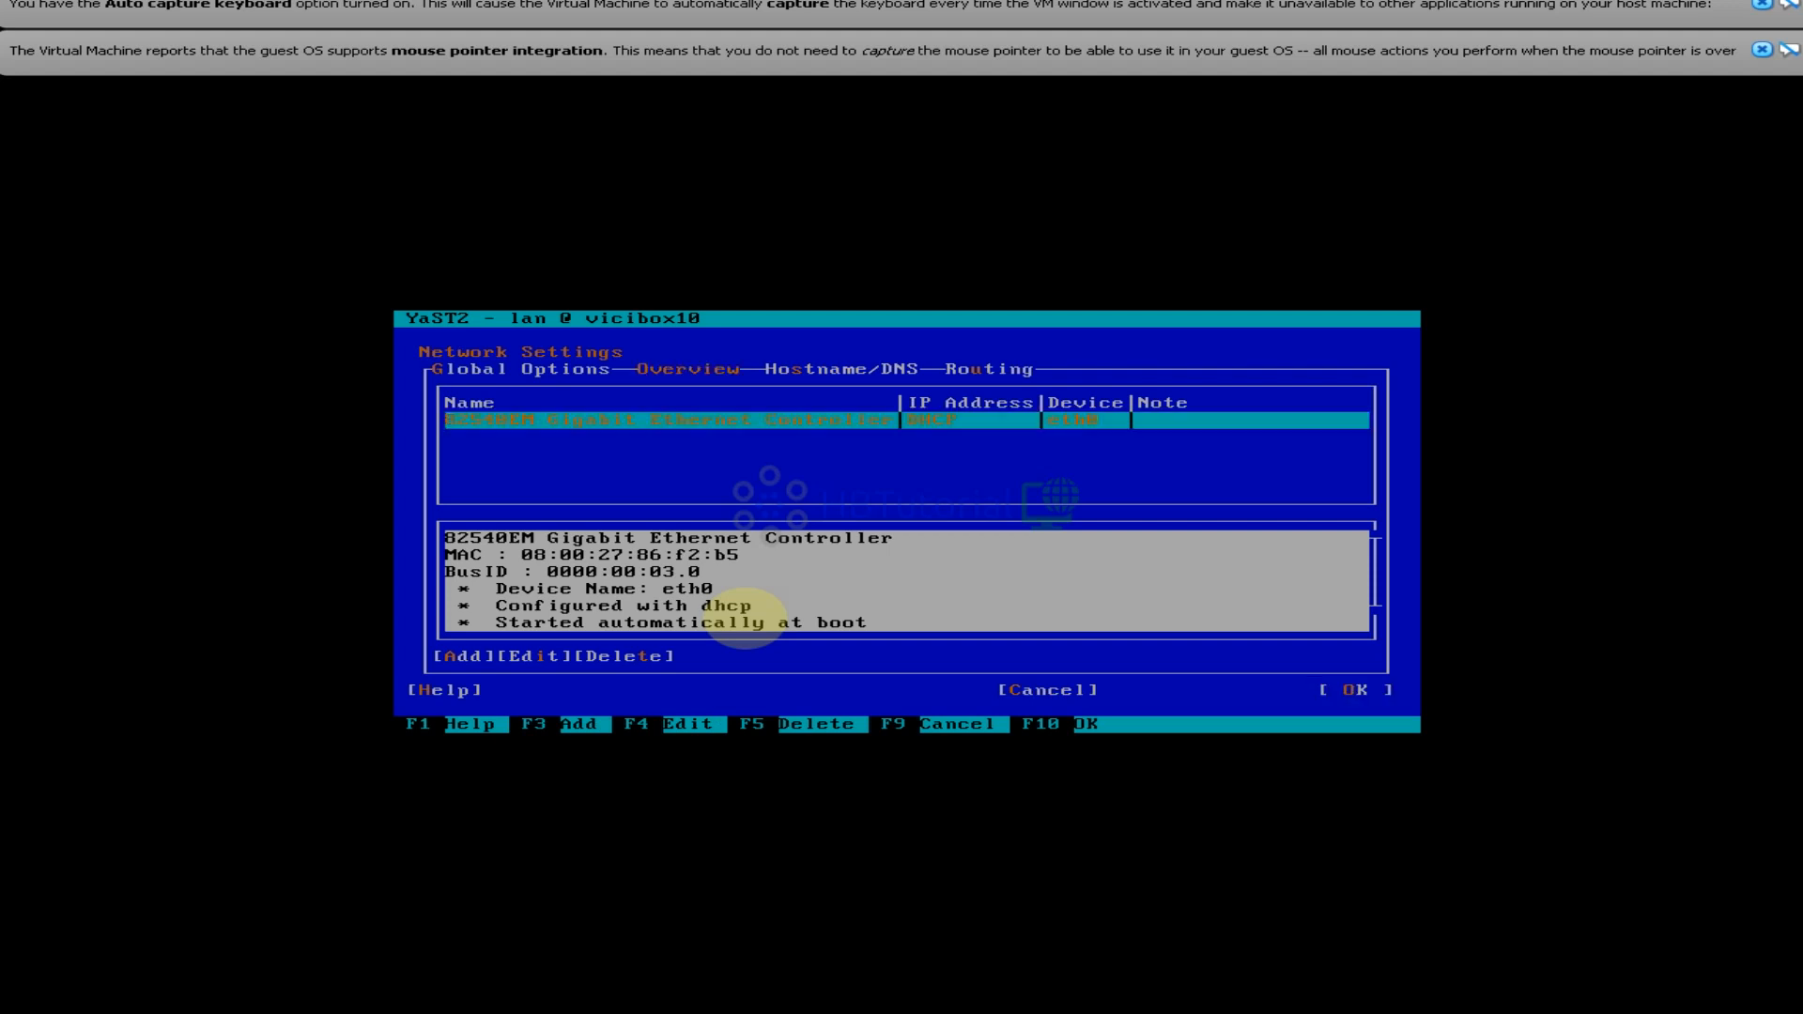
{"action": "key", "text": "Tab"}
{"action": "key", "text": "Tab"}
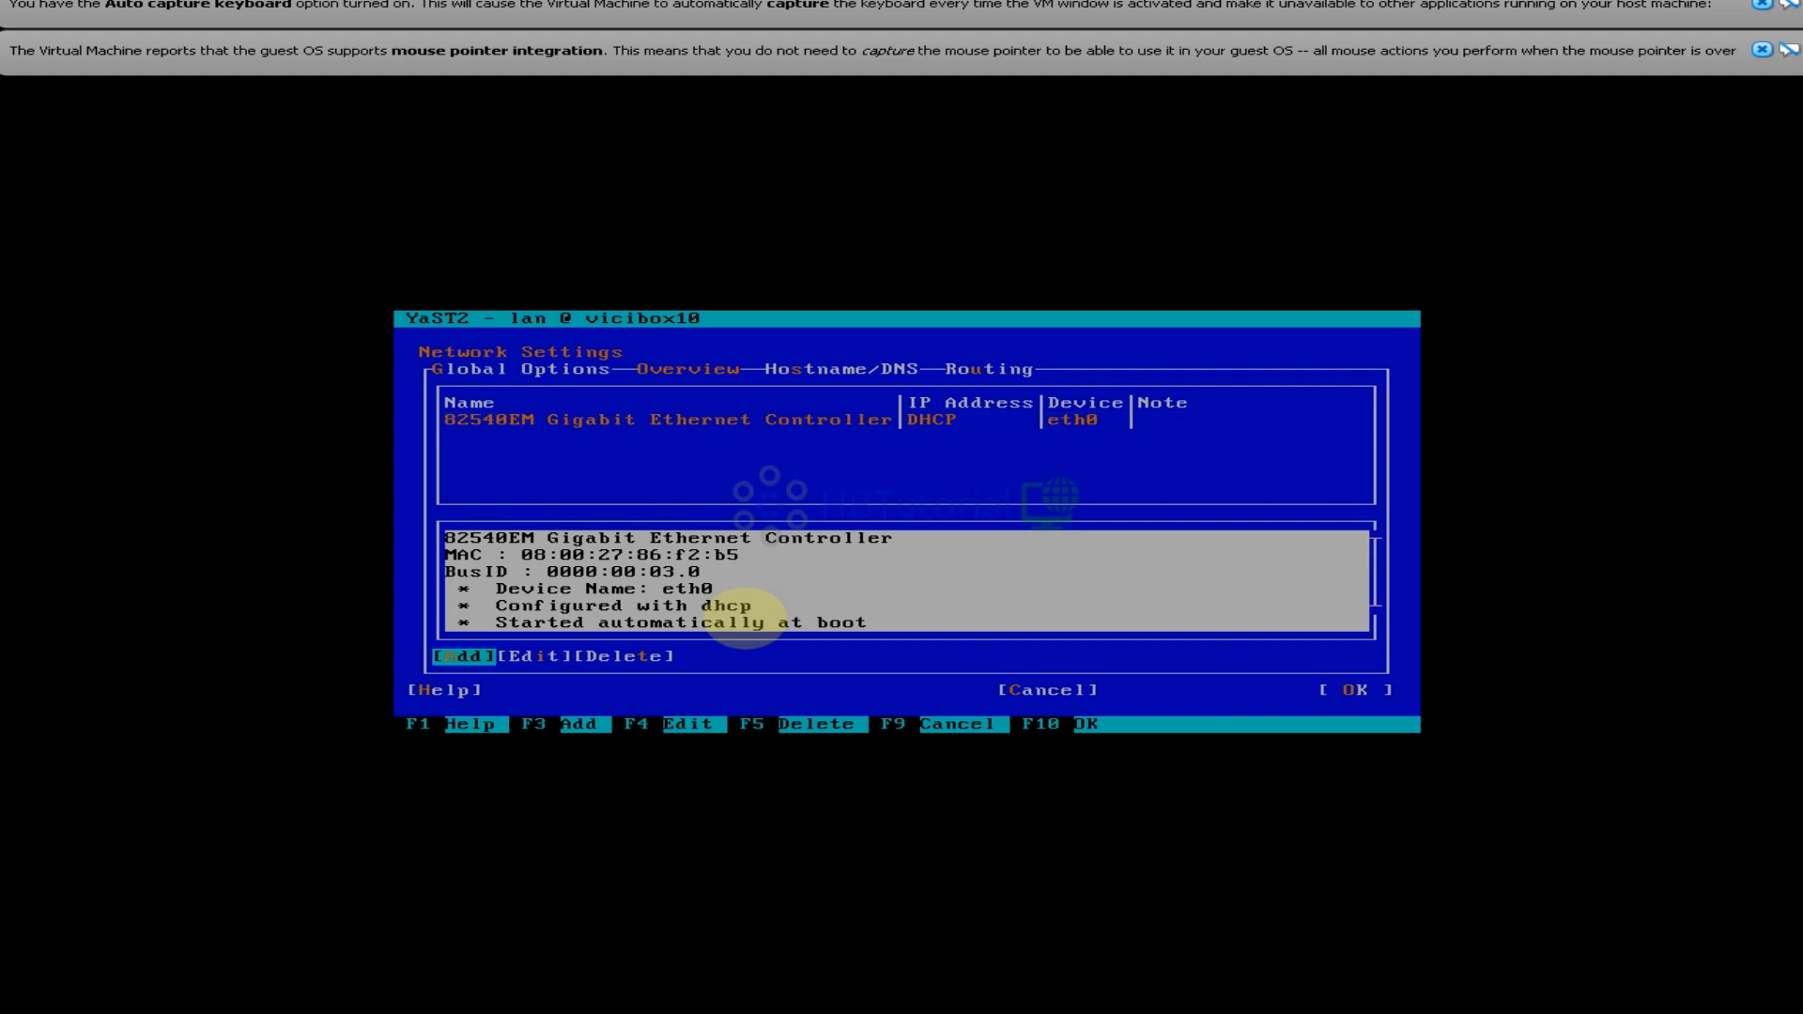
{"action": "key", "text": "Tab"}
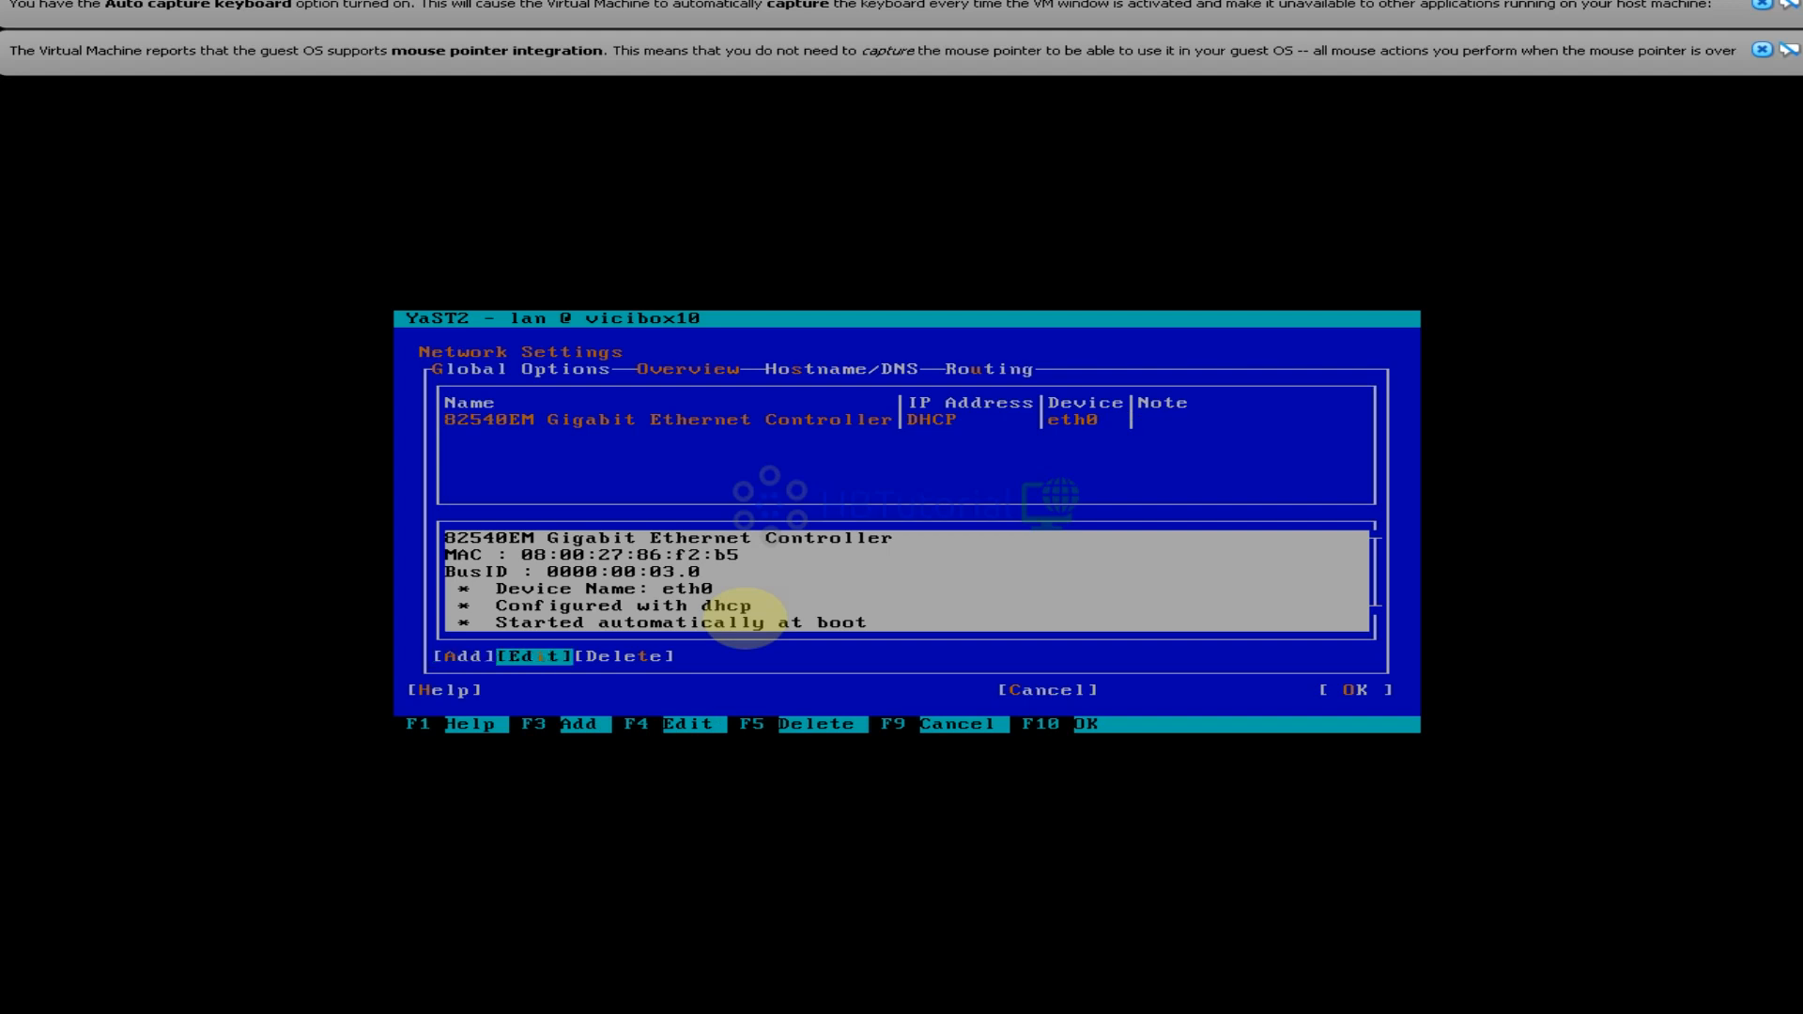
{"action": "key", "text": "Return"}
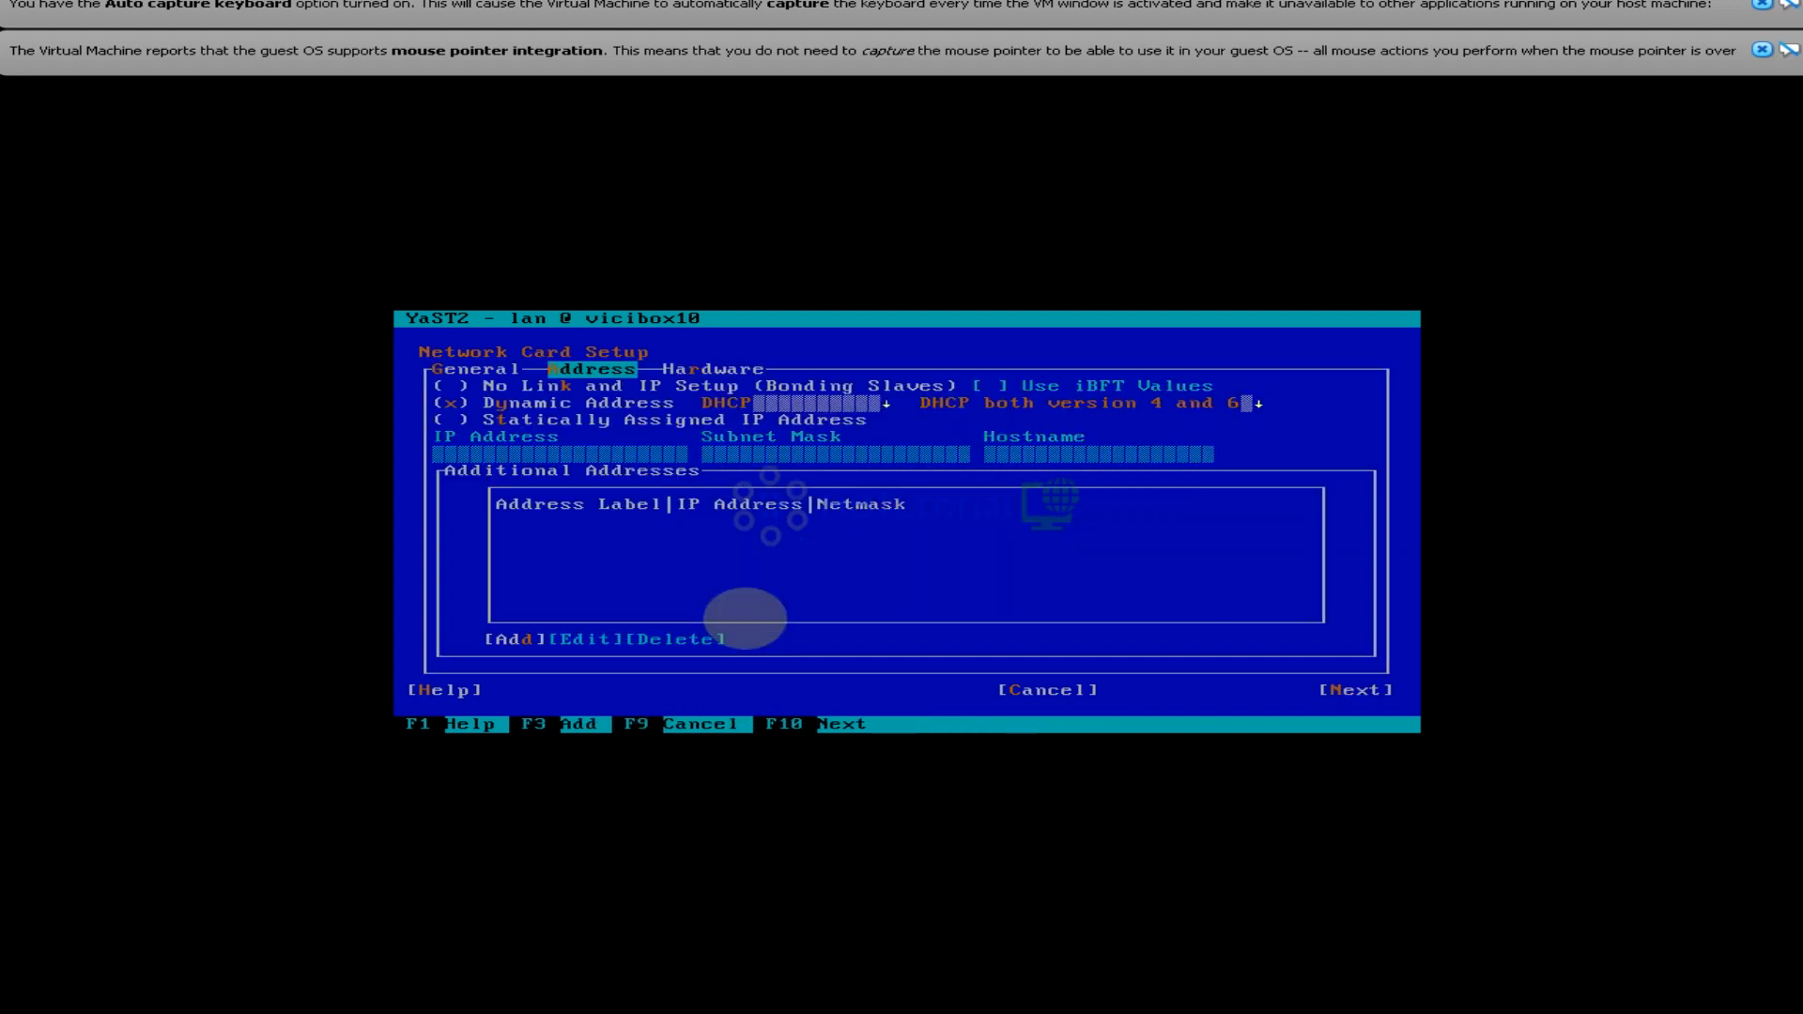
{"action": "key", "text": "Tab"}
{"action": "key", "text": "Tab"}
{"action": "key", "text": "Tab"}
{"action": "key", "text": "Tab"}
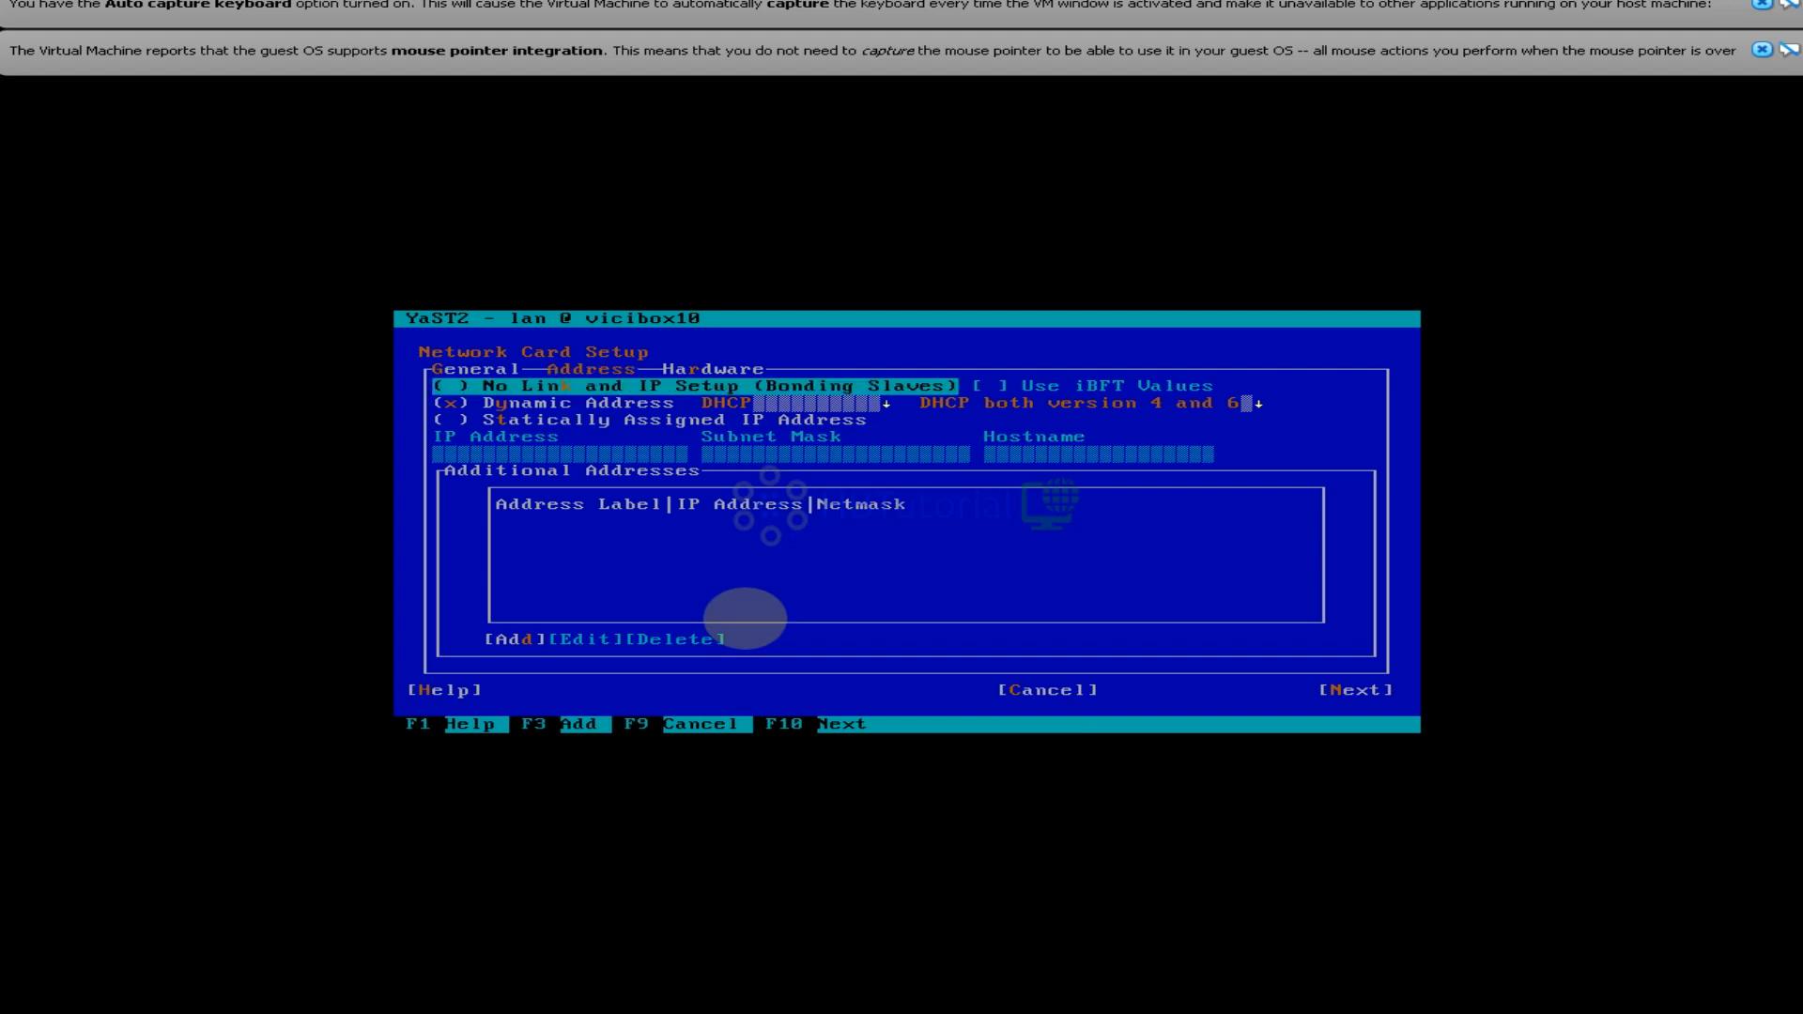
{"action": "key", "text": "Tab"}
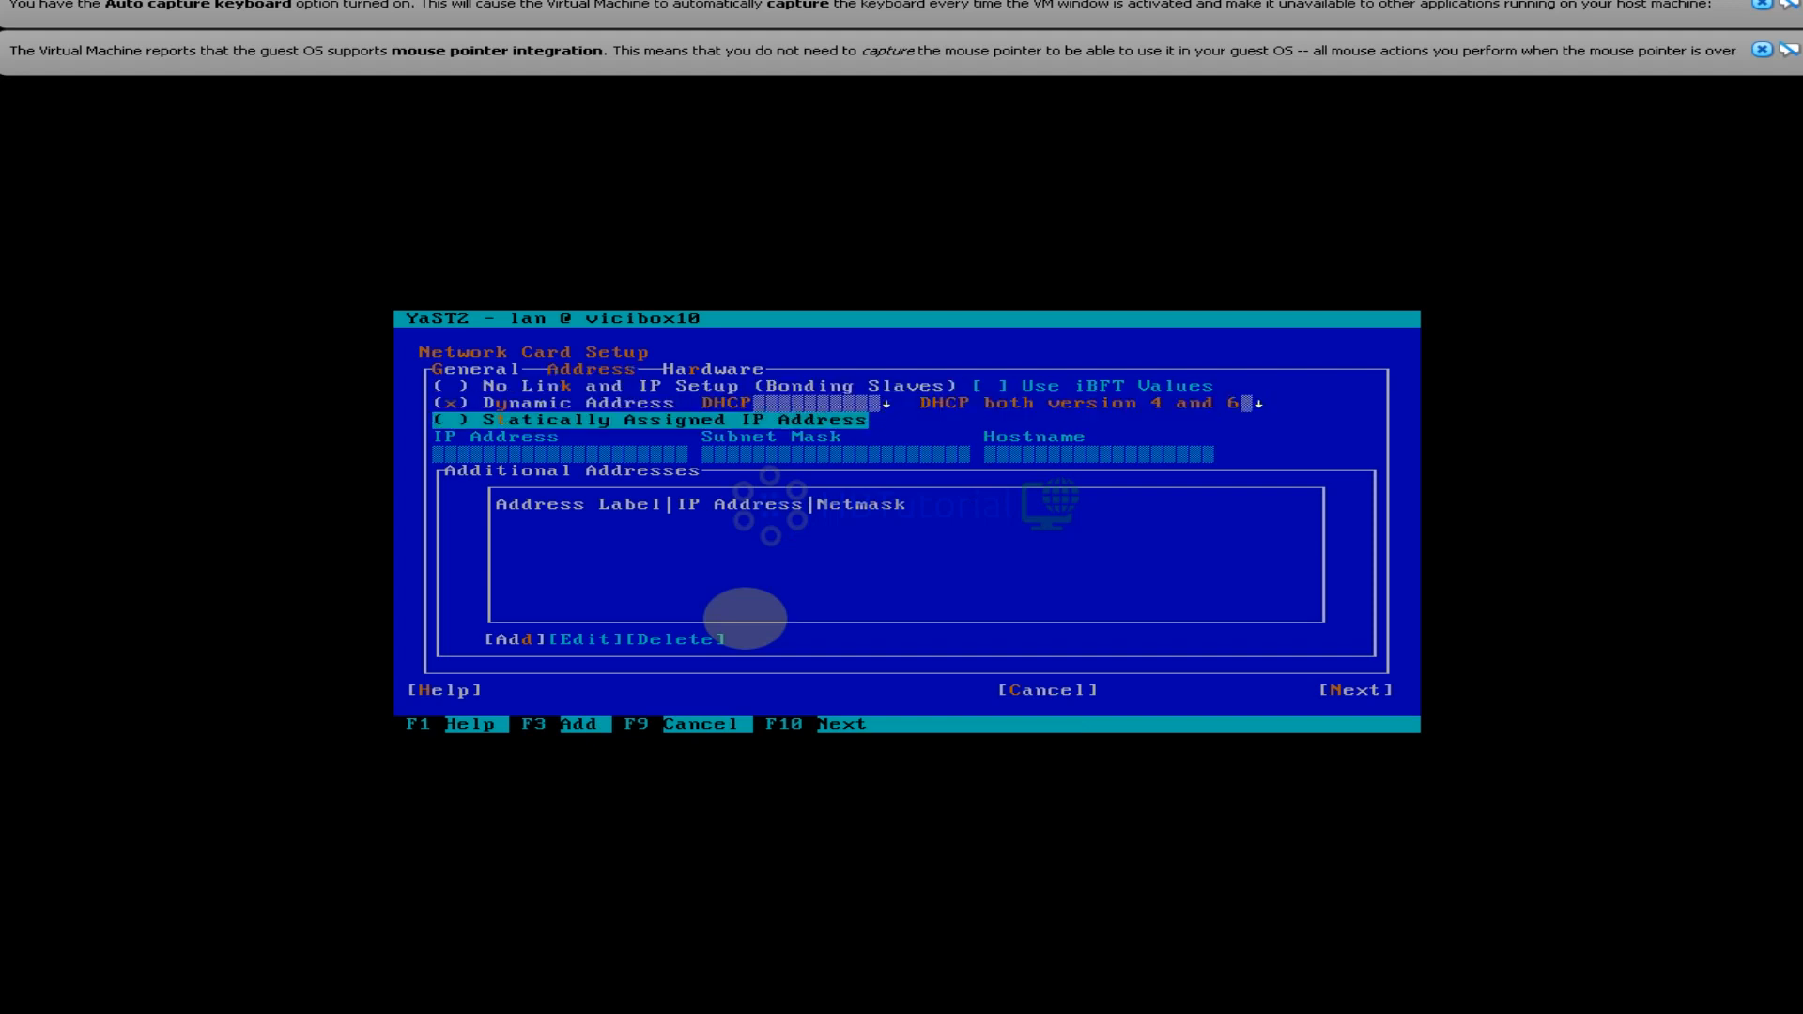
{"action": "key", "text": "space"}
{"action": "key", "text": "Tab"}
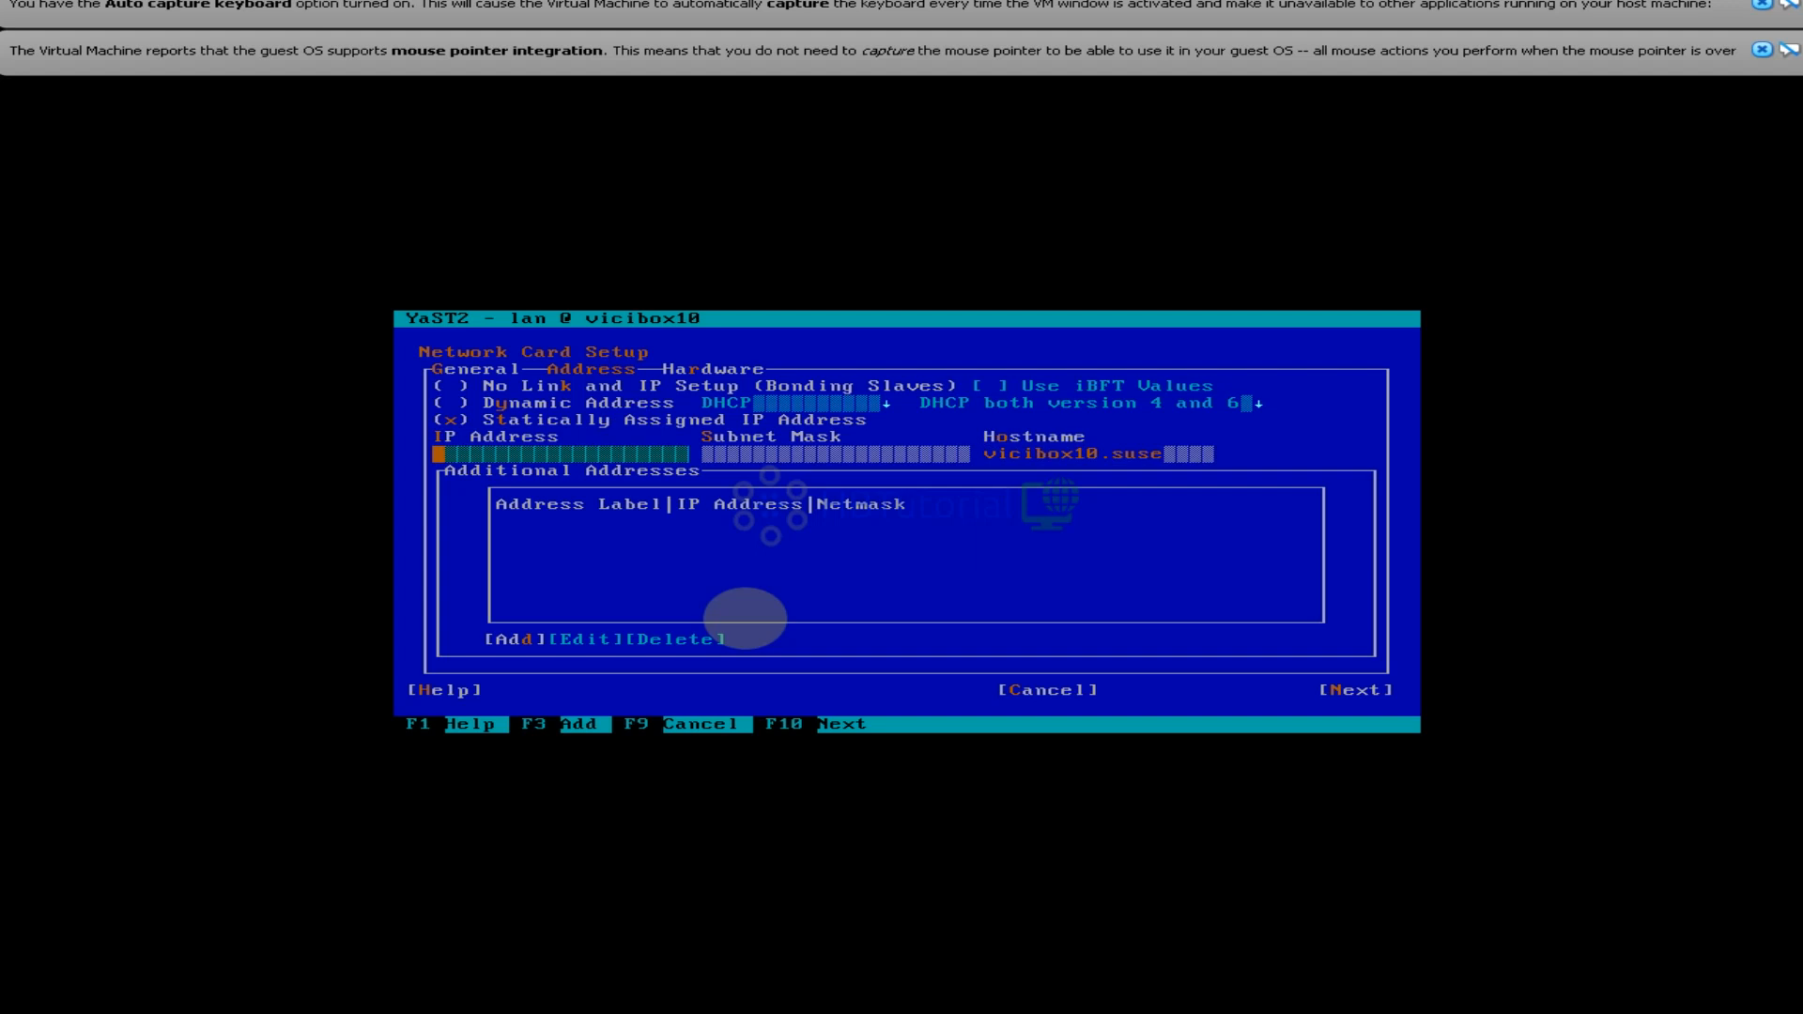
{"action": "type", "text": "192.168.20.205"}
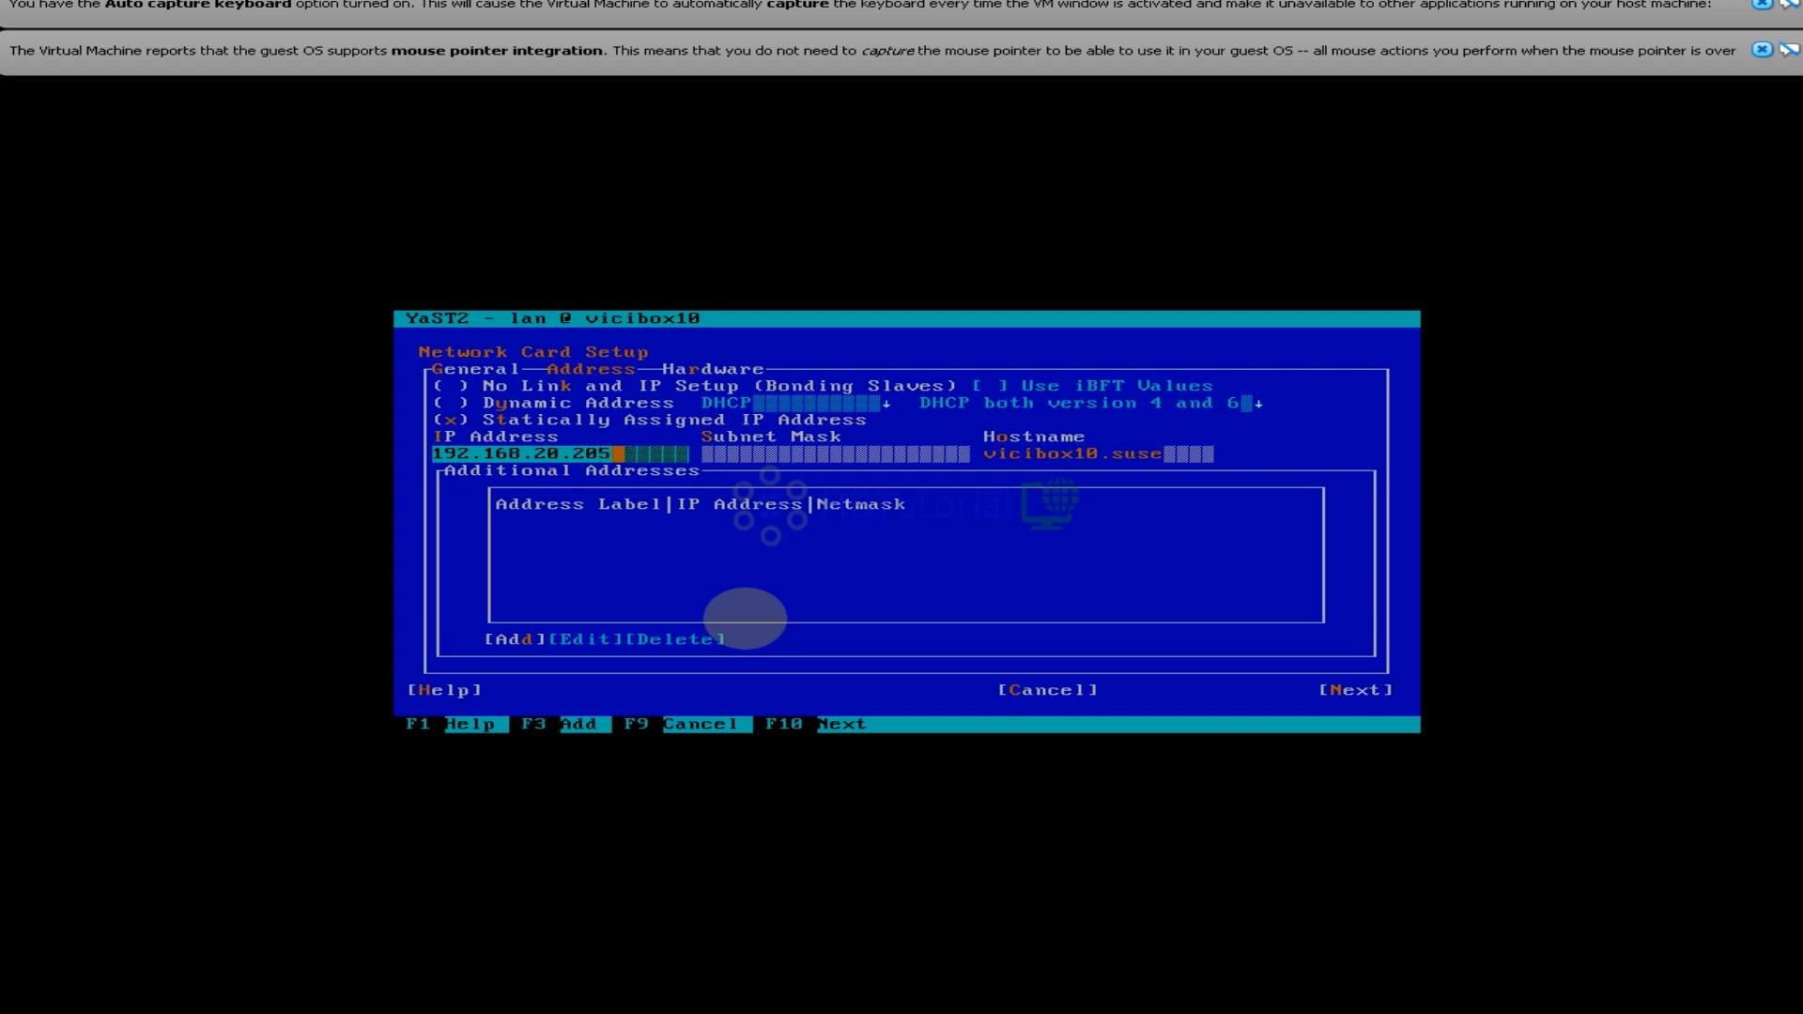
{"action": "key", "text": "Tab"}
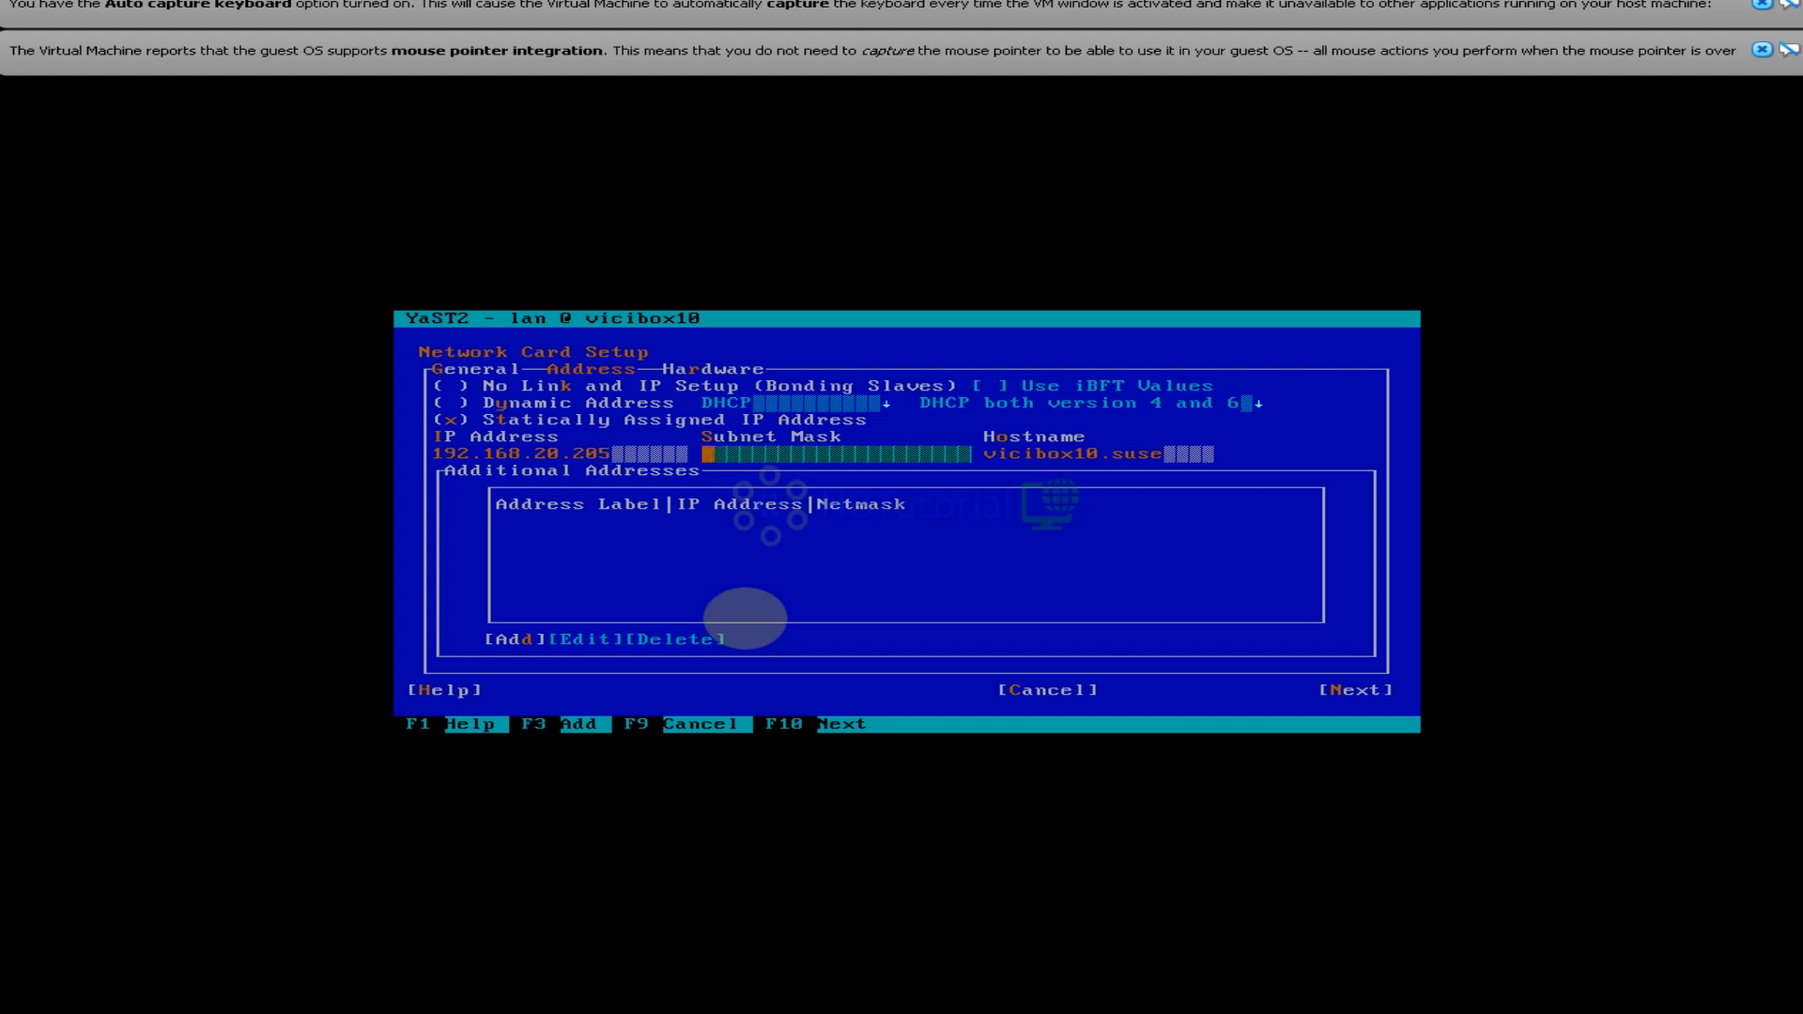
Enter subnet mask 255.255.255.0 and move on to finish the eth0 card setup
{"action": "type", "text": "255.255"}
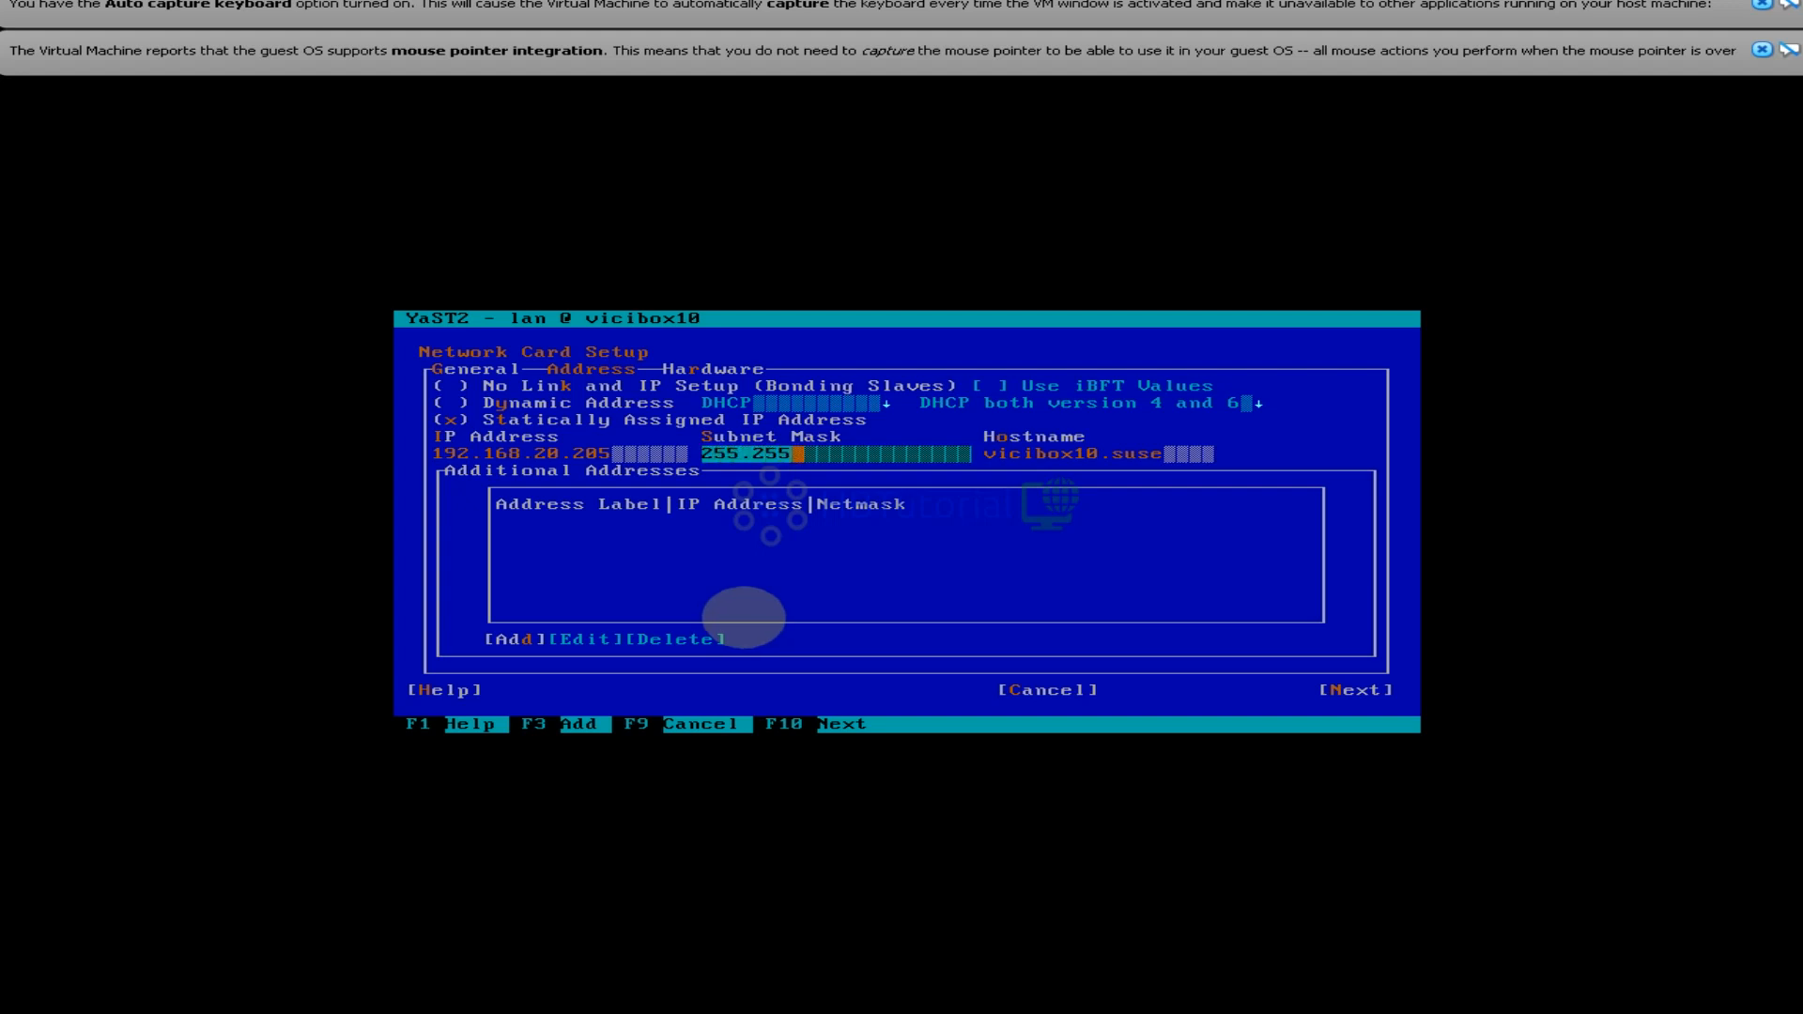
{"action": "type", "text": ".255.0"}
{"action": "key", "text": "Tab"}
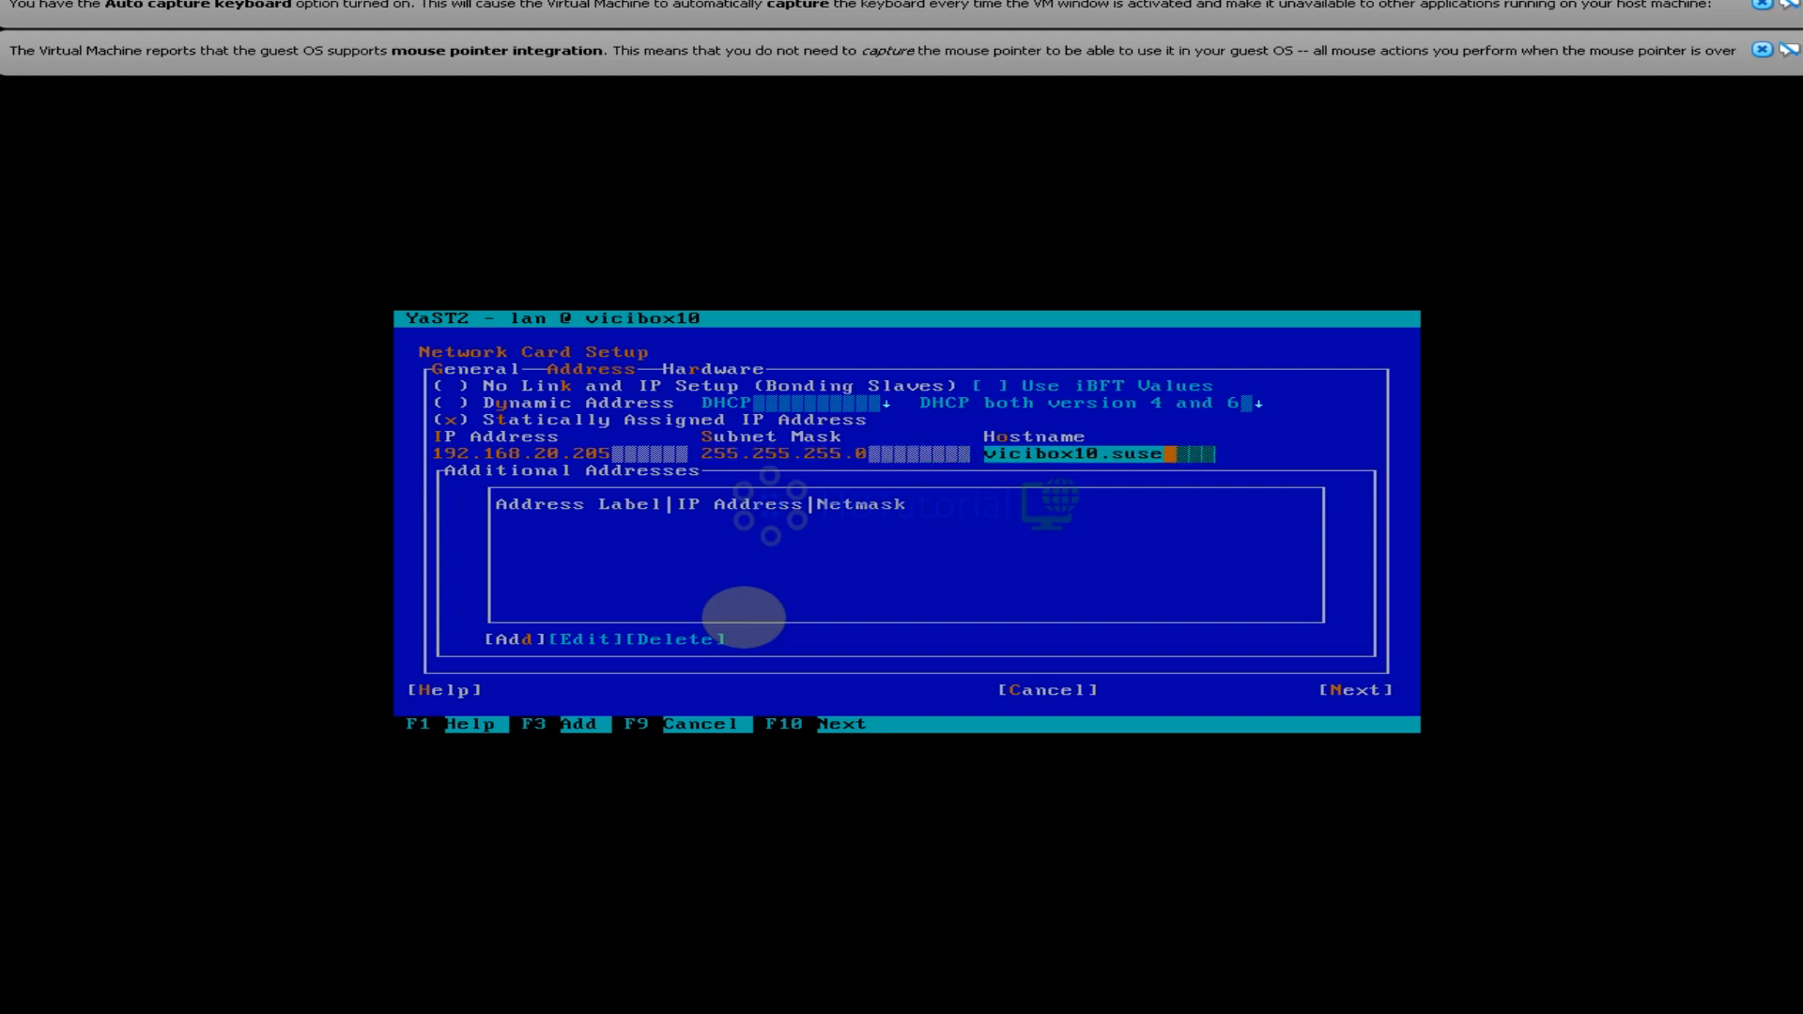
{"action": "key", "text": "Tab"}
{"action": "key", "text": "Tab"}
{"action": "key", "text": "Tab"}
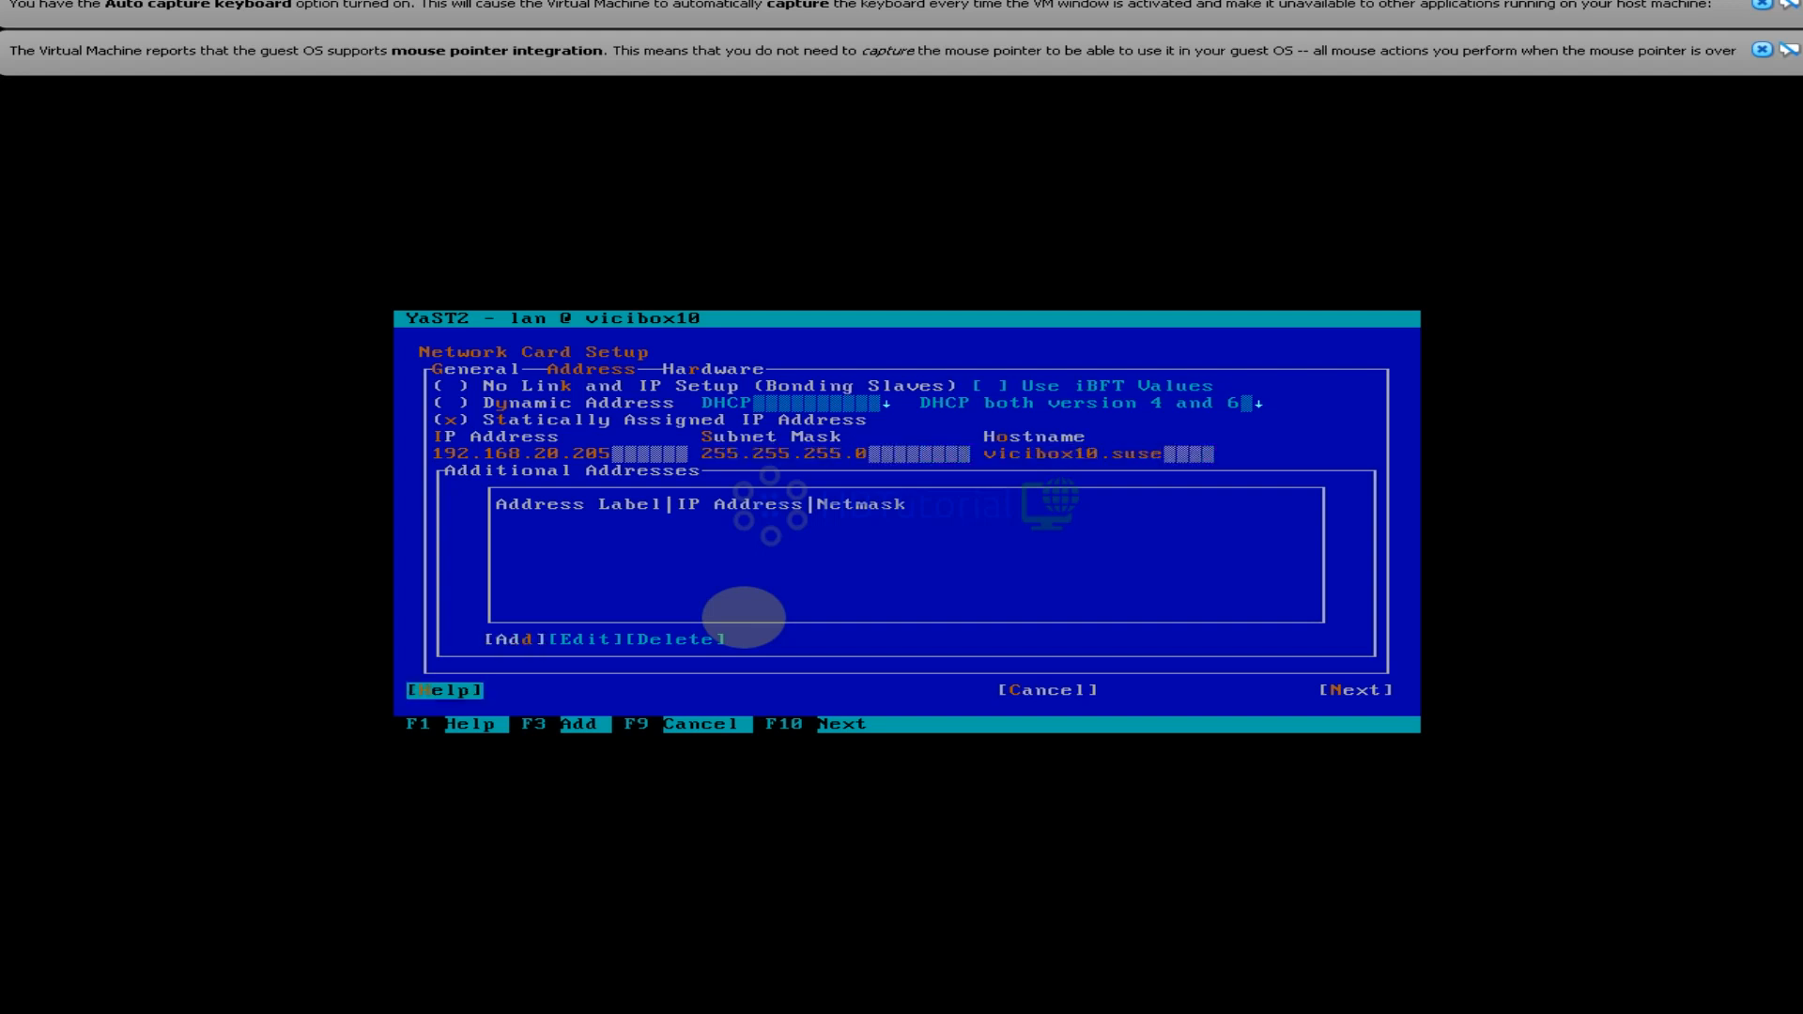
{"action": "key", "text": "Tab"}
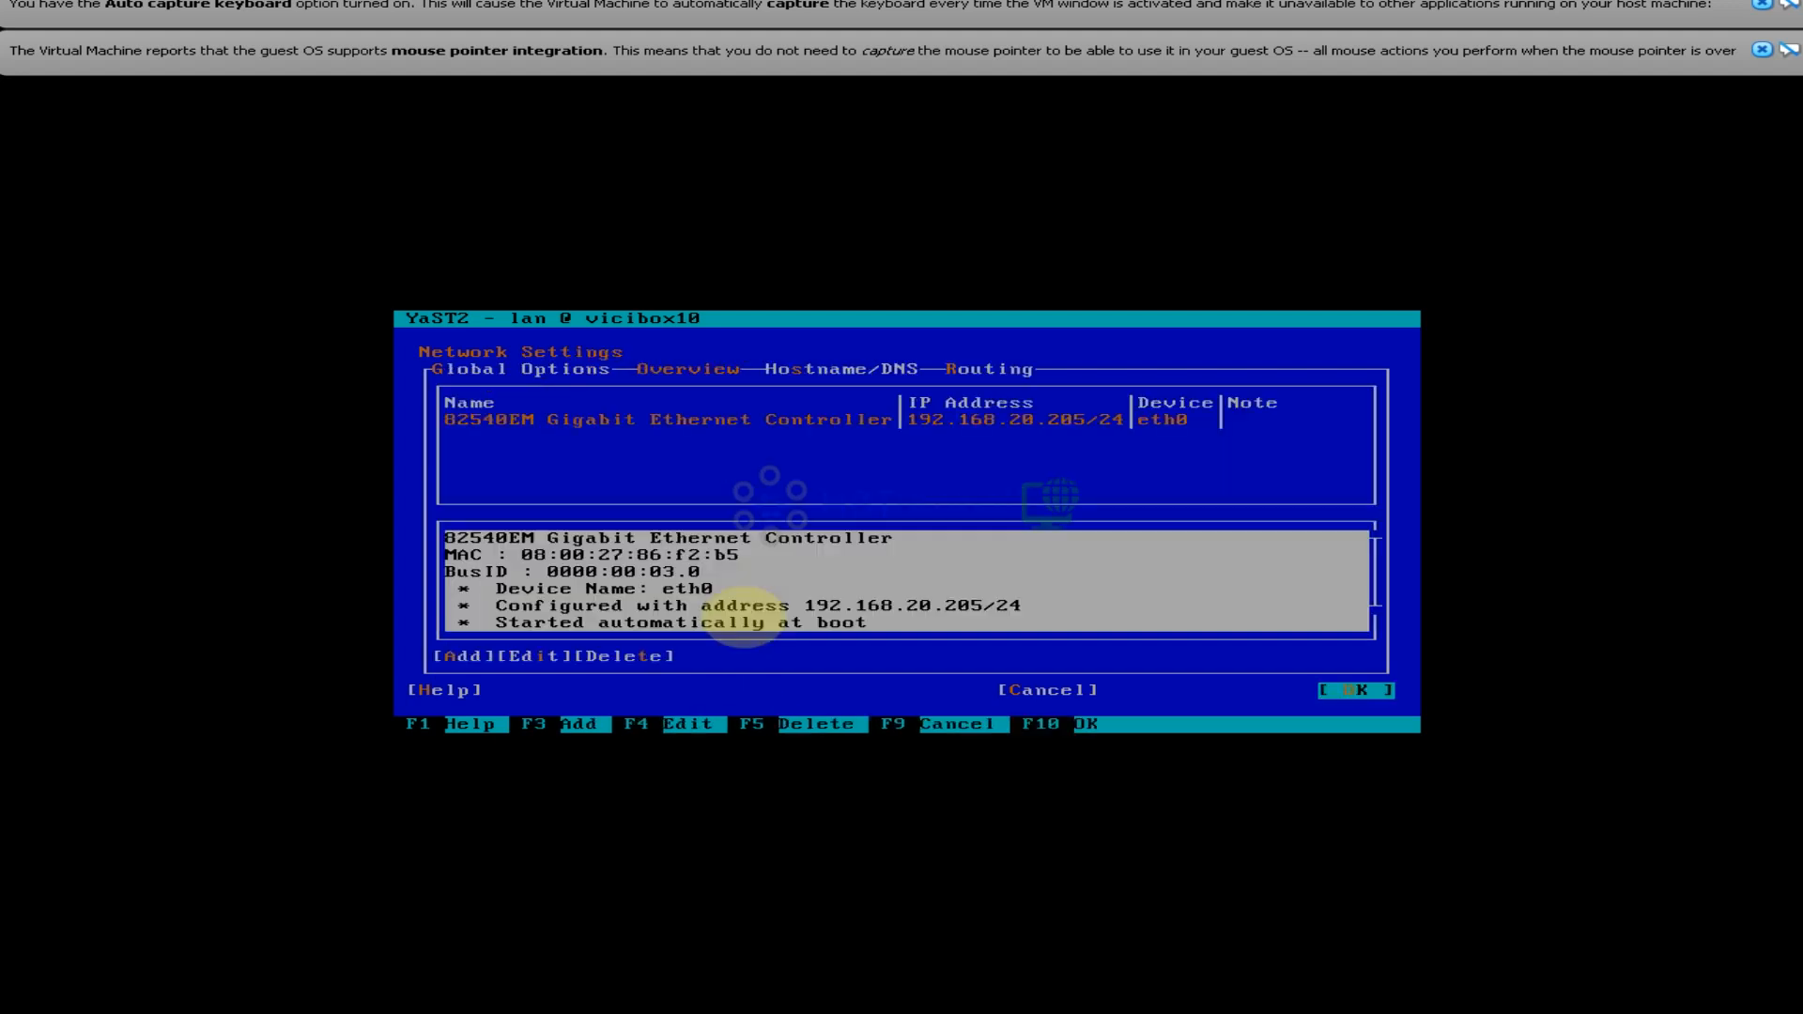
On the Hostname/DNS page, fill in Name Server 1 and Name Server 2 as 8.8.4.4
{"action": "key", "text": "Tab"}
{"action": "key", "text": "Tab"}
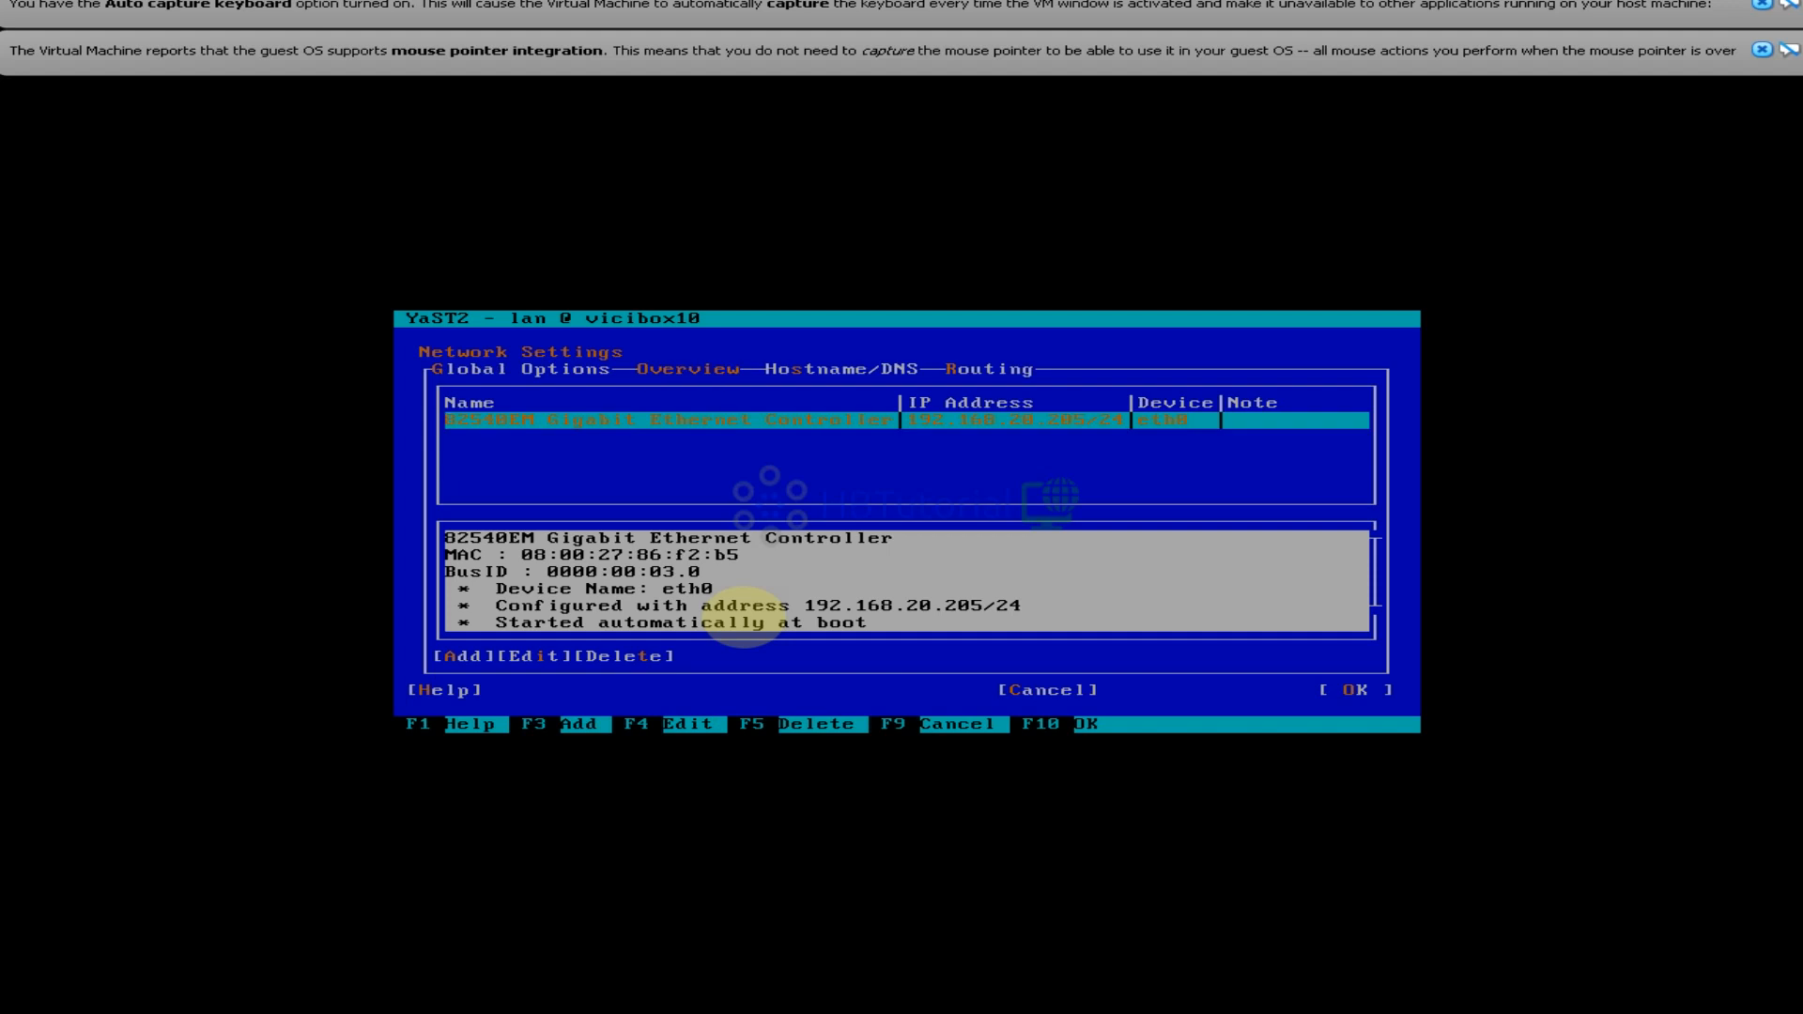
{"action": "key", "text": "Tab"}
{"action": "key", "text": "Tab"}
{"action": "key", "text": "Tab"}
{"action": "key", "text": "Tab"}
{"action": "key", "text": "Tab"}
{"action": "key", "text": "Tab"}
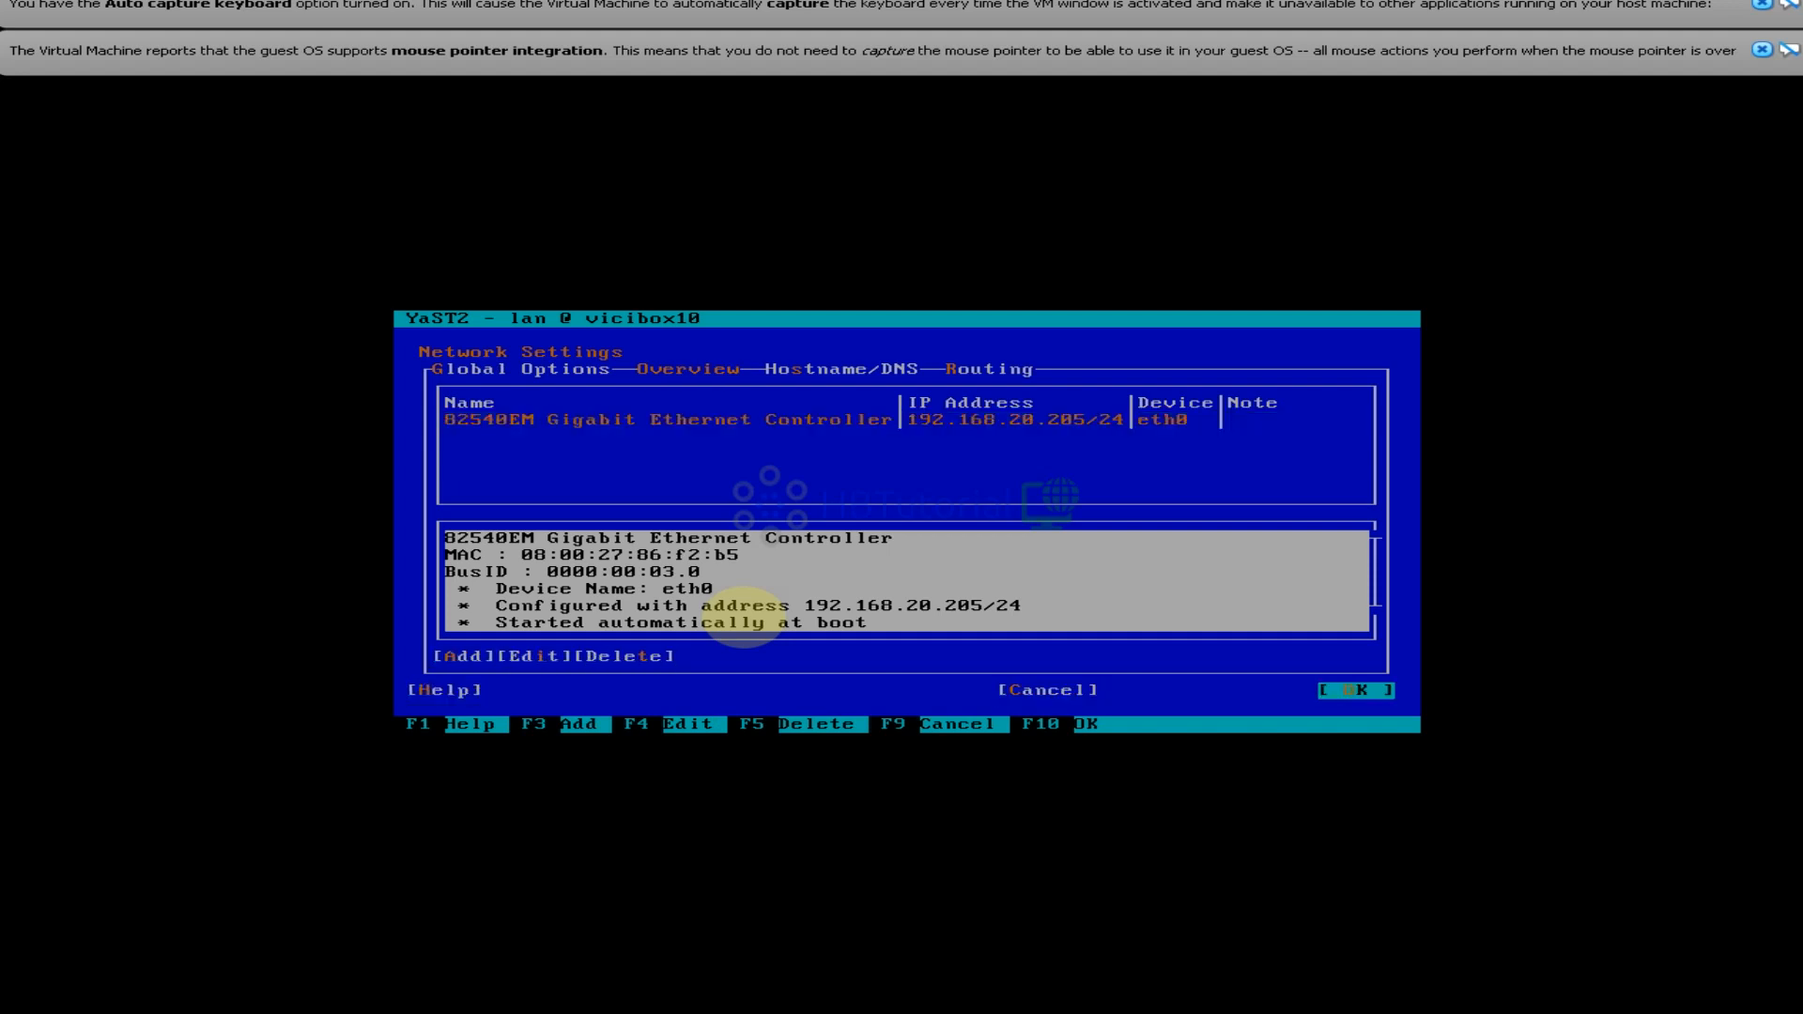
{"action": "key", "text": "Tab"}
{"action": "key", "text": "Right"}
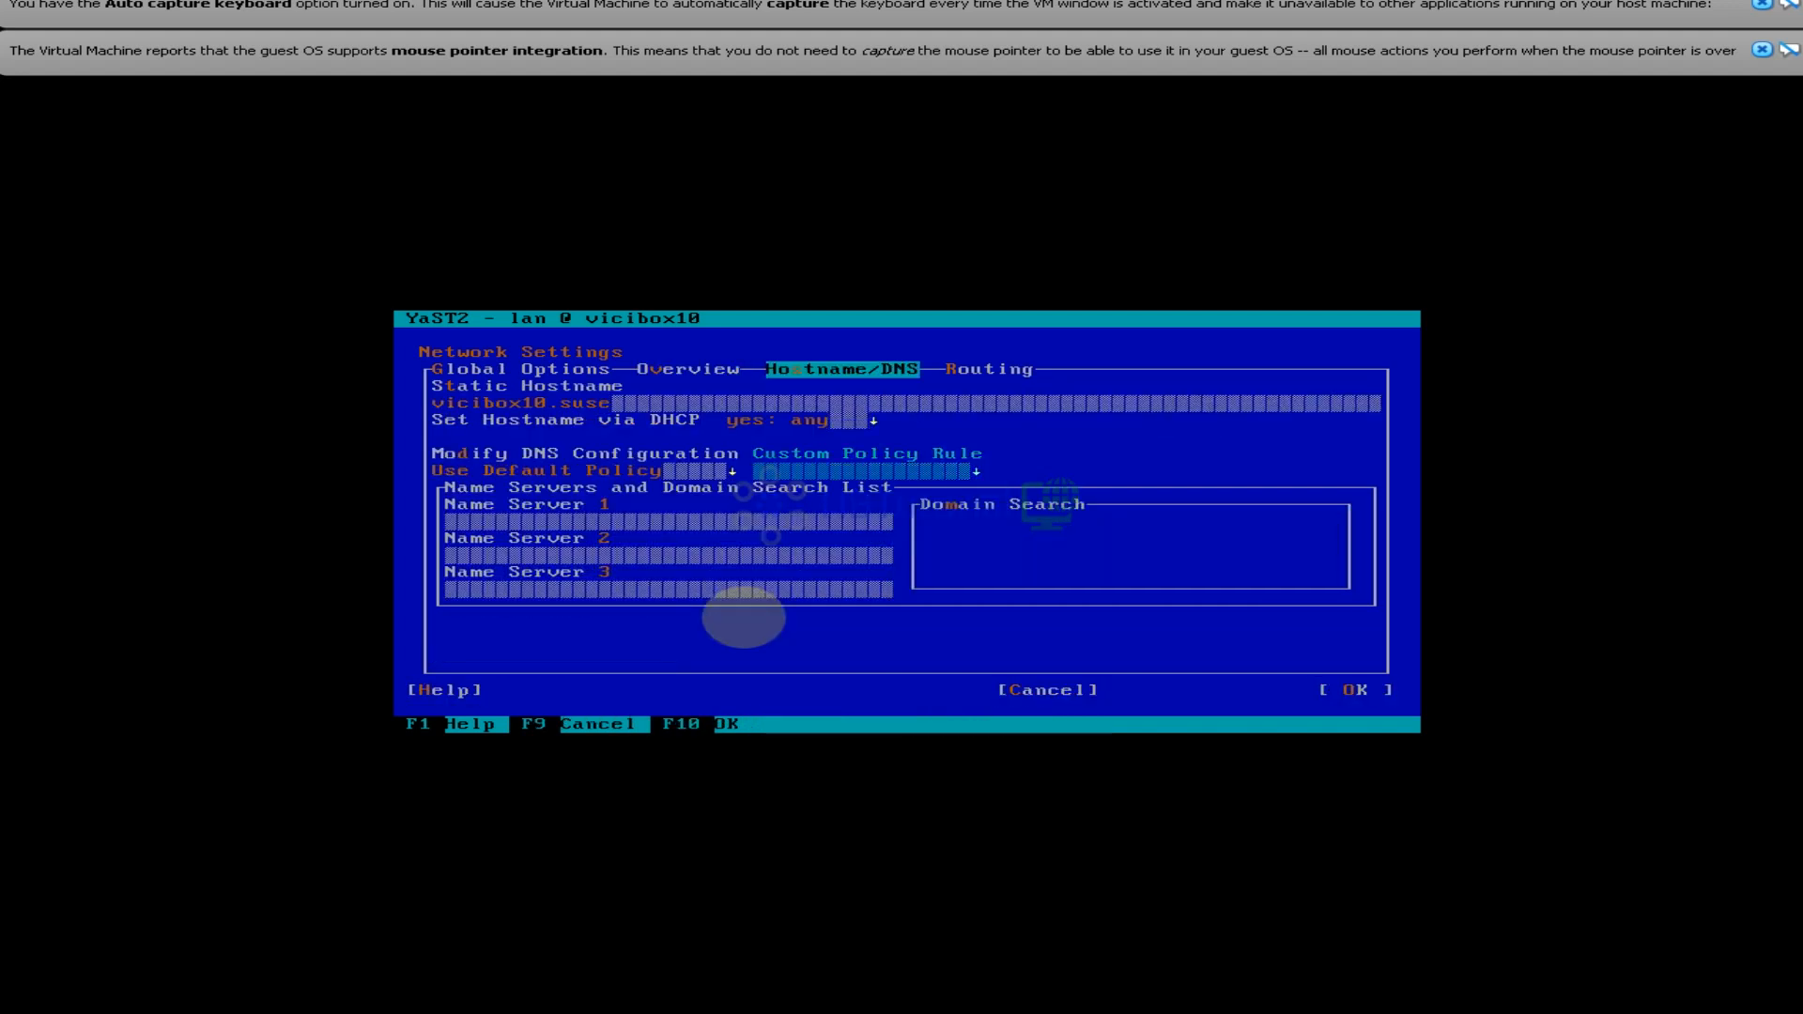
{"action": "key", "text": "Tab"}
{"action": "key", "text": "Tab"}
{"action": "key", "text": "Tab"}
{"action": "key", "text": "Tab"}
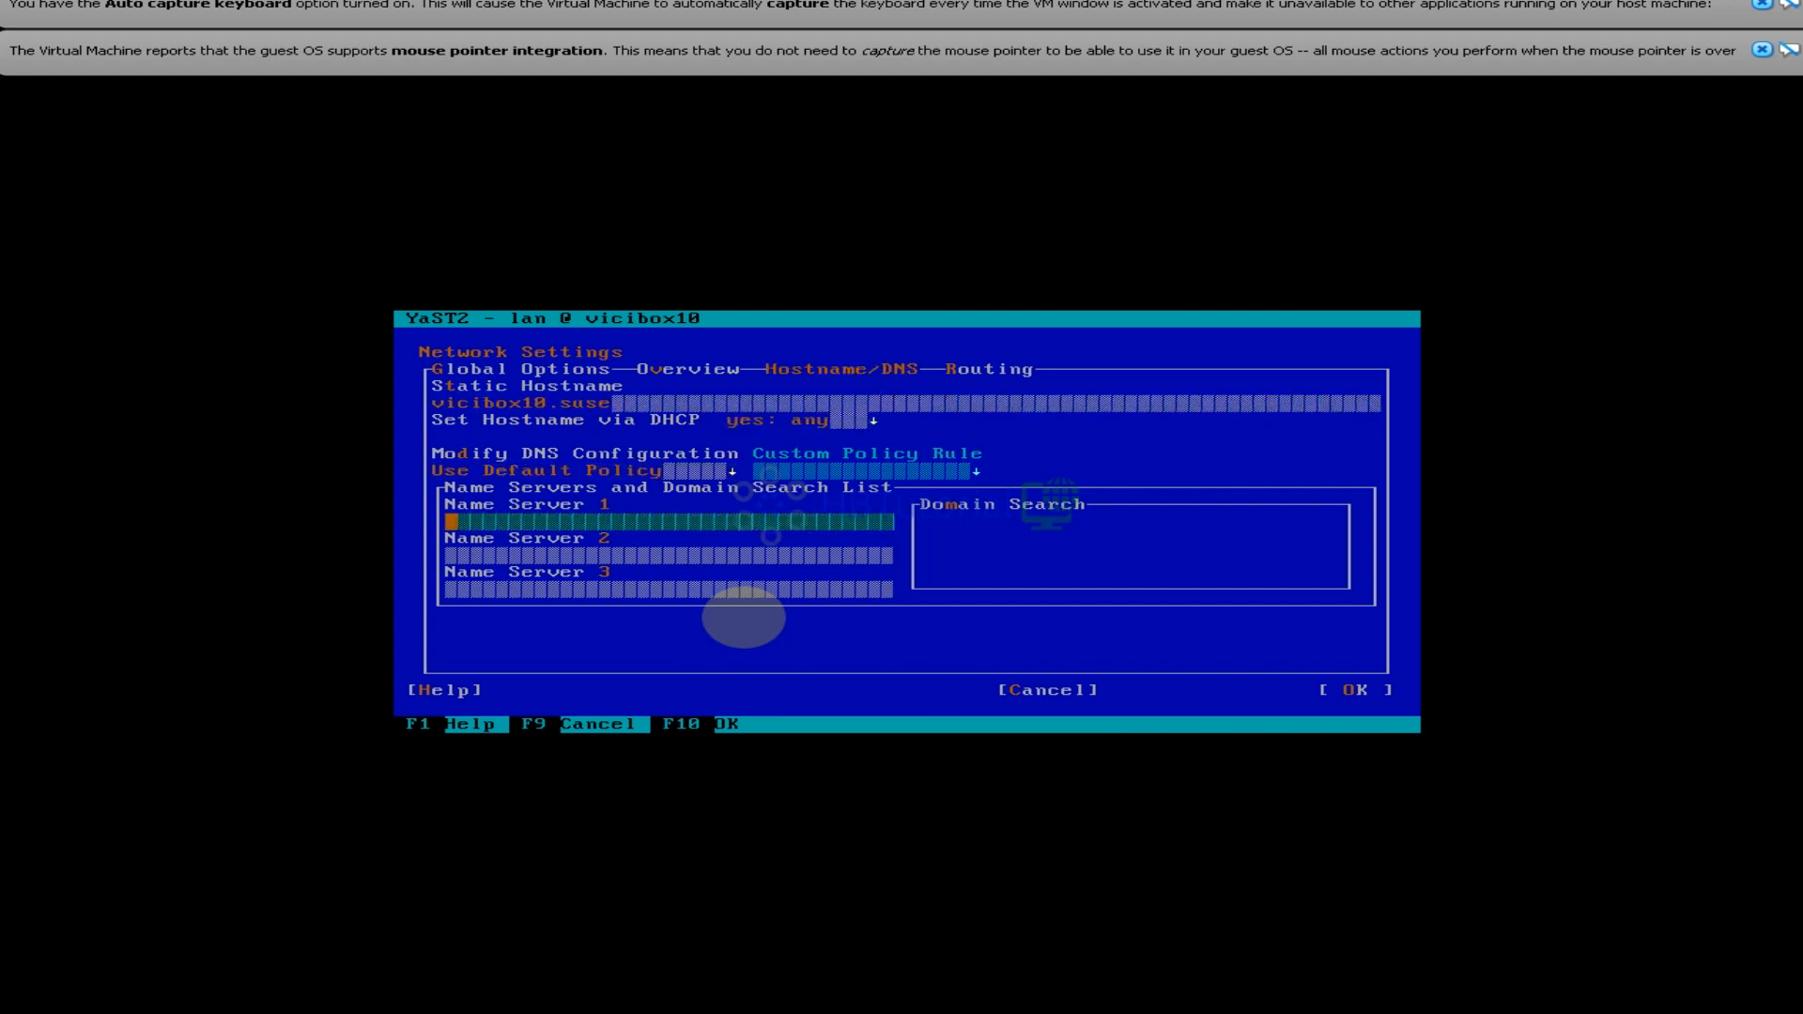
{"action": "type", "text": "192.1"}
{"action": "key", "text": "BackSpace"}
{"action": "key", "text": "BackSpace"}
{"action": "key", "text": "BackSpace"}
{"action": "key", "text": "BackSpace"}
{"action": "key", "text": "BackSpace"}
{"action": "key", "text": "BackSpace"}
{"action": "key", "text": "BackSpace"}
{"action": "type", "text": "8.8..88.8"}
{"action": "key", "text": "Tab"}
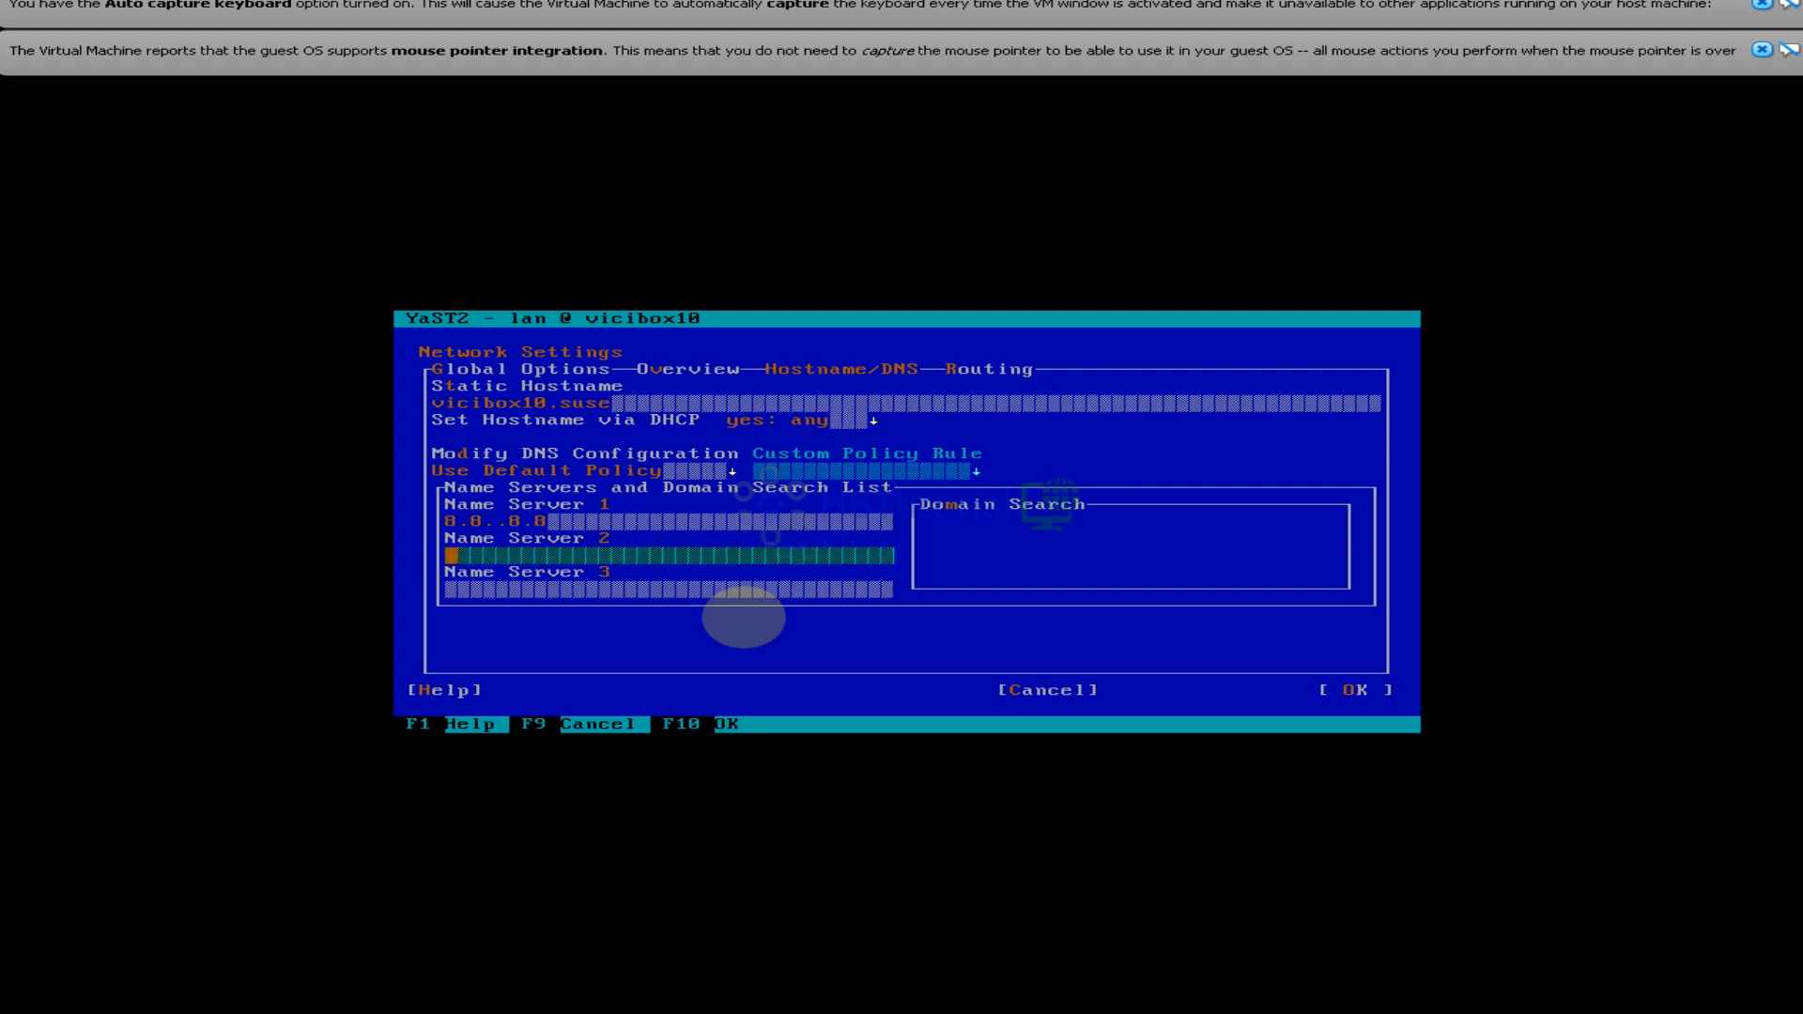
{"action": "type", "text": "8.8.4.4"}
{"action": "key", "text": "Tab"}
{"action": "key", "text": "Tab"}
{"action": "key", "text": "Tab"}
{"action": "key", "text": "Tab"}
{"action": "key", "text": "Tab"}
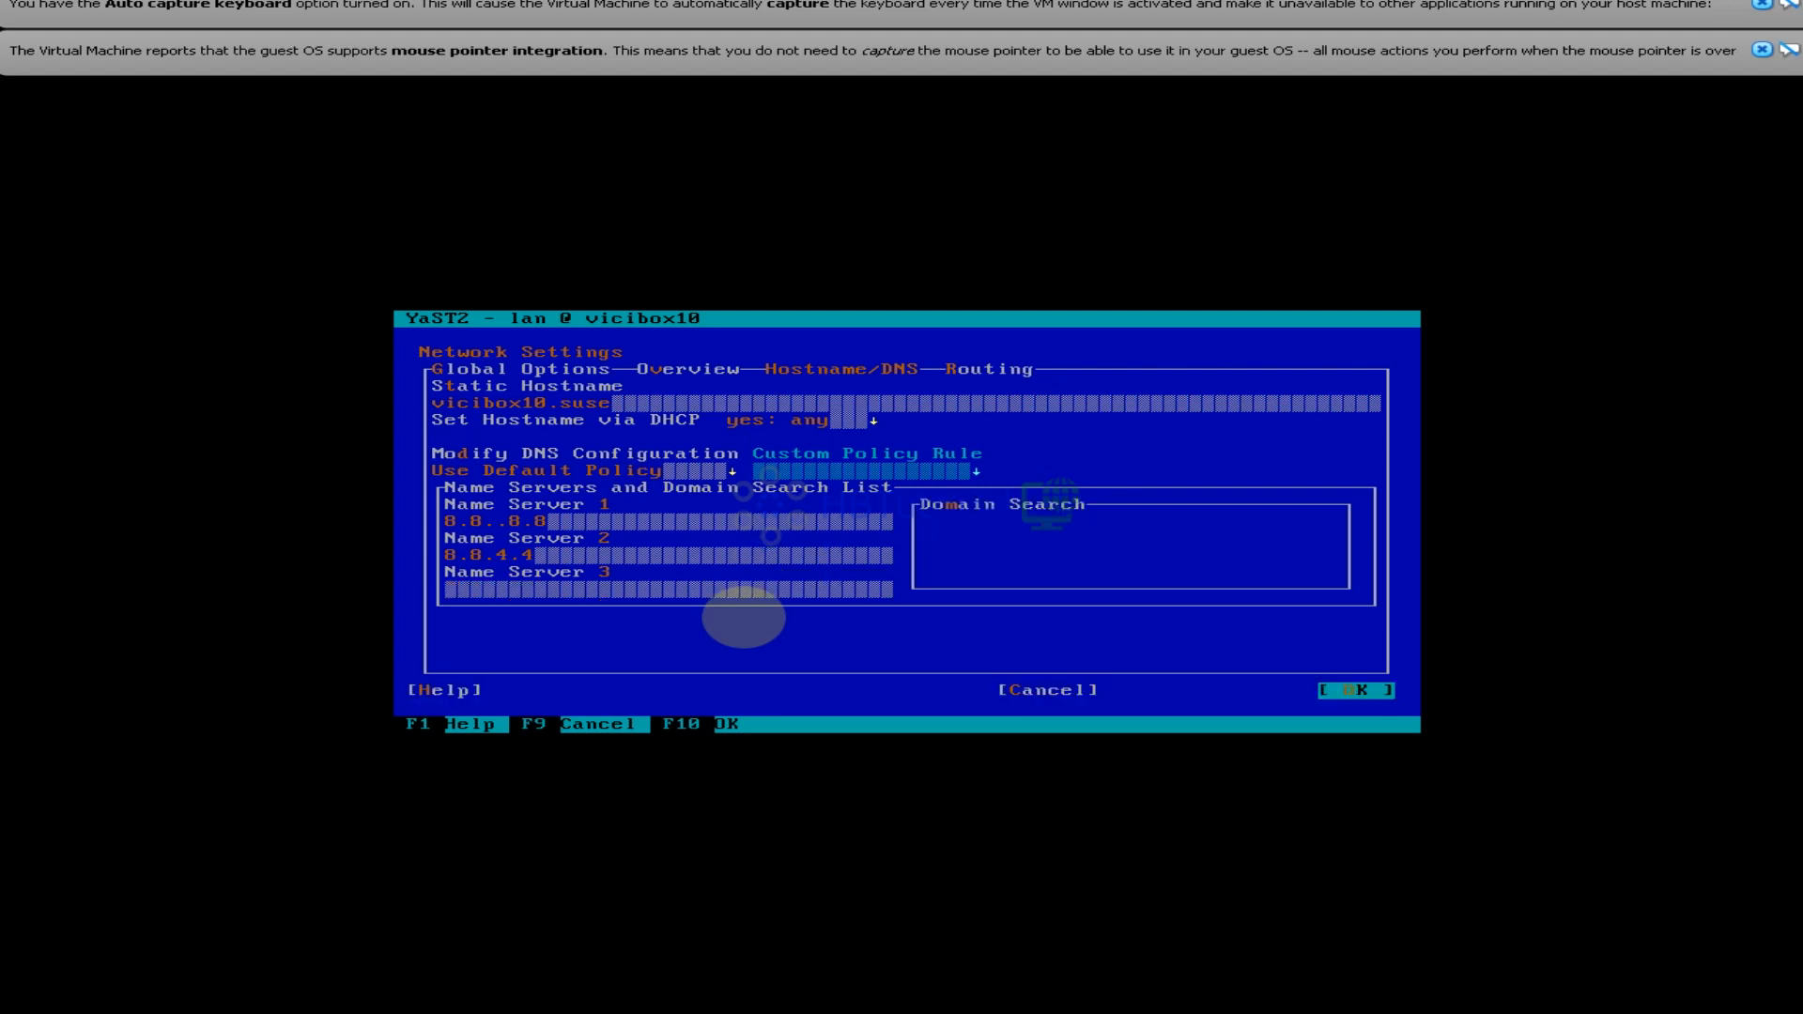
Dismiss the invalid name server error, correct Name Server 1 to 8.8.8.8, and go to Routing
{"action": "key", "text": "Tab"}
{"action": "key", "text": "Right"}
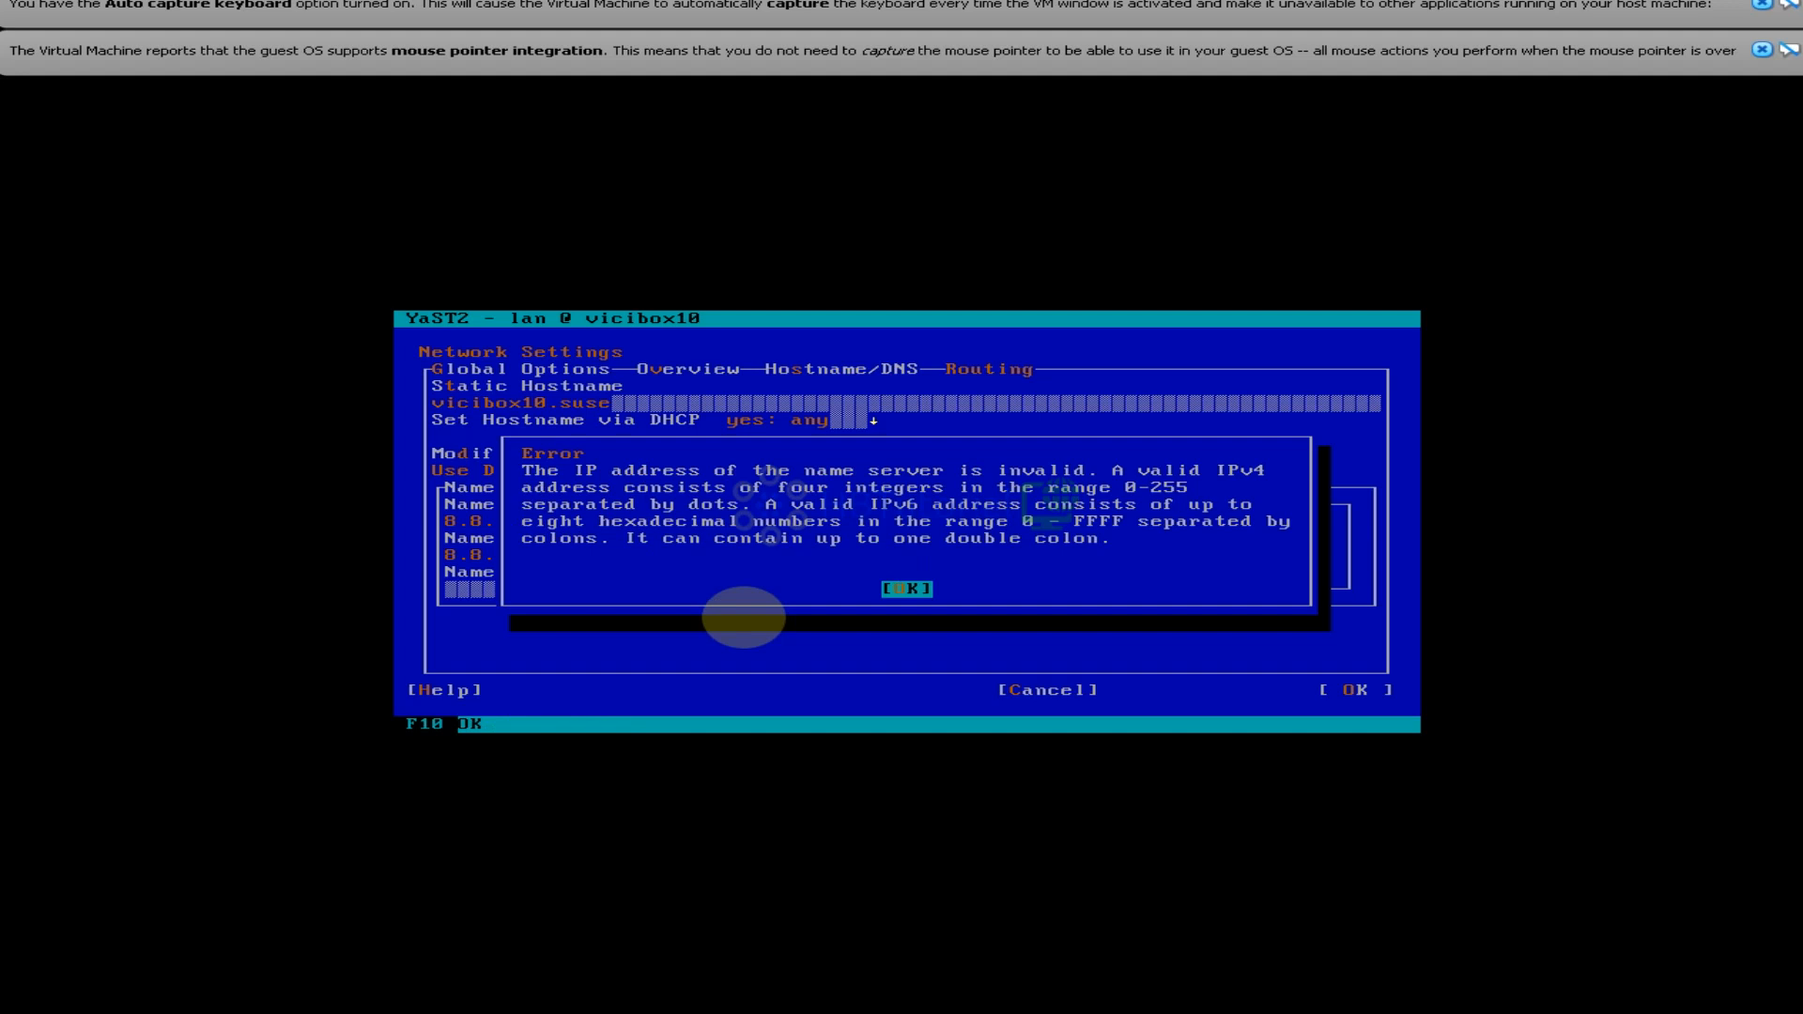
{"action": "key", "text": "Return"}
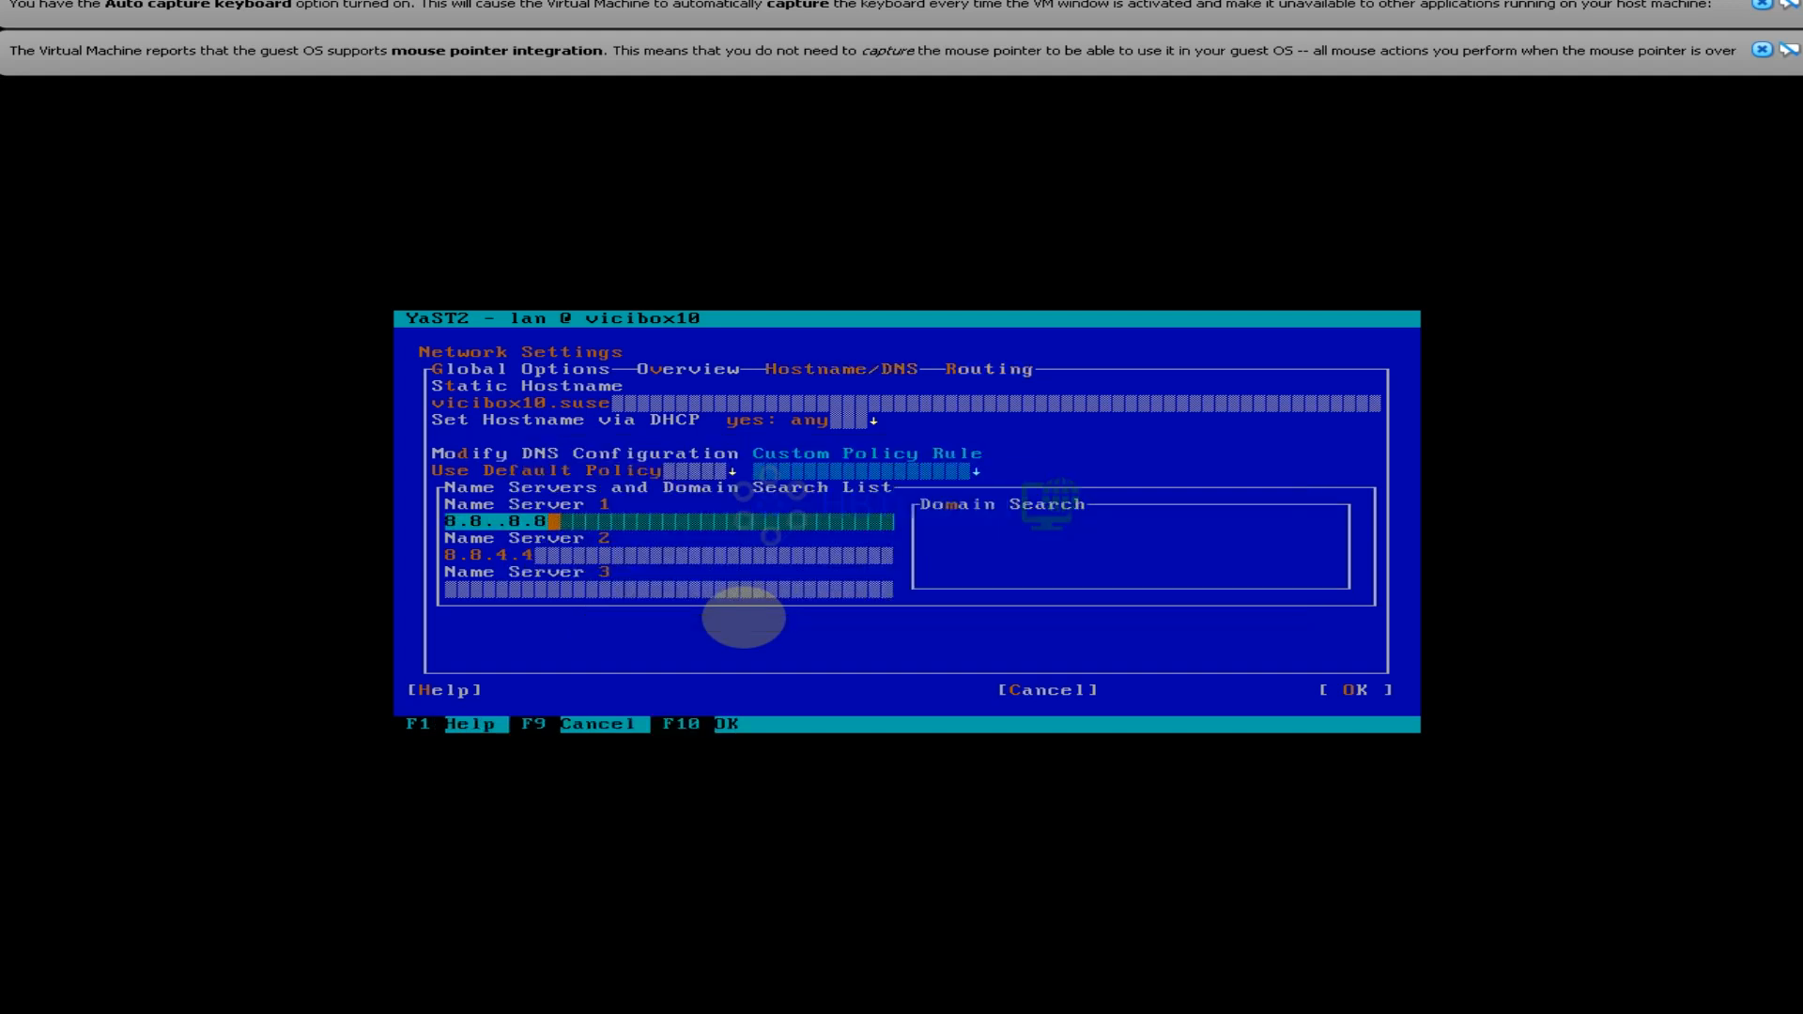
{"action": "key", "text": "BackSpace"}
{"action": "key", "text": "BackSpace"}
{"action": "key", "text": "BackSpace"}
{"action": "key", "text": "BackSpace"}
{"action": "type", "text": "8.8"}
{"action": "key", "text": "Tab"}
{"action": "key", "text": "Tab"}
{"action": "key", "text": "Tab"}
{"action": "key", "text": "Tab"}
{"action": "key", "text": "Tab"}
{"action": "key", "text": "Tab"}
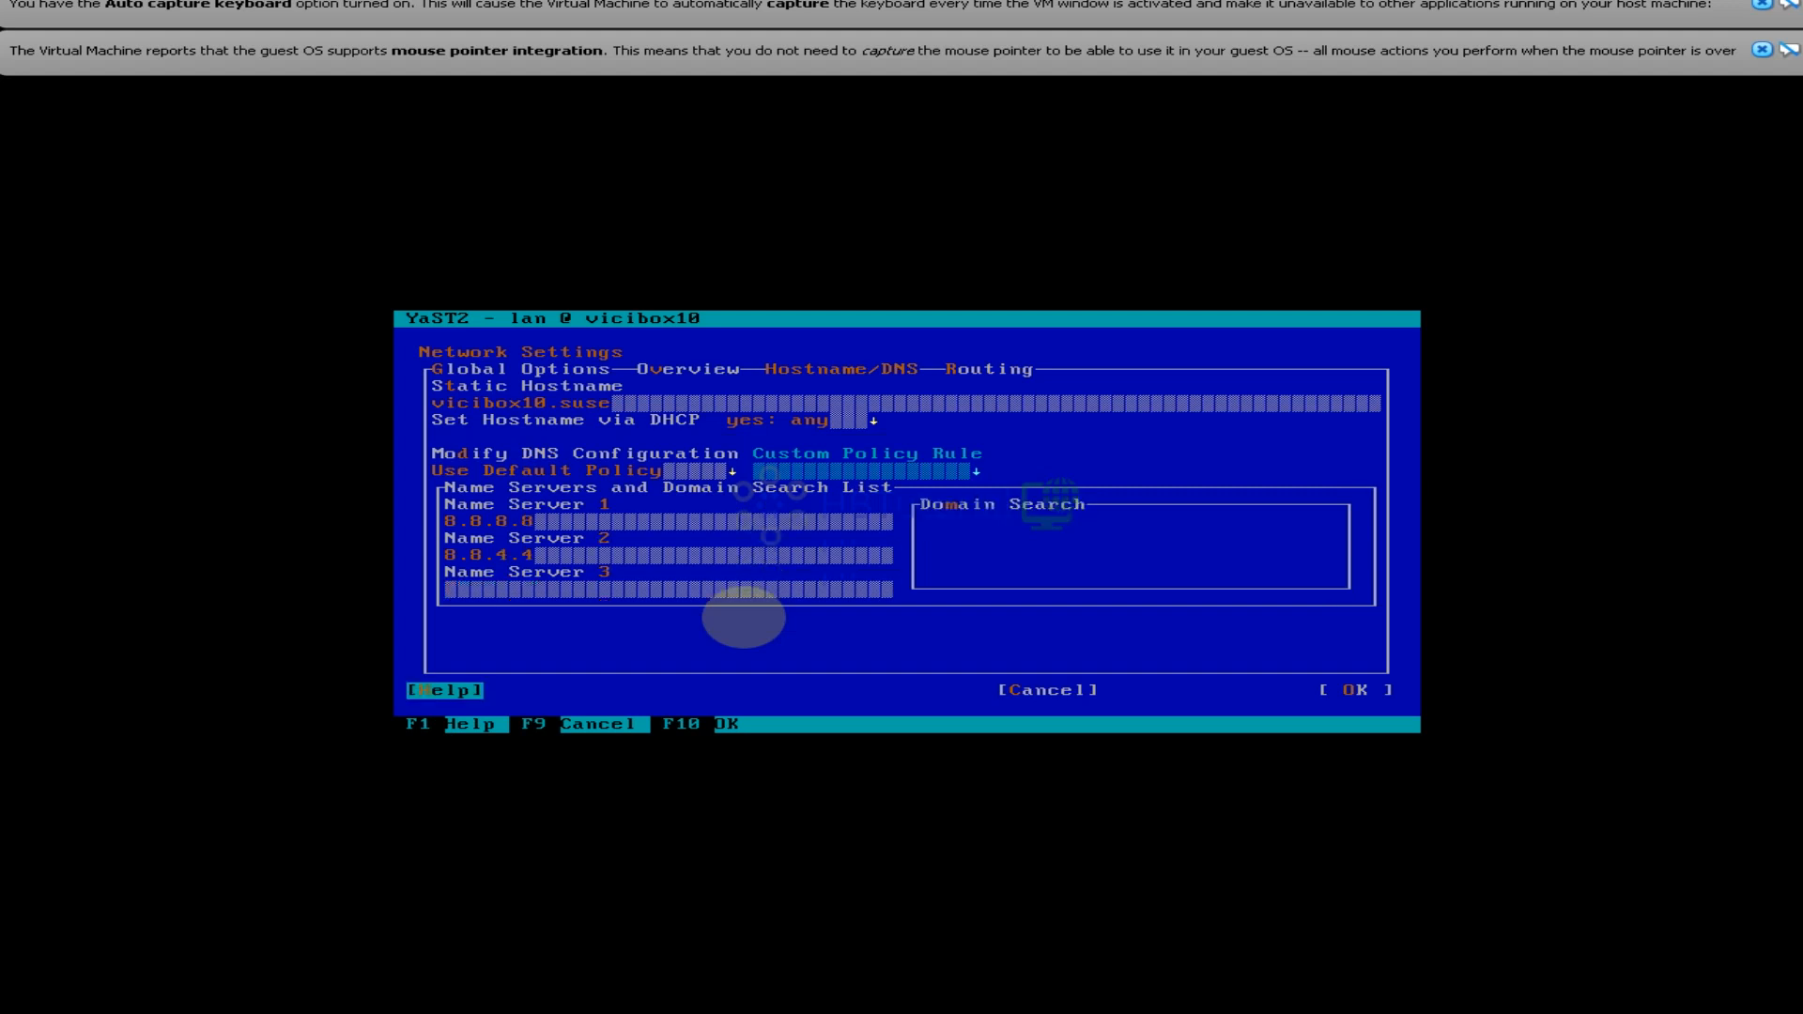
{"action": "key", "text": "Tab"}
{"action": "key", "text": "Right"}
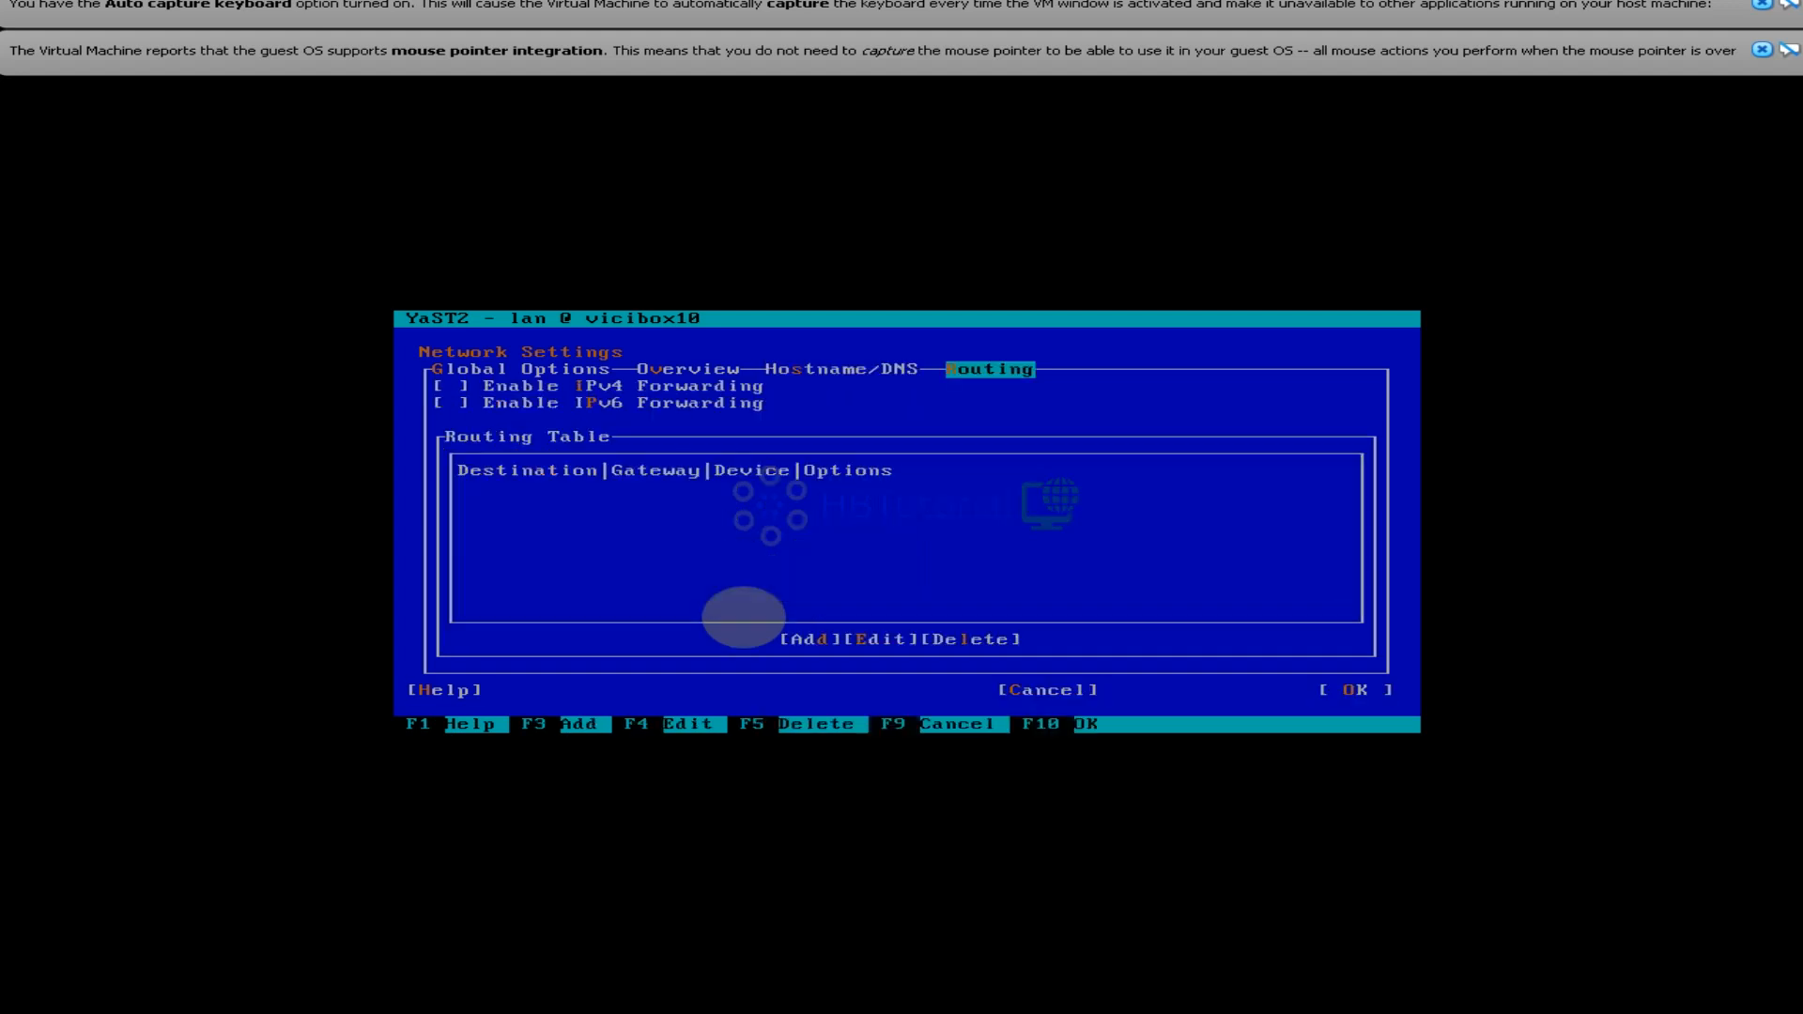
Add a default route entry with gateway 192.168.20.1 on device eth0
{"action": "key", "text": "Tab"}
{"action": "key", "text": "Tab"}
{"action": "key", "text": "Tab"}
{"action": "key", "text": "Tab"}
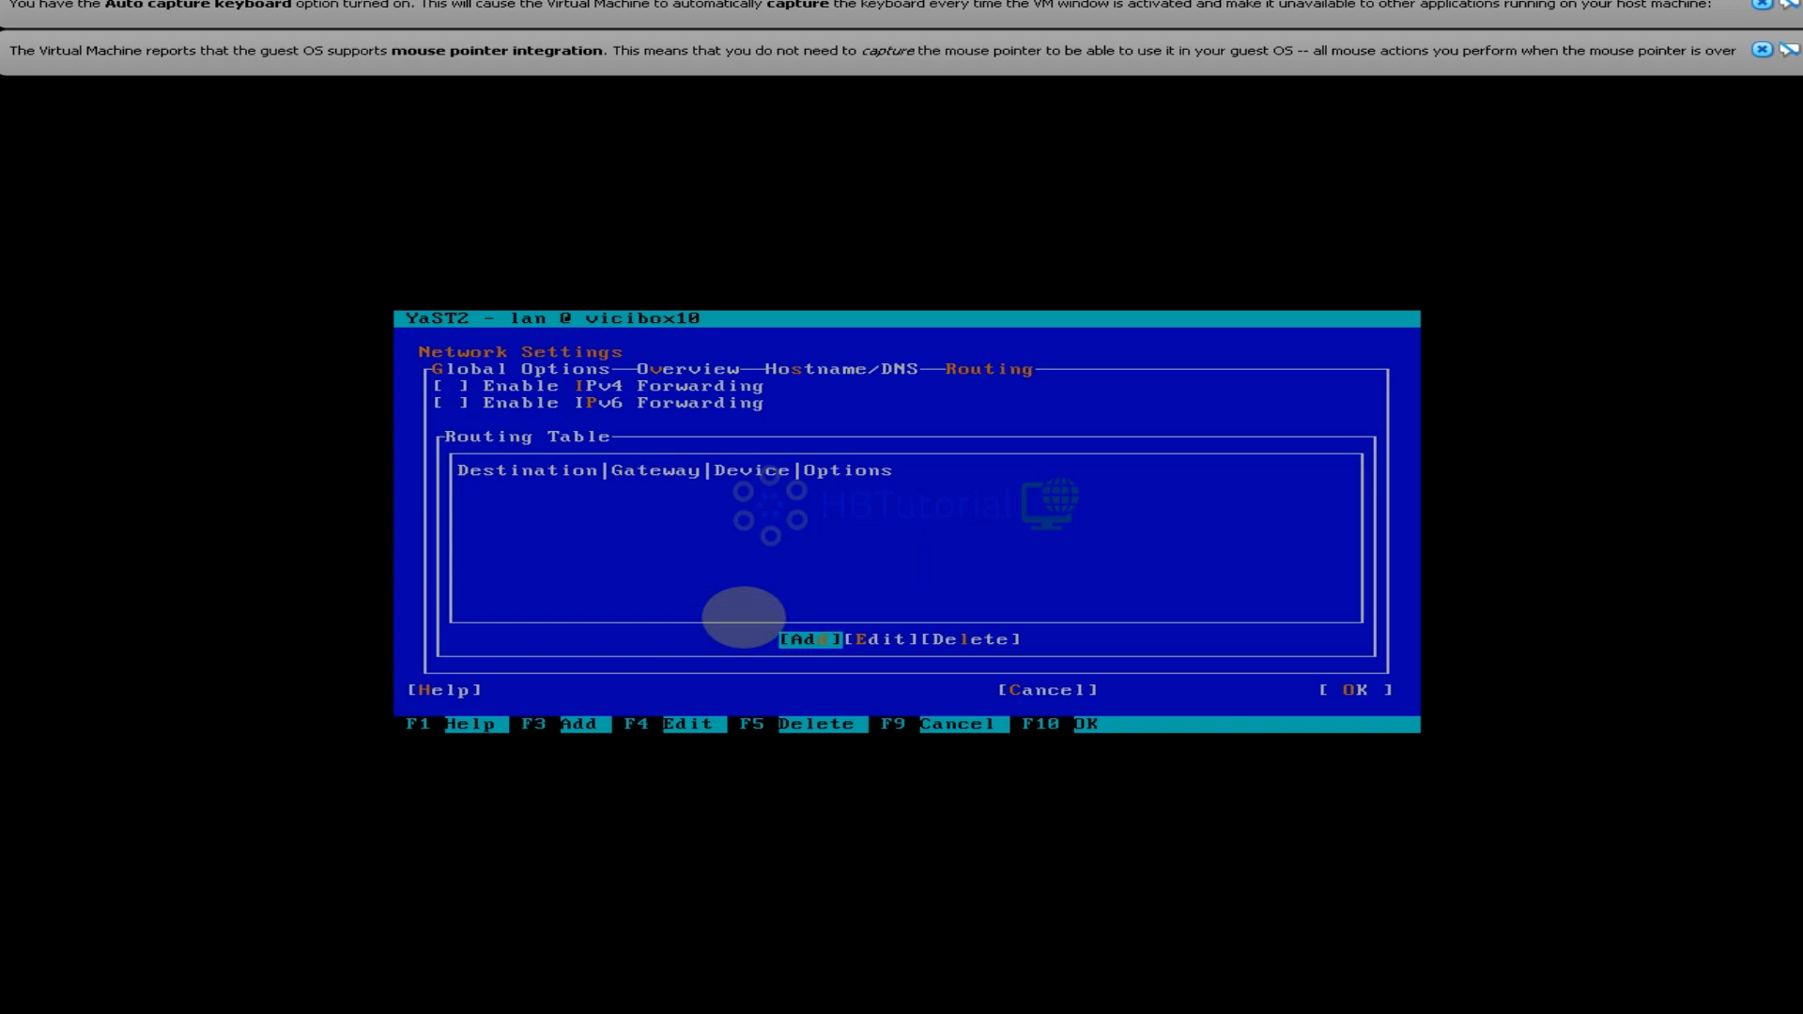
{"action": "key", "text": "Return"}
{"action": "key", "text": "Tab"}
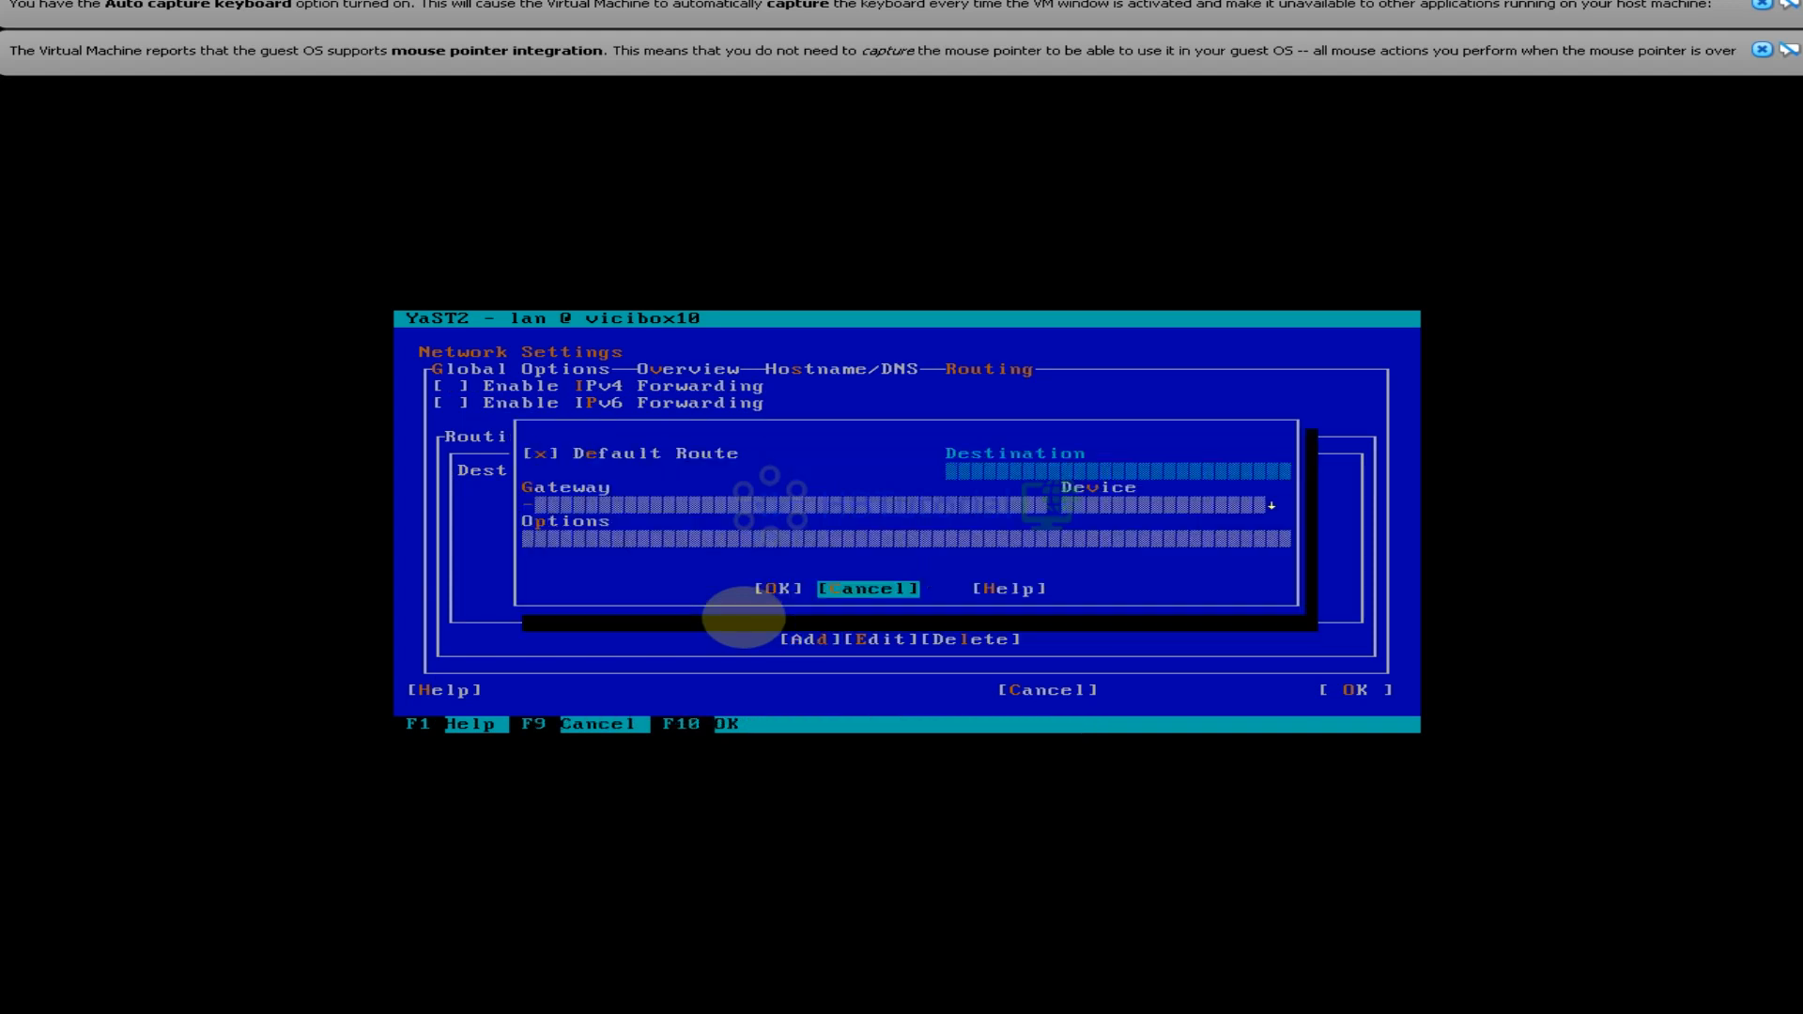
{"action": "key", "text": "Tab"}
{"action": "key", "text": "Tab"}
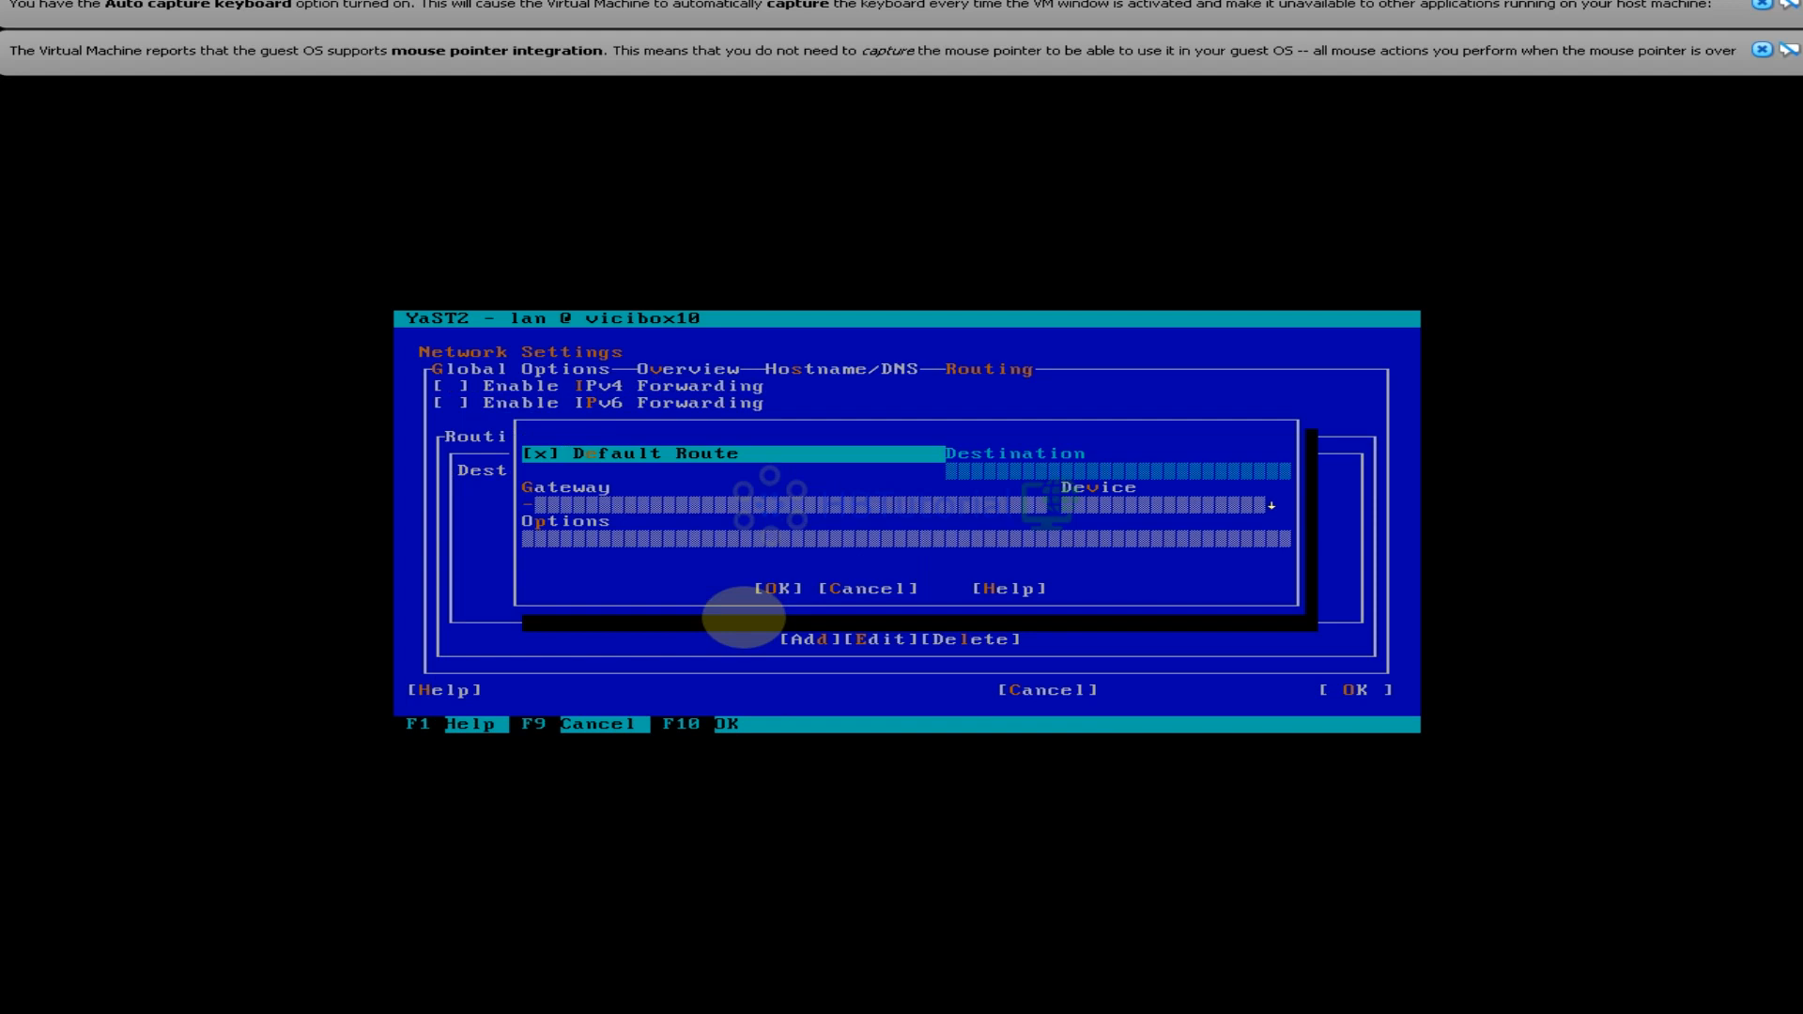
{"action": "key", "text": "Tab"}
{"action": "key", "text": "BackSpace"}
{"action": "type", "text": "1"}
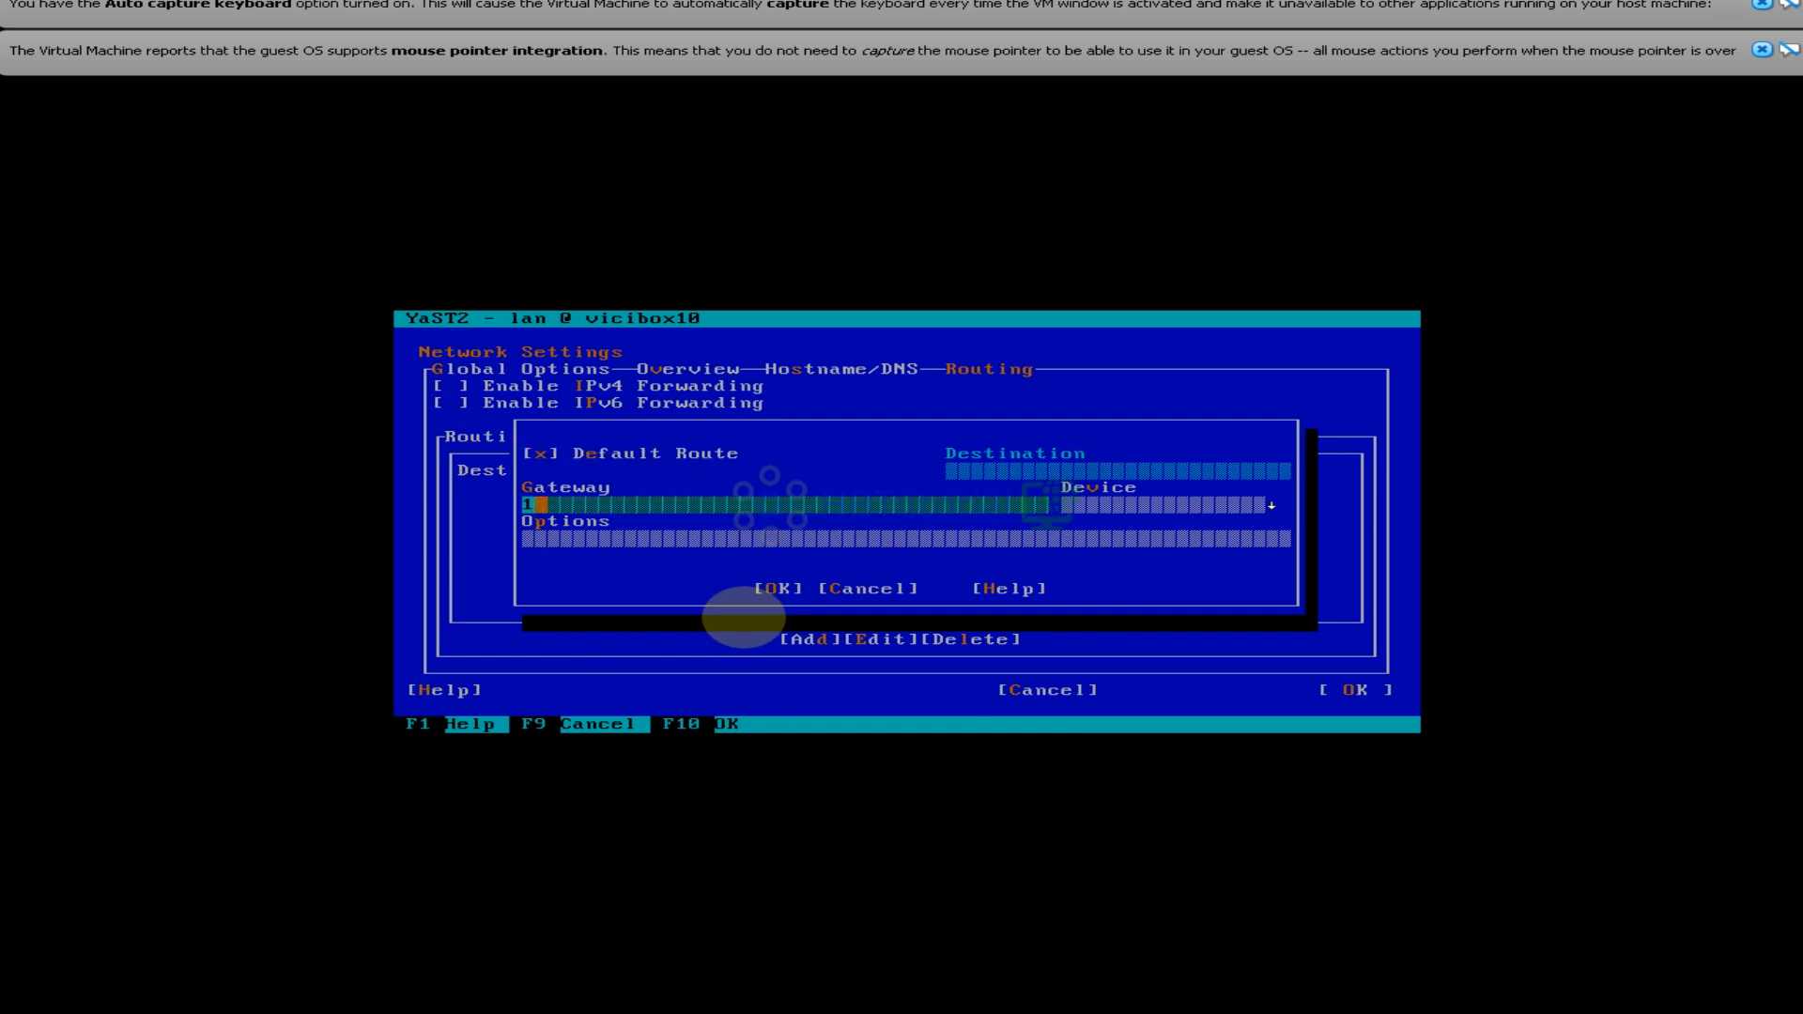
{"action": "type", "text": "92.168.20.1"}
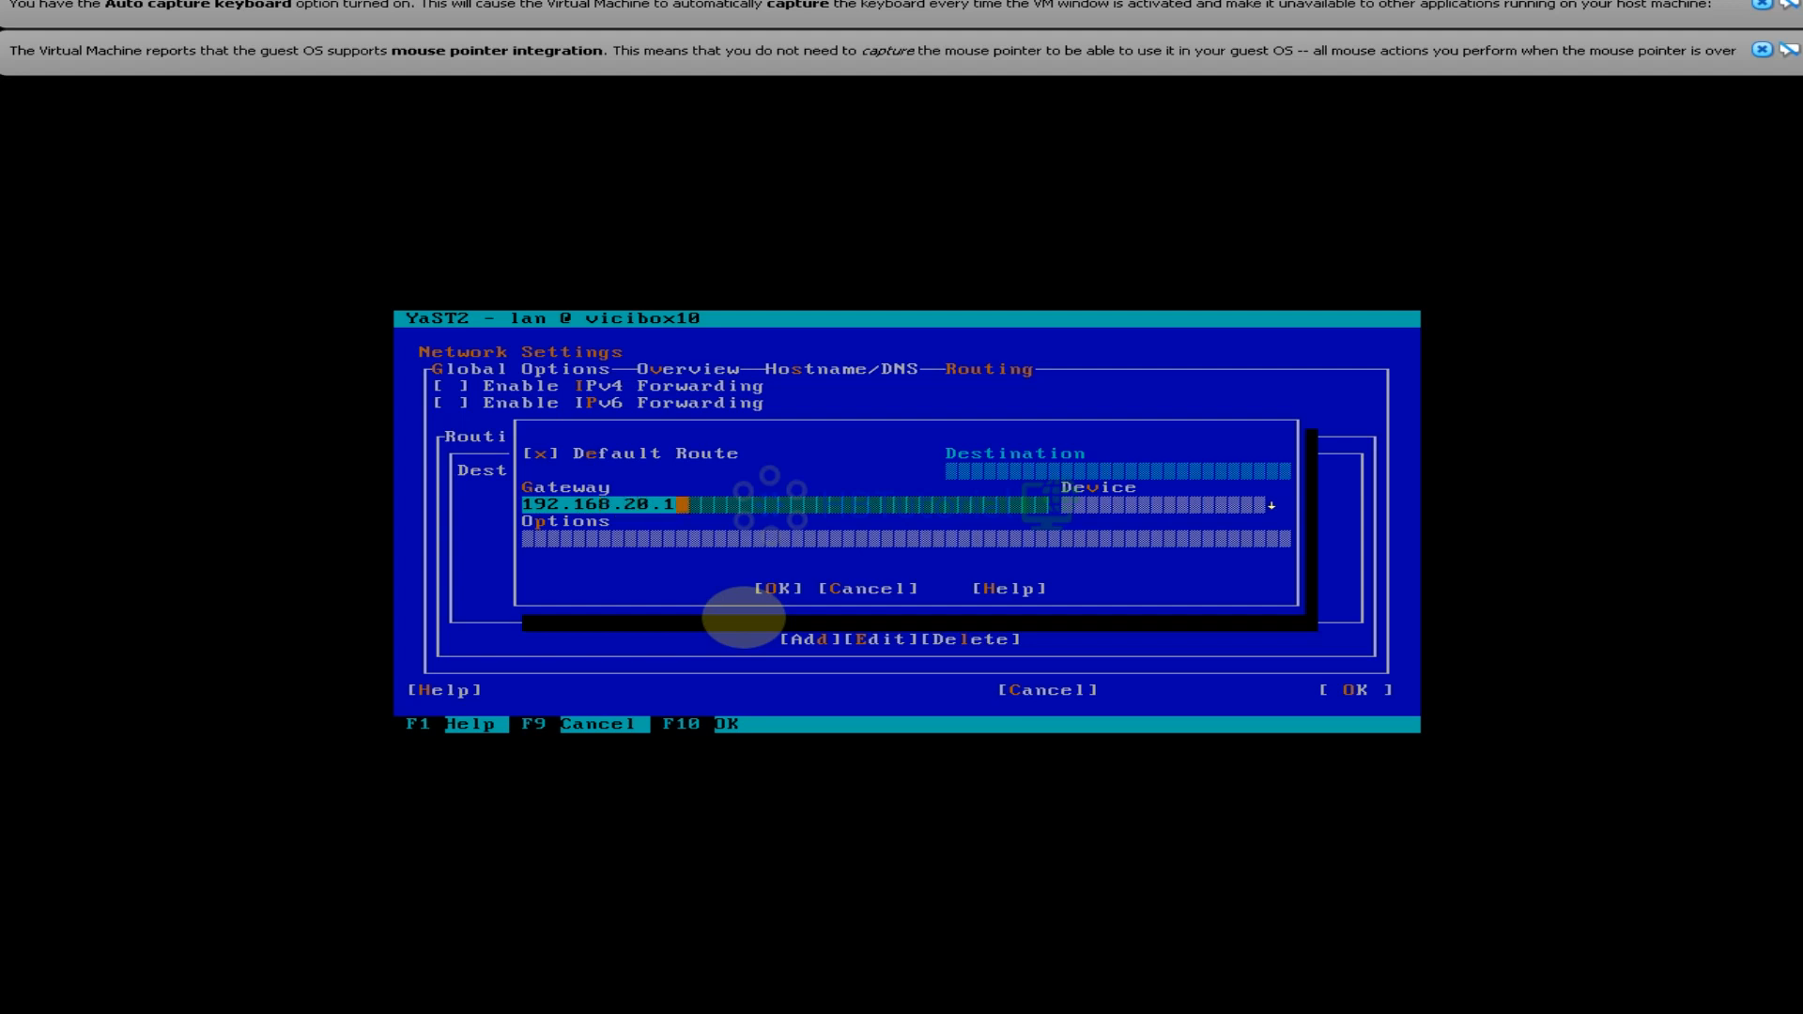
{"action": "key", "text": "Tab"}
{"action": "key", "text": "Down"}
{"action": "key", "text": "Up"}
{"action": "key", "text": "Return"}
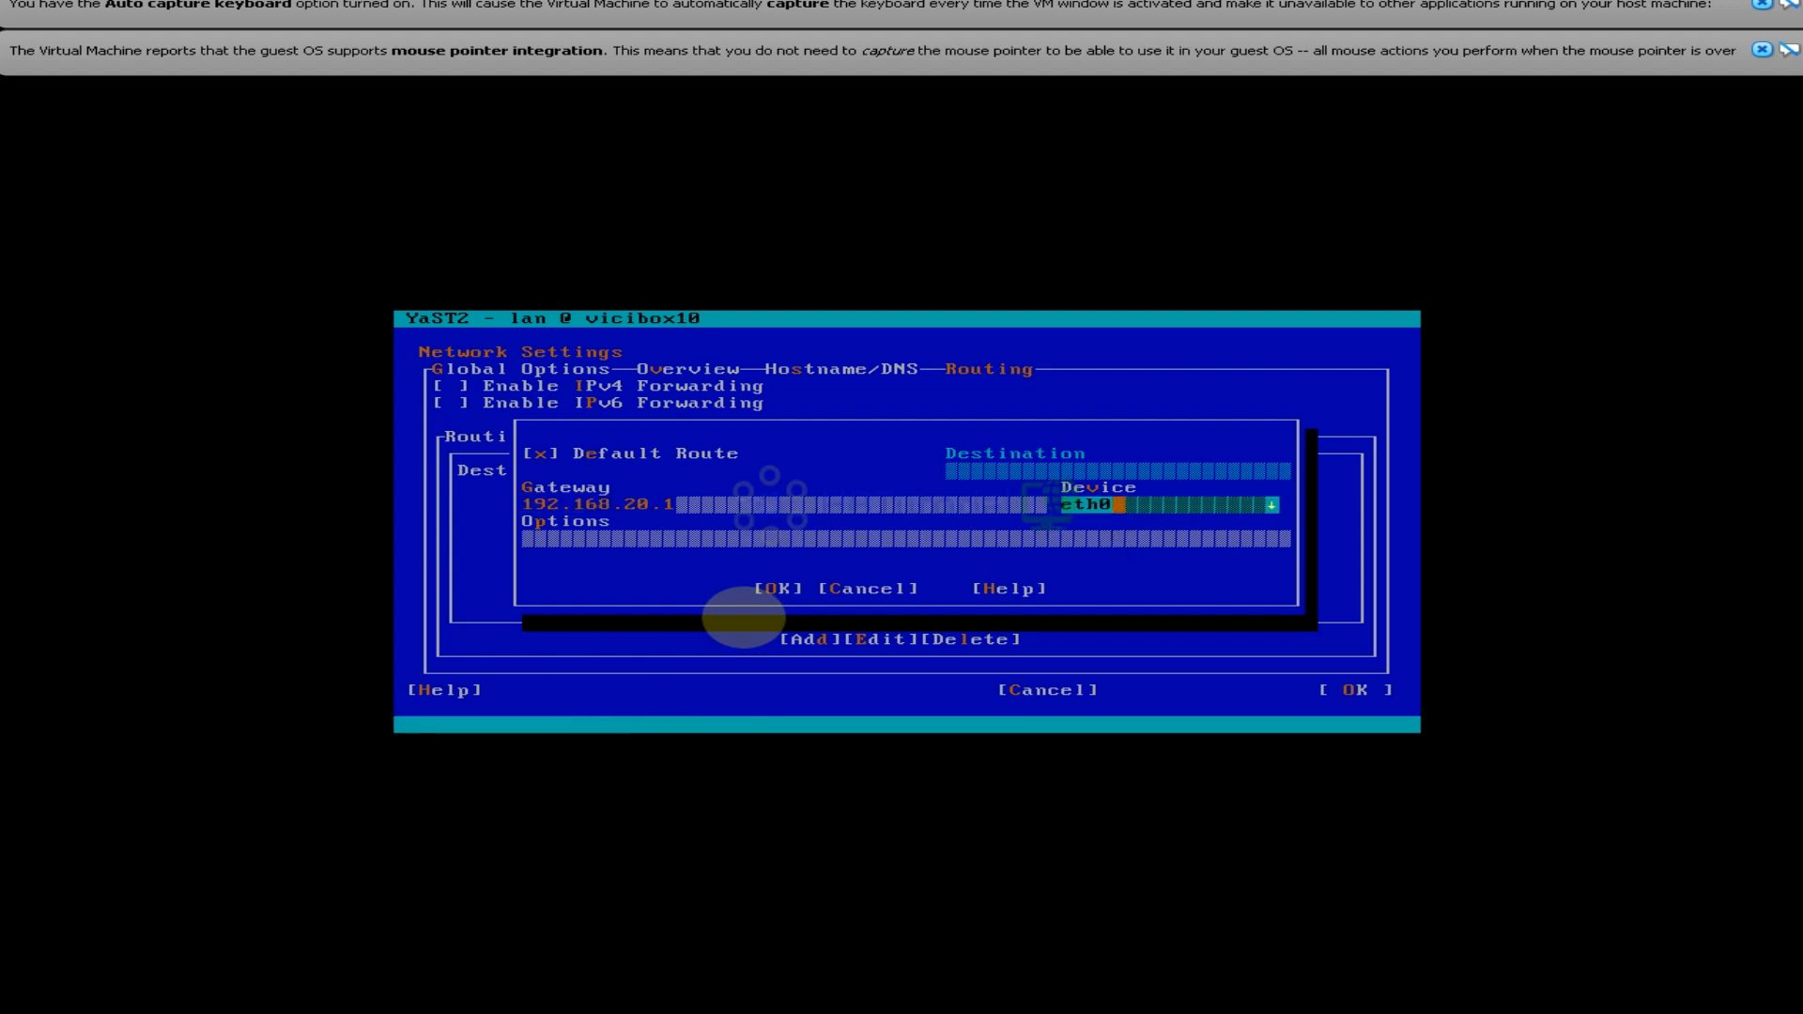
Confirm the new route so the routing table lists the default route via 192.168.20.1
{"action": "key", "text": "Tab"}
{"action": "key", "text": "Tab"}
{"action": "key", "text": "Tab"}
{"action": "key", "text": "Tab"}
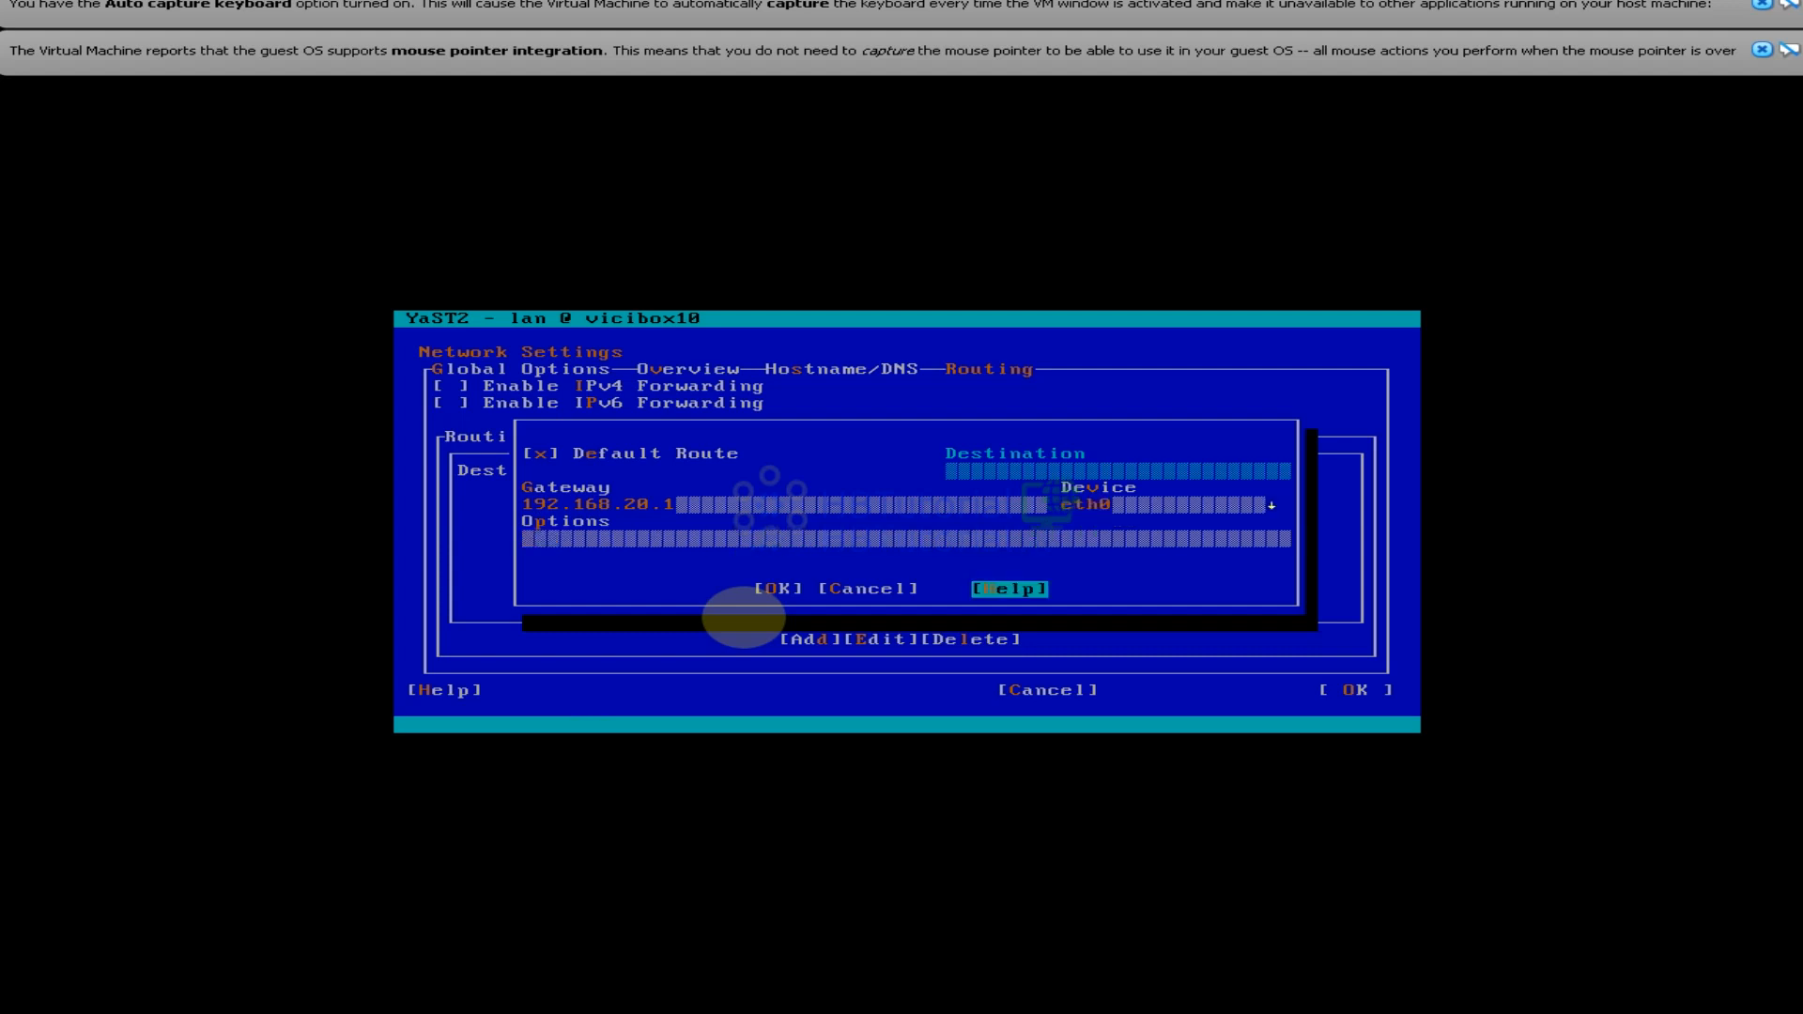
{"action": "key", "text": "Tab"}
{"action": "key", "text": "Return"}
{"action": "key", "text": "Tab"}
{"action": "key", "text": "Tab"}
{"action": "key", "text": "Tab"}
{"action": "key", "text": "Tab"}
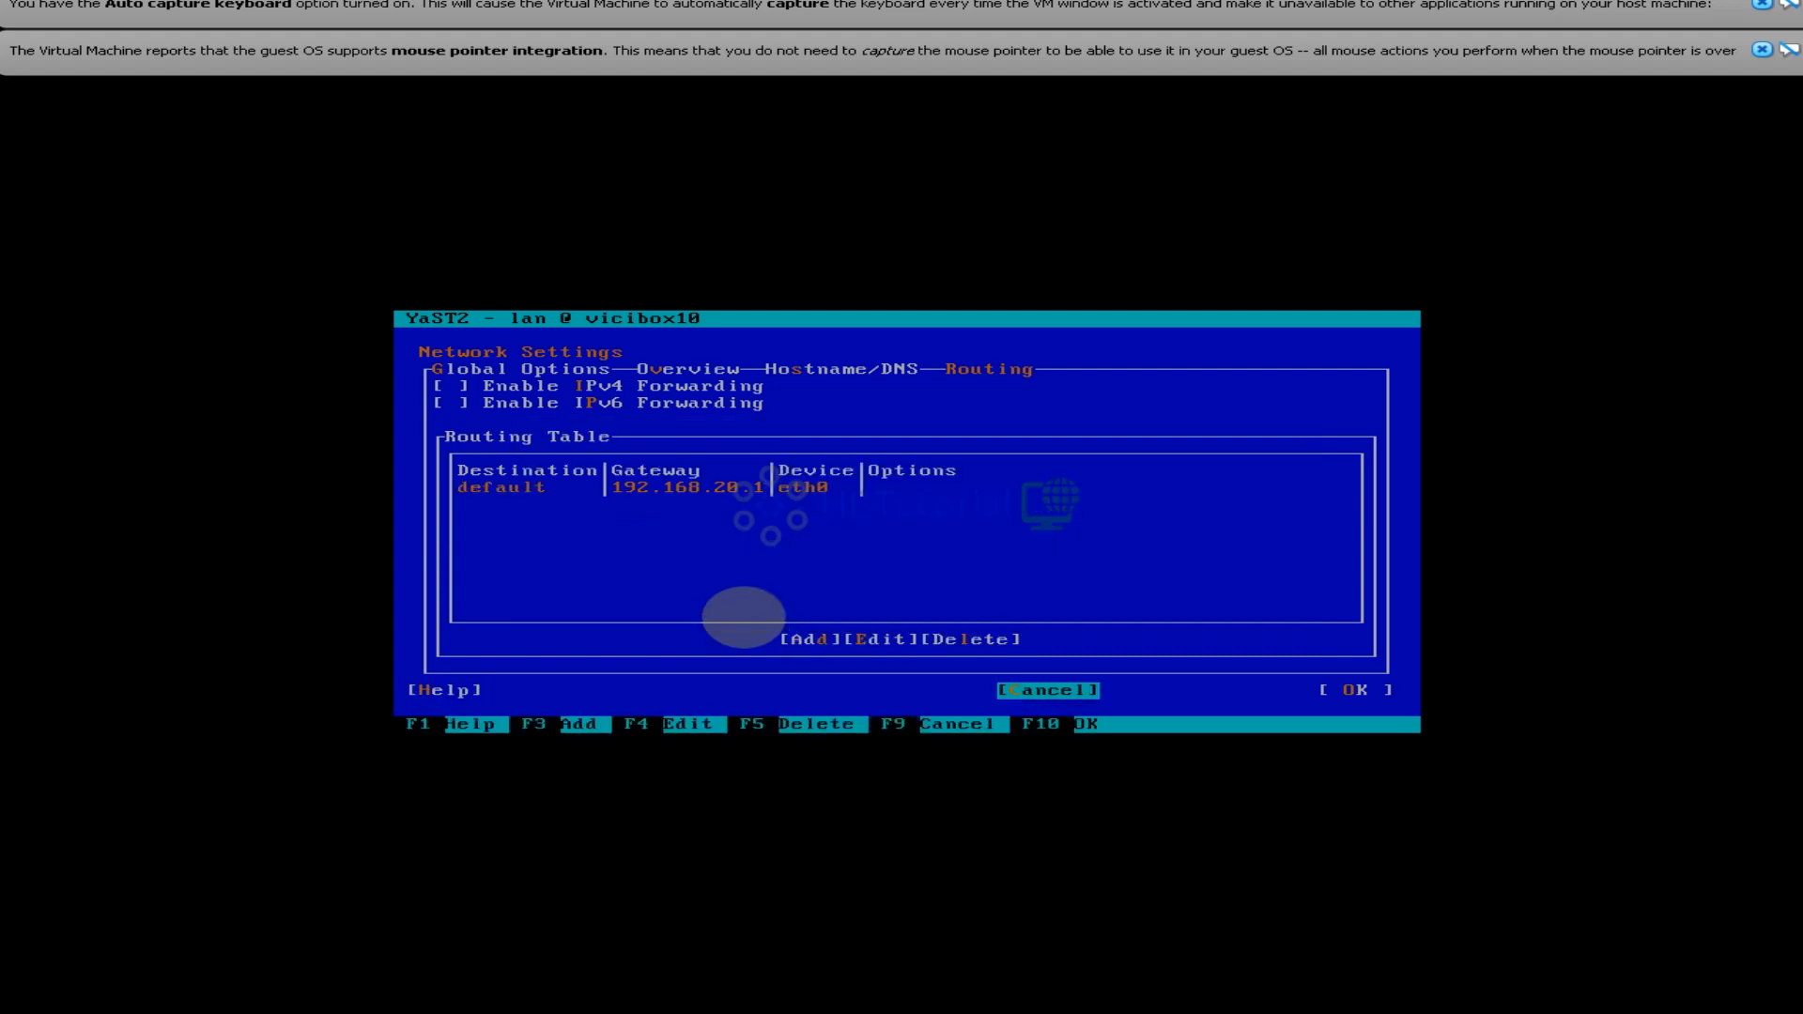
{"action": "key", "text": "Tab"}
{"action": "key", "text": "Tab"}
{"action": "key", "text": "Tab"}
{"action": "key", "text": "Tab"}
{"action": "key", "text": "Tab"}
{"action": "key", "text": "Tab"}
{"action": "key", "text": "Tab"}
{"action": "key", "text": "Tab"}
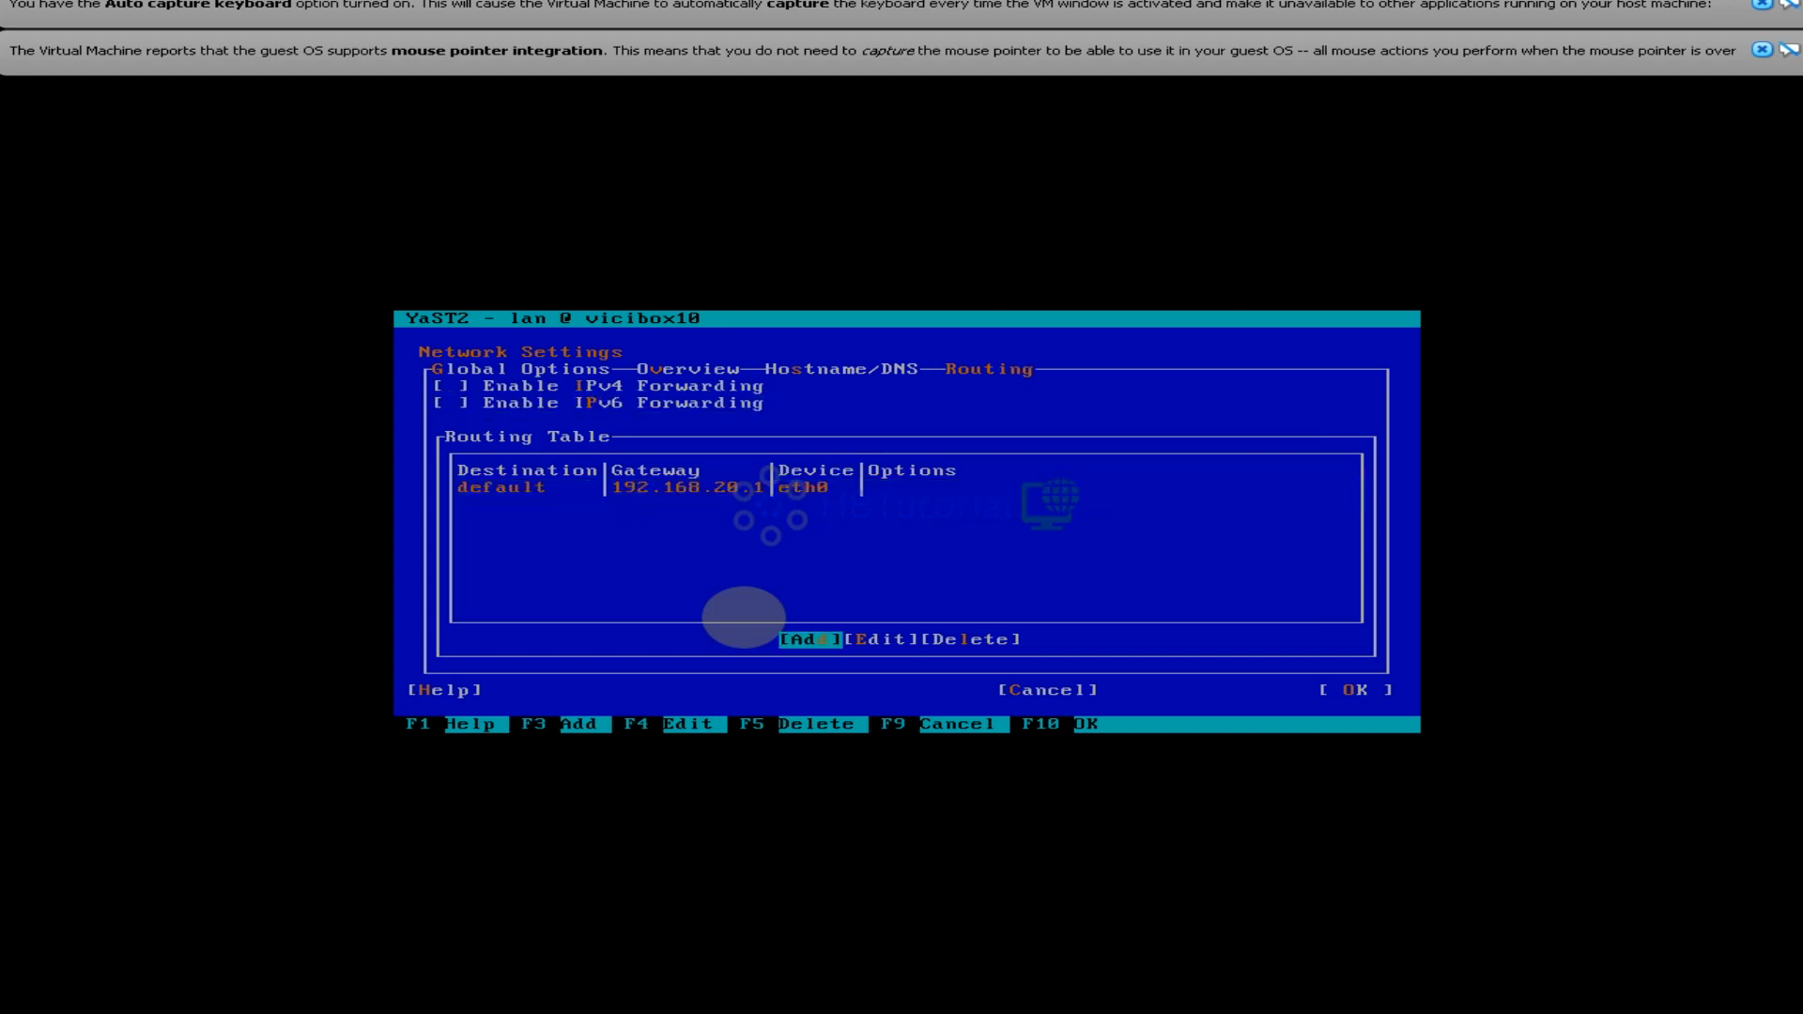
{"action": "key", "text": "Tab"}
Save the YaST network configuration, returning to the vicibox10 root prompt
{"action": "key", "text": "Return"}
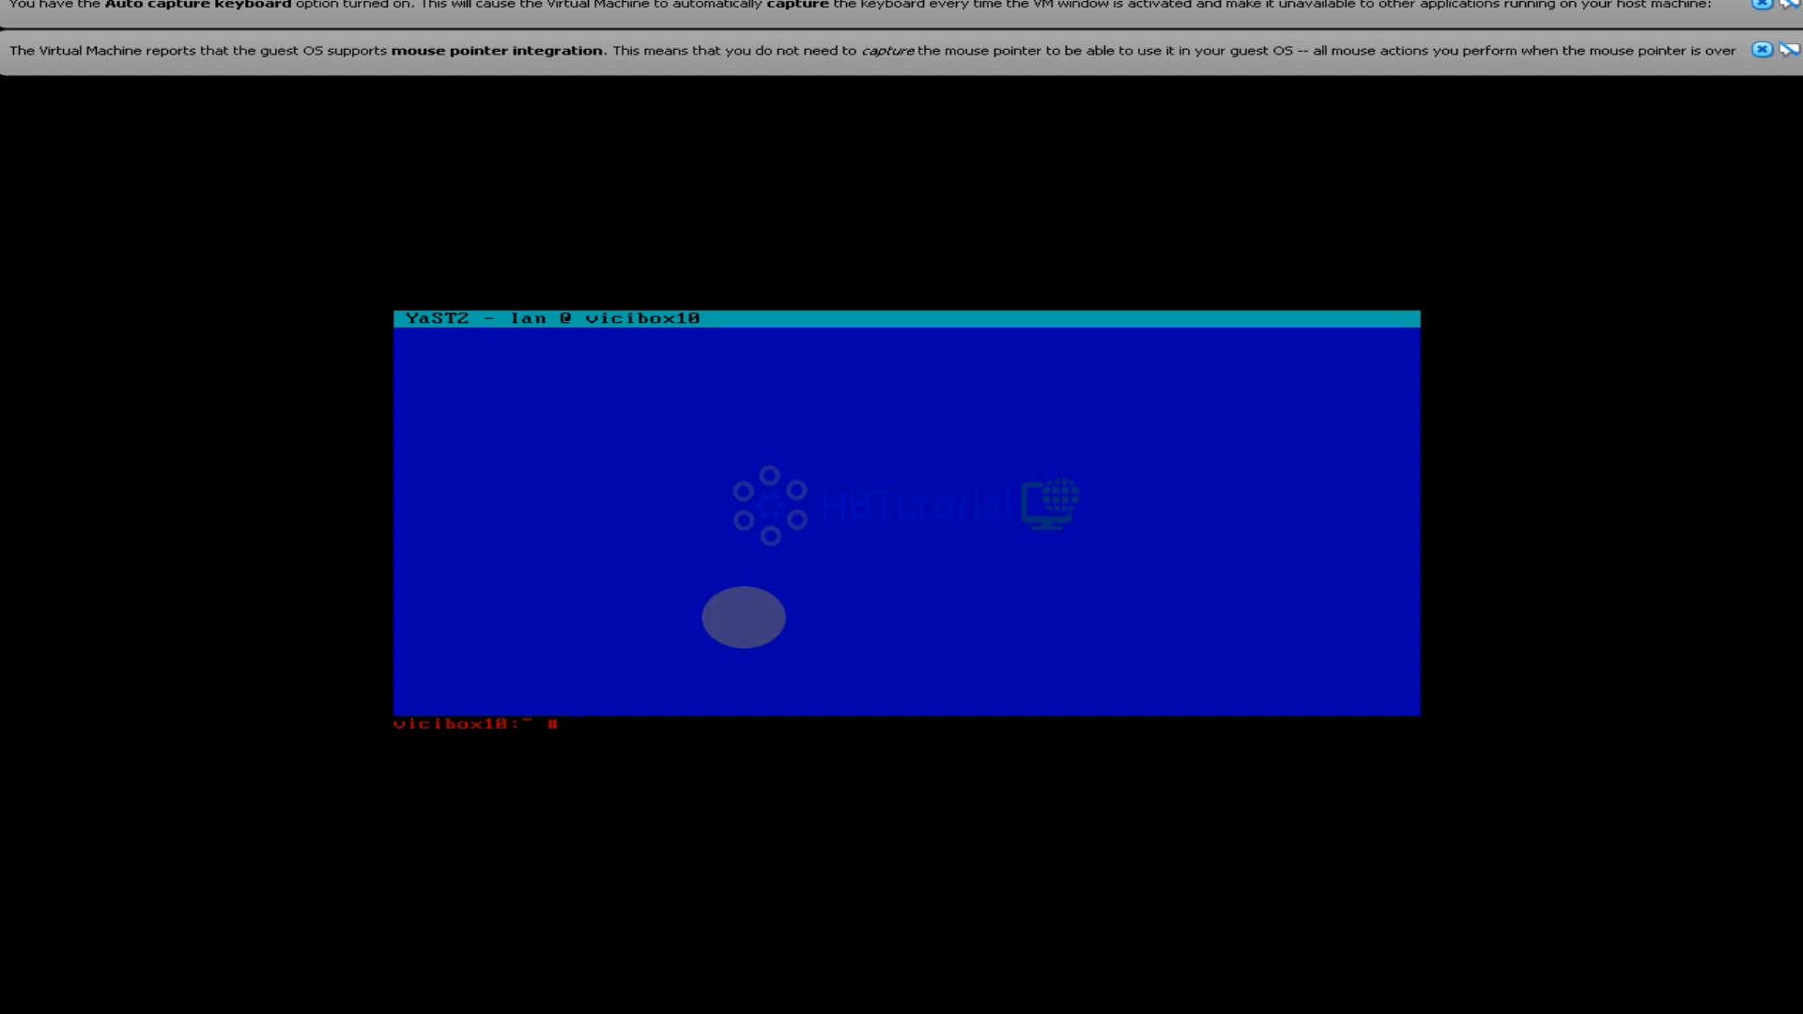
Ping google.com to verify internet connectivity, then stop it with Ctrl+Z
{"action": "type", "text": "ping google.com"}
{"action": "key", "text": "Return"}
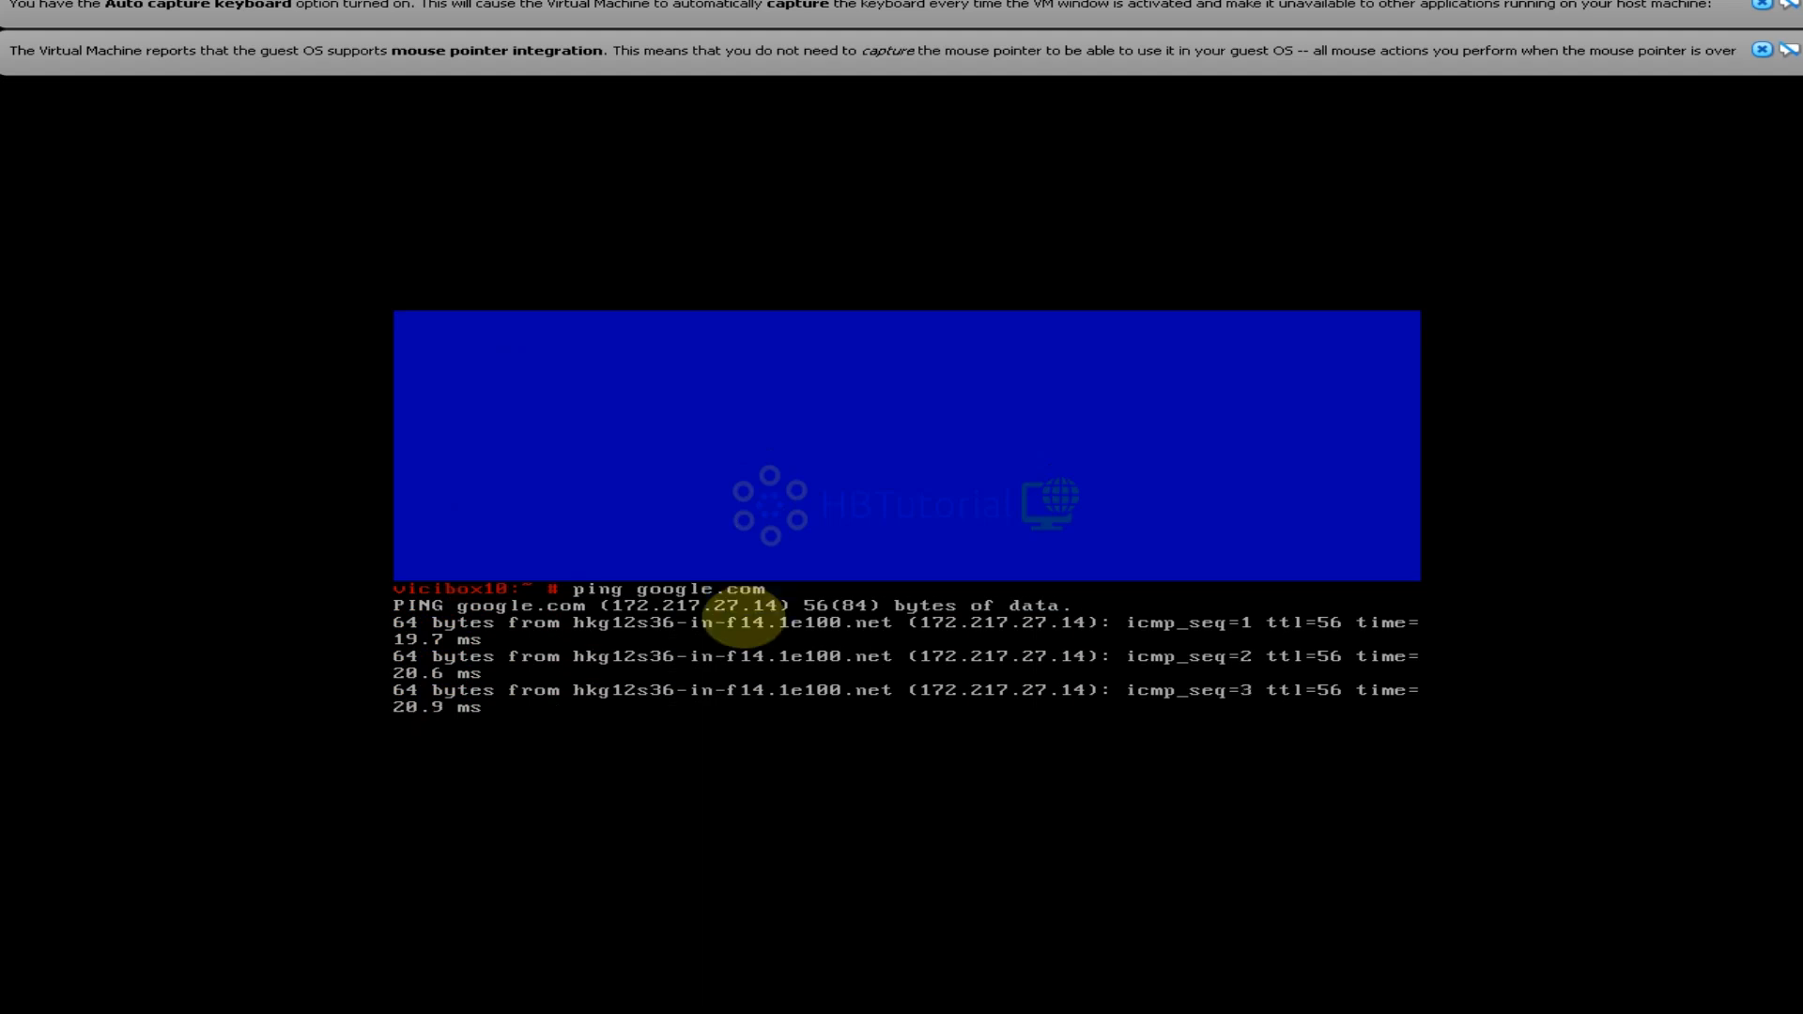
{"action": "key", "text": "ctrl+z"}
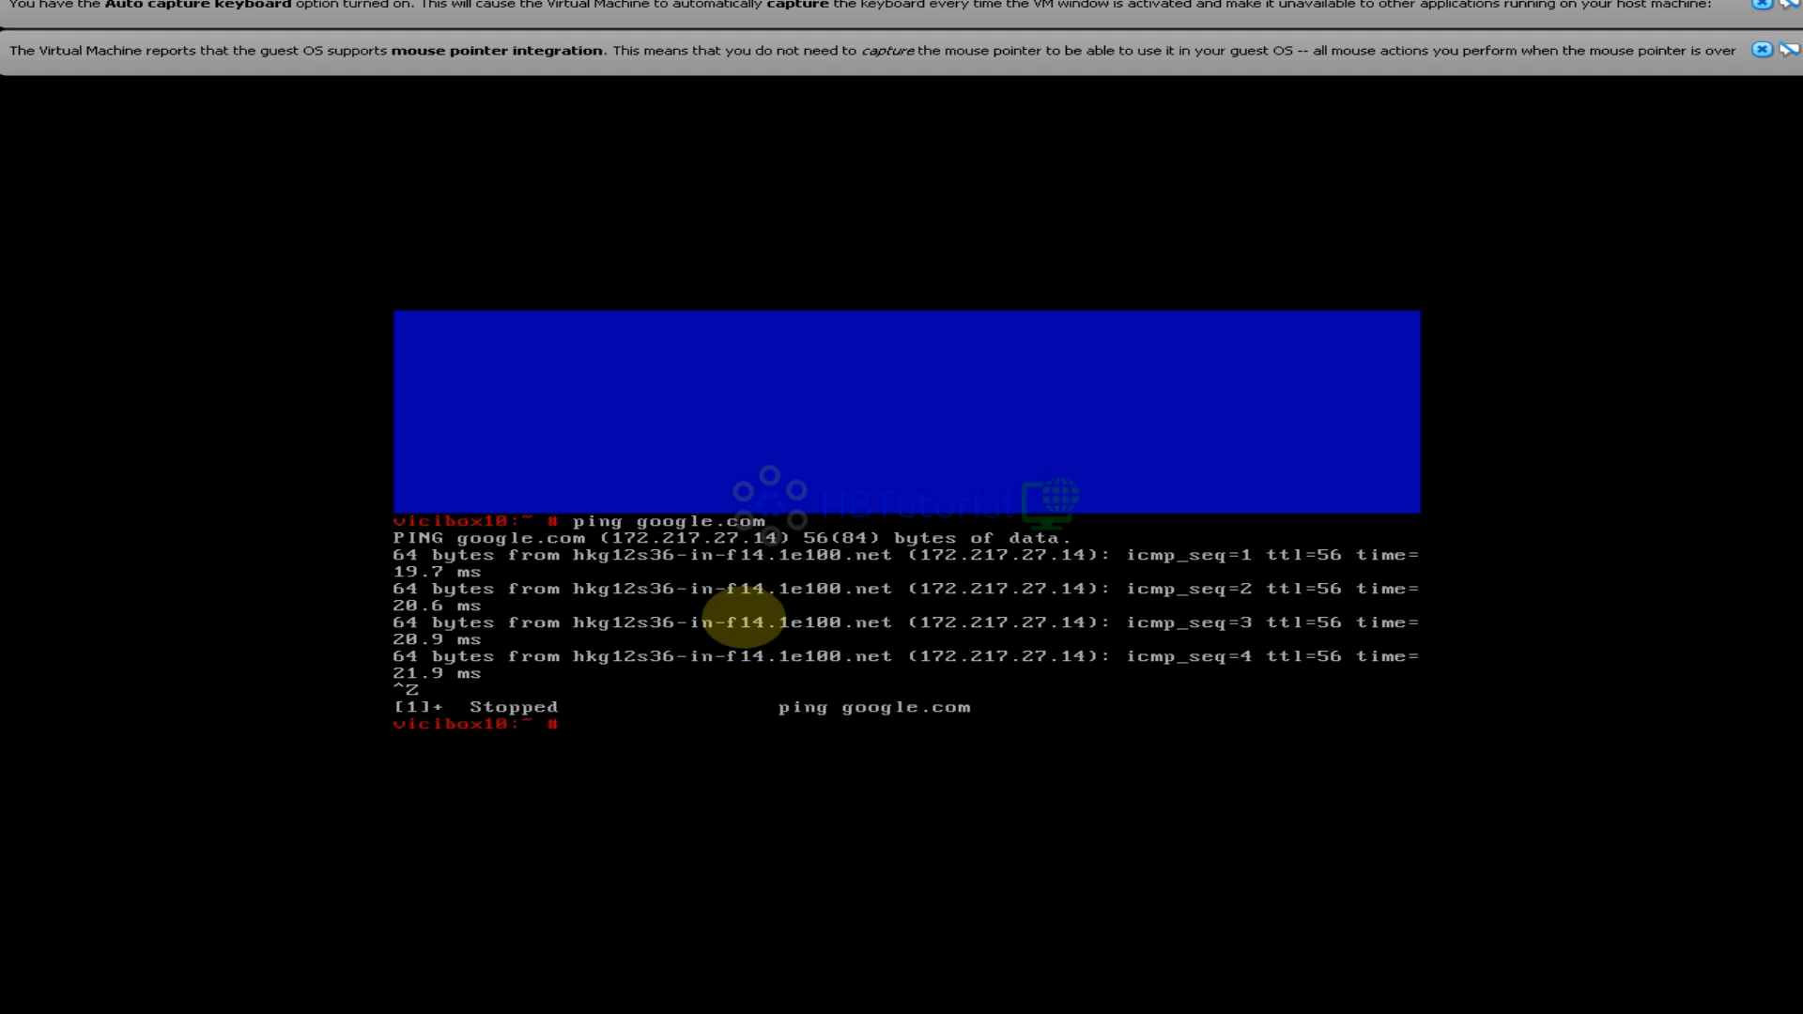
Refresh all openSUSE-Leap-15.3 repositories with 'zypper ref'
{"action": "type", "text": "zypp"}
{"action": "type", "text": "er ref"}
{"action": "key", "text": "Return"}
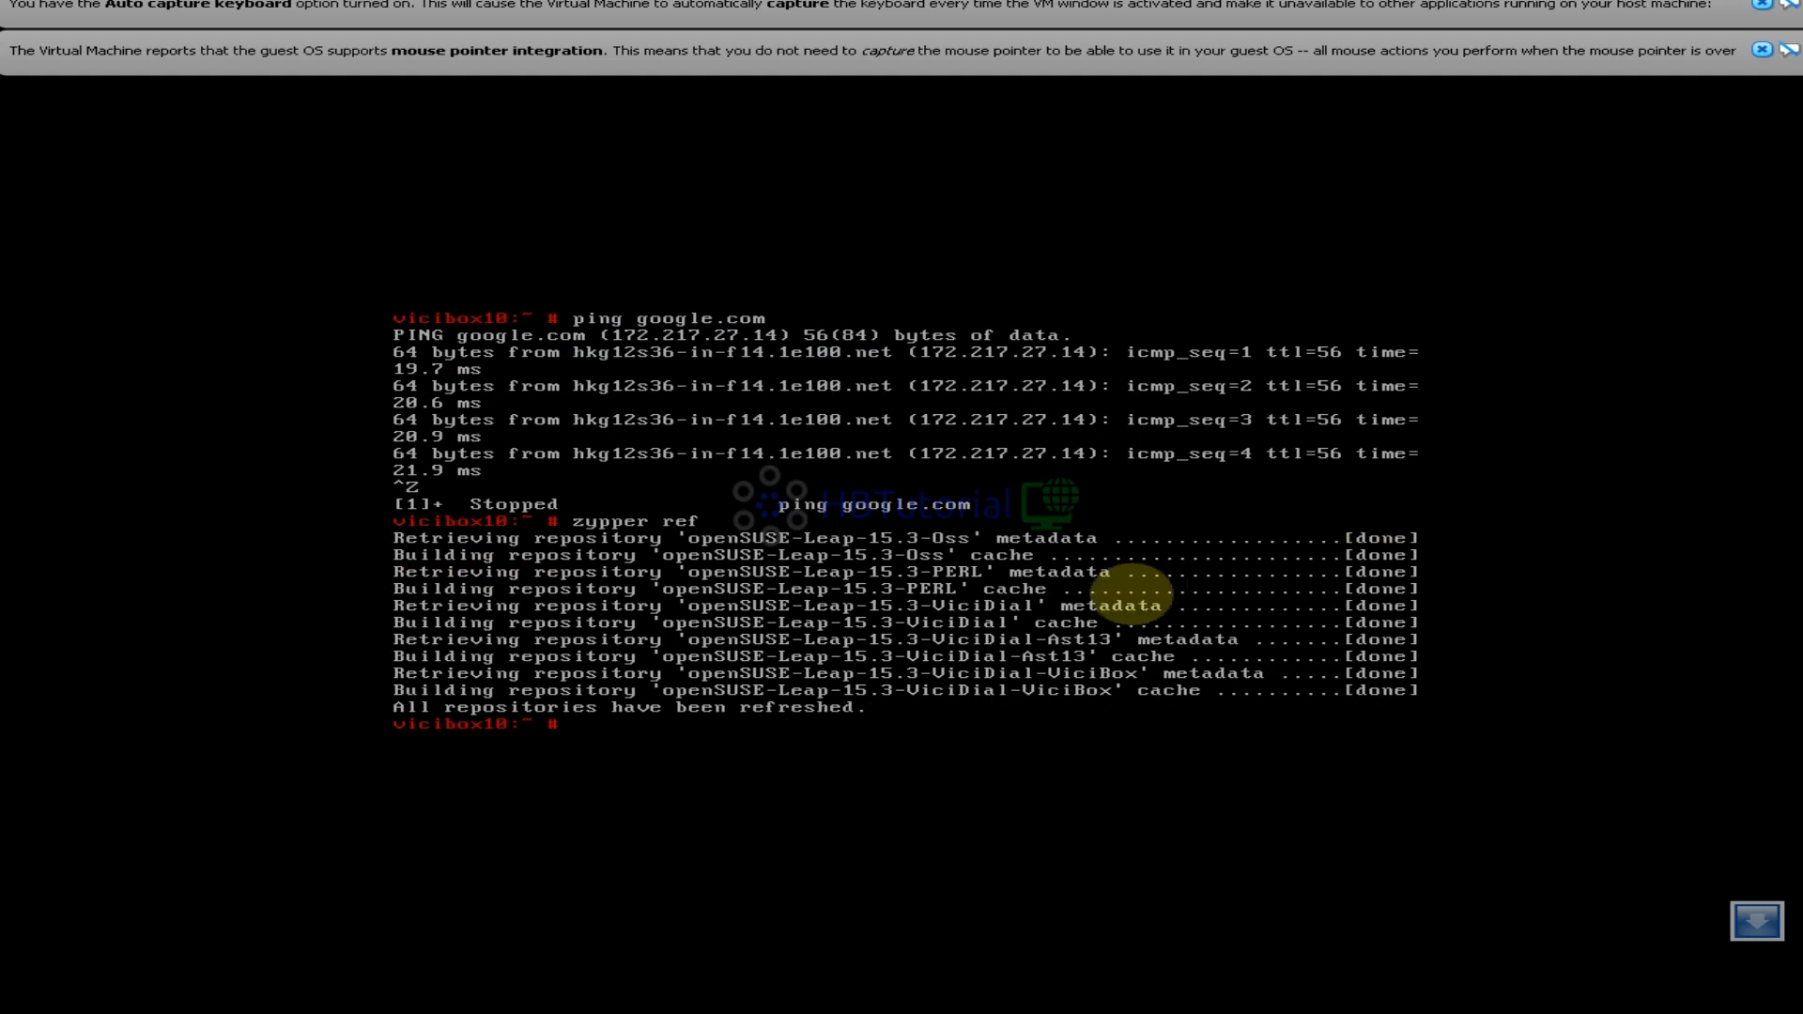
Recall the previous zypper ref command and trim it back to 'zypper re'
{"action": "key", "text": "Up"}
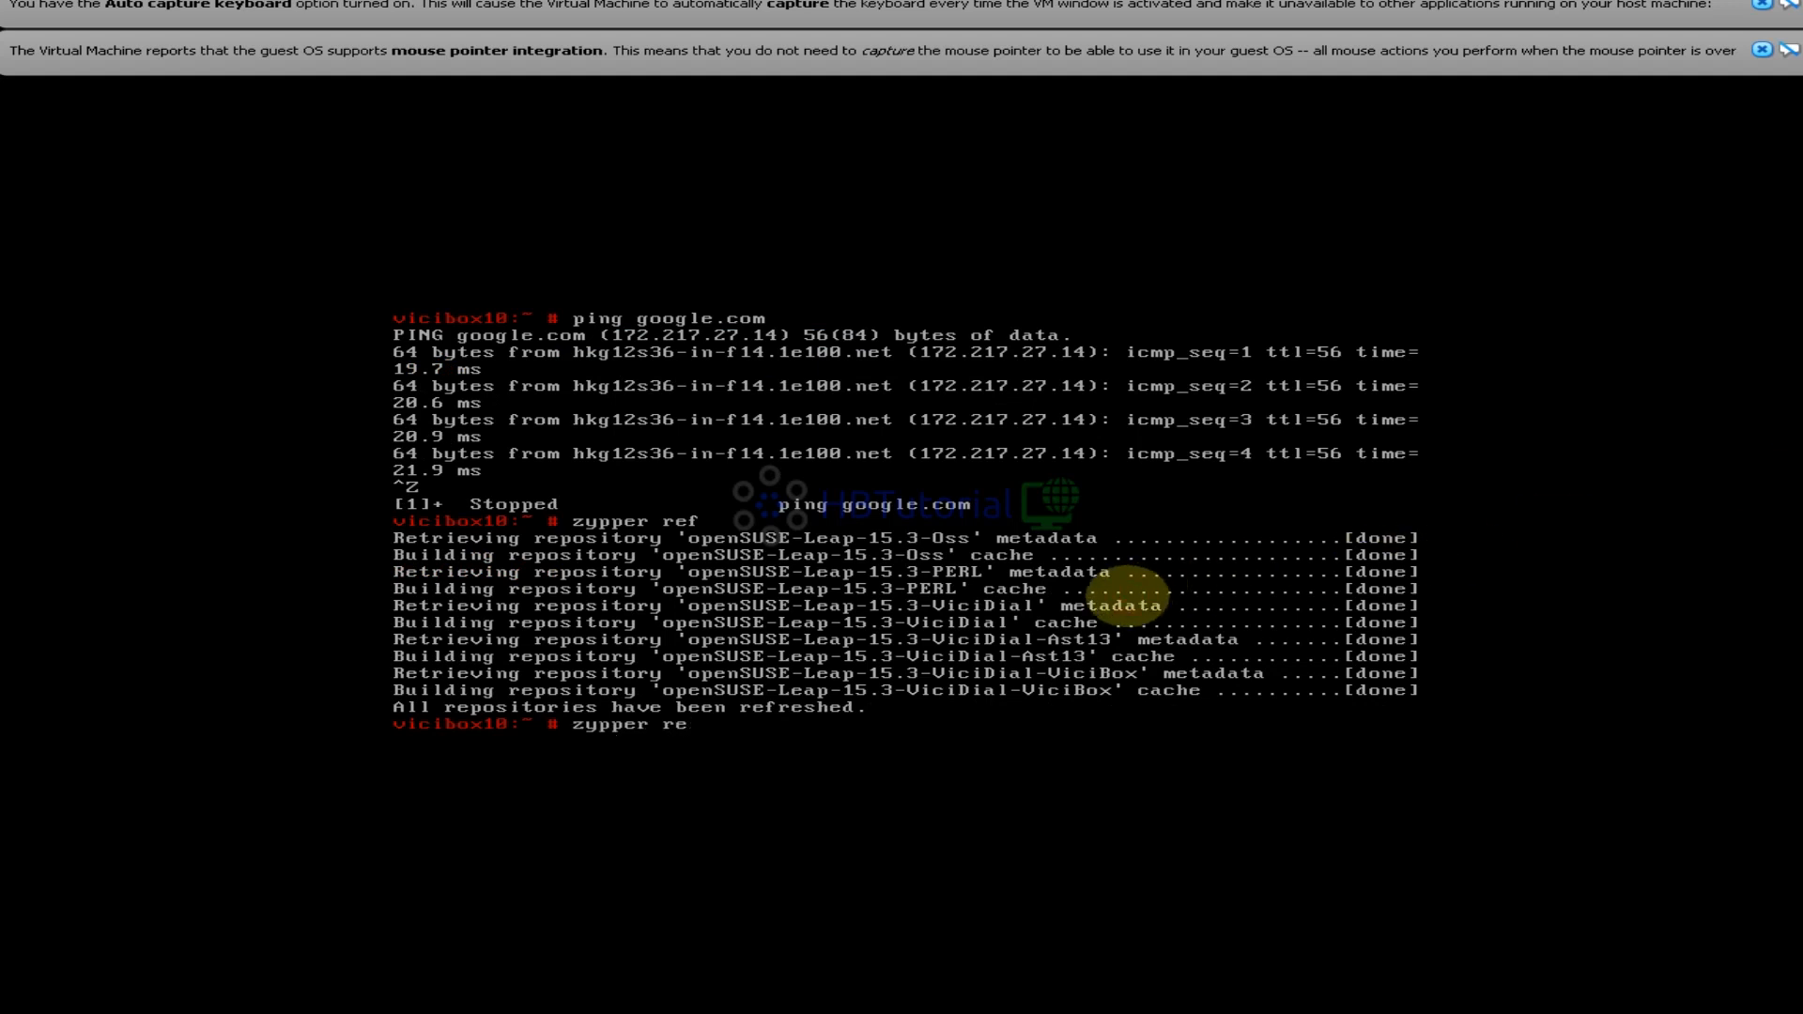
{"action": "key", "text": "BackSpace"}
{"action": "key", "text": "BackSpace"}
Install the 31 package upgrades with zypper up, then reboot the guest
{"action": "type", "text": "up"}
{"action": "key", "text": "Return"}
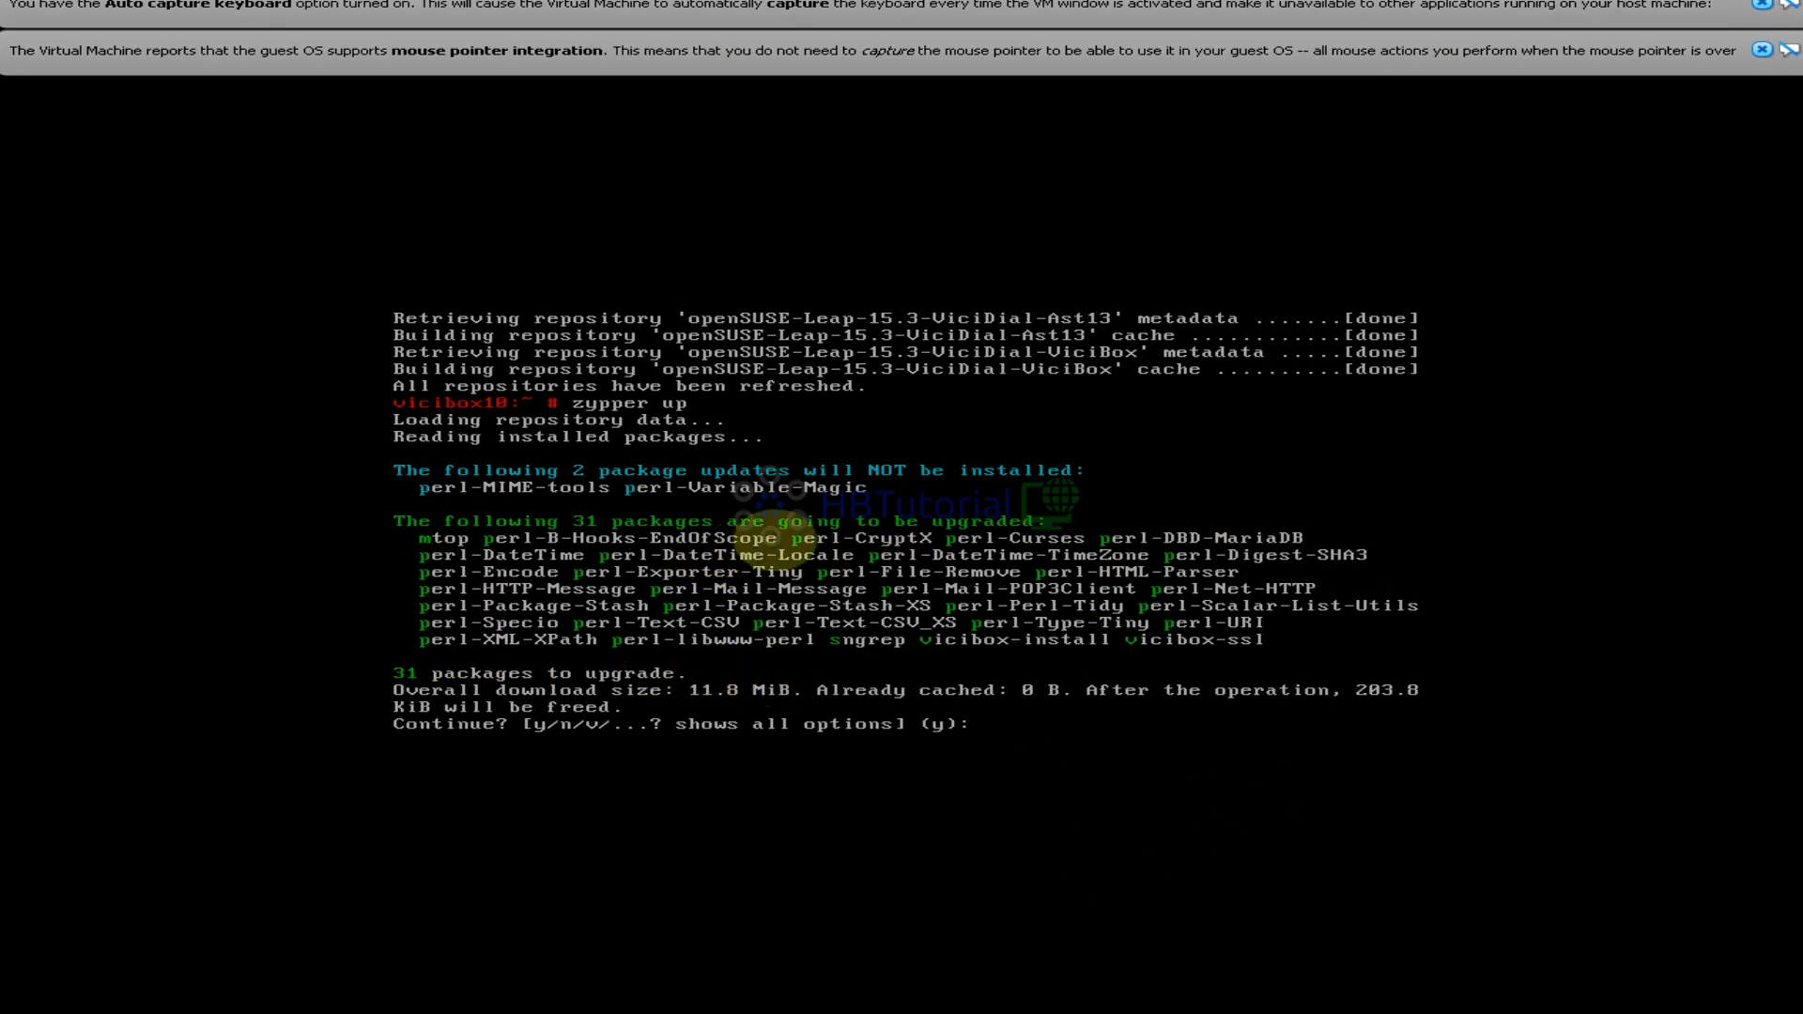
{"action": "type", "text": "y"}
{"action": "key", "text": "Return"}
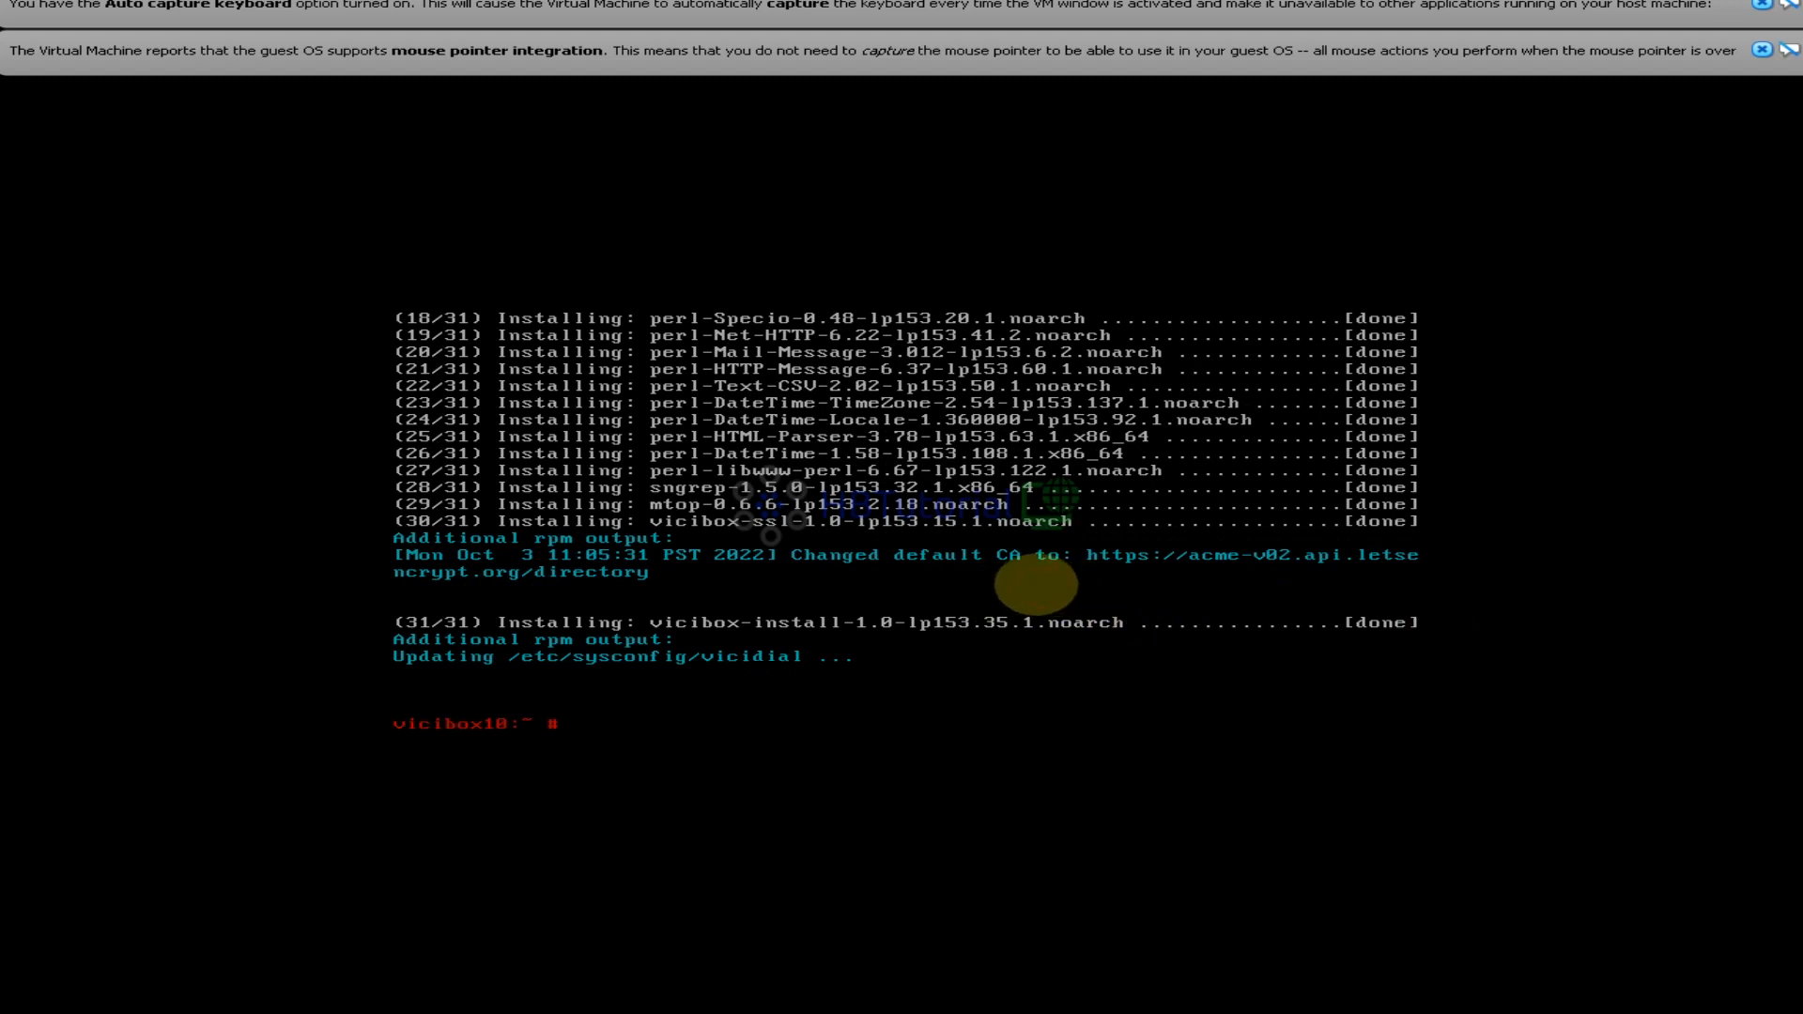
{"action": "type", "text": "reboot"}
{"action": "key", "text": "Return"}
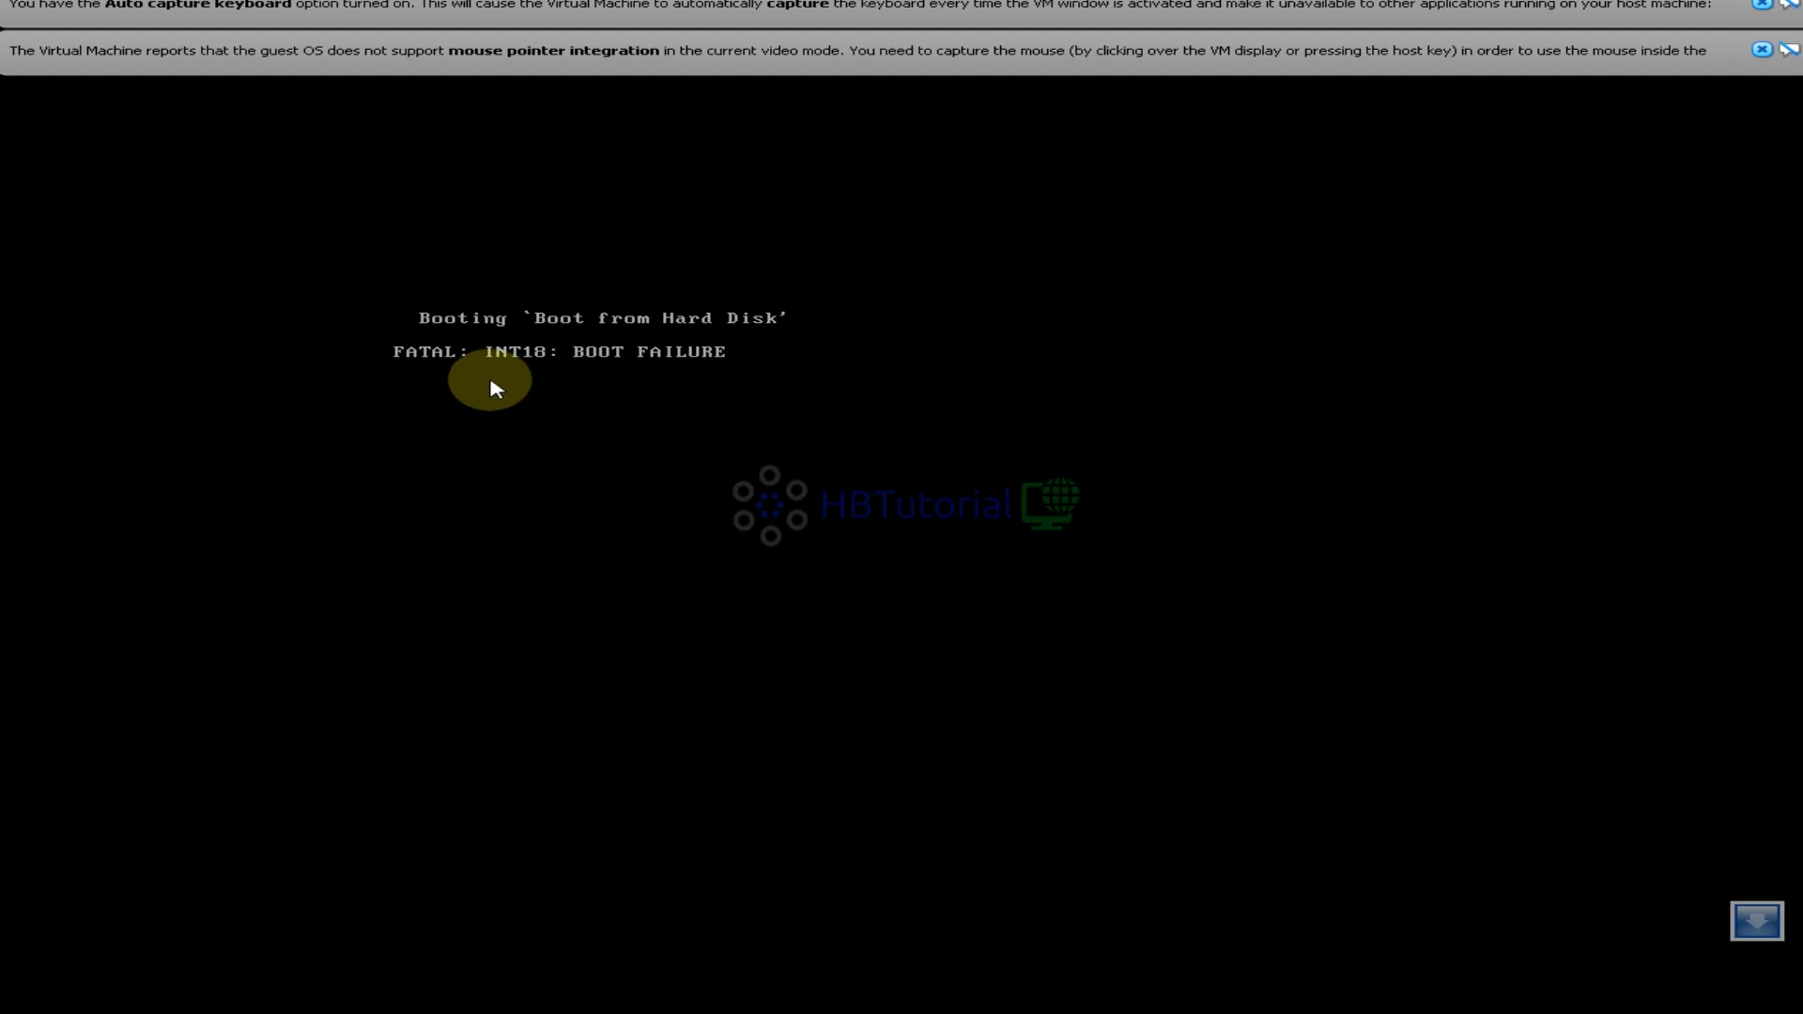
Release input from the VM and drag the VirtualBox Manager window over the VM display
{"action": "left_click", "coordinate": [601, 379]}
{"action": "left_click", "coordinate": [881, 652]}
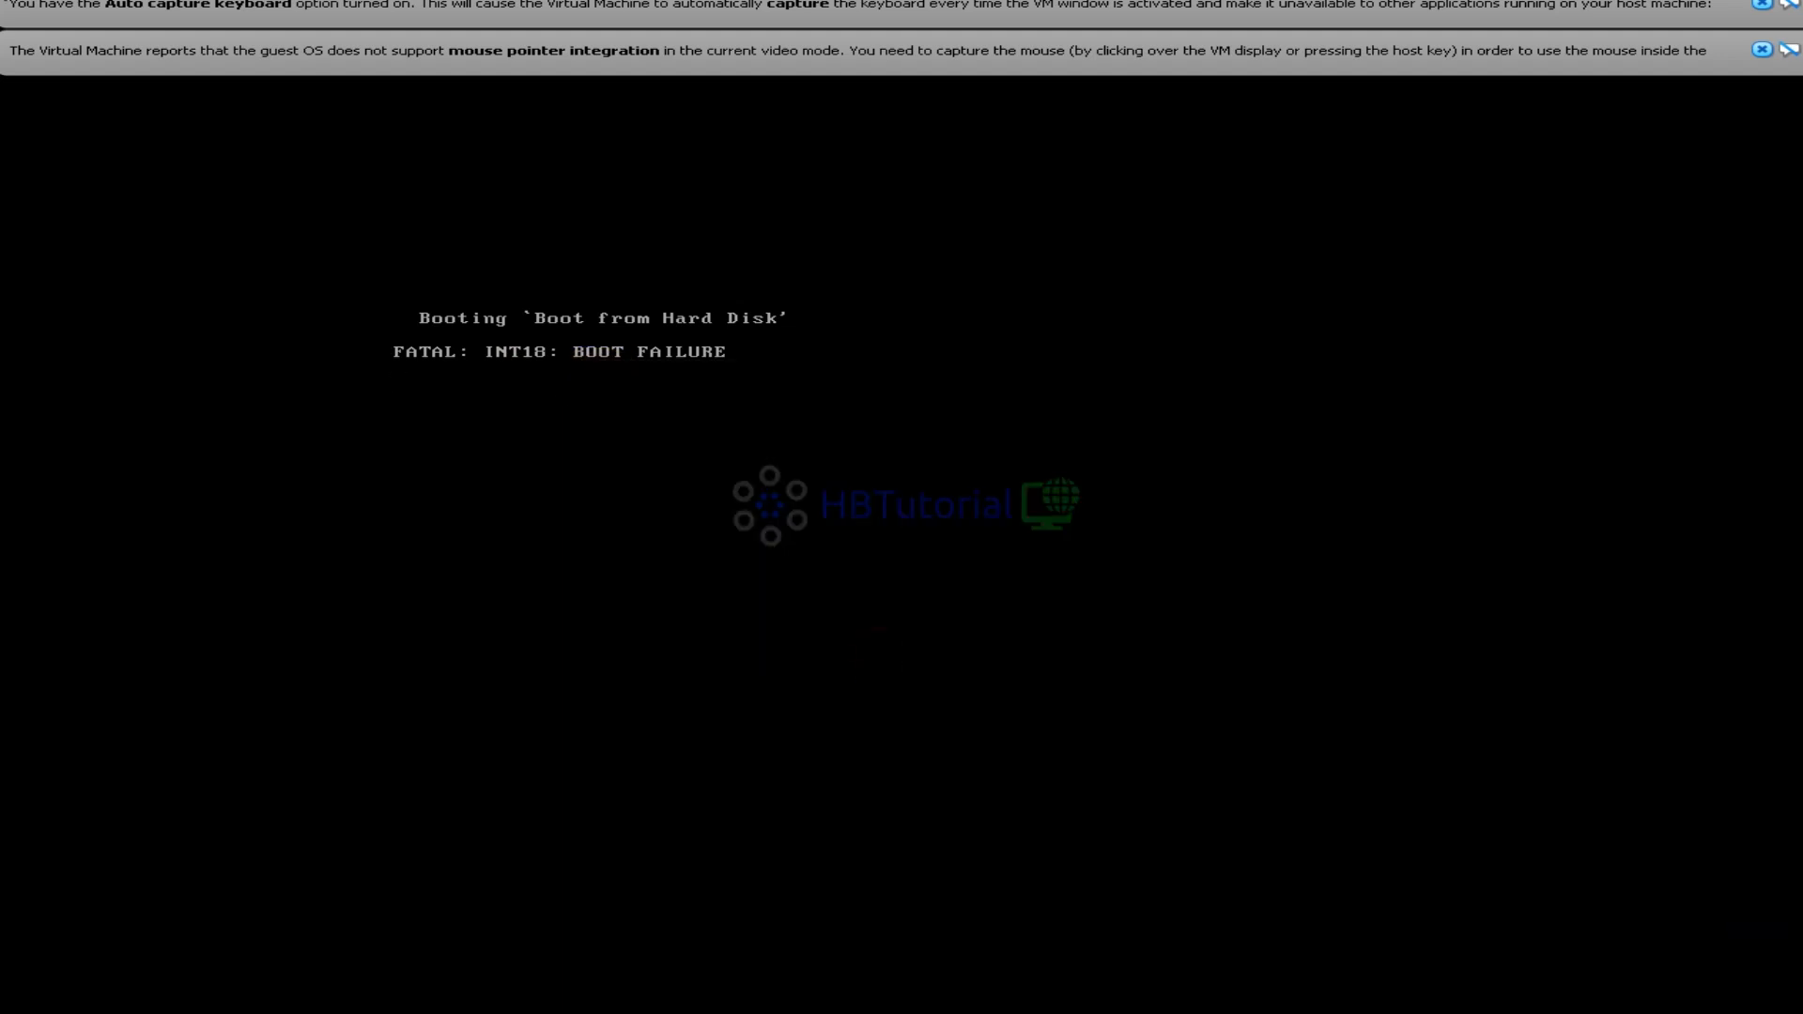
{"action": "key", "text": "ctrl"}
{"action": "left_click_drag", "start_coordinate": [831, 663], "coordinate": [597, 227]}
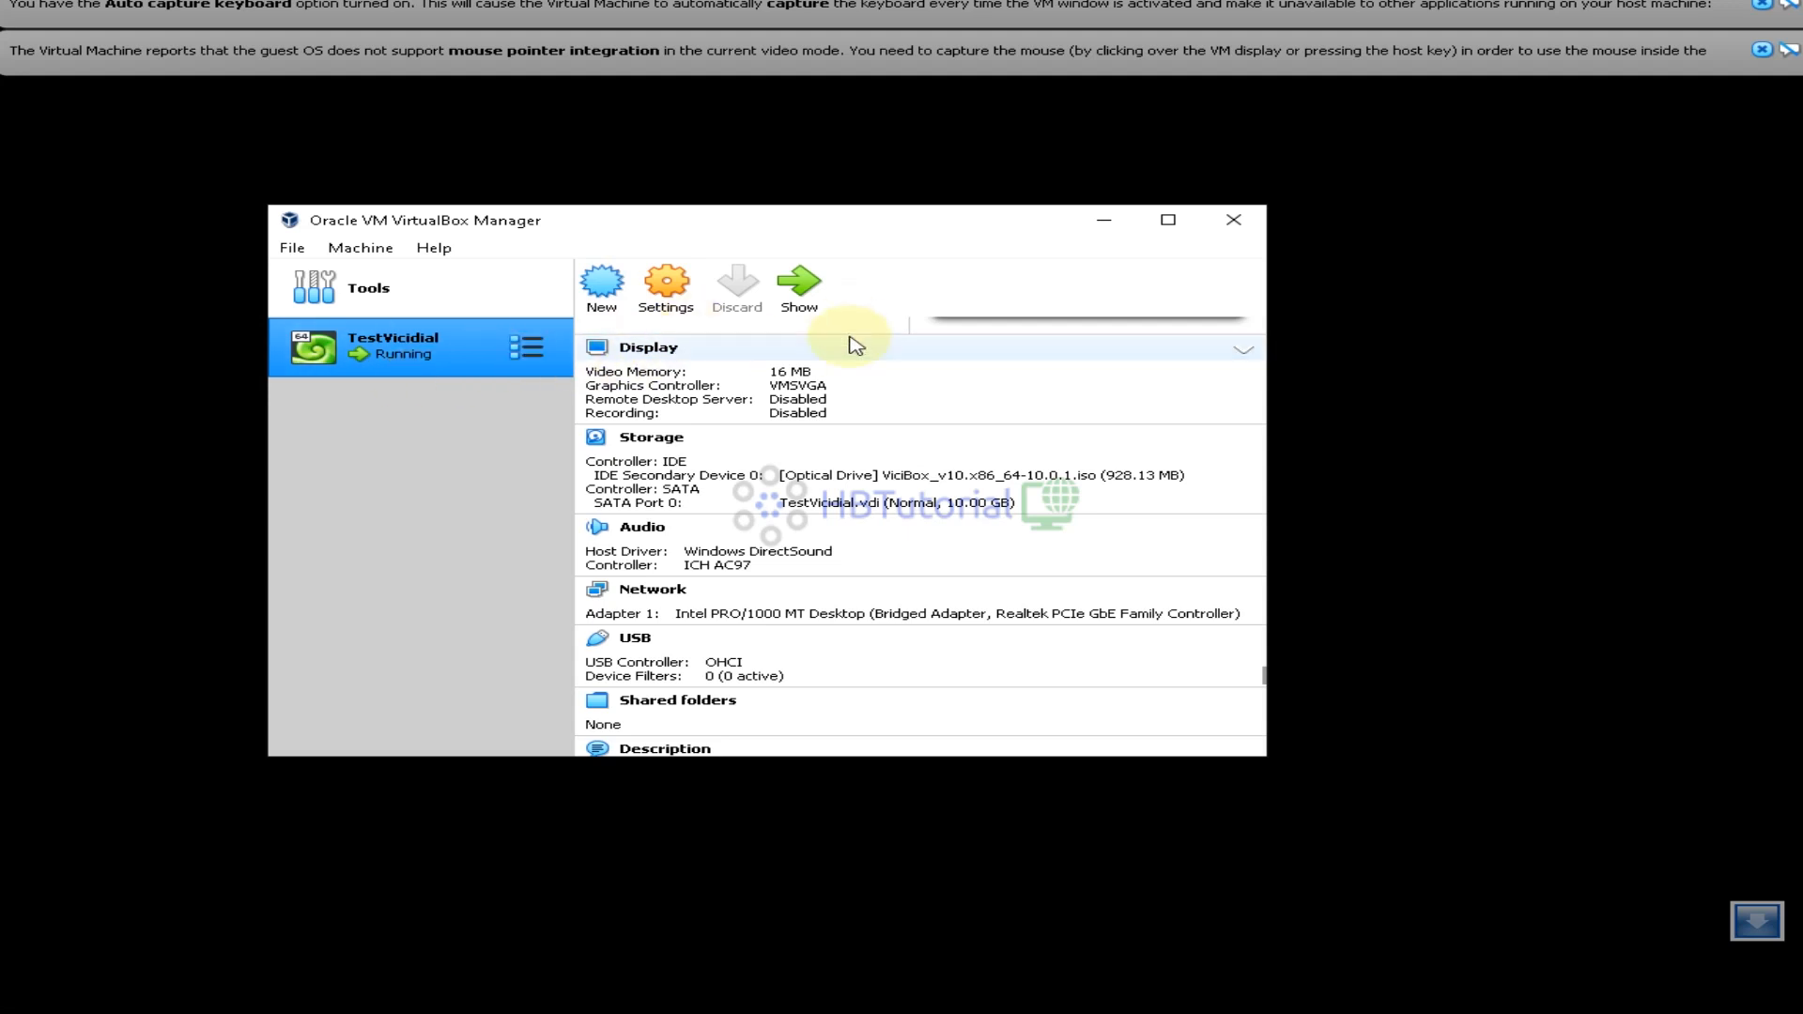
Power off TestVicidial, turning off future power-off confirmation prompts
{"action": "left_click", "coordinate": [527, 347]}
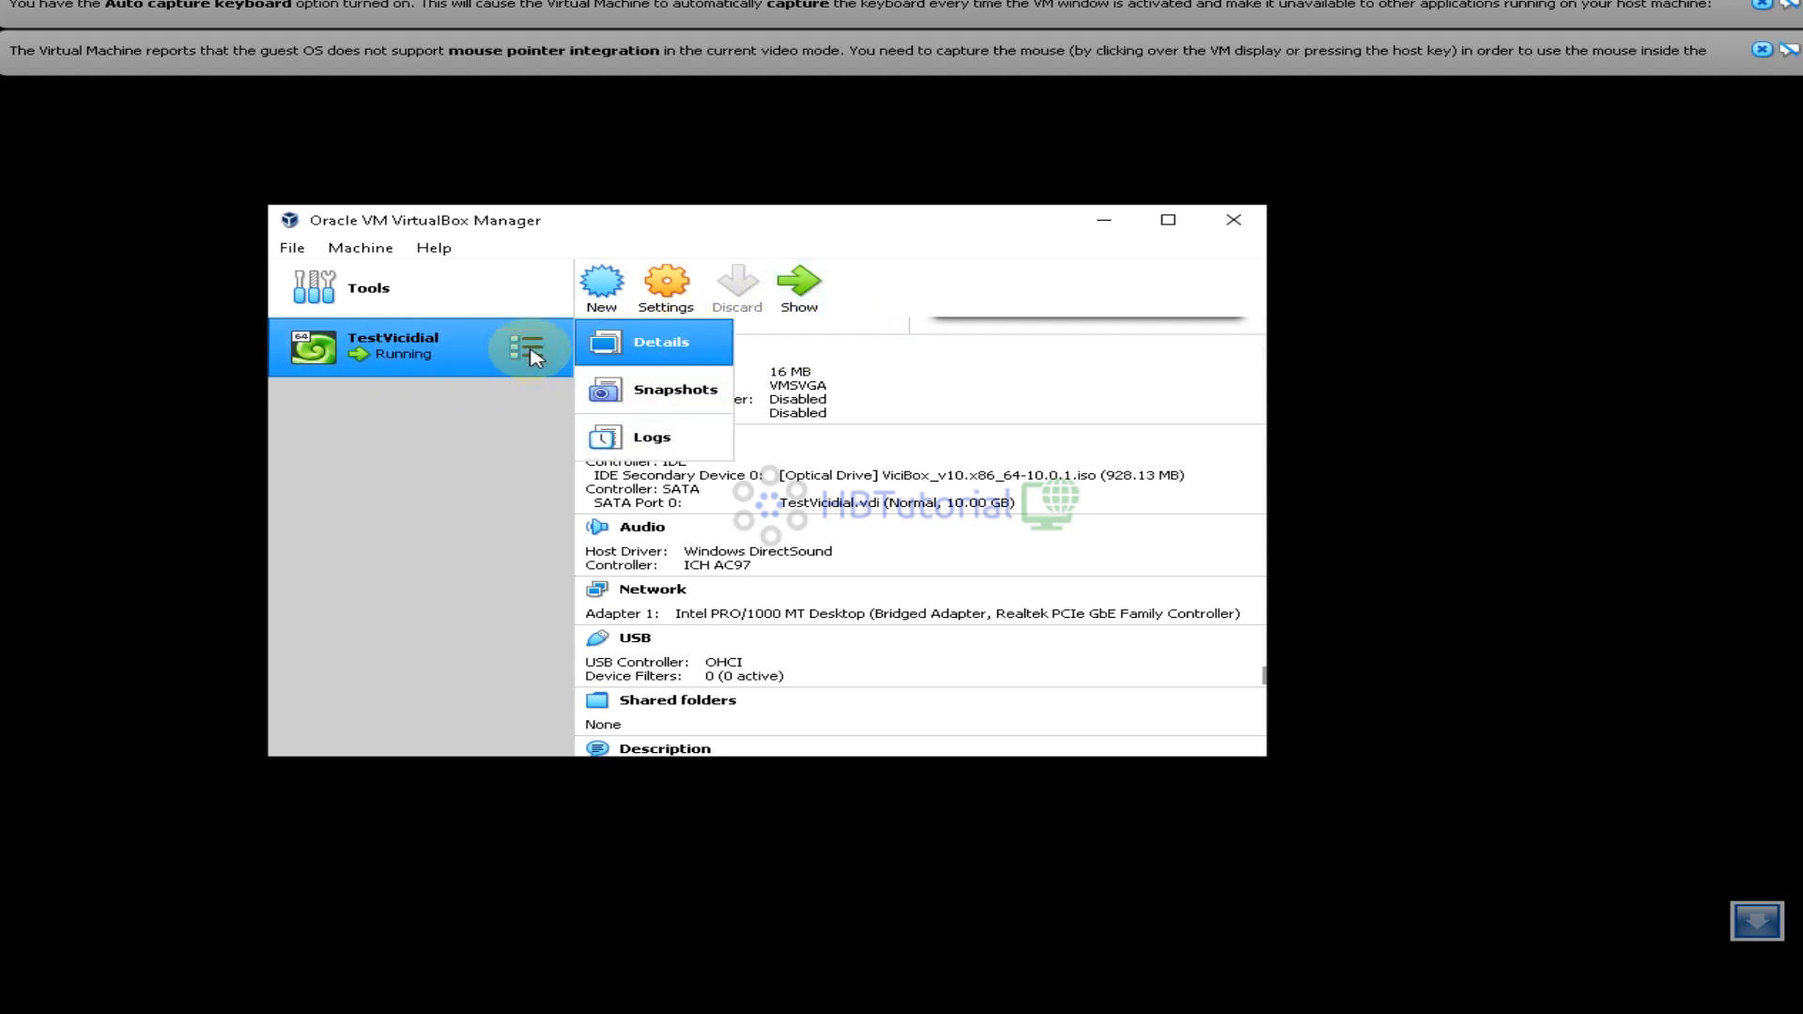
{"action": "right_click", "coordinate": [409, 356]}
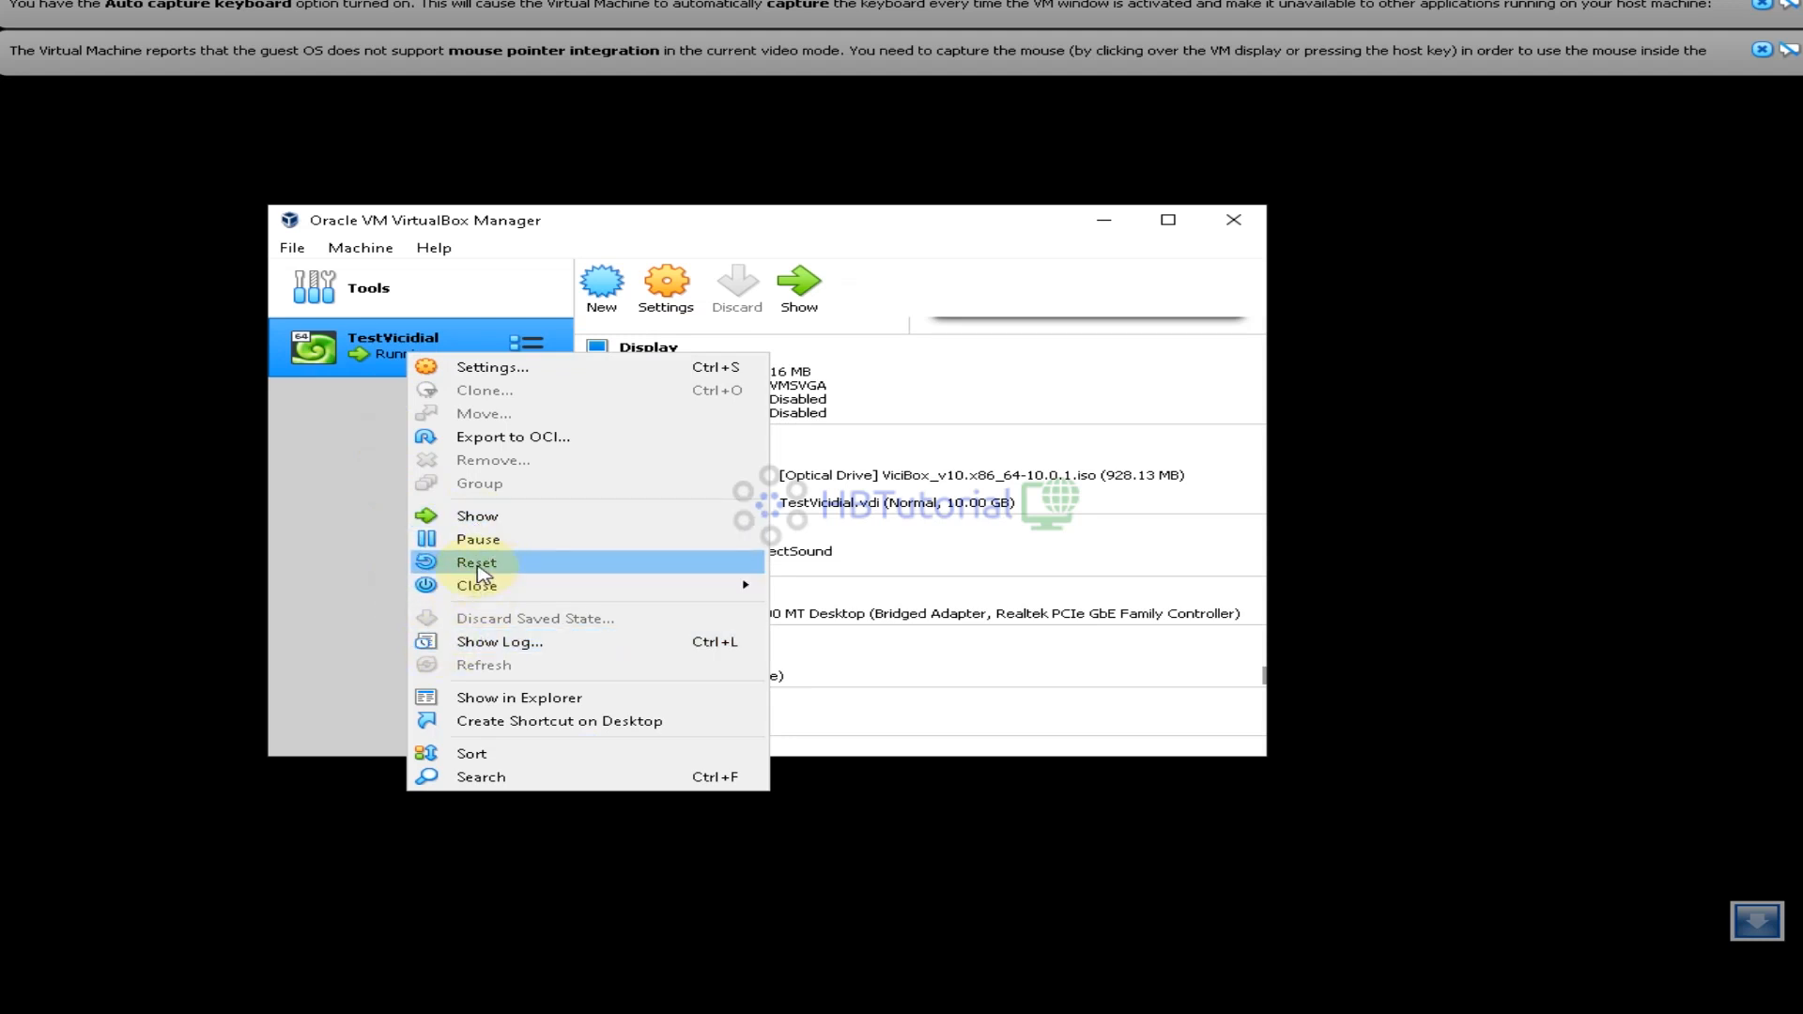
{"action": "mouse_move", "coordinate": [501, 592]}
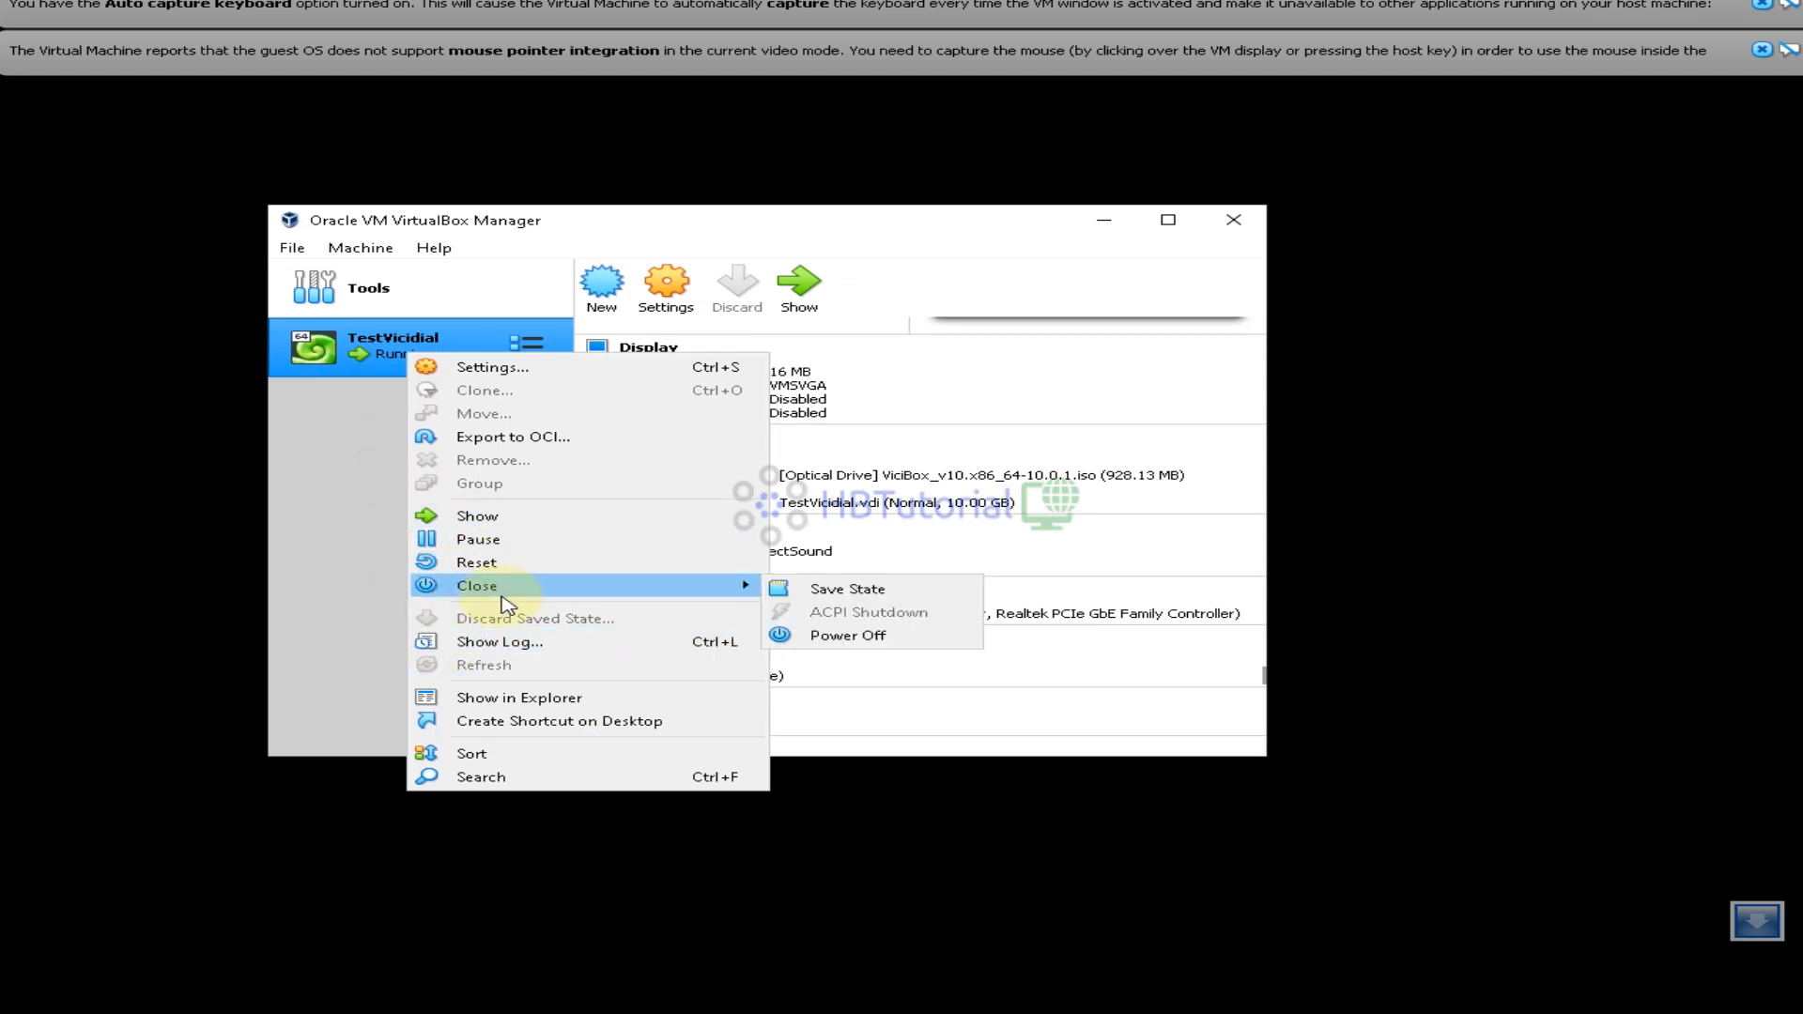
{"action": "left_click", "coordinate": [907, 635]}
{"action": "left_click", "coordinate": [650, 536]}
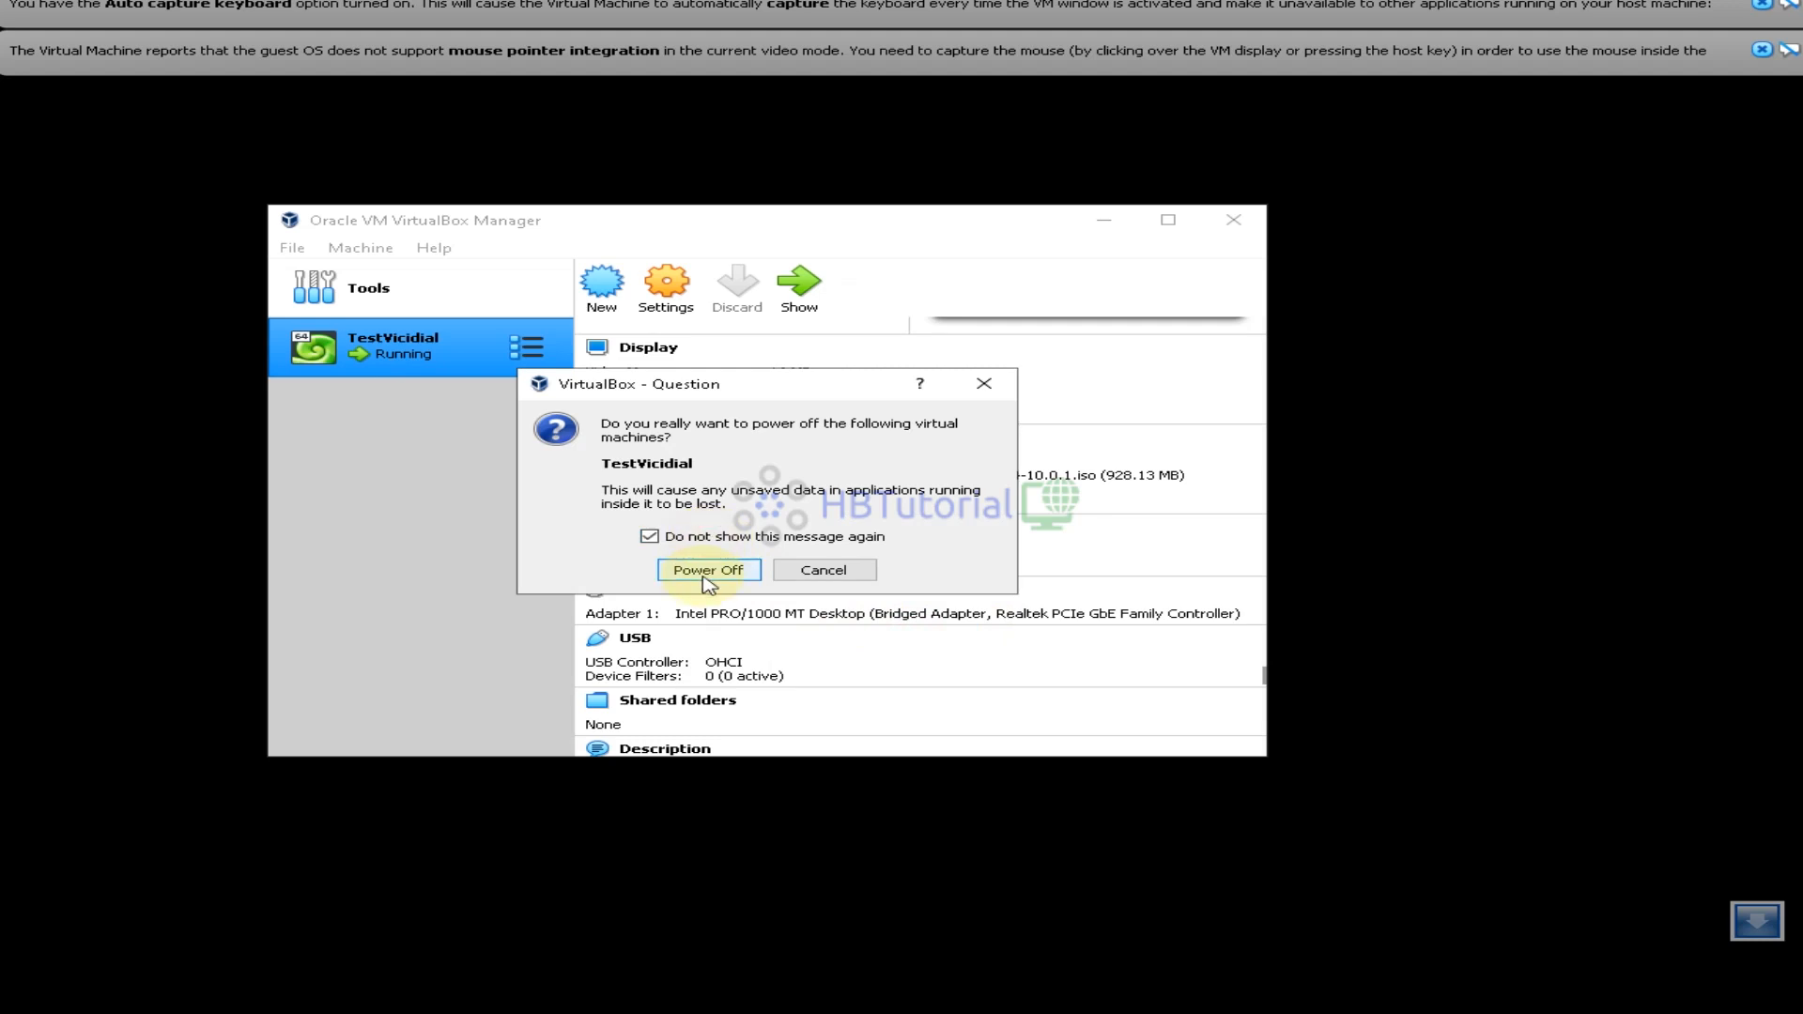
{"action": "left_click", "coordinate": [703, 571]}
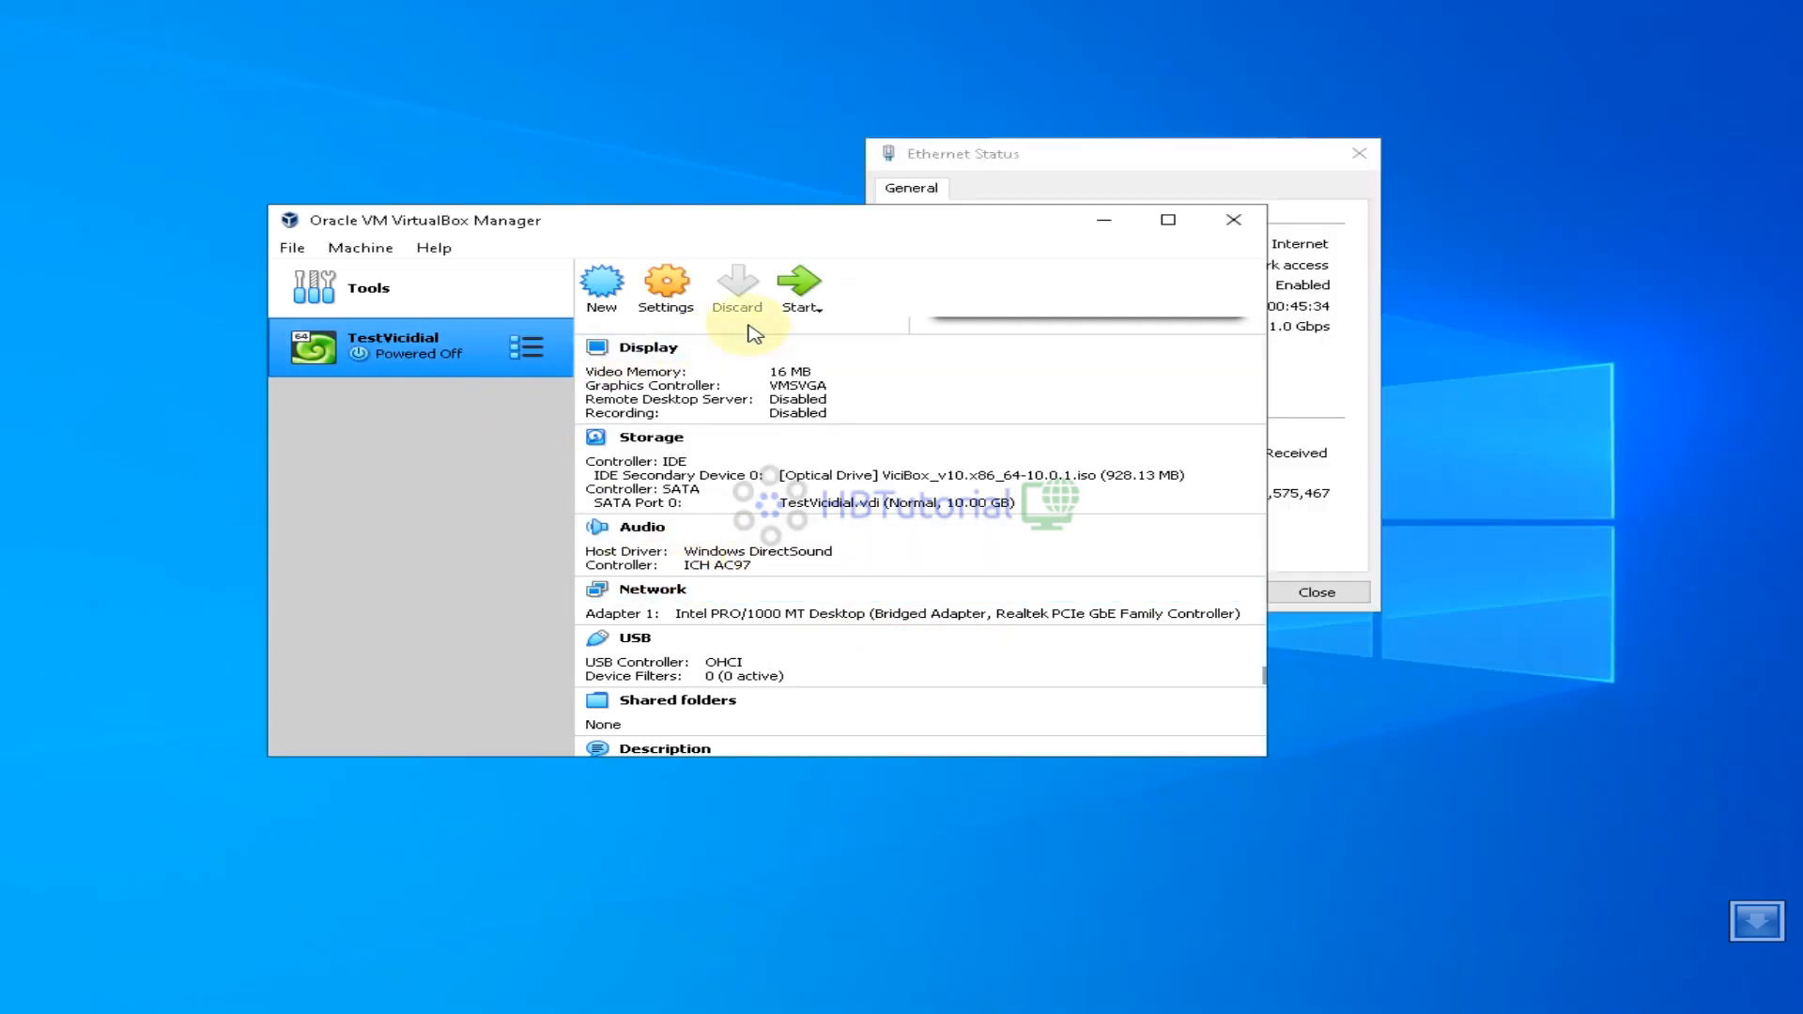
Remove the ViciBox installer ISO from TestVicidial's optical drive in Storage settings
{"action": "left_click", "coordinate": [667, 310]}
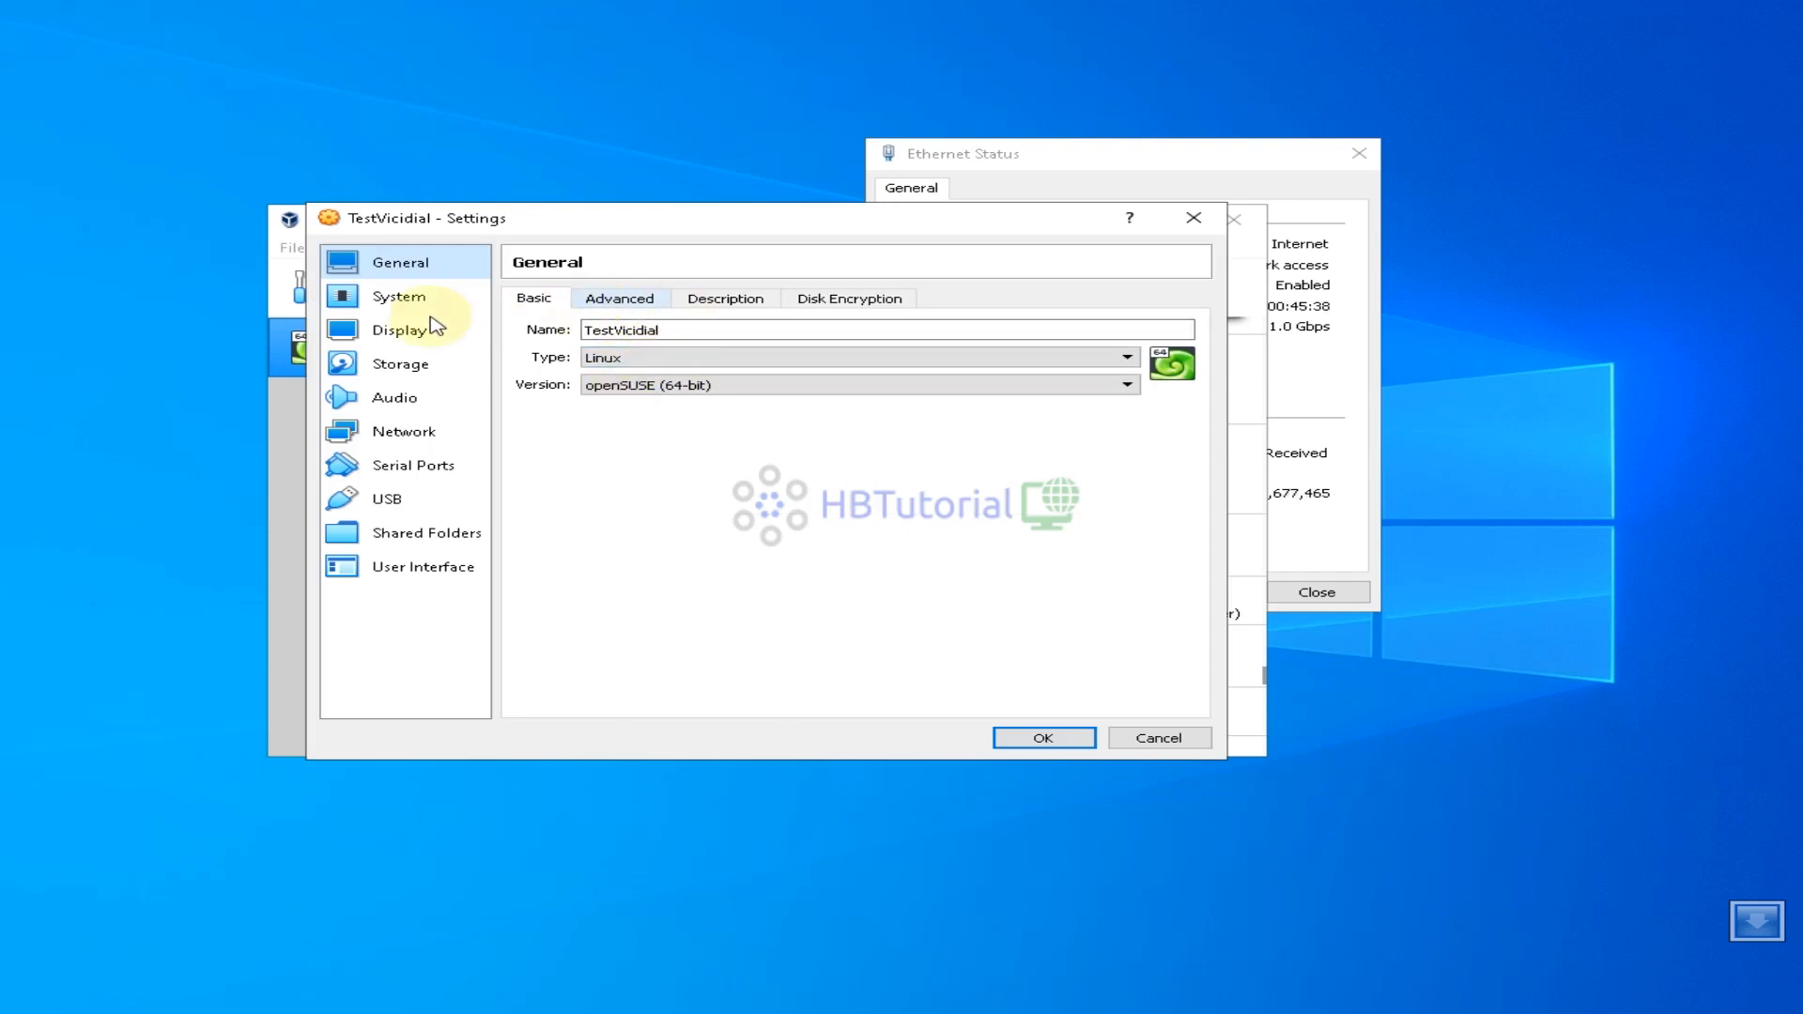
{"action": "left_click", "coordinate": [393, 372]}
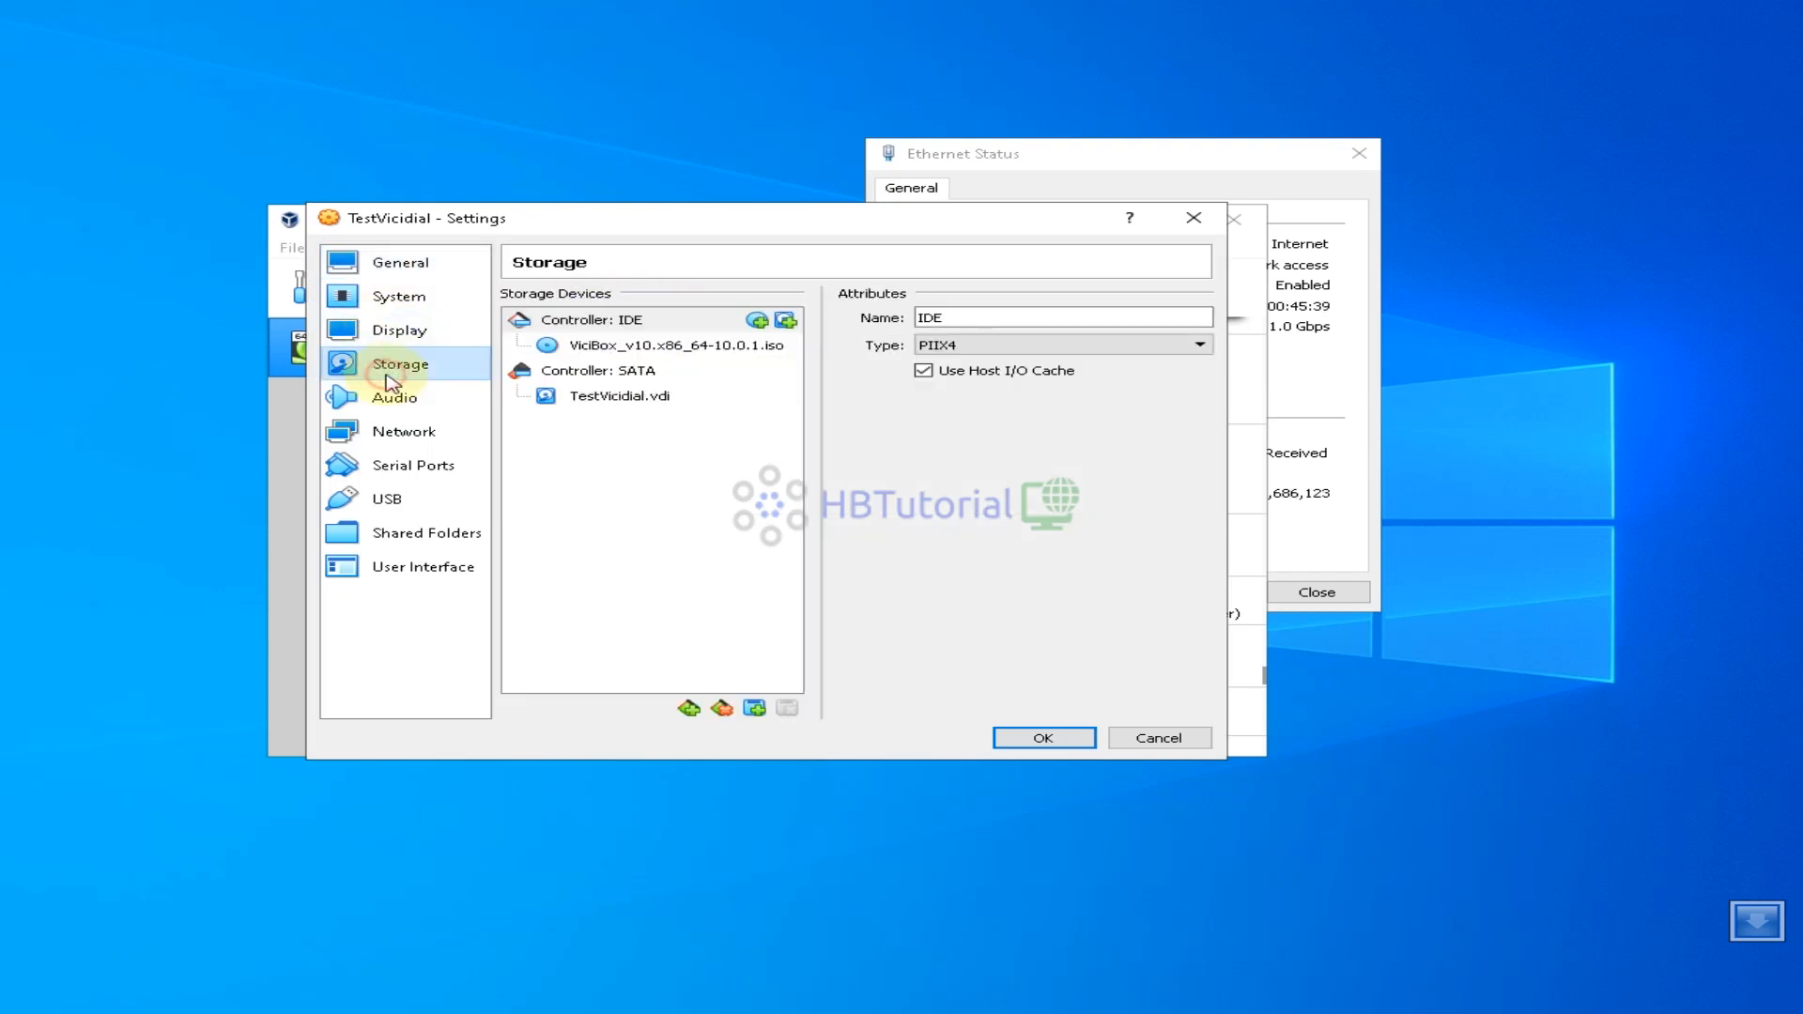
{"action": "left_click", "coordinate": [641, 347]}
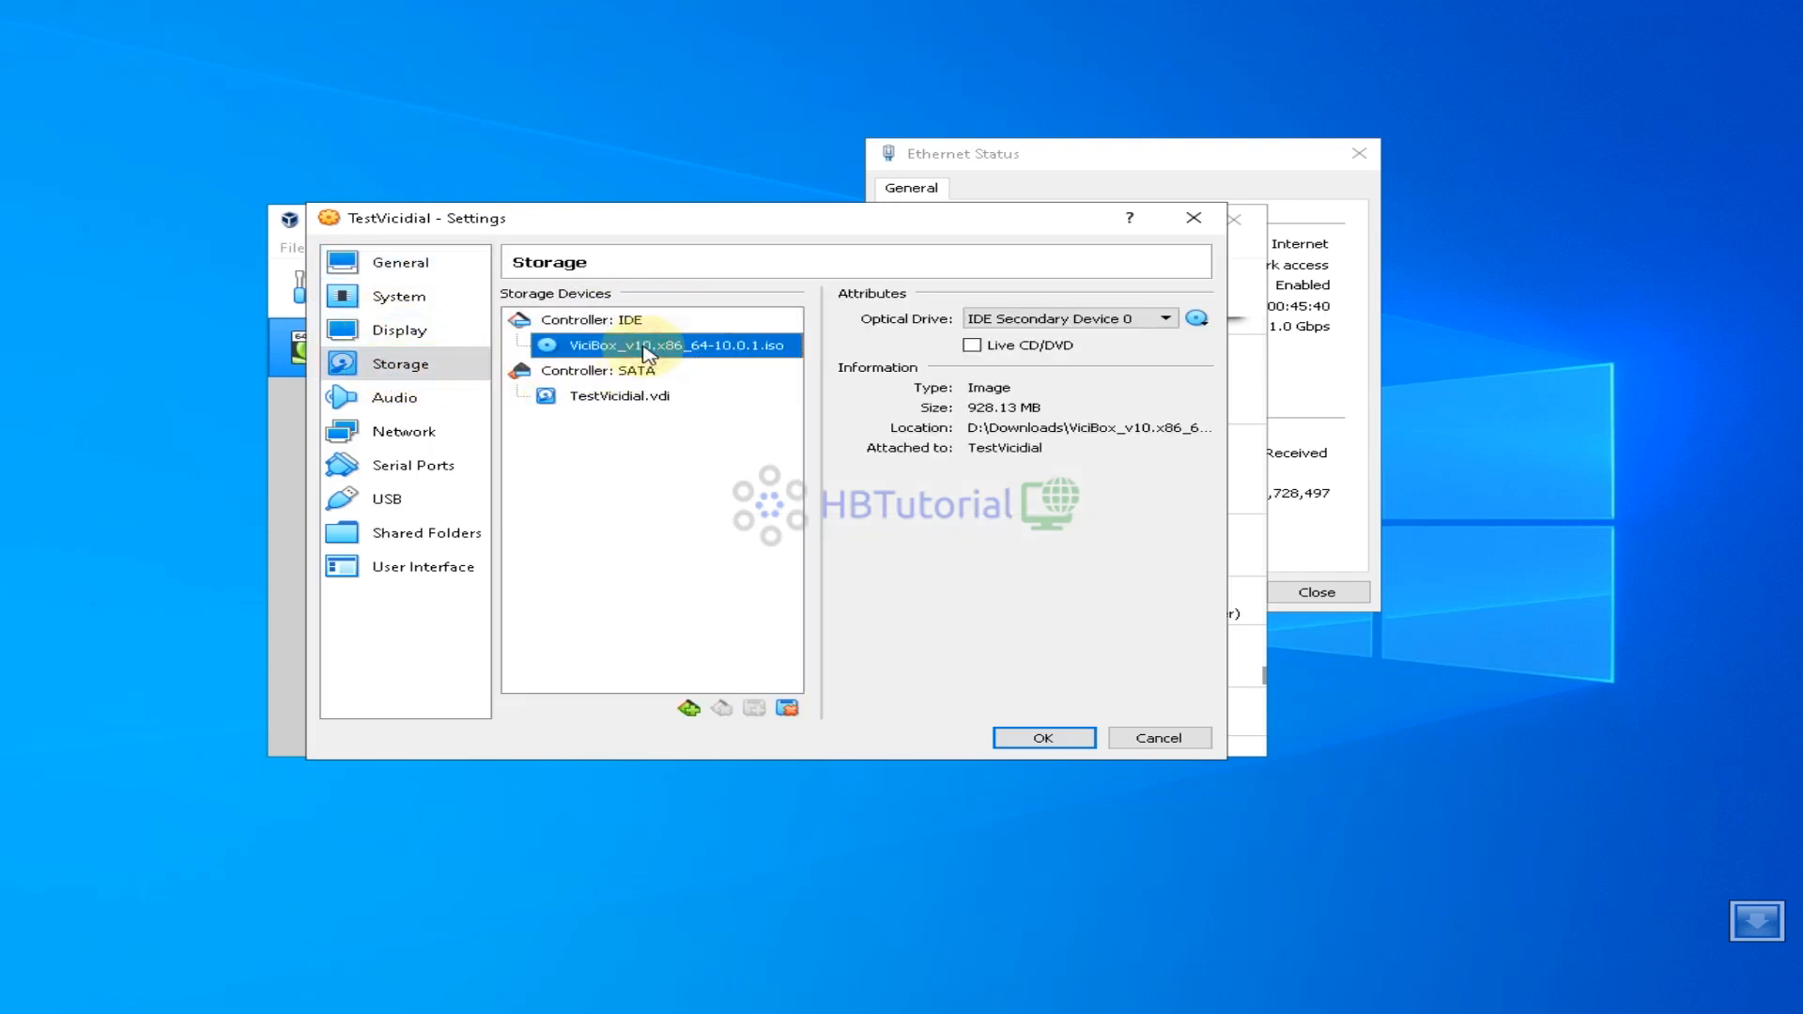
{"action": "left_click", "coordinate": [1197, 321]}
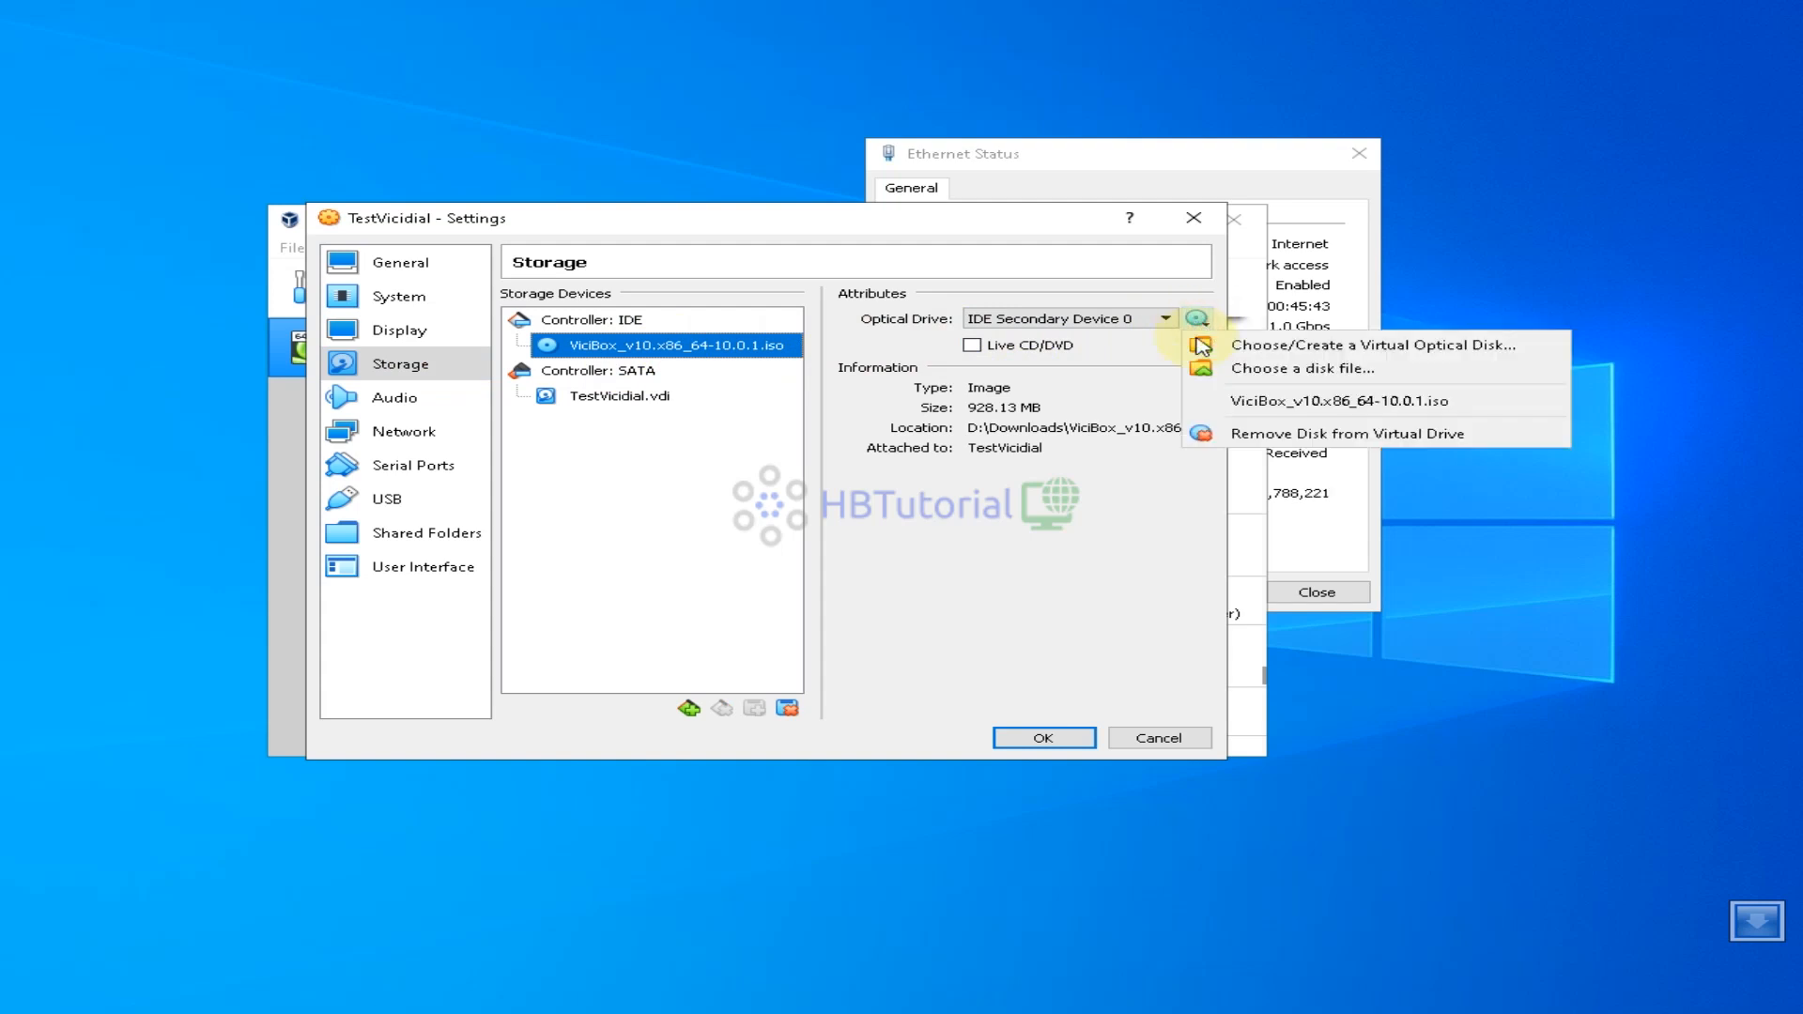
{"action": "left_click", "coordinate": [1223, 432]}
{"action": "left_click", "coordinate": [1037, 737]}
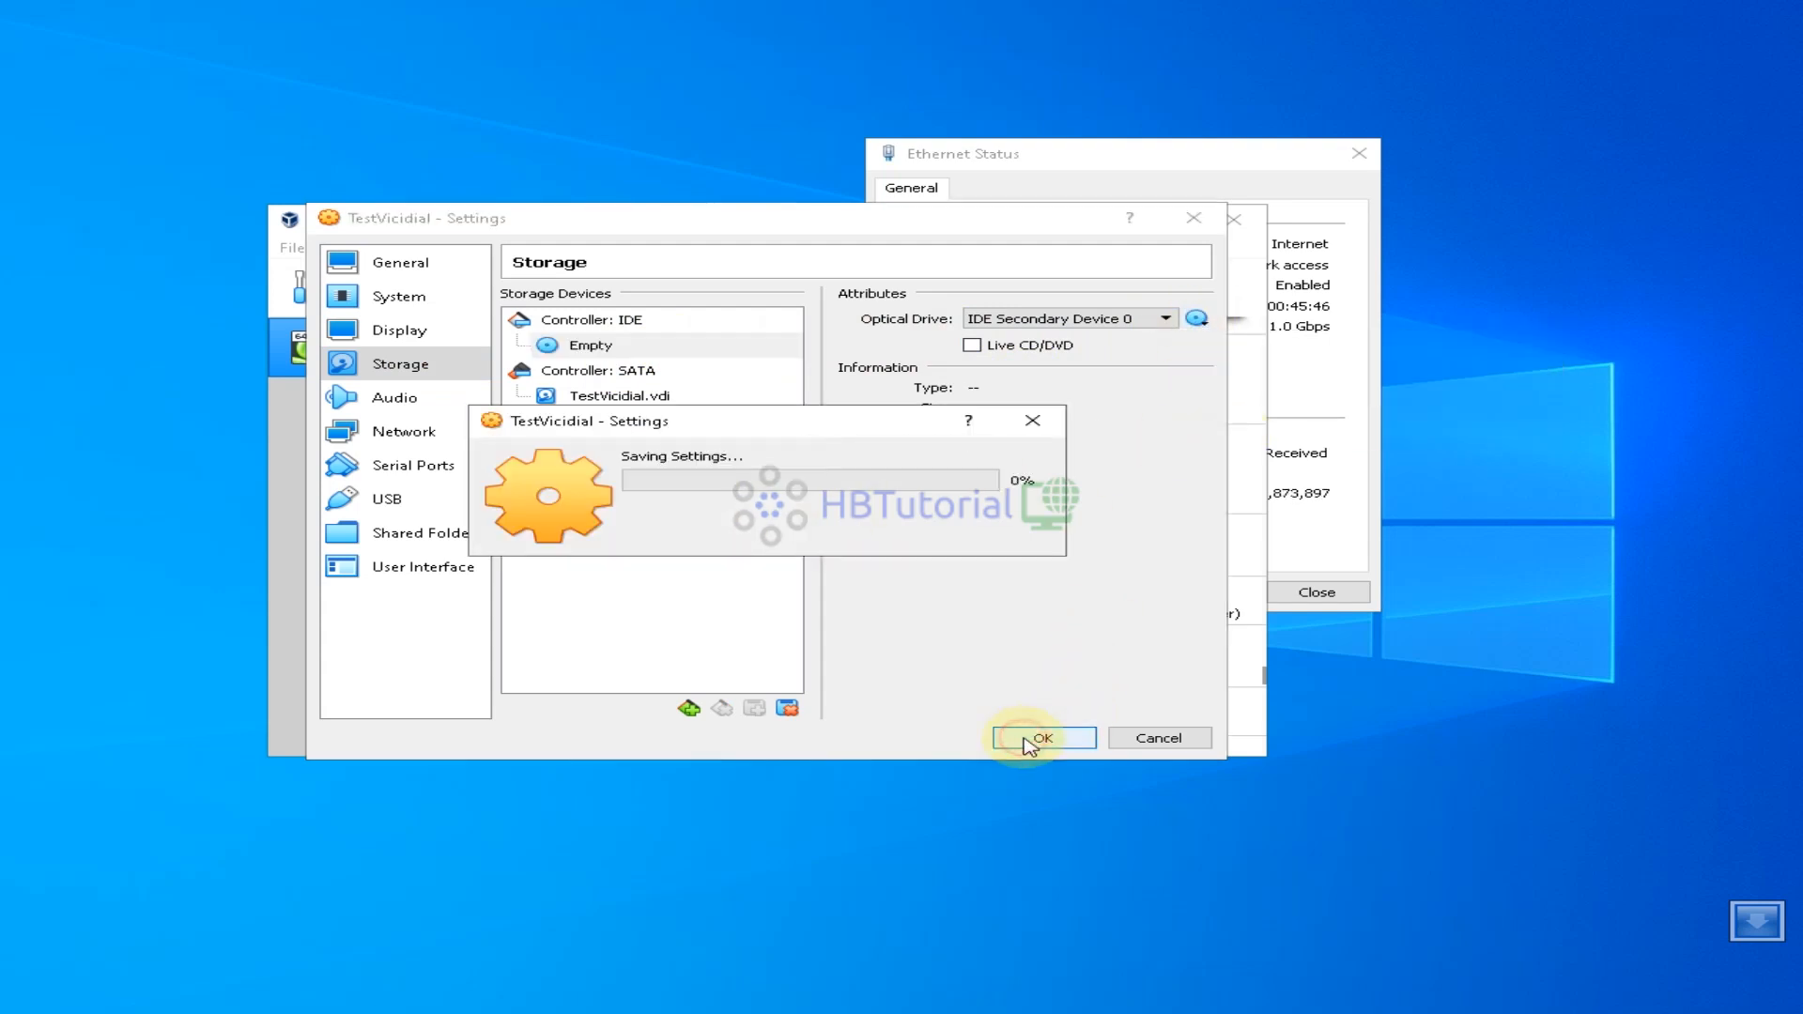
Start TestVicidial and close the Ethernet Status window
{"action": "left_click", "coordinate": [801, 287]}
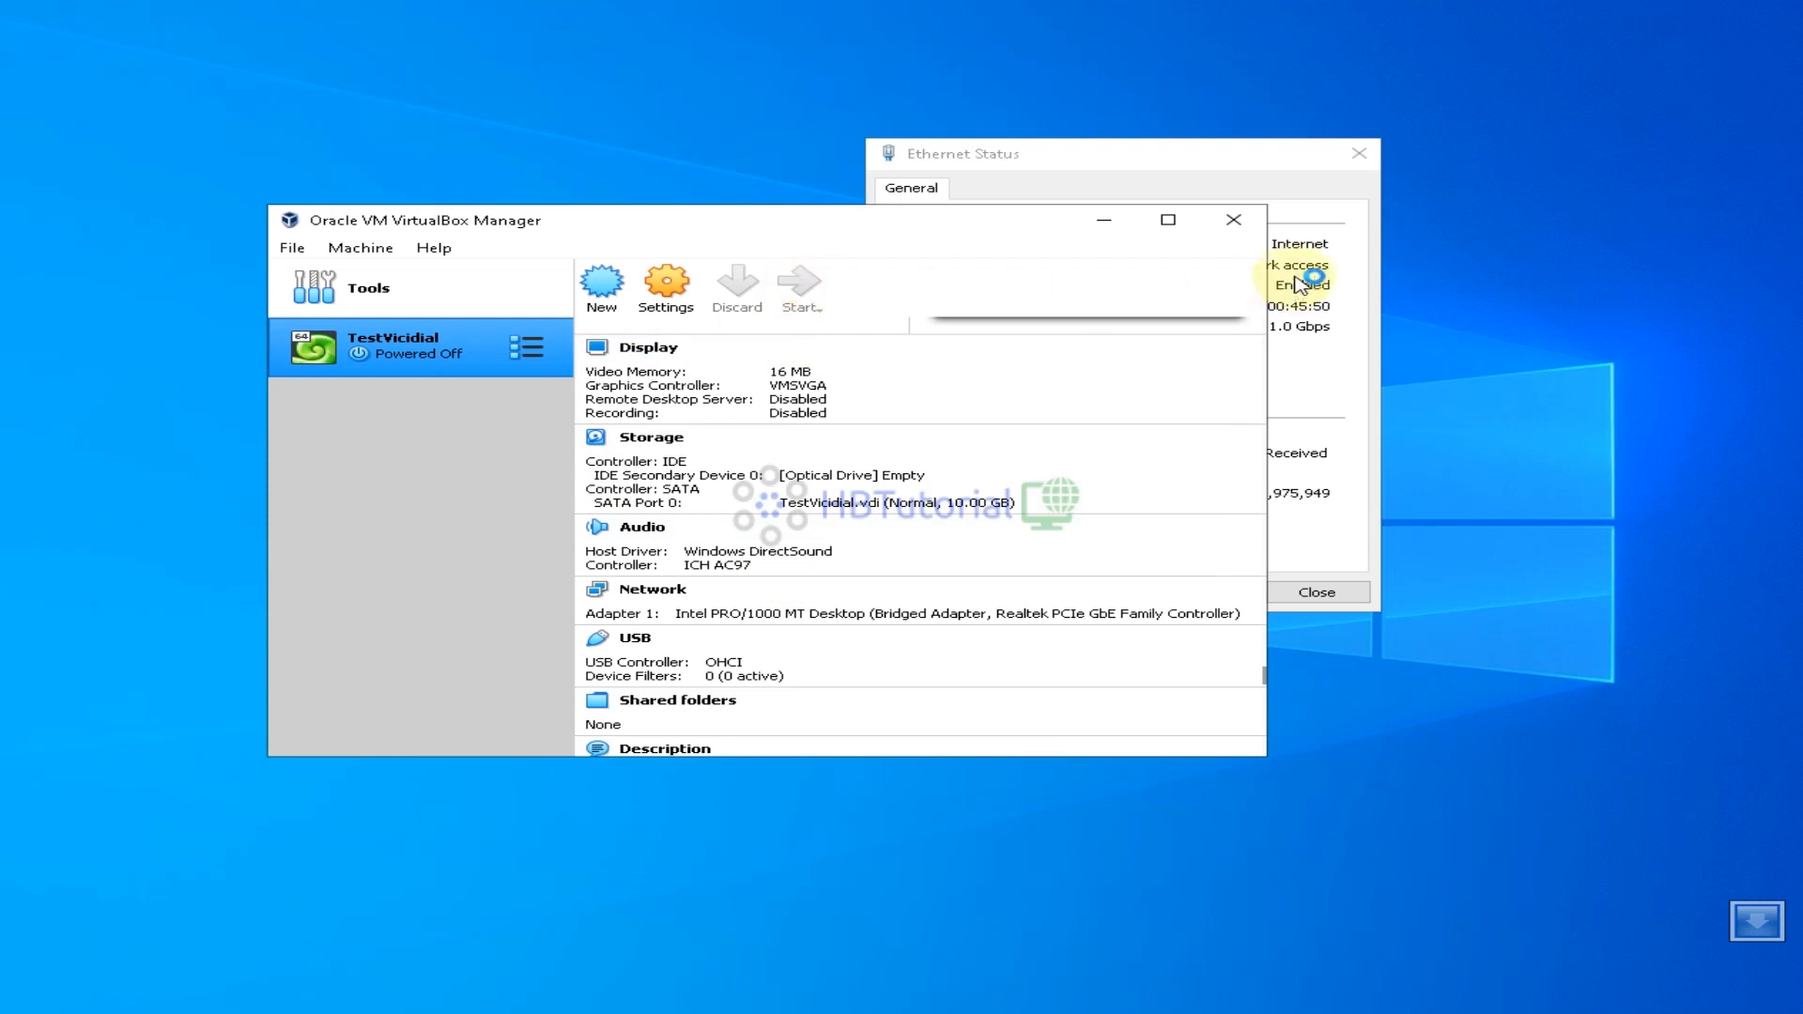
{"action": "left_click", "coordinate": [1362, 164]}
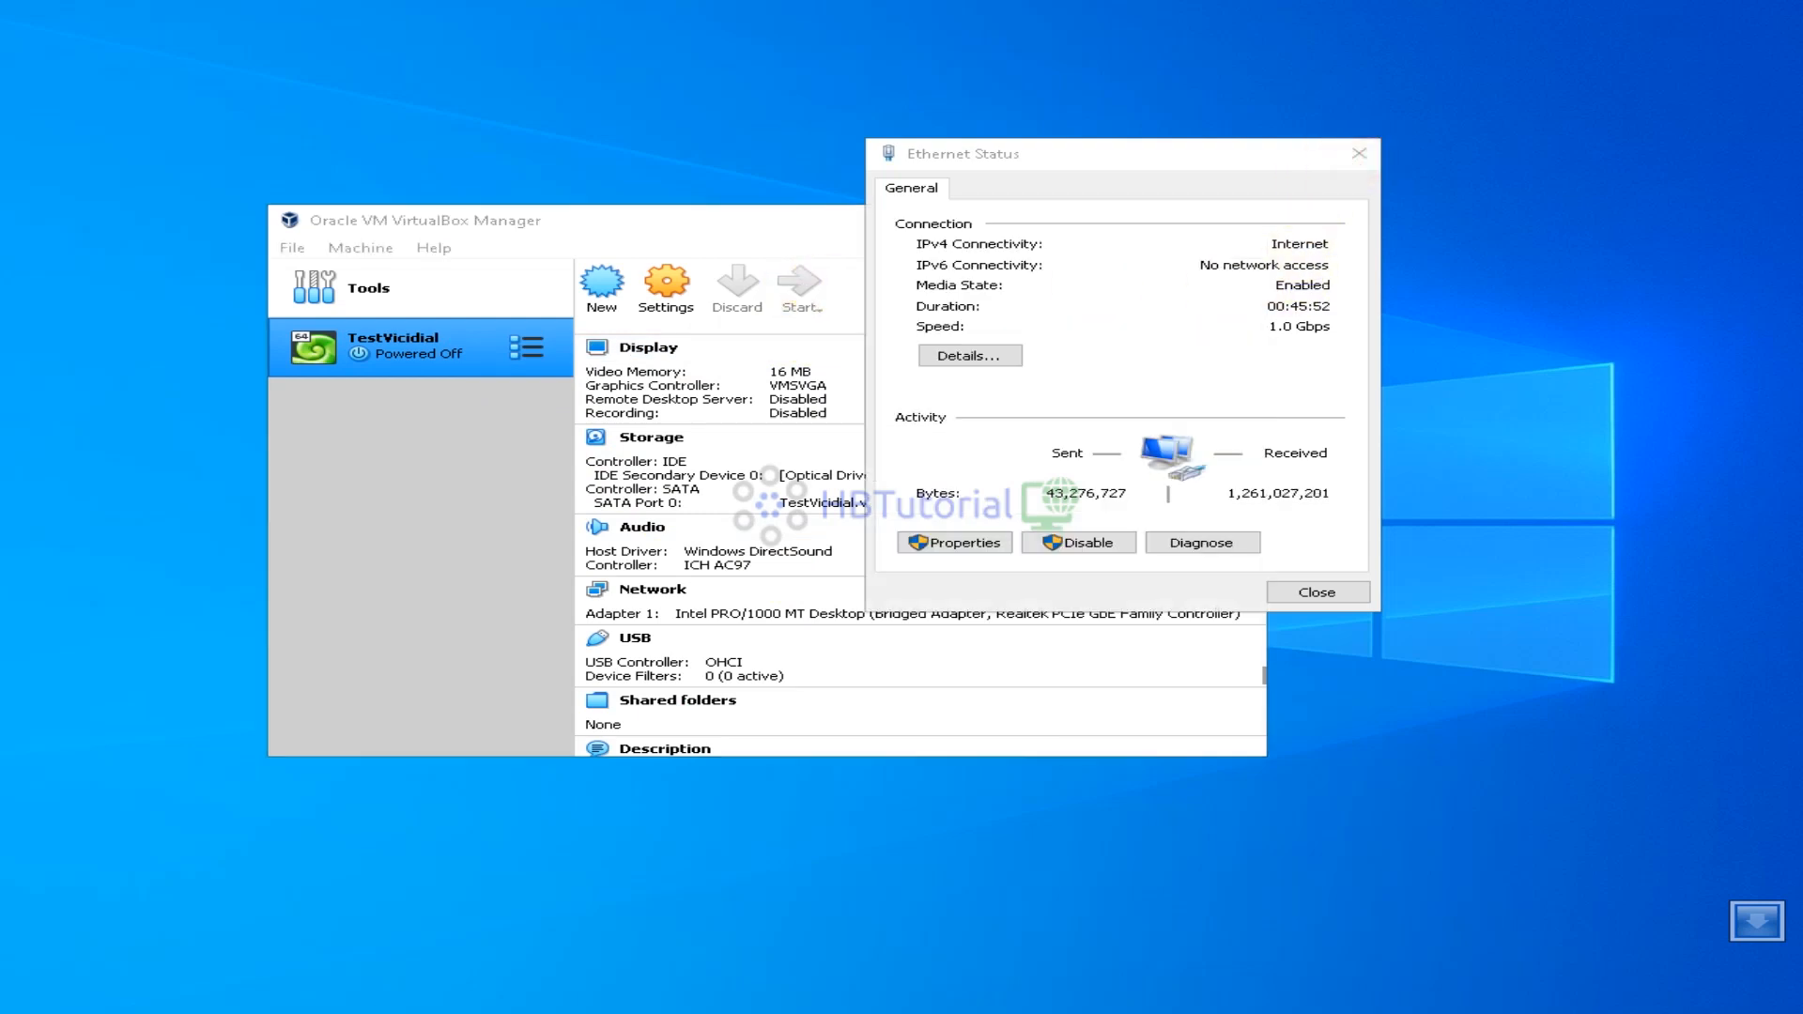
{"action": "left_click", "coordinate": [1359, 154]}
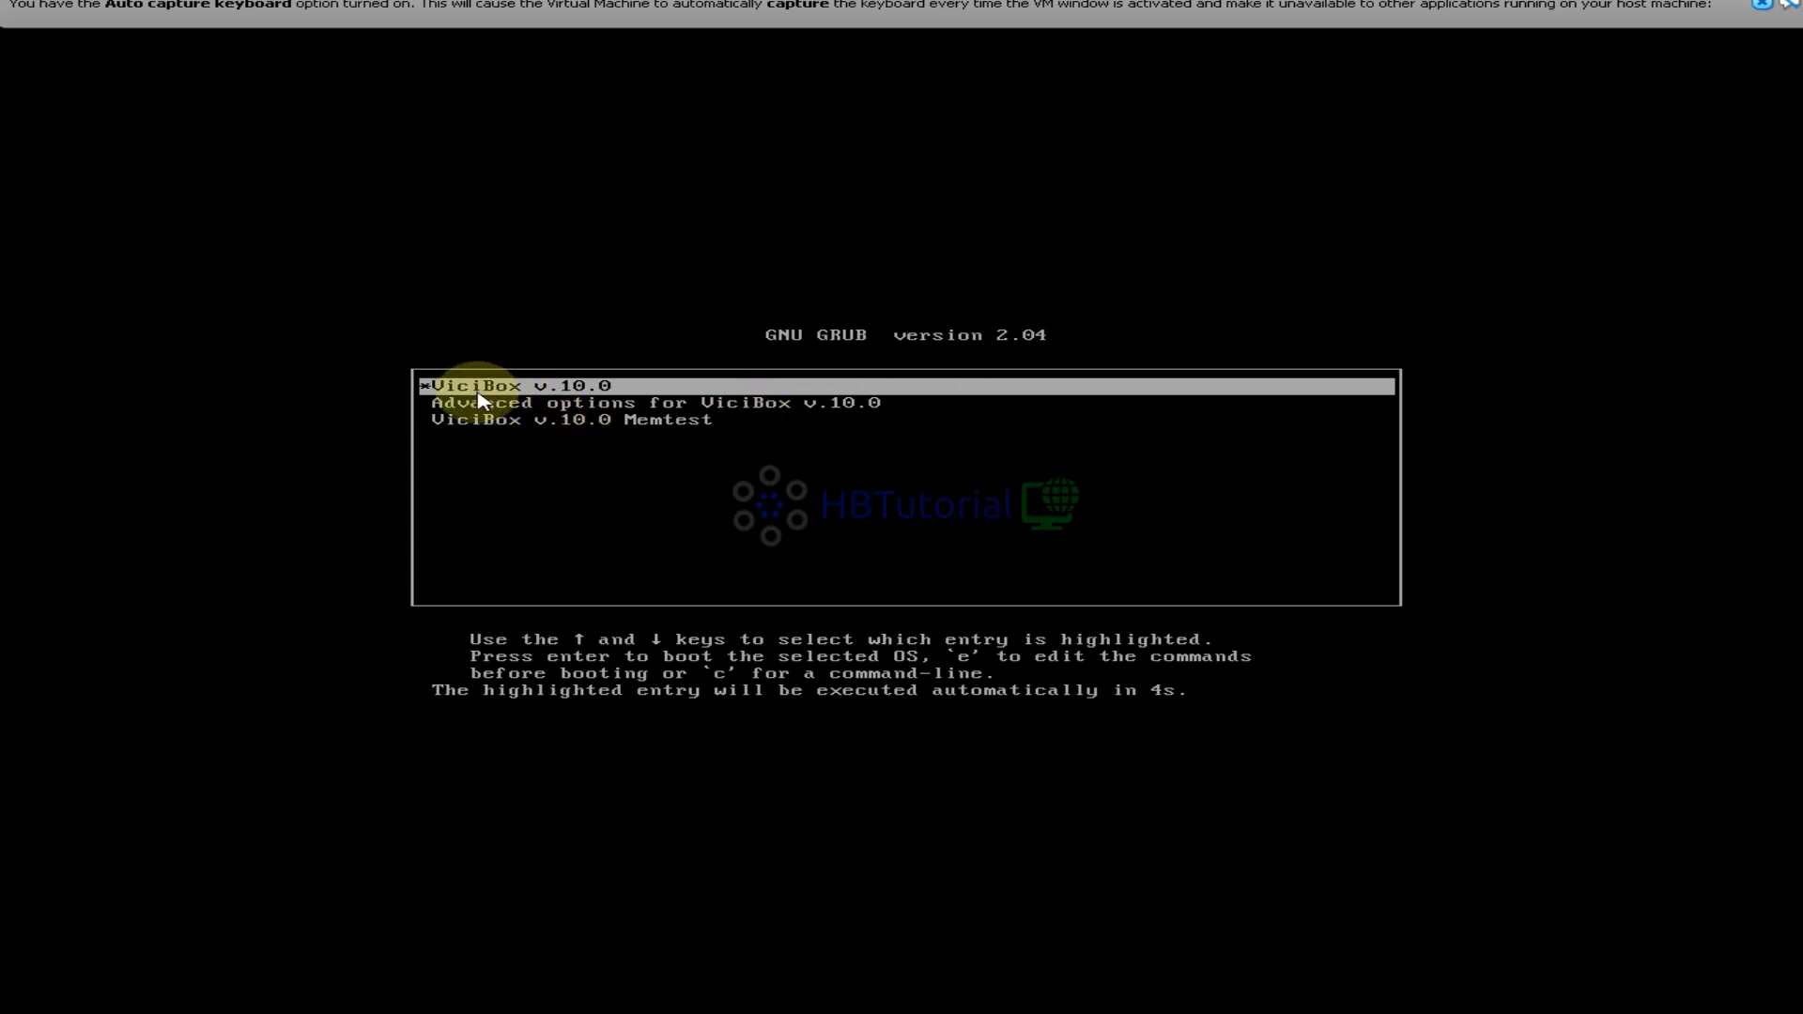
Boot the ViciBox v.10.0 entry from the GRUB menu
{"action": "key", "text": "Return"}
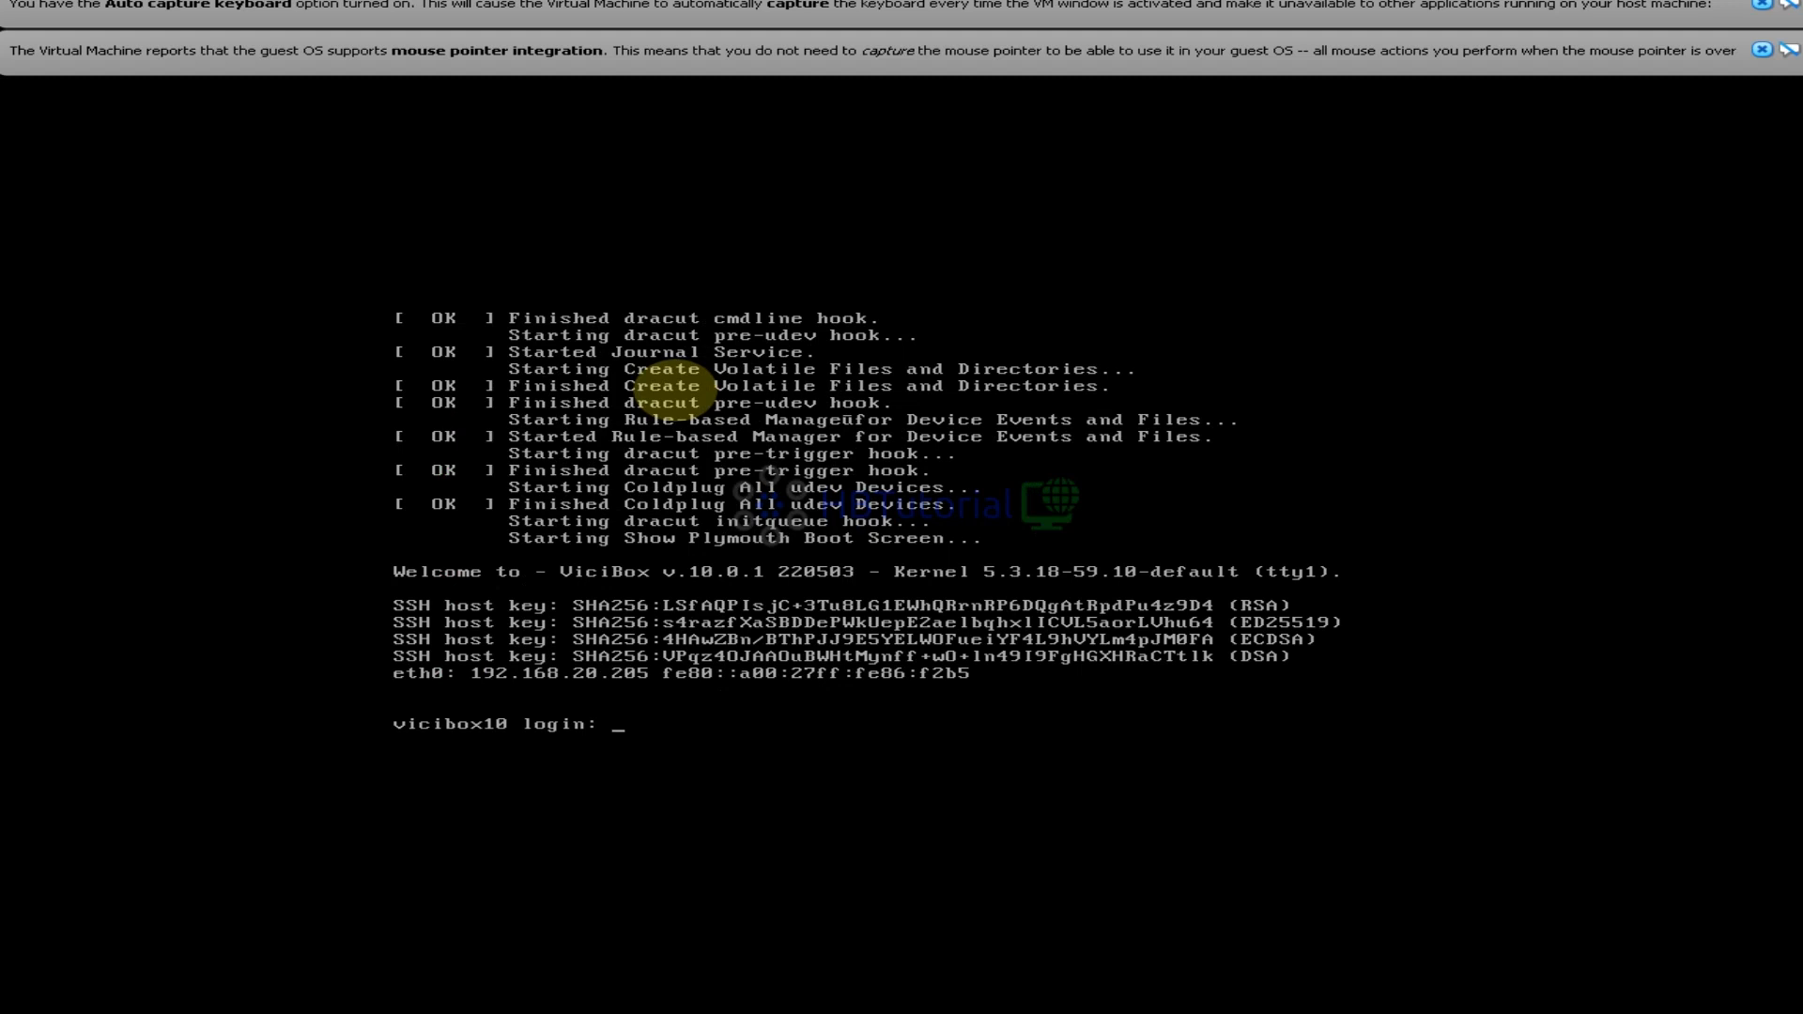
Attempt console logins with the user names 'roo' and 'ROOT', which fail
{"action": "type", "text": "root"}
{"action": "key", "text": "Return"}
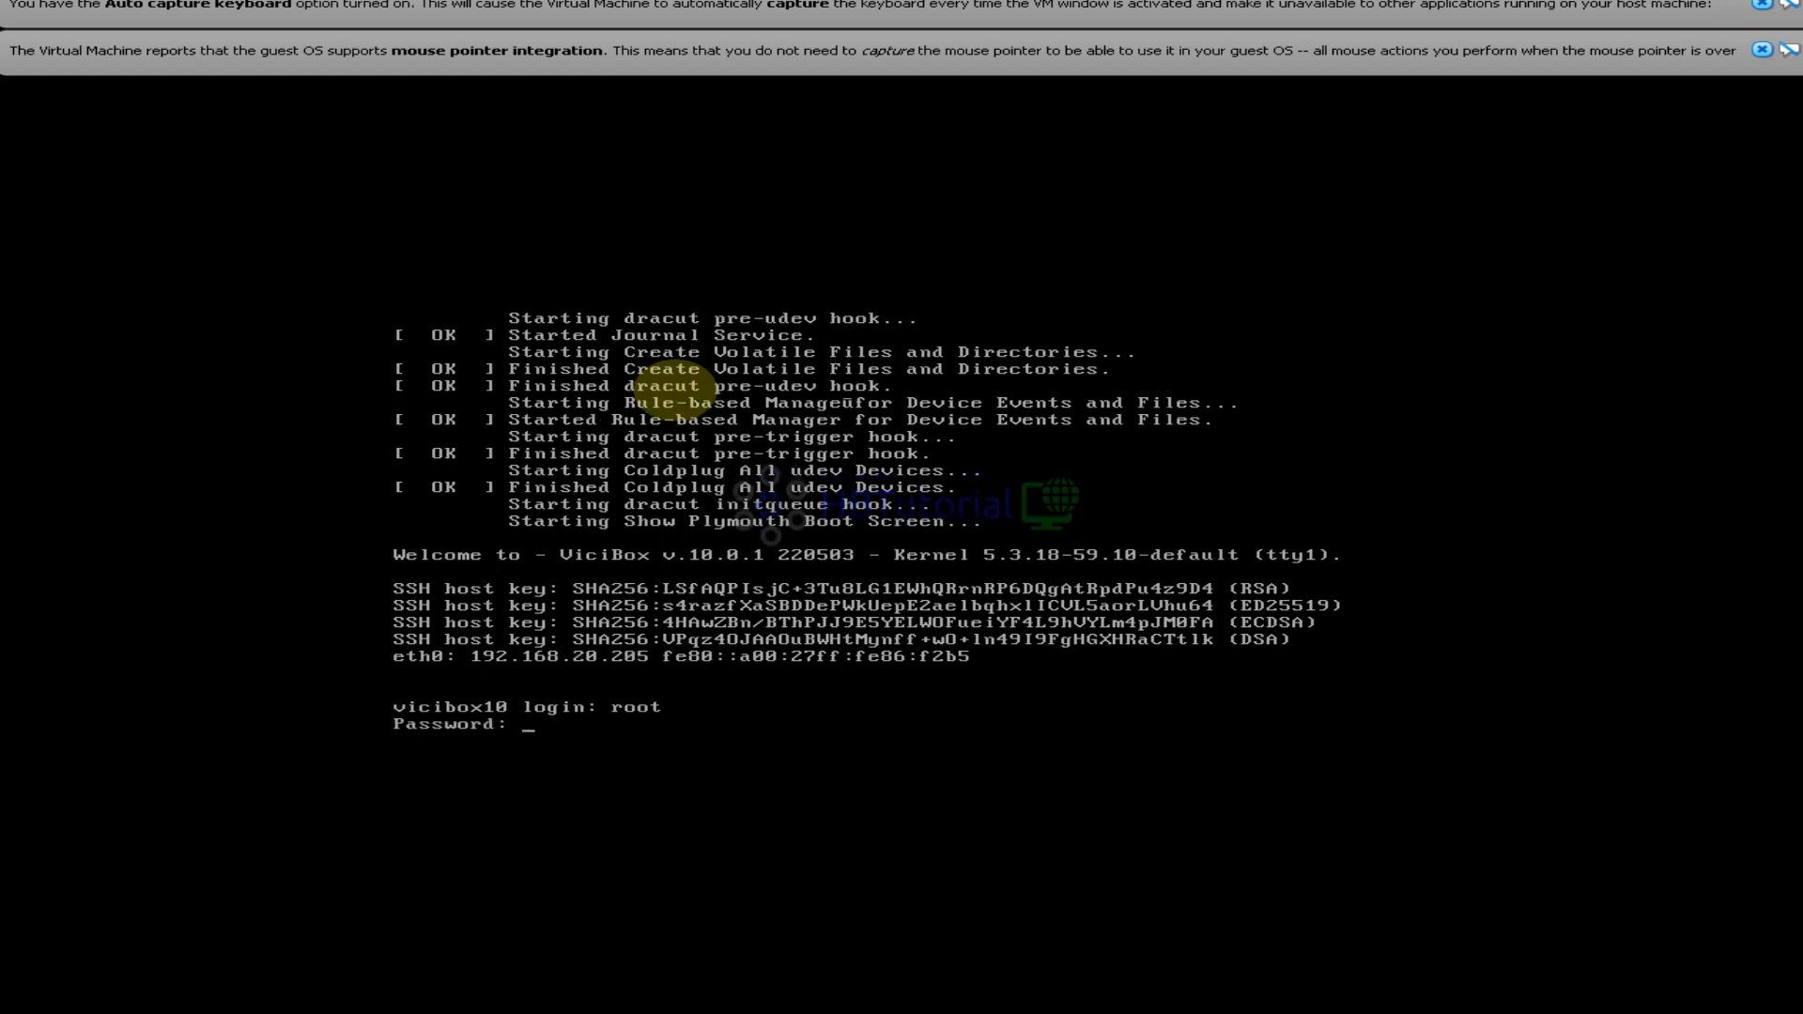
{"action": "key", "text": "Return"}
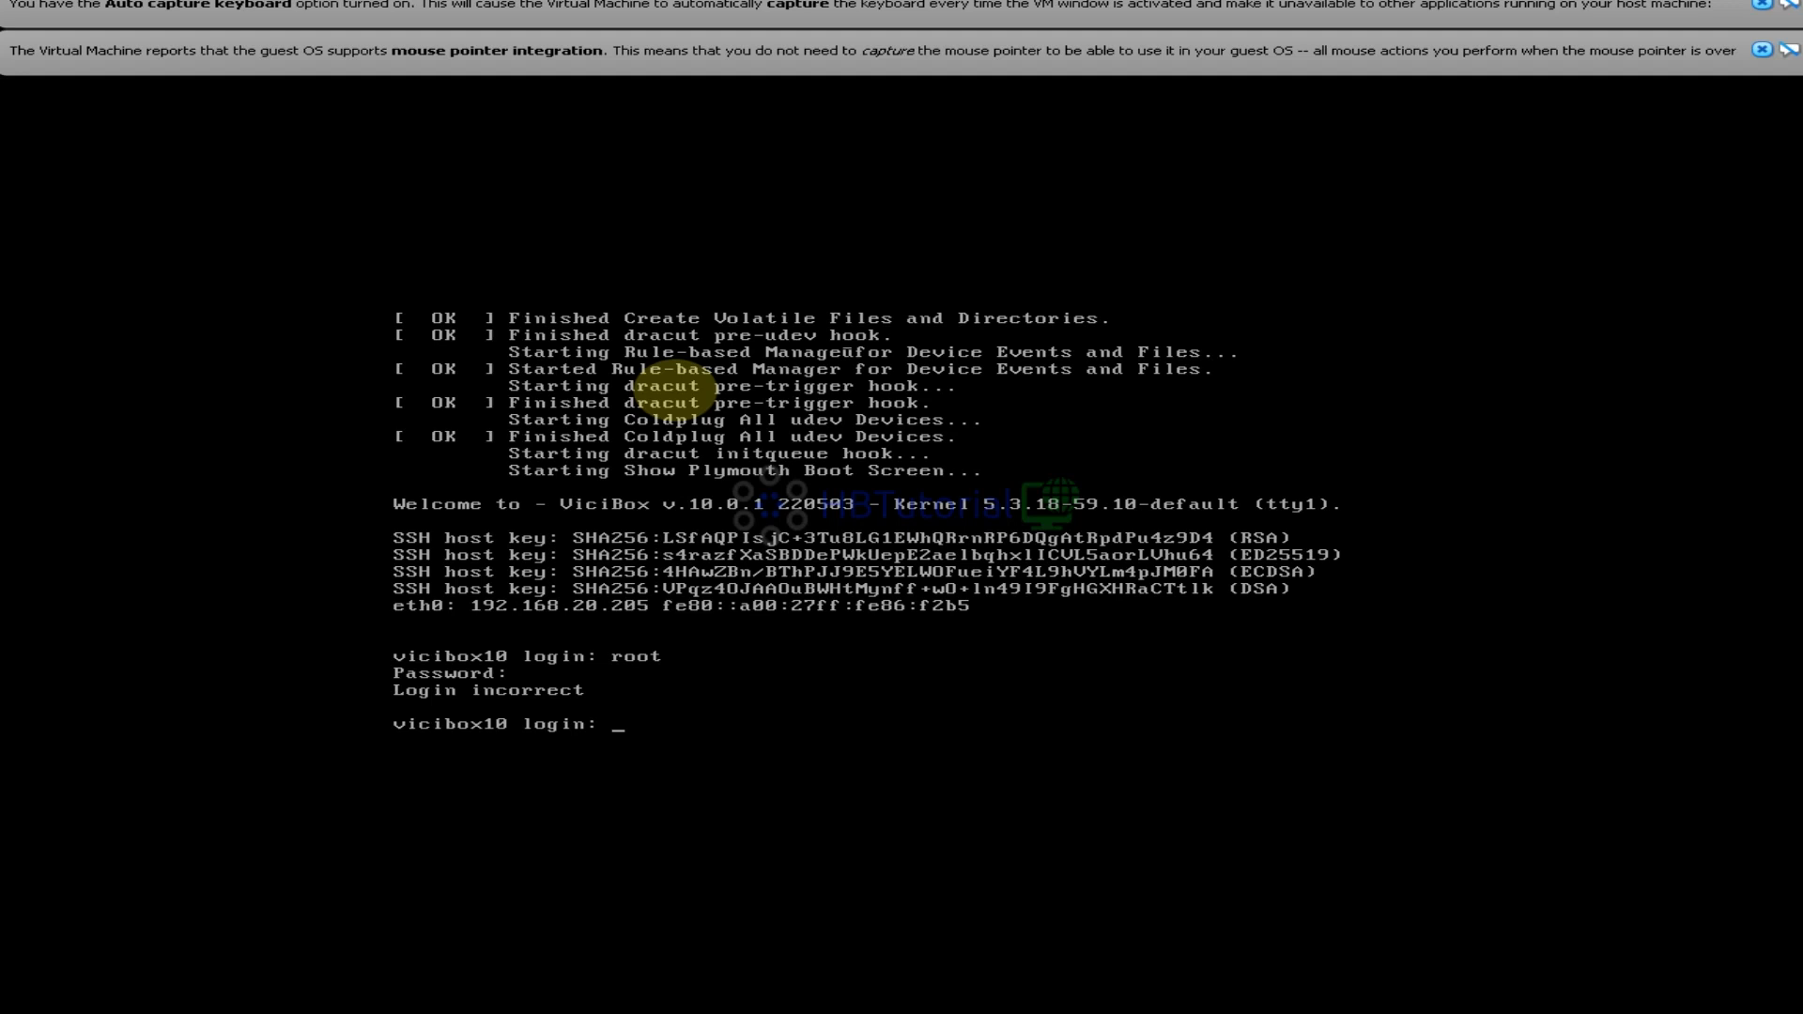
{"action": "type", "text": "ROOT"}
{"action": "key", "text": "Return"}
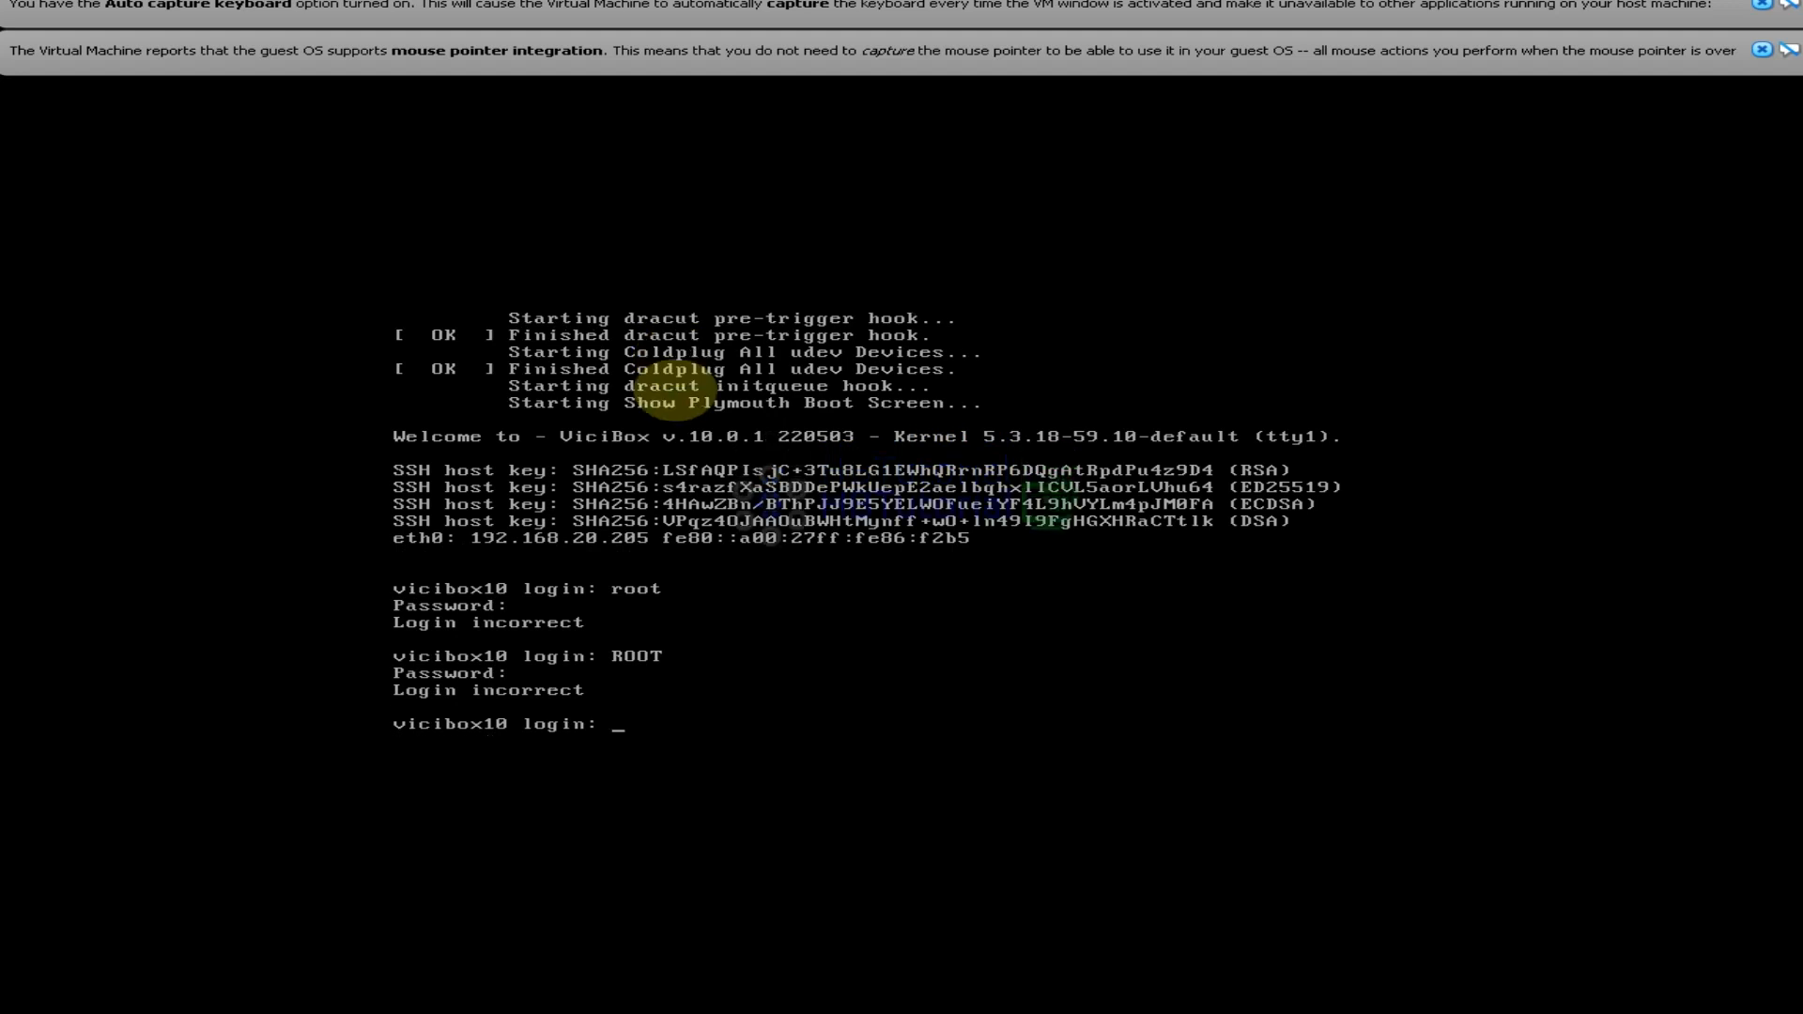
{"action": "type", "text": "ROOT"}
{"action": "key", "text": "Return"}
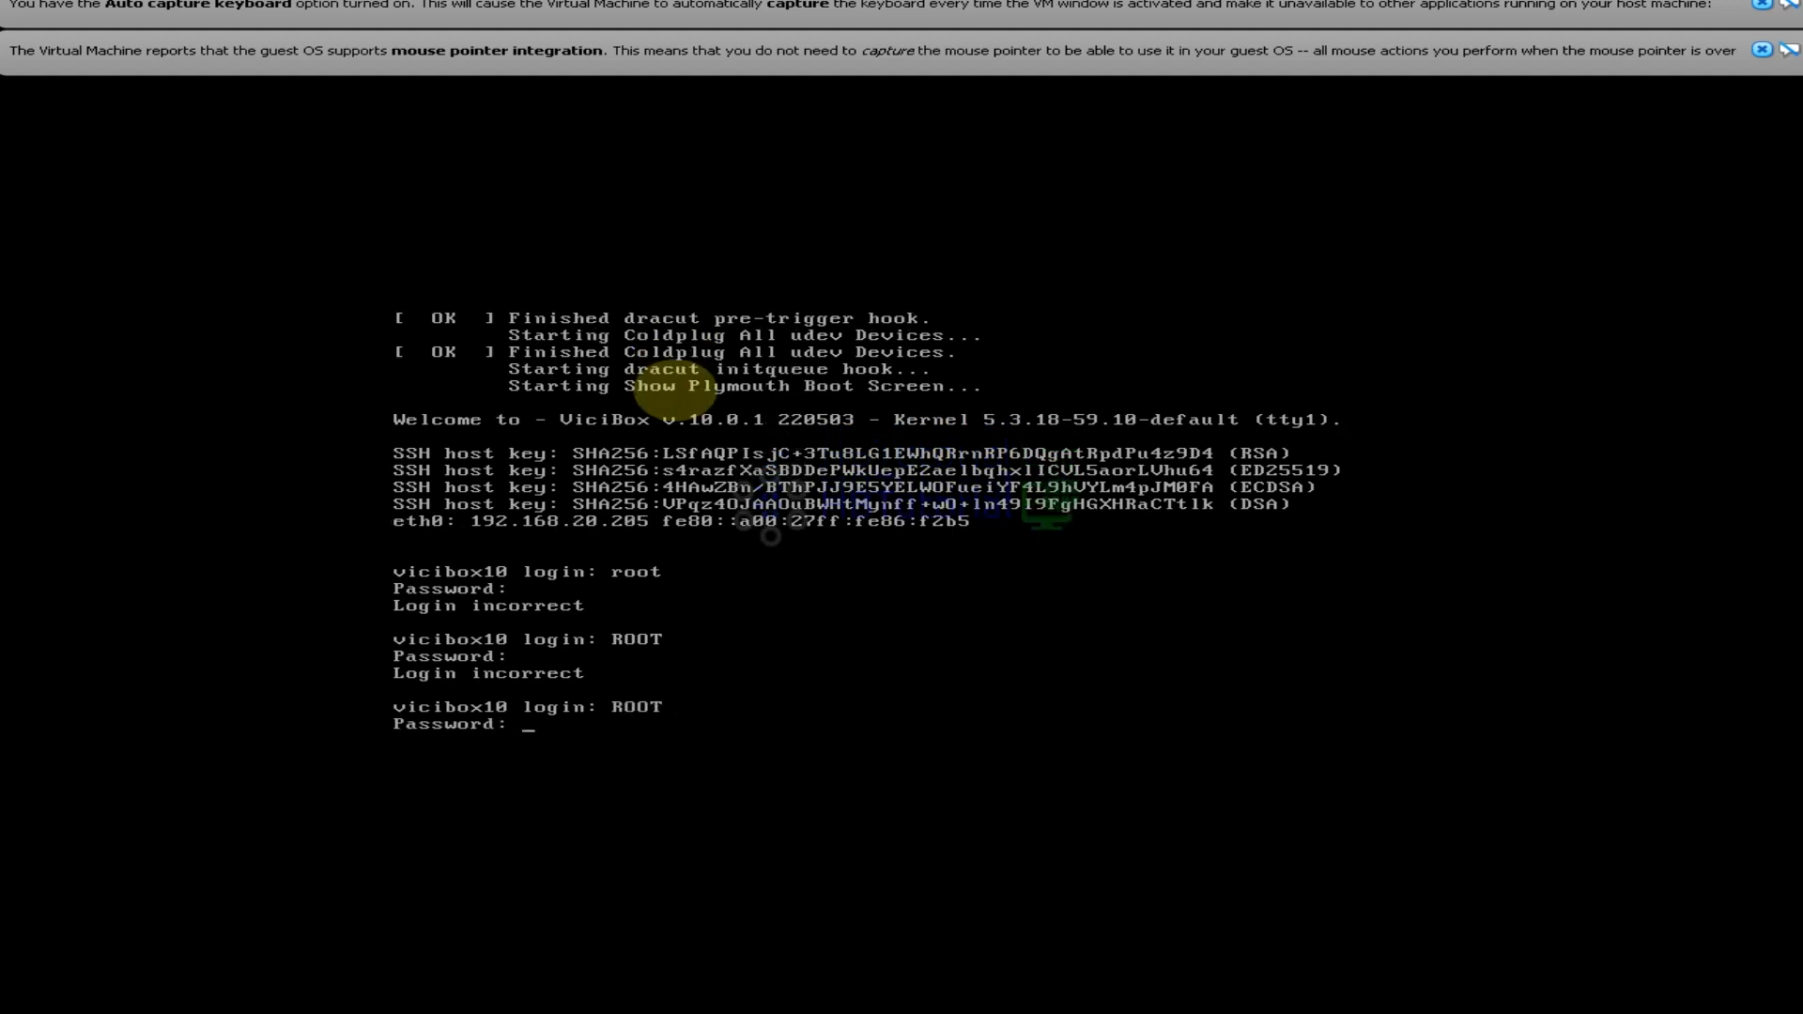
{"action": "key", "text": "Return"}
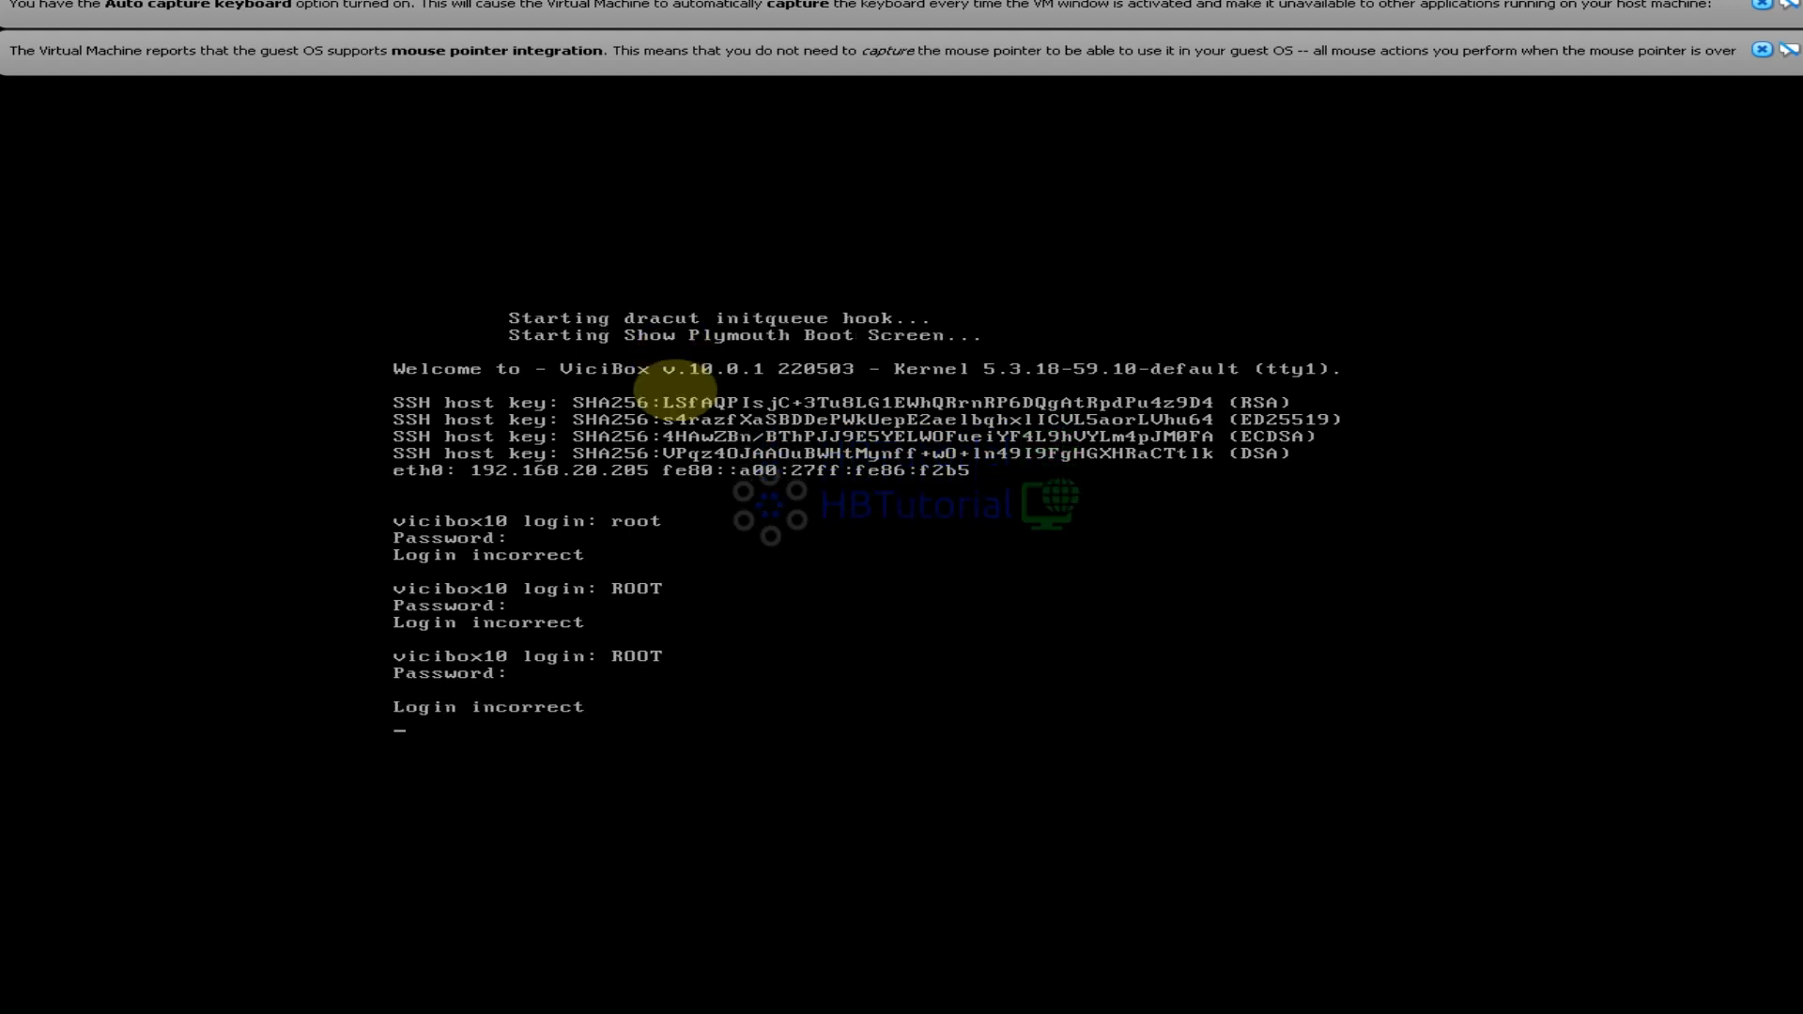
Log in to the console as root with the root password
{"action": "type", "text": "r"}
{"action": "key", "text": "BackSpace"}
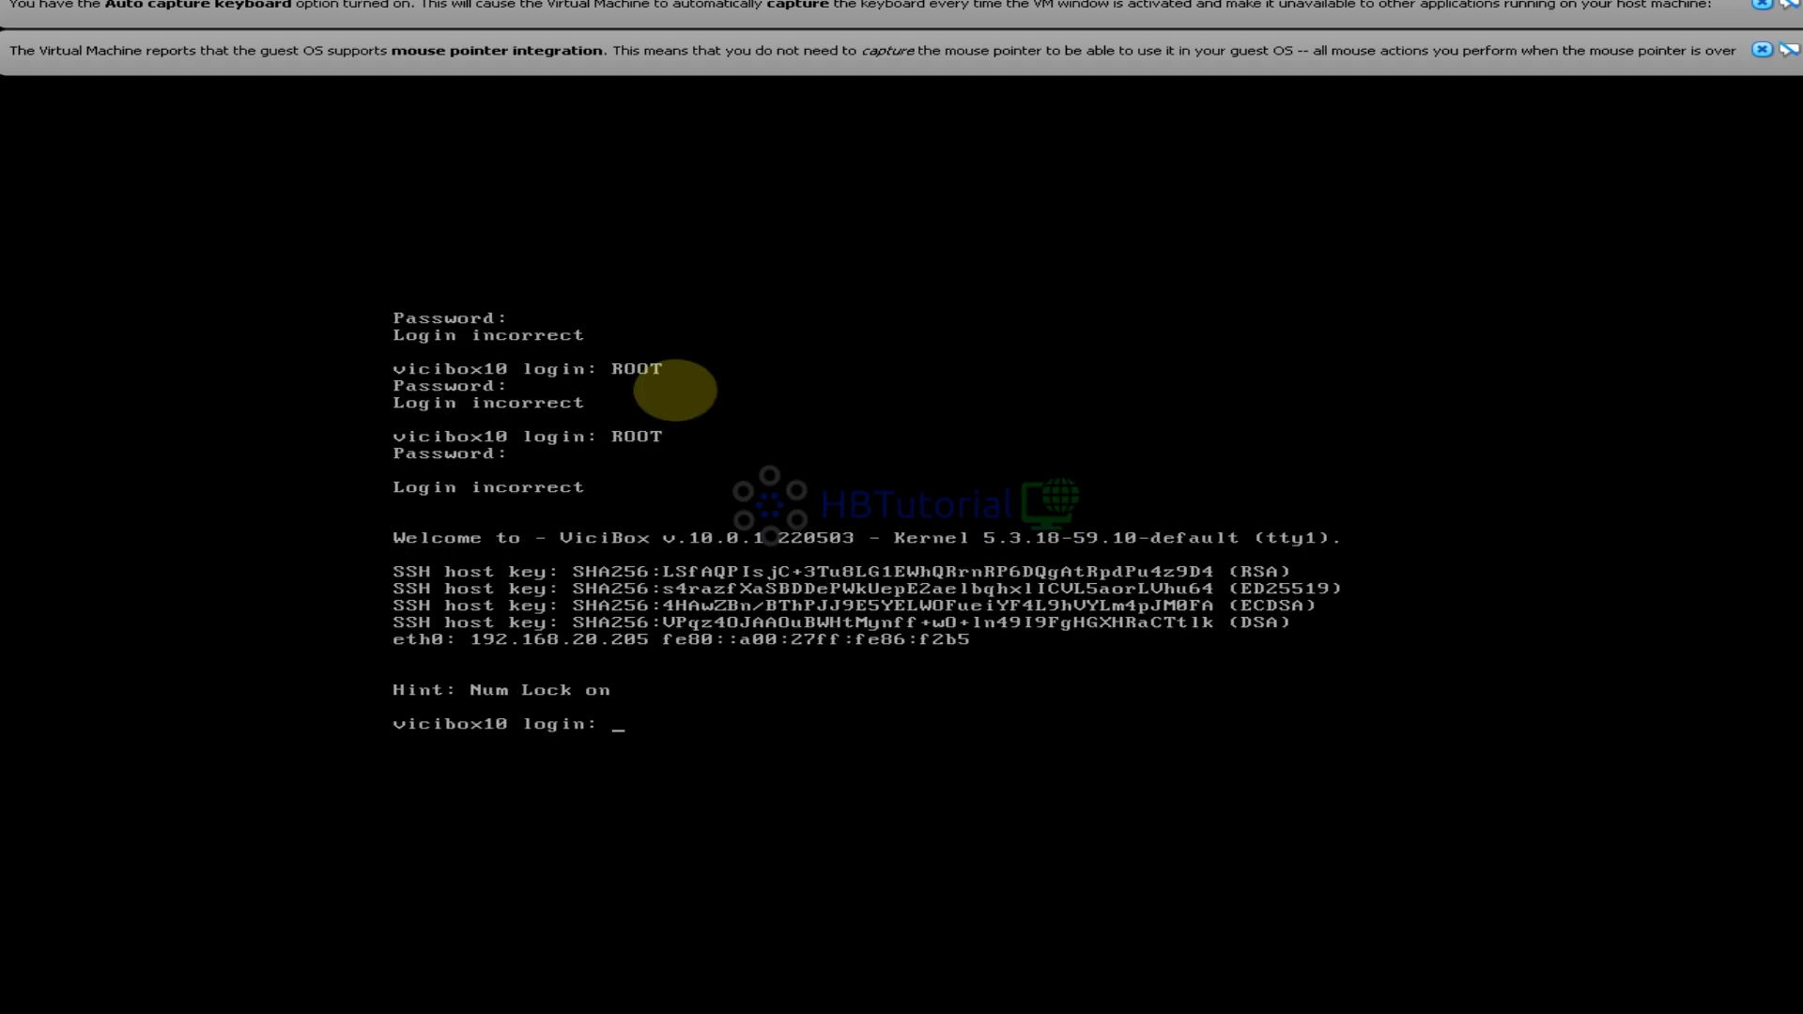
{"action": "type", "text": "root"}
{"action": "key", "text": "Return"}
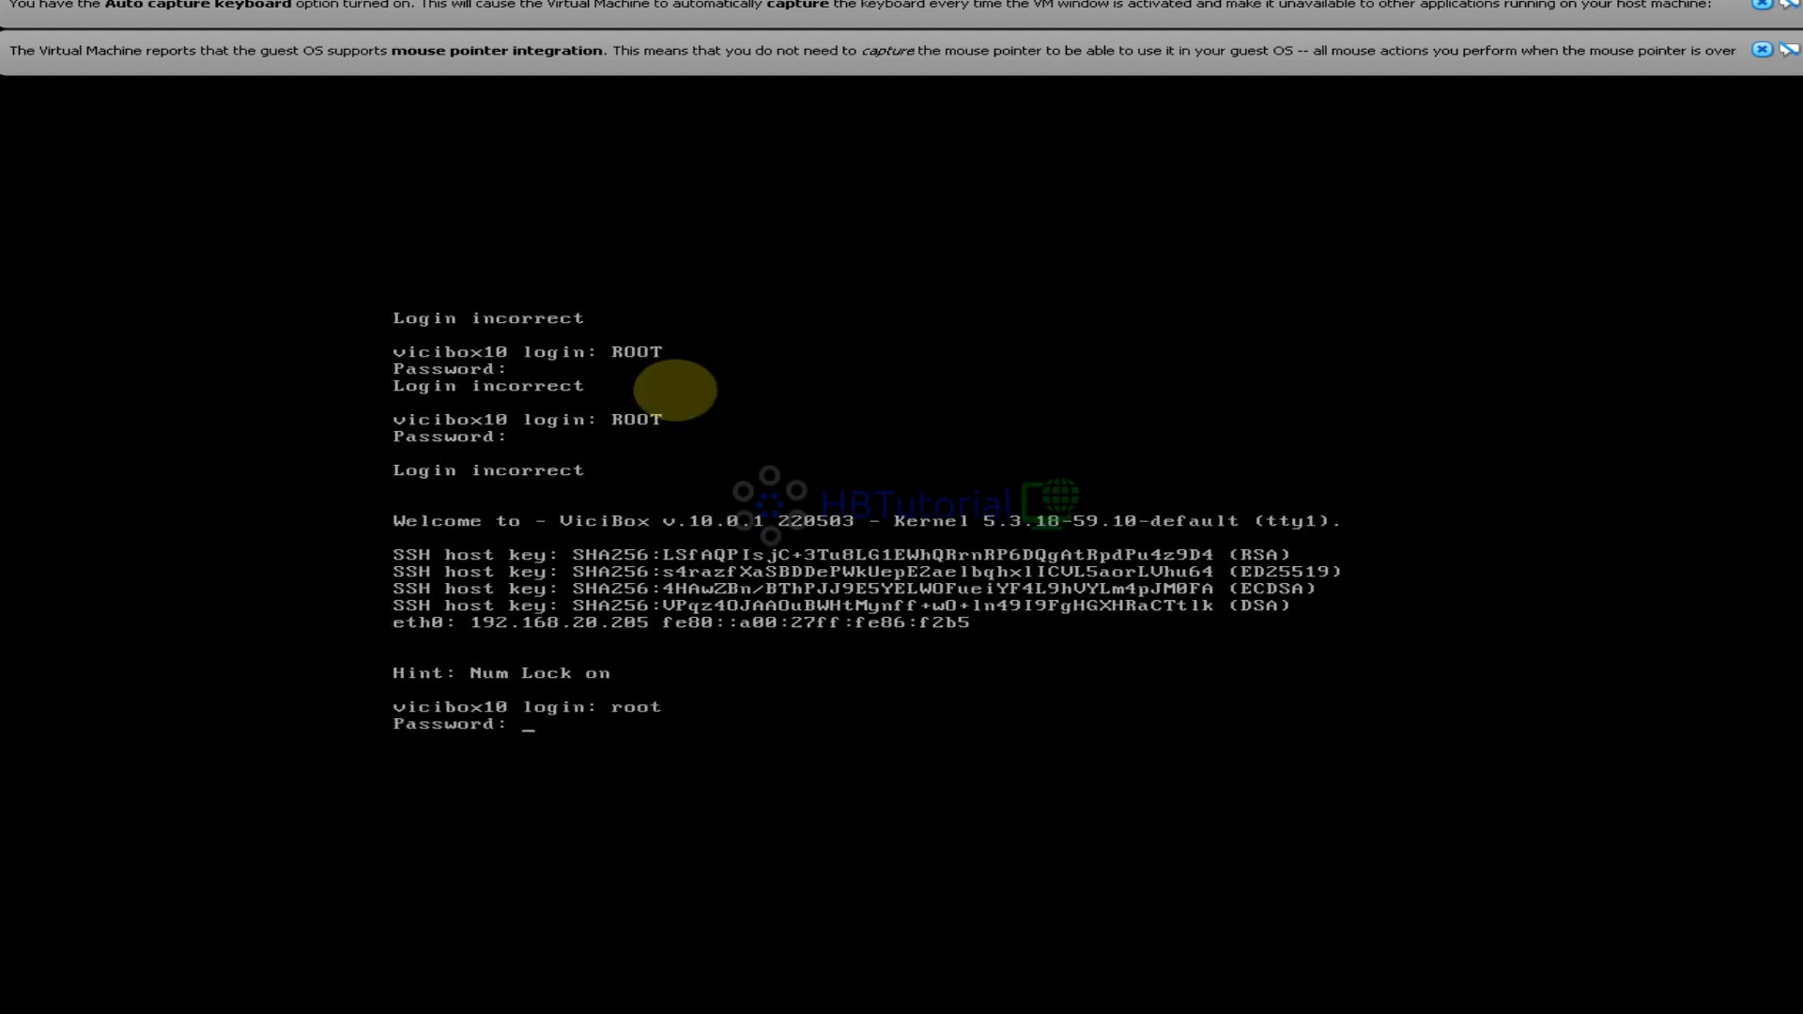
{"action": "key", "text": "Return"}
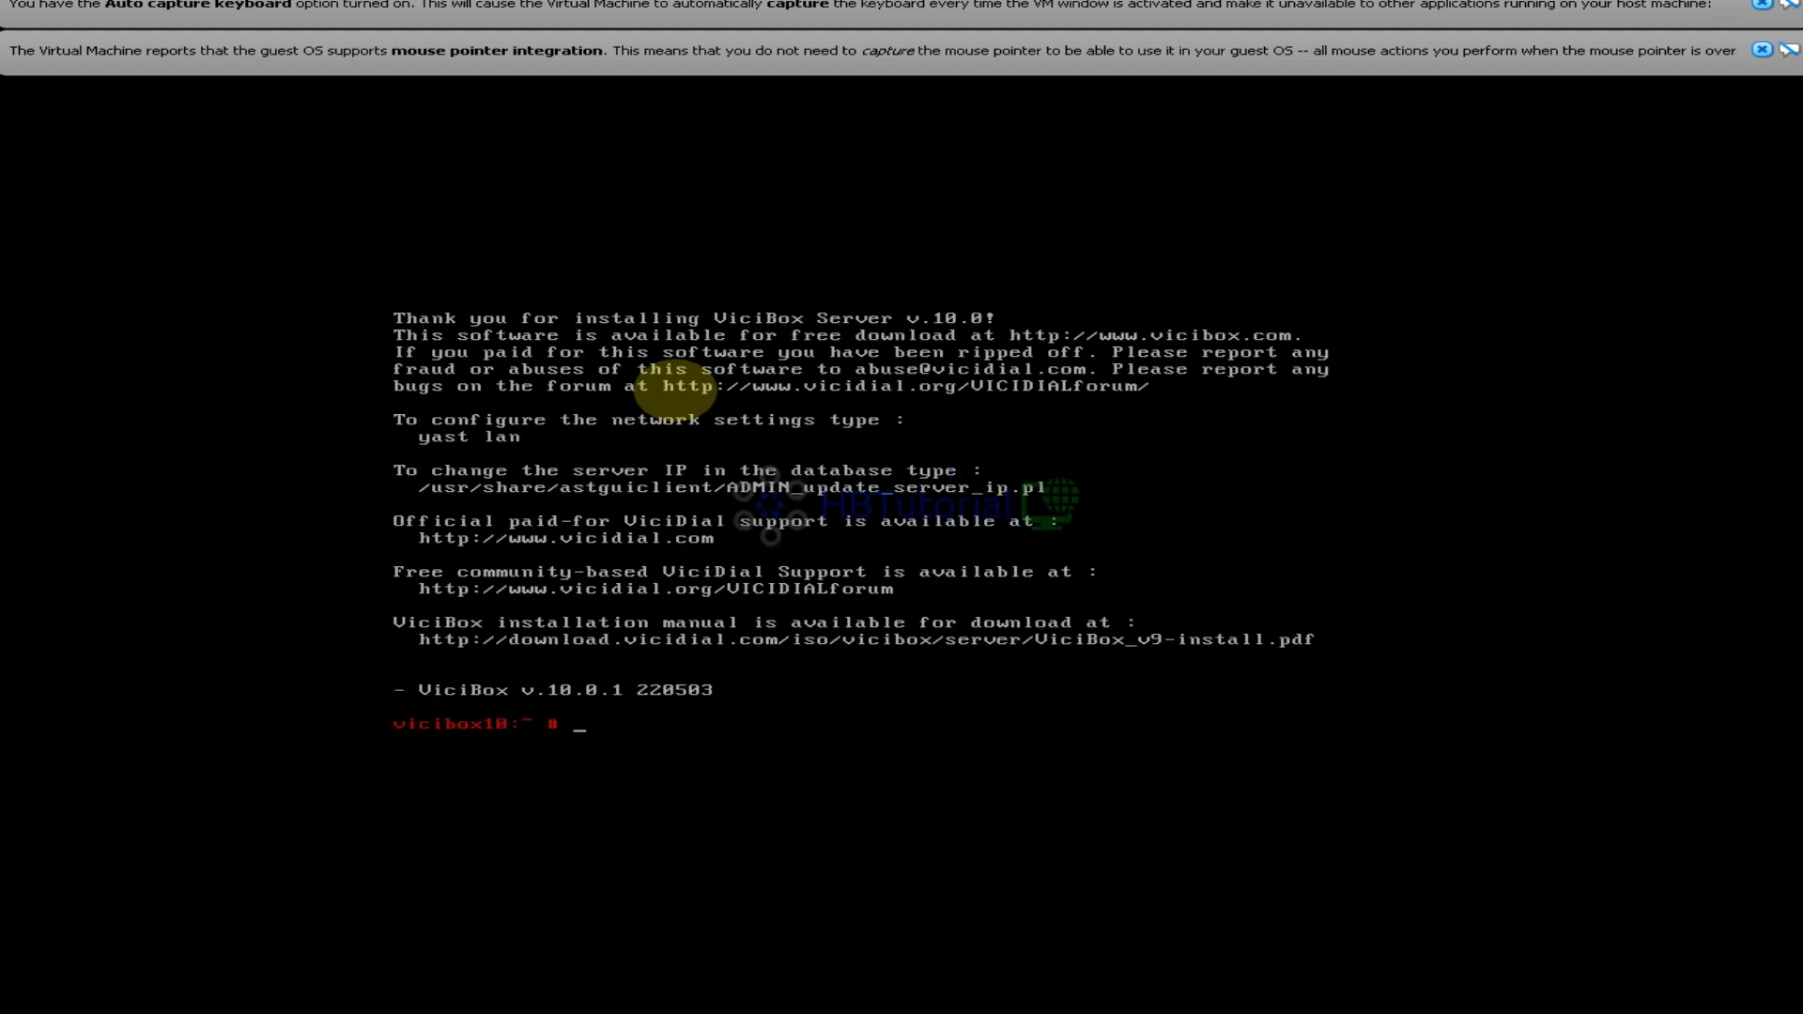
List the home directory and the vicibox-* commands, then complete vicibox-express at the prompt
{"action": "type", "text": "ls"}
{"action": "key", "text": "Return"}
{"action": "type", "text": "v"}
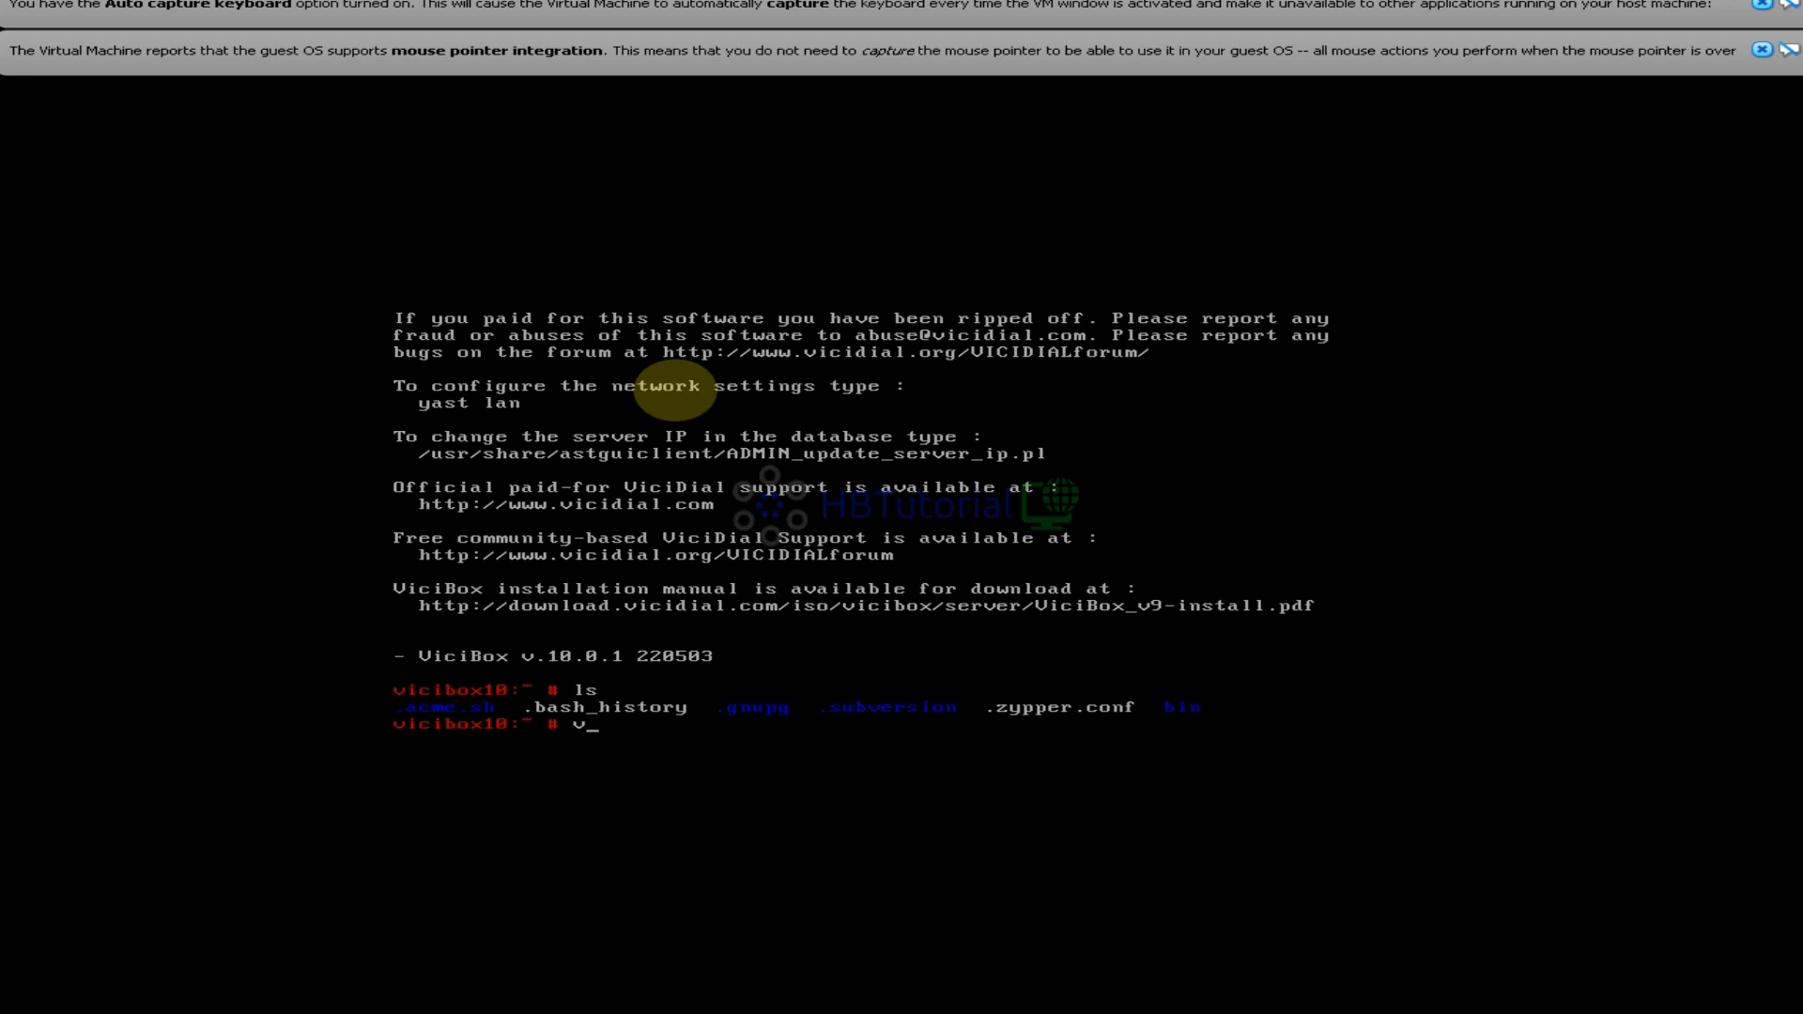
{"action": "type", "text": "ic"}
{"action": "key", "text": "Tab"}
{"action": "key", "text": "Tab"}
{"action": "key", "text": "Tab"}
{"action": "key", "text": "Tab"}
{"action": "type", "text": "b"}
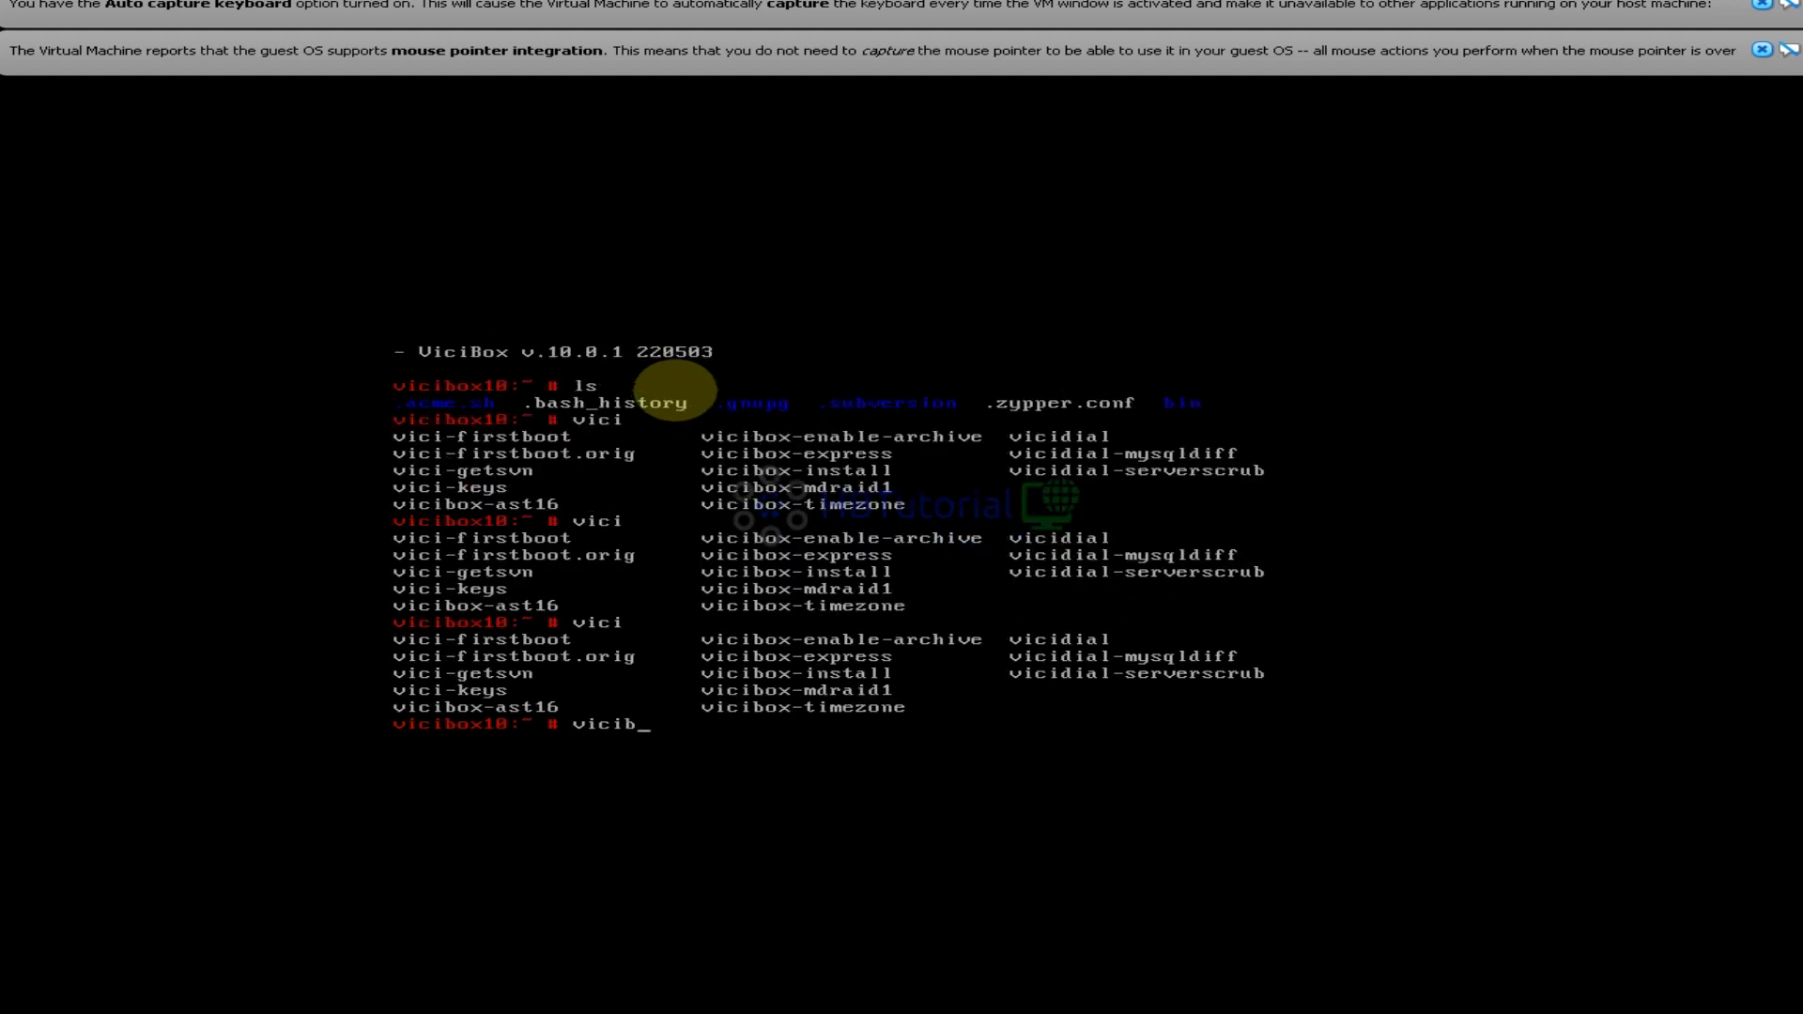
{"action": "key", "text": "Tab"}
{"action": "key", "text": "Tab"}
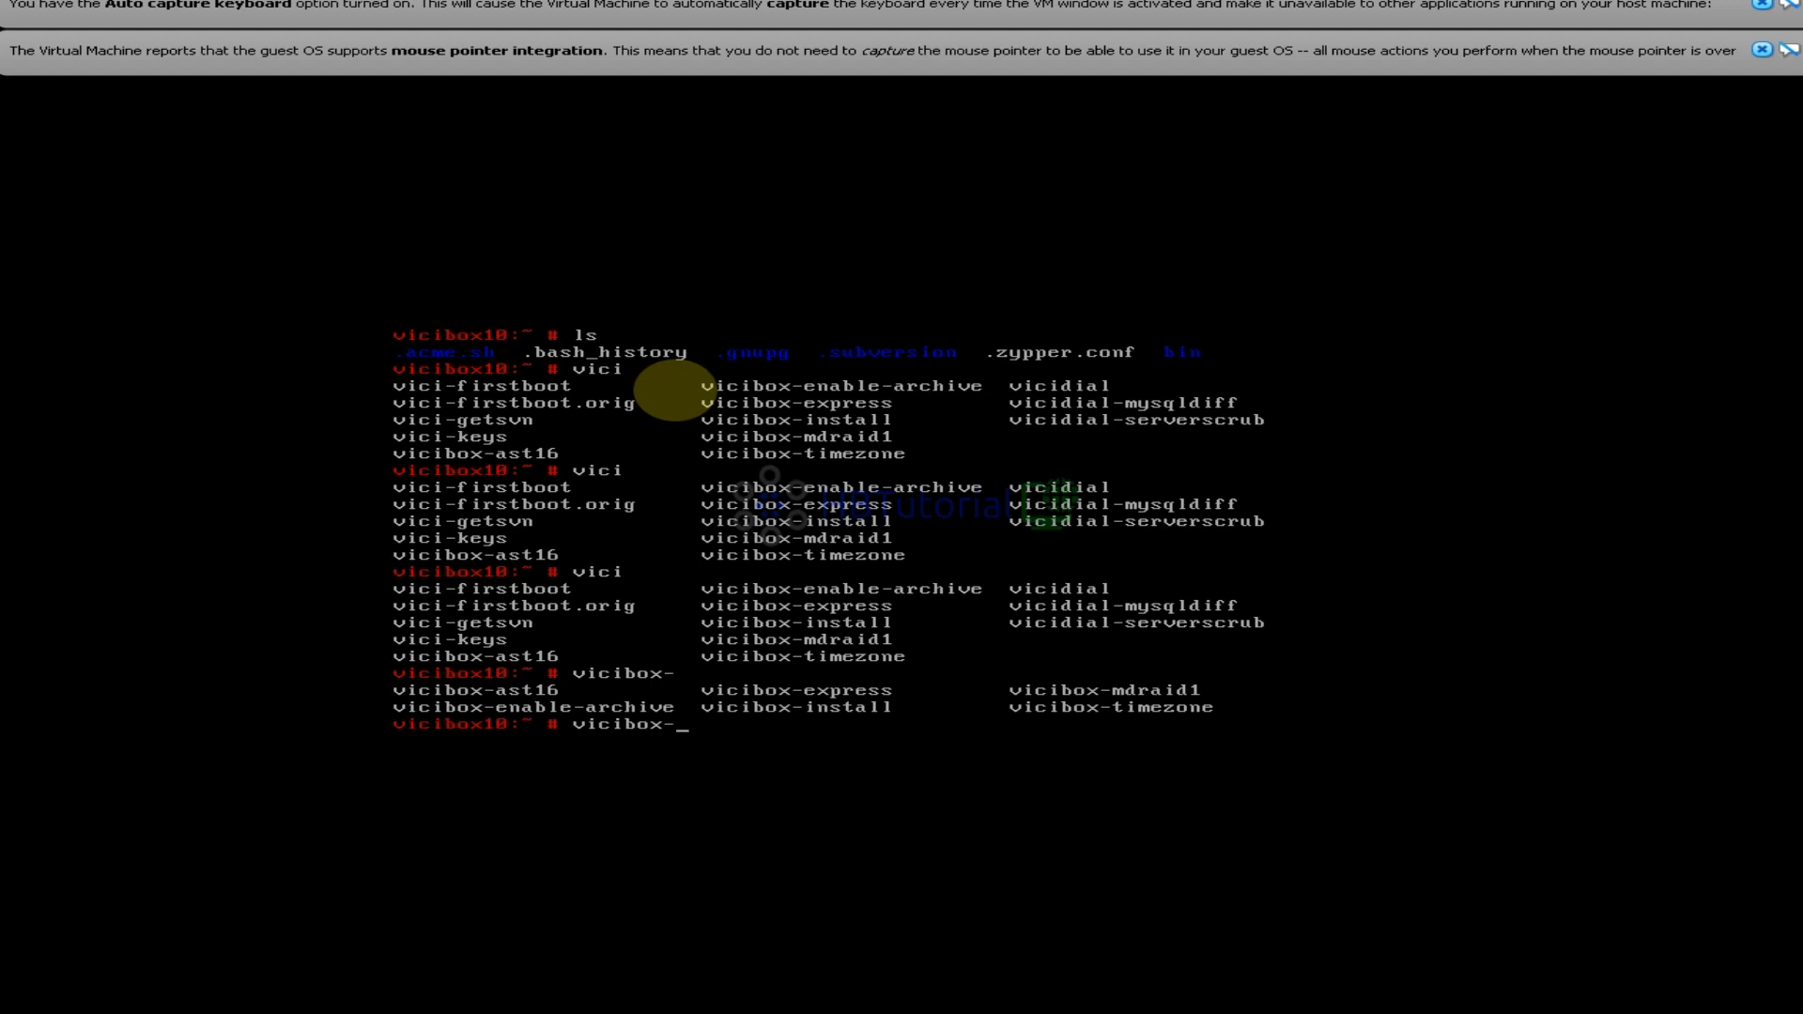
{"action": "type", "text": "ex"}
{"action": "key", "text": "Tab"}
Run vicibox-express, answer y to continue, and reboot once installation finishes
{"action": "key", "text": "Return"}
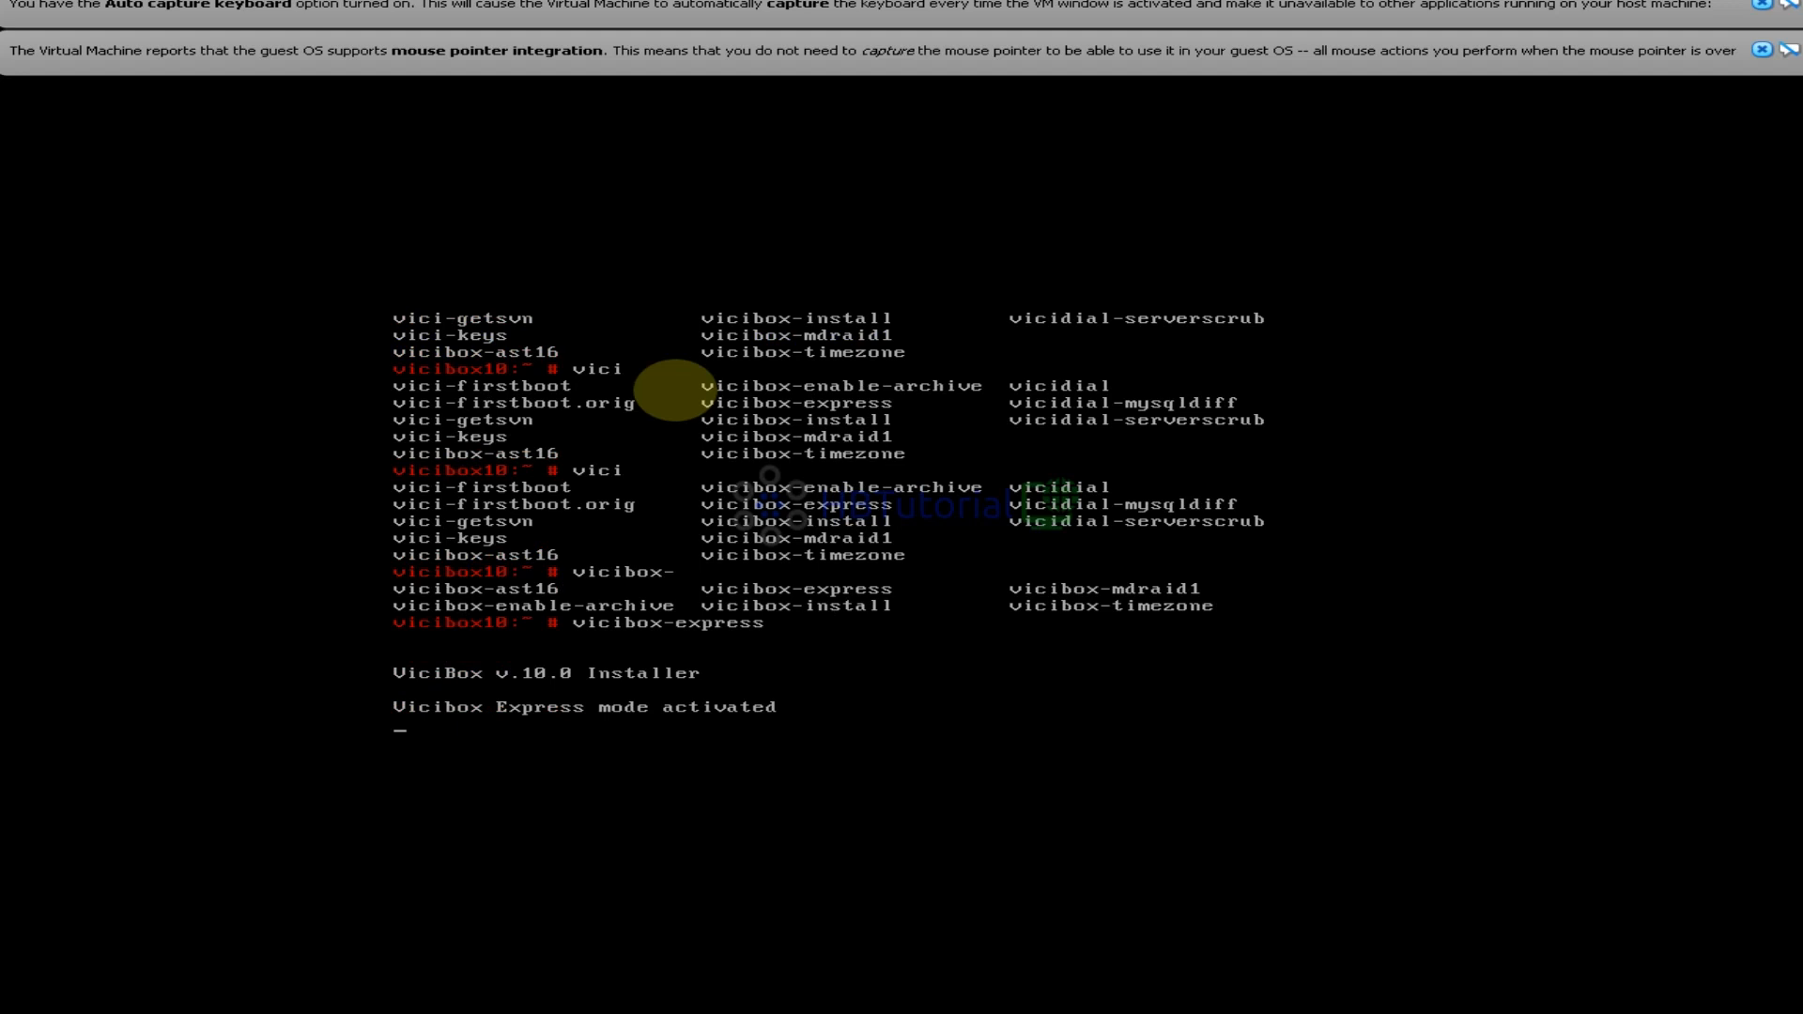
{"action": "type", "text": "y"}
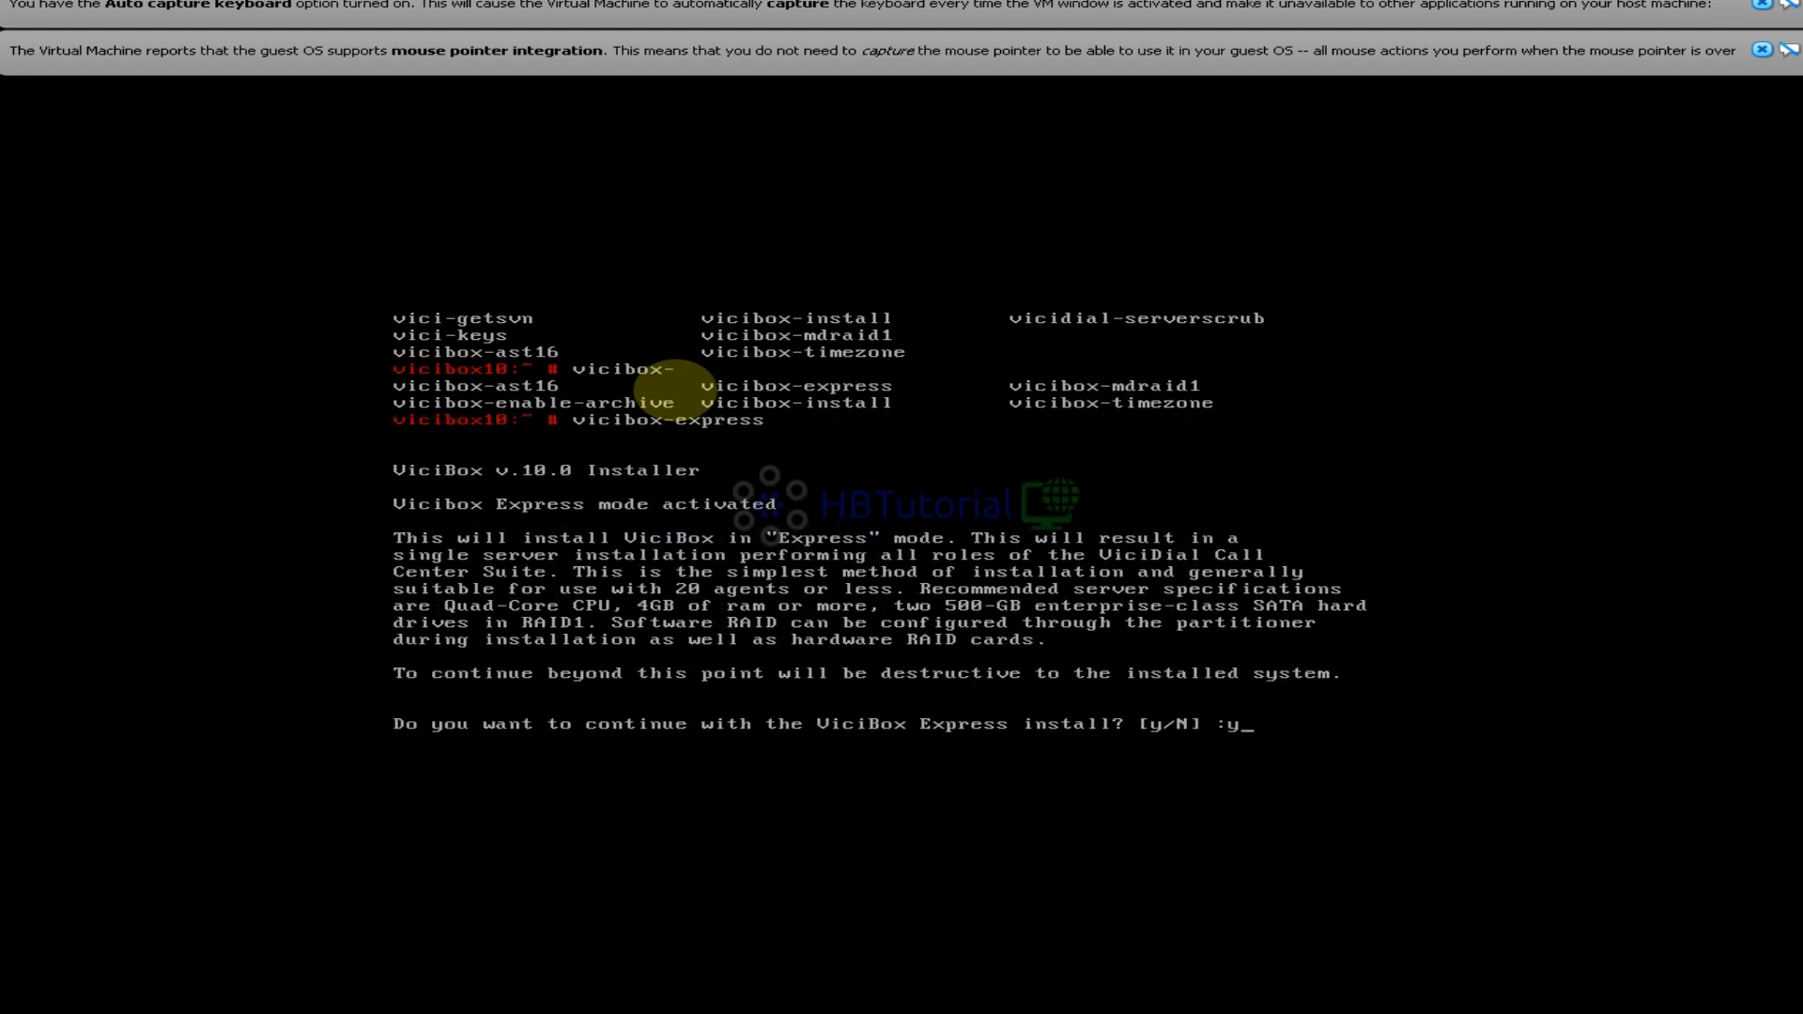
{"action": "key", "text": "Return"}
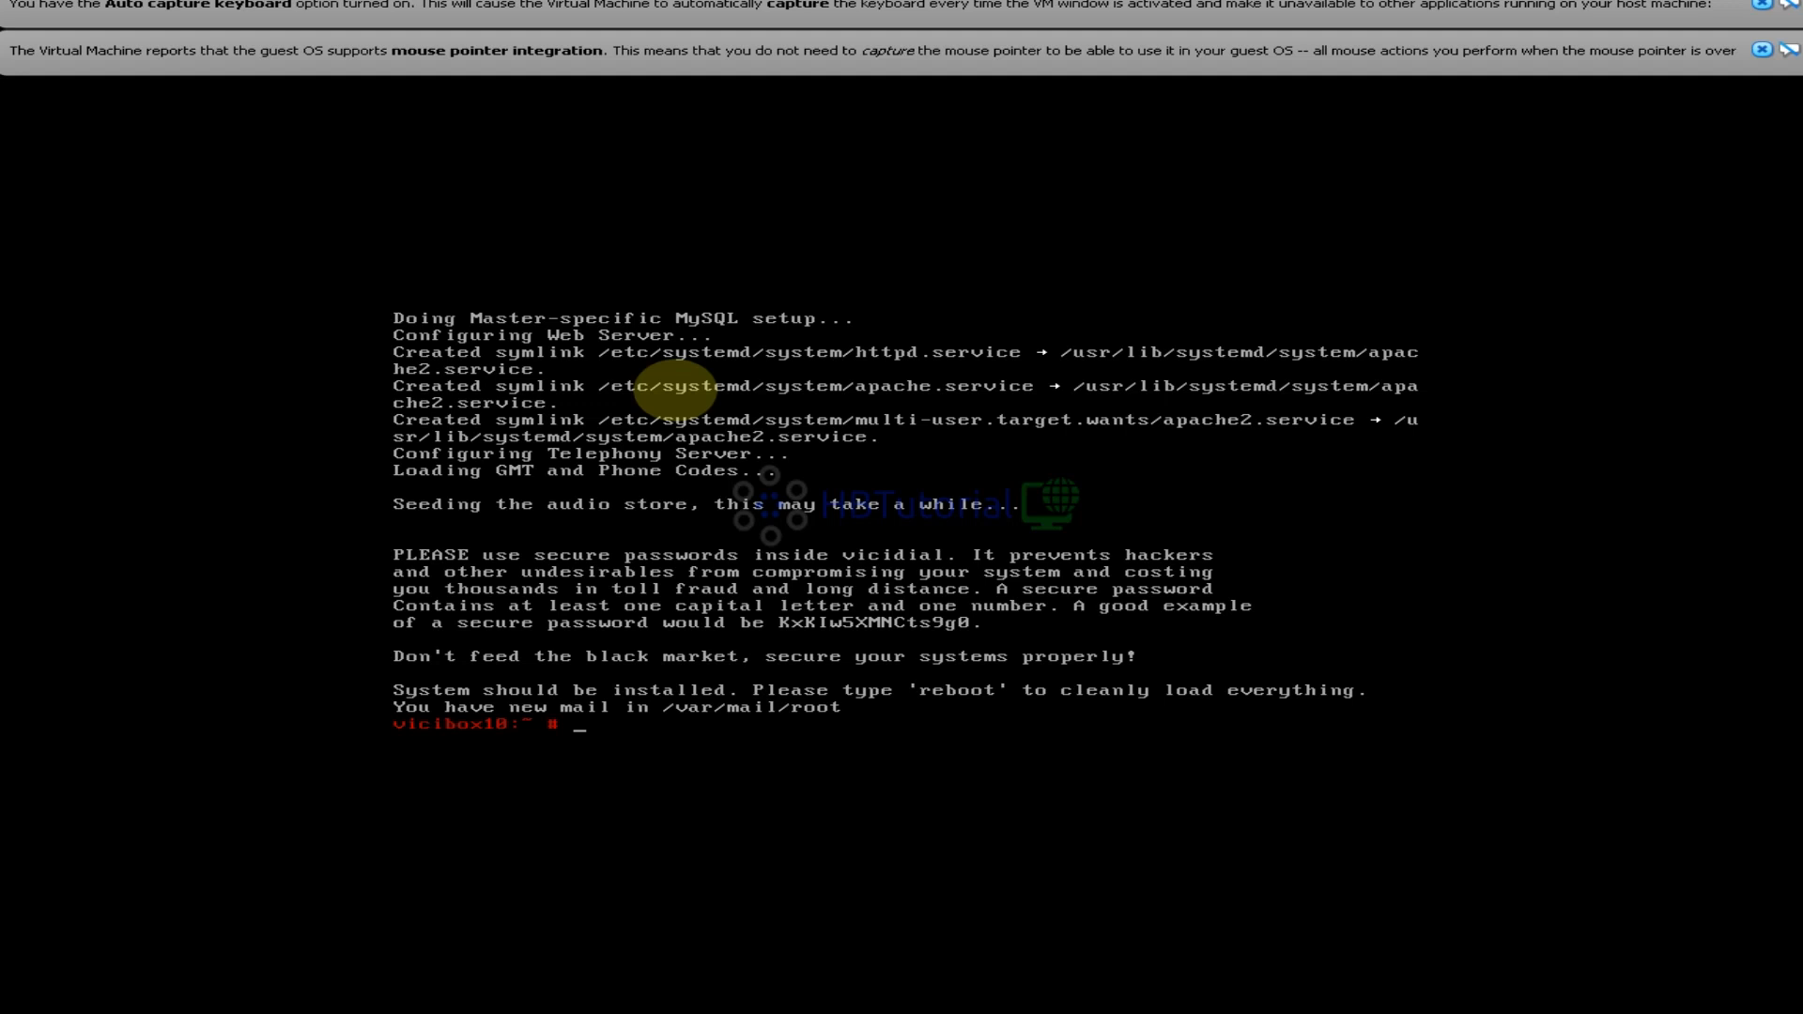
{"action": "type", "text": "reboot"}
{"action": "key", "text": "Return"}
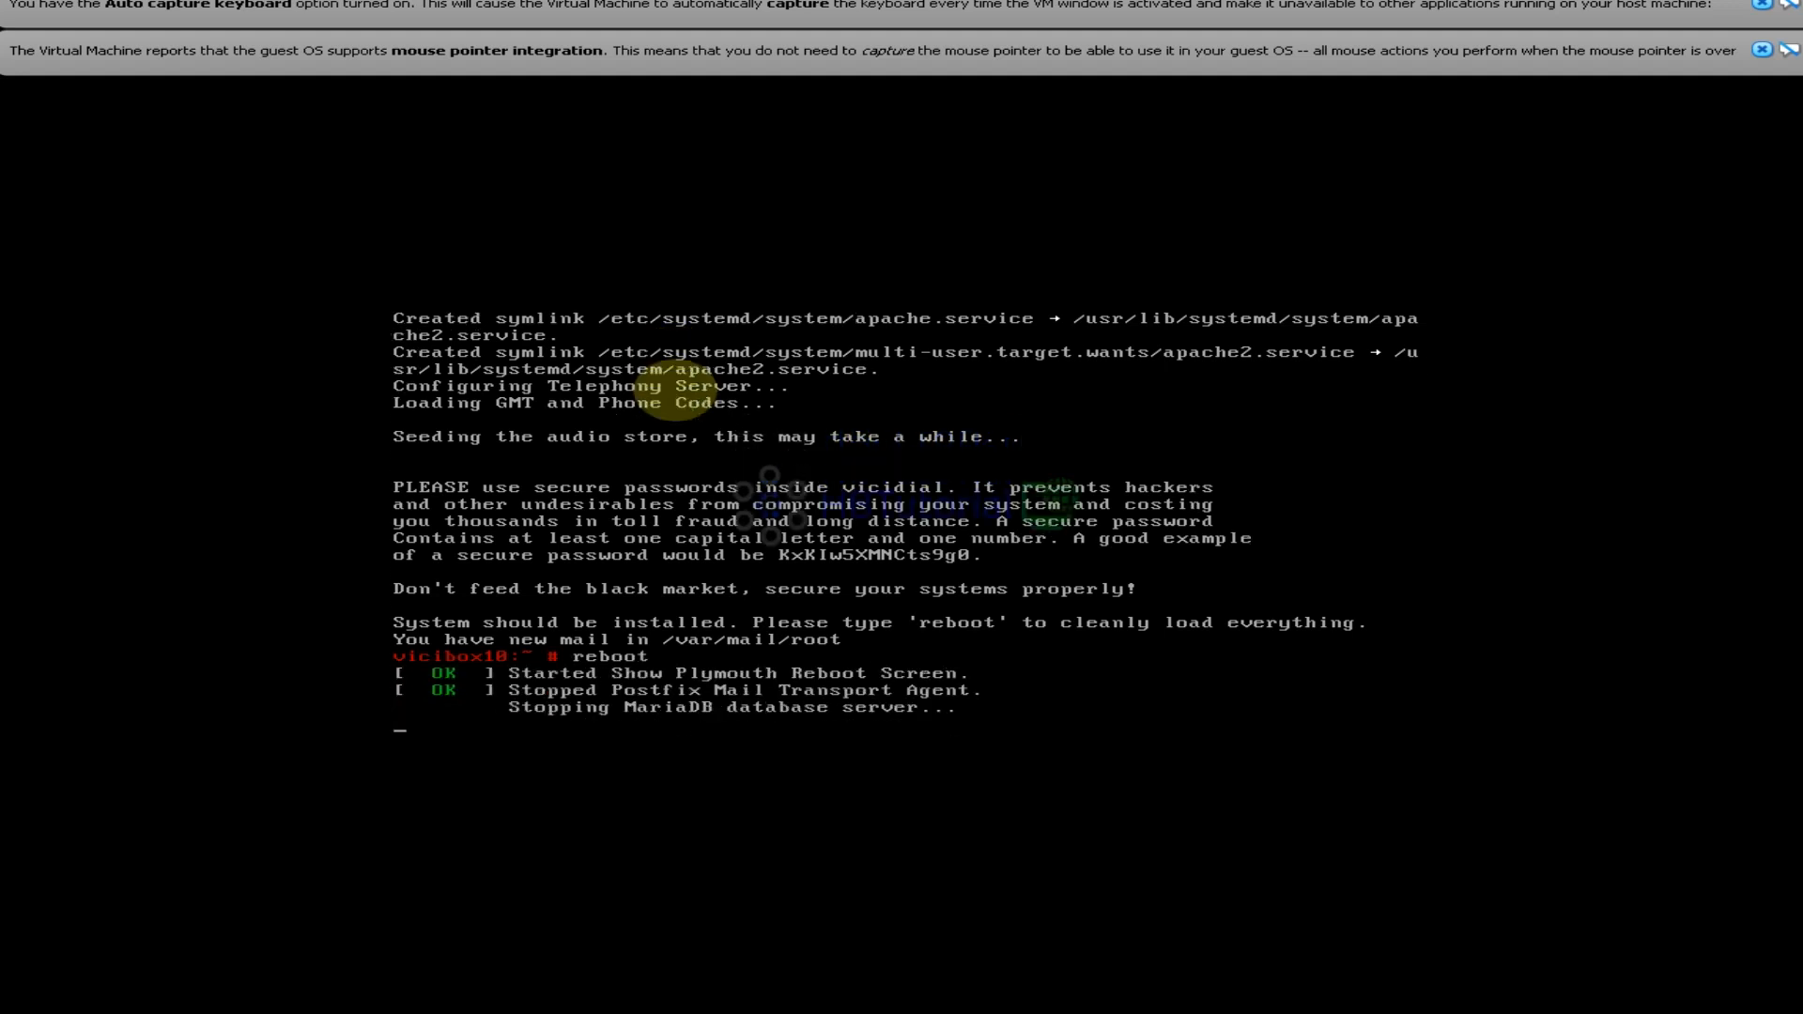
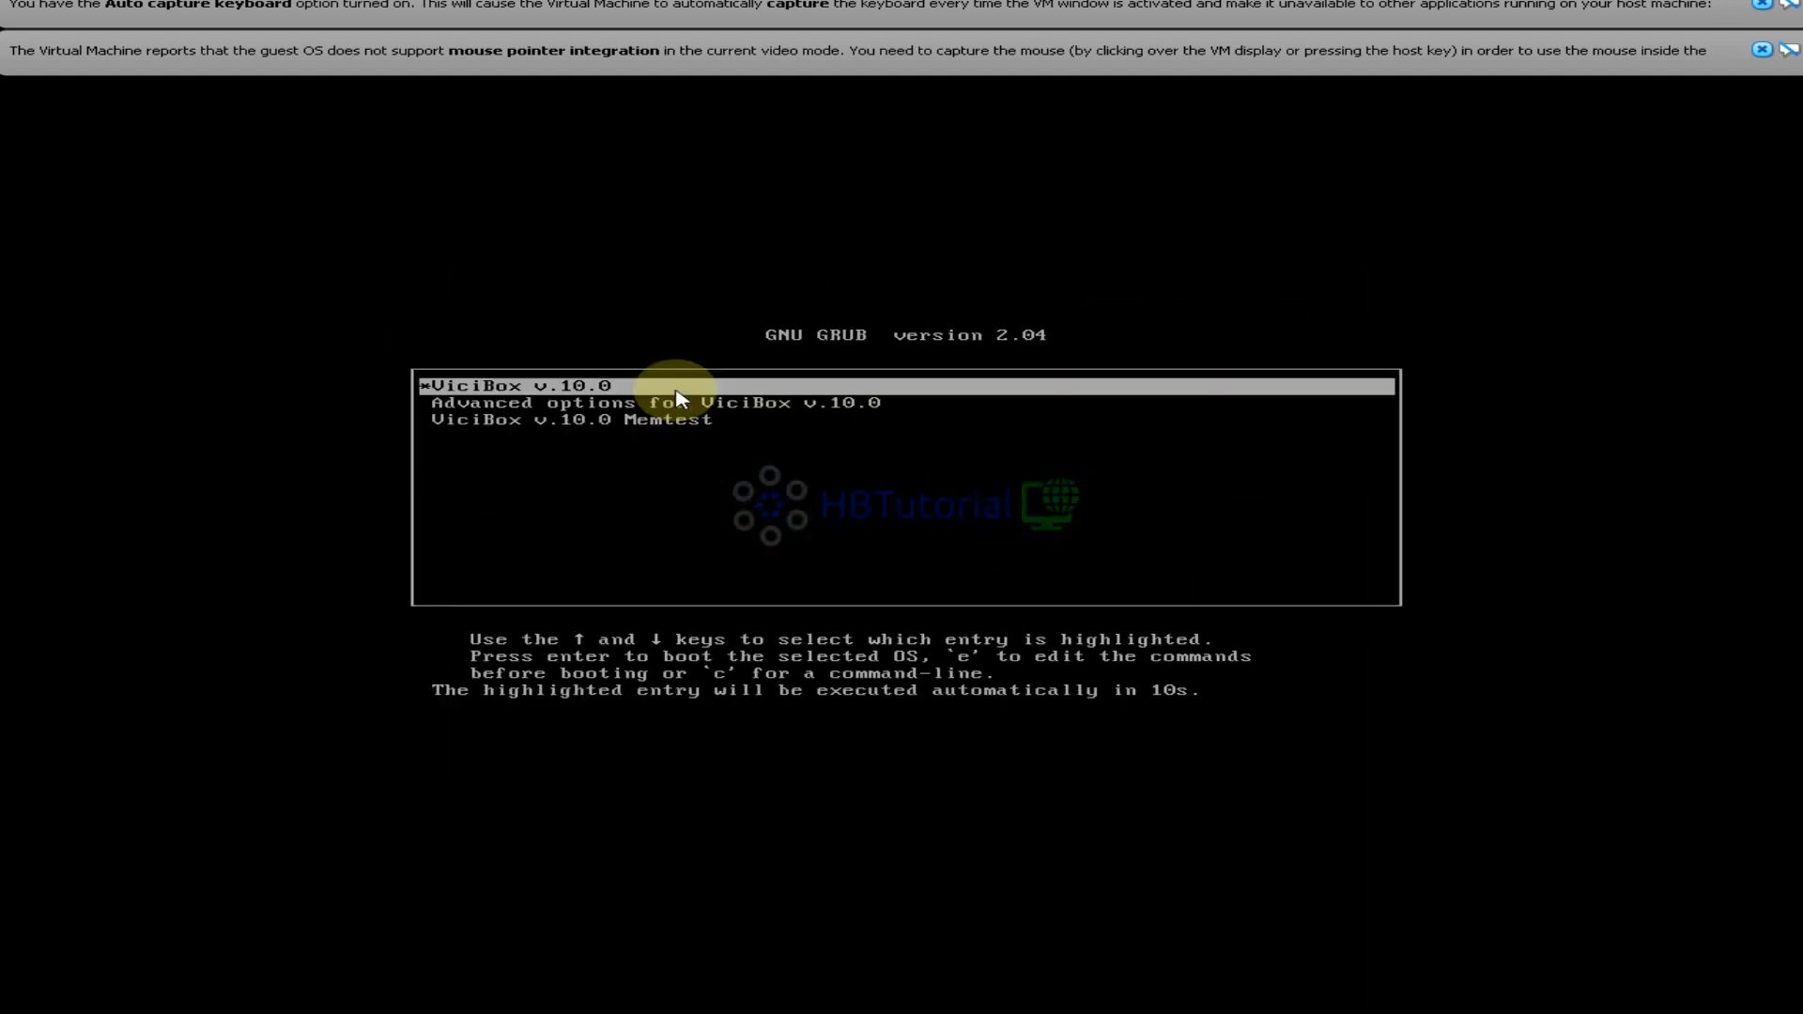
Boot the ViciBox v.10.0 GRUB entry and log in to the console as root with the root password
{"action": "key", "text": "Return"}
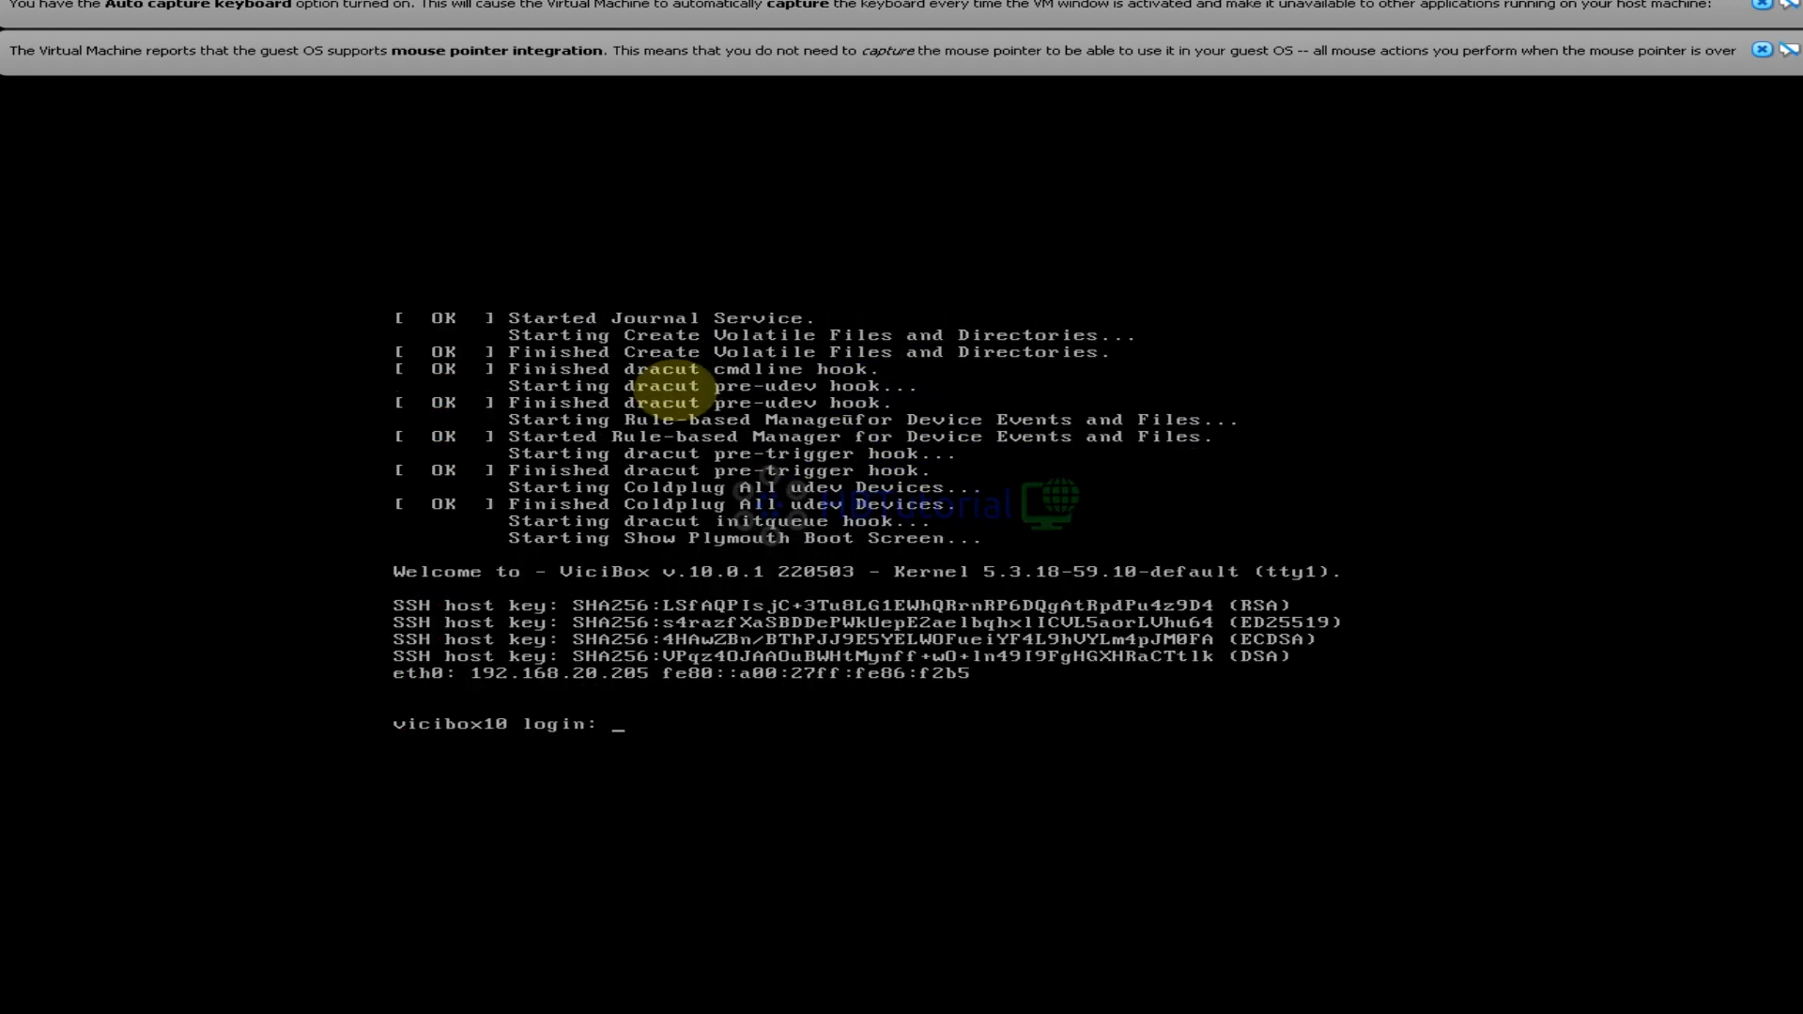
{"action": "type", "text": "root"}
{"action": "key", "text": "Return"}
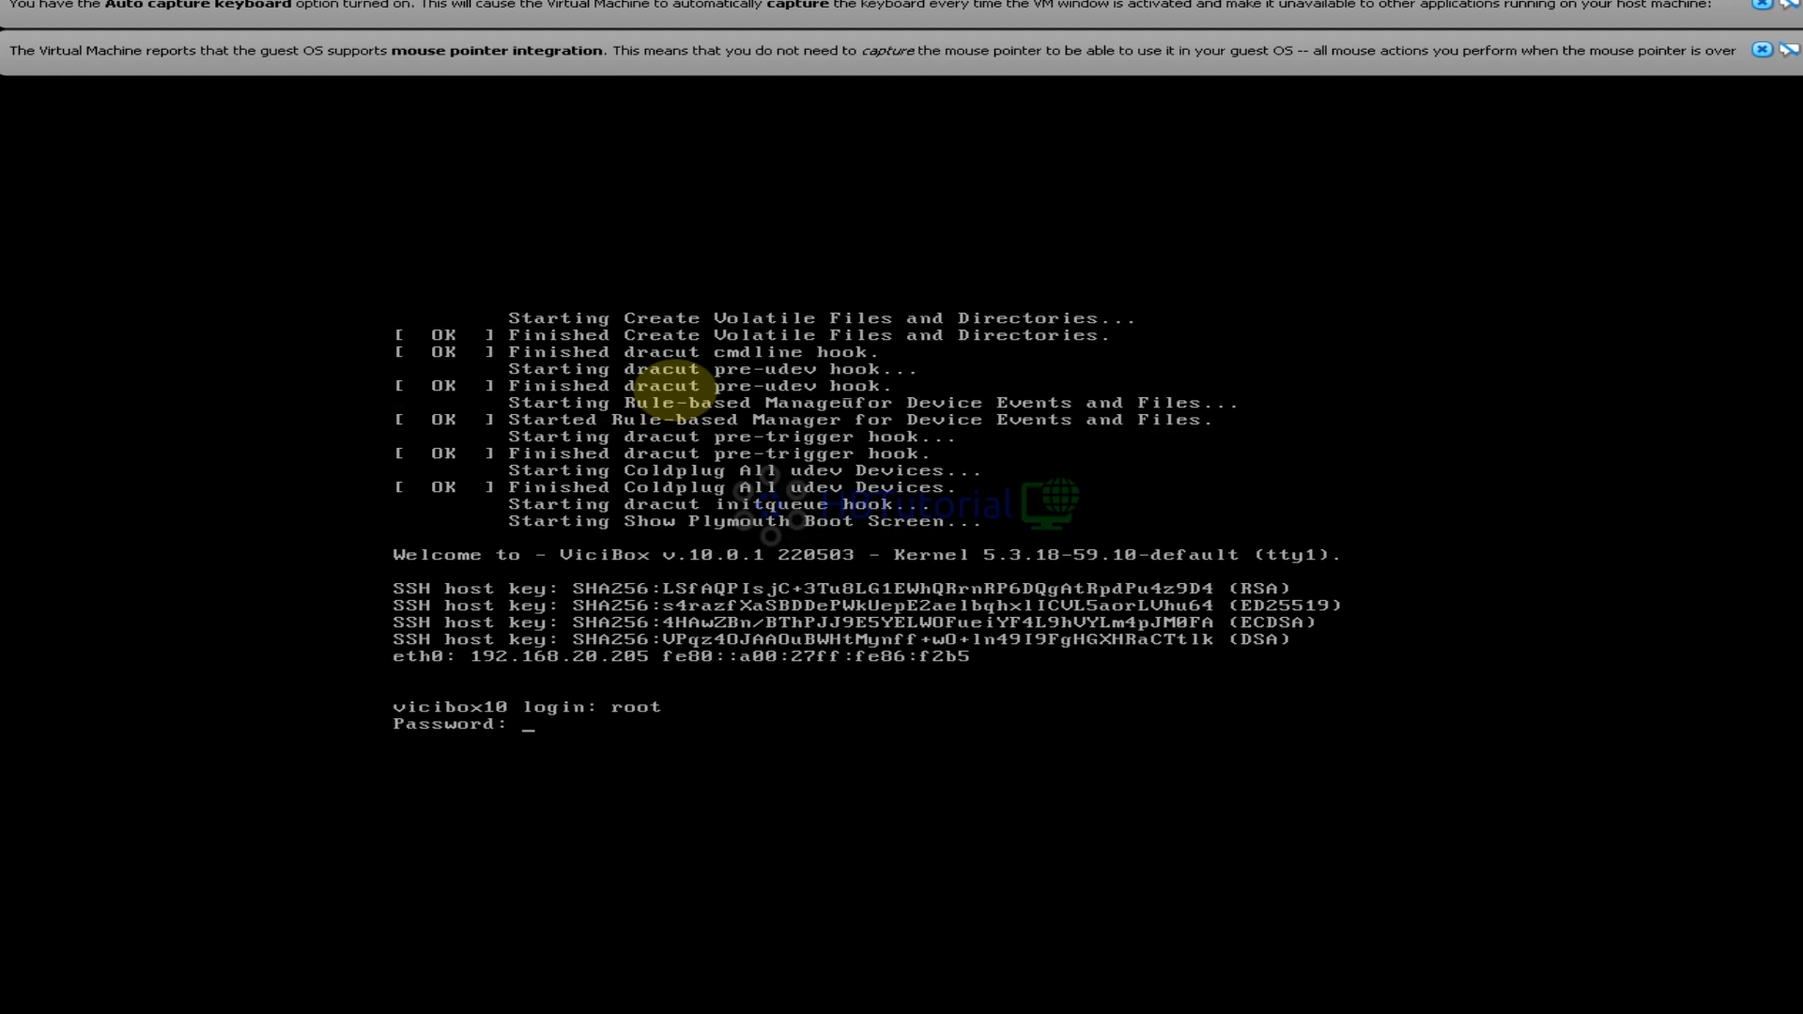
{"action": "key", "text": "Return"}
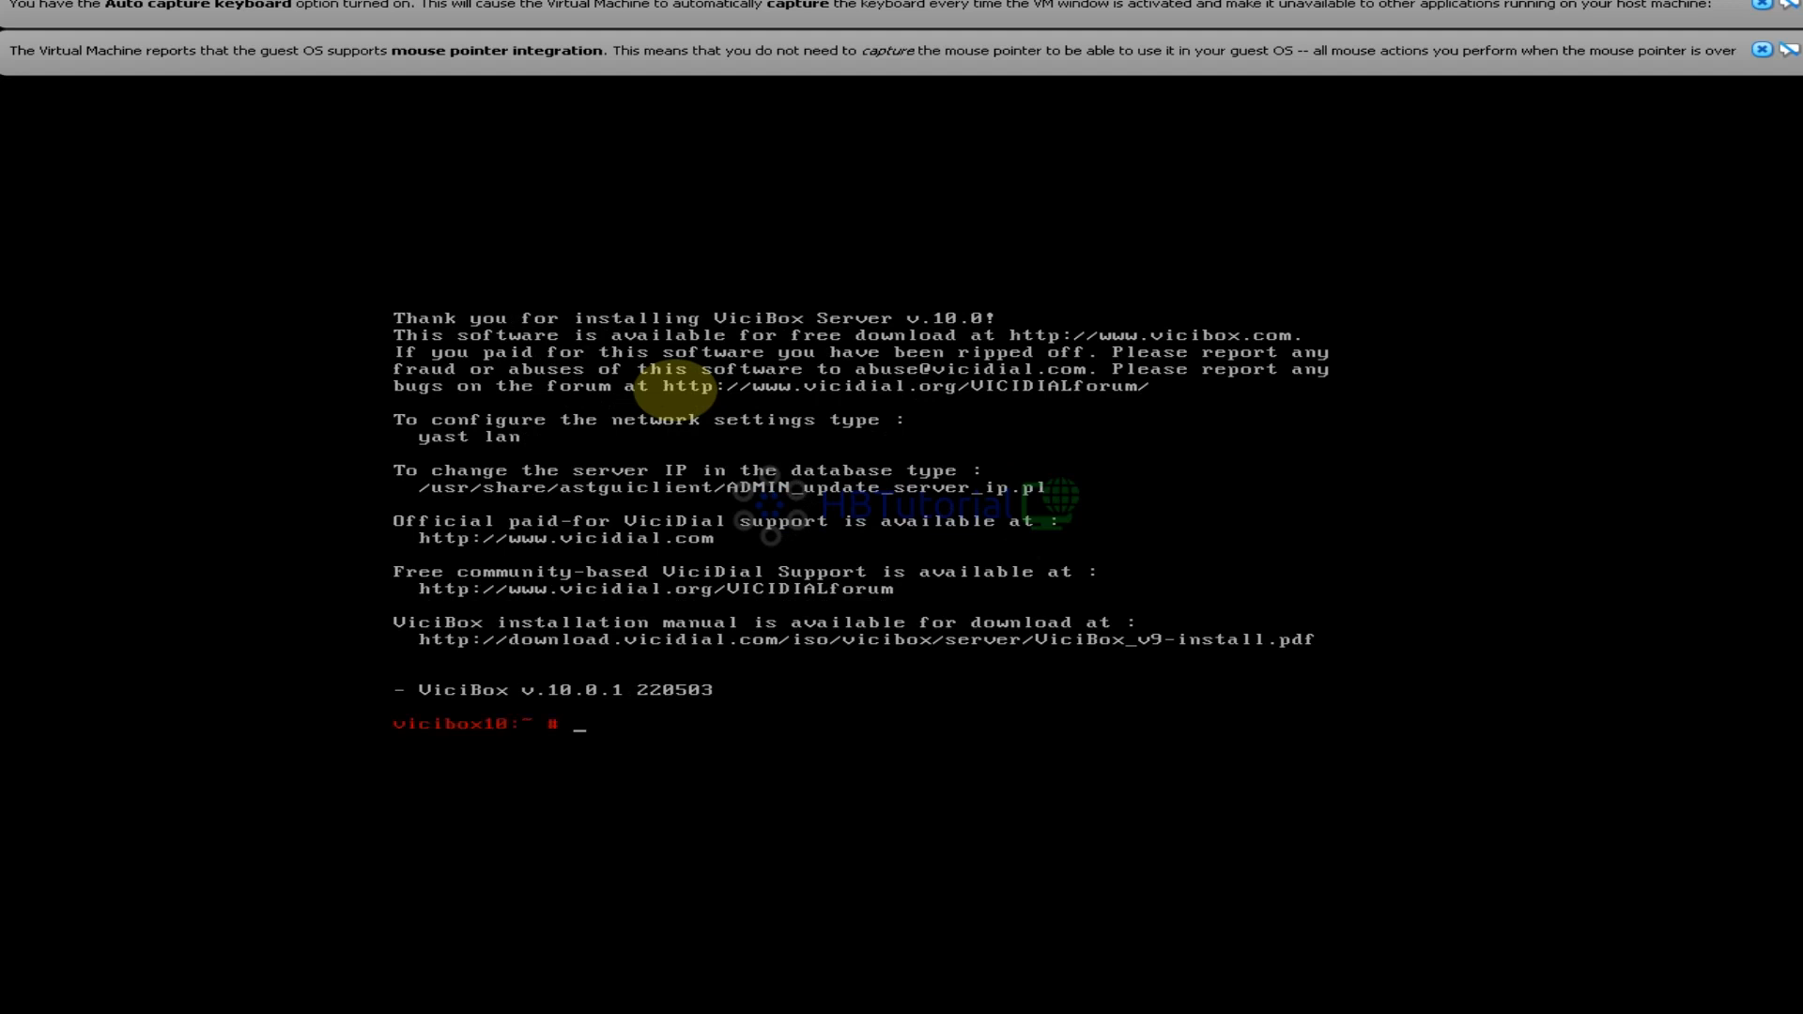
{"action": "type", "text": "reboot"}
{"action": "key", "text": "Up"}
{"action": "key", "text": "Down"}
{"action": "key", "text": "Down"}
Run vicibox-ast16 and answer y to change the server over to Asterisk 16
{"action": "type", "text": "vici"}
{"action": "key", "text": "Tab"}
{"action": "key", "text": "Tab"}
{"action": "key", "text": "Tab"}
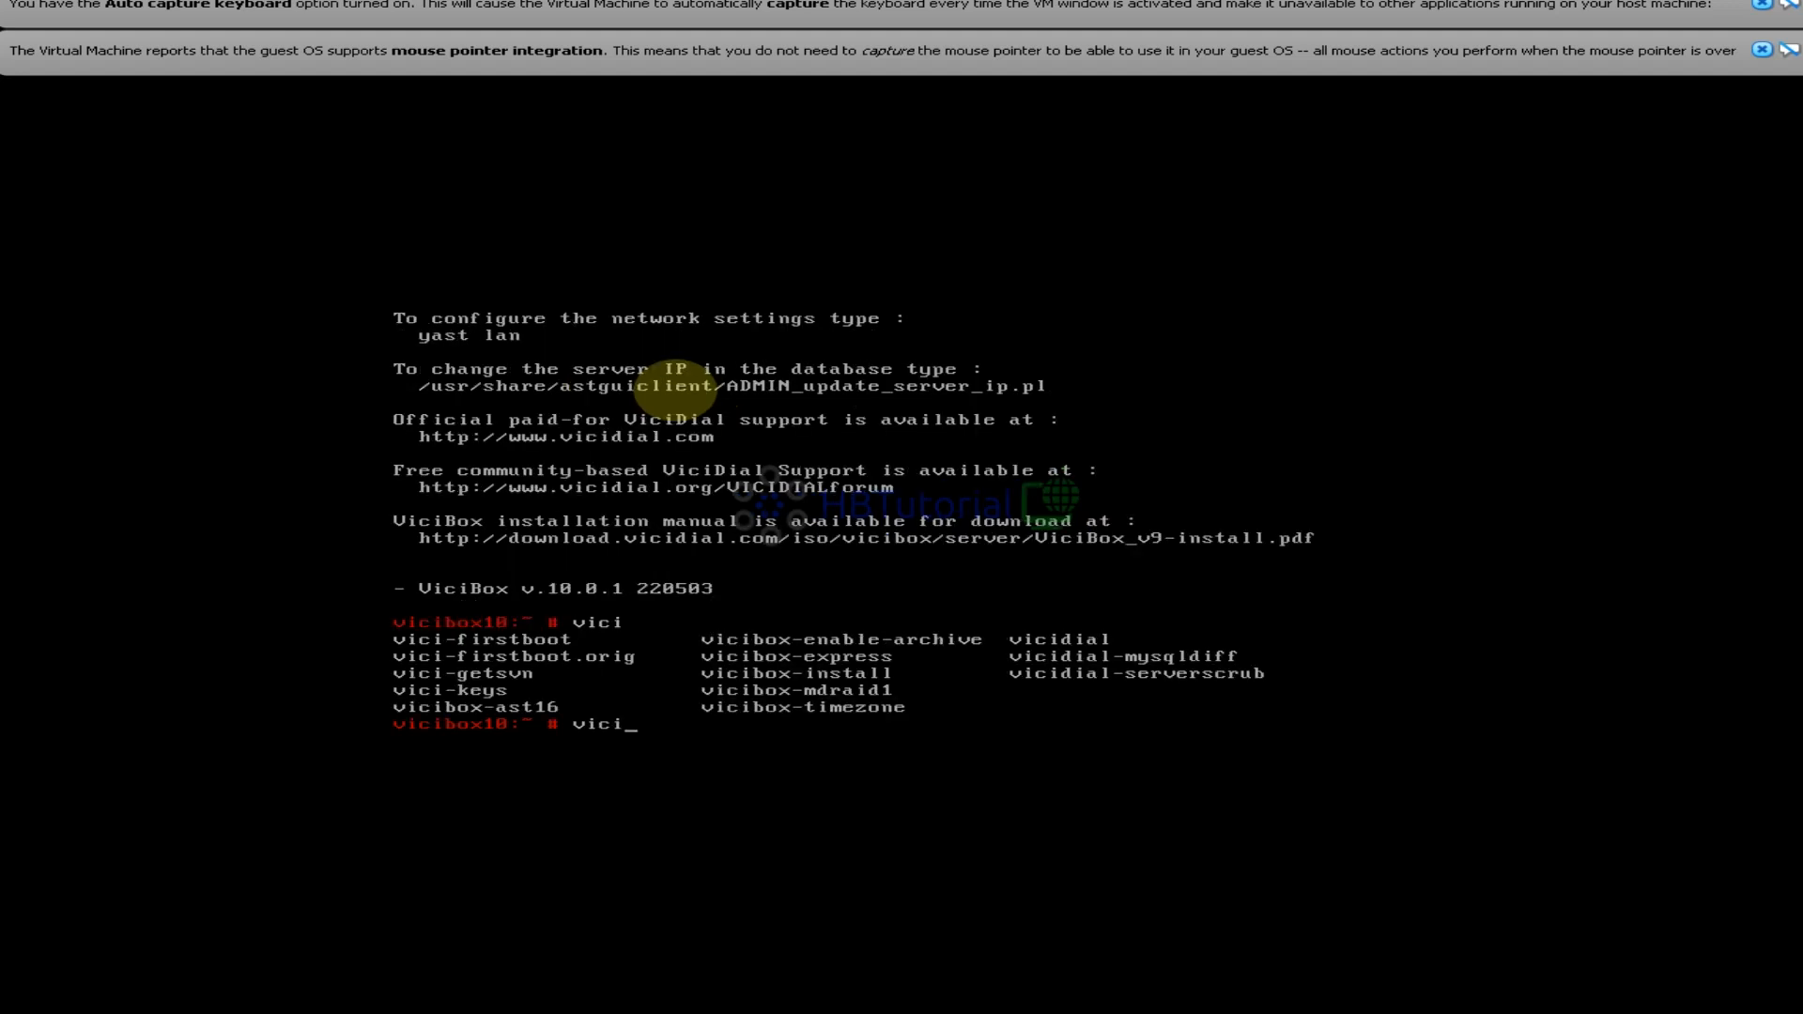
{"action": "type", "text": "v"}
{"action": "key", "text": "BackSpace"}
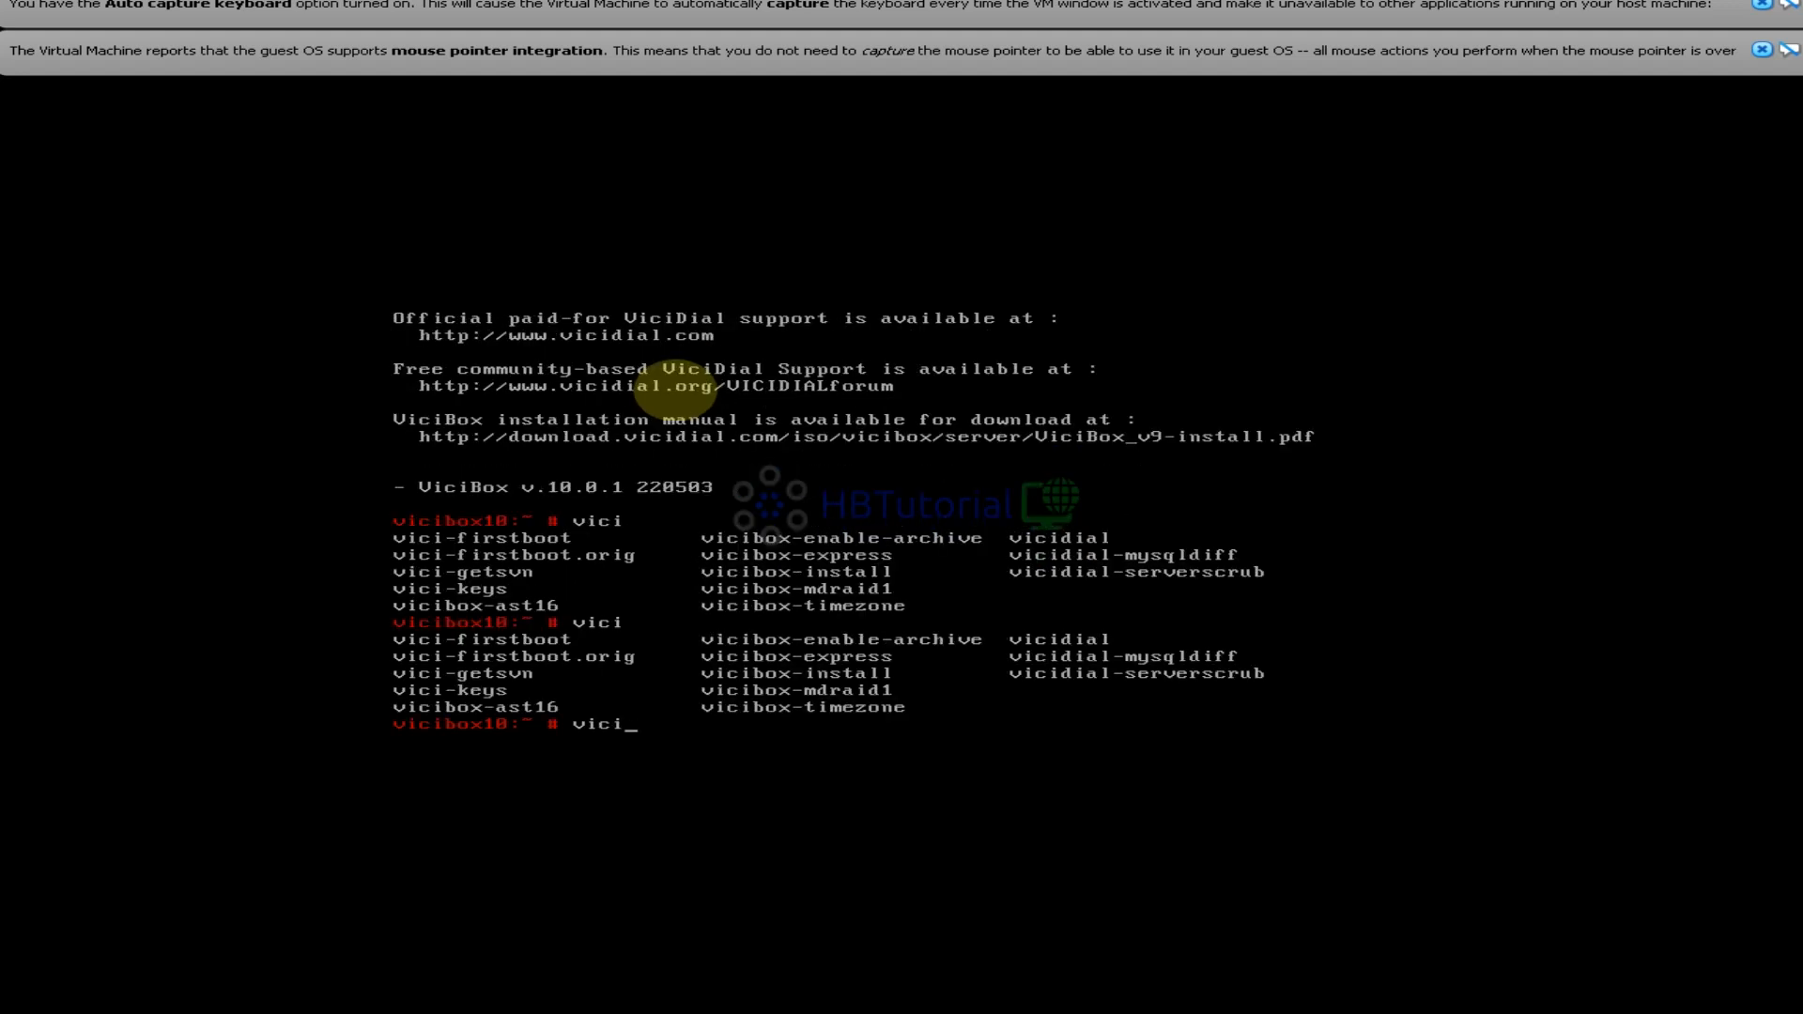
{"action": "type", "text": "box"}
{"action": "key", "text": "Tab"}
{"action": "key", "text": "Tab"}
{"action": "type", "text": "as"}
{"action": "key", "text": "Tab"}
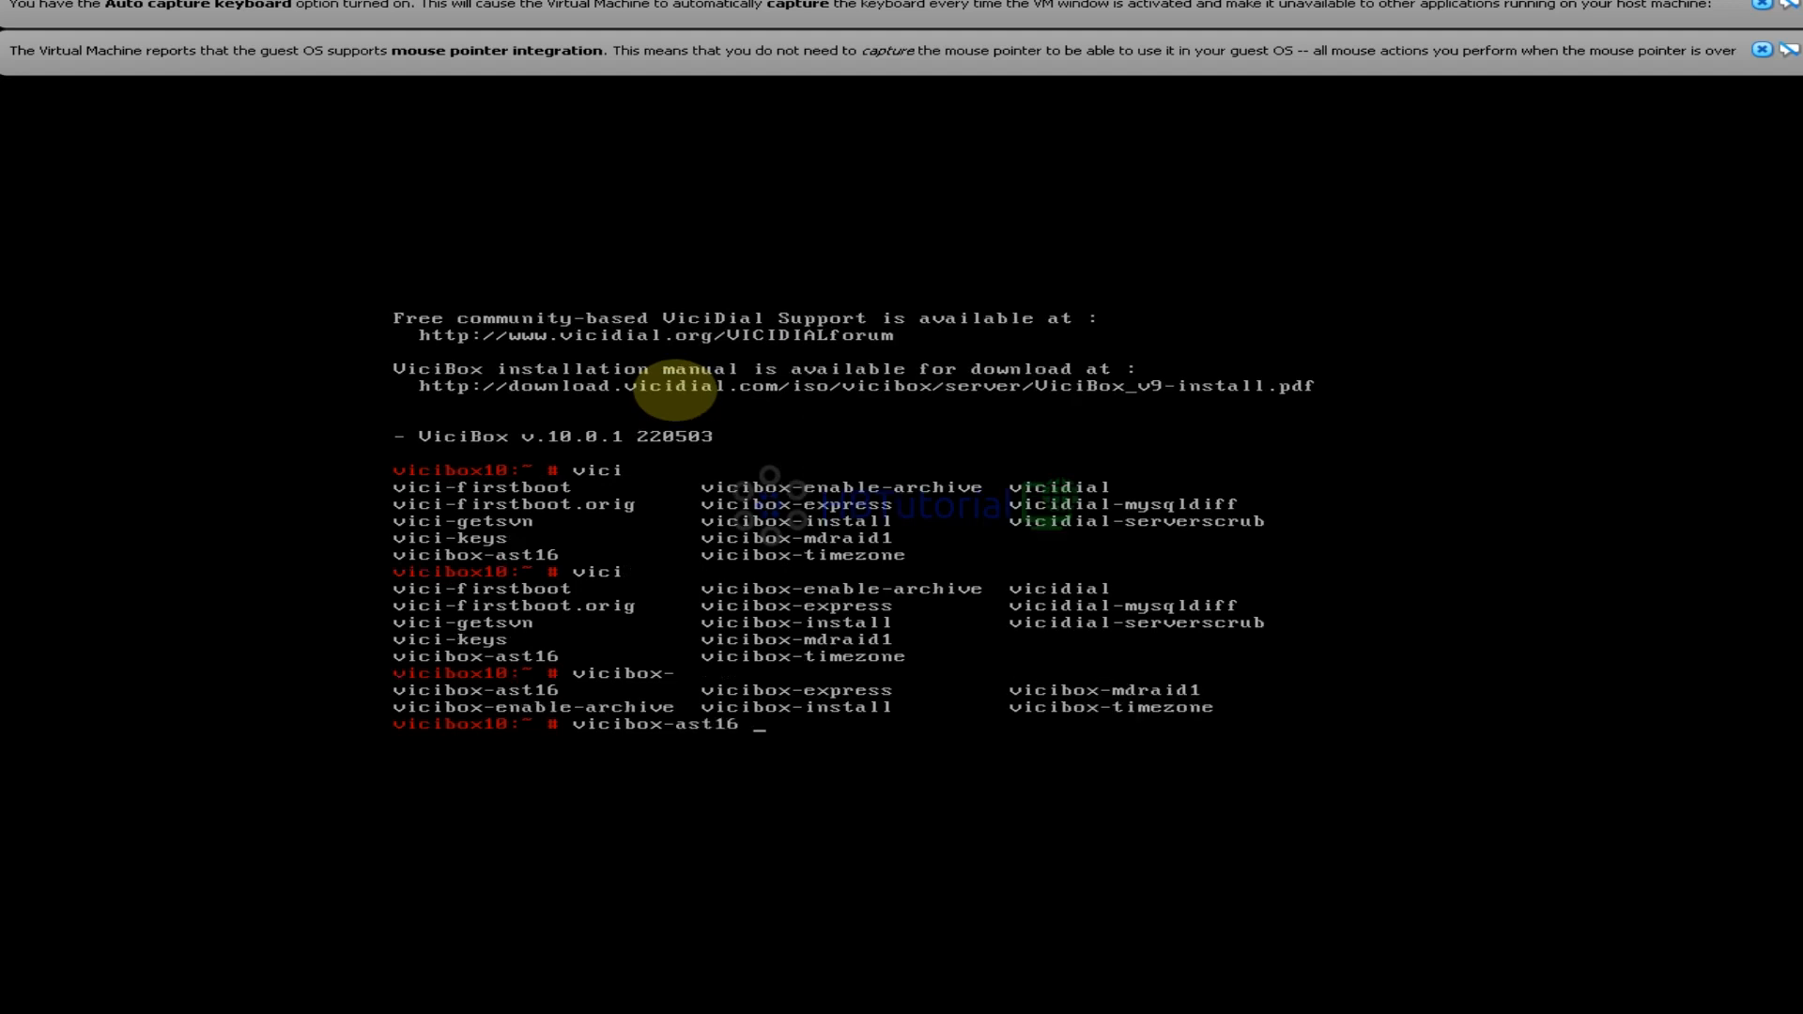
{"action": "key", "text": "Return"}
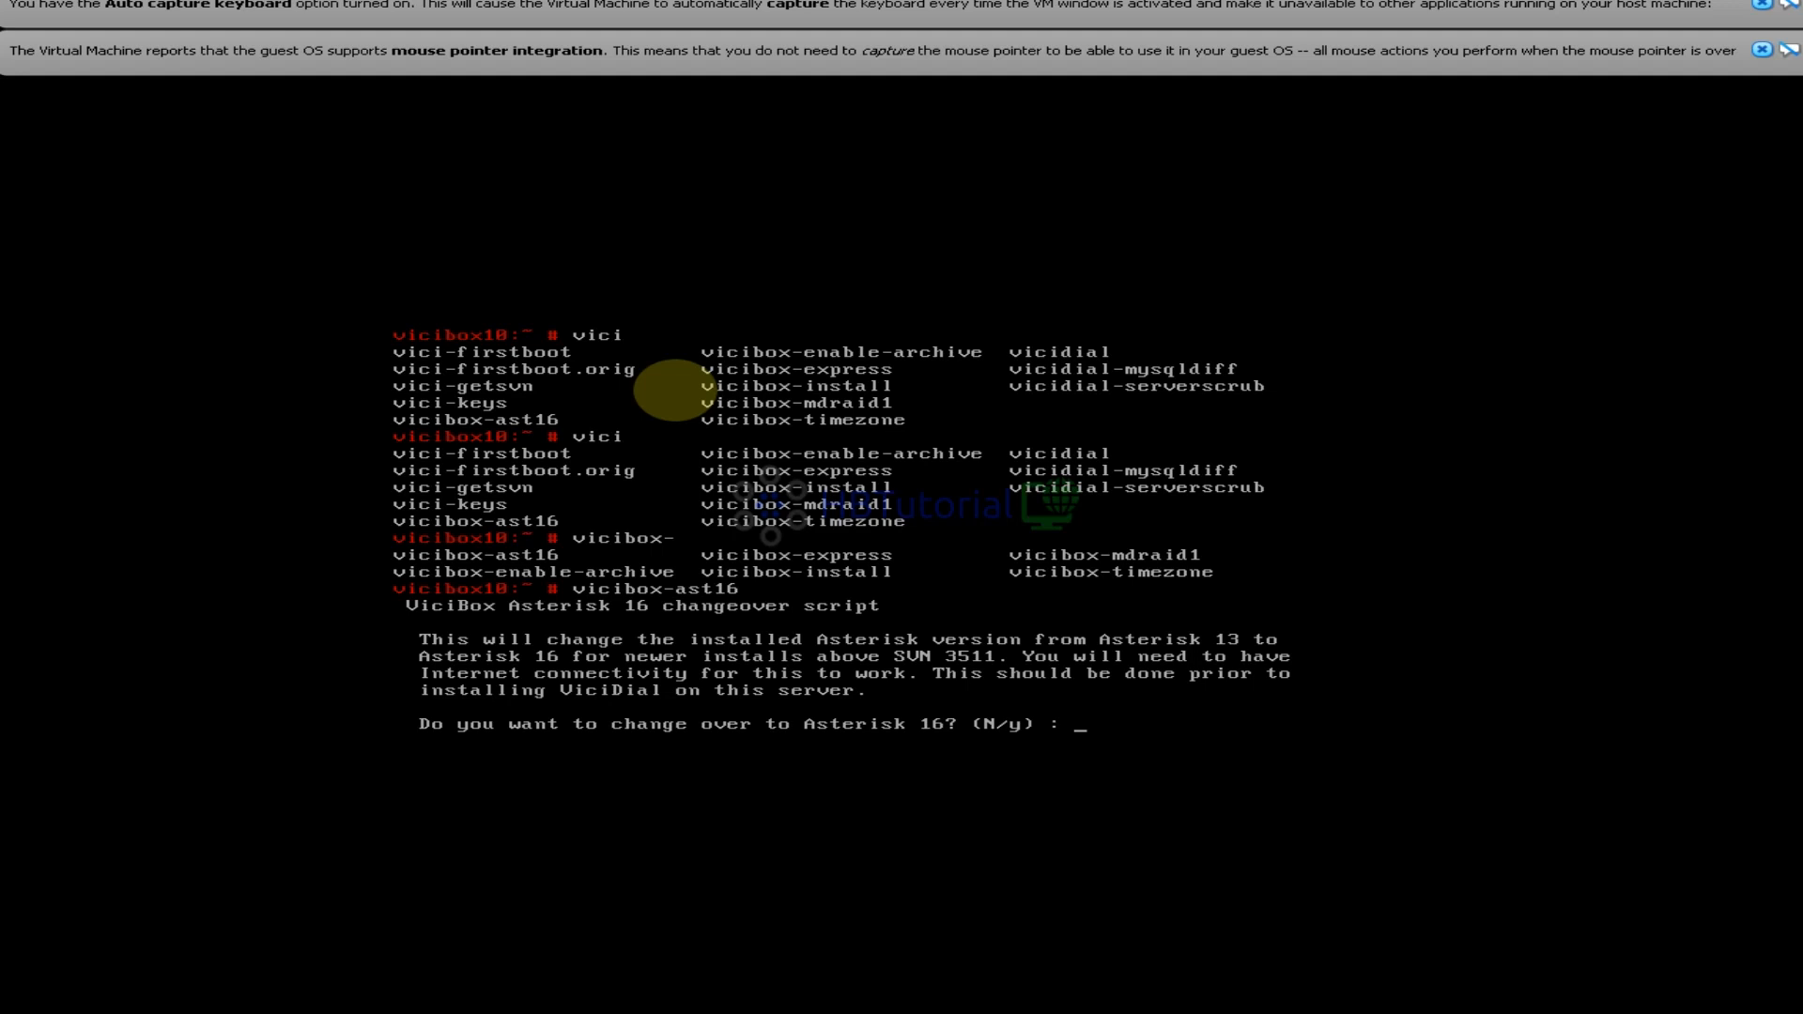
{"action": "type", "text": "y"}
{"action": "key", "text": "Return"}
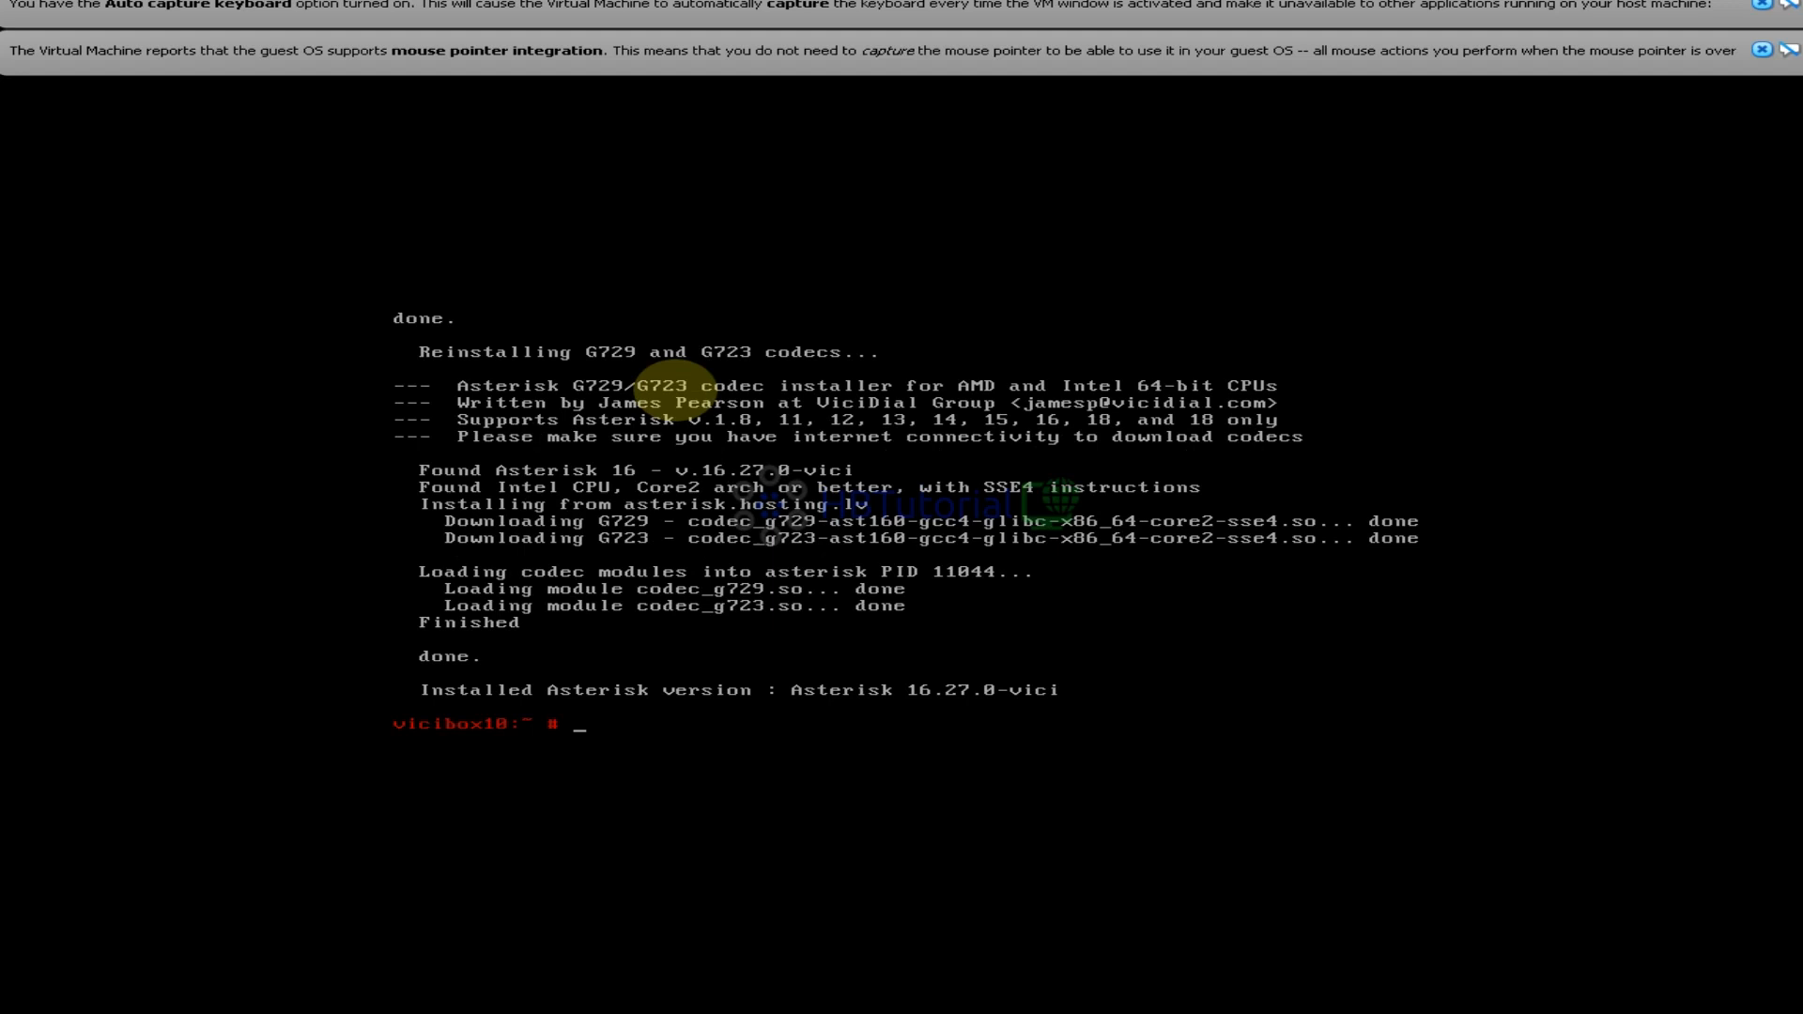
Run perl ./install.pl in /usr/src/astguiclient/trunk/, keeping default paths, server IP and database settings
{"action": "type", "text": "cd /usr/src/astguiclient/trunk/"}
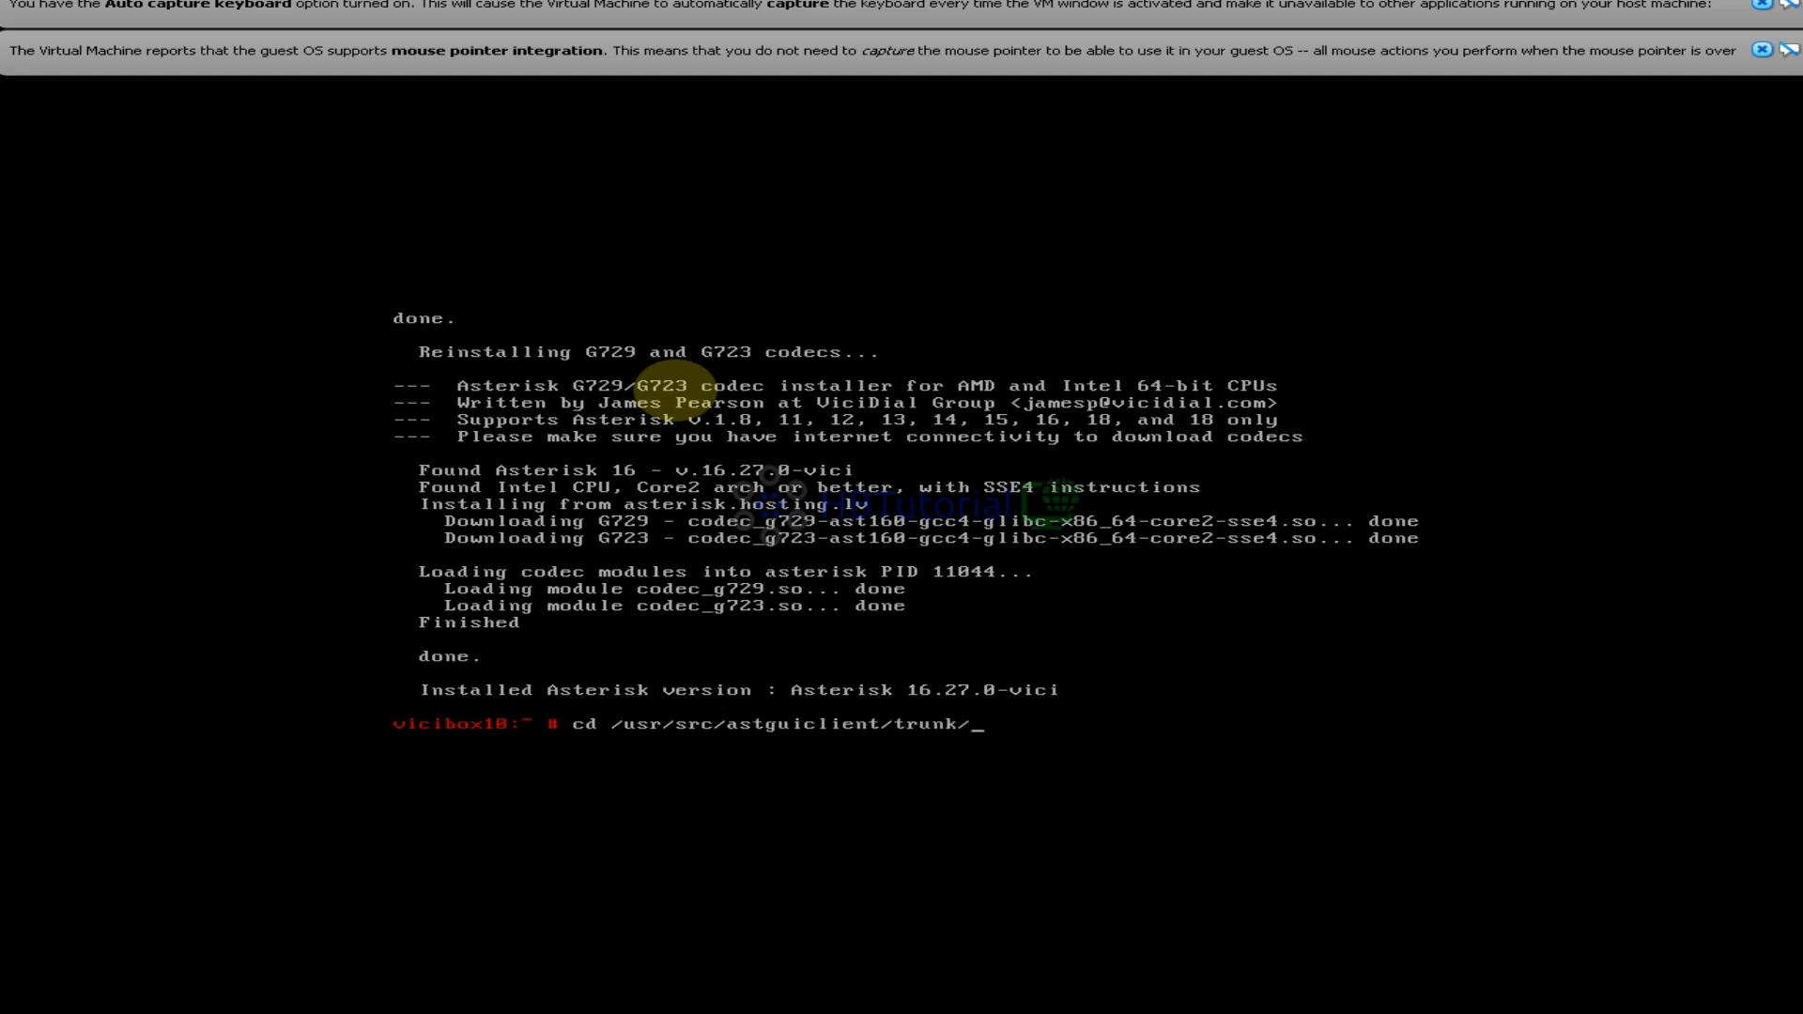
{"action": "key", "text": "Return"}
{"action": "type", "text": "perl"}
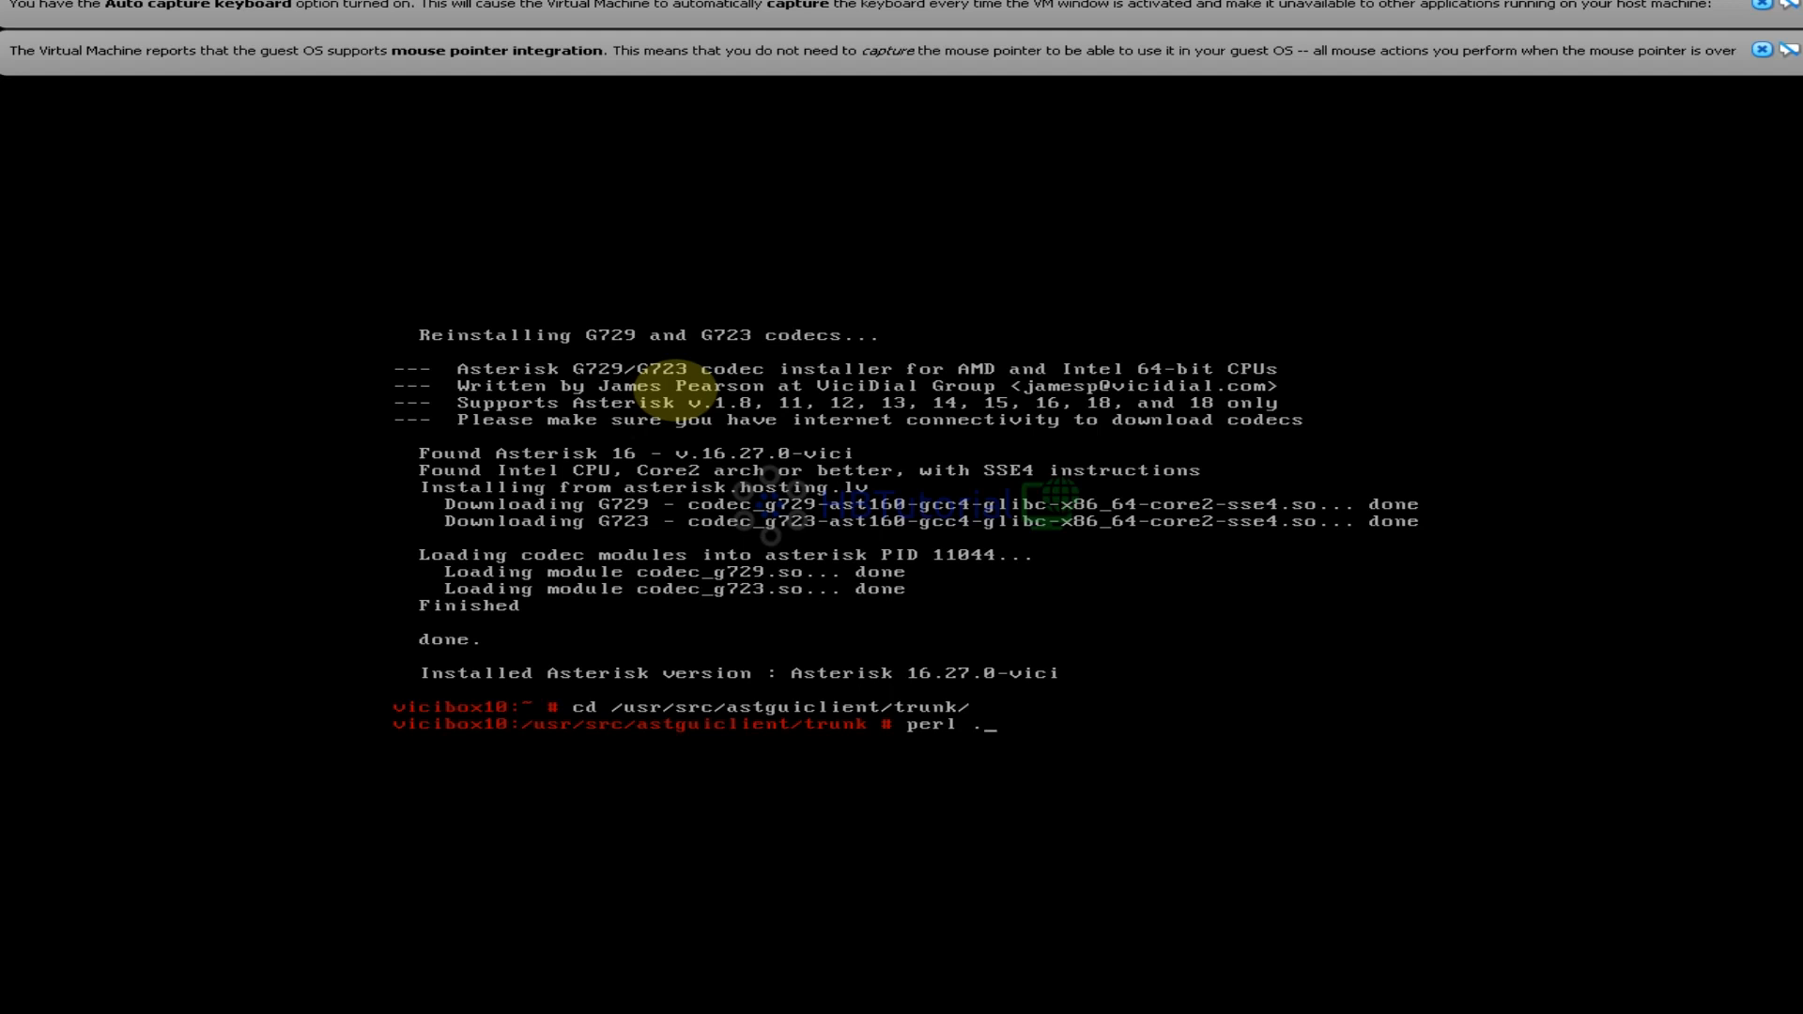
{"action": "type", "text": " ./install.pl"}
{"action": "key", "text": "Return"}
{"action": "key", "text": "Return"}
{"action": "key", "text": "Return"}
{"action": "key", "text": "Return"}
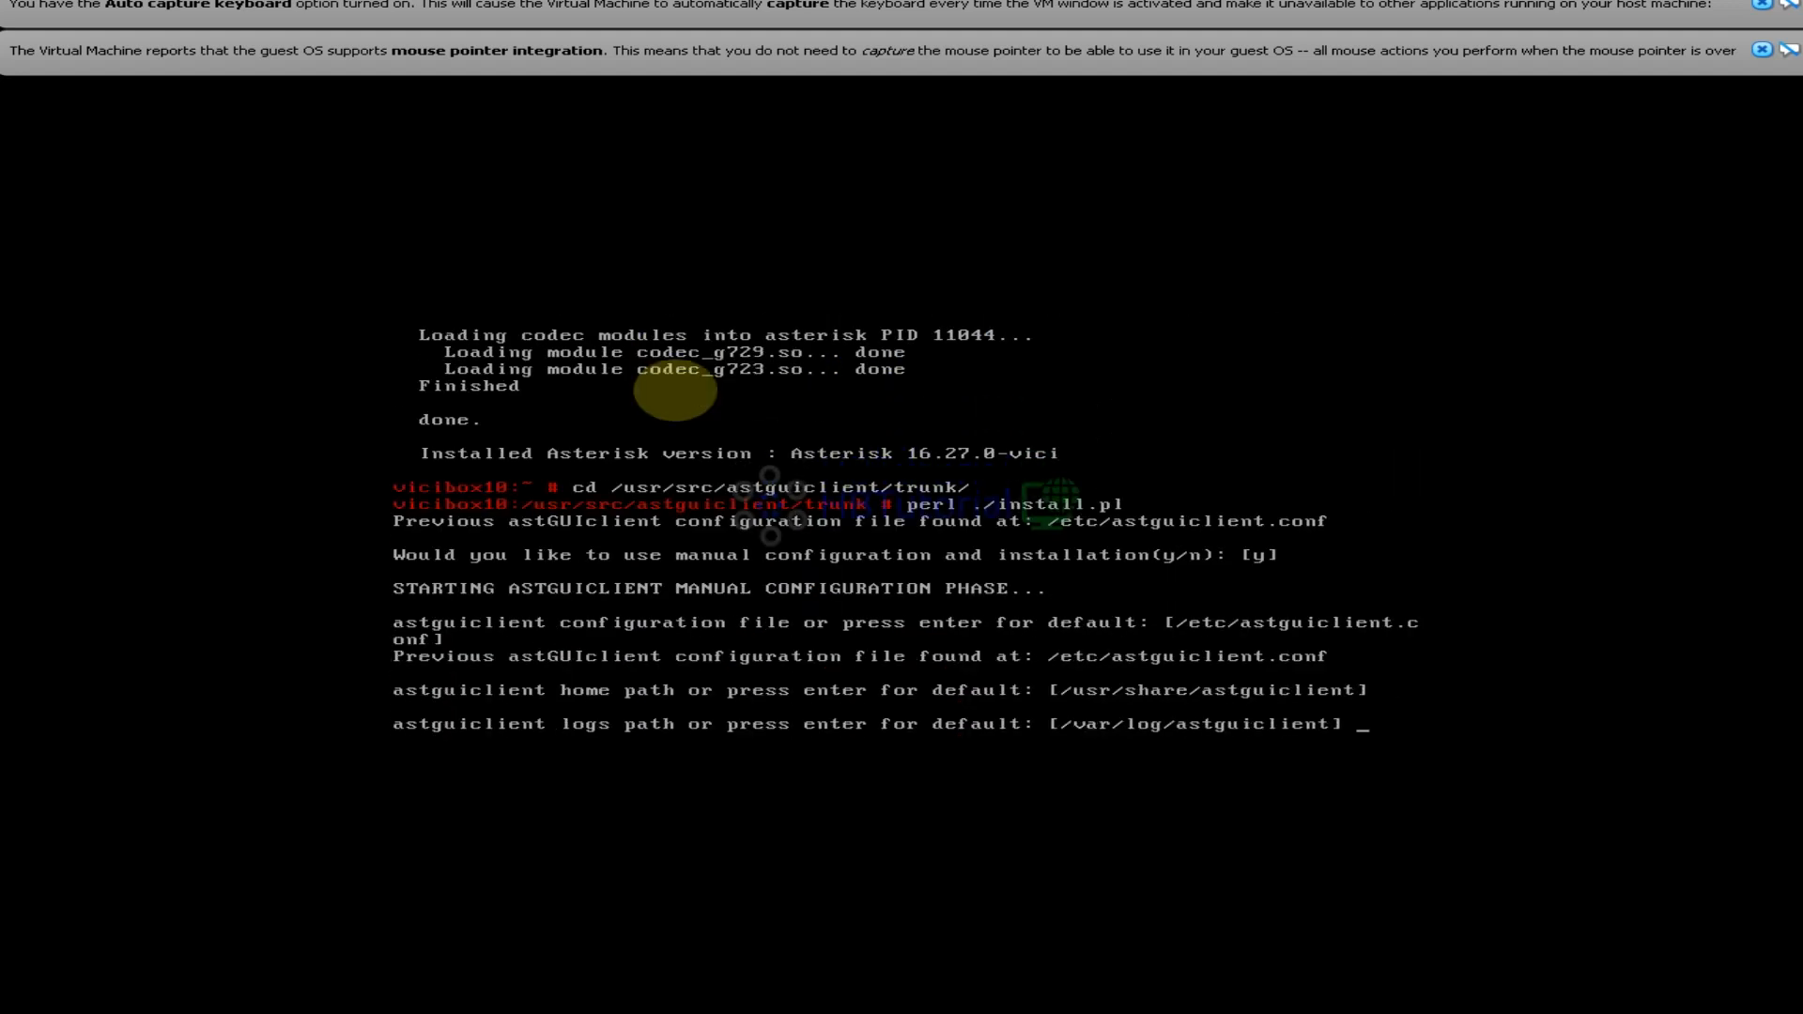
{"action": "key", "text": "Return"}
{"action": "key", "text": "Return"}
{"action": "key", "text": "Return"}
{"action": "key", "text": "Return"}
{"action": "key", "text": "Return"}
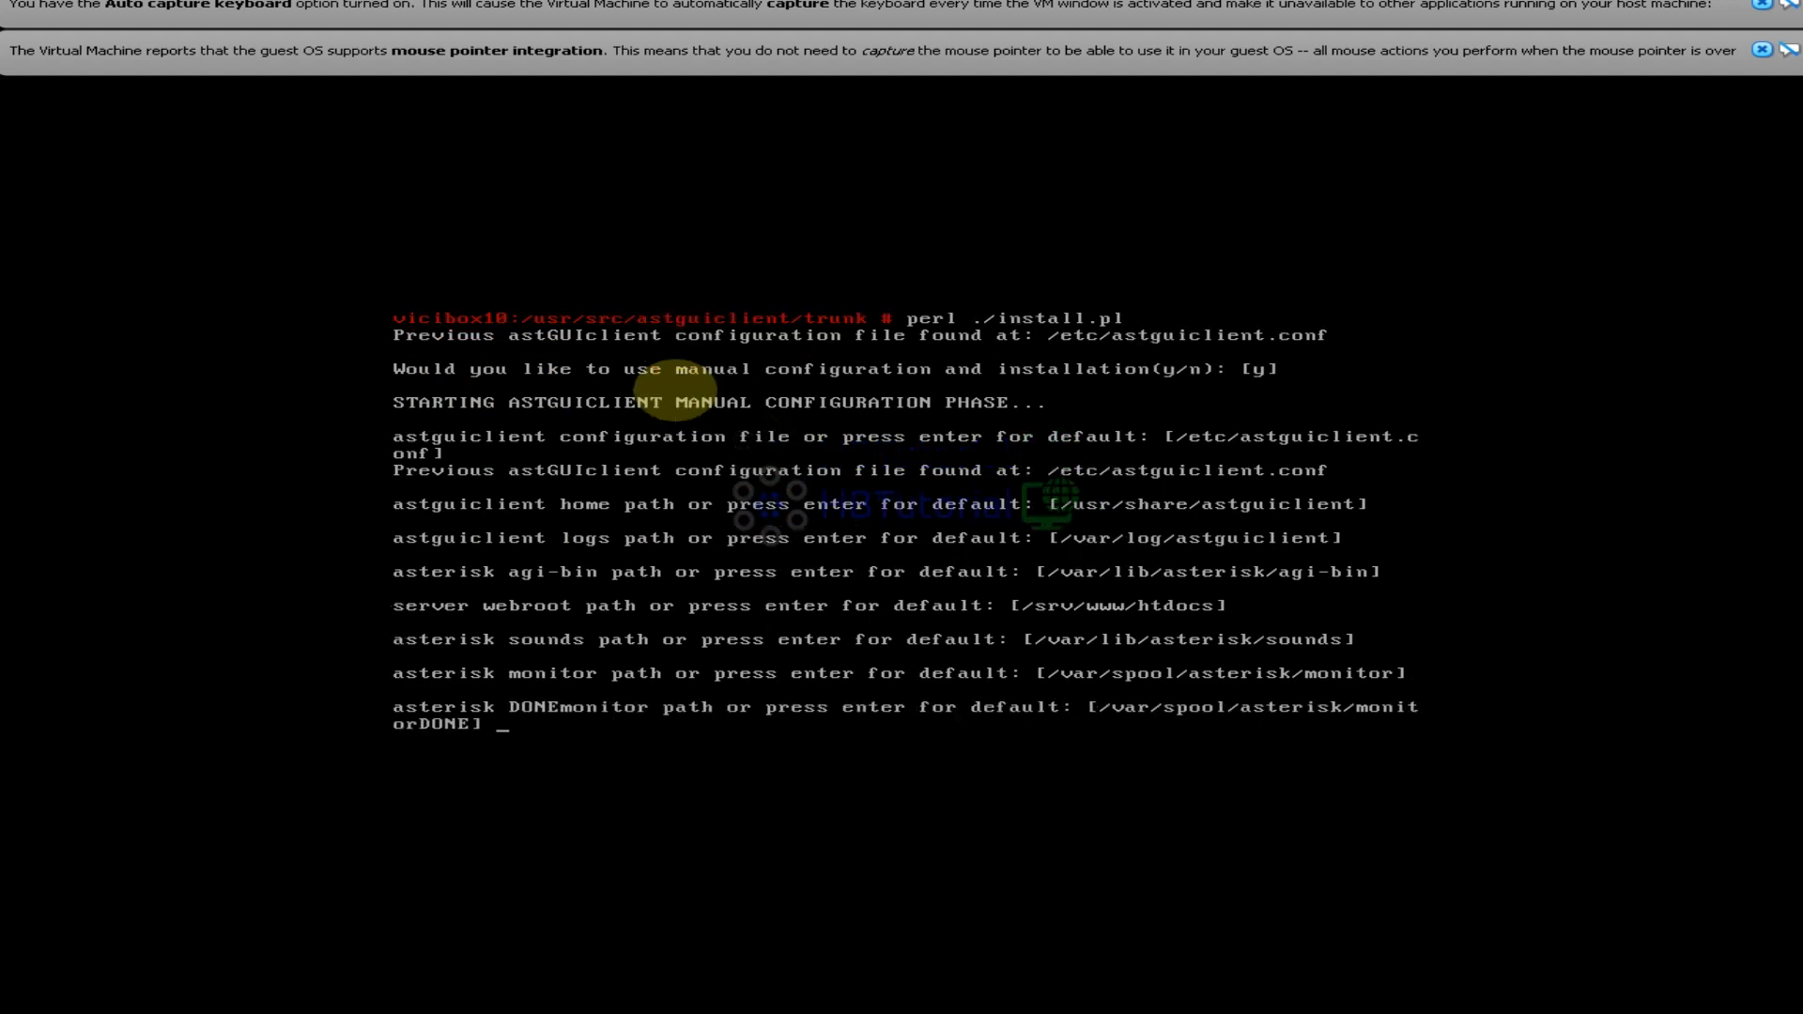
{"action": "key", "text": "Return"}
{"action": "key", "text": "Return"}
{"action": "key", "text": "Return"}
{"action": "key", "text": "Return"}
{"action": "key", "text": "Return"}
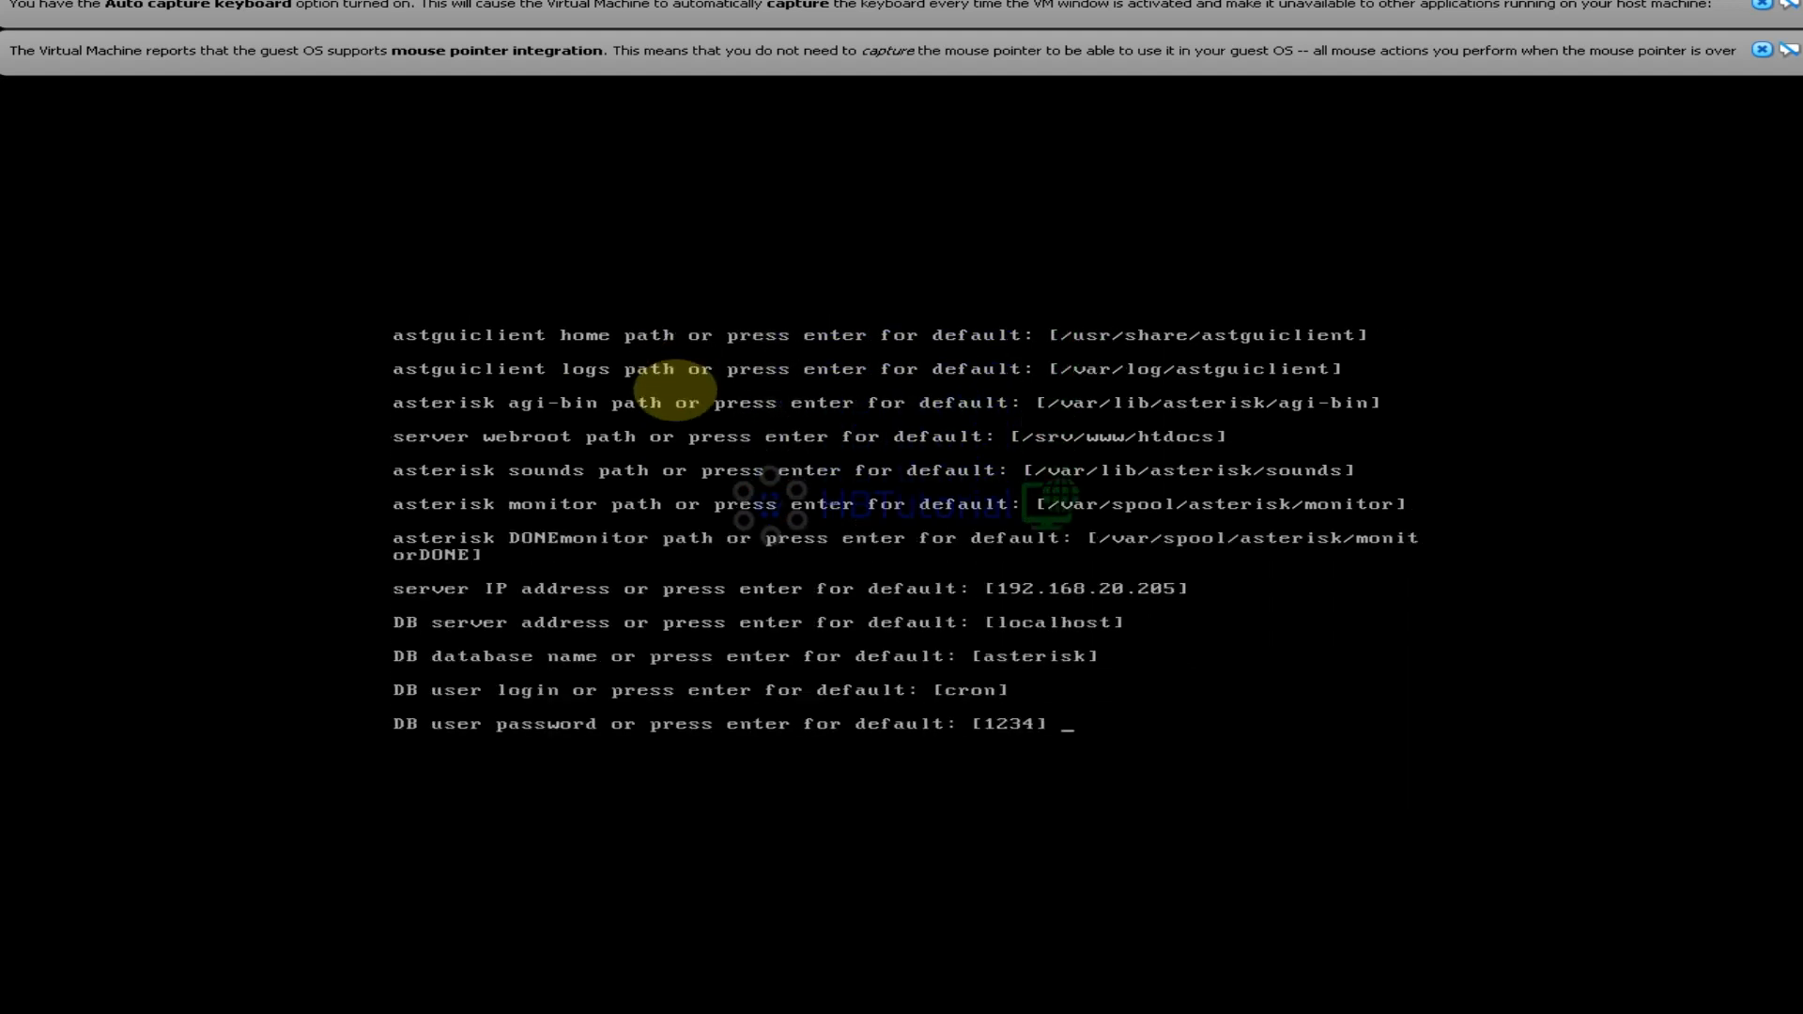
{"action": "key", "text": "Return"}
{"action": "key", "text": "Return"}
{"action": "key", "text": "Return"}
{"action": "key", "text": "Return"}
{"action": "key", "text": "Return"}
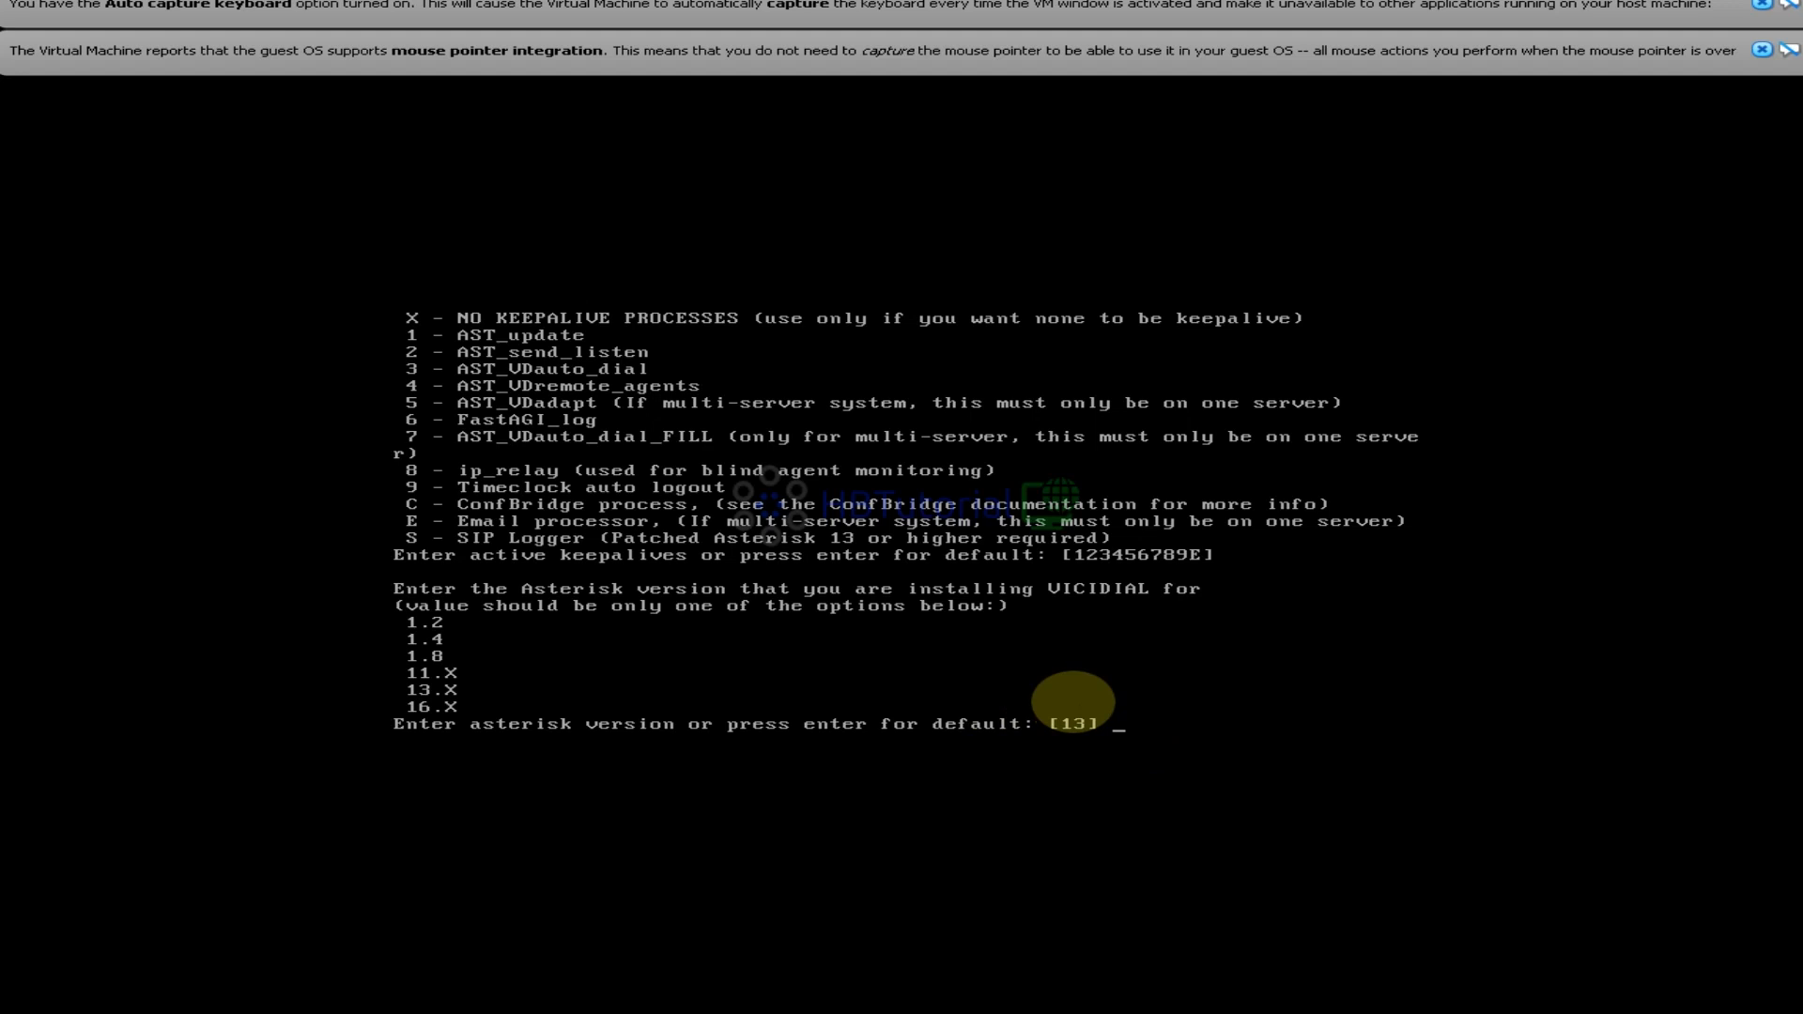
Set Asterisk version 16.X, answer y to copy sample configs and translations, and confirm installation
{"action": "type", "text": "16.X"}
{"action": "key", "text": "Return"}
{"action": "type", "text": "y"}
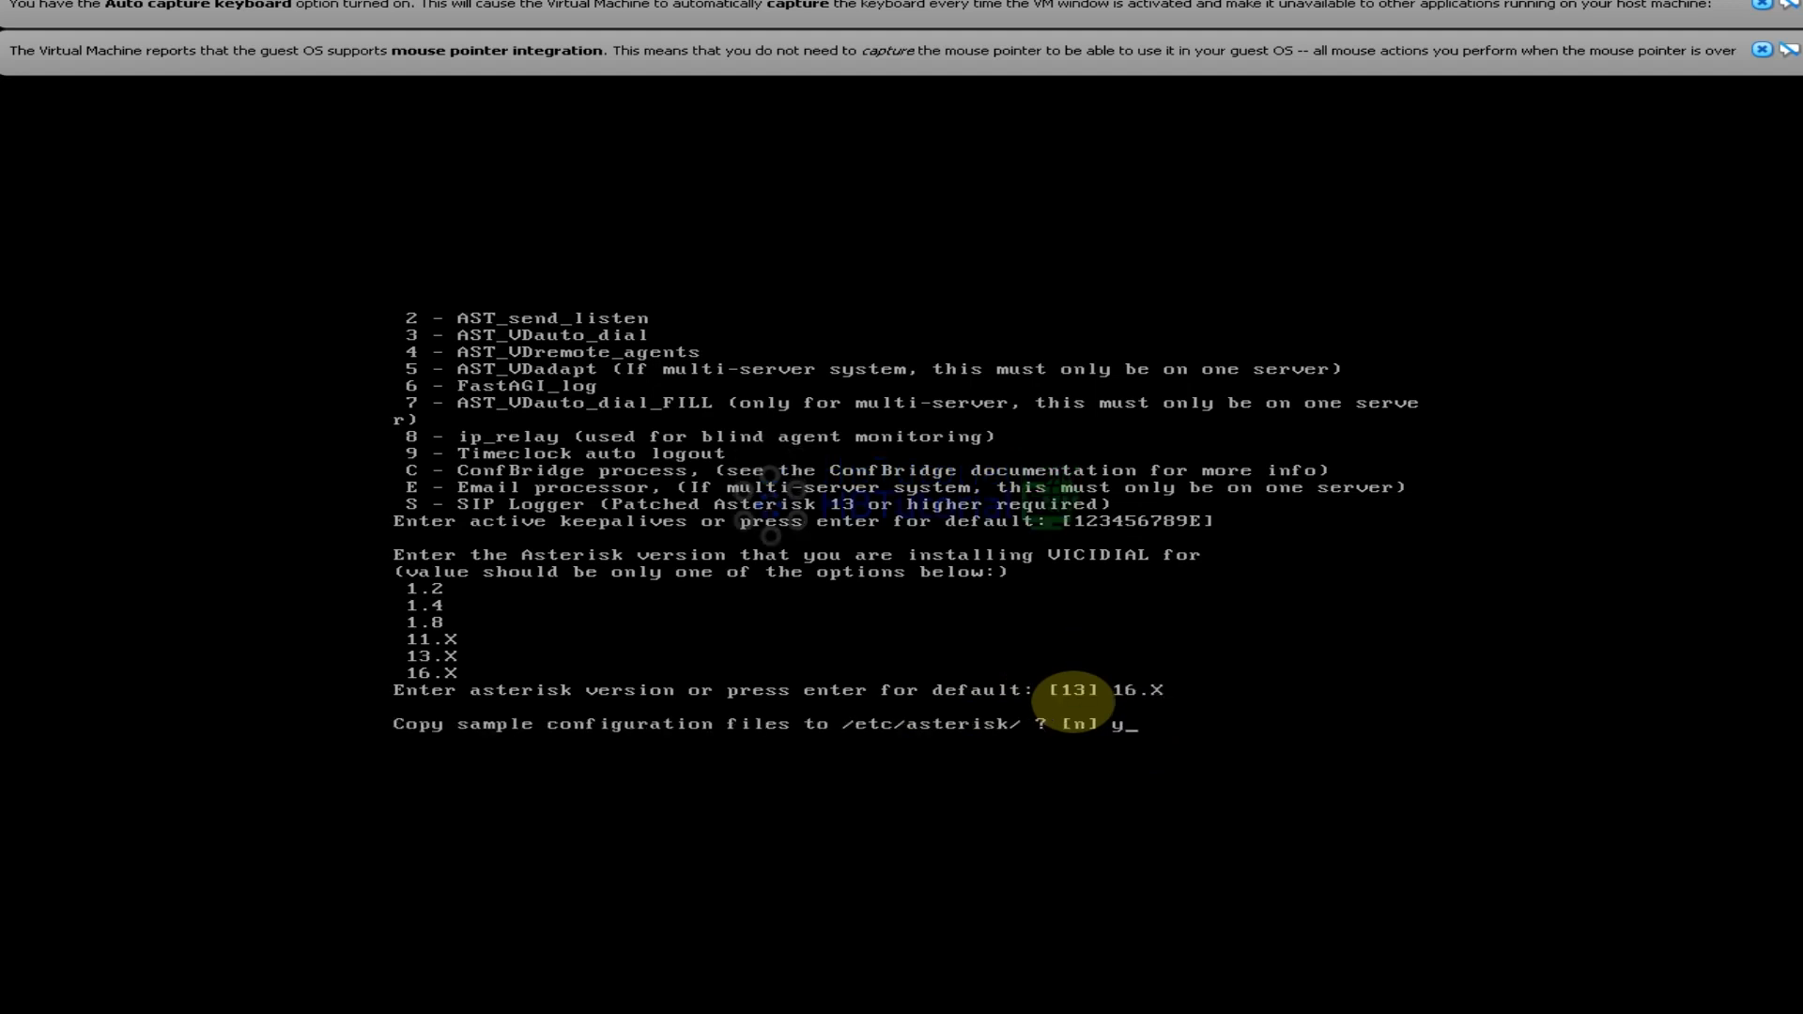
{"action": "key", "text": "Return"}
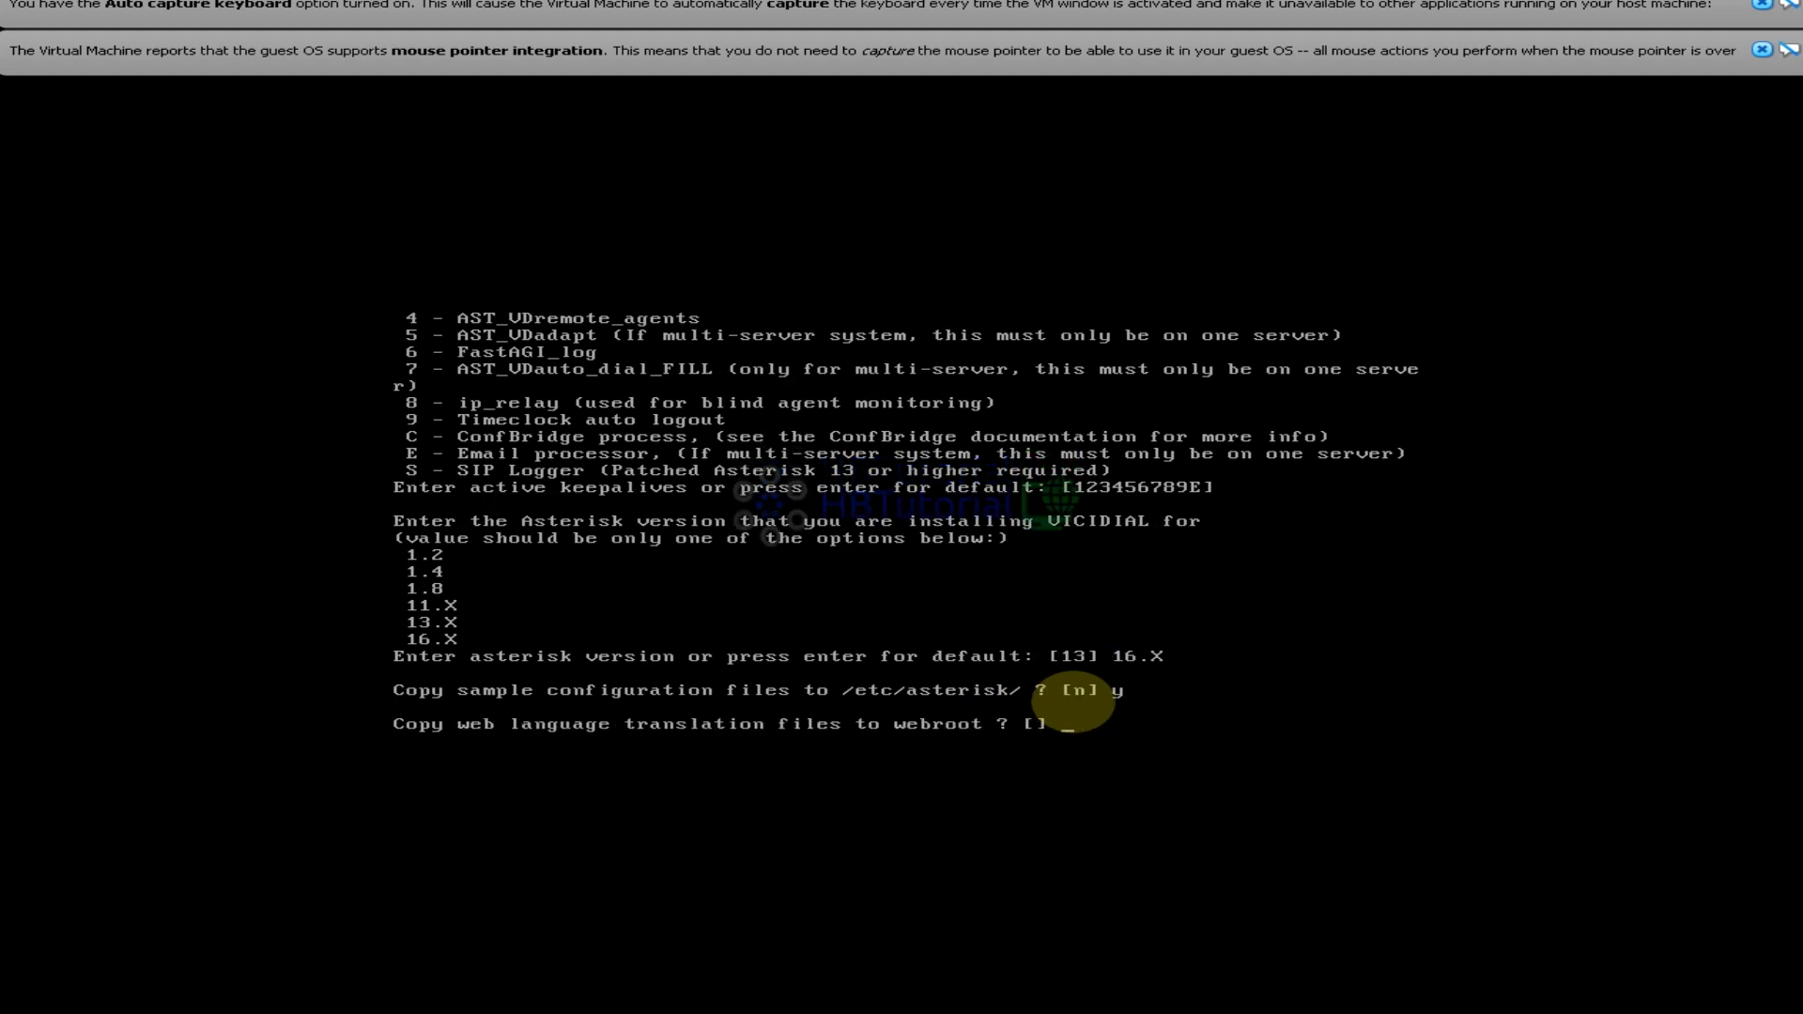
{"action": "type", "text": "y"}
{"action": "key", "text": "Return"}
{"action": "key", "text": "Return"}
{"action": "key", "text": "Return"}
{"action": "key", "text": "Return"}
{"action": "key", "text": "Return"}
{"action": "key", "text": "Return"}
{"action": "key", "text": "Return"}
{"action": "key", "text": "Return"}
{"action": "key", "text": "Return"}
{"action": "key", "text": "Return"}
{"action": "key", "text": "Return"}
{"action": "key", "text": "Return"}
{"action": "key", "text": "Return"}
{"action": "key", "text": "Return"}
{"action": "key", "text": "Return"}
{"action": "key", "text": "Return"}
{"action": "key", "text": "Return"}
{"action": "key", "text": "Return"}
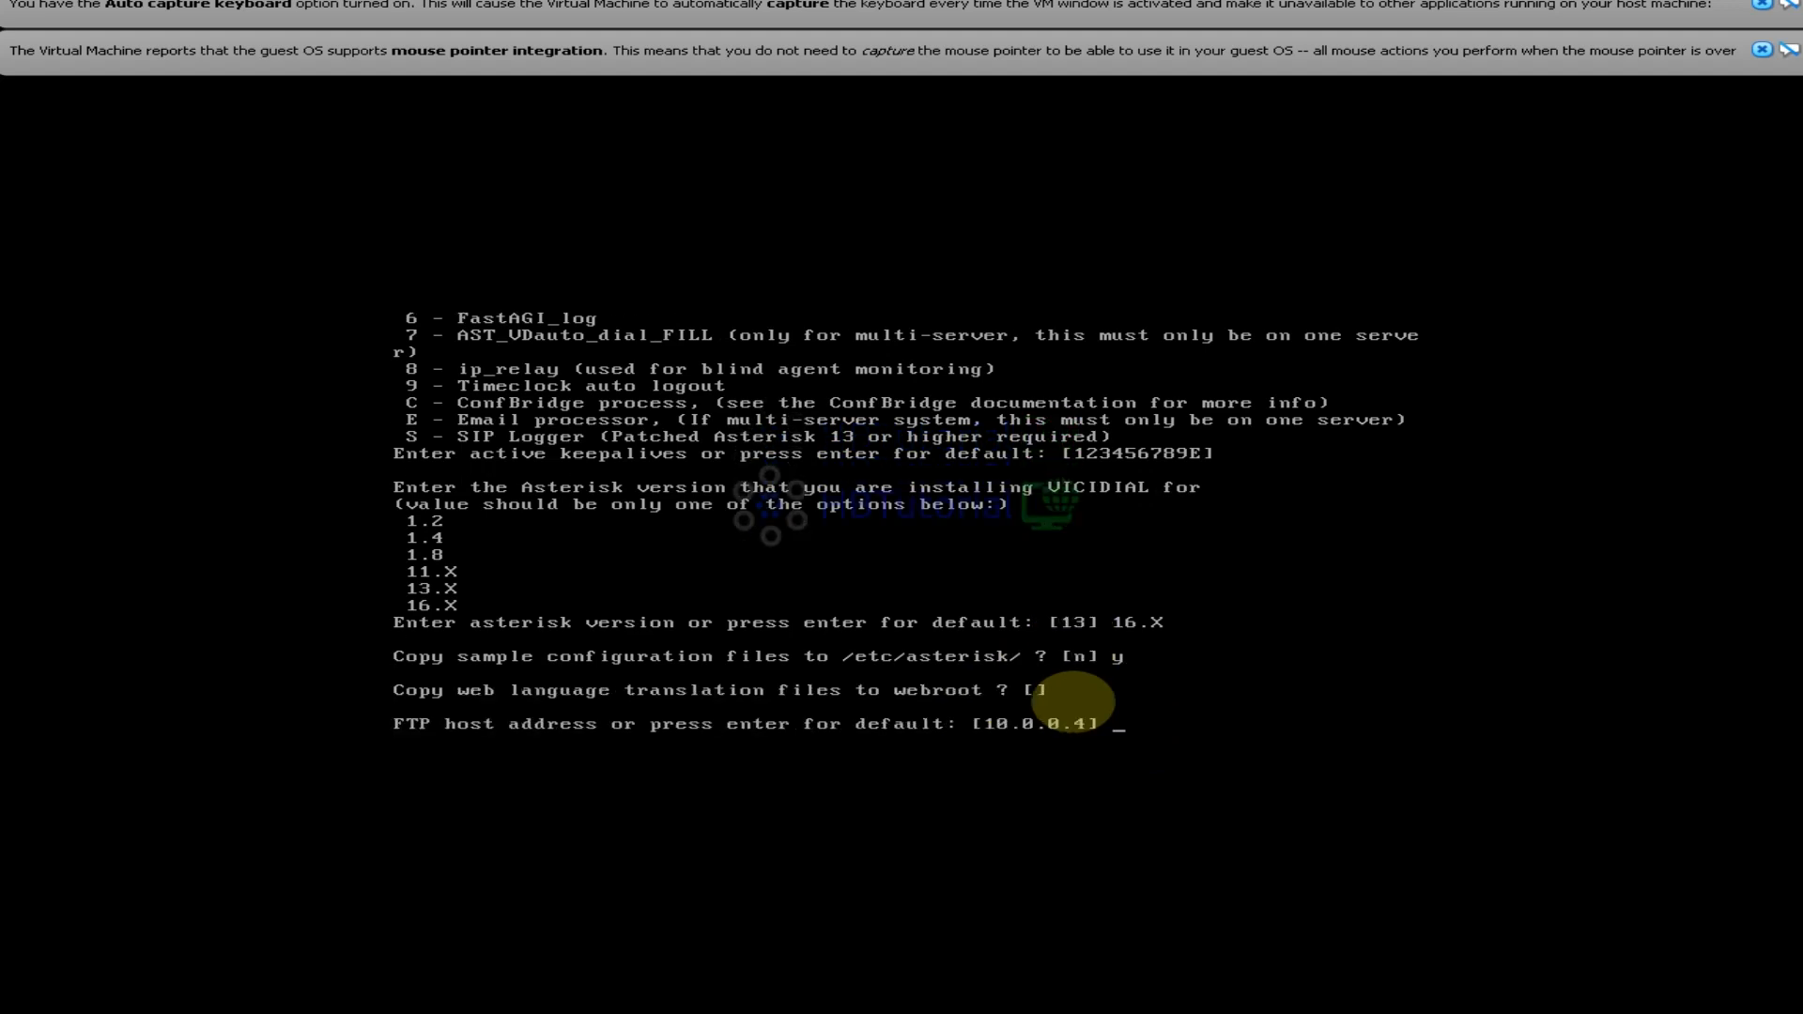
{"action": "key", "text": "Return"}
{"action": "key", "text": "Return"}
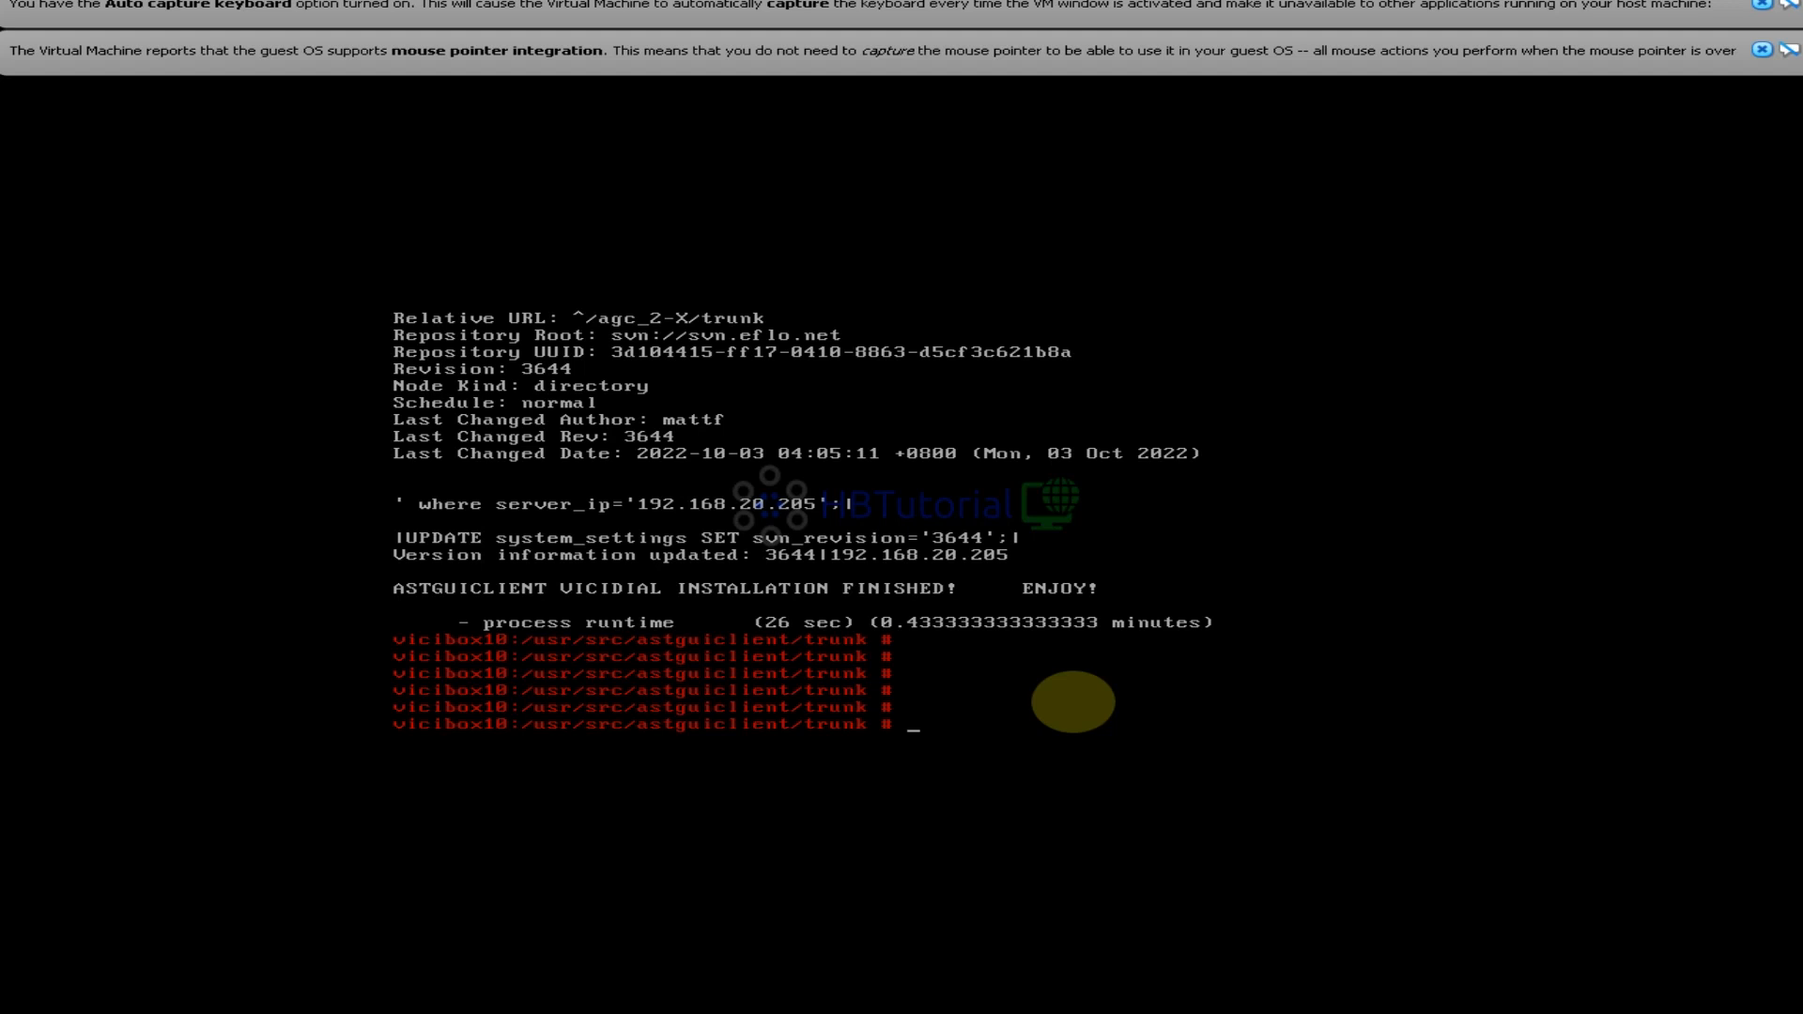
Check the running screen sessions with screen -ls, then reboot the VM
{"action": "type", "text": "reboot"}
{"action": "key", "text": "BackSpace"}
{"action": "key", "text": "BackSpace"}
{"action": "key", "text": "BackSpace"}
{"action": "key", "text": "BackSpace"}
{"action": "key", "text": "BackSpace"}
{"action": "key", "text": "BackSpace"}
{"action": "type", "text": "a"}
{"action": "key", "text": "BackSpace"}
{"action": "type", "text": "screen -ls"}
{"action": "key", "text": "Return"}
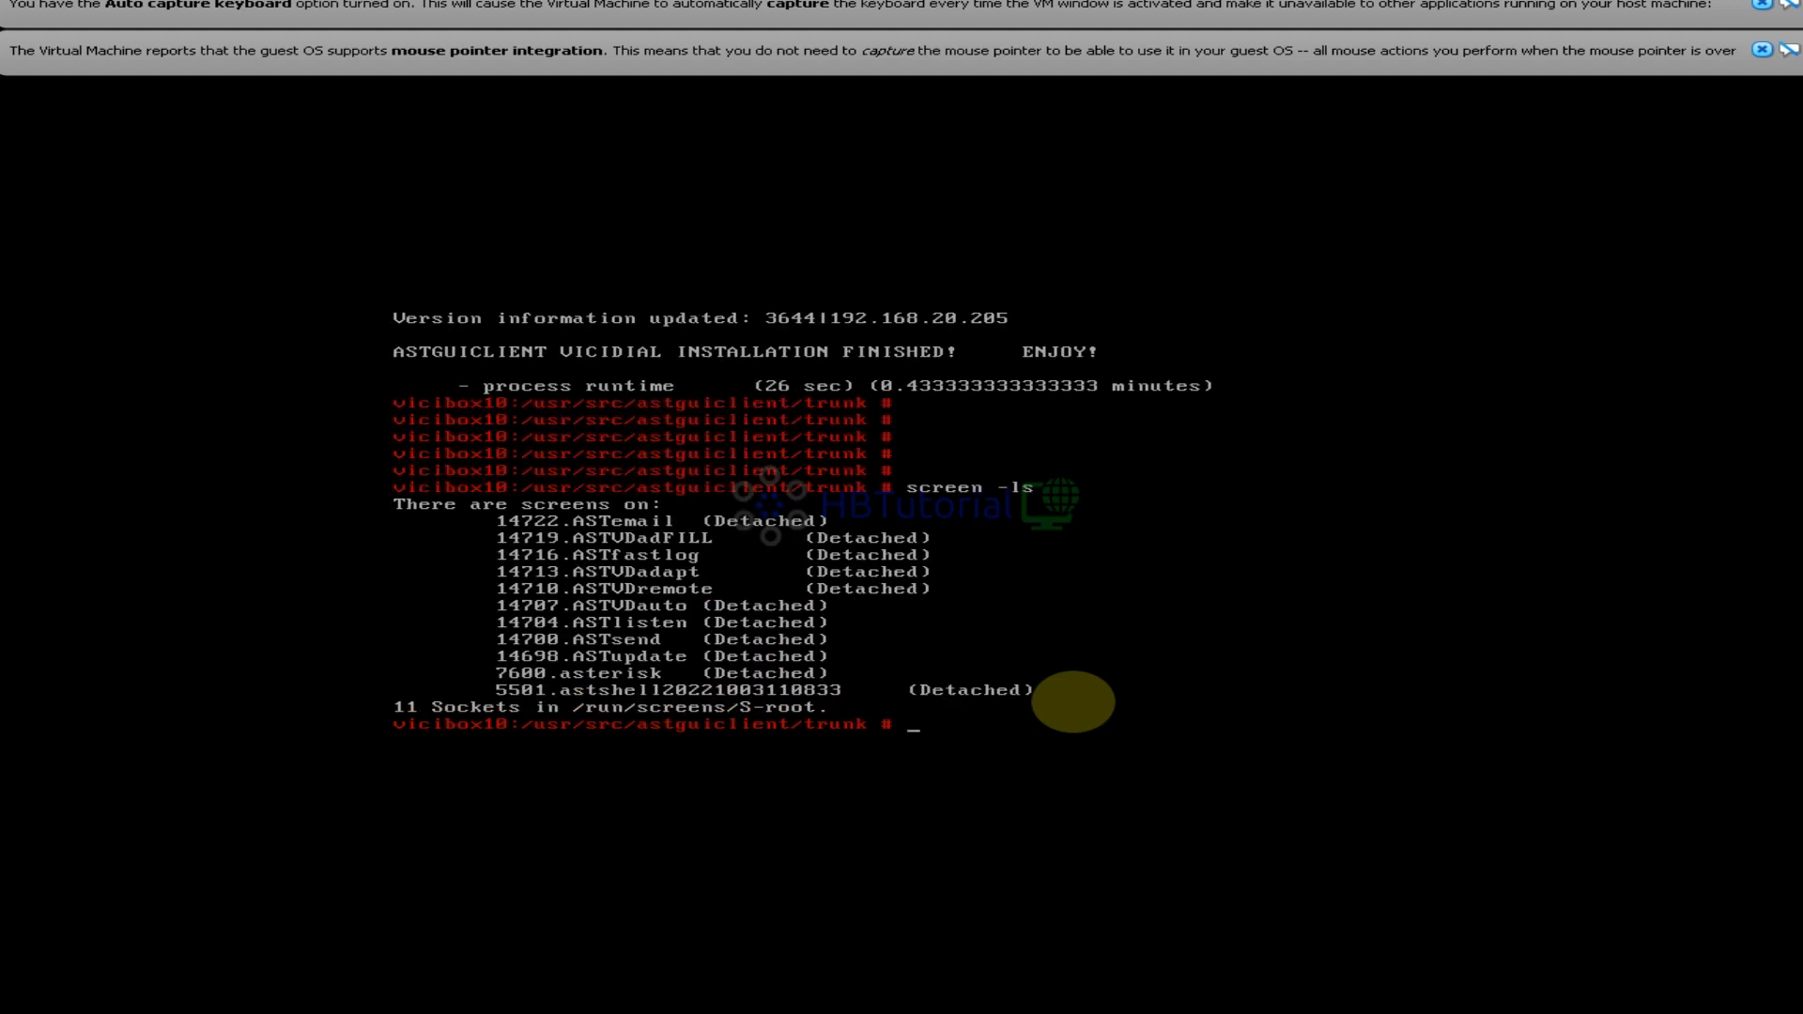
{"action": "type", "text": "reboot"}
{"action": "key", "text": "Return"}
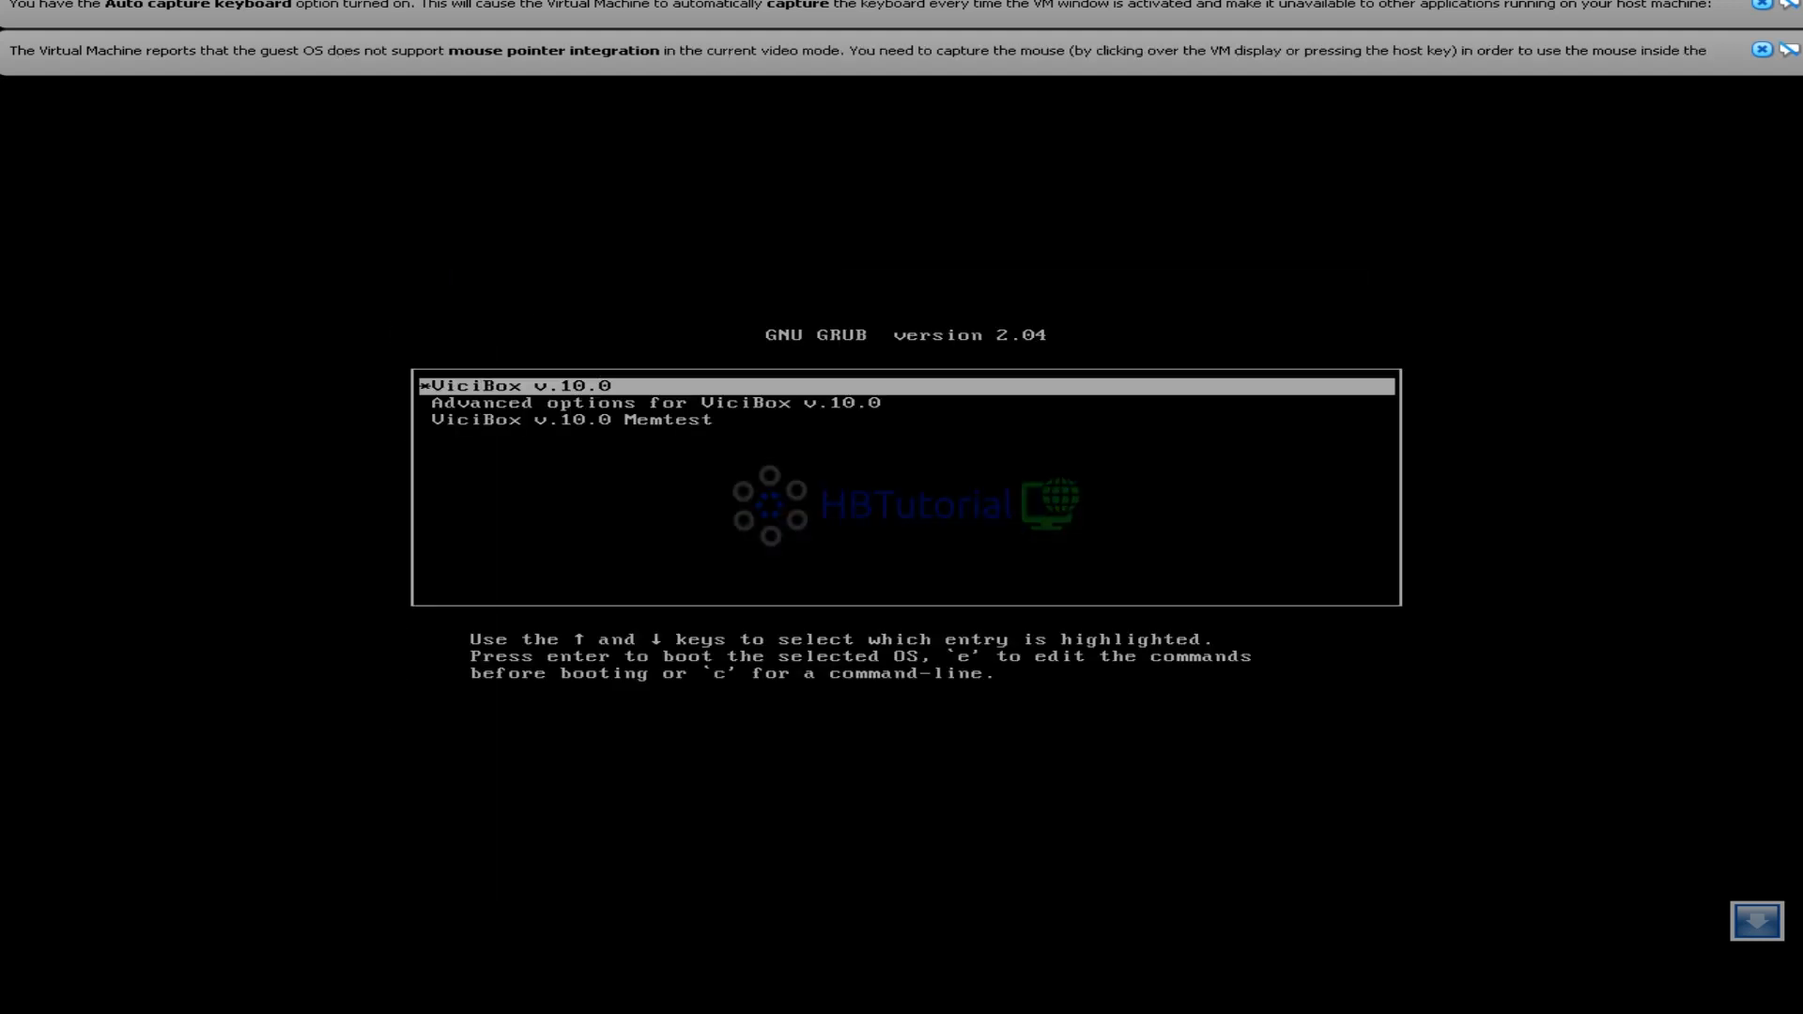
Capture keyboard and mouse into the VM display and boot ViciBox v.10.0 from GRUB
{"action": "left_click", "coordinate": [639, 402]}
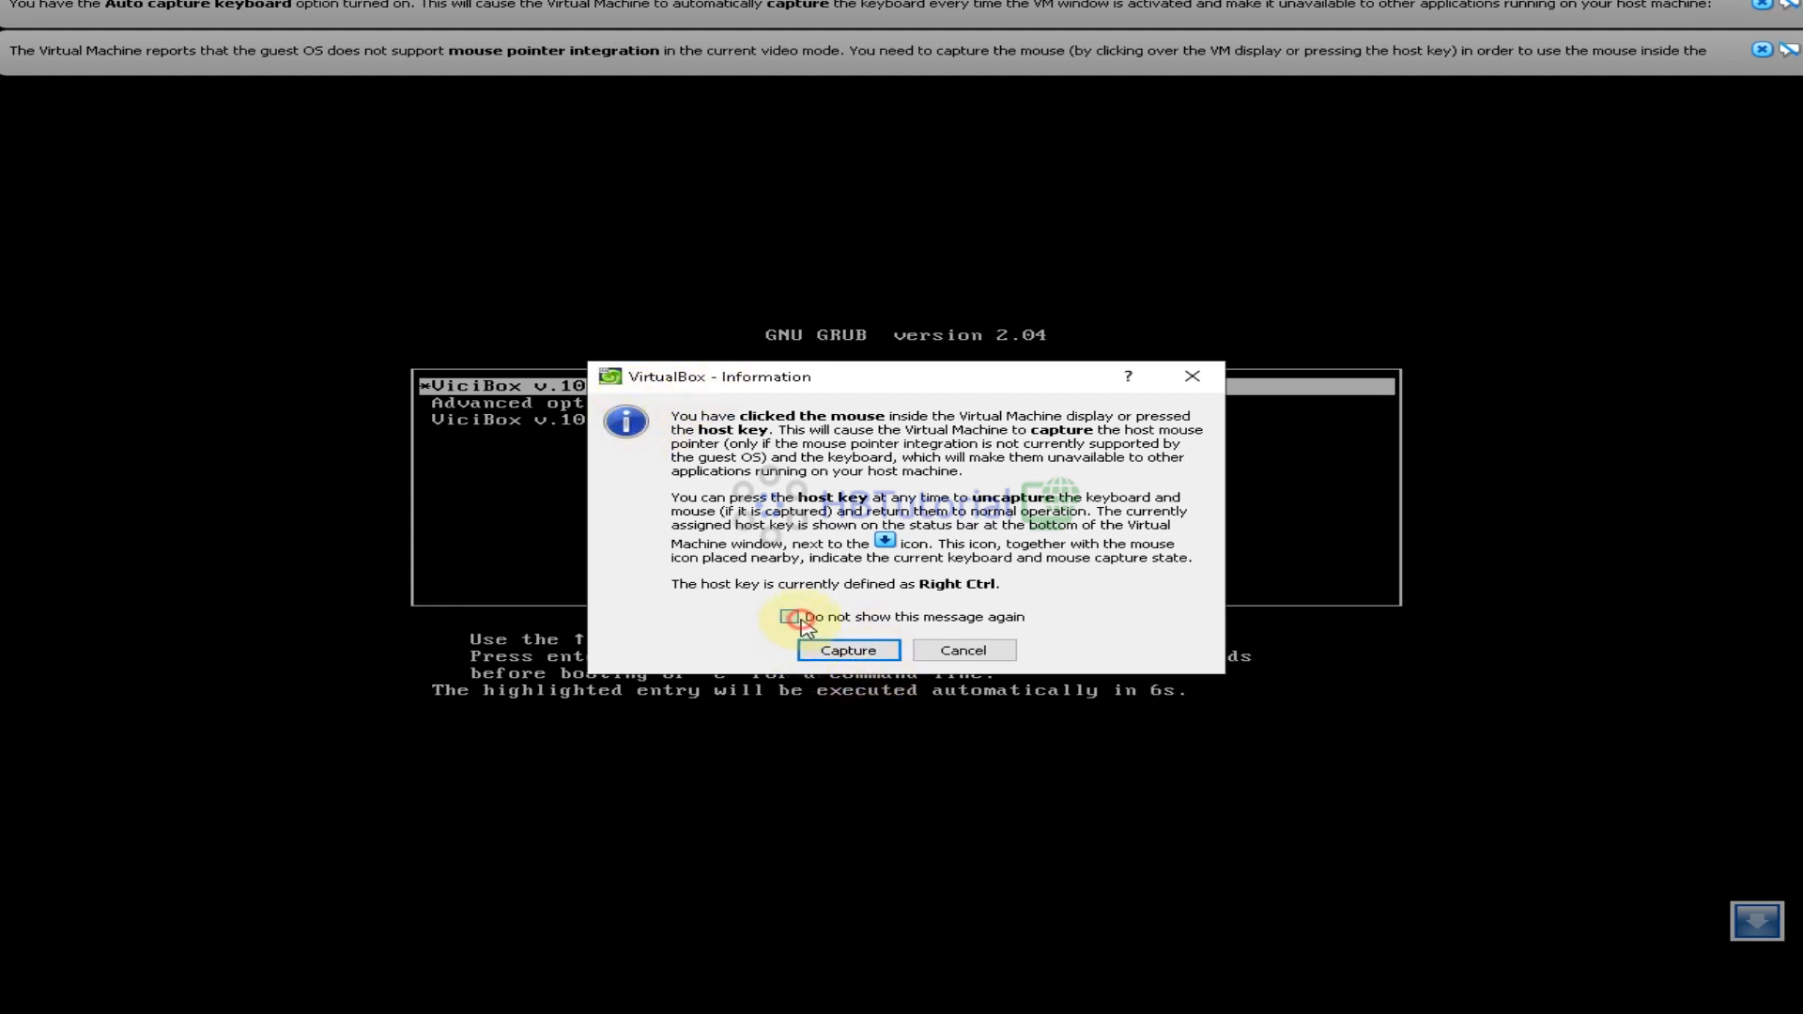
{"action": "left_click", "coordinate": [839, 650]}
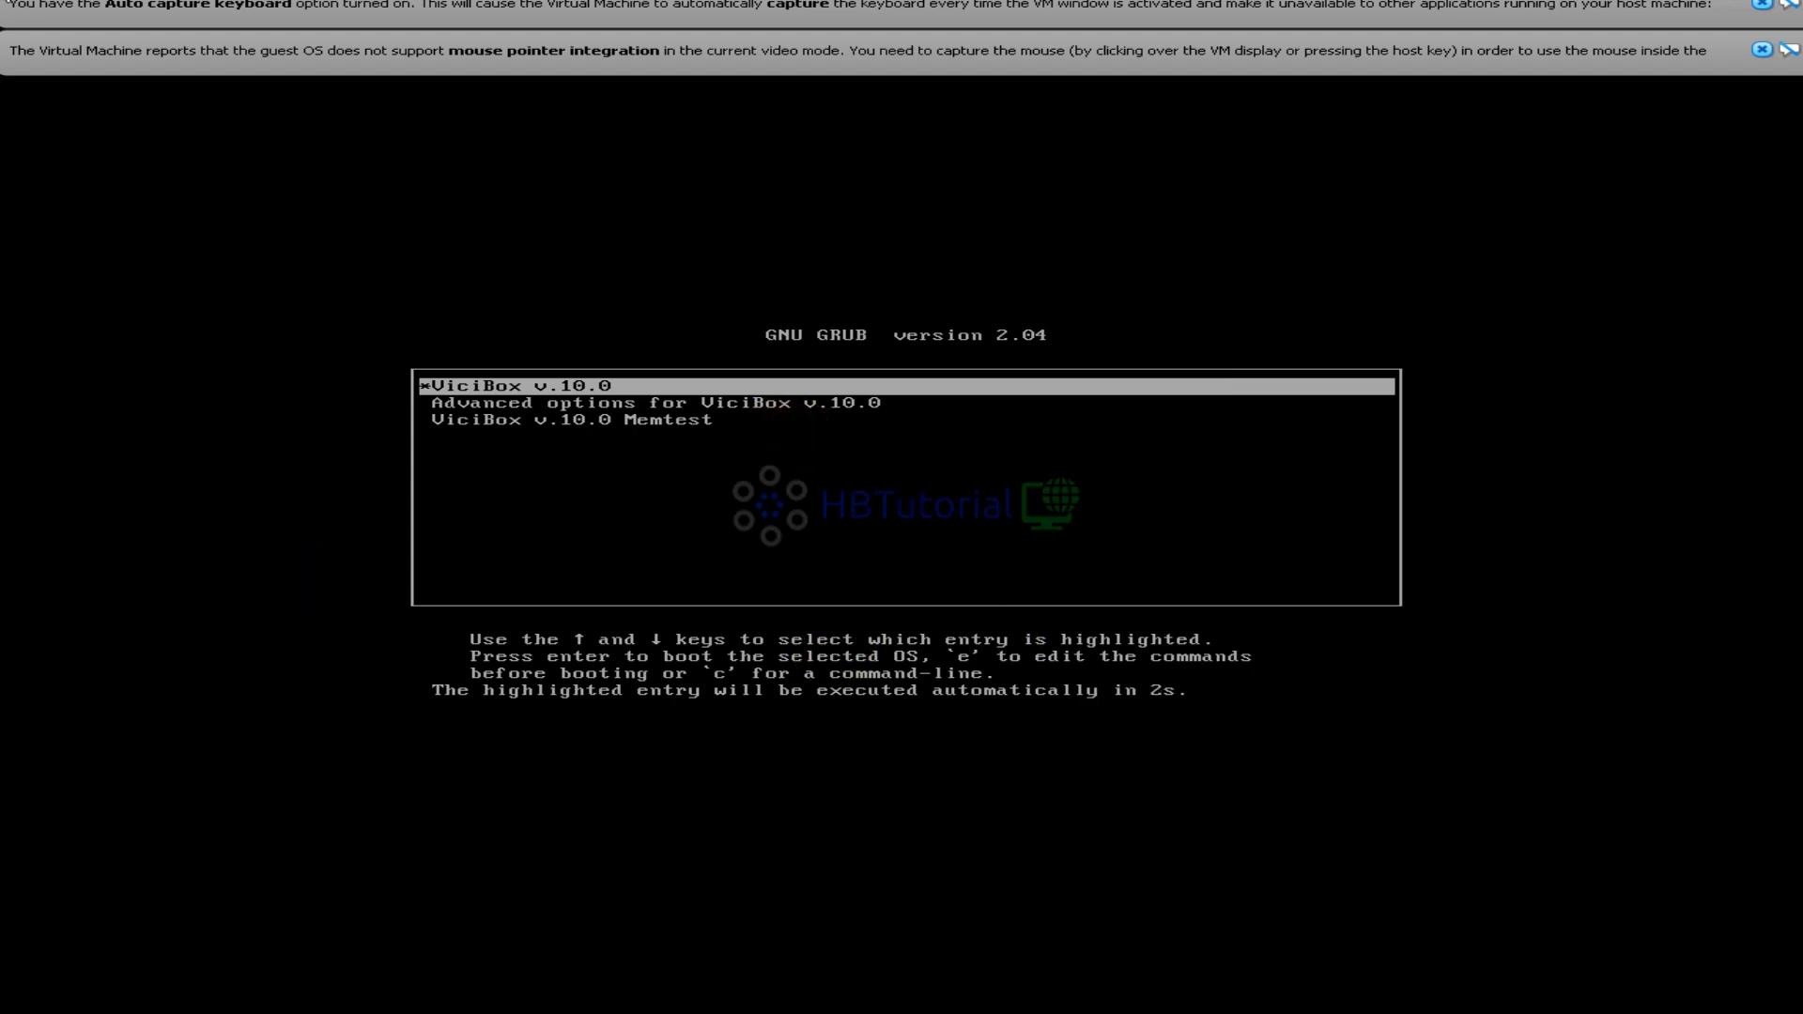
{"action": "key", "text": "Return"}
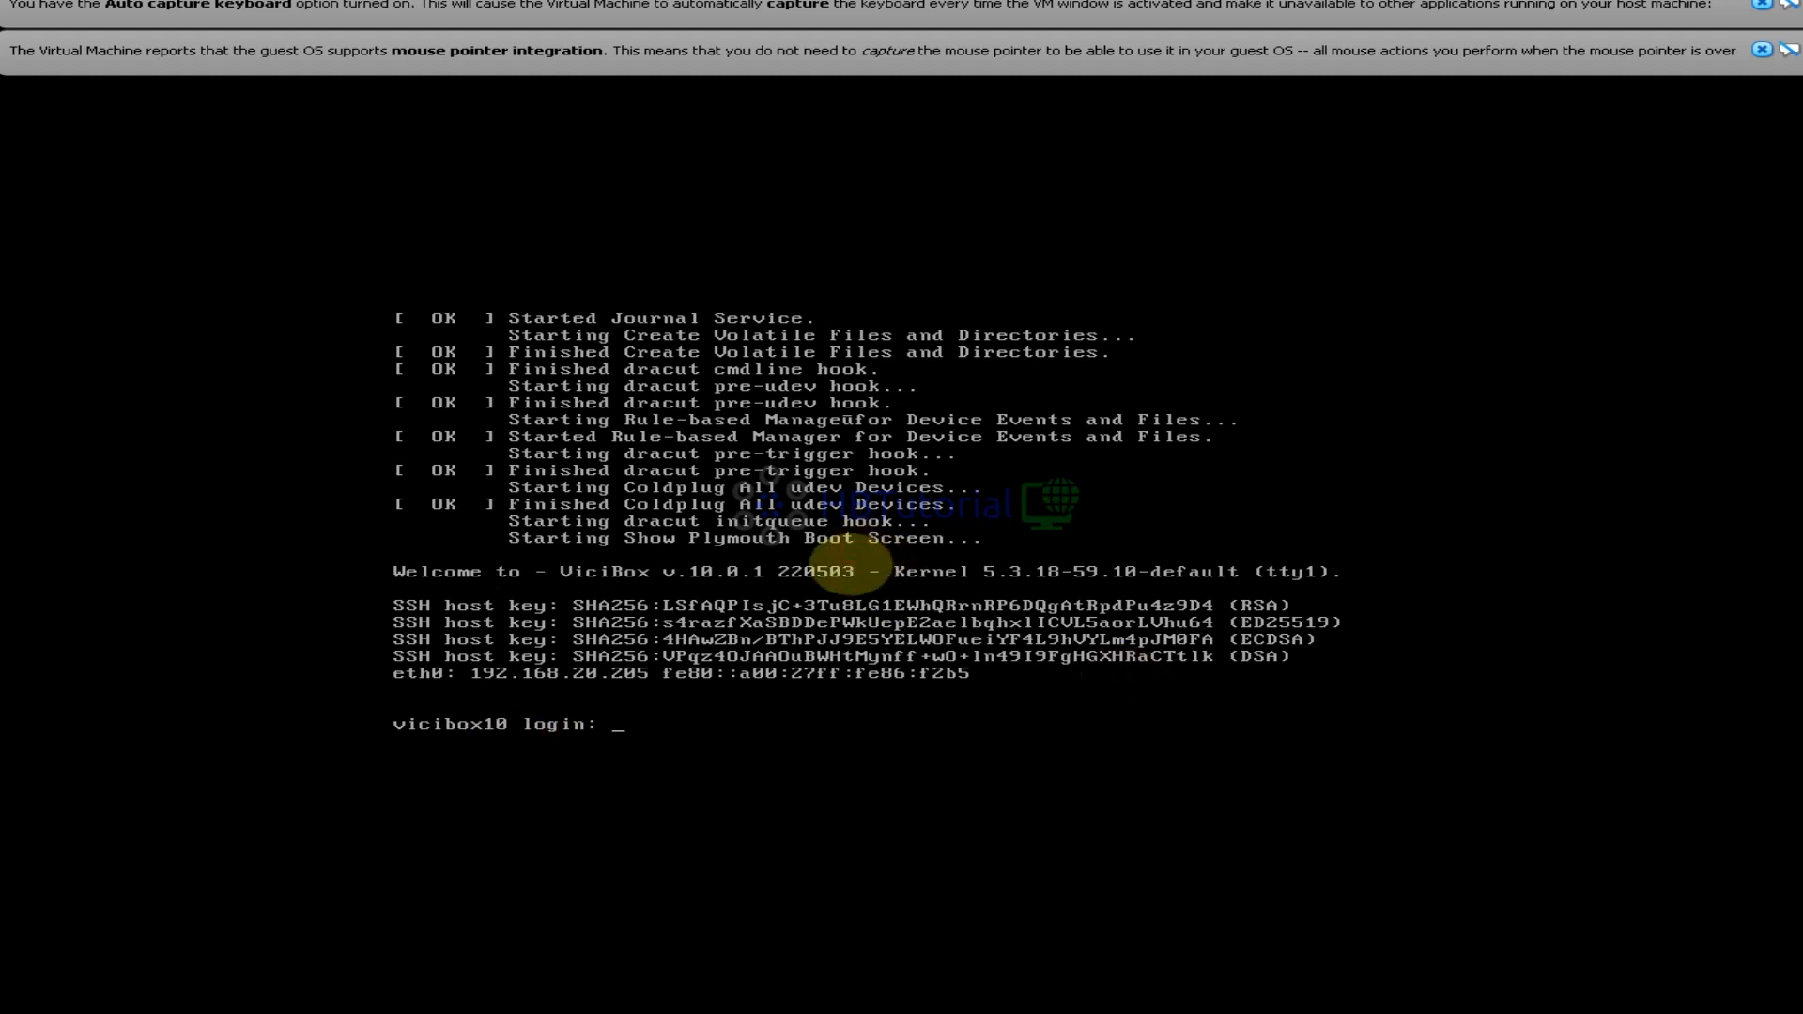
Log in as root and list the screen sessions with screen -ls
{"action": "type", "text": "oot"}
{"action": "key", "text": "Return"}
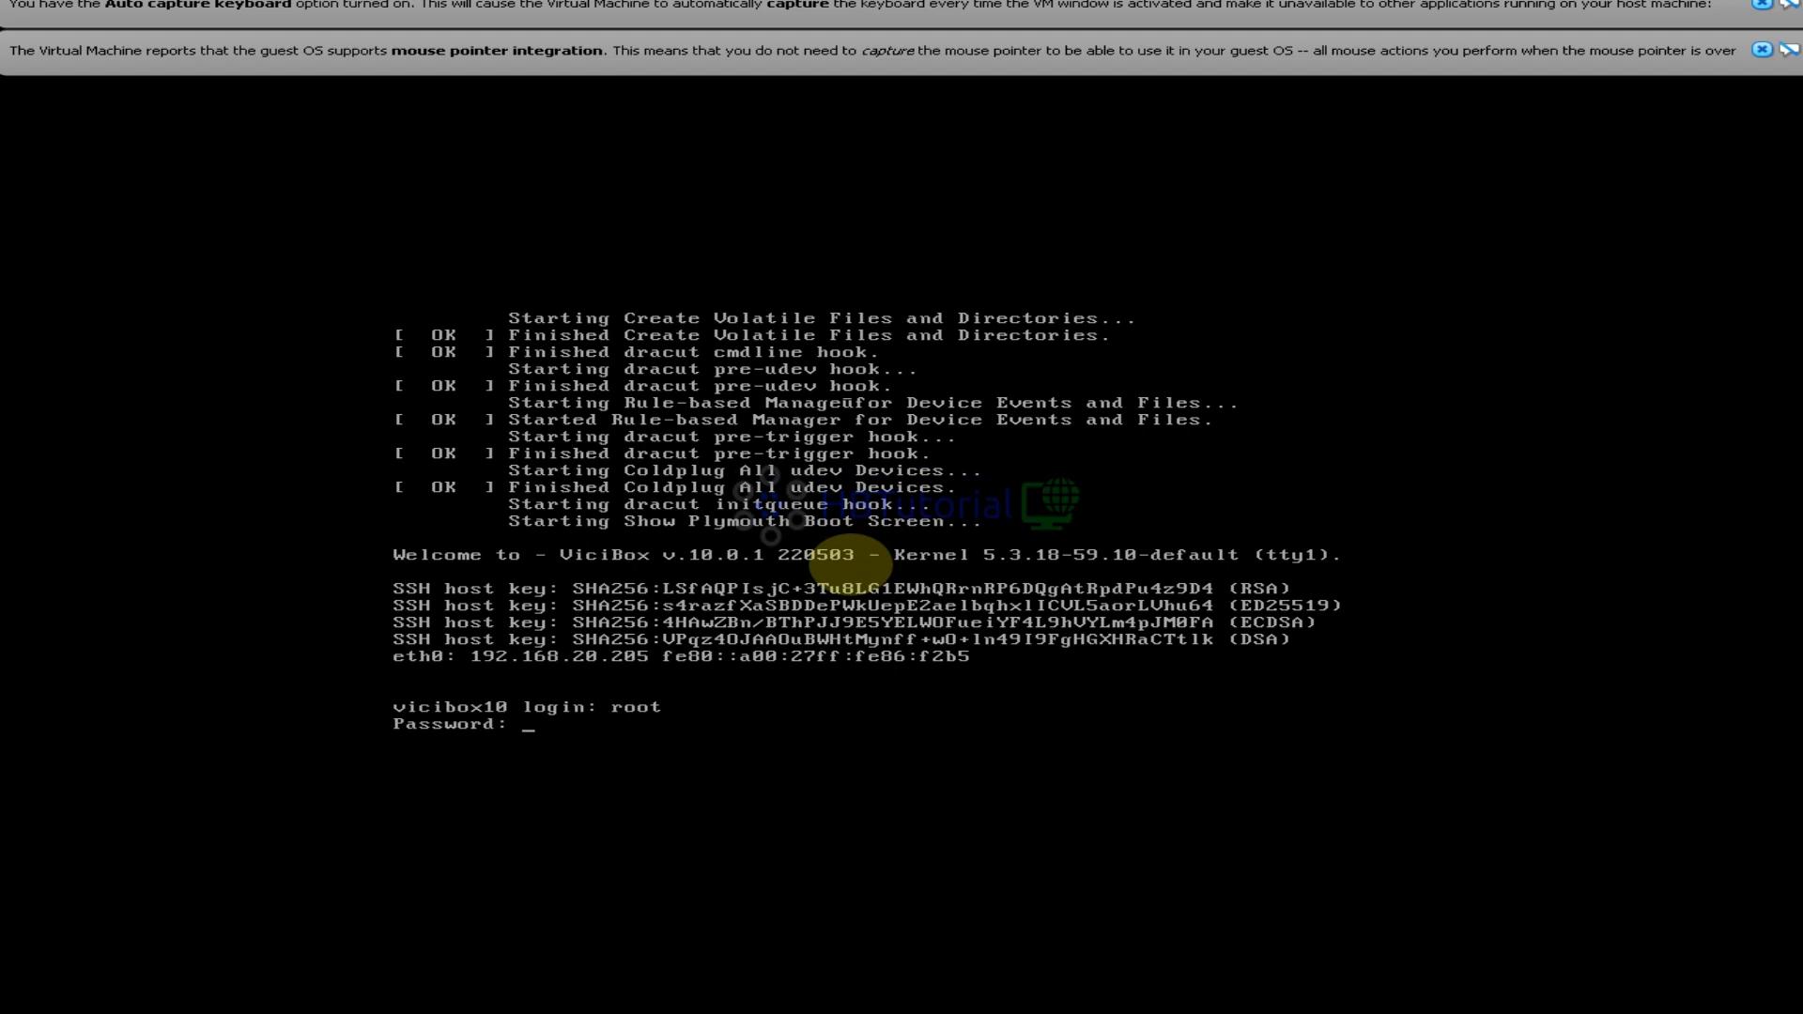
{"action": "key", "text": "Return"}
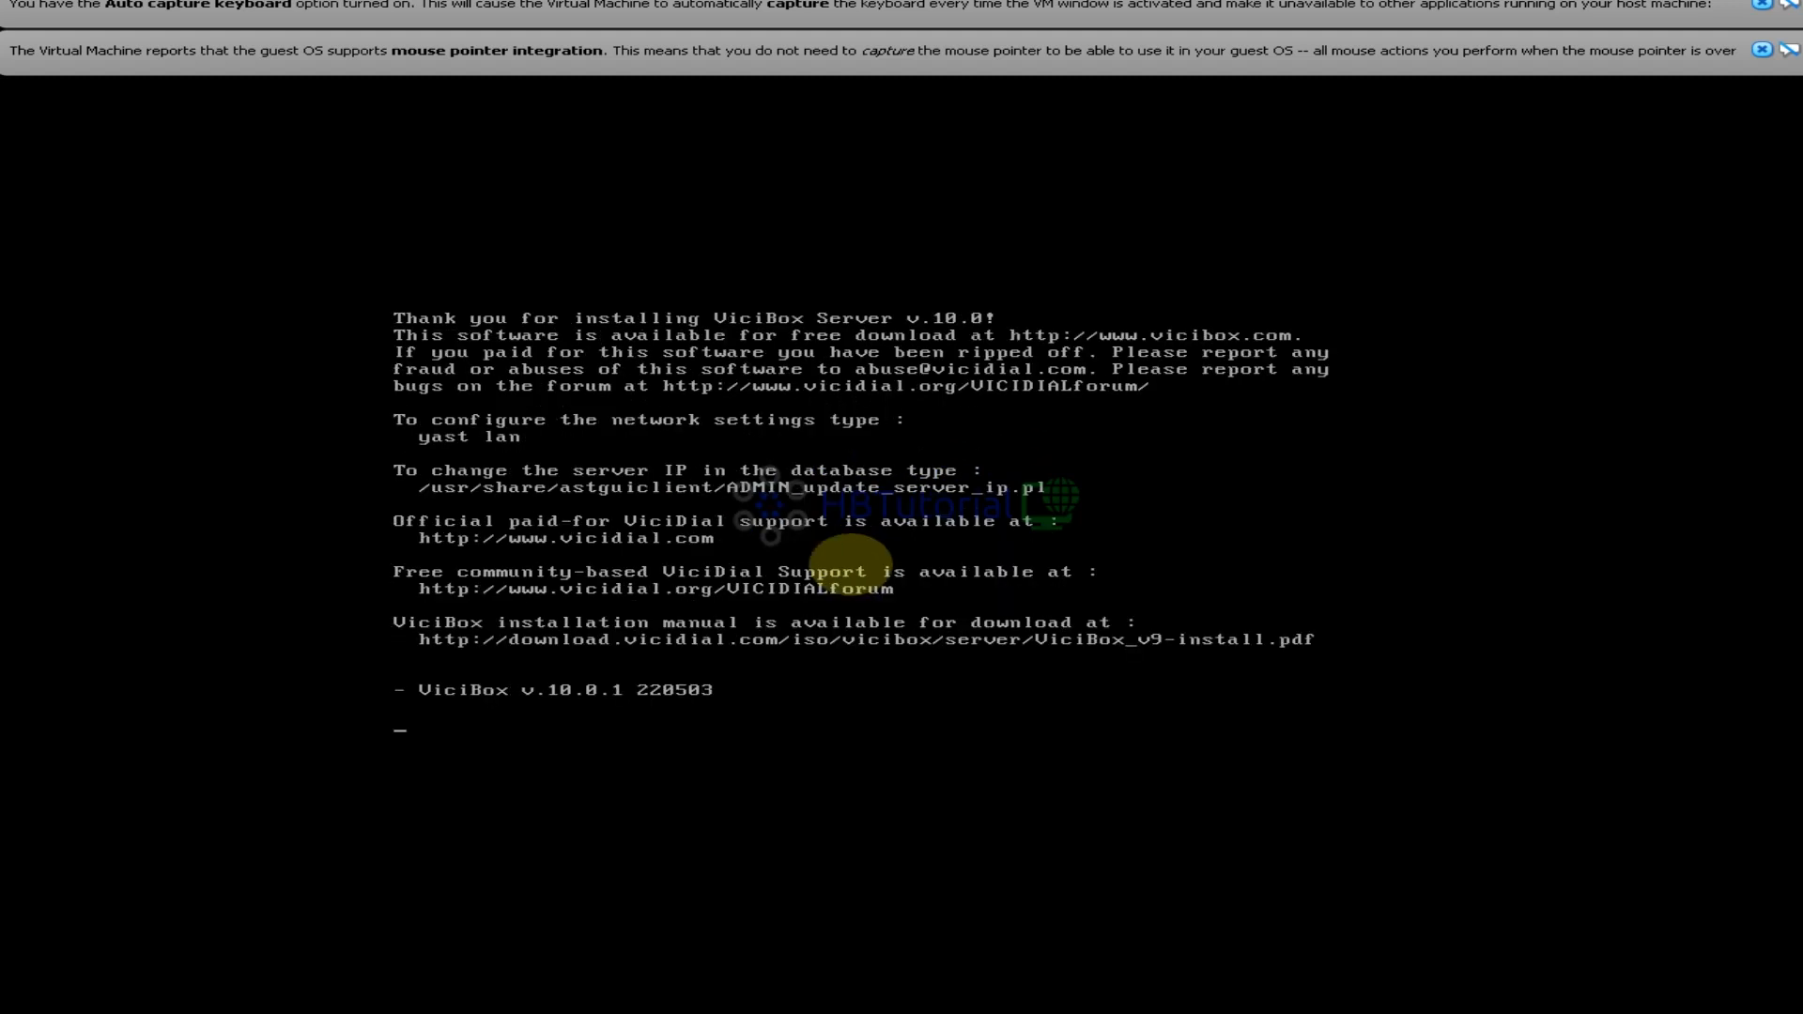
{"action": "type", "text": "screen -ls"}
{"action": "key", "text": "Return"}
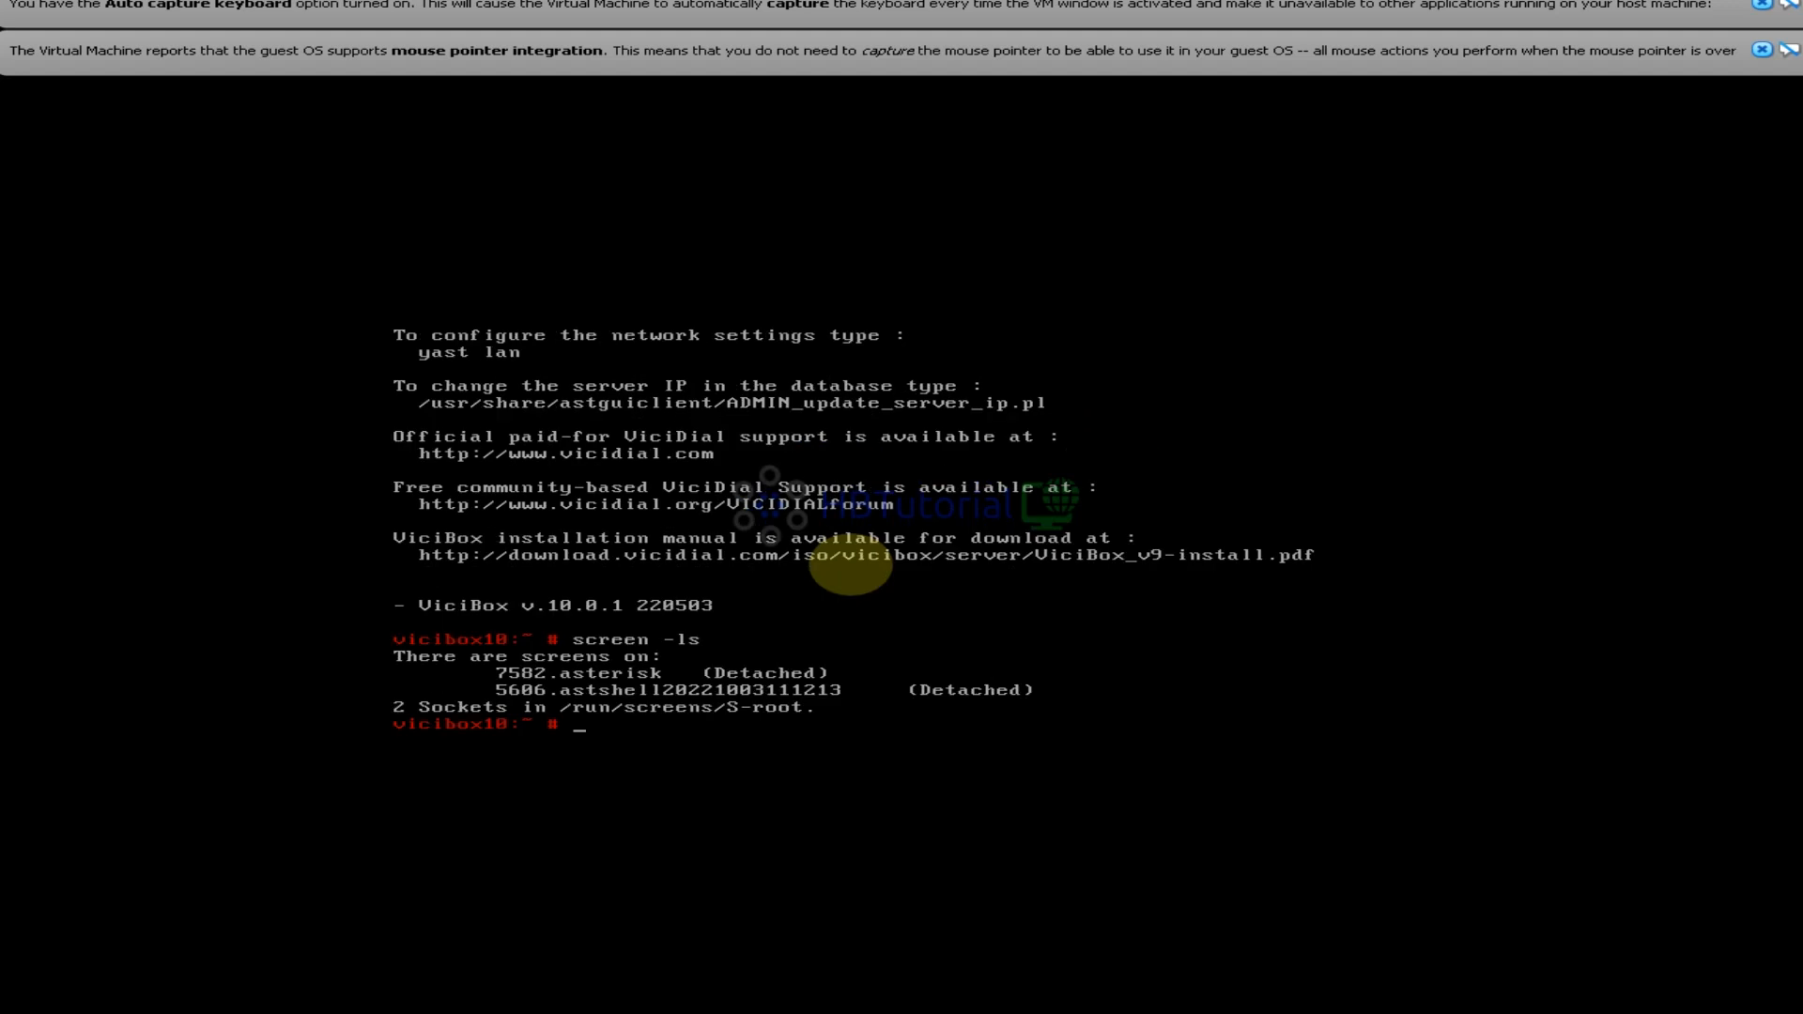
{"action": "key", "text": "Up"}
{"action": "key", "text": "Return"}
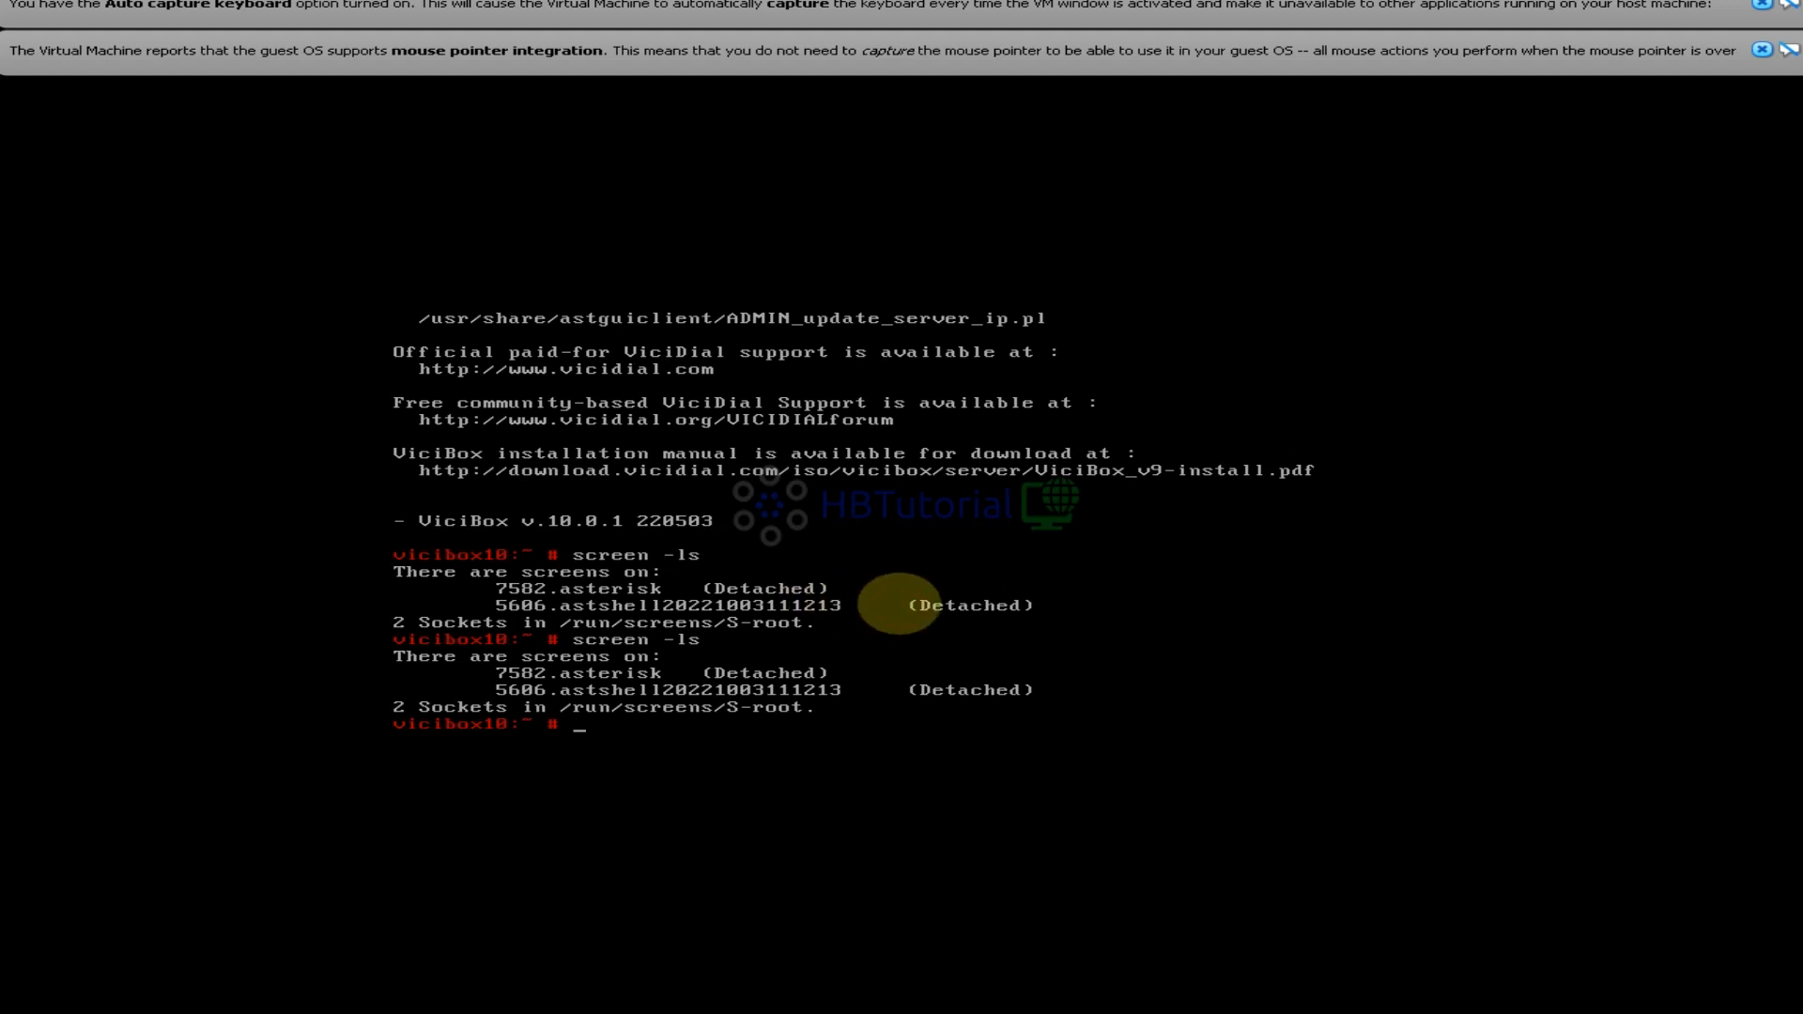
Rerun screen -ls until all sessions are up, then clear the shell history
{"action": "key", "text": "Up"}
{"action": "key", "text": "Return"}
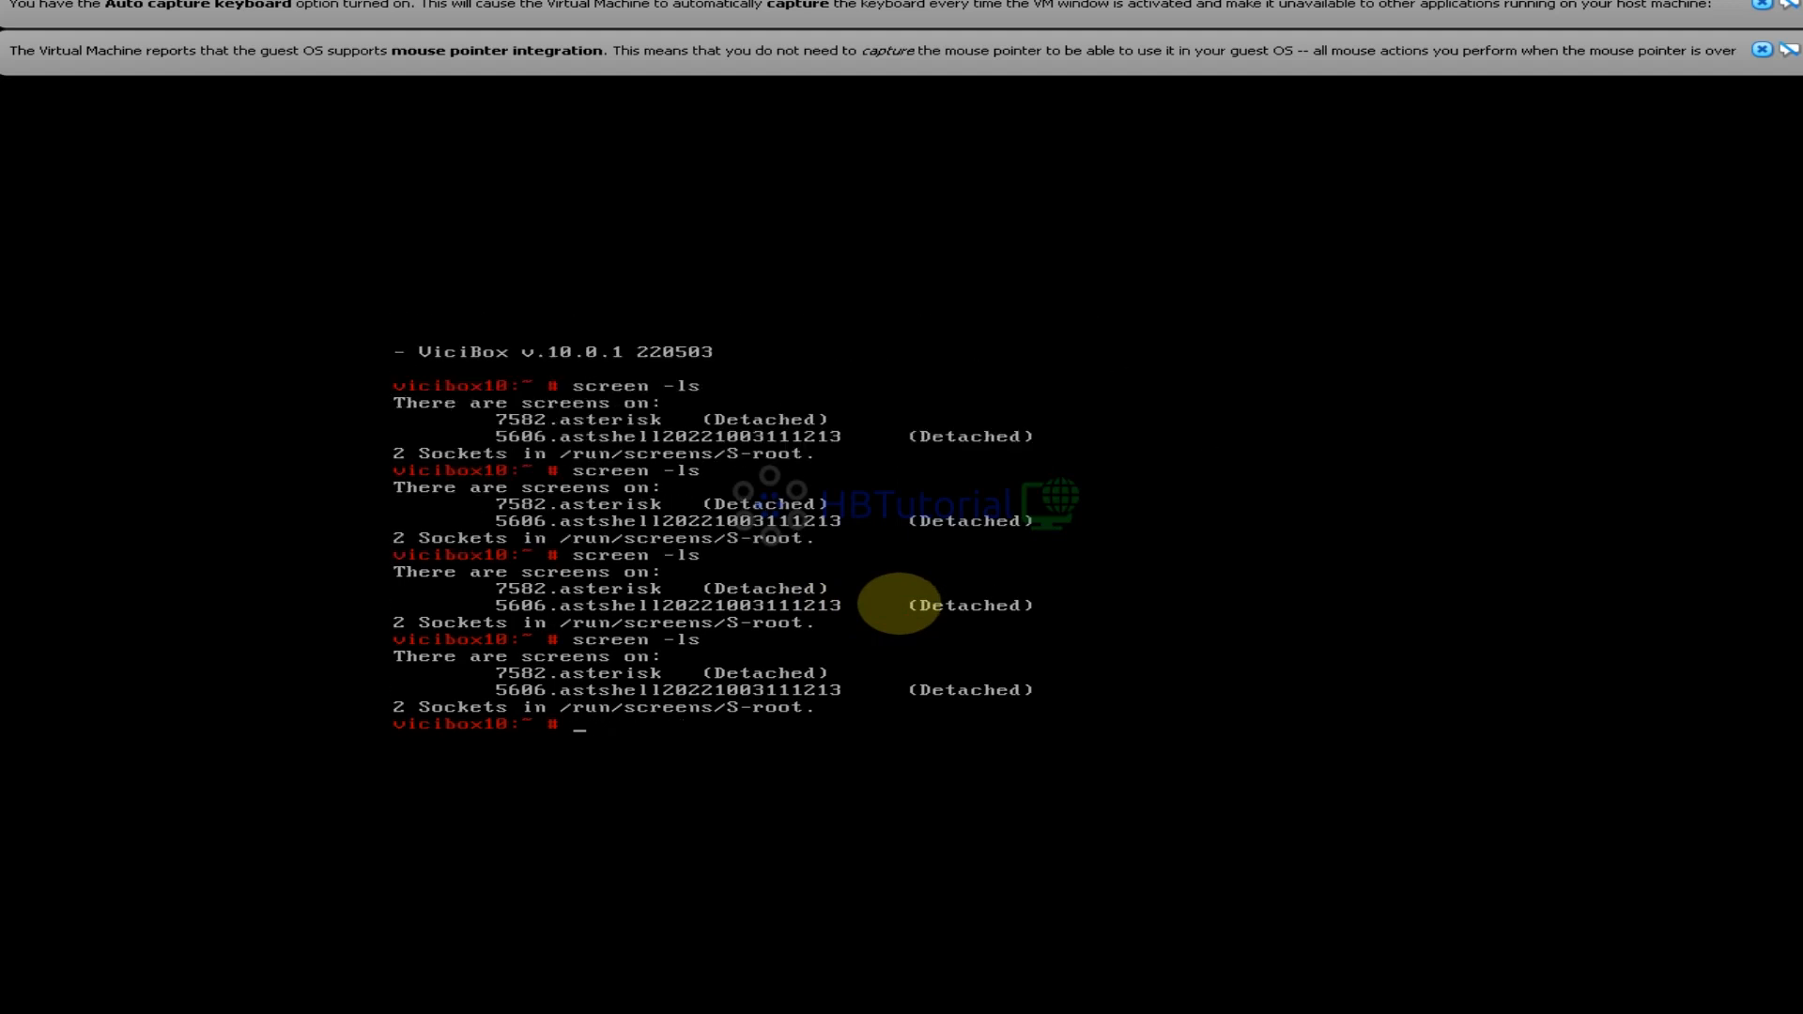
{"action": "key", "text": "Up"}
{"action": "key", "text": "Return"}
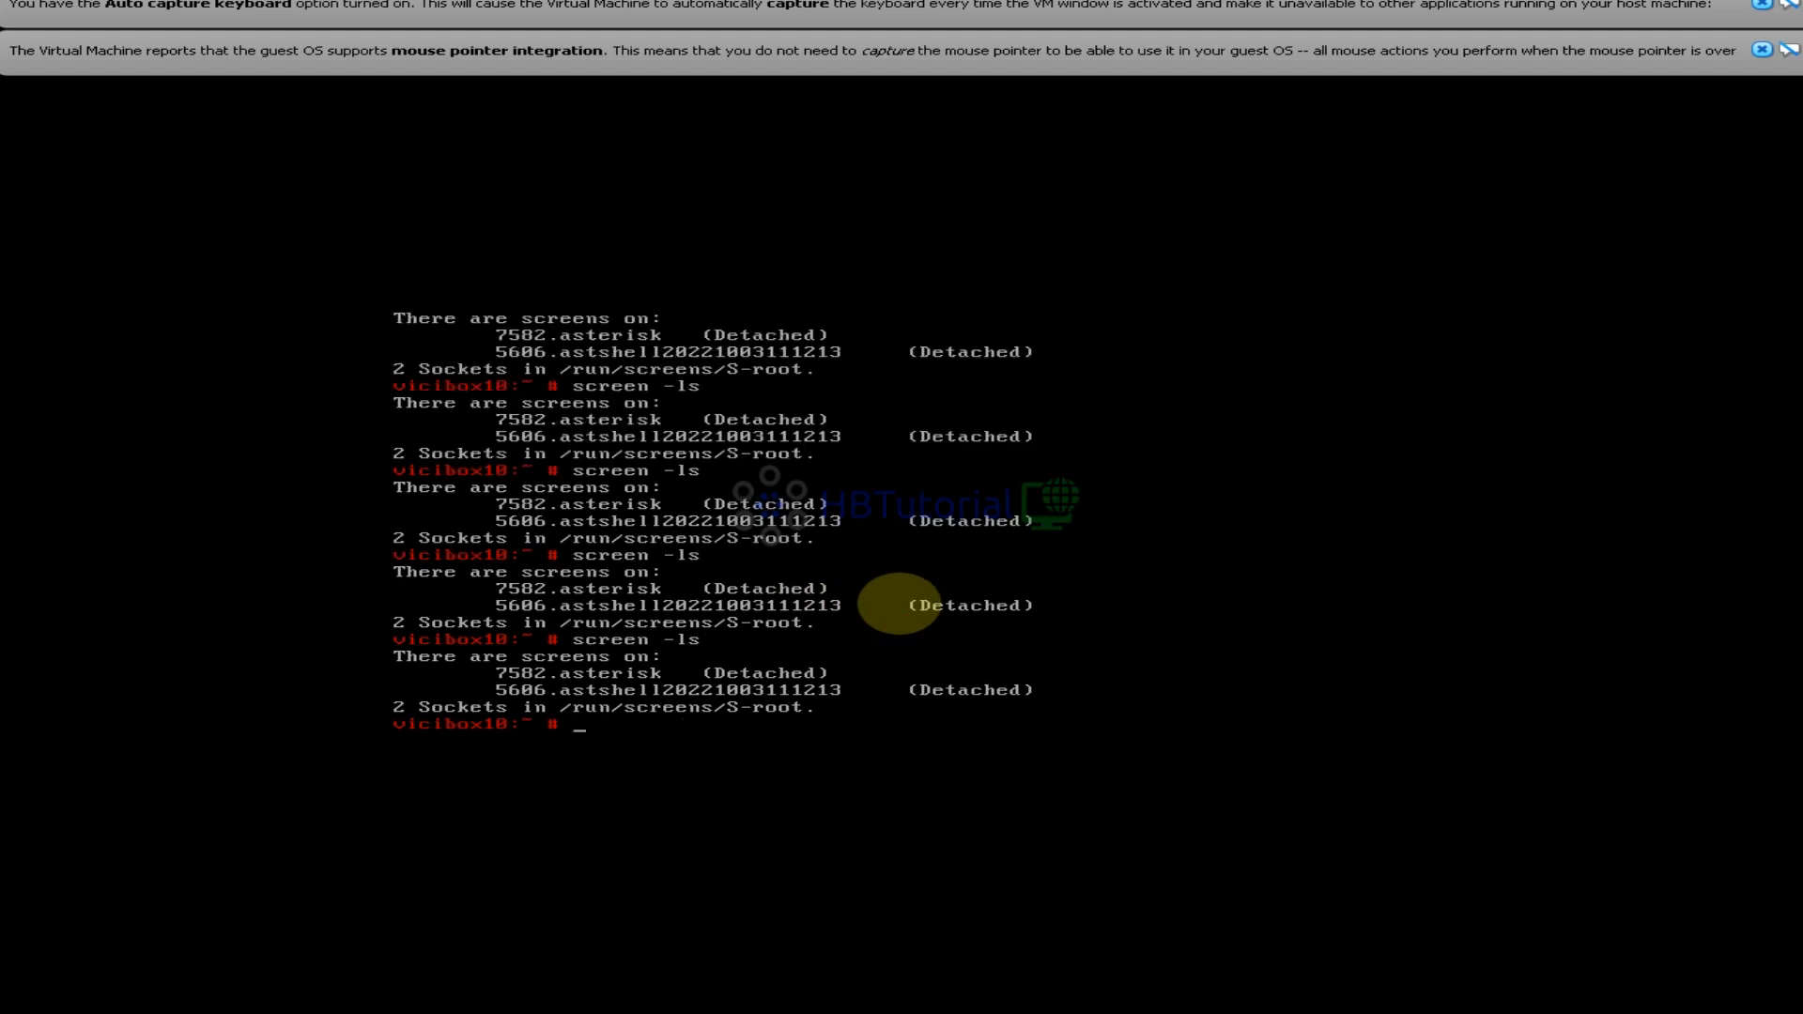
{"action": "key", "text": "Up"}
{"action": "key", "text": "Return"}
{"action": "key", "text": "Up"}
{"action": "key", "text": "Return"}
{"action": "key", "text": "Up"}
{"action": "key", "text": "Down"}
{"action": "key", "text": "Up"}
{"action": "key", "text": "Down"}
{"action": "key", "text": "Up"}
{"action": "key", "text": "Down"}
{"action": "type", "text": "history"}
{"action": "key", "text": "Return"}
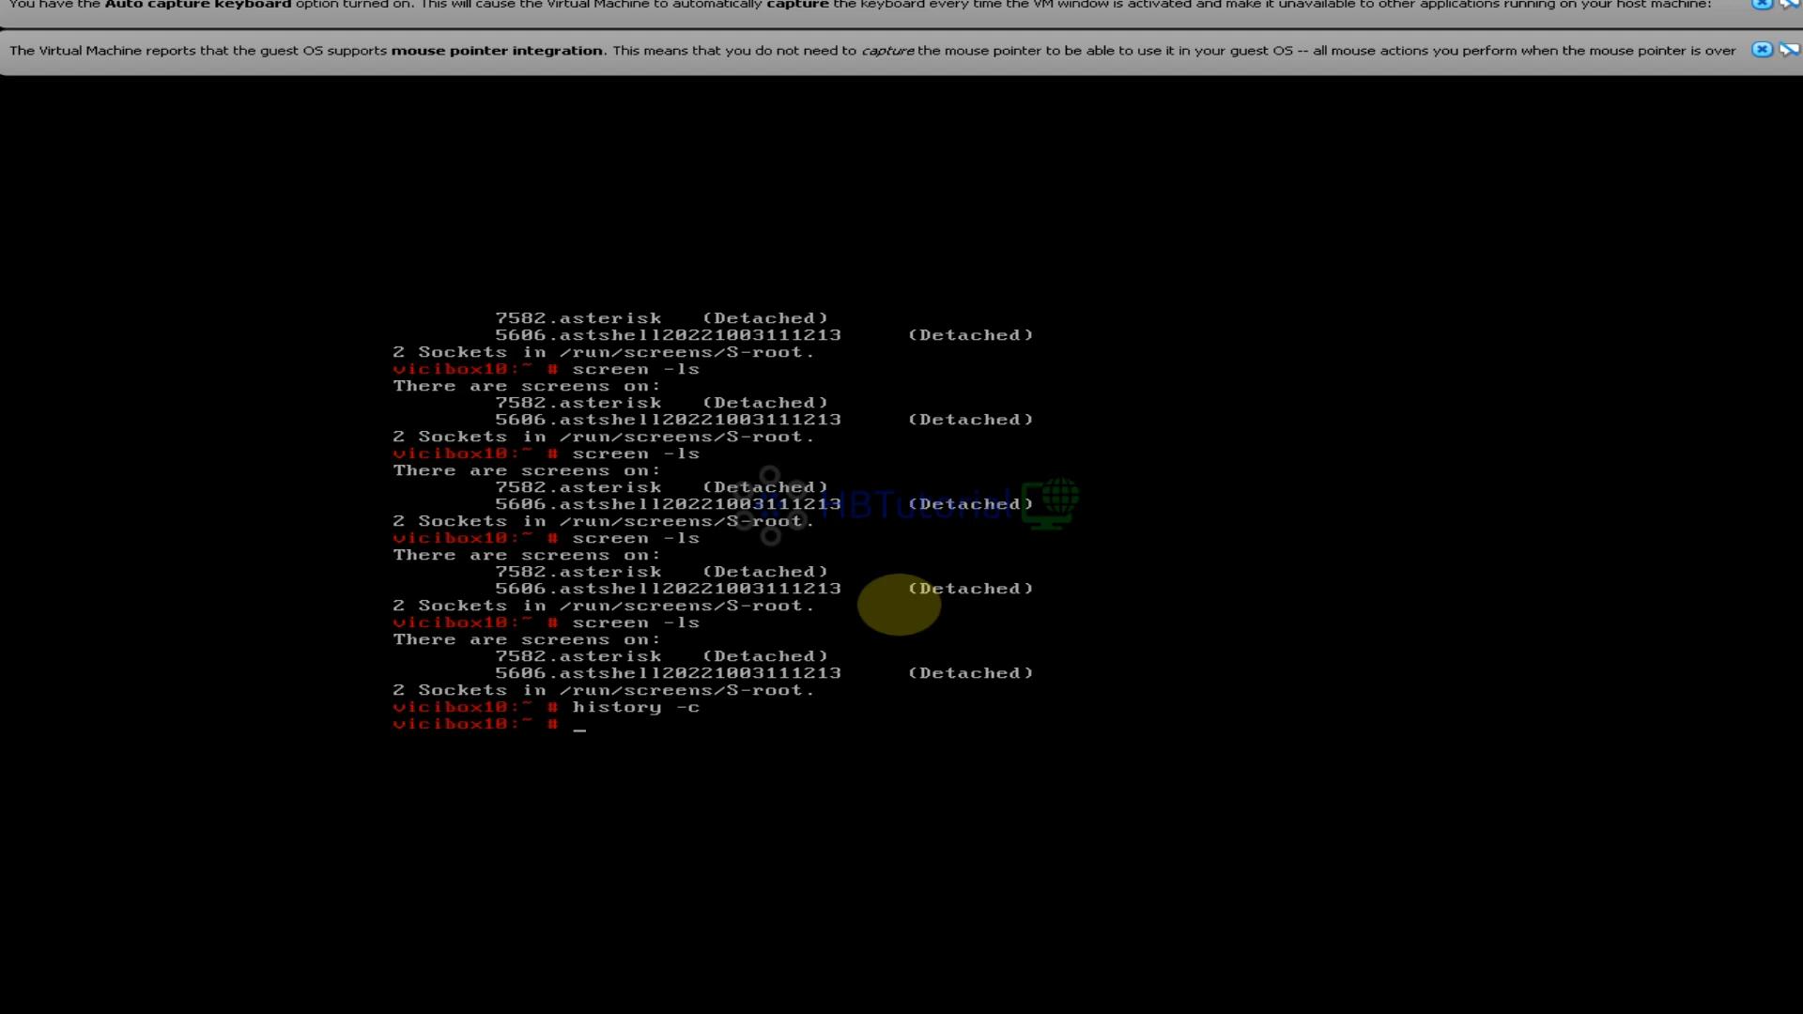
Confirm the eleven screen sessions and attach to the Asterisk CLI with asterisk -rvvvv
{"action": "type", "text": "screen -ls"}
{"action": "key", "text": "Return"}
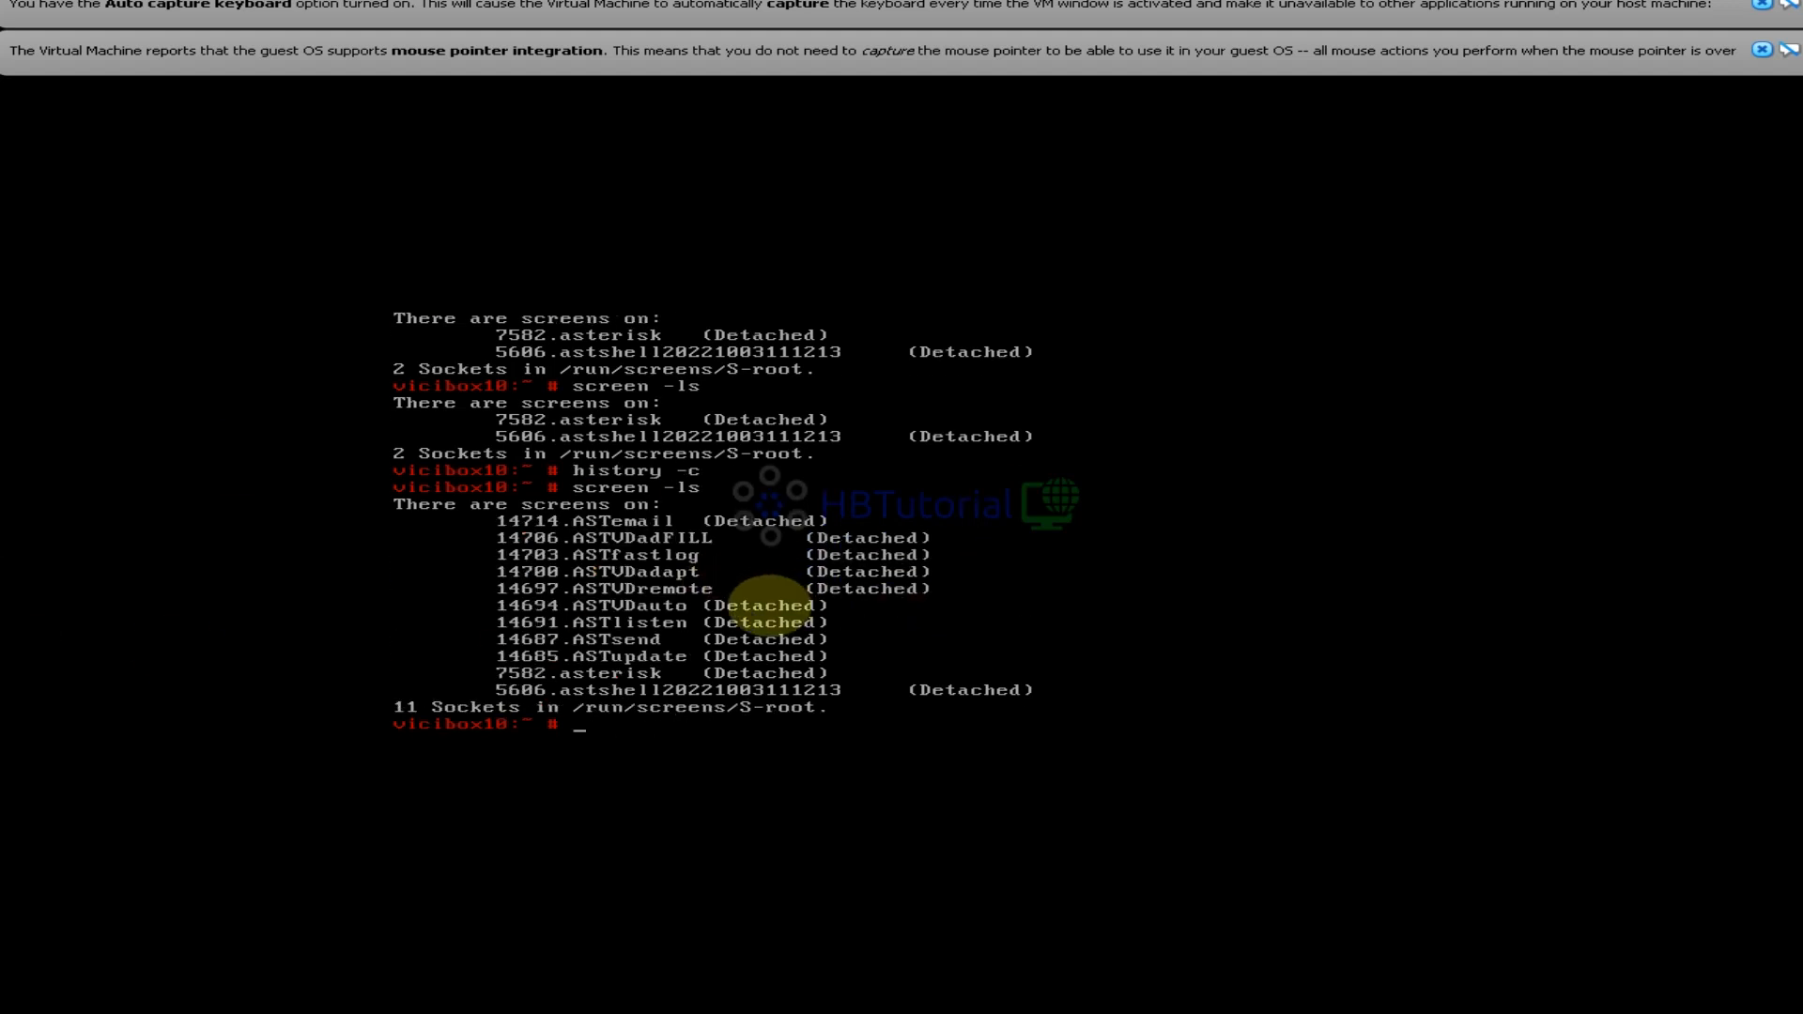
{"action": "type", "text": "asterisk "}
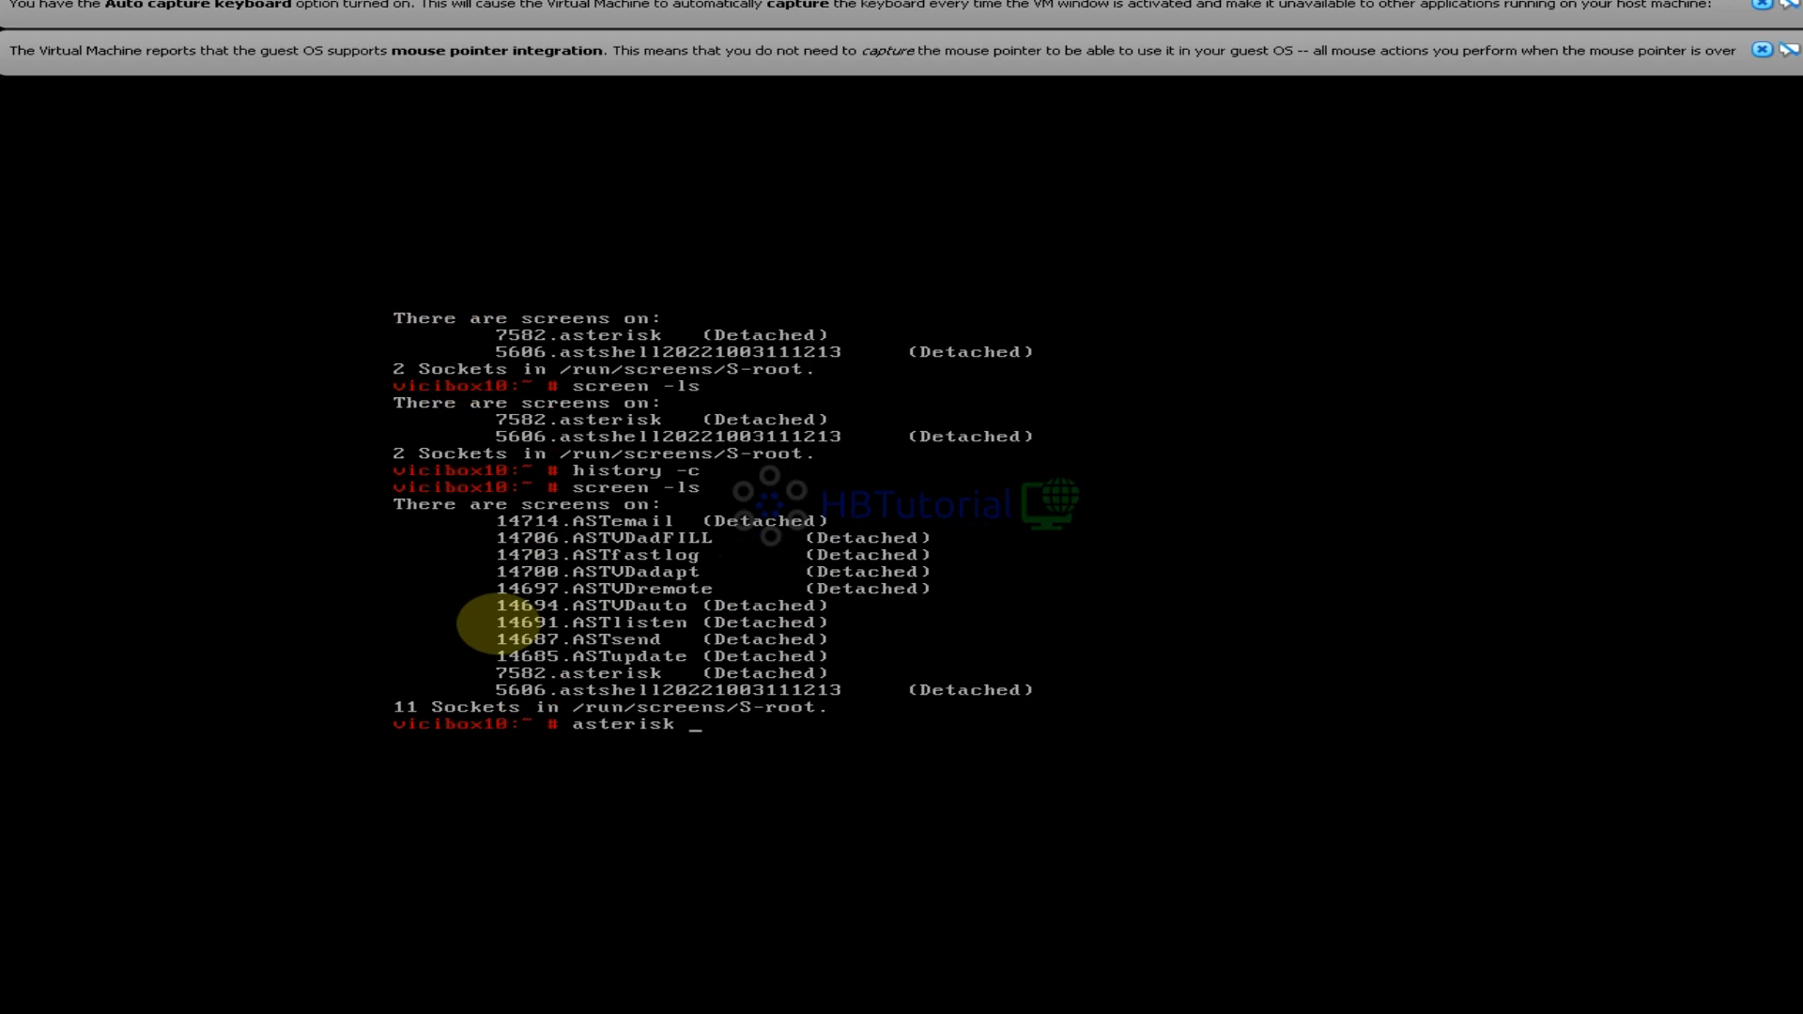
{"action": "type", "text": "-rvvvvvvvvvvvvvvvvvv"}
{"action": "key", "text": "Return"}
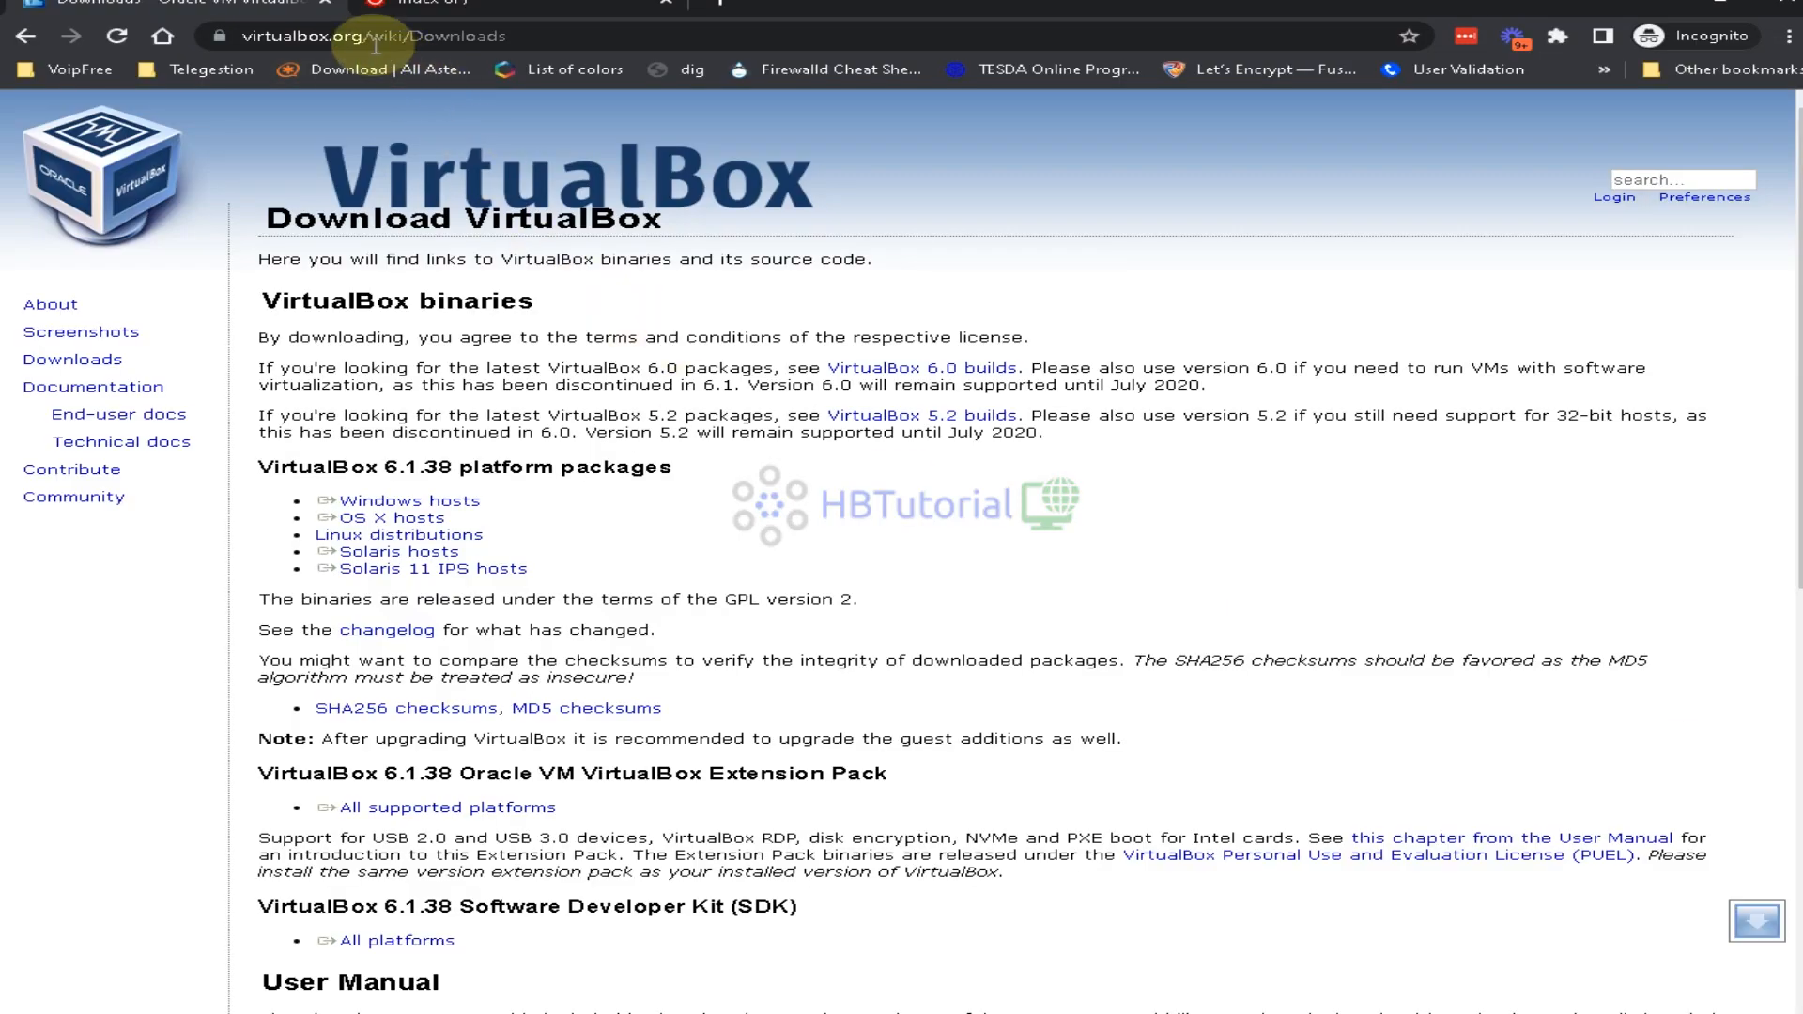
Load 192.168.20.205 in Chrome and open the VICIdial Administration login
{"action": "left_click", "coordinate": [373, 40]}
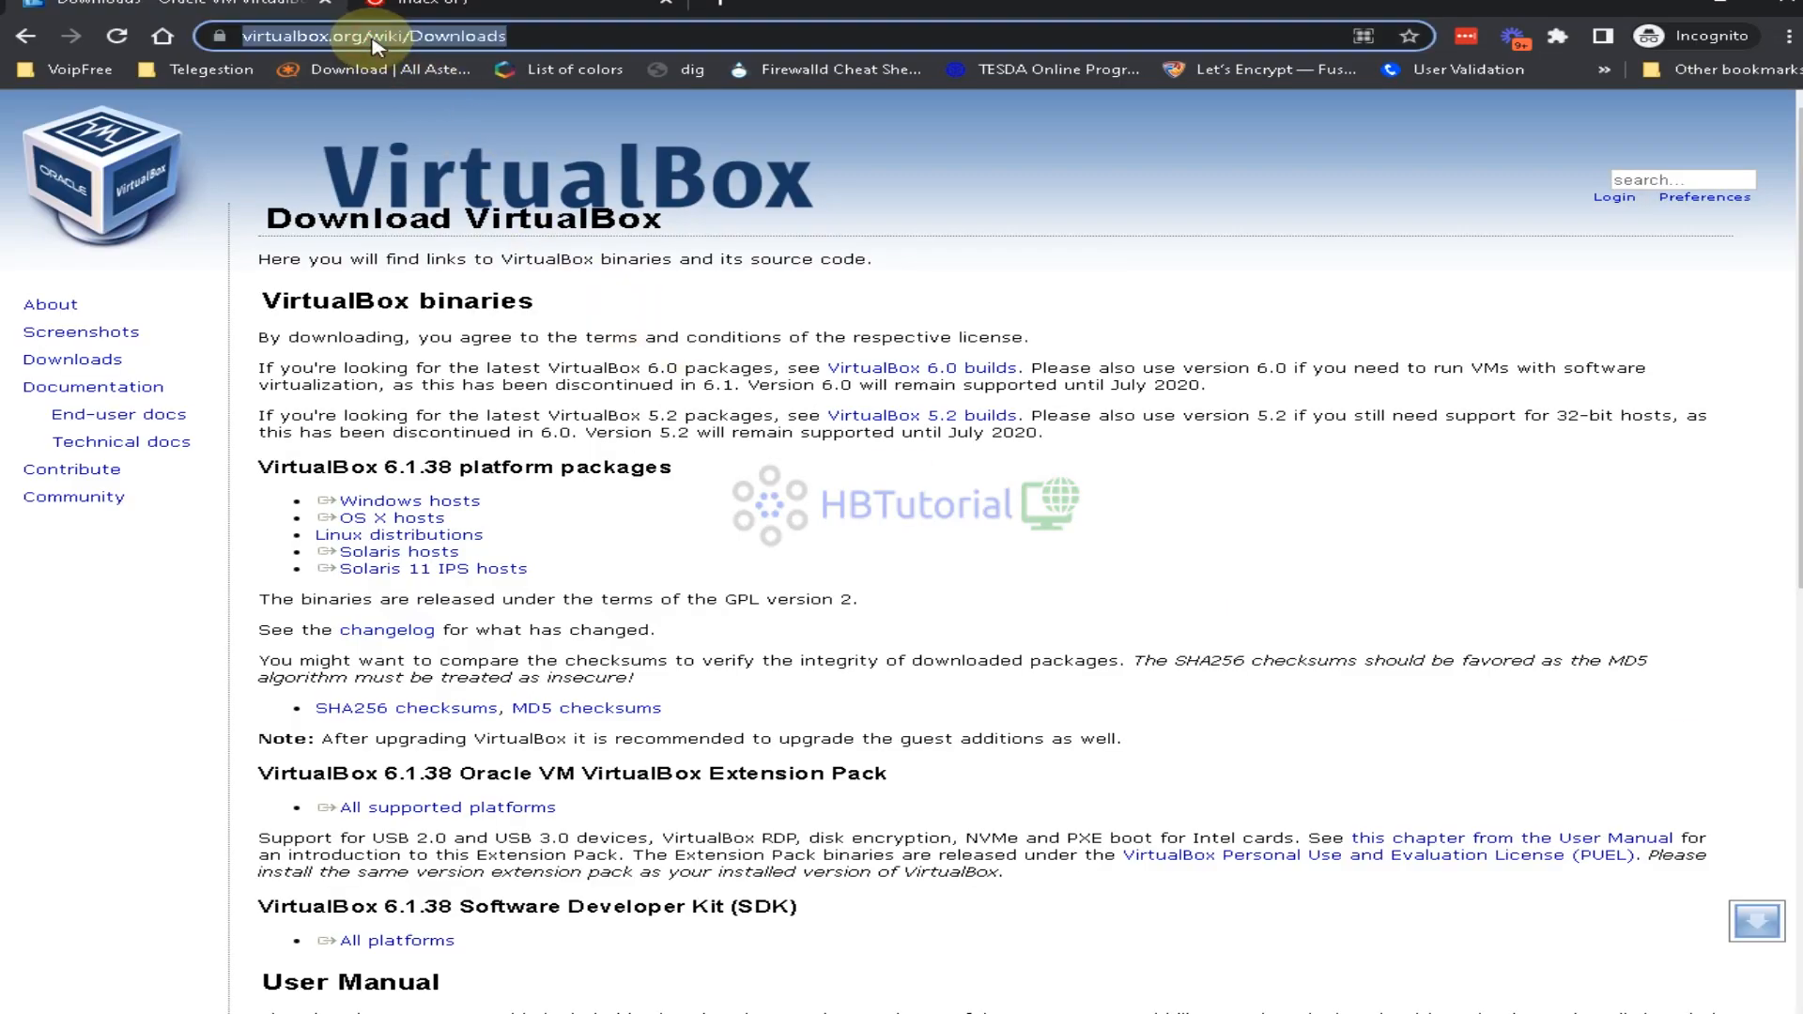
{"action": "type", "text": "192.168.20.2"}
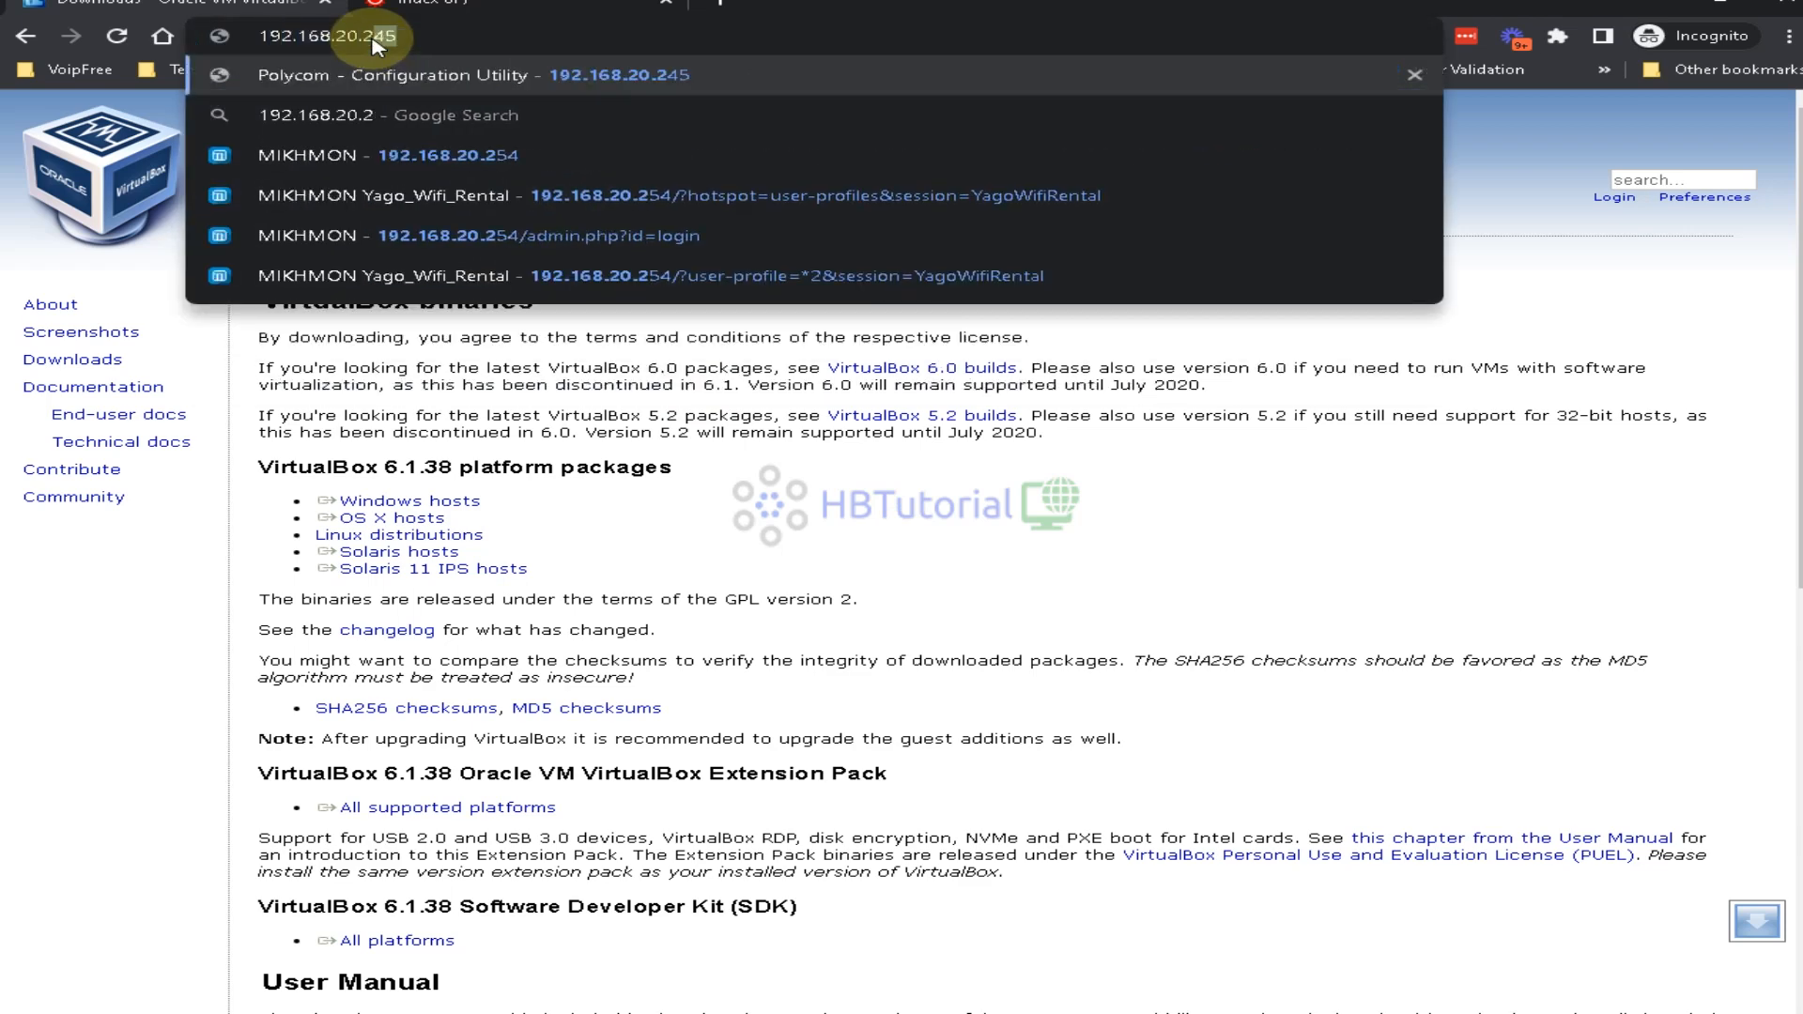
{"action": "type", "text": "05"}
{"action": "key", "text": "Return"}
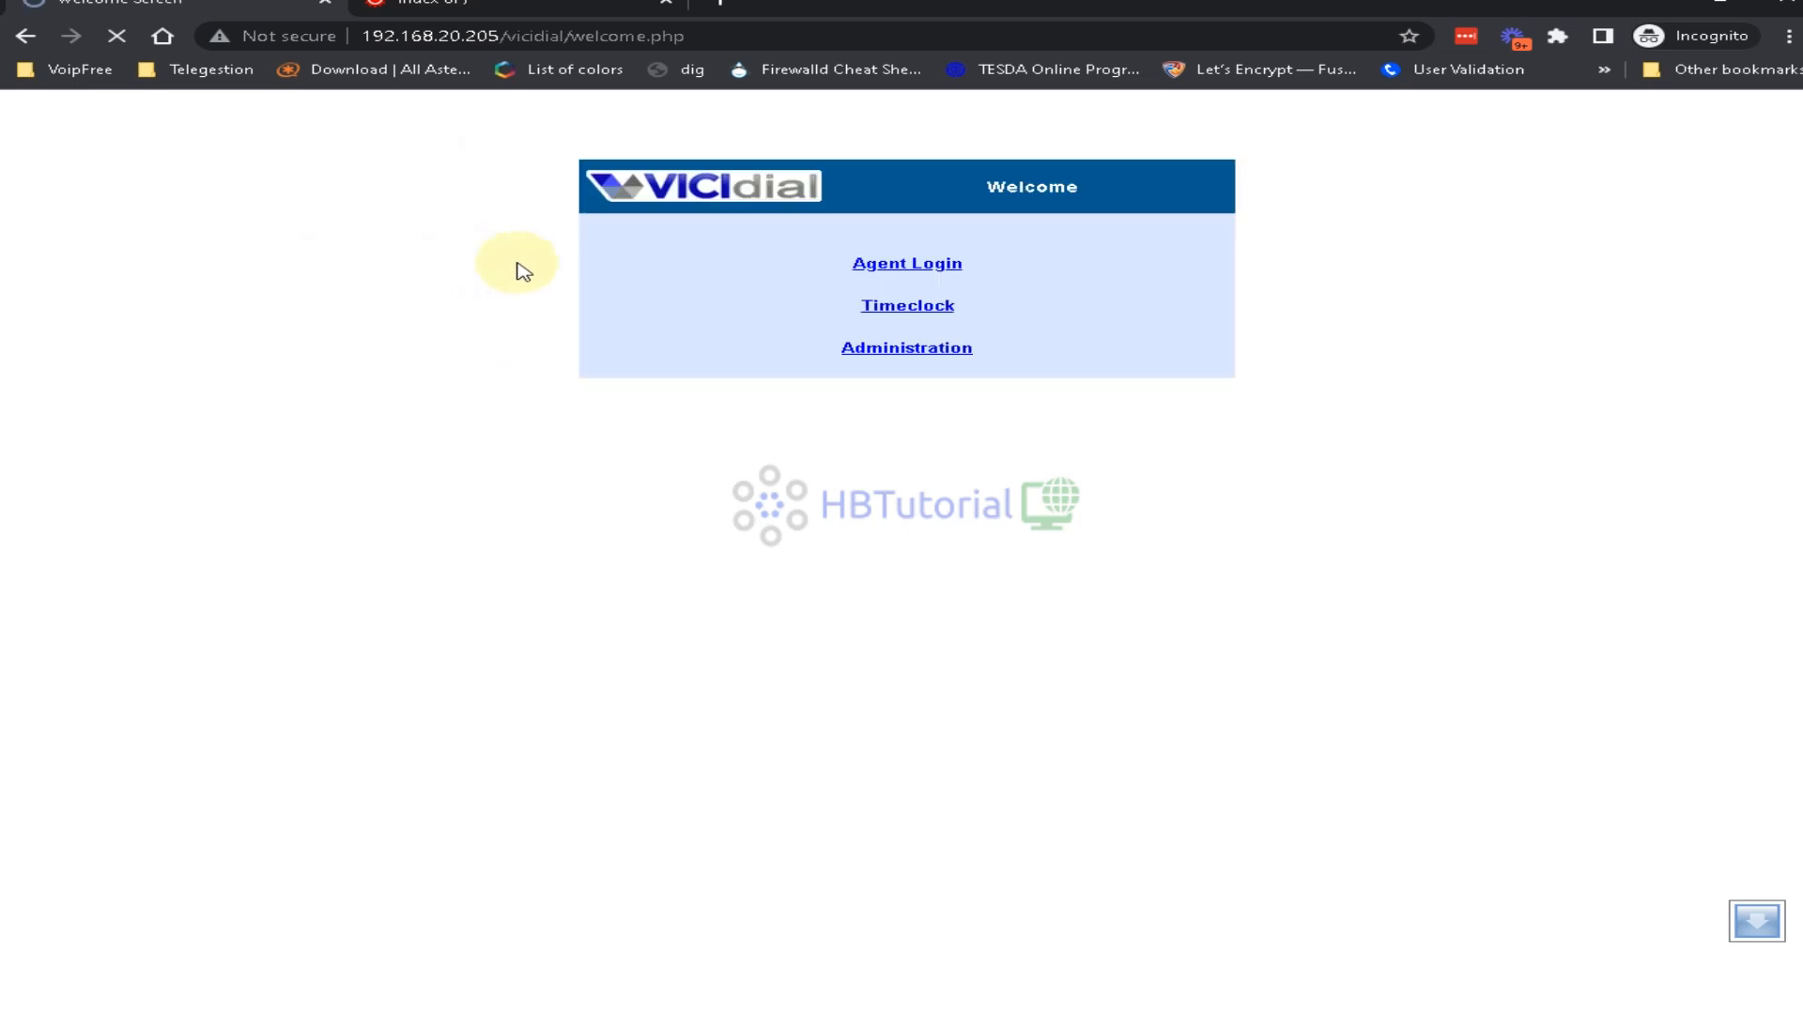
{"action": "left_click", "coordinate": [916, 351]}
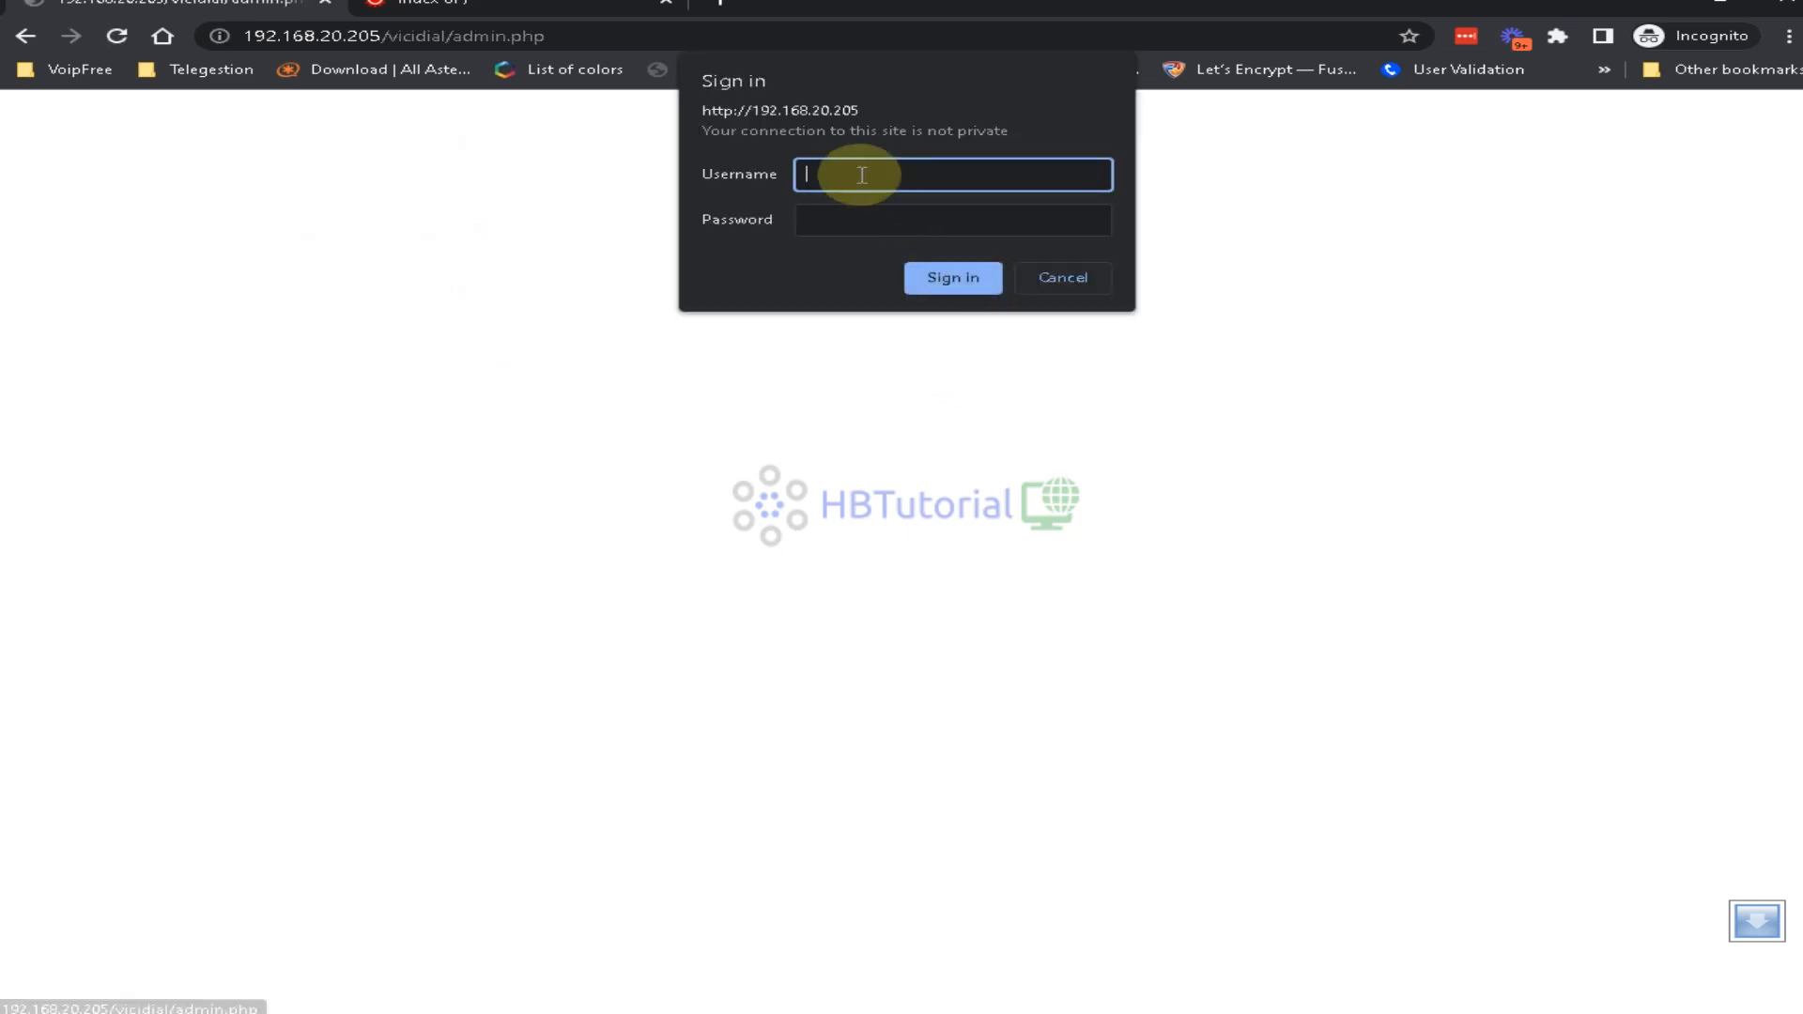
Sign in with the admin username and password and continue to initial setup
{"action": "type", "text": "6666"}
{"action": "key", "text": "Tab"}
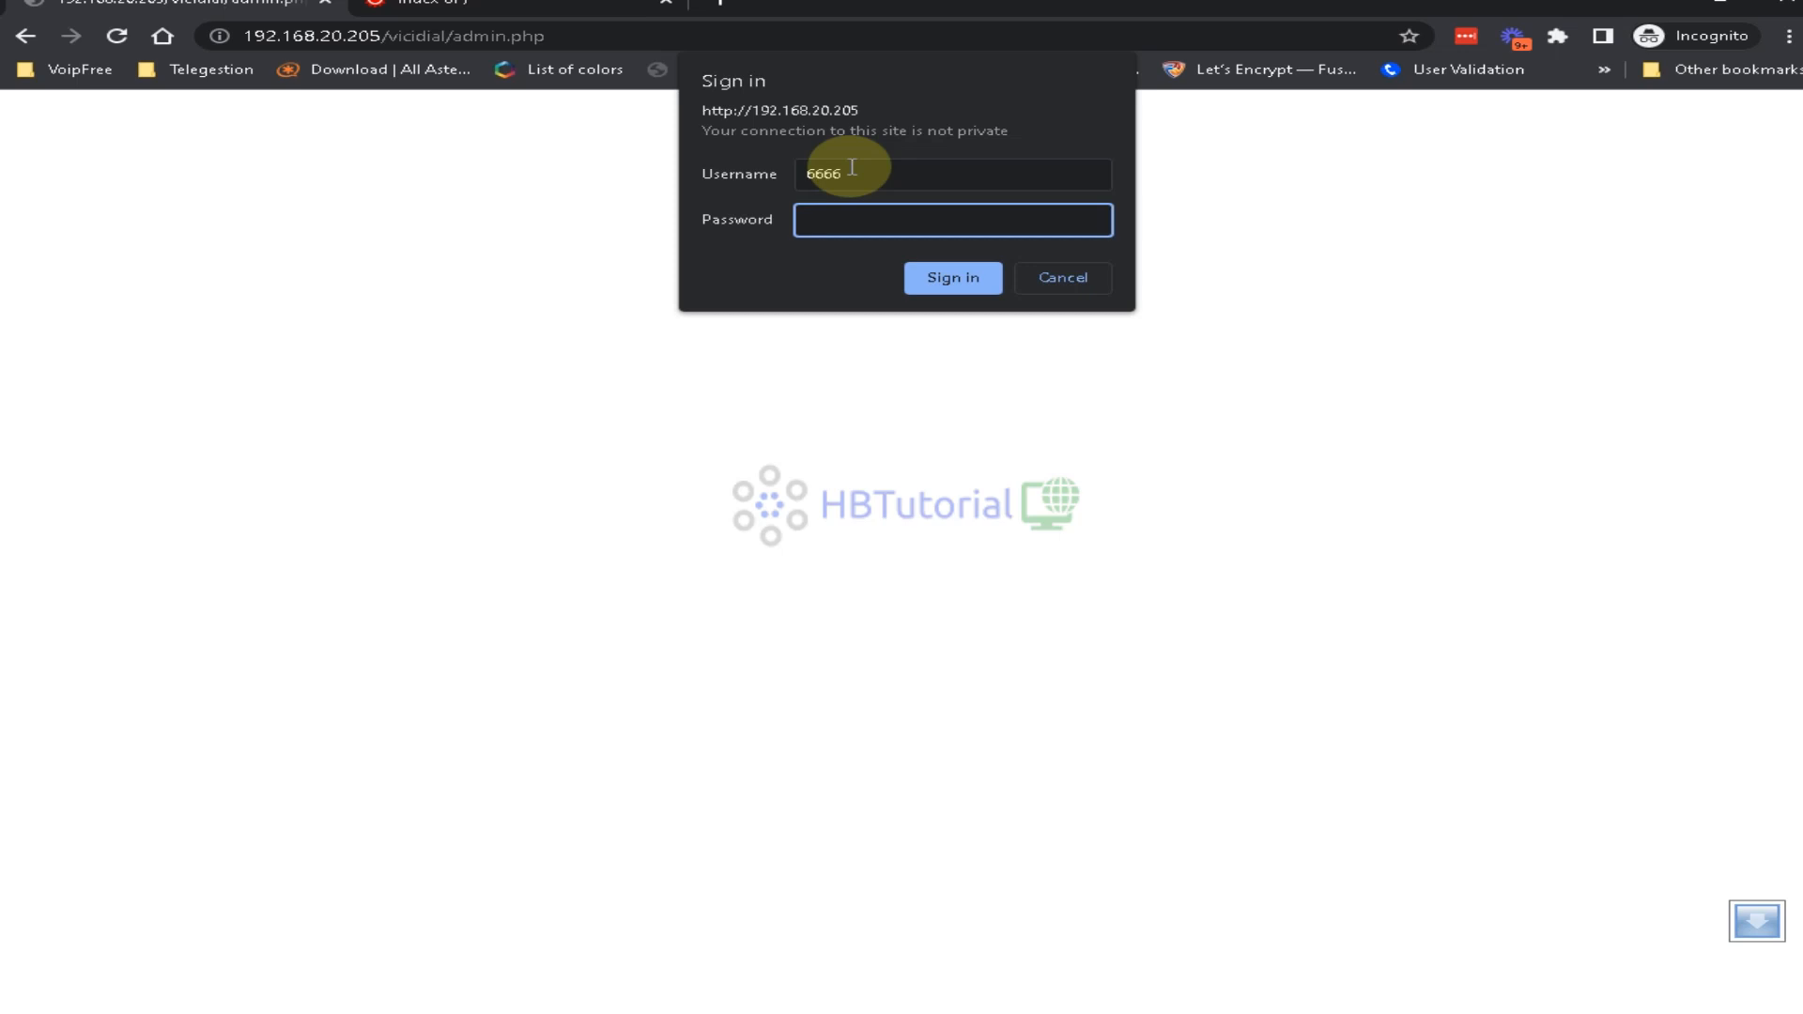
{"action": "type", "text": "1"}
{"action": "key", "text": "Return"}
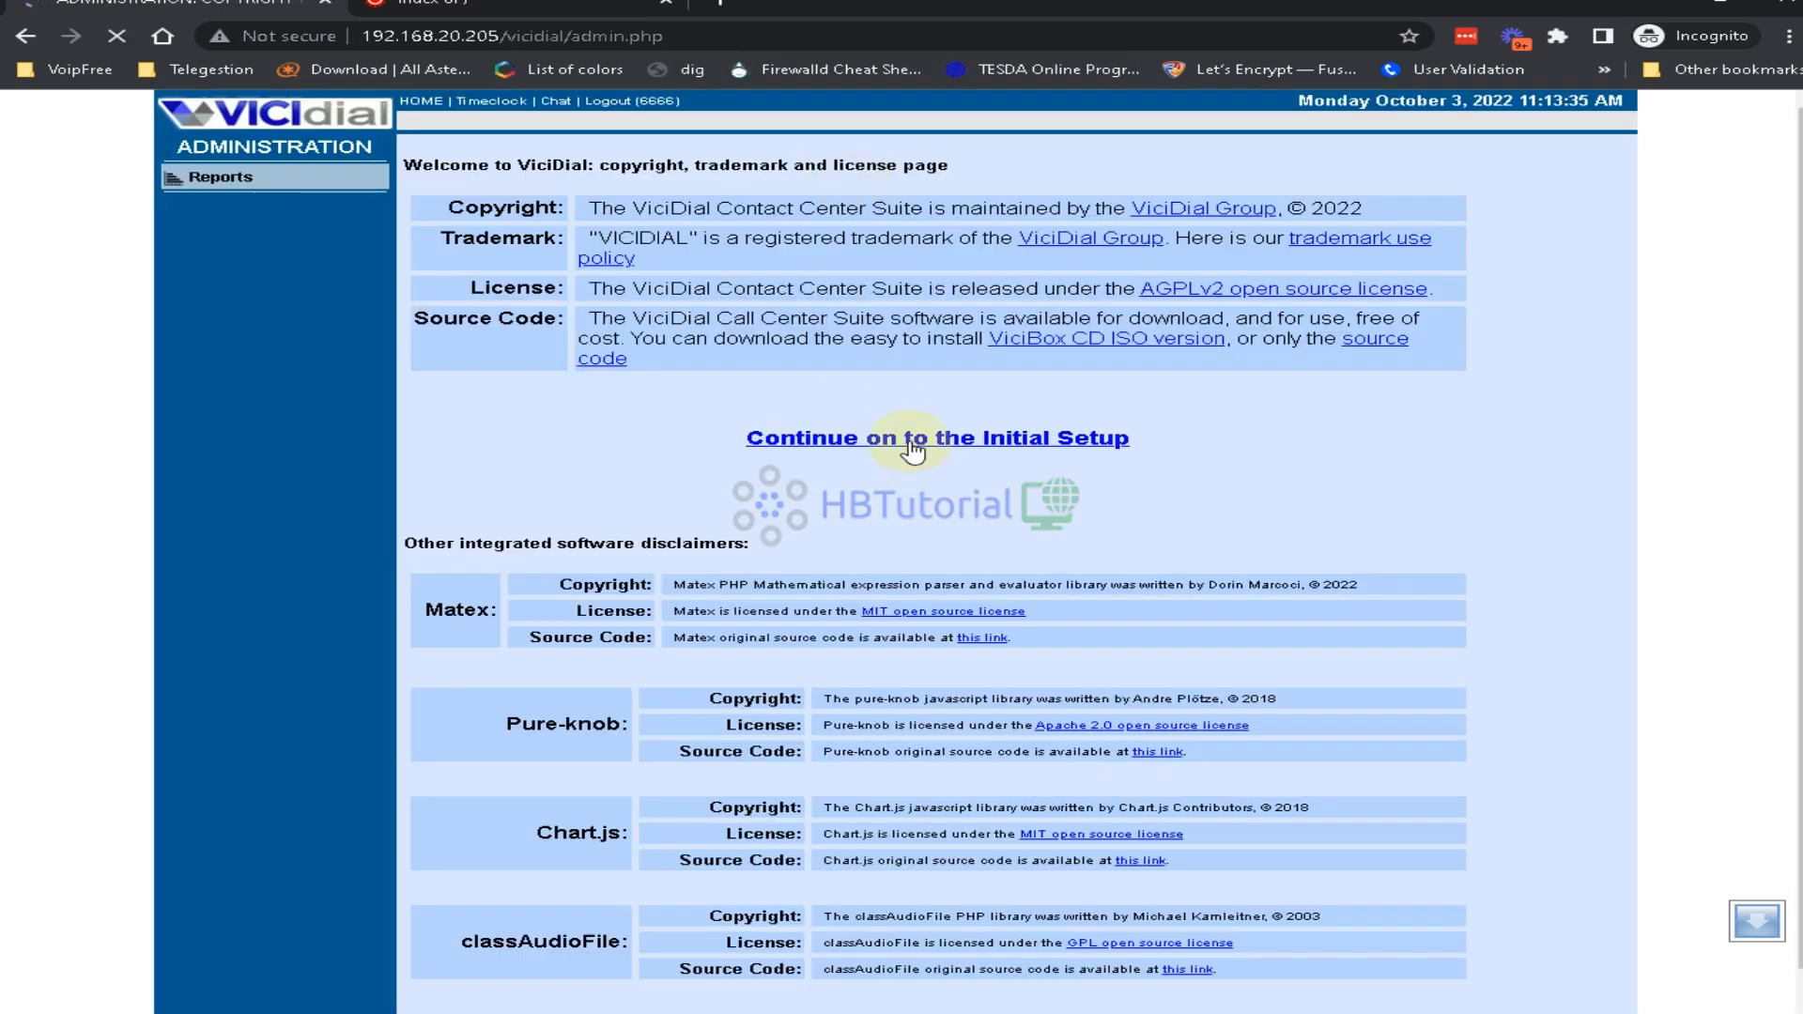
{"action": "left_click", "coordinate": [913, 452]}
Enter a new admin password and reuse it for the phone registration and server passwords
{"action": "left_click", "coordinate": [646, 323]}
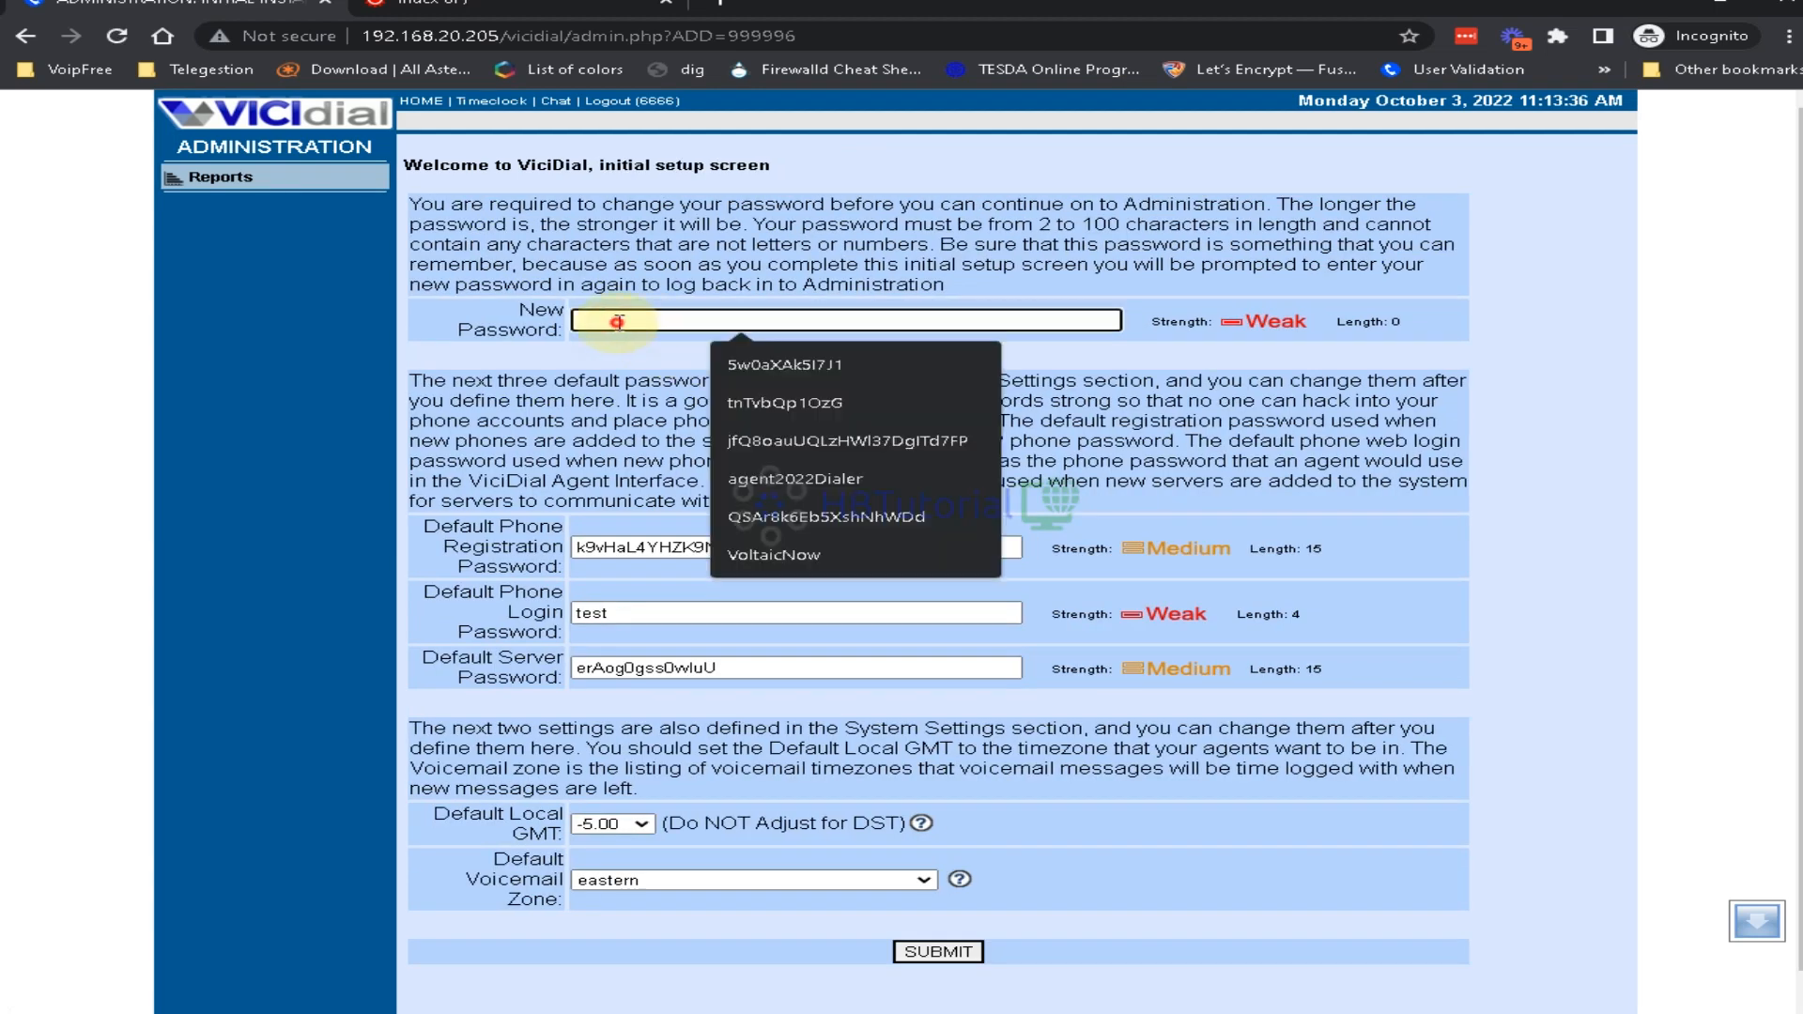
{"action": "type", "text": "test"}
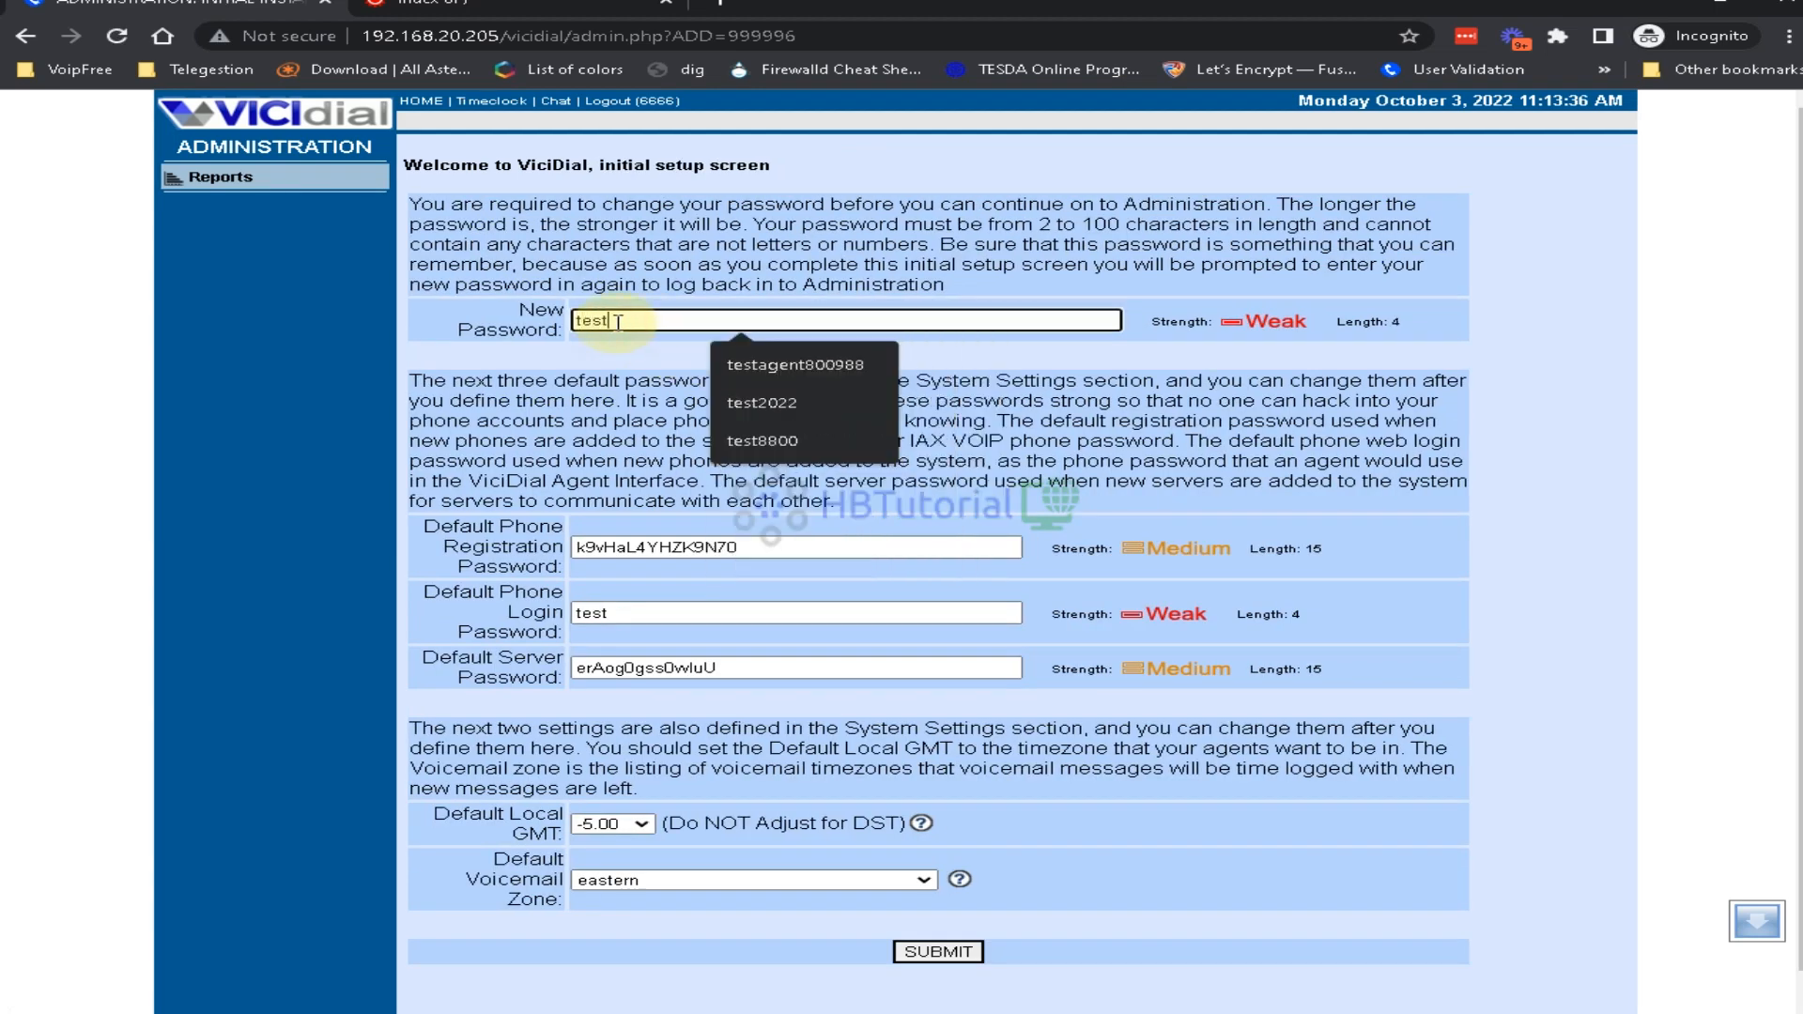
{"action": "type", "text": "2020"}
{"action": "key", "text": "Tab"}
{"action": "key", "text": "Tab"}
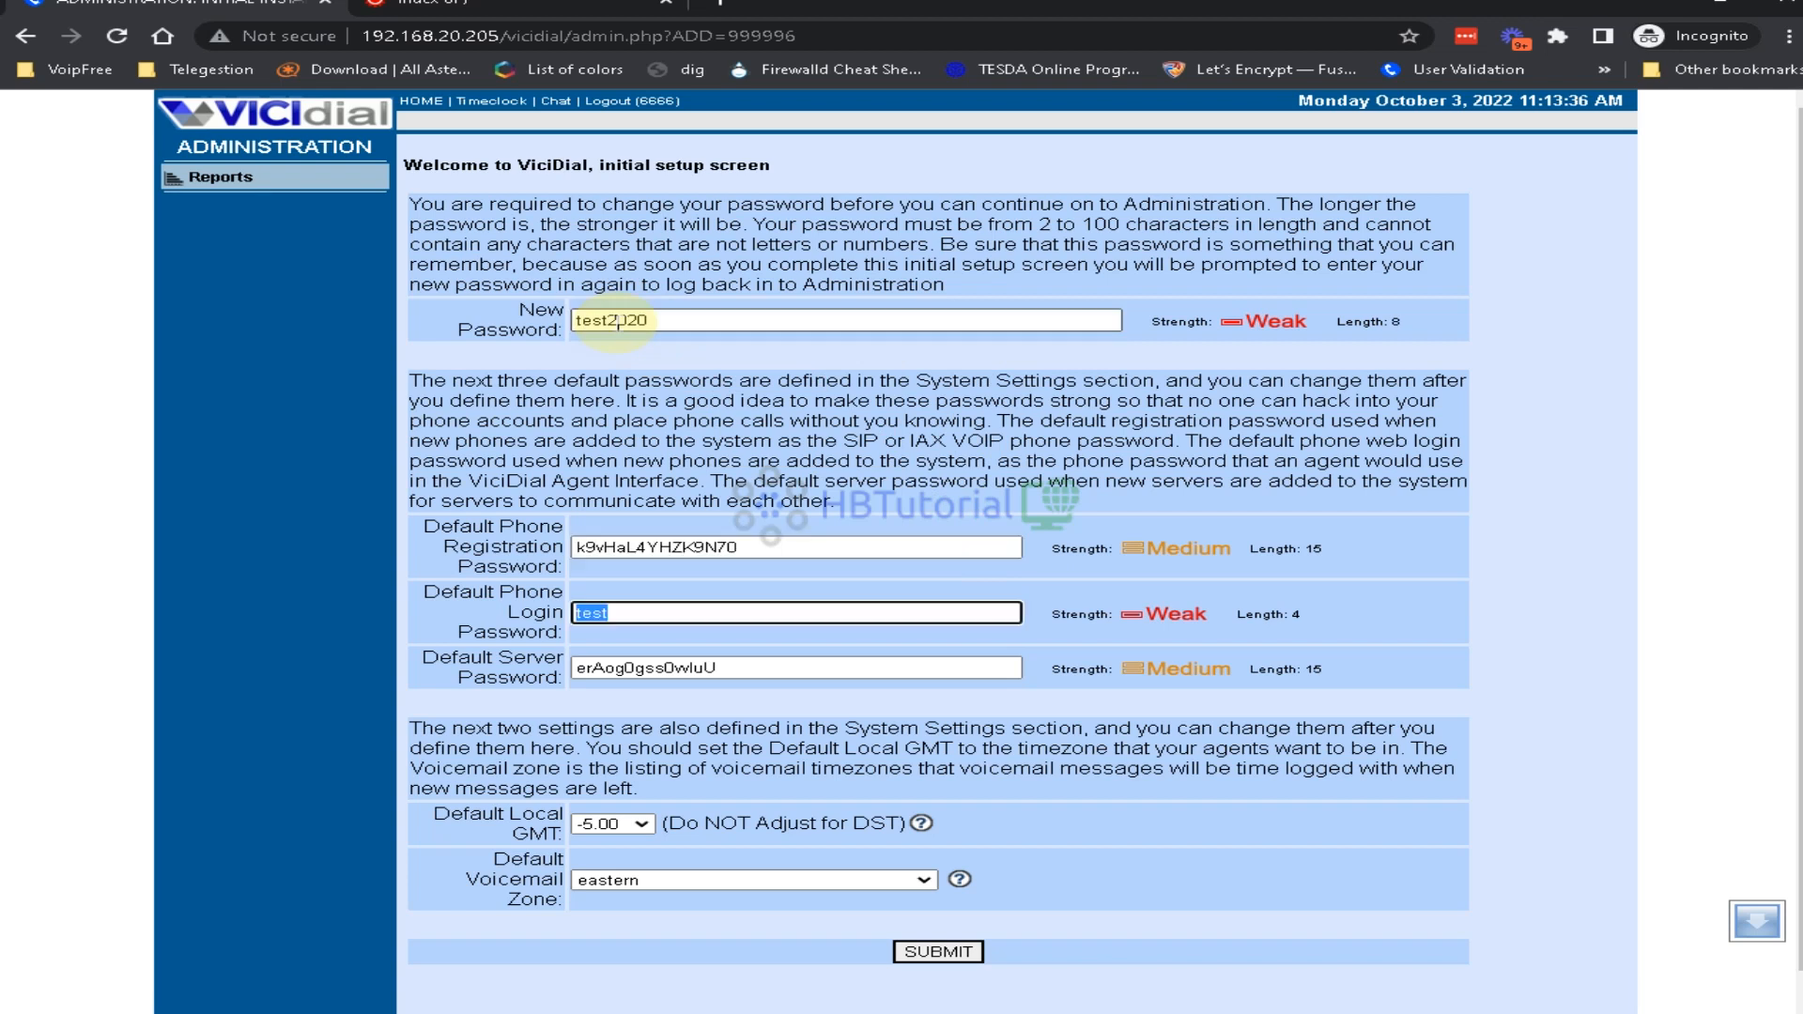
{"action": "left_click_drag", "start_coordinate": [634, 329], "coordinate": [449, 334]}
{"action": "key", "text": "ctrl+c"}
{"action": "left_click_drag", "start_coordinate": [750, 547], "coordinate": [556, 547]}
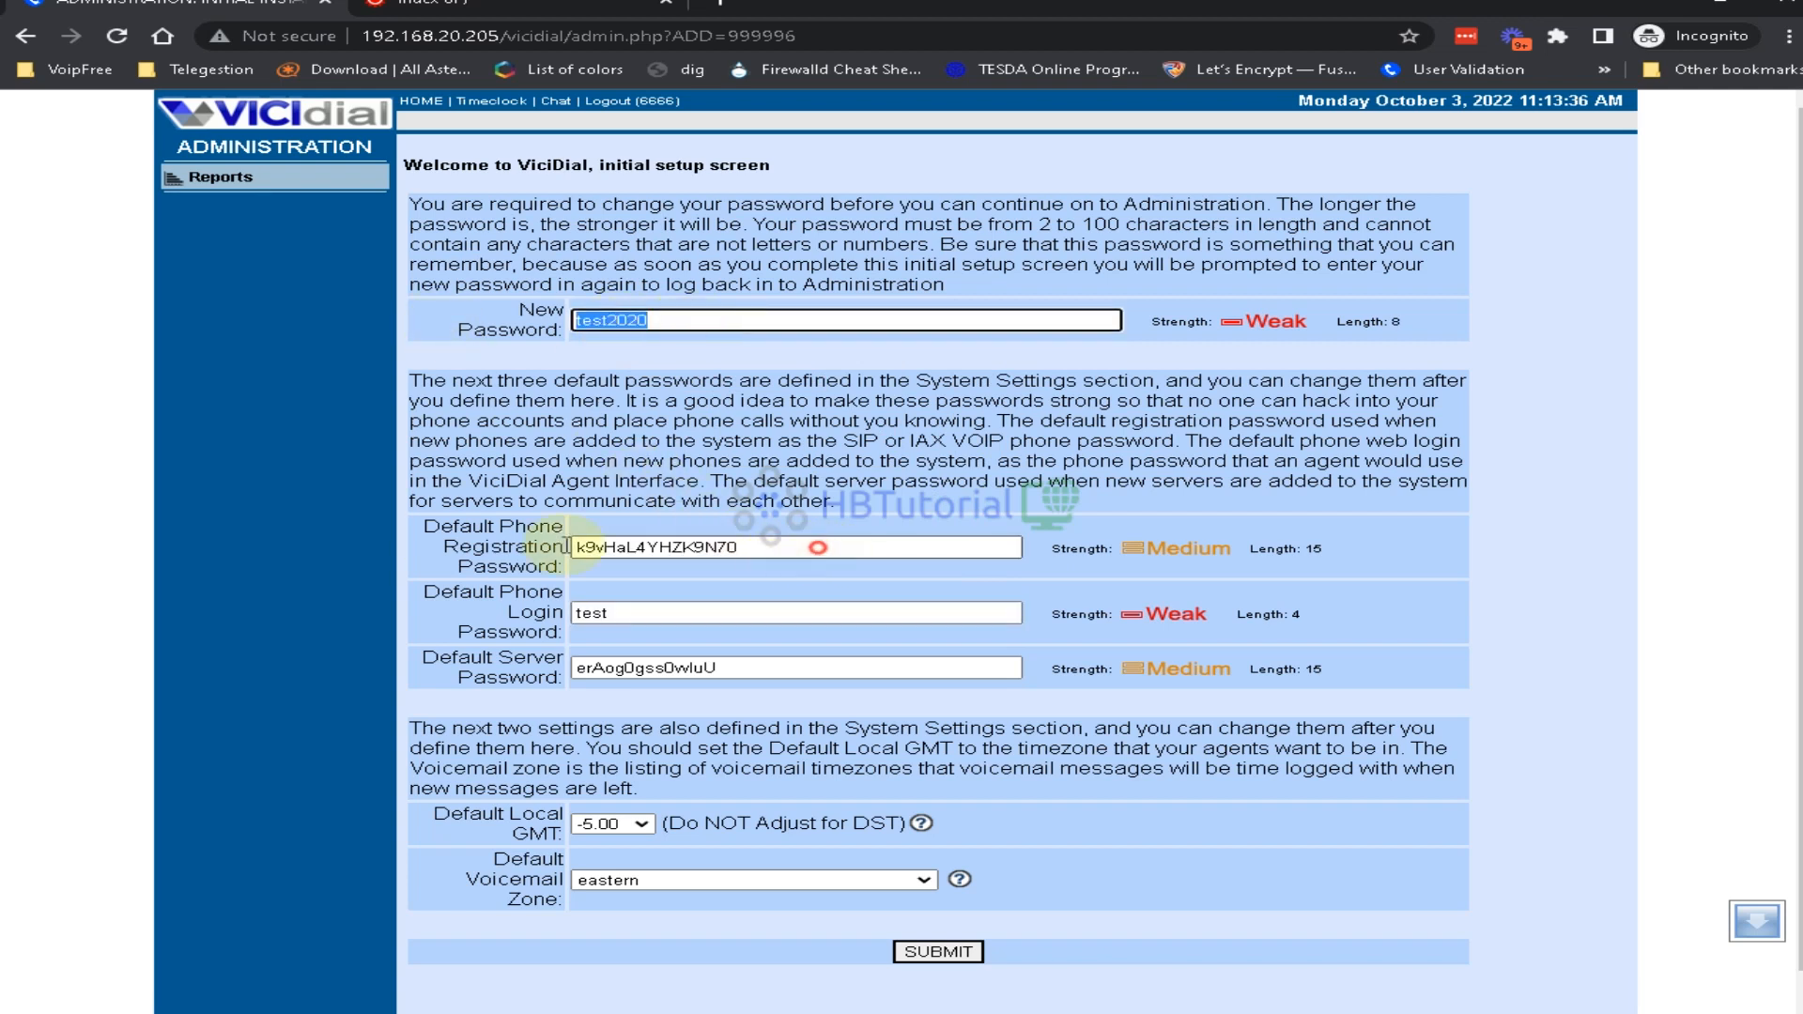
{"action": "key", "text": "ctrl+v"}
{"action": "left_click_drag", "start_coordinate": [766, 668], "coordinate": [334, 664]}
{"action": "key", "text": "ctrl+v"}
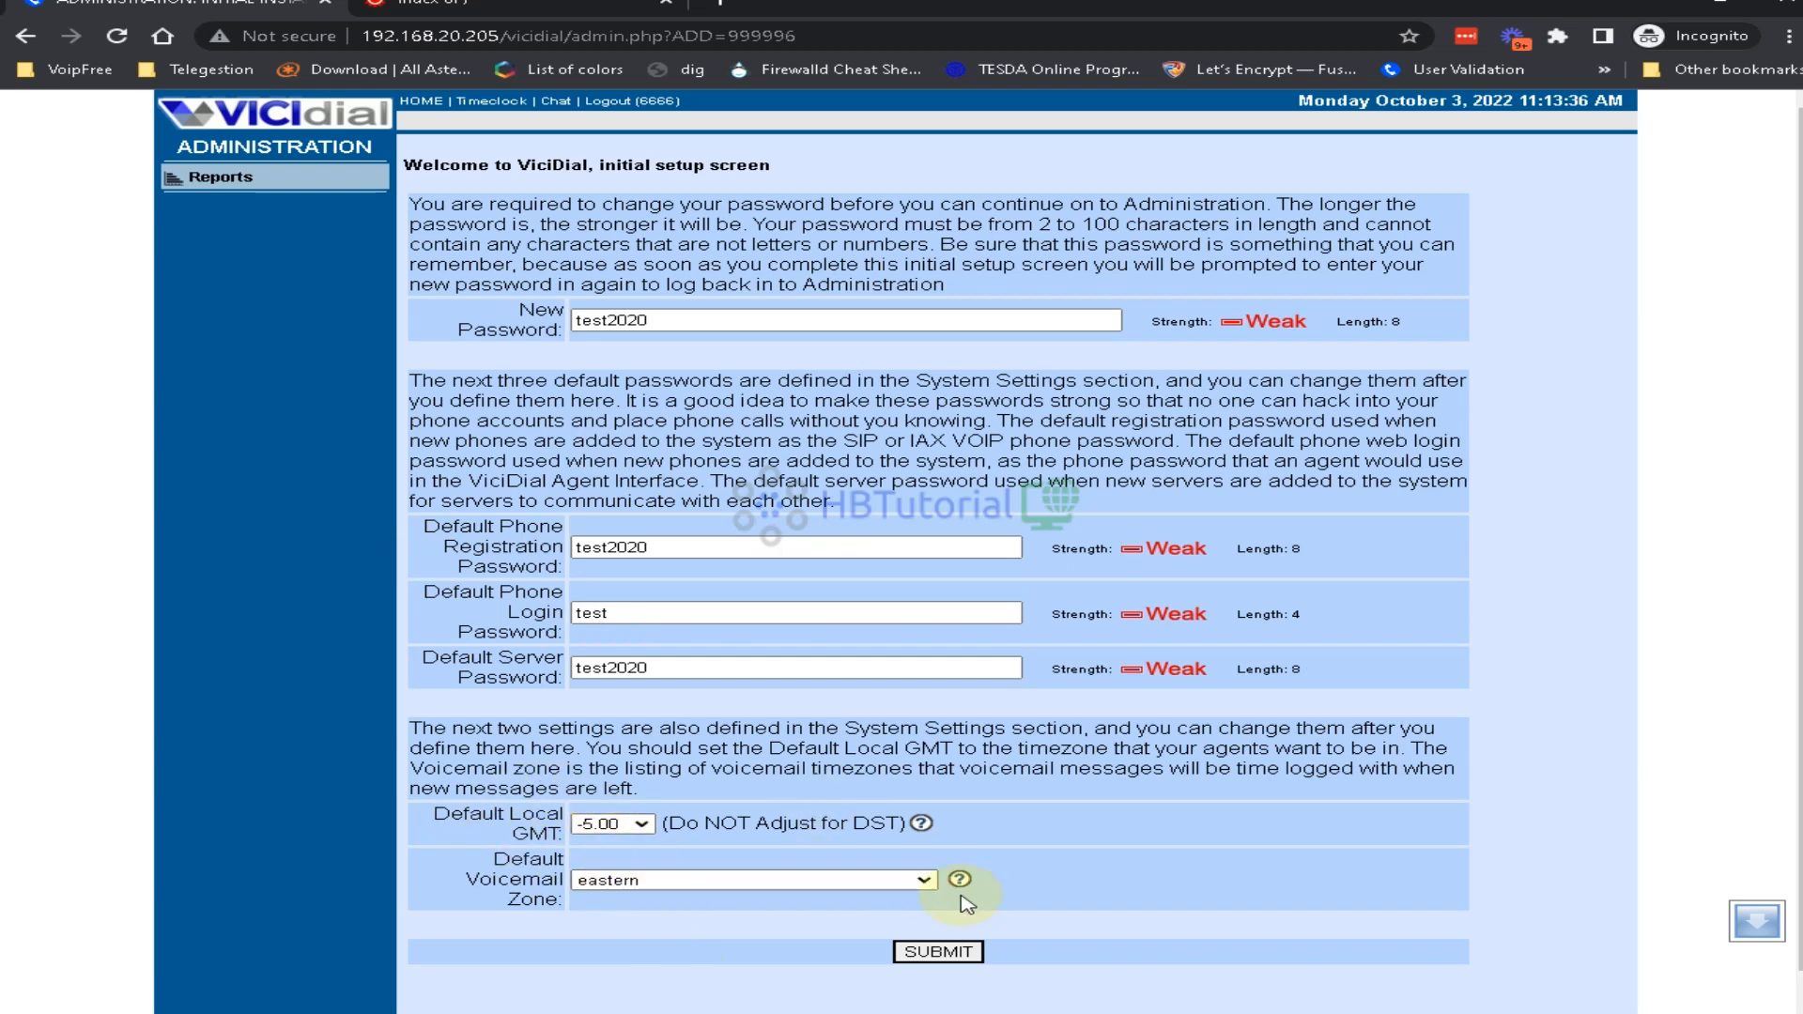
Set default local GMT to 8.00 and voicemail zone to philippines - Asia/Manila, then submit
{"action": "left_click", "coordinate": [628, 826]}
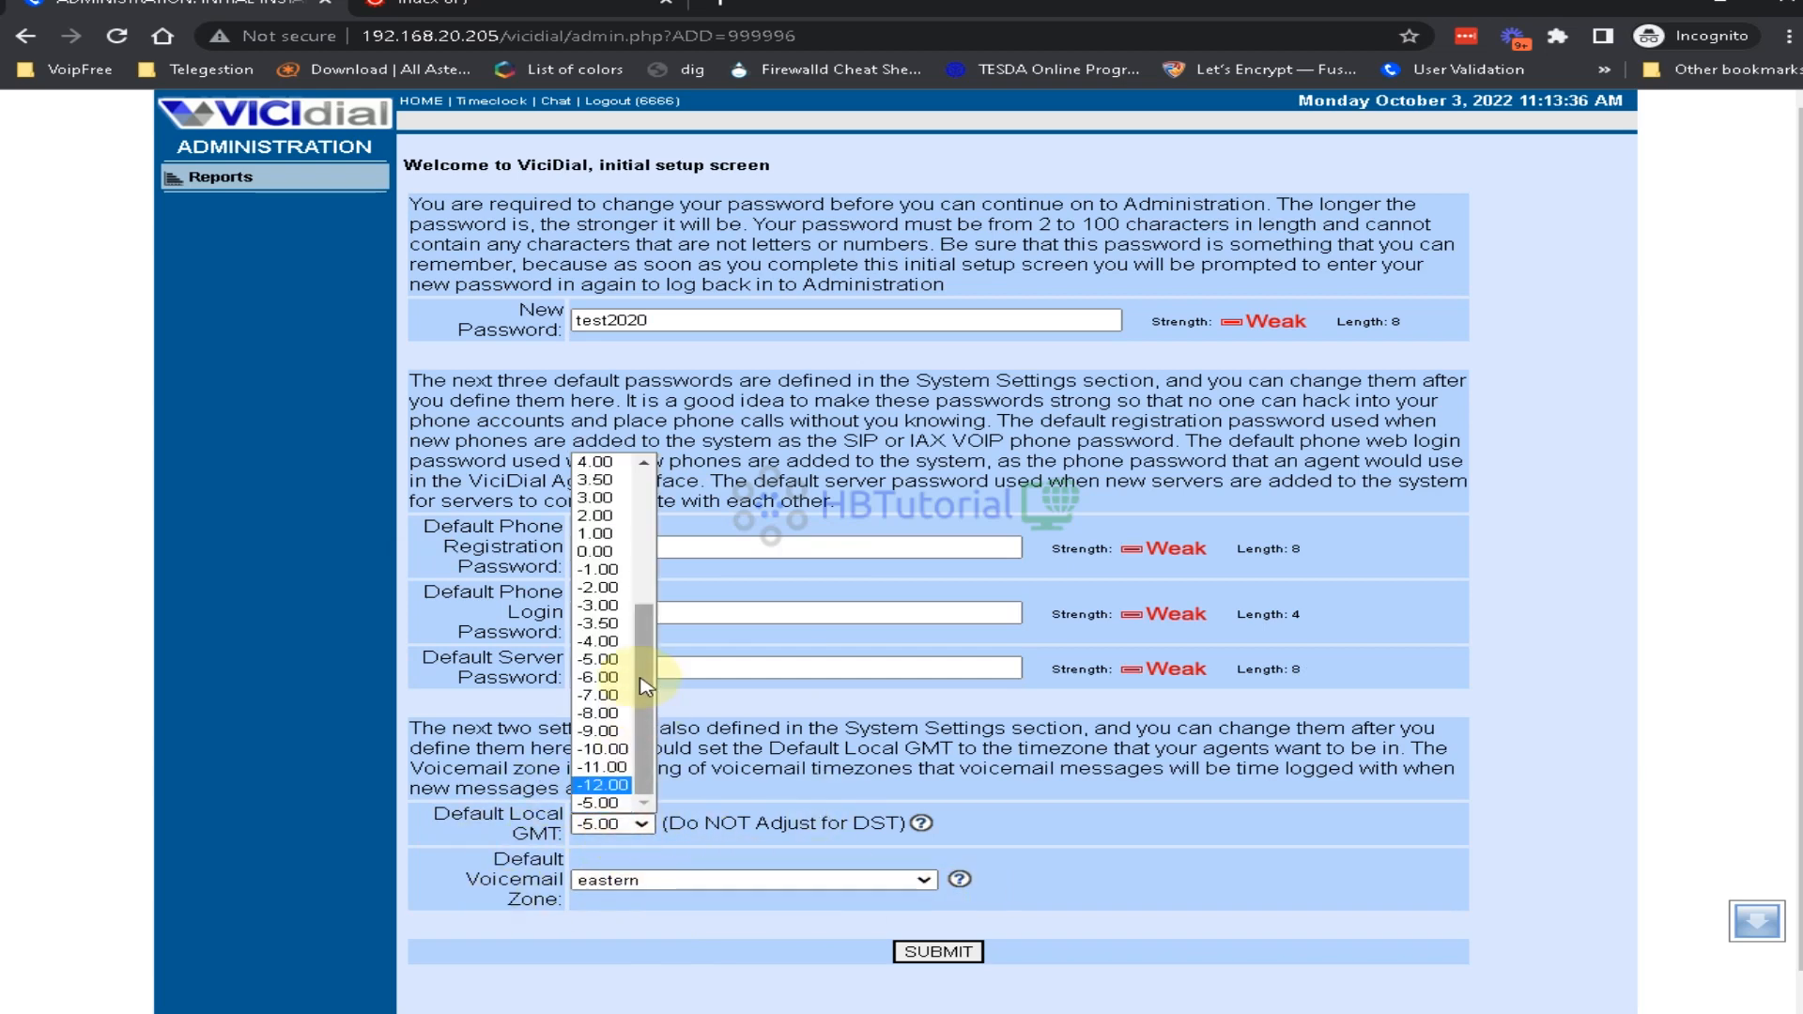
{"action": "scroll", "coordinate": [615, 597], "scroll_direction": "up", "scroll_amount": 3}
{"action": "left_click", "coordinate": [606, 569]}
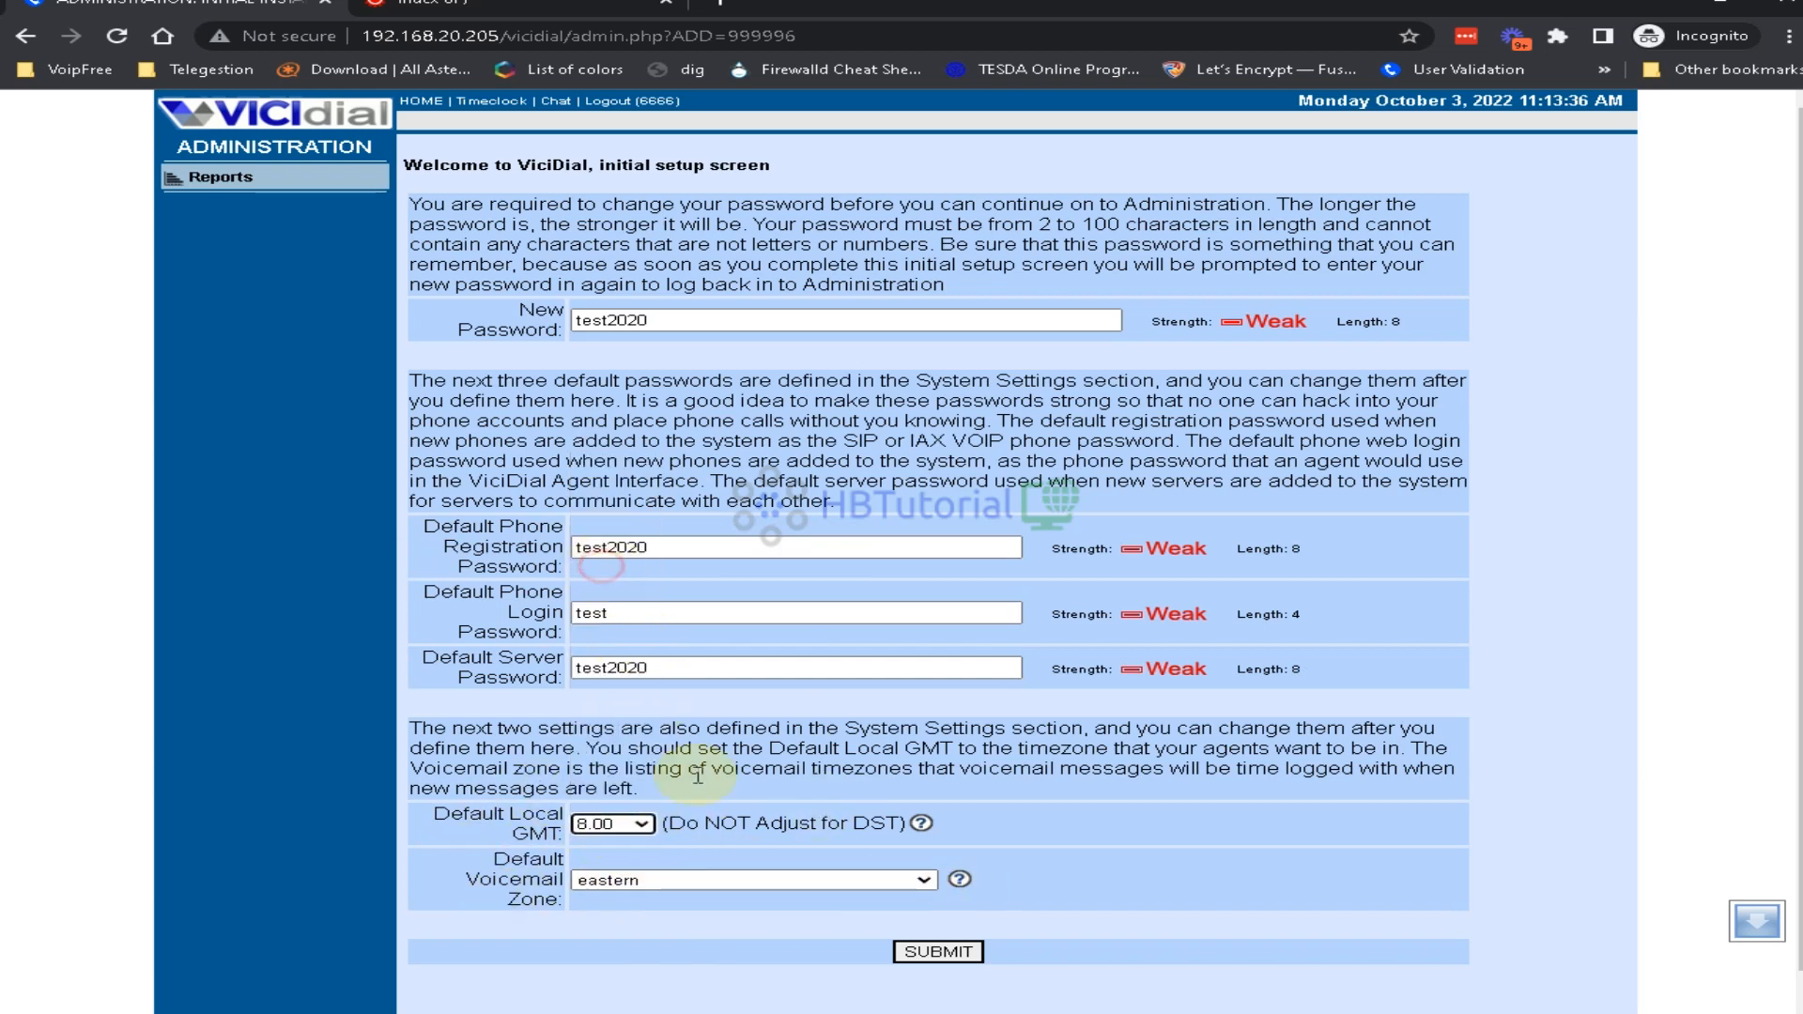
{"action": "left_click", "coordinate": [693, 878]}
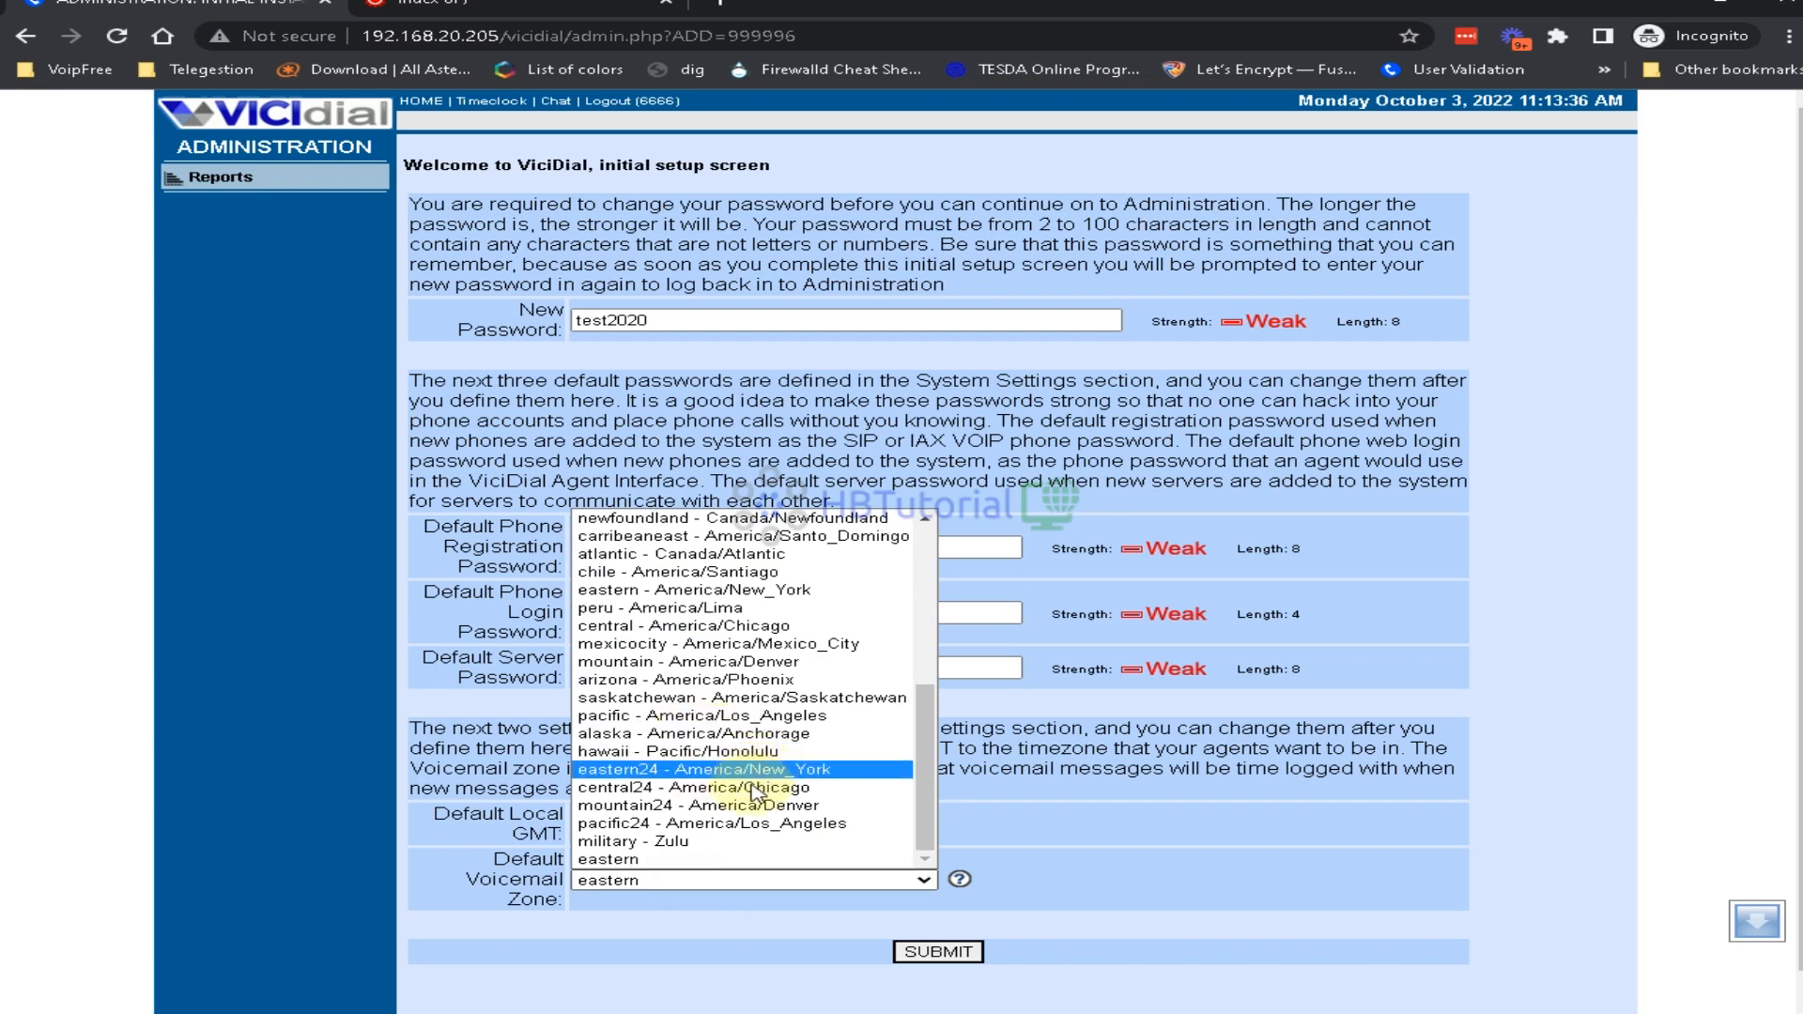
{"action": "scroll", "coordinate": [719, 794], "scroll_direction": "up", "scroll_amount": 6}
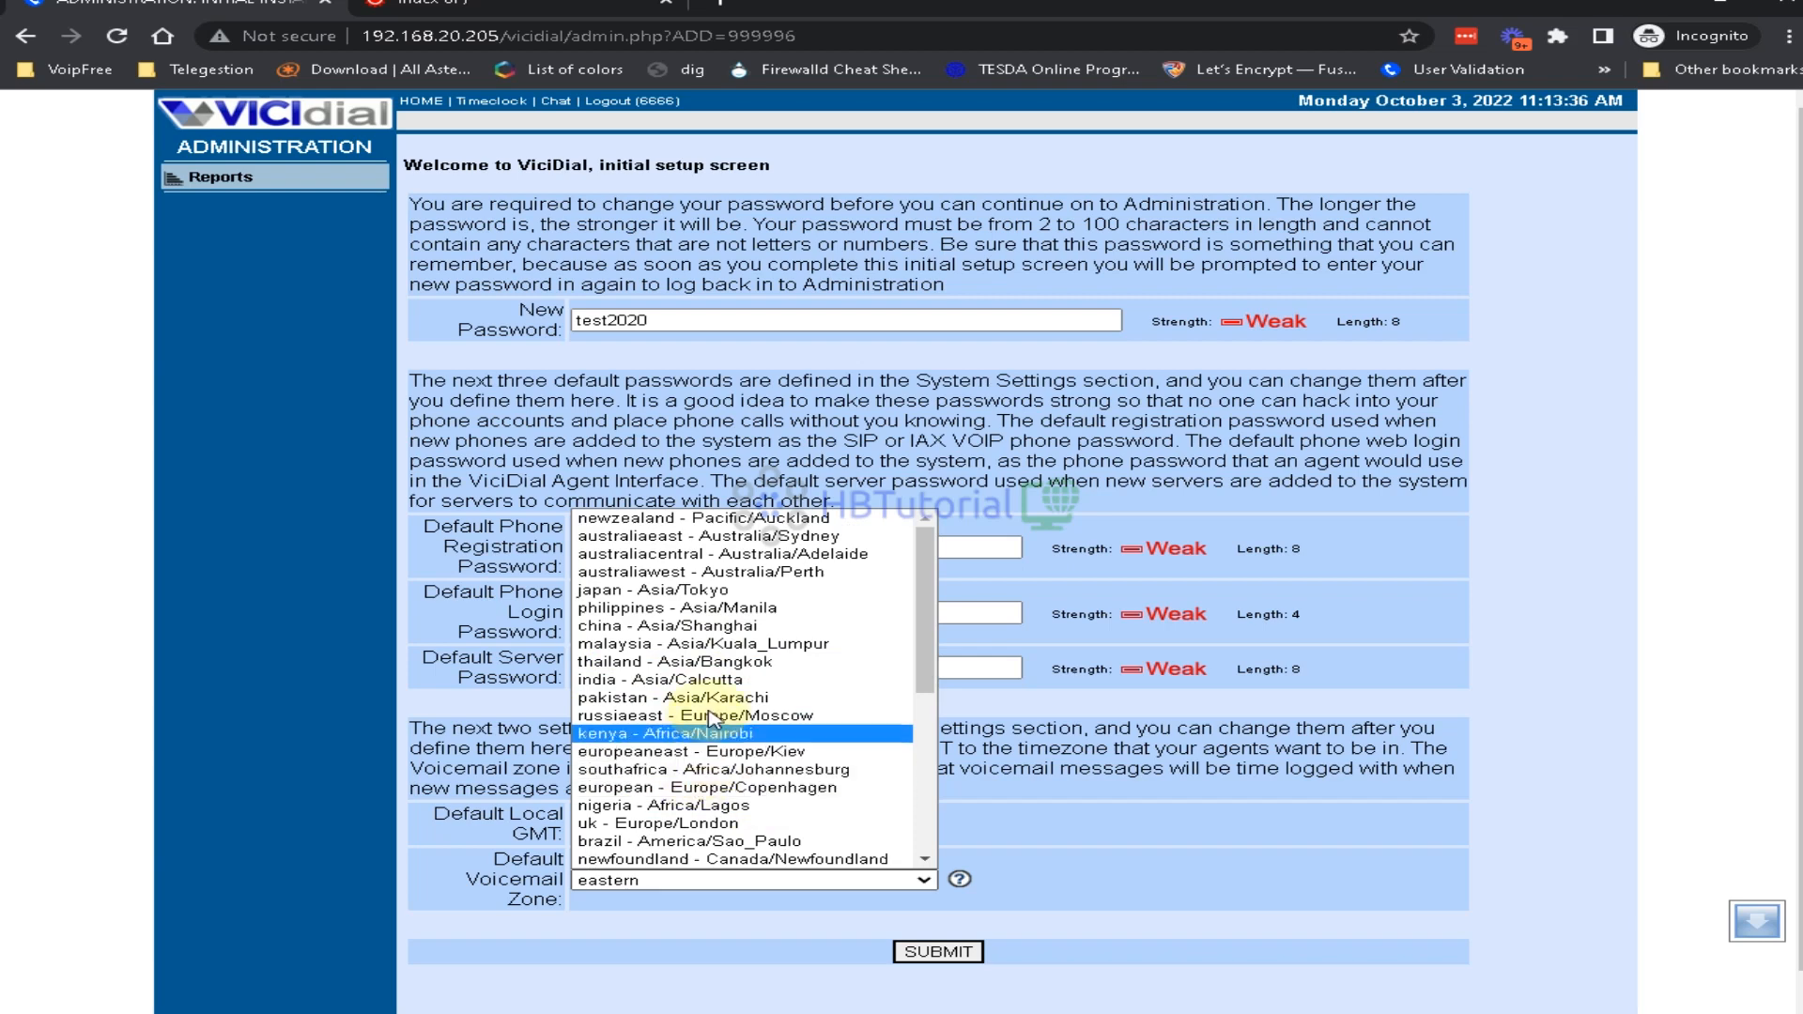
{"action": "left_click", "coordinate": [695, 608]}
{"action": "left_click", "coordinate": [939, 951]}
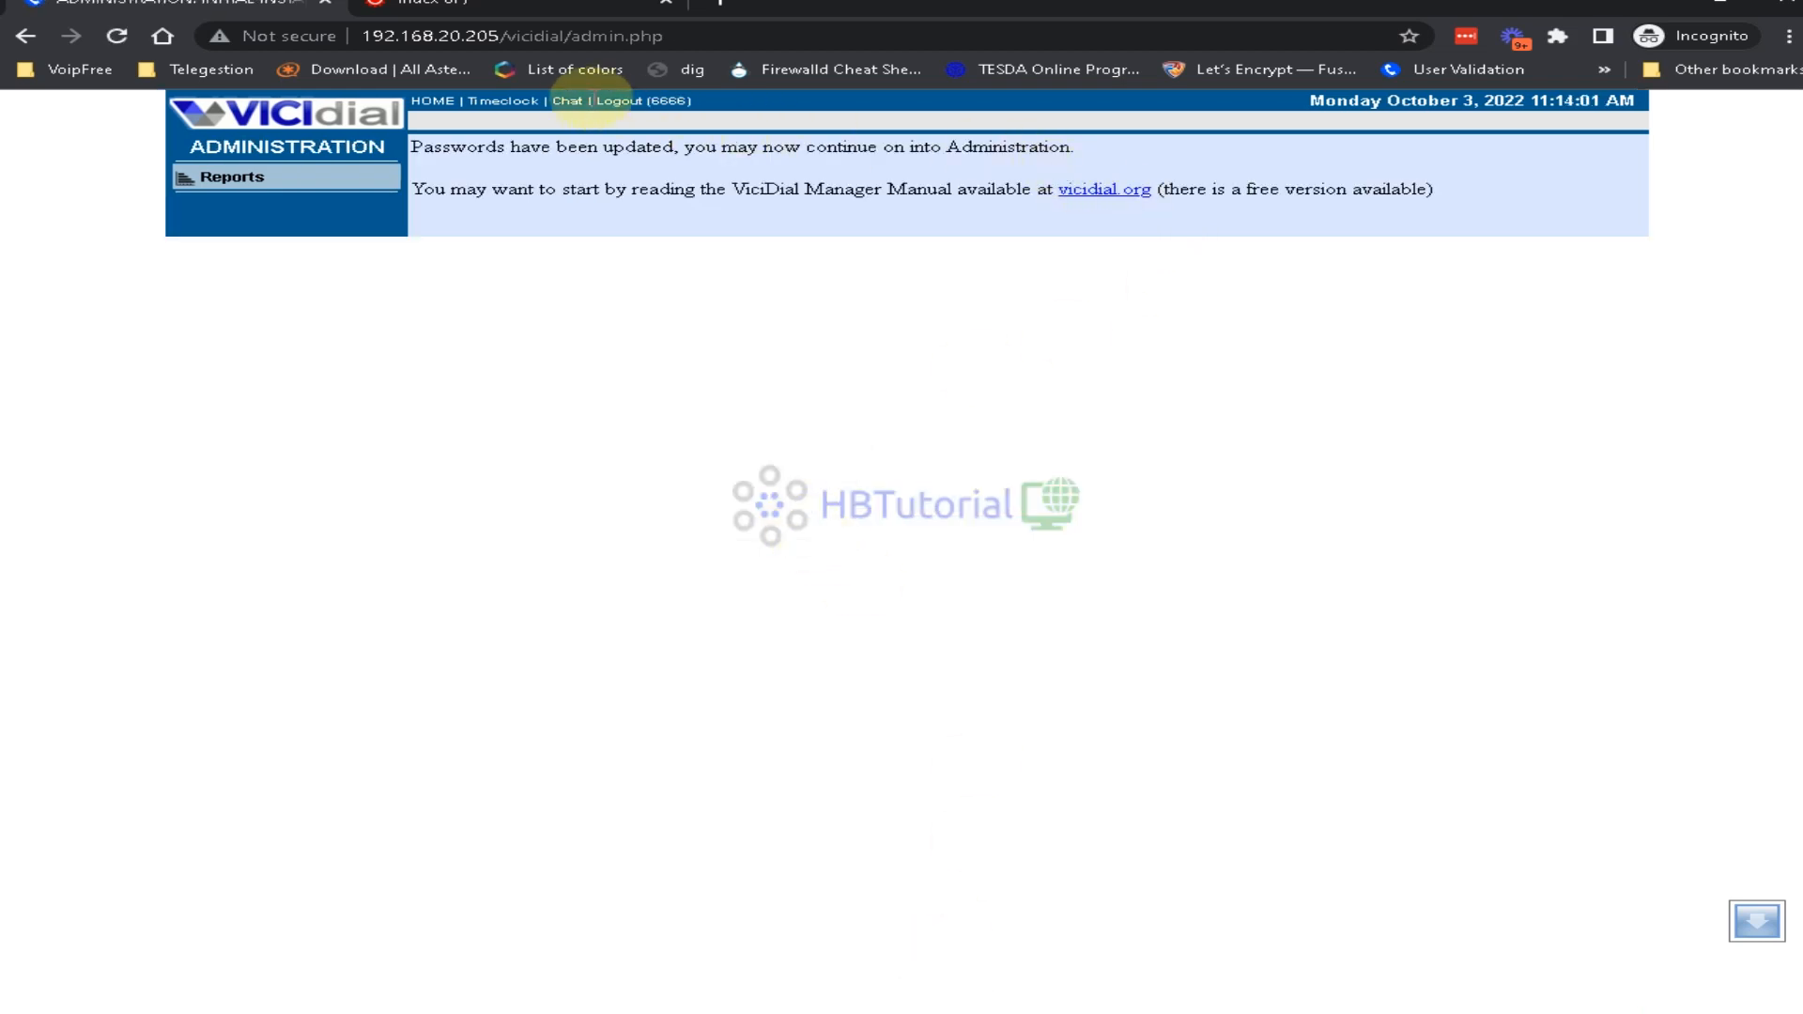
Log out and sign back in to VICIdial administration as user 6666
{"action": "left_click", "coordinate": [611, 104]}
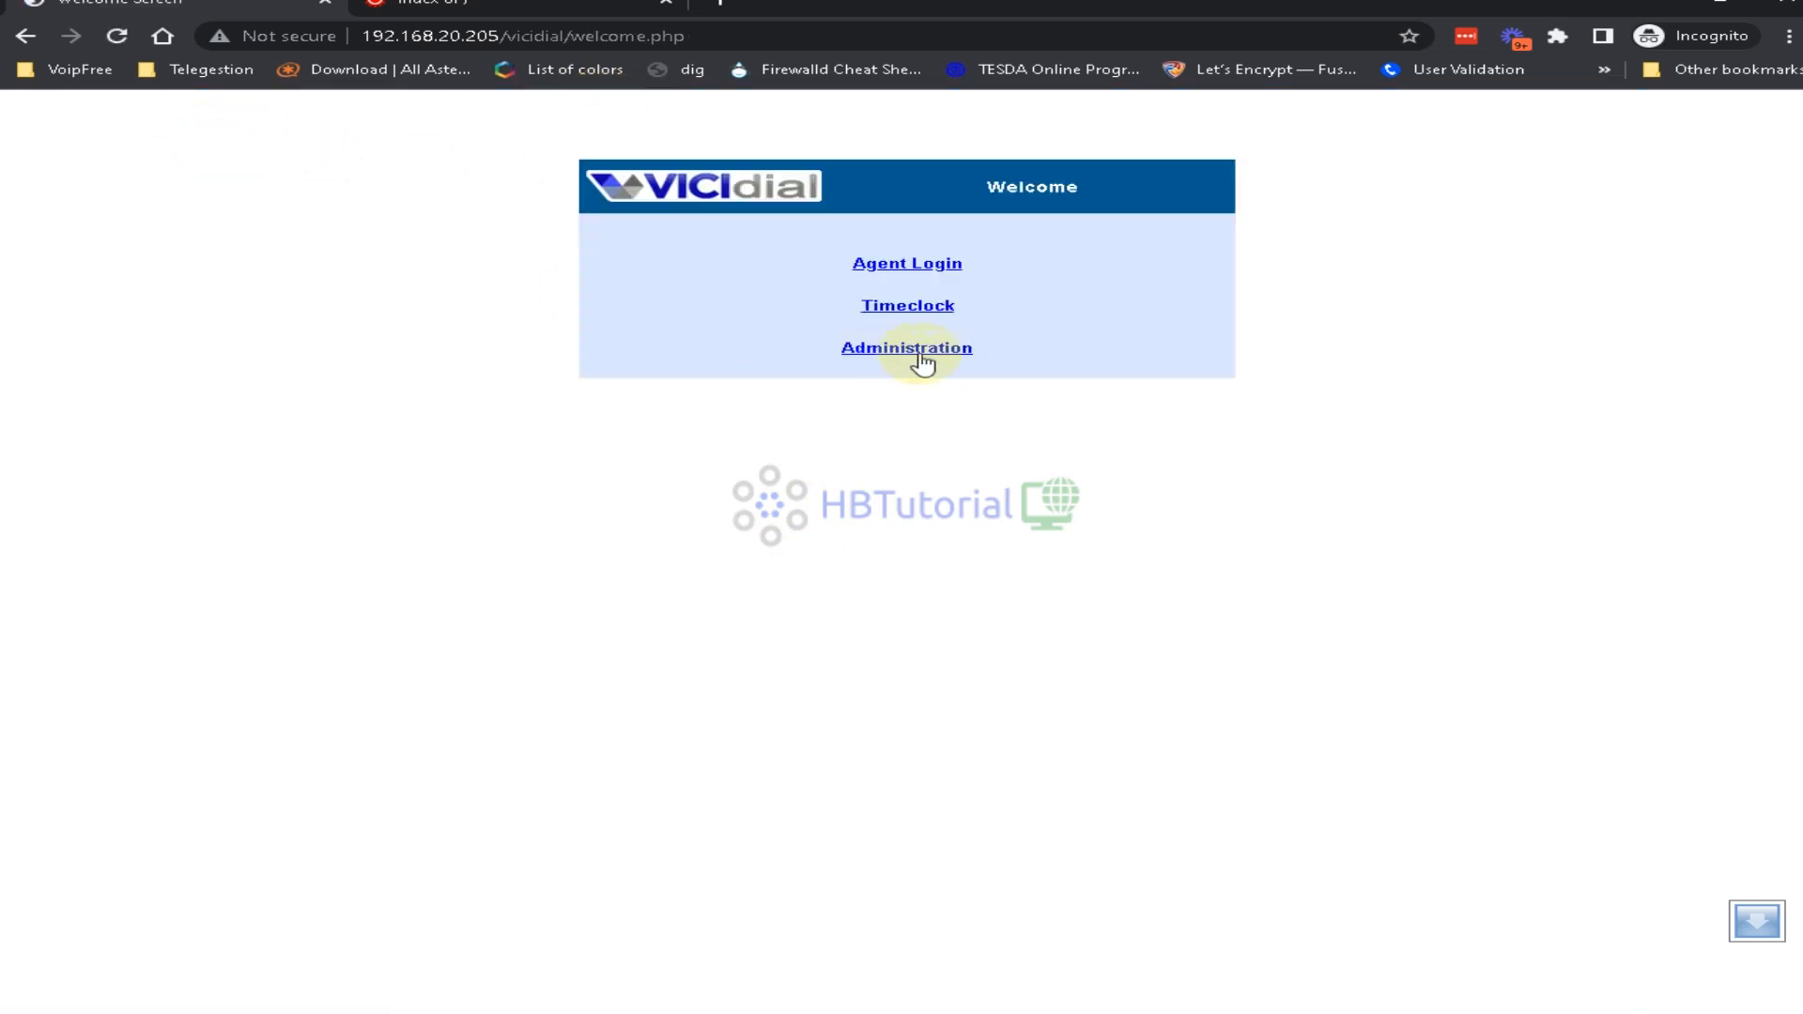
{"action": "left_click", "coordinate": [938, 362]}
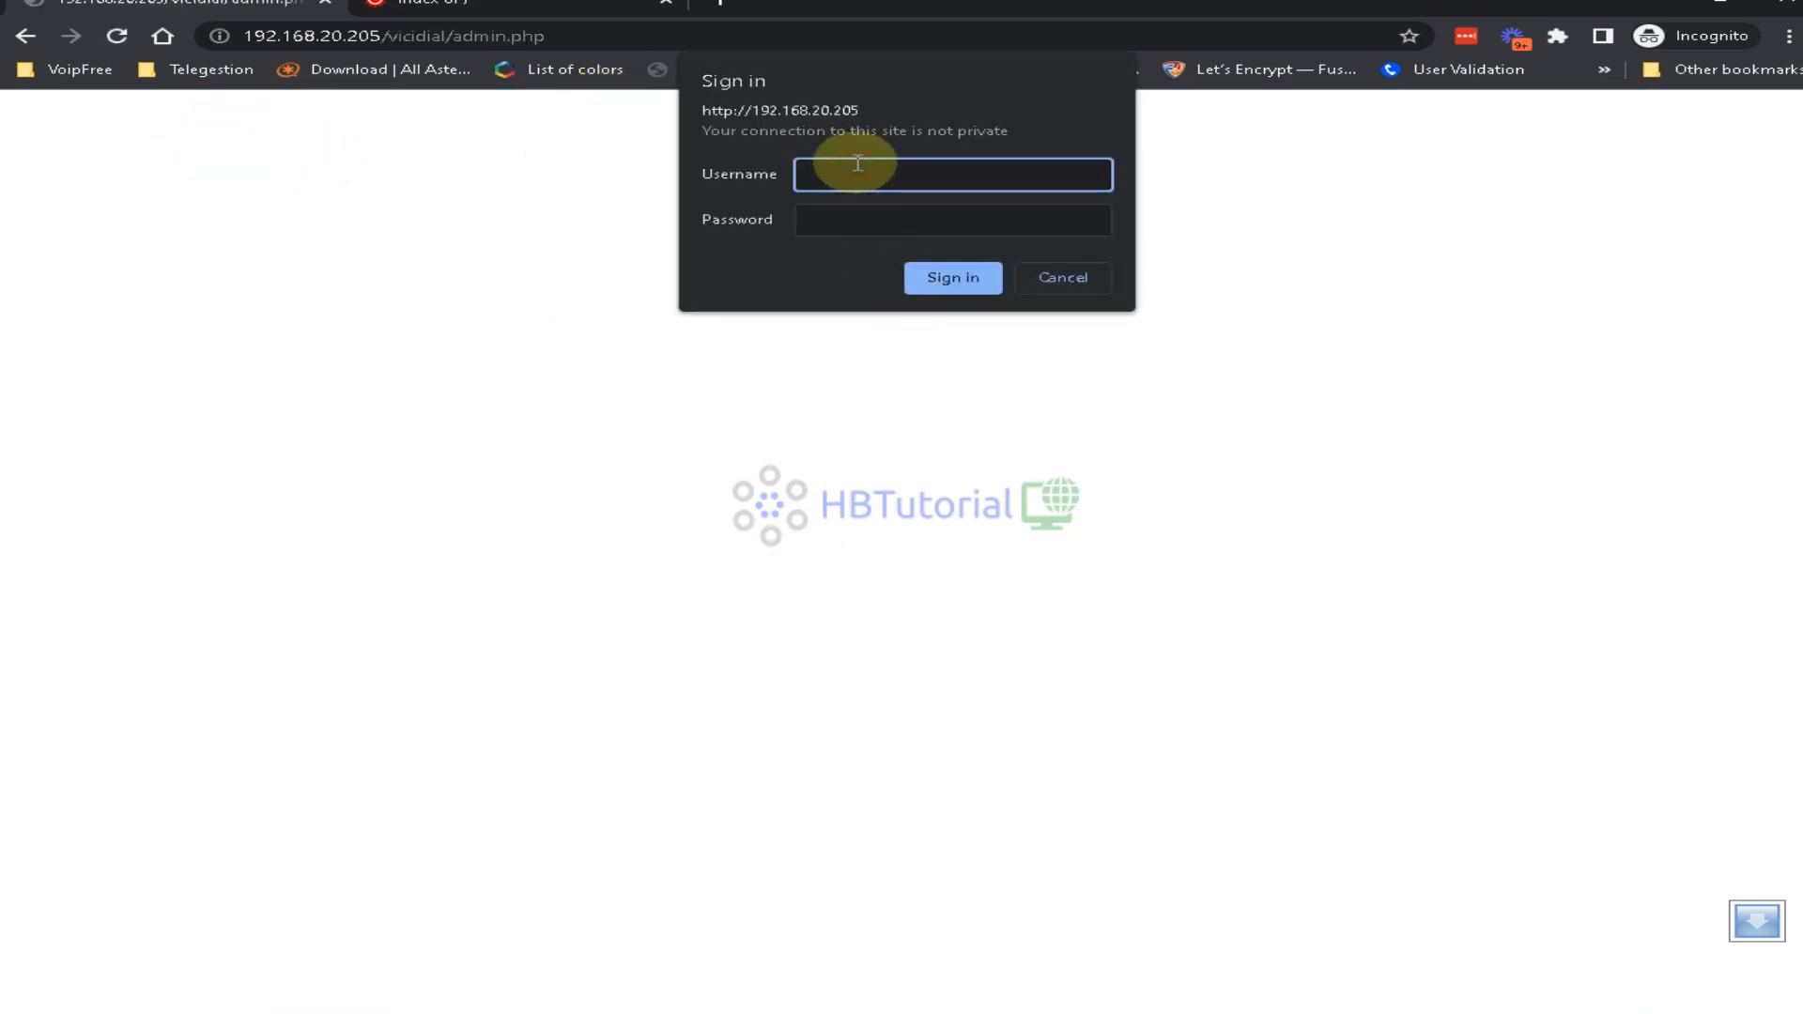
{"action": "type", "text": "6666"}
{"action": "key", "text": "Tab"}
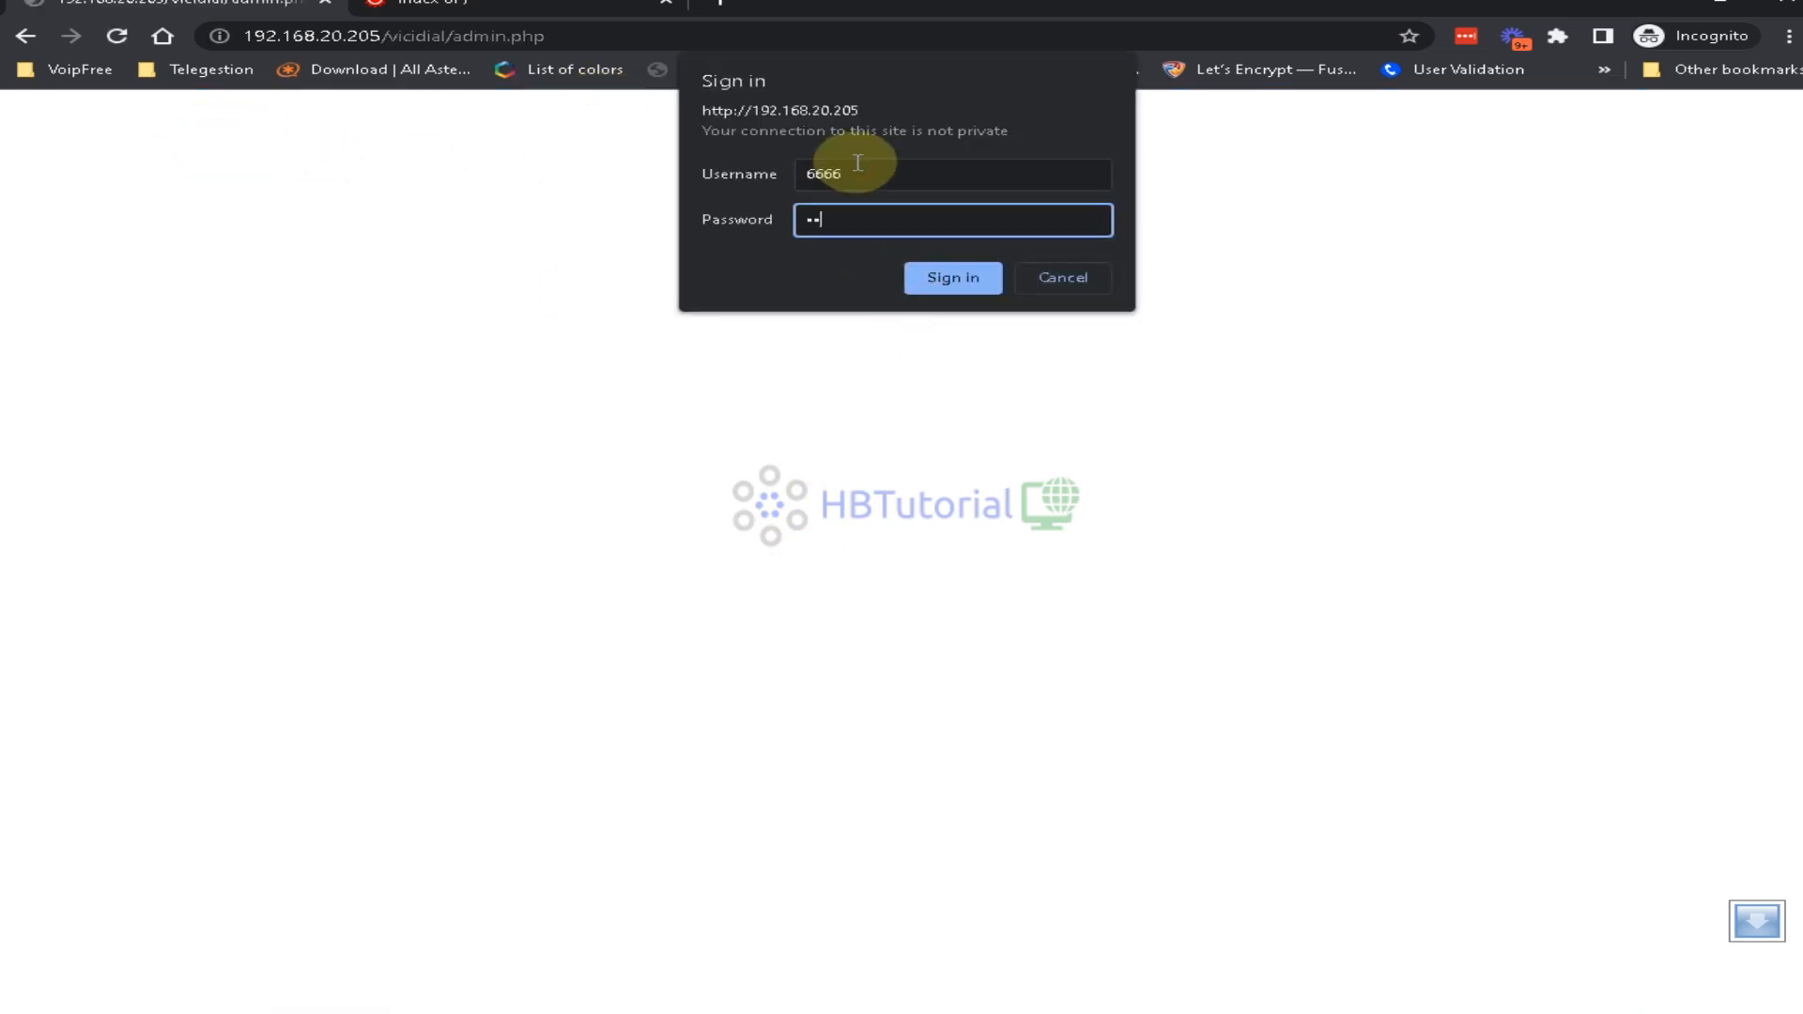
{"action": "key", "text": "Return"}
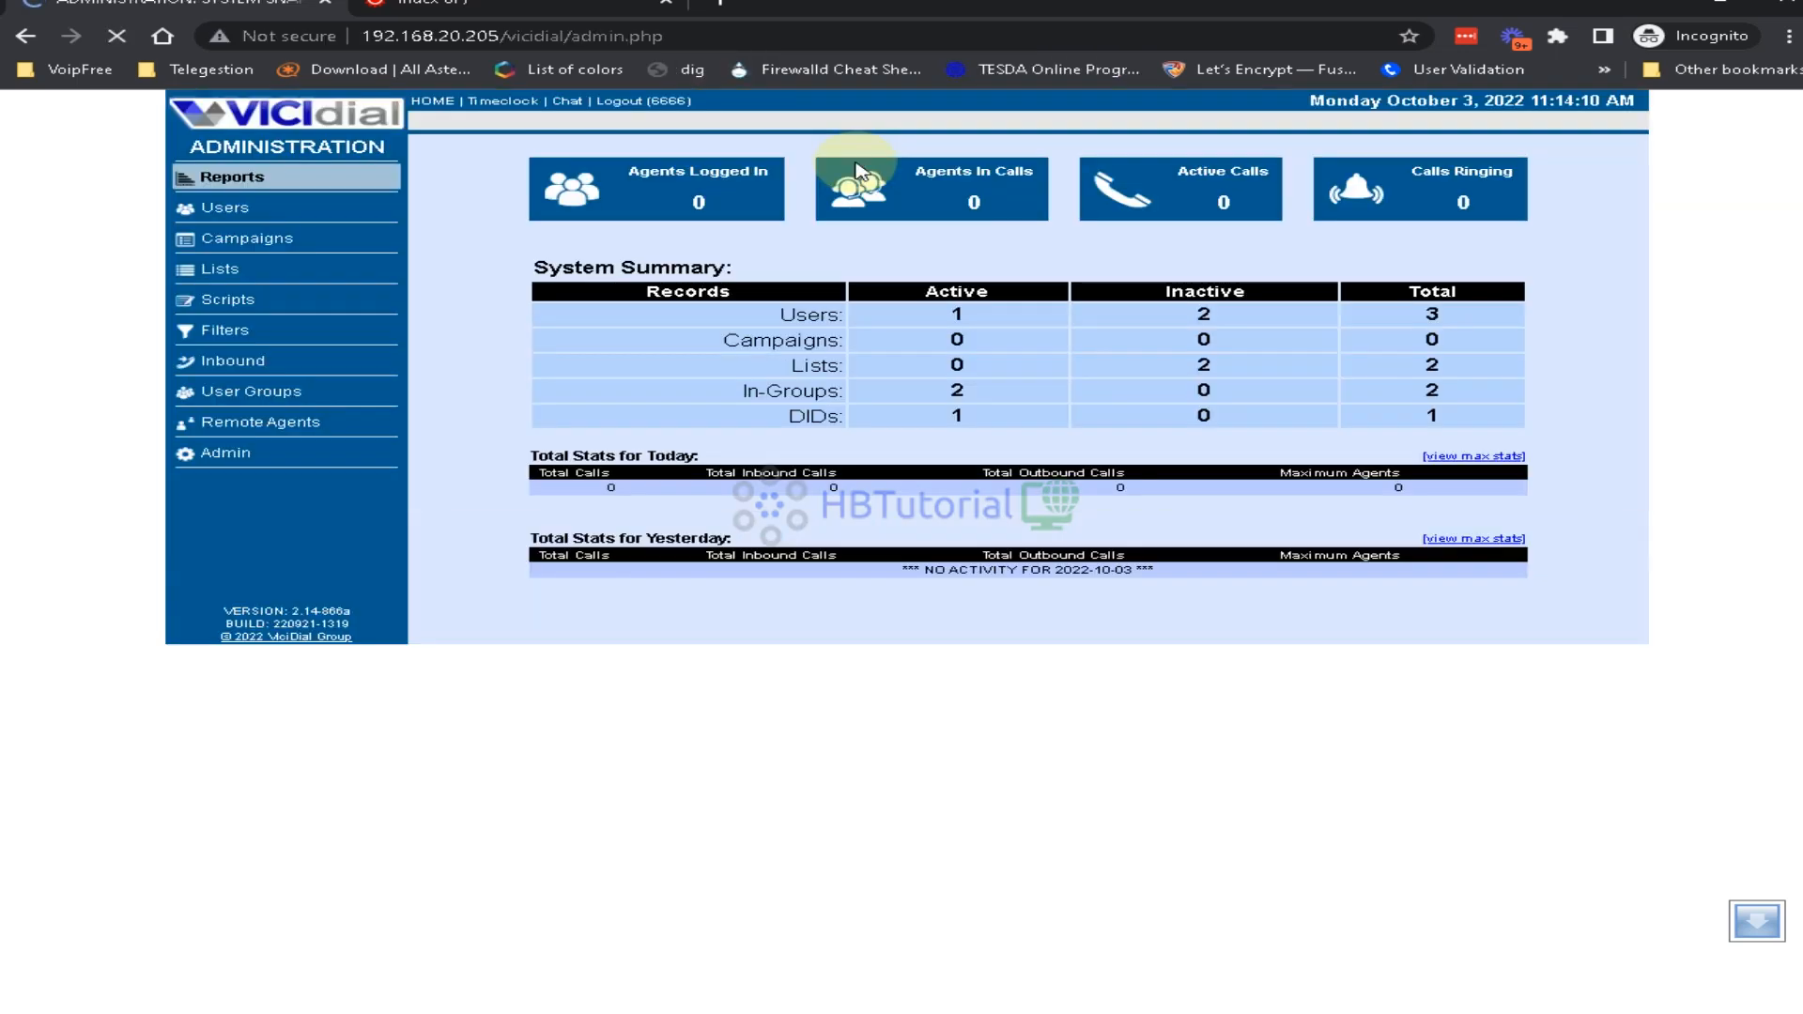
Open user 6666's record for modification from the Users list
{"action": "left_click", "coordinate": [232, 177]}
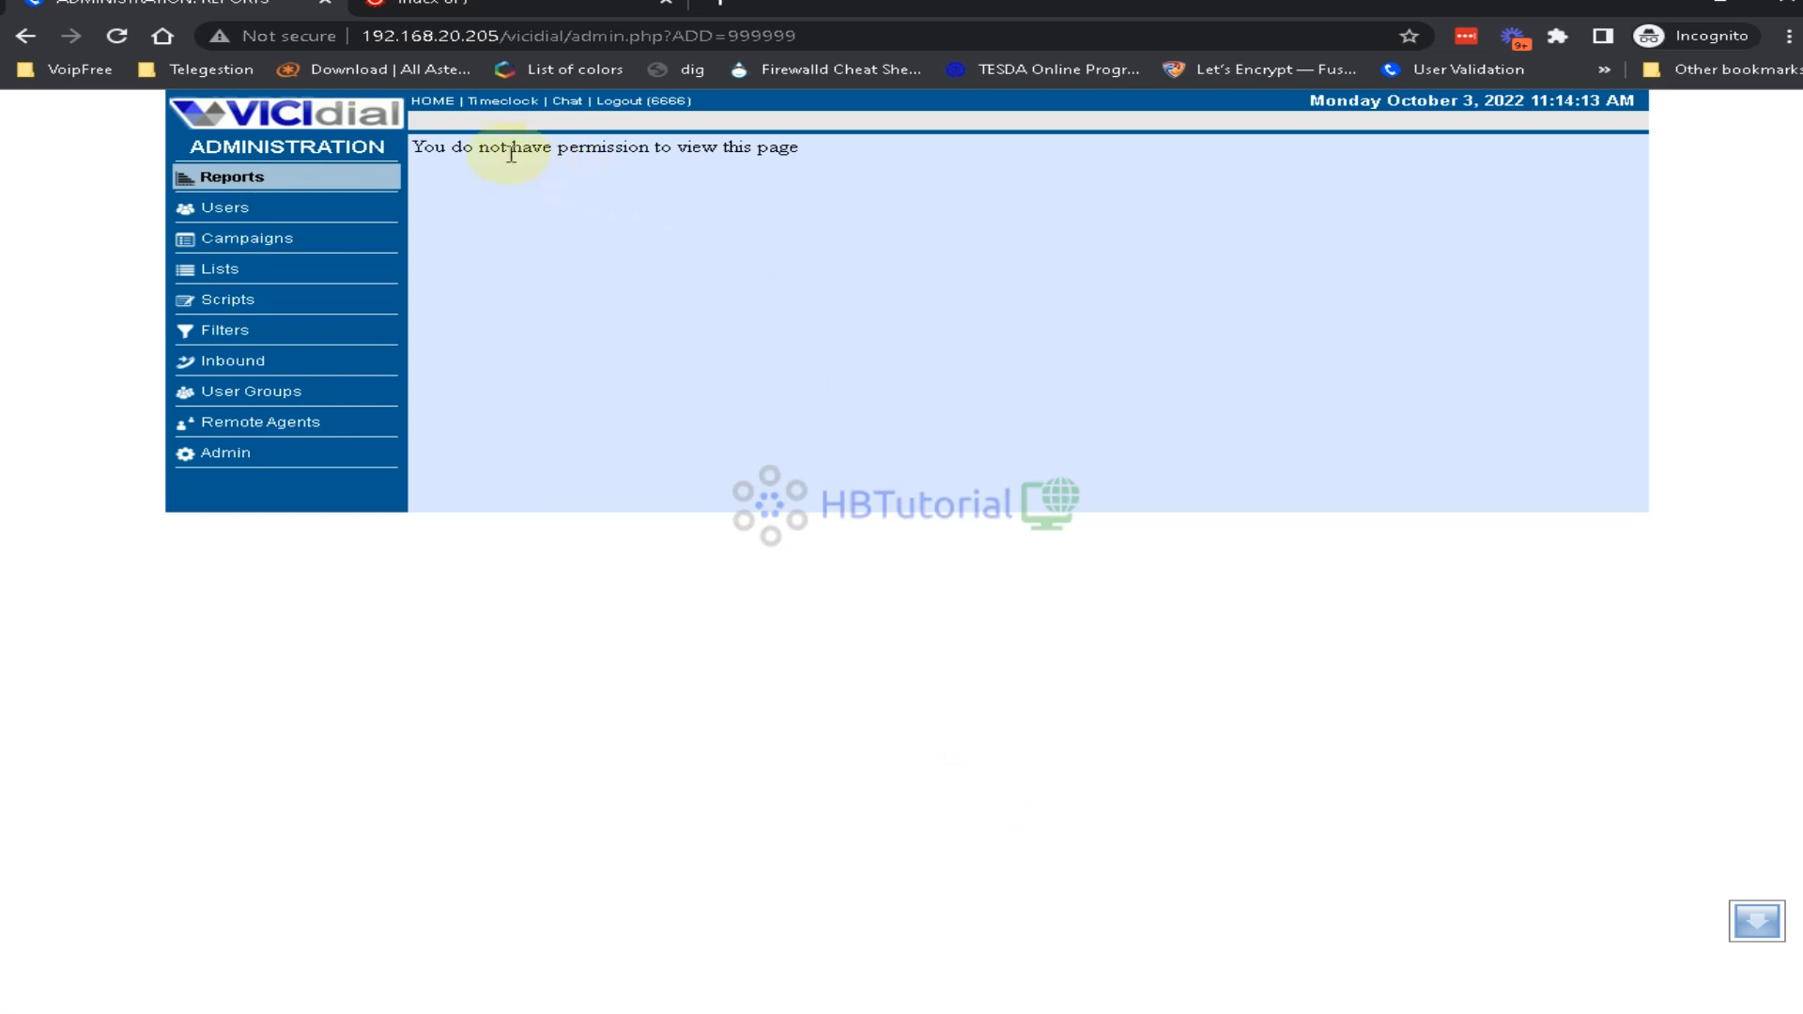
{"action": "left_click_drag", "start_coordinate": [474, 149], "coordinate": [843, 246]}
{"action": "left_click", "coordinate": [223, 216]}
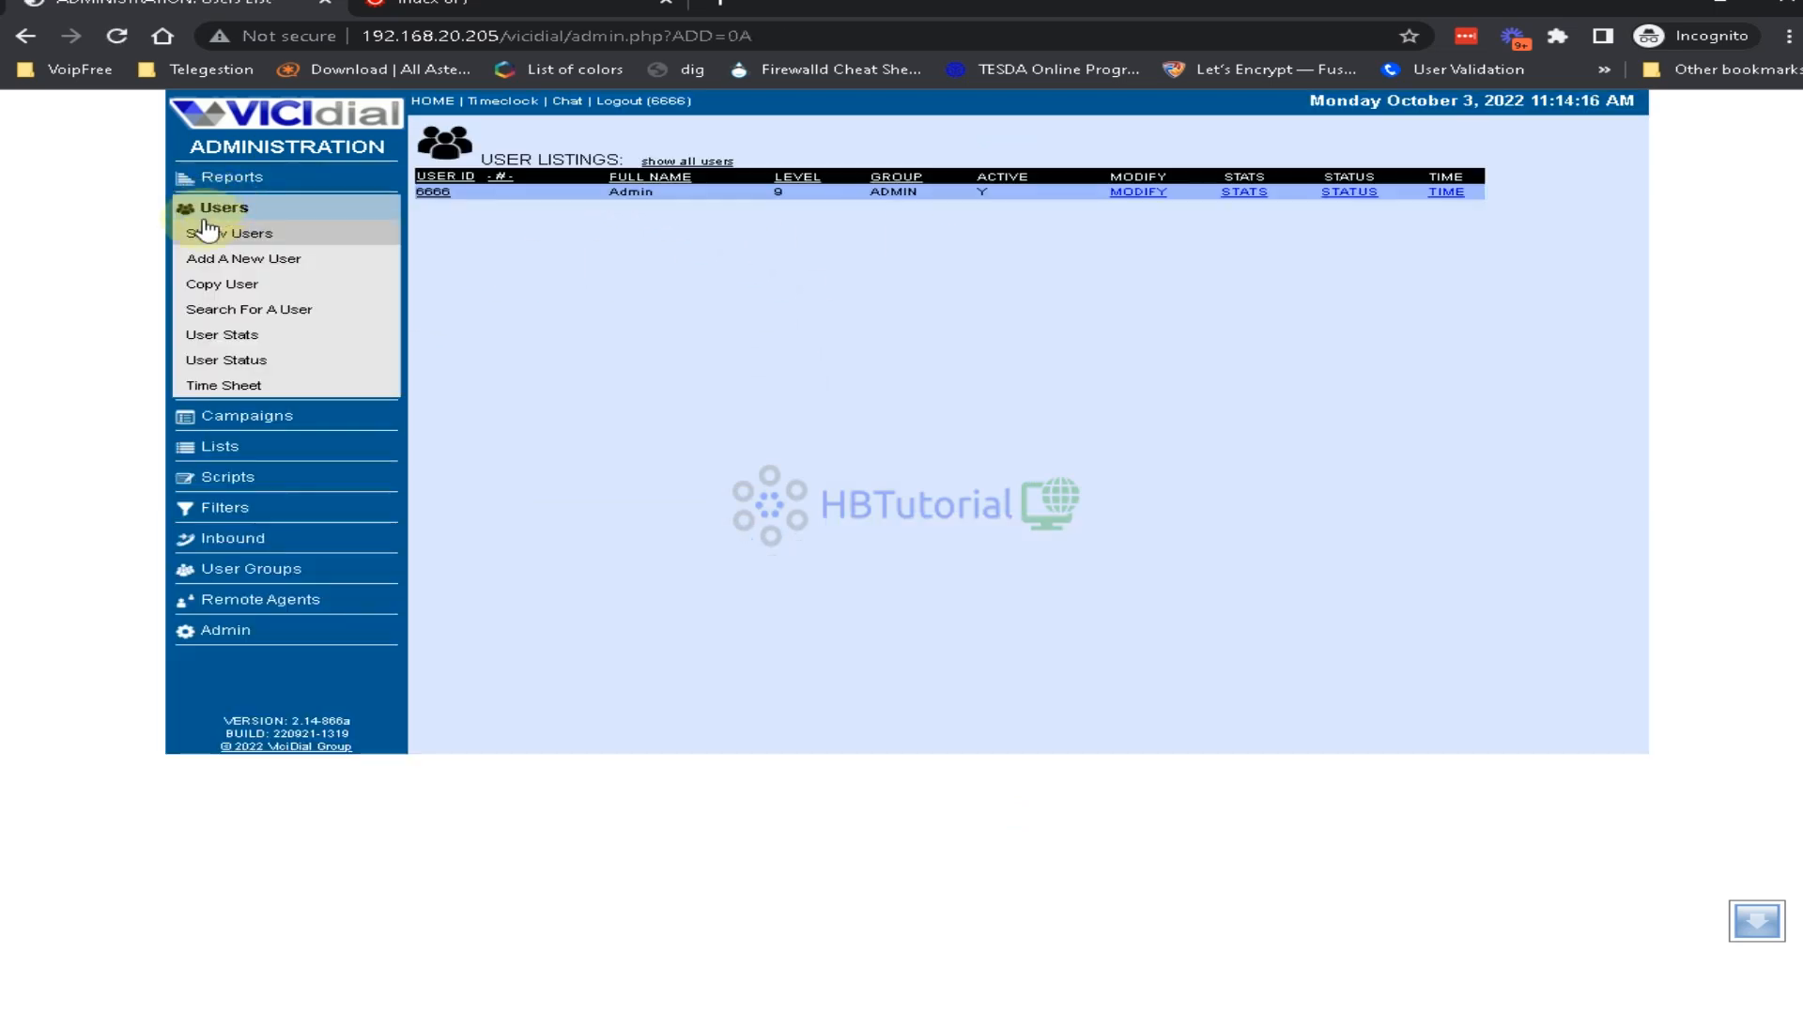
{"action": "left_click", "coordinate": [1139, 191]}
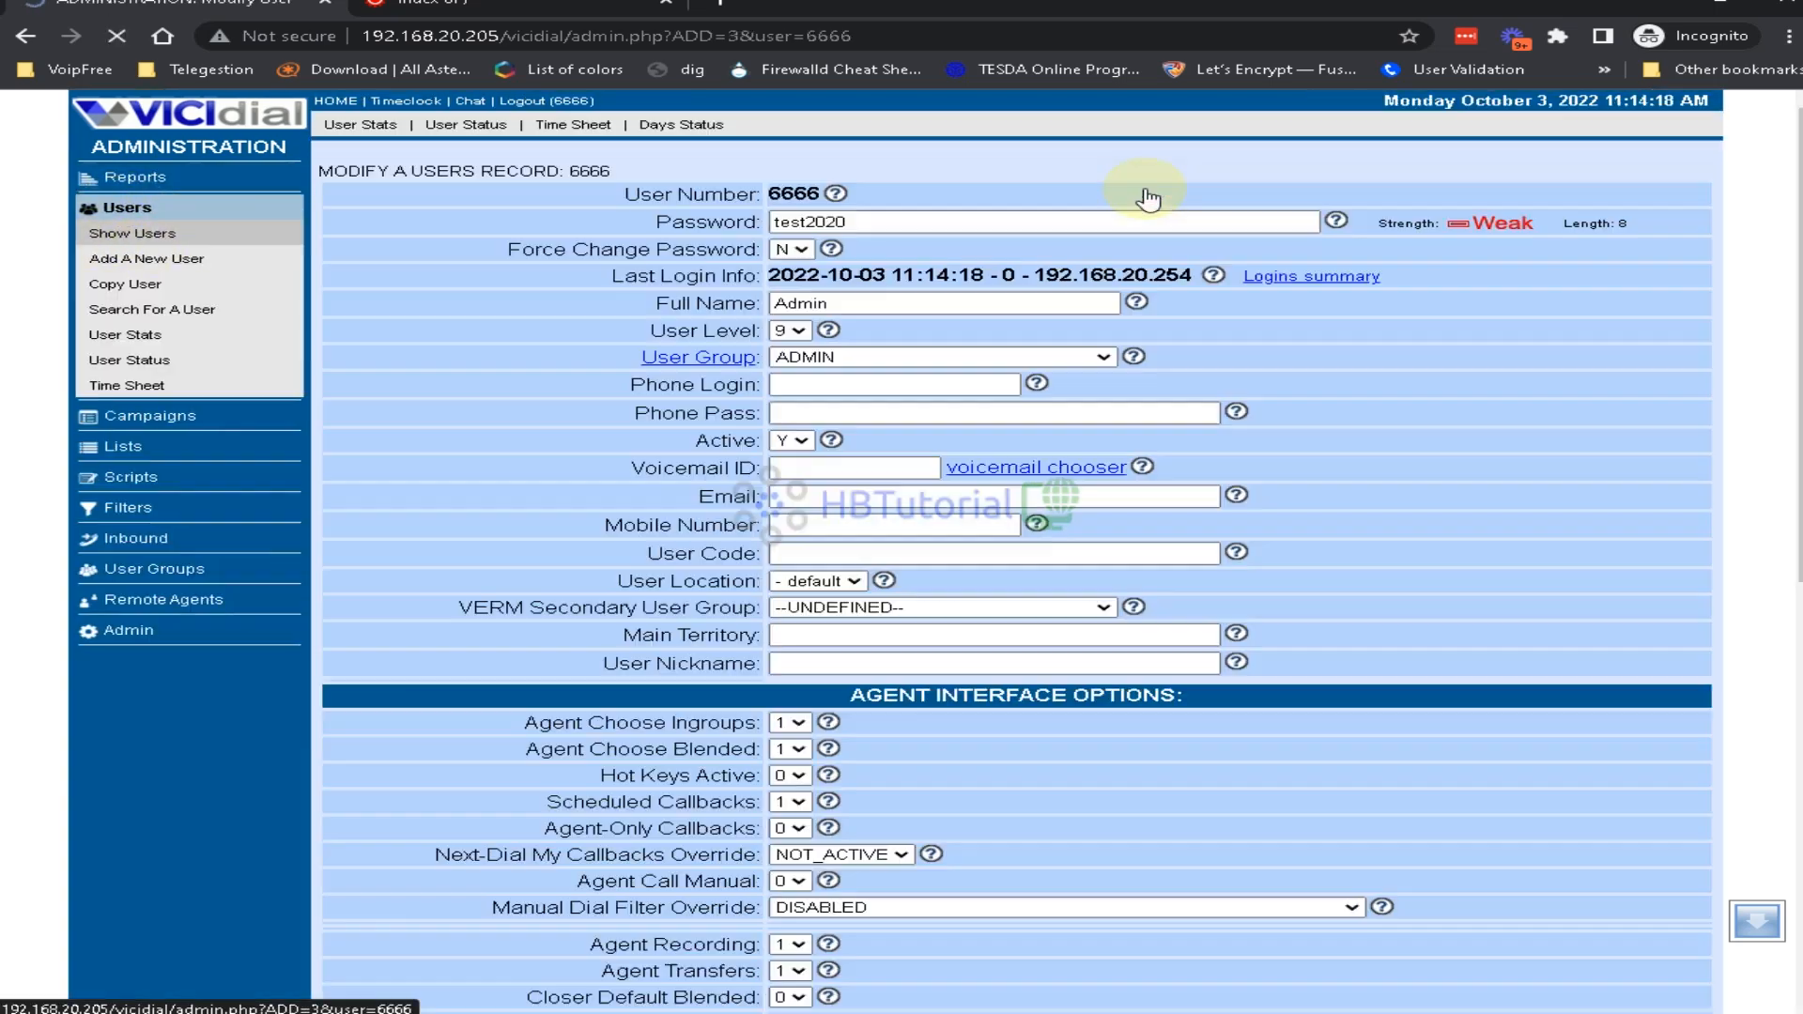
{"action": "scroll", "coordinate": [1139, 564], "scroll_direction": "down", "scroll_amount": 15}
{"action": "scroll", "coordinate": [1102, 673], "scroll_direction": "down", "scroll_amount": 4}
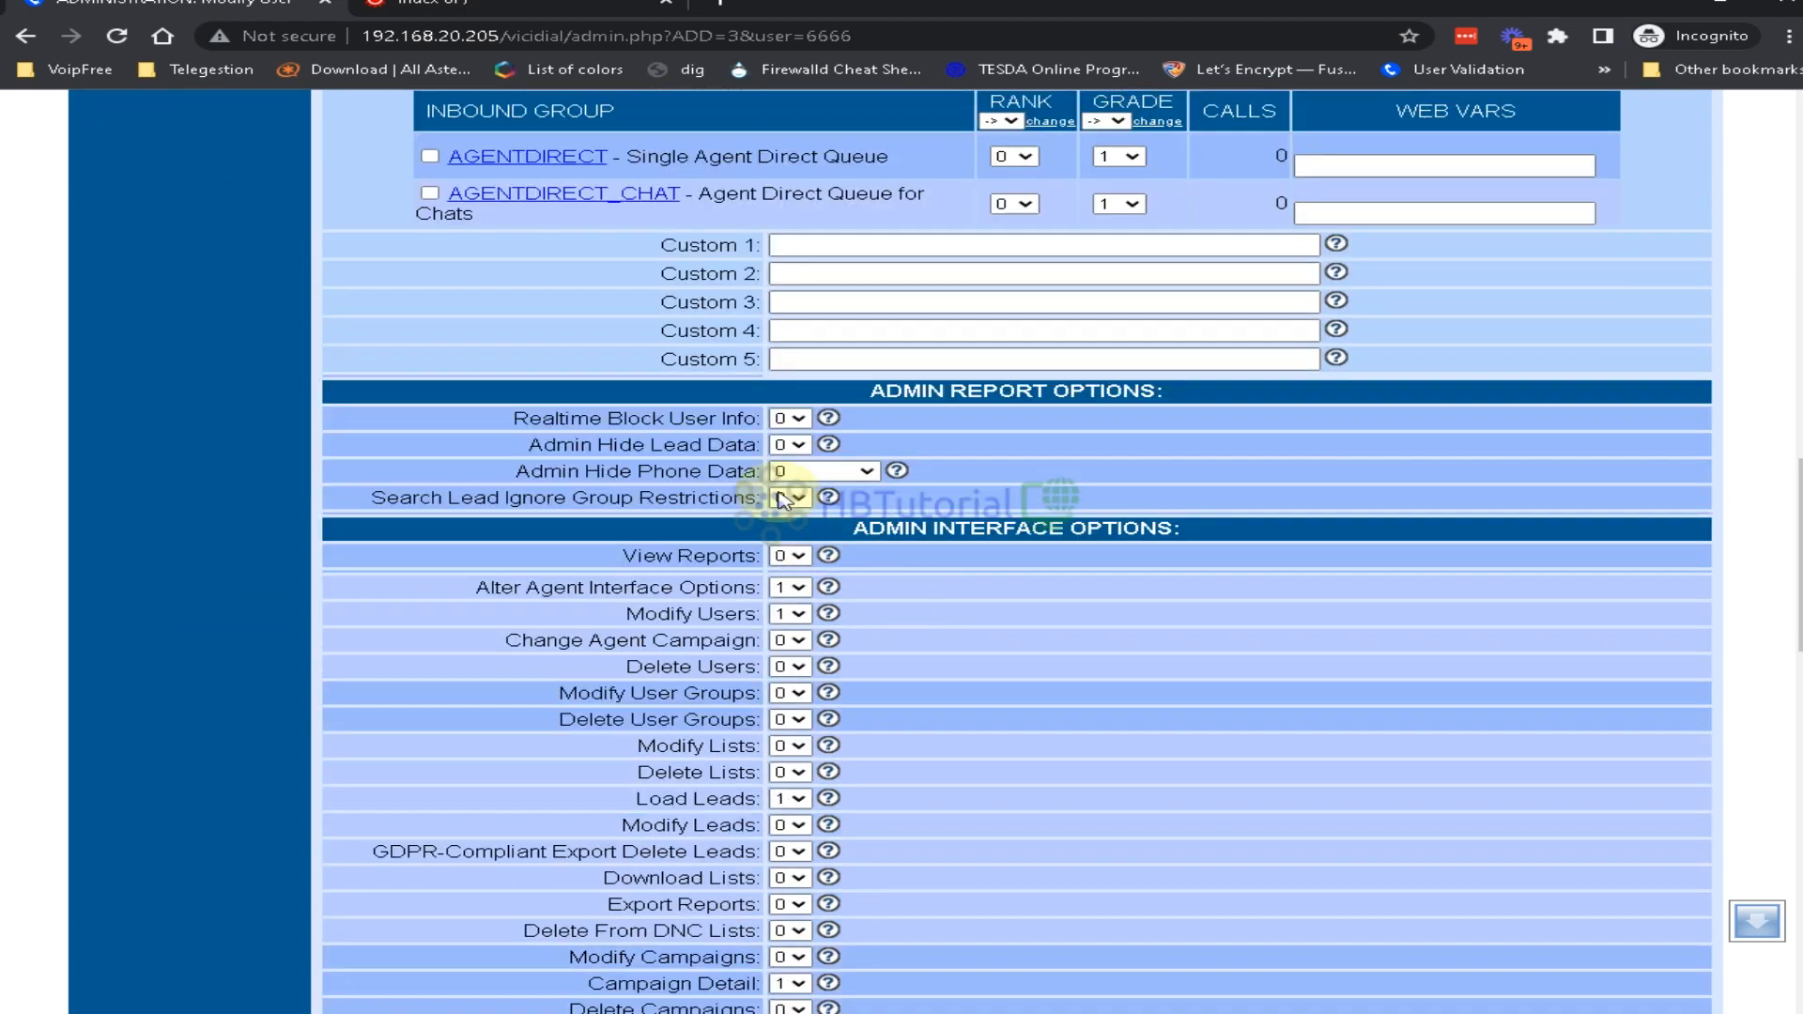
Set View Reports, Alter Agent Interface Options and the permissions down to Delete Lists to 1
{"action": "left_click", "coordinate": [789, 588]}
{"action": "left_click", "coordinate": [809, 552]}
{"action": "left_click", "coordinate": [791, 557]}
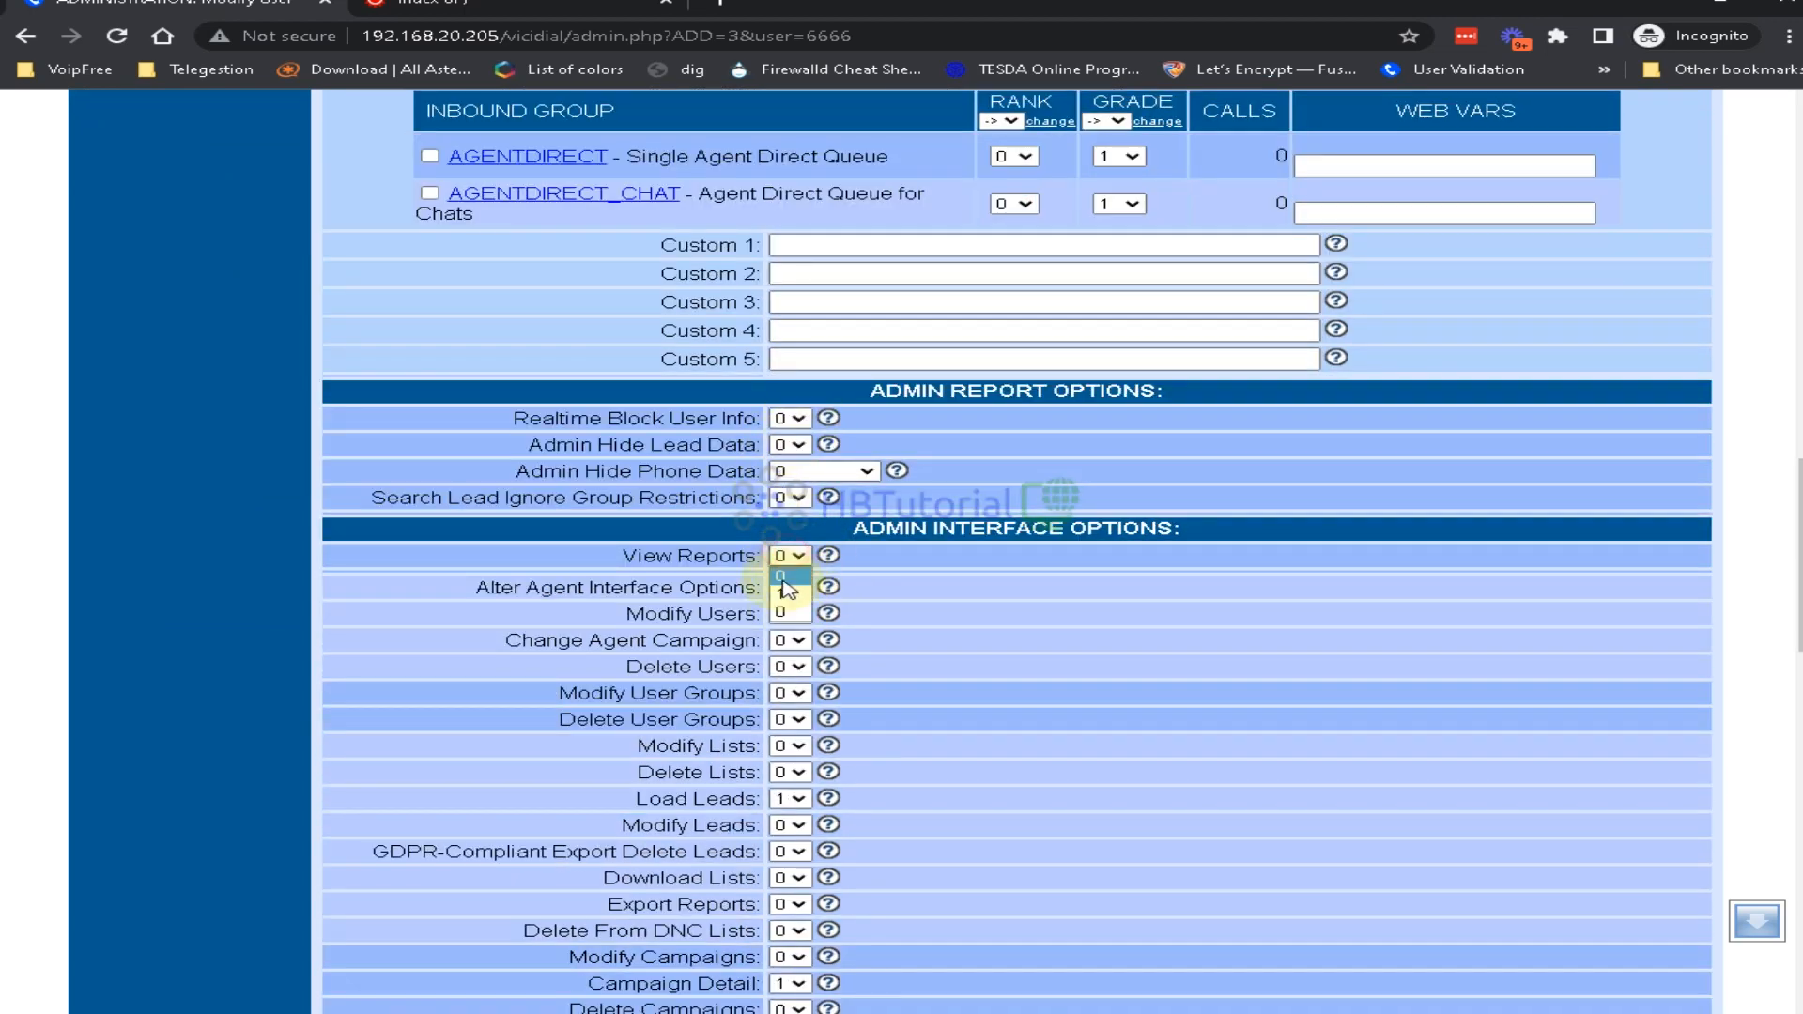
{"action": "left_click", "coordinate": [779, 593]}
{"action": "key", "text": "Tab"}
{"action": "key", "text": "Tab"}
{"action": "key", "text": "Tab"}
{"action": "key", "text": "1"}
{"action": "key", "text": "Tab"}
{"action": "key", "text": "1"}
{"action": "key", "text": "Tab"}
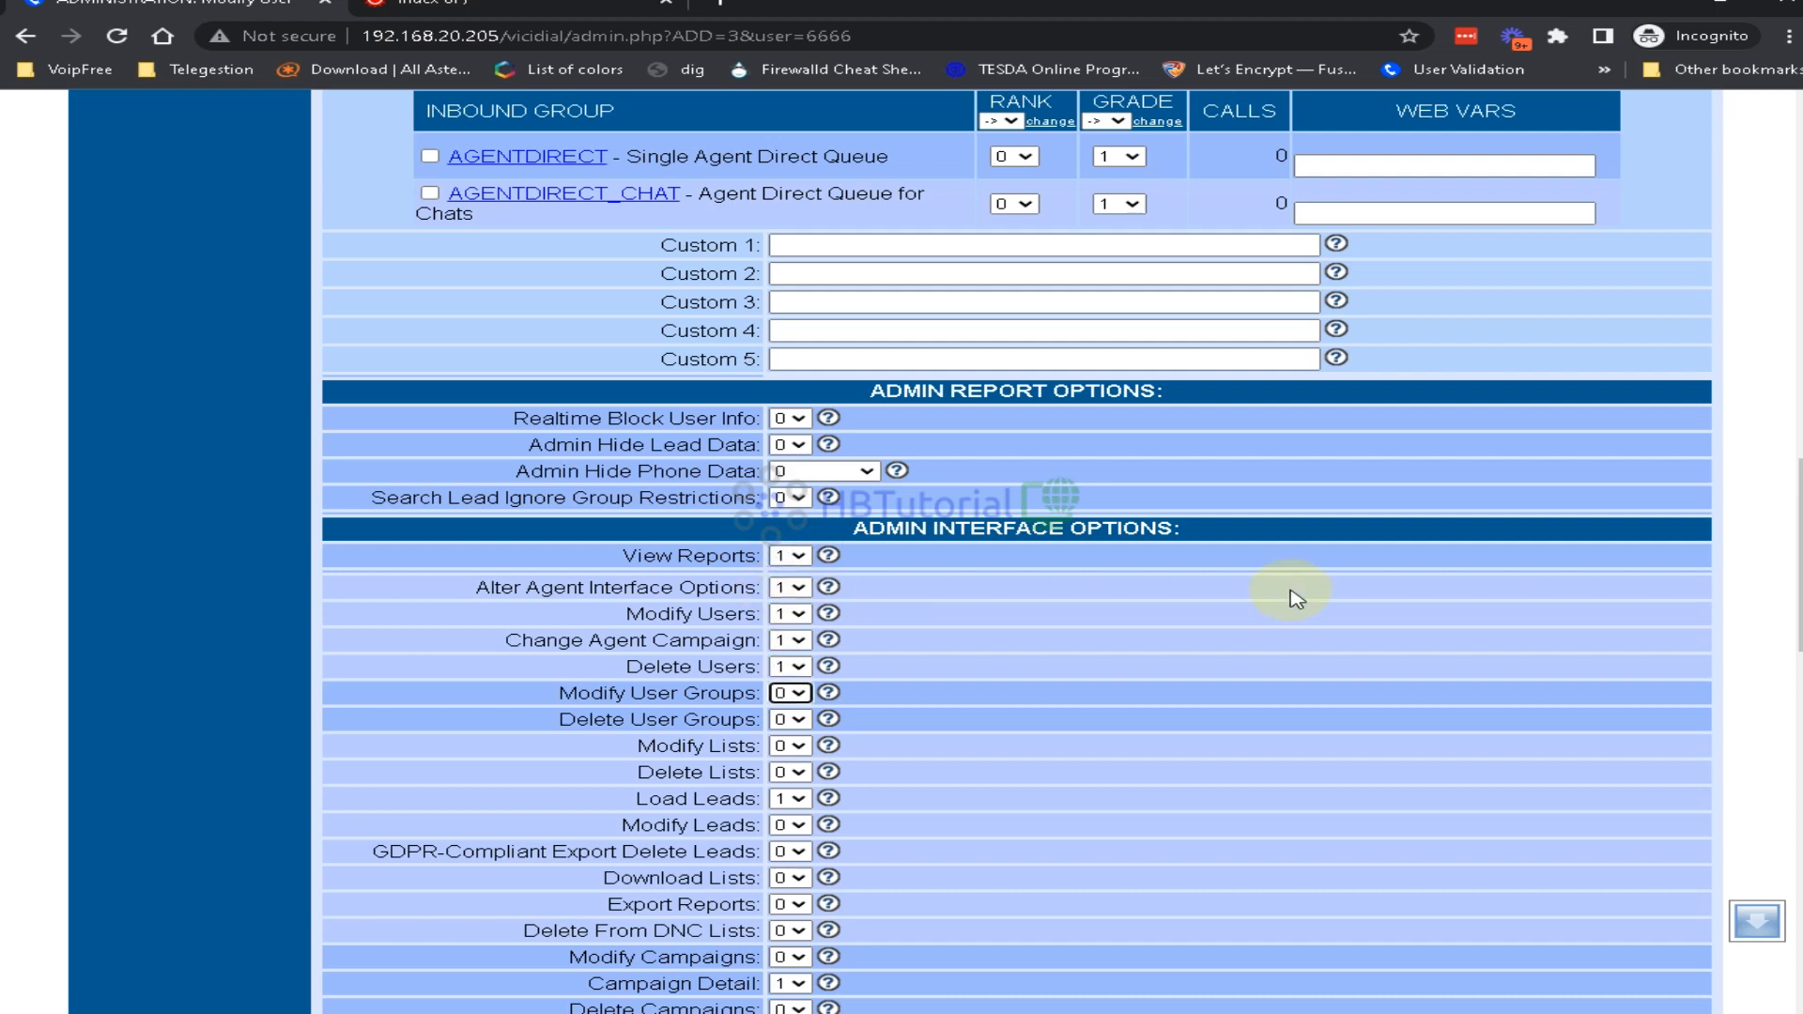
{"action": "key", "text": "1"}
{"action": "key", "text": "Tab"}
{"action": "key", "text": "1"}
{"action": "key", "text": "Tab"}
{"action": "key", "text": "1"}
{"action": "key", "text": "Tab"}
{"action": "key", "text": "1"}
{"action": "key", "text": "Tab"}
{"action": "key", "text": "Tab"}
{"action": "key", "text": "Tab"}
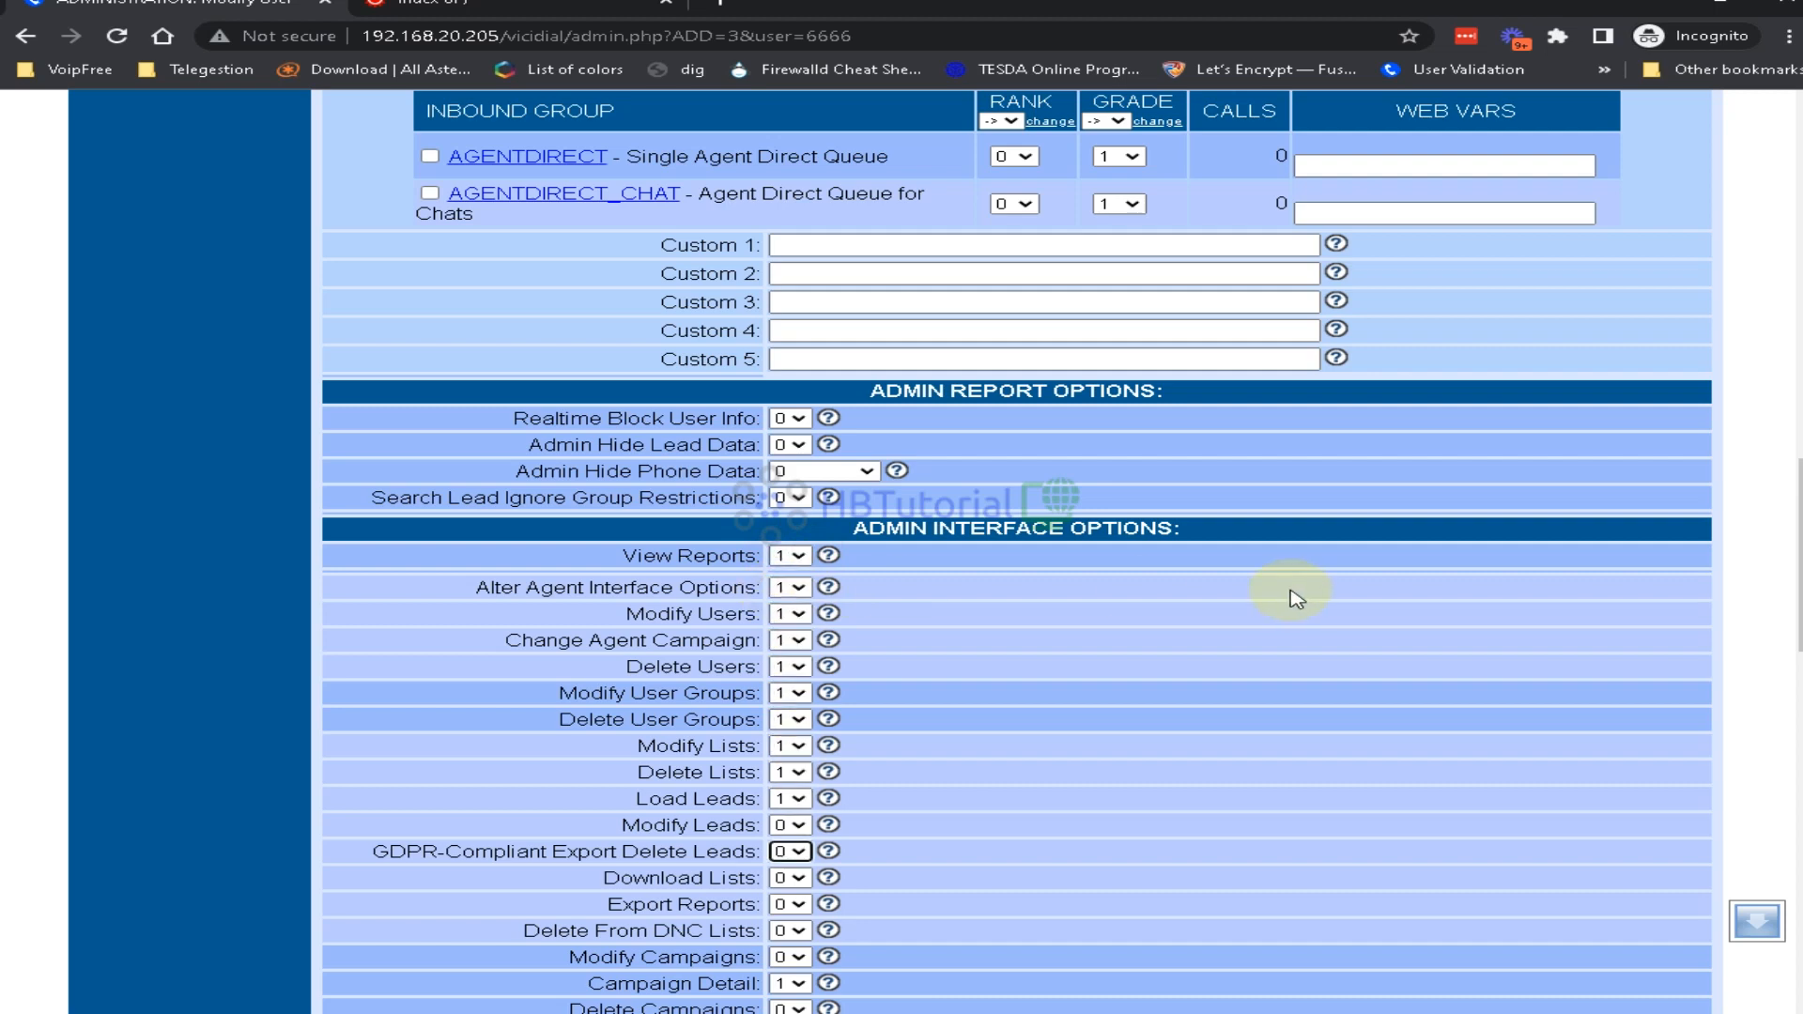
{"action": "scroll", "coordinate": [1296, 599], "scroll_direction": "down", "scroll_amount": 3}
Set the remaining admin permissions, from Modify Leads through the timeclock records, to 1
{"action": "left_click", "coordinate": [791, 508]}
{"action": "left_click", "coordinate": [783, 547]}
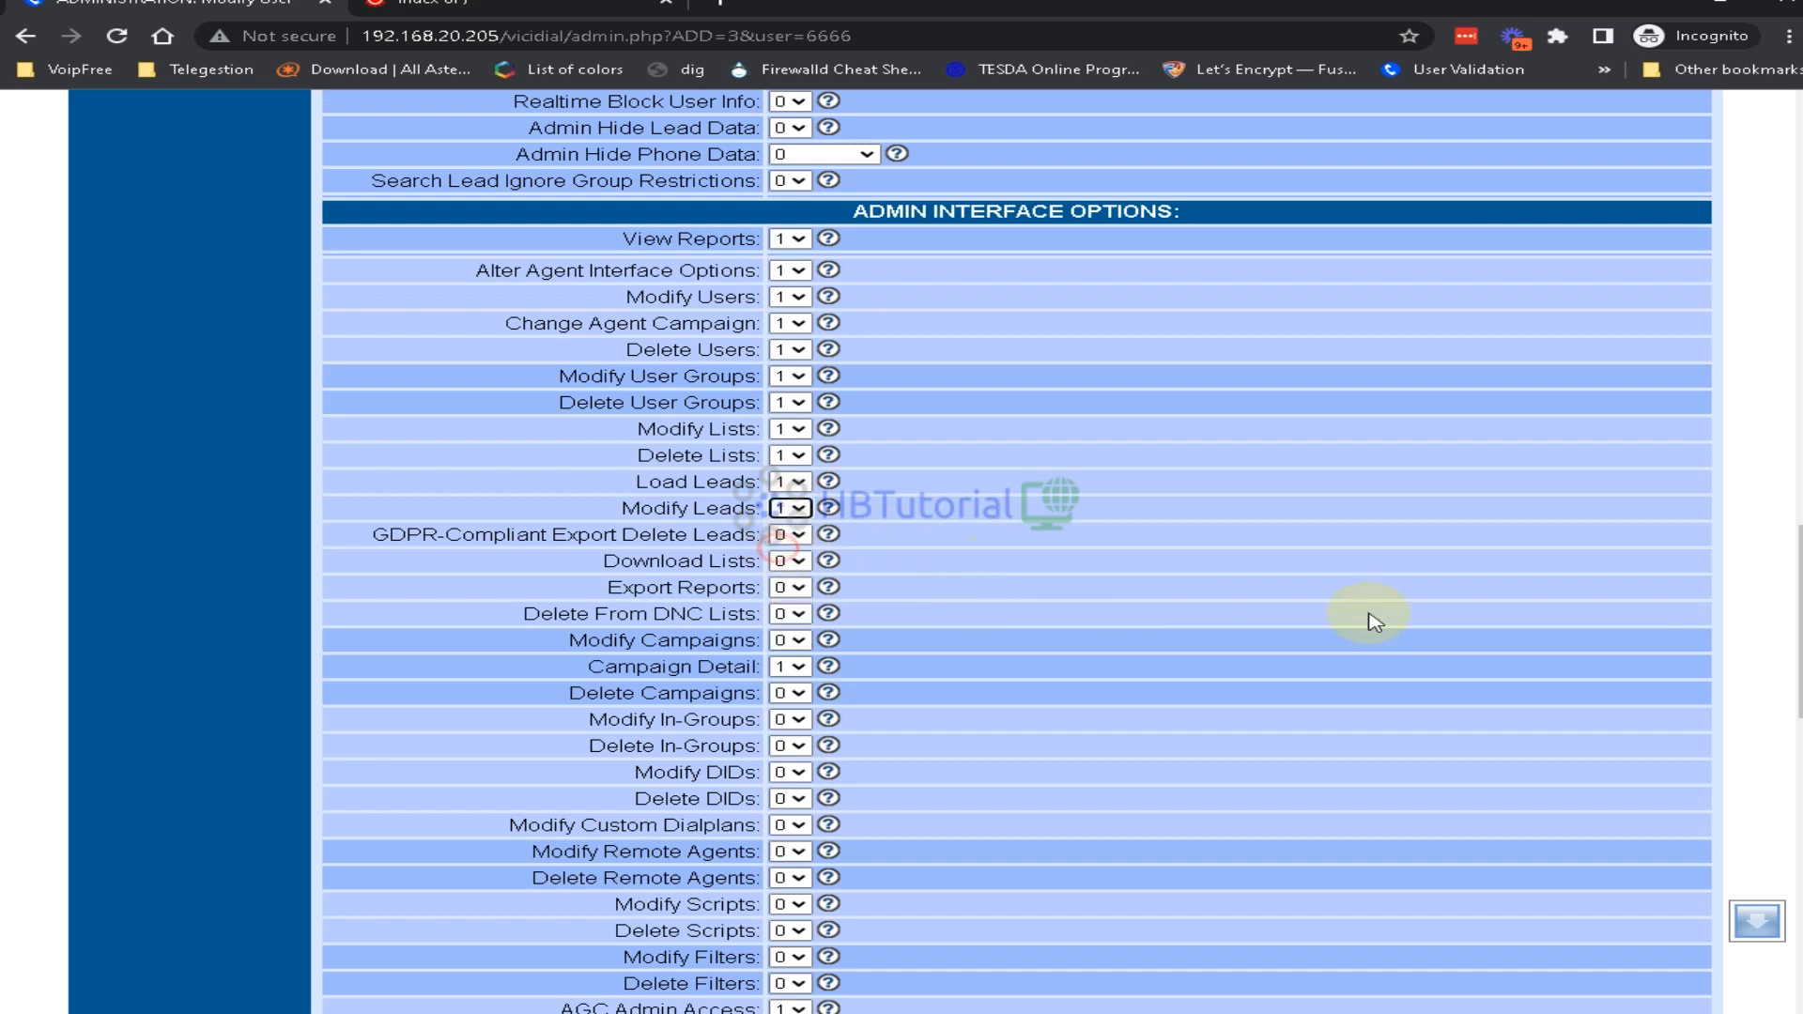
{"action": "key", "text": "Tab"}
{"action": "key", "text": "Tab"}
{"action": "key", "text": "1"}
{"action": "key", "text": "Tab"}
{"action": "key", "text": "1"}
{"action": "key", "text": "Tab"}
{"action": "key", "text": "1"}
{"action": "key", "text": "Tab"}
{"action": "key", "text": "1"}
{"action": "key", "text": "Tab"}
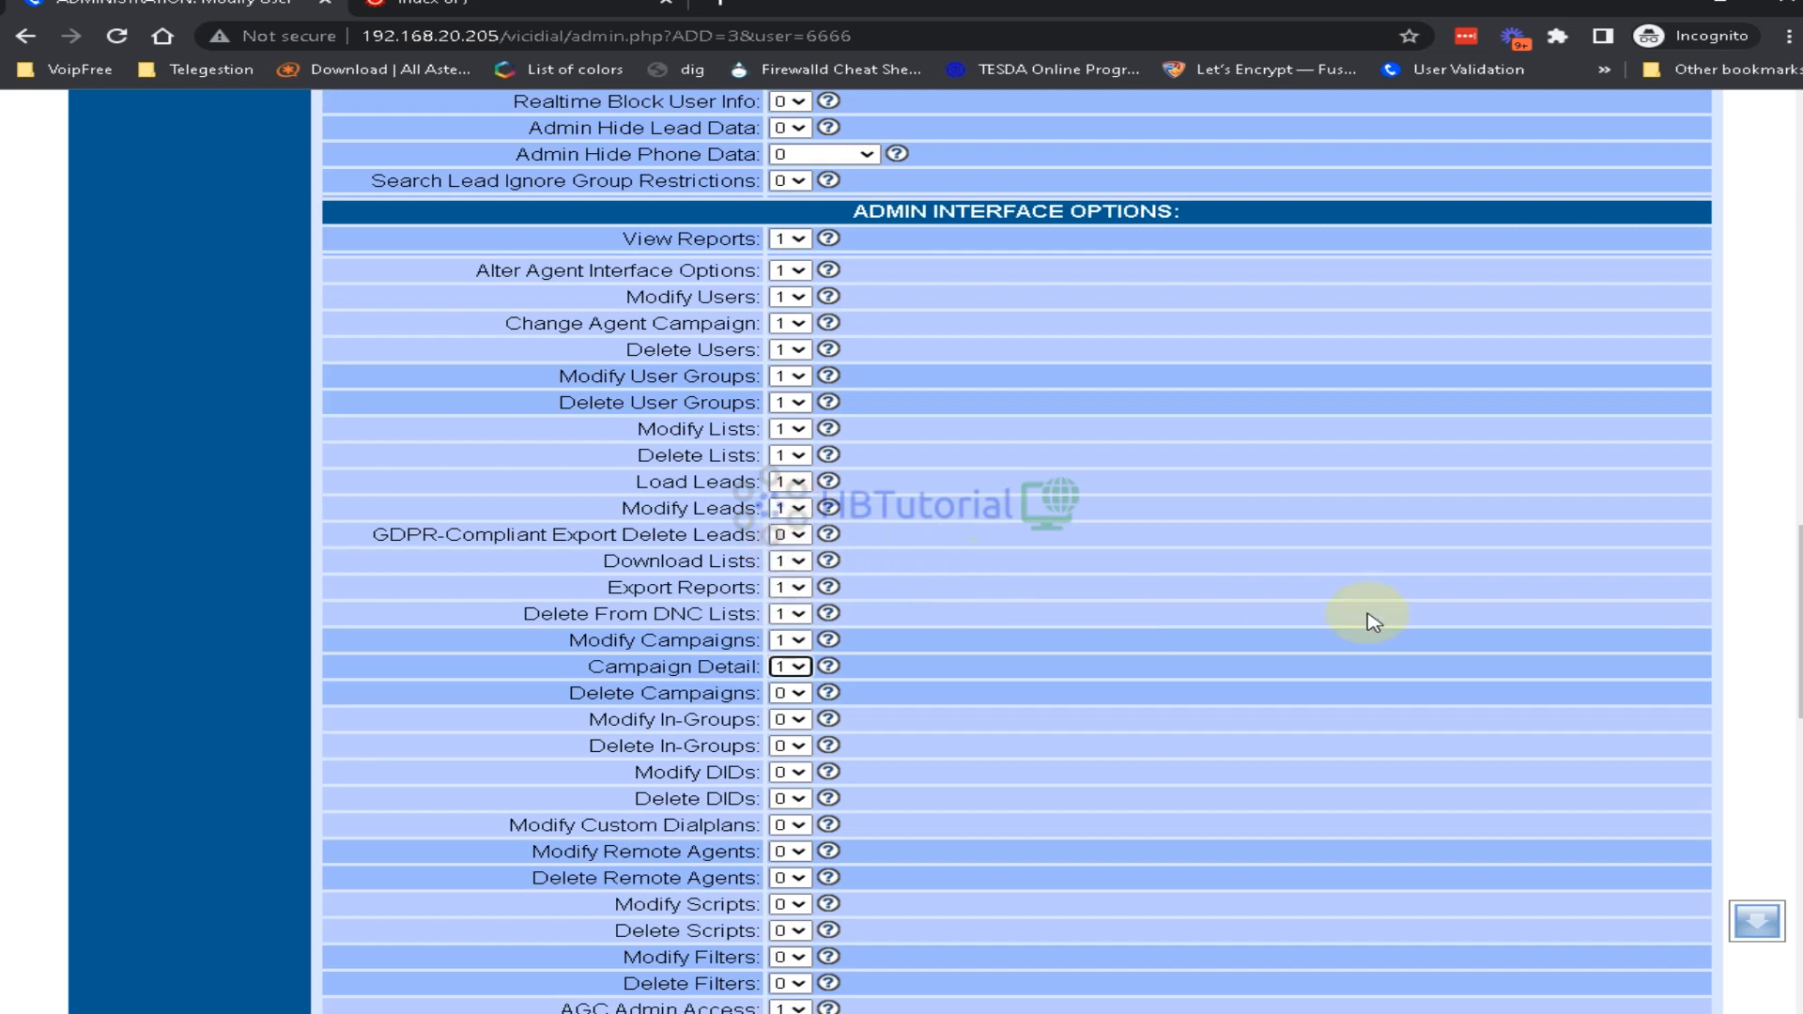
{"action": "key", "text": "Tab"}
{"action": "key", "text": "1"}
{"action": "key", "text": "Tab"}
{"action": "key", "text": "1"}
{"action": "key", "text": "Tab"}
{"action": "key", "text": "1"}
{"action": "key", "text": "Tab"}
{"action": "key", "text": "1"}
{"action": "key", "text": "Tab"}
{"action": "key", "text": "1"}
{"action": "key", "text": "Tab"}
{"action": "key", "text": "1"}
{"action": "key", "text": "Tab"}
{"action": "key", "text": "1"}
{"action": "key", "text": "Tab"}
{"action": "key", "text": "1"}
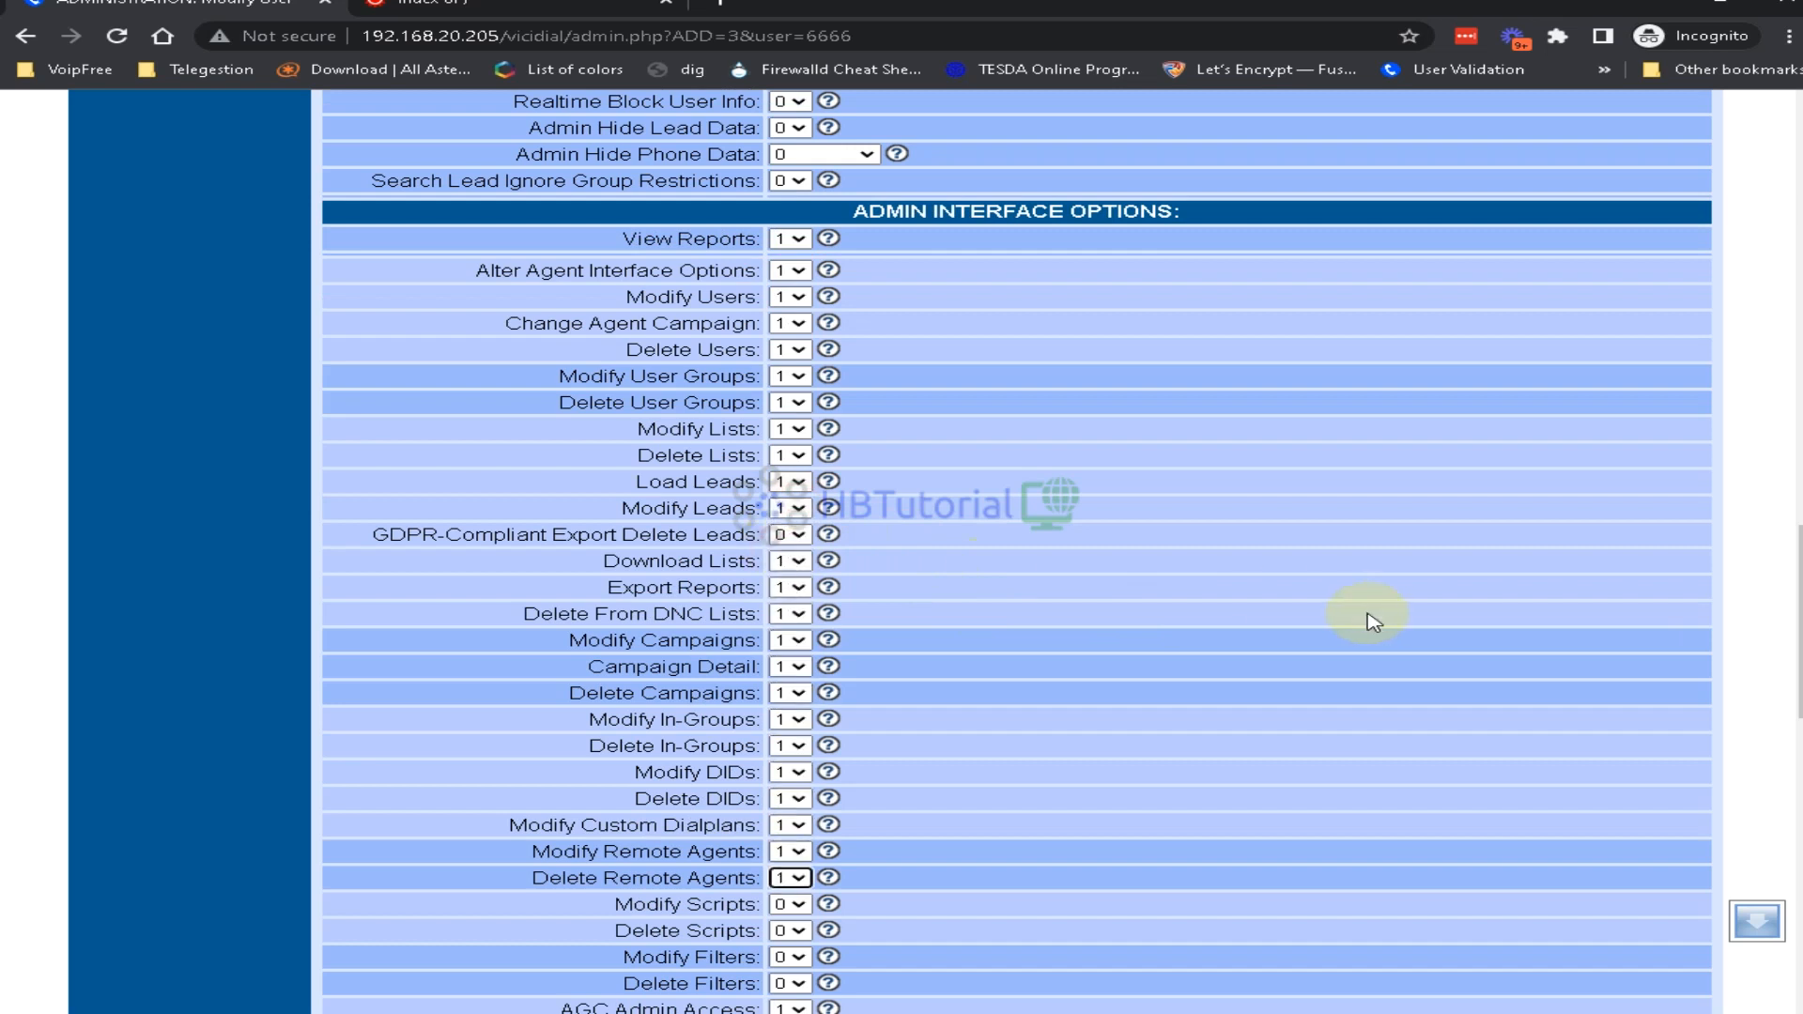
{"action": "key", "text": "Tab"}
{"action": "key", "text": "1"}
{"action": "key", "text": "Tab"}
{"action": "key", "text": "1"}
{"action": "key", "text": "Tab"}
{"action": "key", "text": "1"}
{"action": "key", "text": "Tab"}
{"action": "key", "text": "1"}
{"action": "key", "text": "Tab"}
{"action": "key", "text": "Tab"}
{"action": "key", "text": "1"}
{"action": "key", "text": "Tab"}
{"action": "key", "text": "1"}
{"action": "key", "text": "Tab"}
{"action": "key", "text": "1"}
{"action": "key", "text": "Tab"}
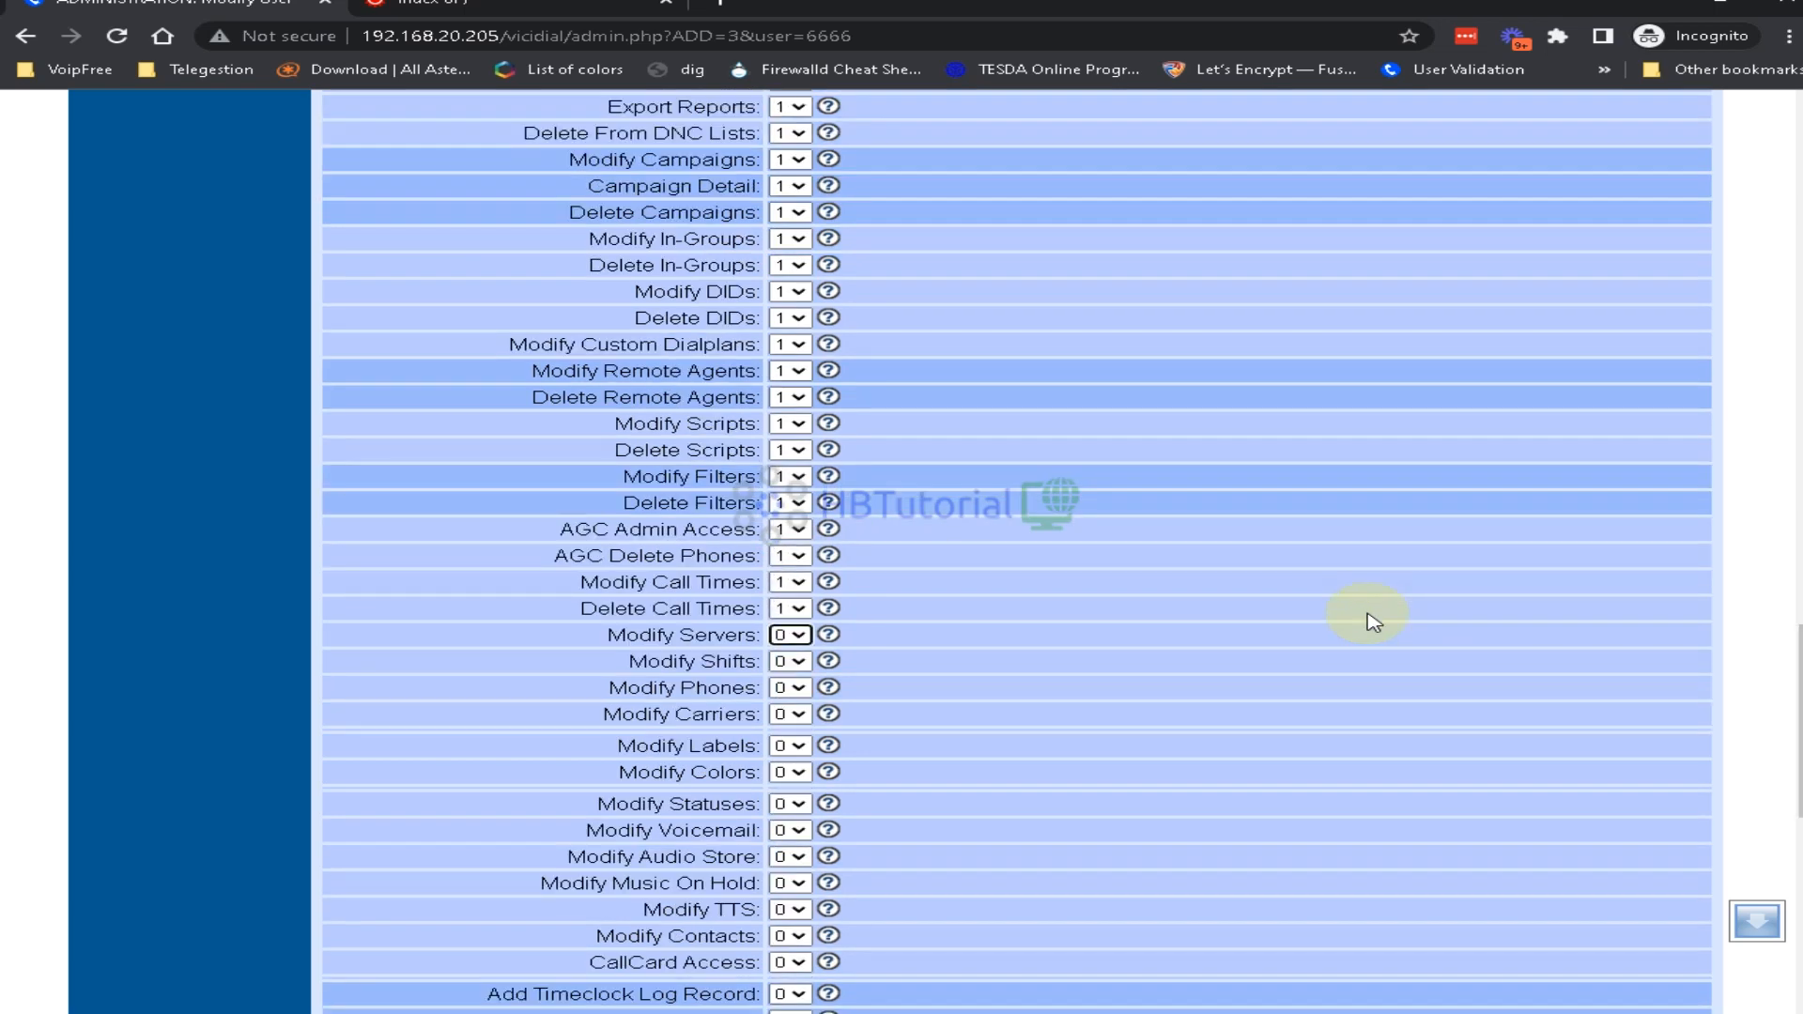
{"action": "key", "text": "1"}
{"action": "key", "text": "Tab"}
{"action": "key", "text": "1"}
{"action": "key", "text": "Tab"}
{"action": "key", "text": "1"}
{"action": "key", "text": "Tab"}
{"action": "key", "text": "1"}
{"action": "key", "text": "Tab"}
{"action": "key", "text": "1"}
{"action": "key", "text": "Tab"}
{"action": "key", "text": "1"}
{"action": "key", "text": "Tab"}
{"action": "key", "text": "1"}
{"action": "key", "text": "Tab"}
{"action": "key", "text": "1"}
{"action": "key", "text": "Tab"}
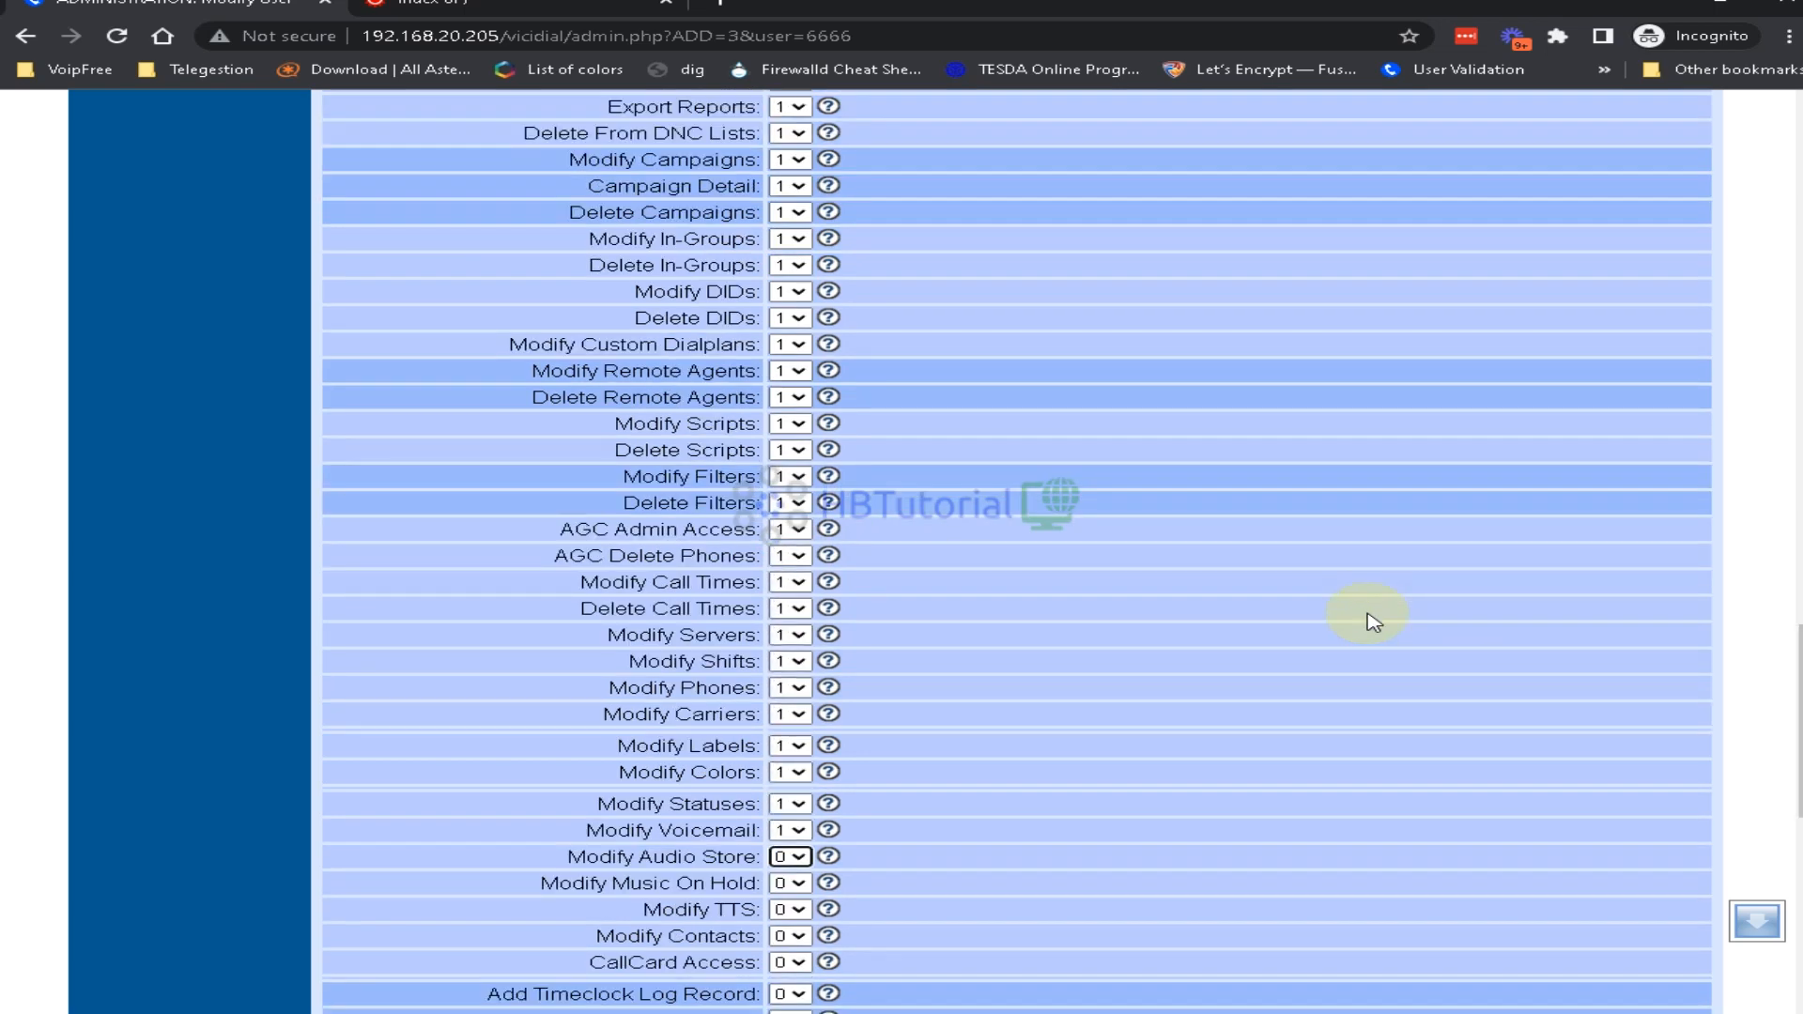
{"action": "key", "text": "1"}
{"action": "key", "text": "Tab"}
{"action": "key", "text": "1"}
{"action": "key", "text": "Tab"}
{"action": "key", "text": "1"}
{"action": "key", "text": "Tab"}
{"action": "key", "text": "1"}
{"action": "key", "text": "Tab"}
{"action": "key", "text": "1"}
{"action": "key", "text": "Tab"}
{"action": "key", "text": "1"}
{"action": "key", "text": "Tab"}
{"action": "key", "text": "1"}
{"action": "key", "text": "Tab"}
{"action": "key", "text": "1"}
{"action": "key", "text": "Tab"}
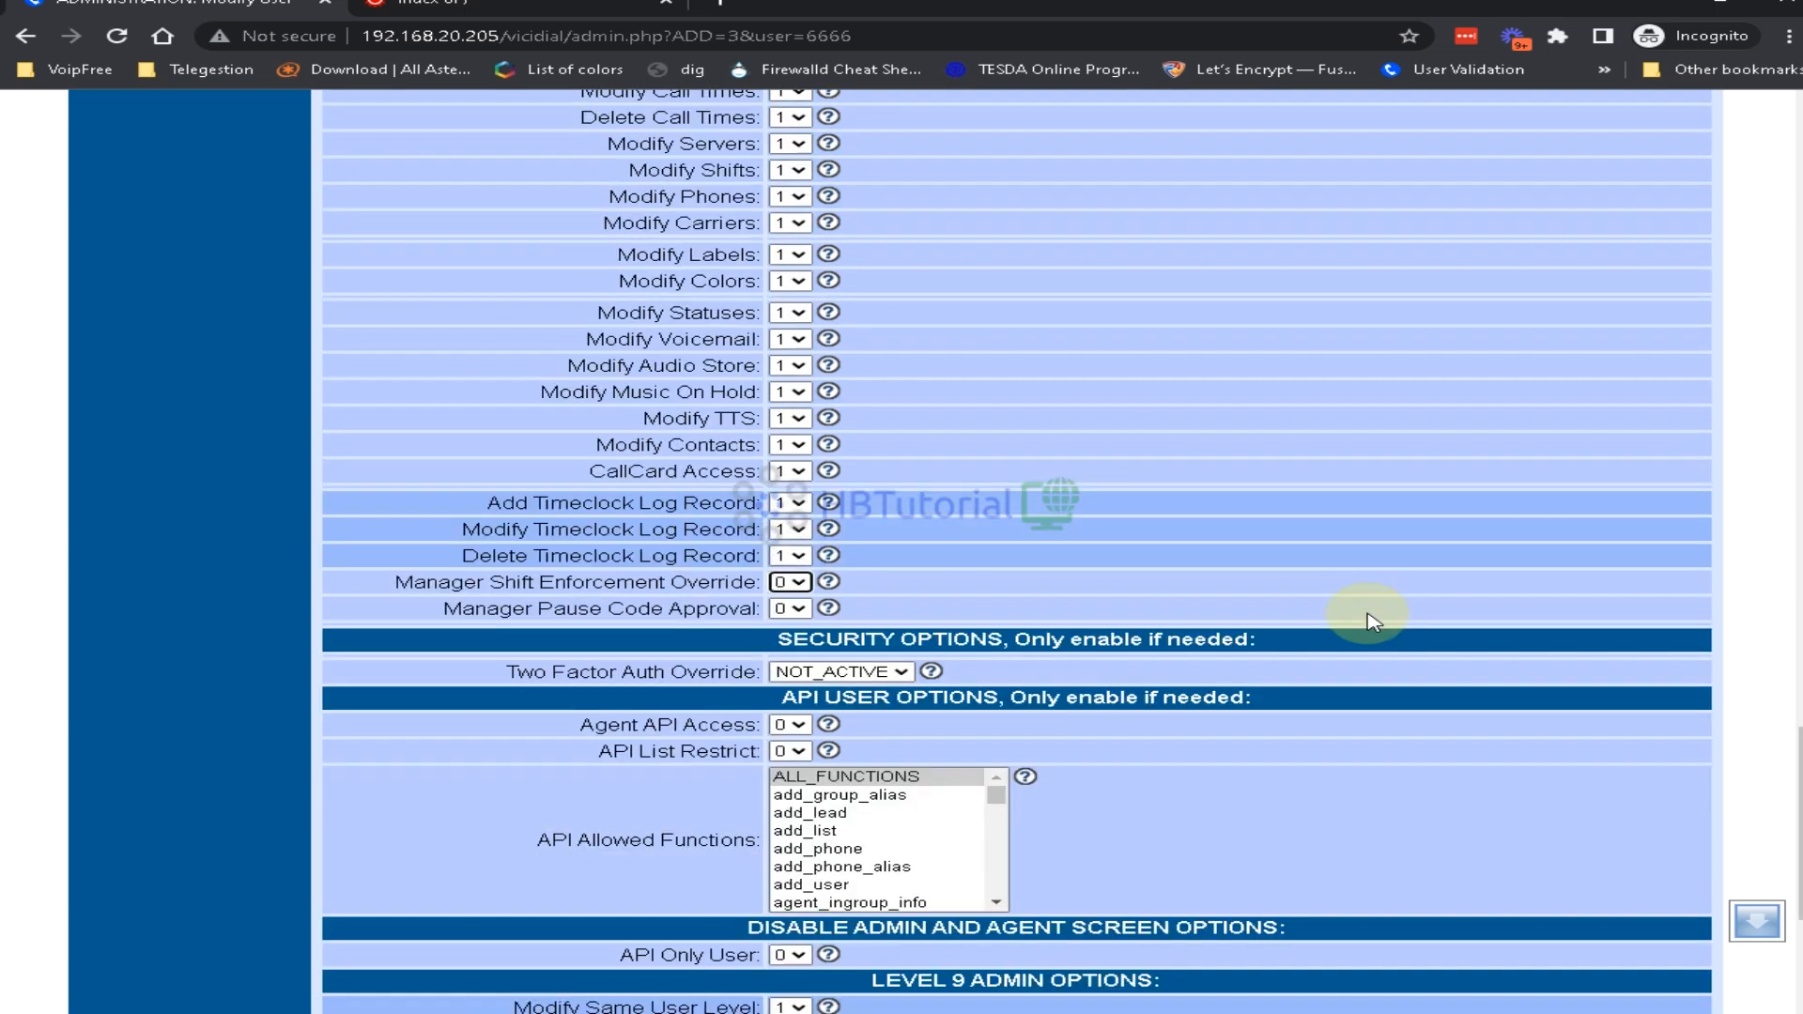
{"action": "key", "text": "1"}
{"action": "key", "text": "Tab"}
{"action": "key", "text": "1"}
{"action": "key", "text": "Tab"}
{"action": "key", "text": "Tab"}
{"action": "key", "text": "Tab"}
Set API List Restrict to 1, submit user 6666's changes, and return to Reports
{"action": "scroll", "coordinate": [1221, 601], "scroll_direction": "down", "scroll_amount": 4}
{"action": "left_click", "coordinate": [791, 358]}
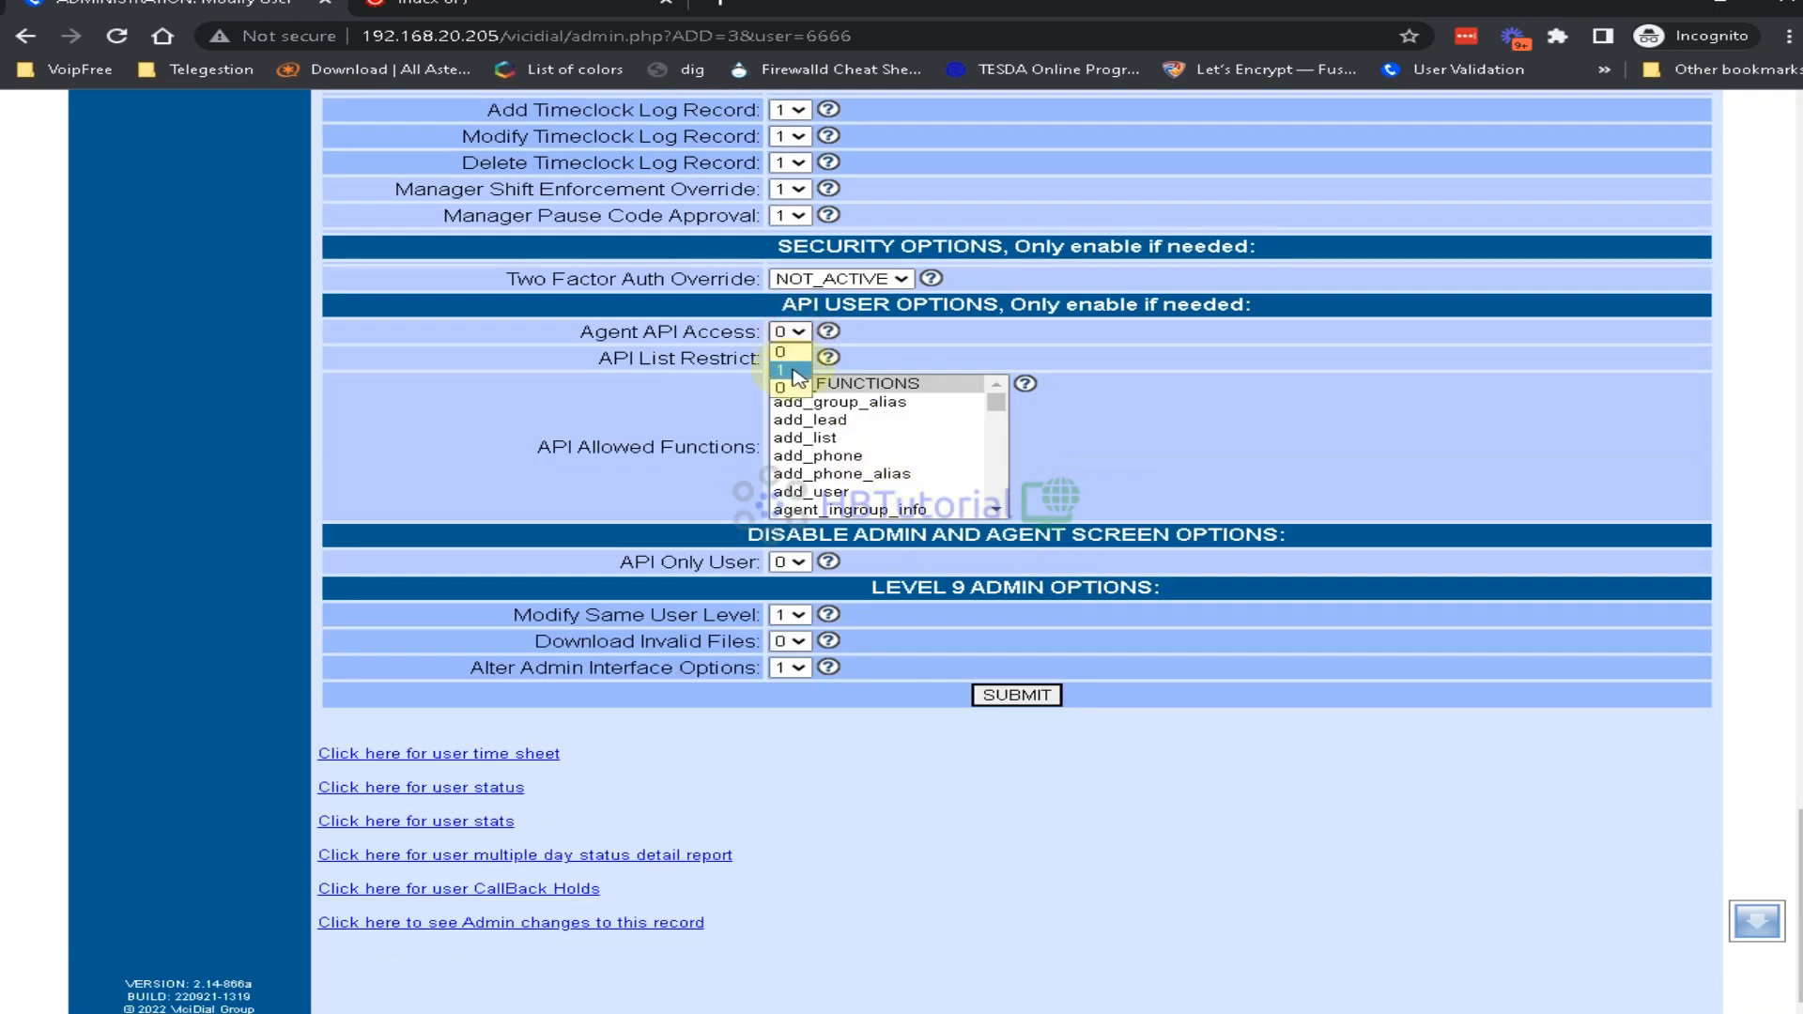
{"action": "left_click", "coordinate": [795, 371]}
{"action": "left_click", "coordinate": [1017, 695]}
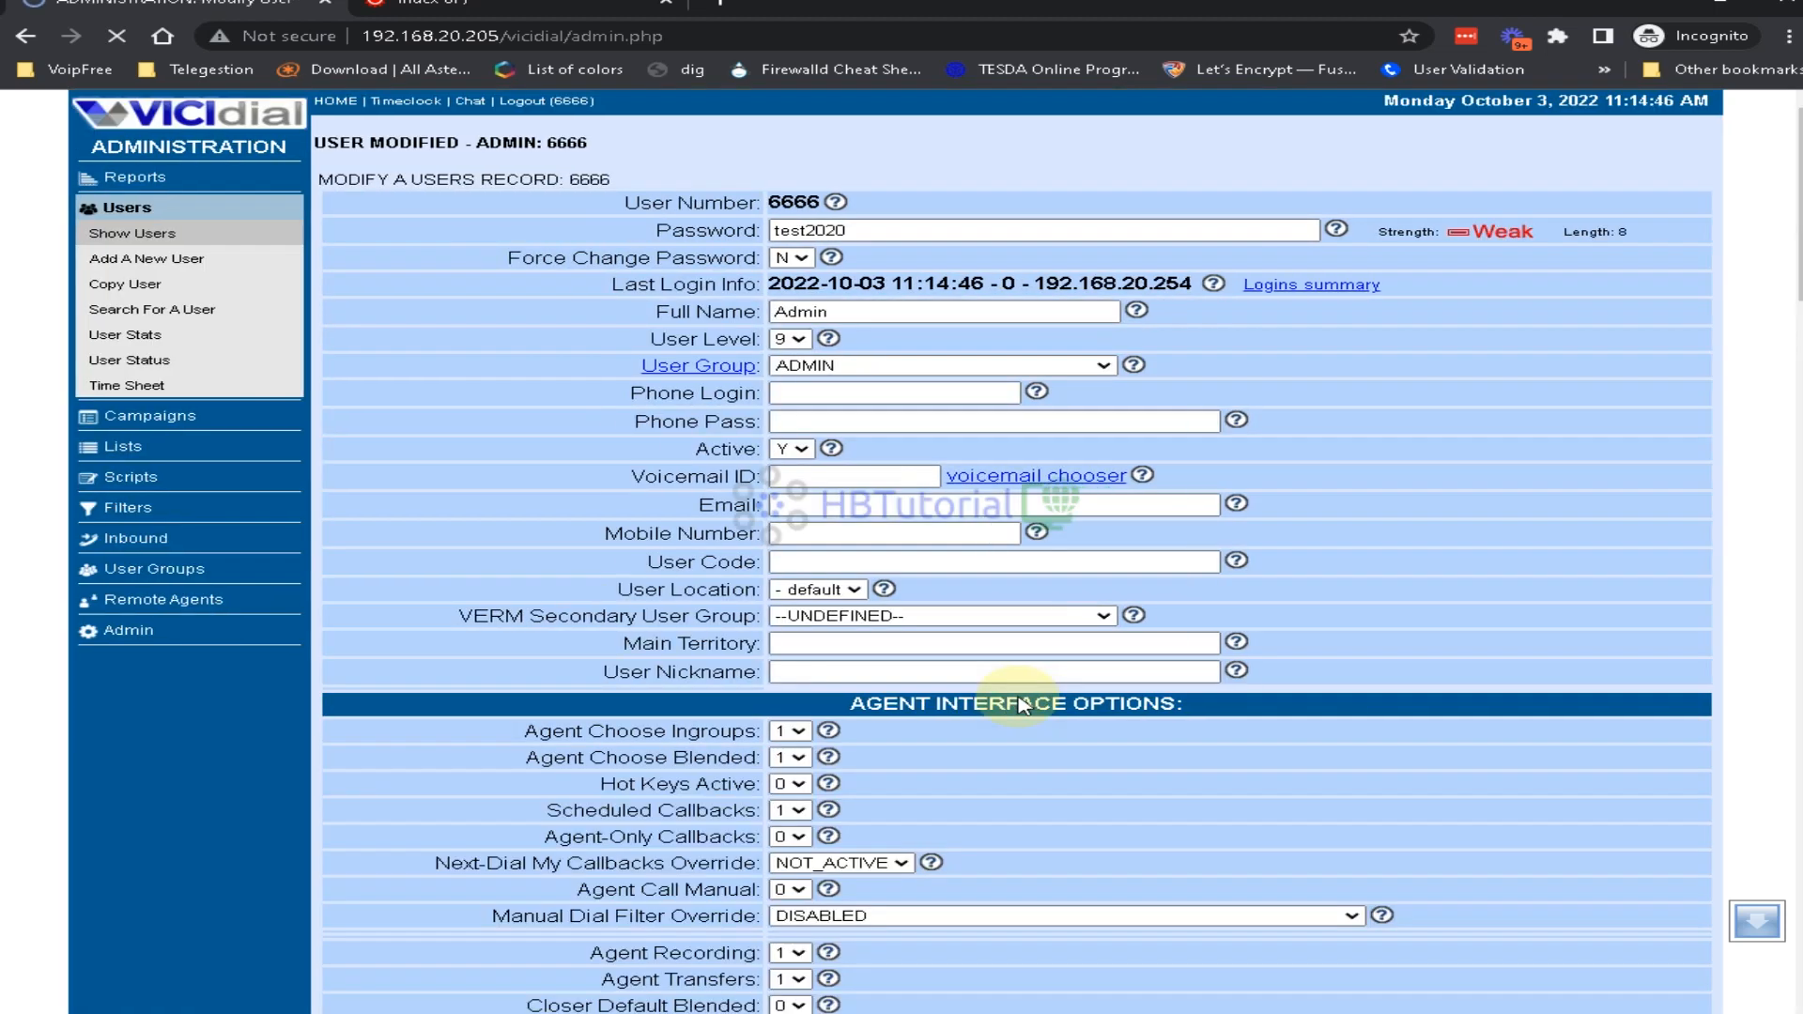
{"action": "left_click", "coordinate": [136, 176]}
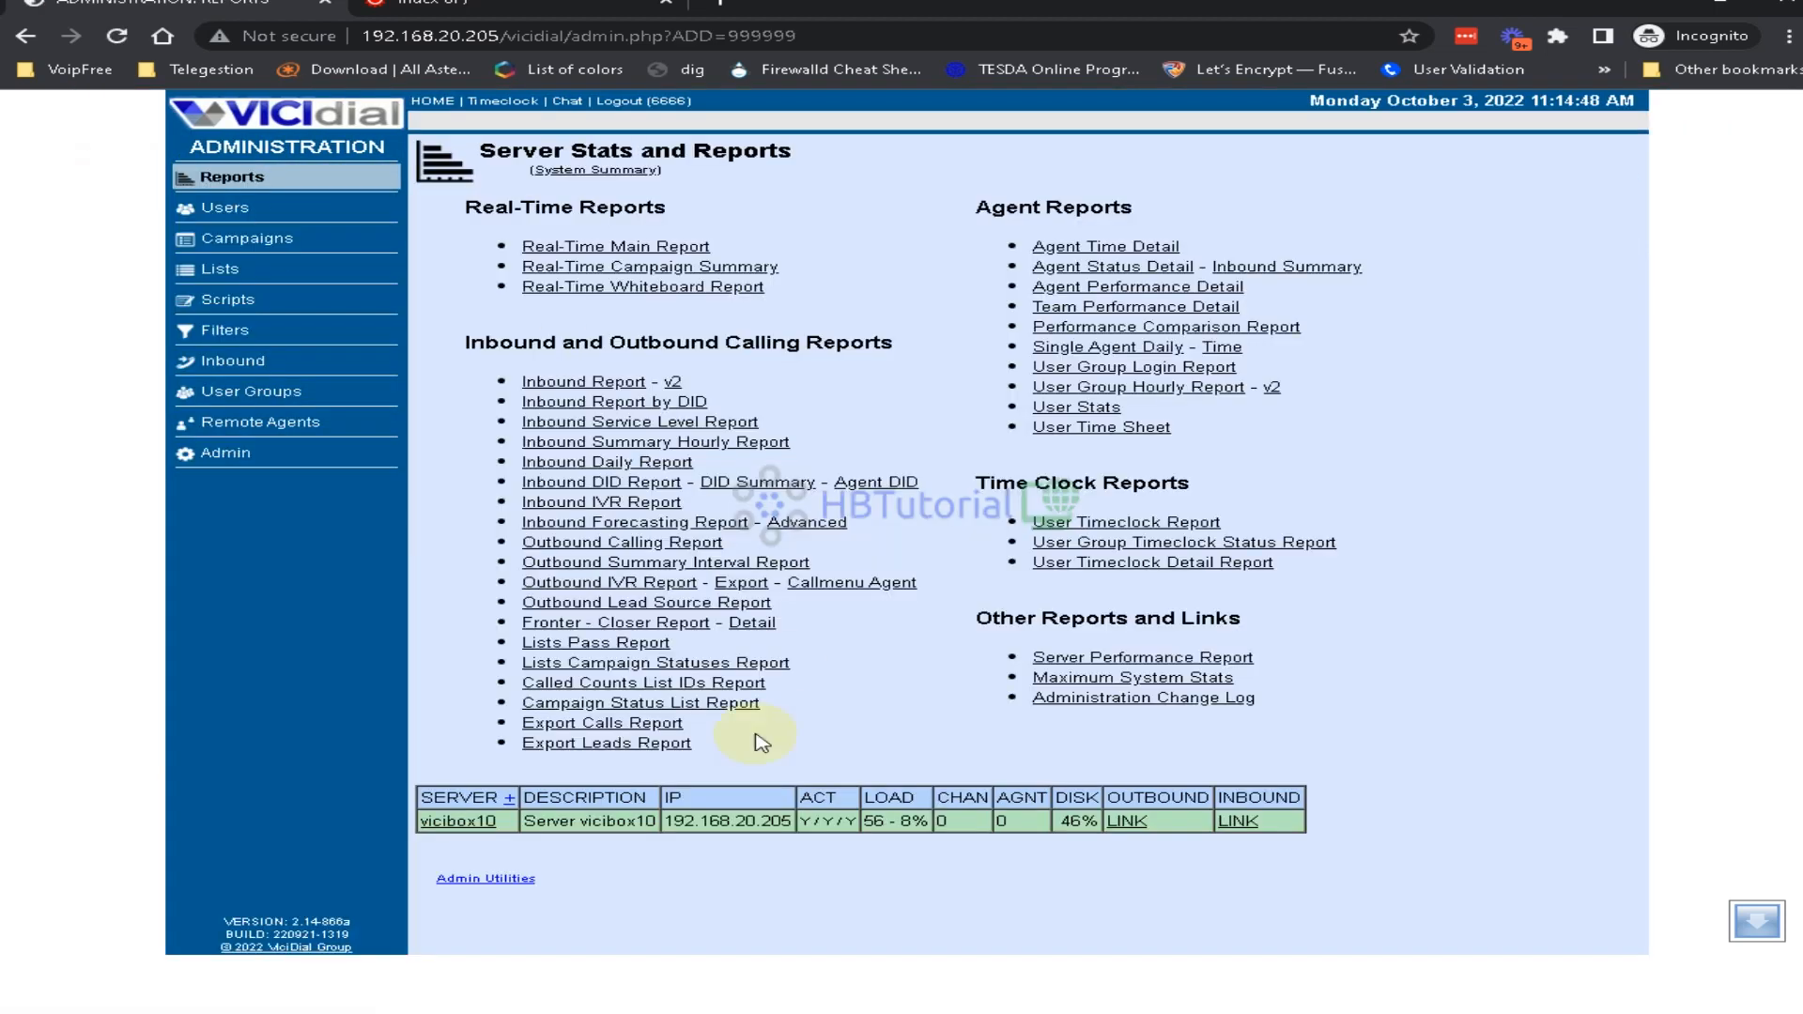
Replace vicibox10's Asterisk Version 13.38.2-vici with the start of 16, then return to the VM console
{"action": "left_click", "coordinate": [461, 823]}
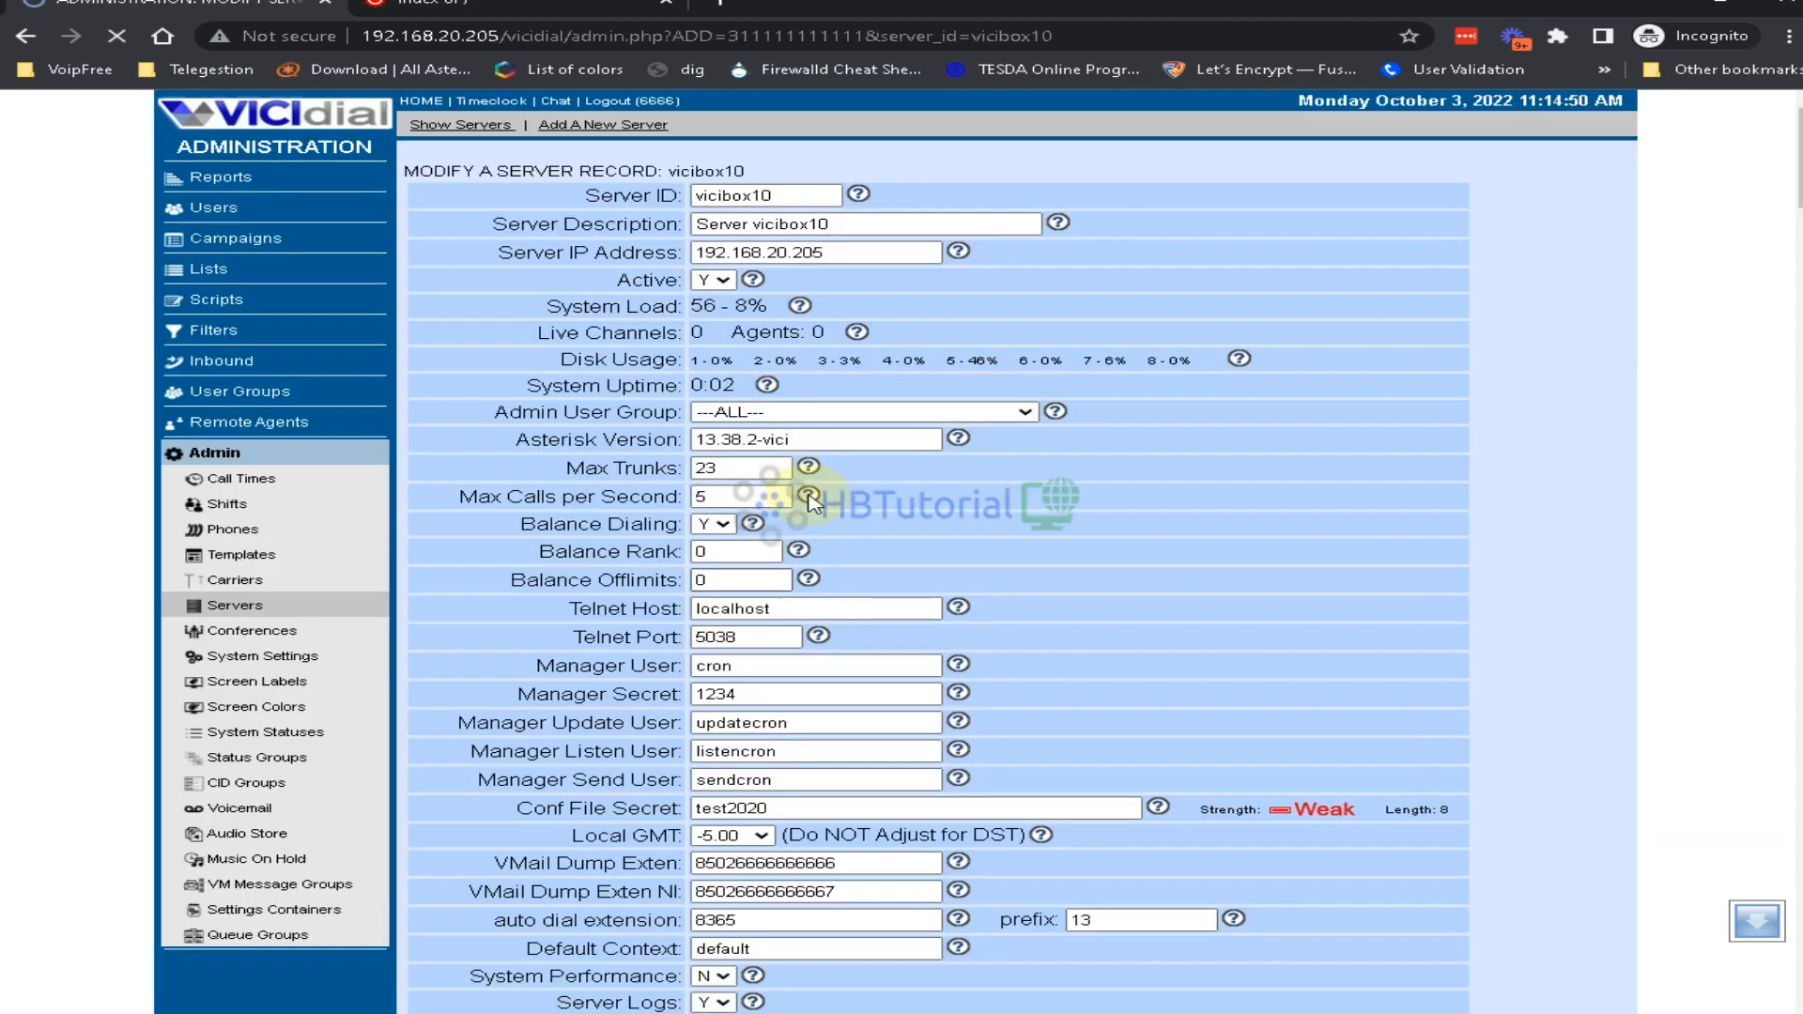
{"action": "left_click", "coordinate": [805, 439]}
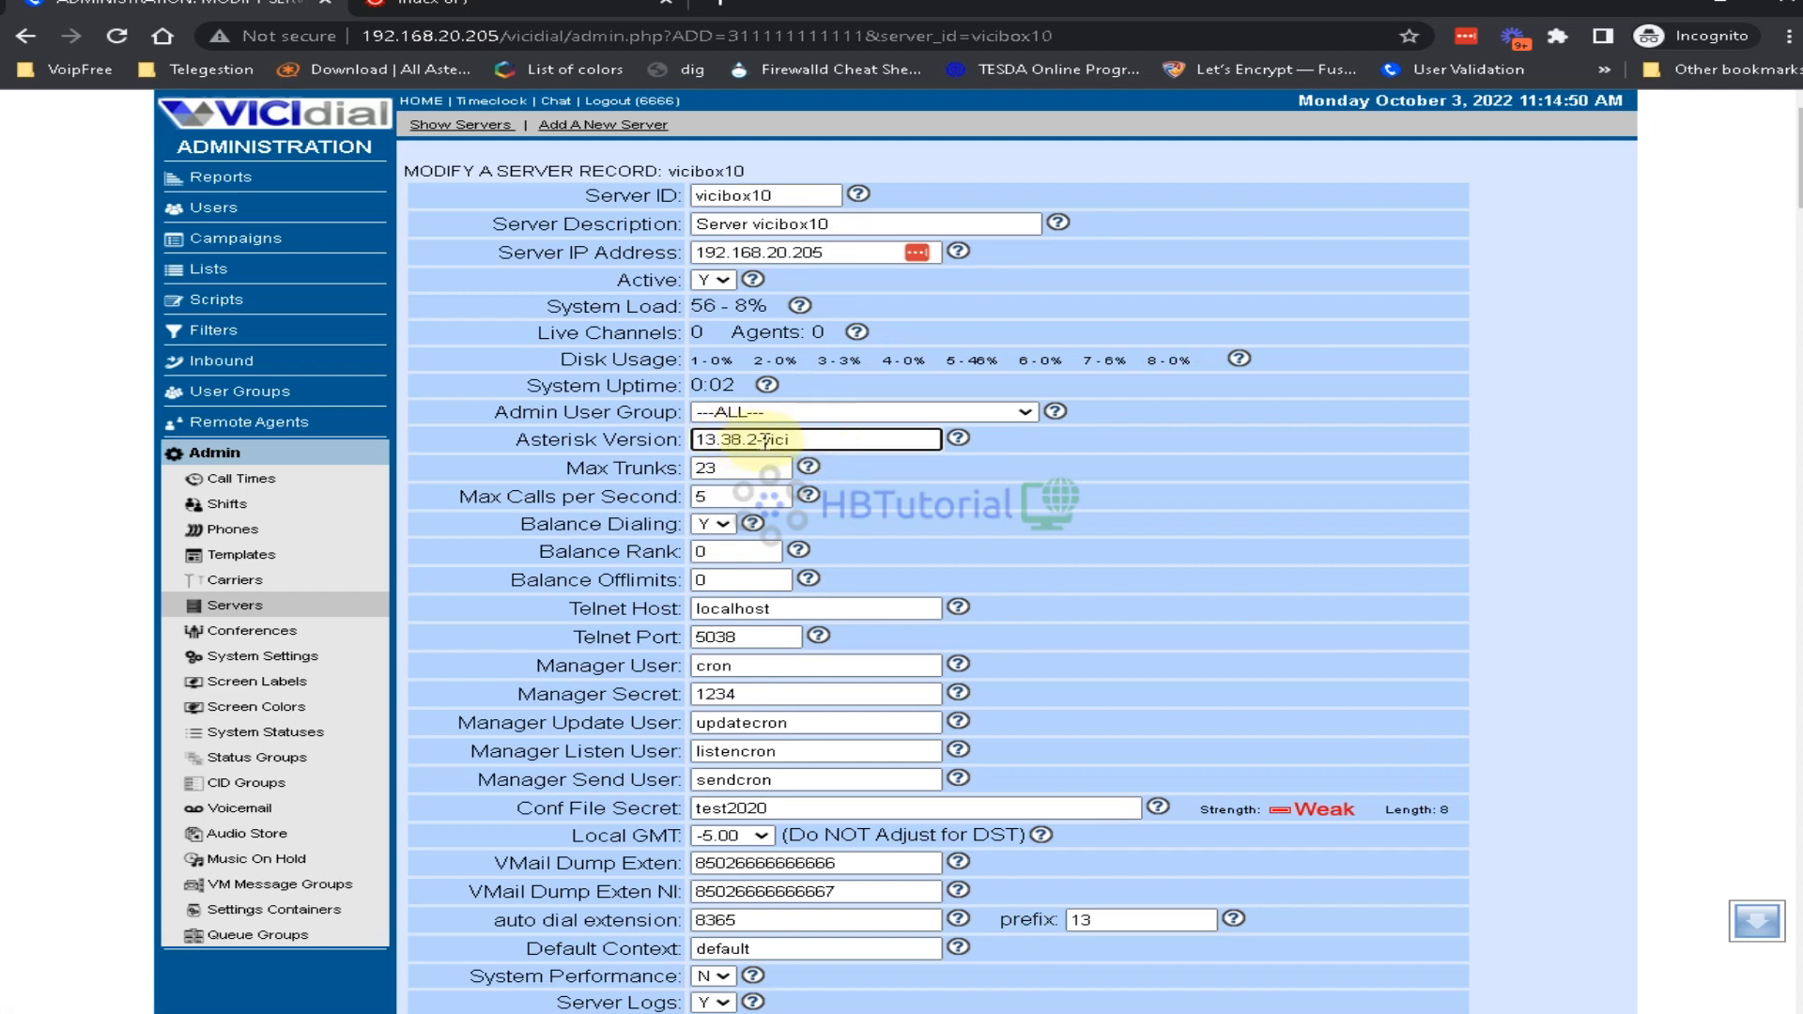
{"action": "left_click_drag", "start_coordinate": [766, 440], "coordinate": [636, 441]}
{"action": "type", "text": "1"}
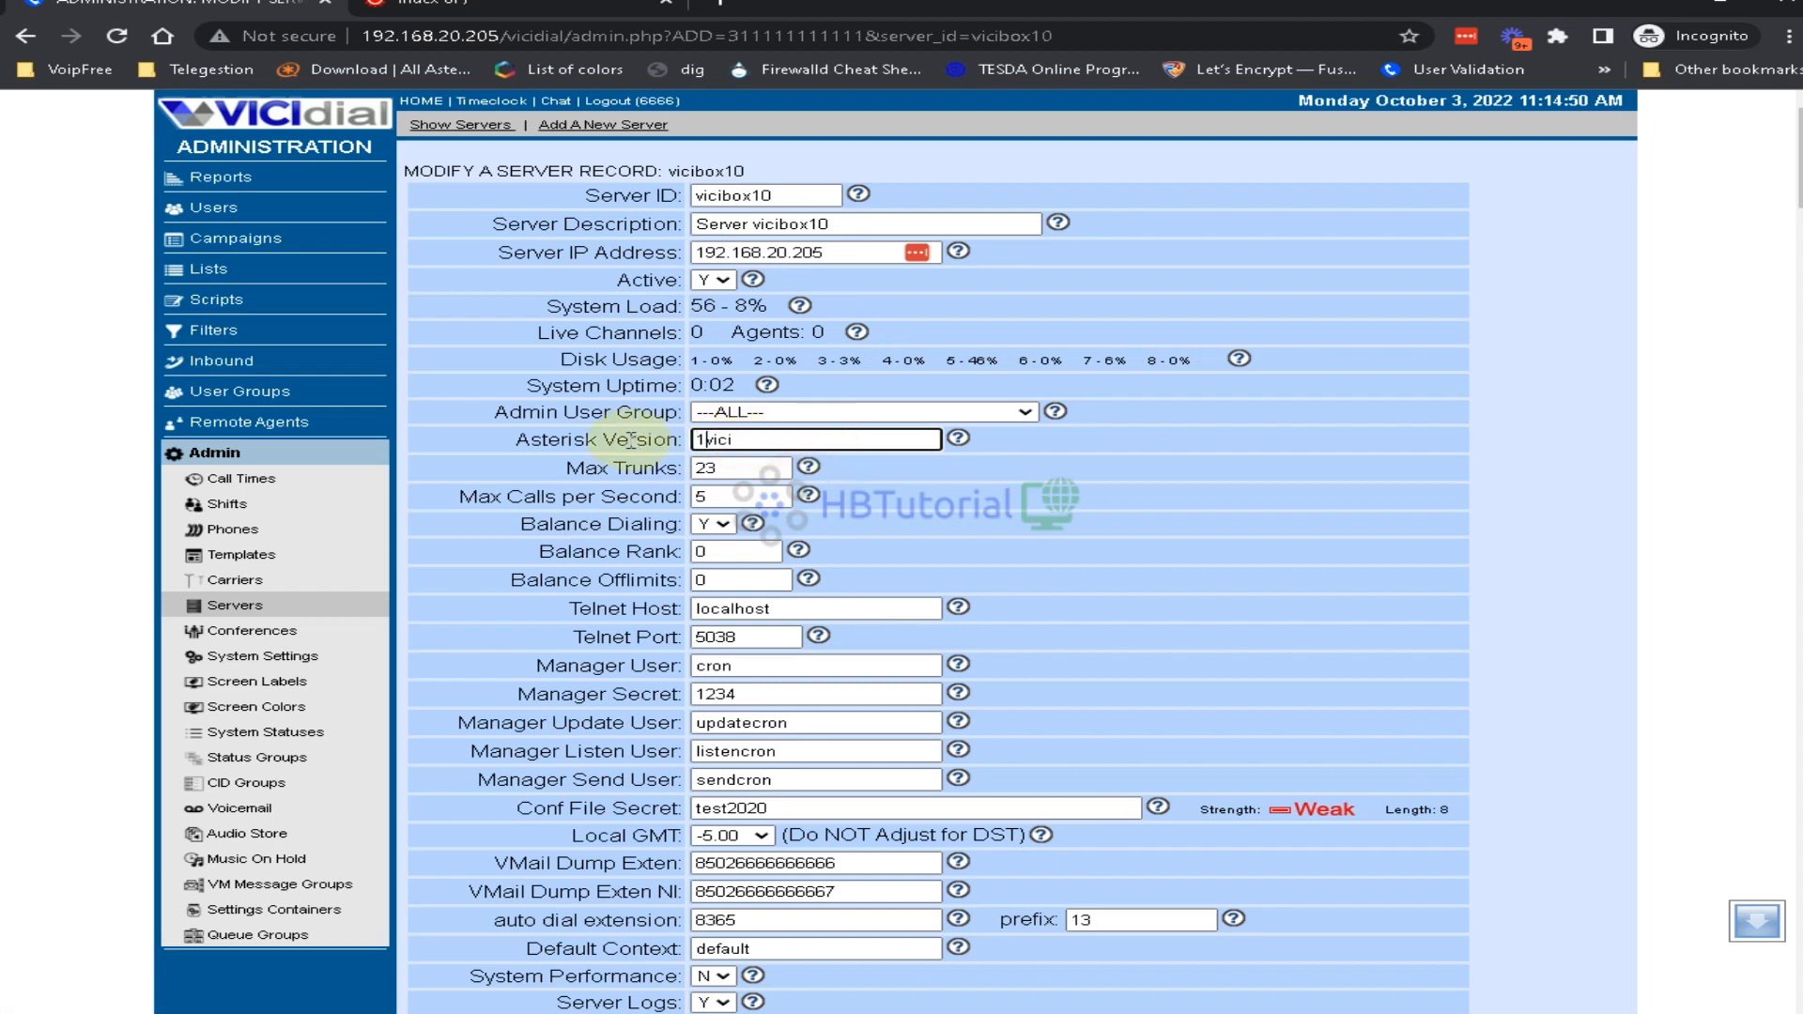
{"action": "left_click_drag", "start_coordinate": [787, 446], "coordinate": [542, 432]}
{"action": "key", "text": "BackSpace"}
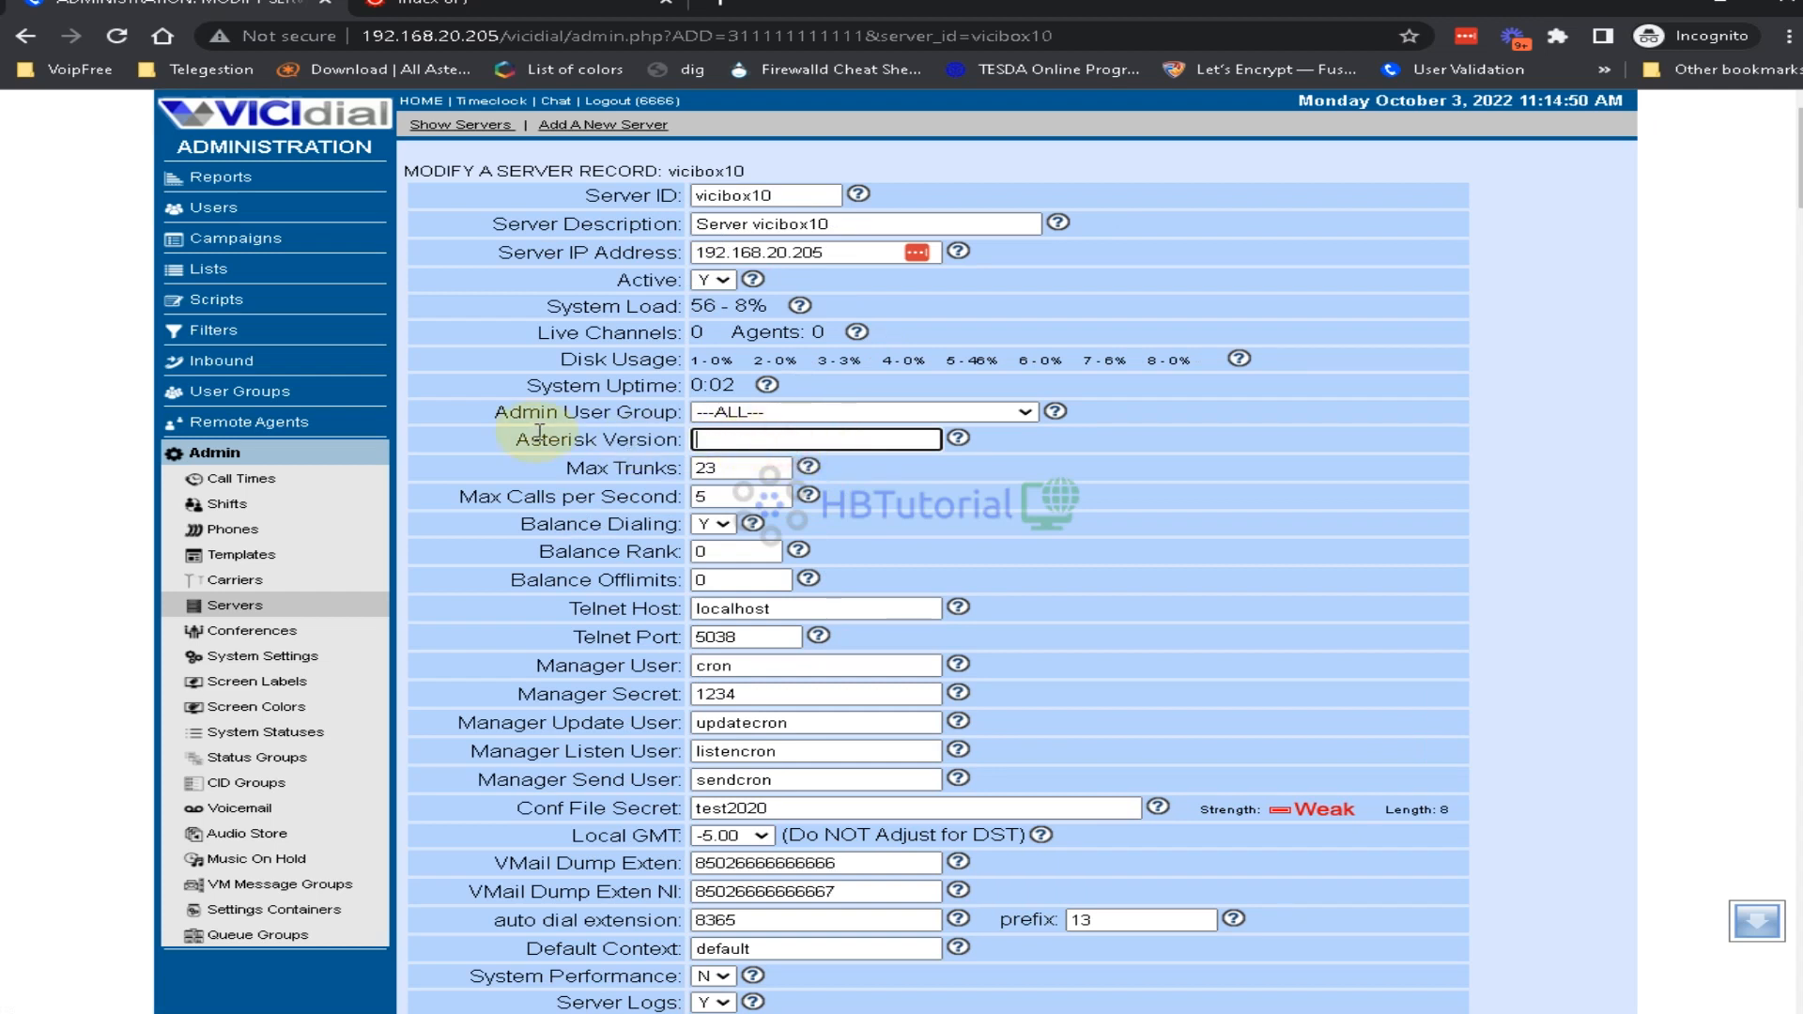
{"action": "type", "text": "16."}
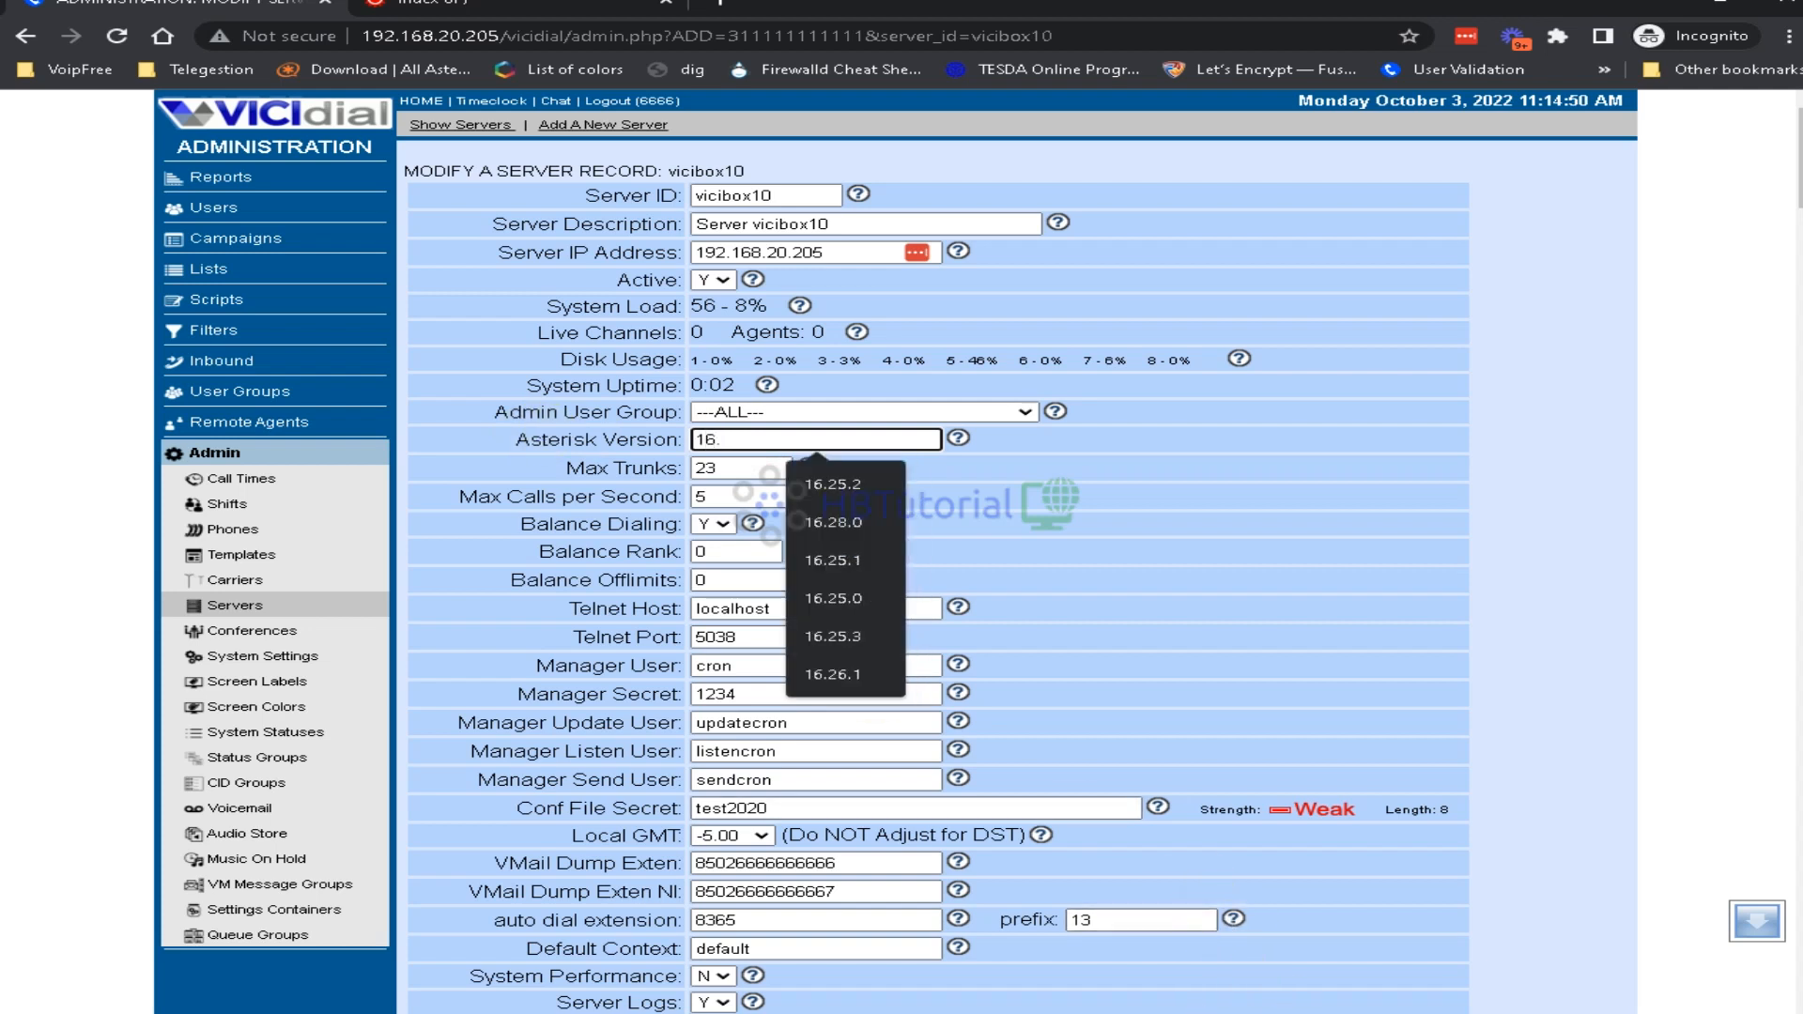
{"action": "left_click", "coordinate": [1292, 1012]}
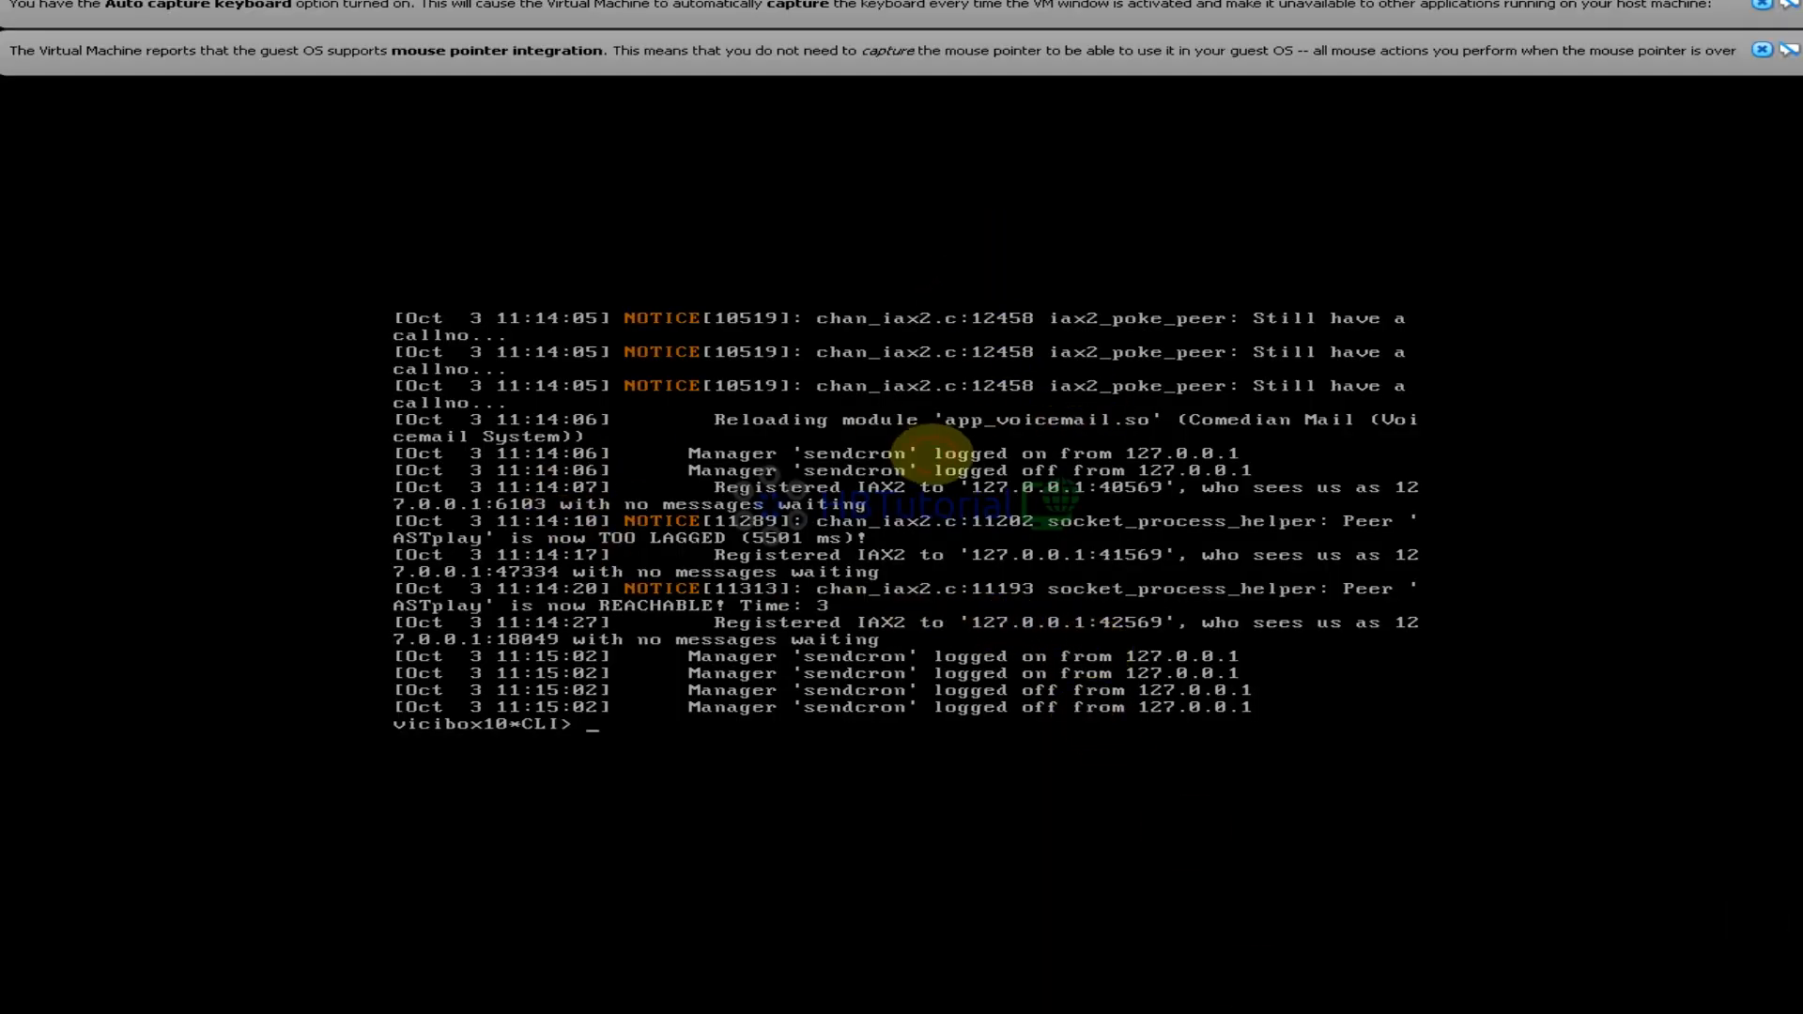
Exit the Asterisk CLI in the VM console and rerun the previous command to reconnect
{"action": "type", "text": "exit"}
{"action": "key", "text": "Return"}
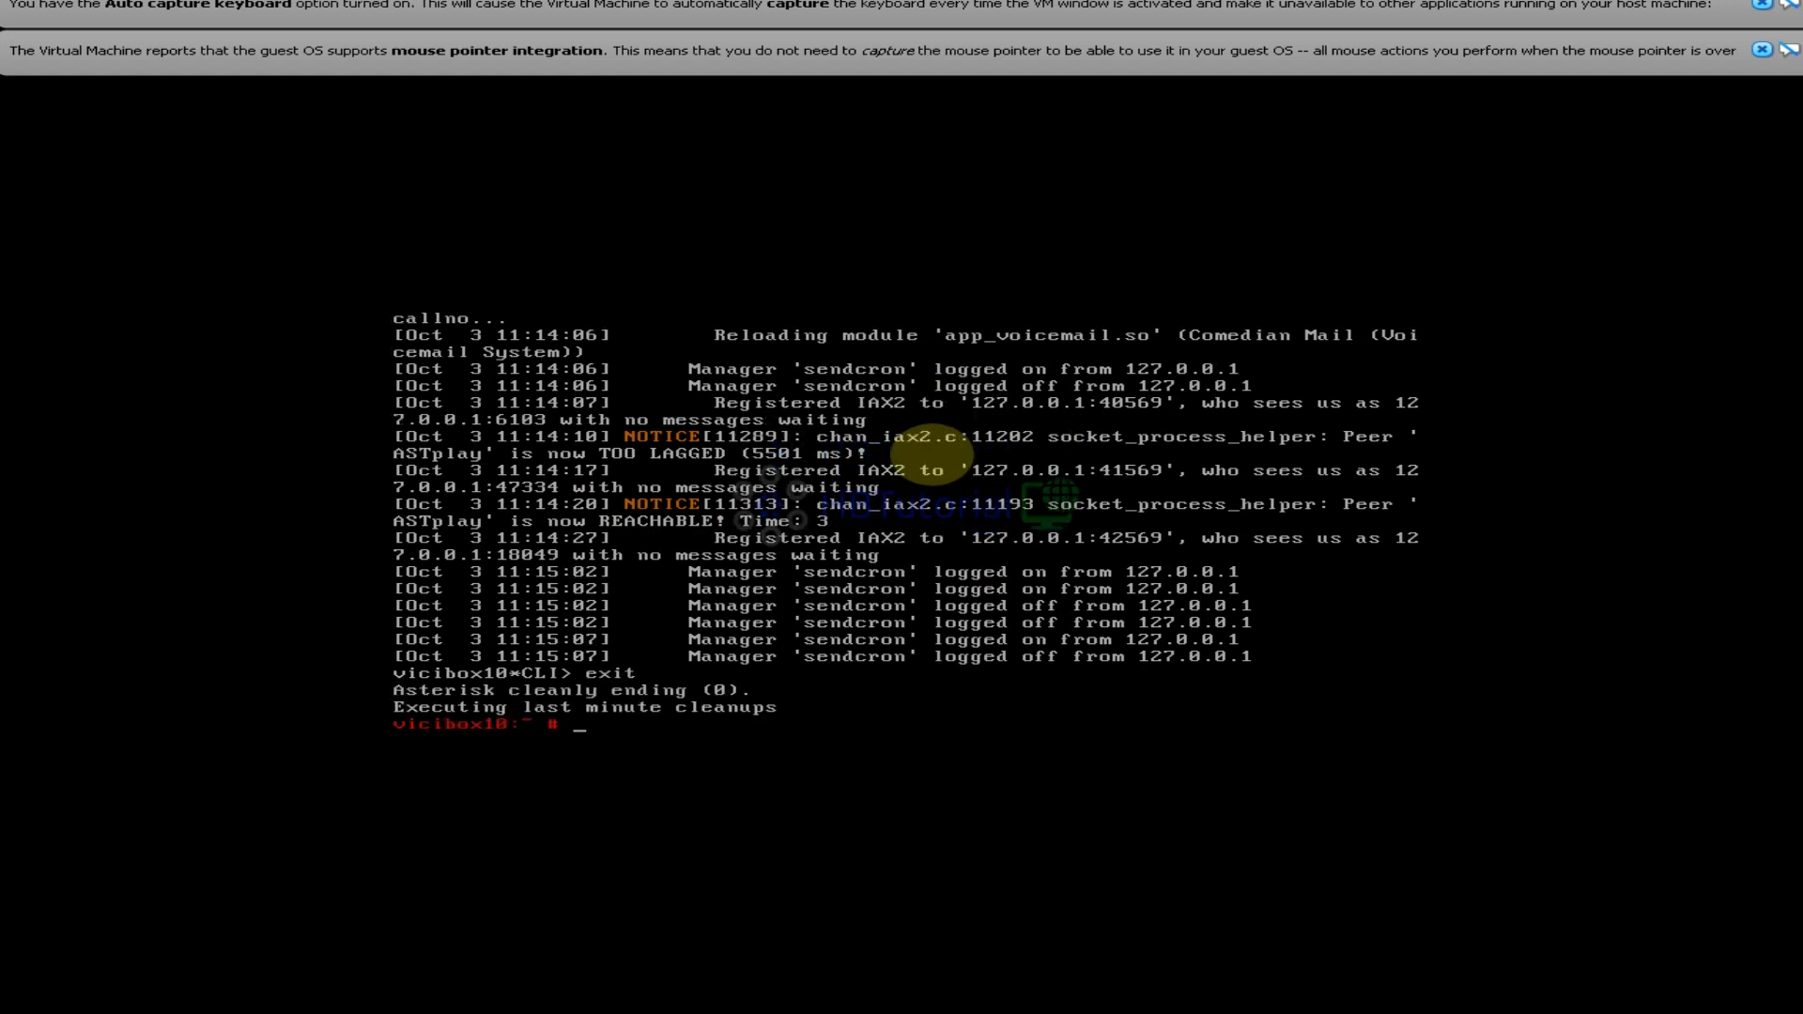
{"action": "key", "text": "Up"}
{"action": "key", "text": "Return"}
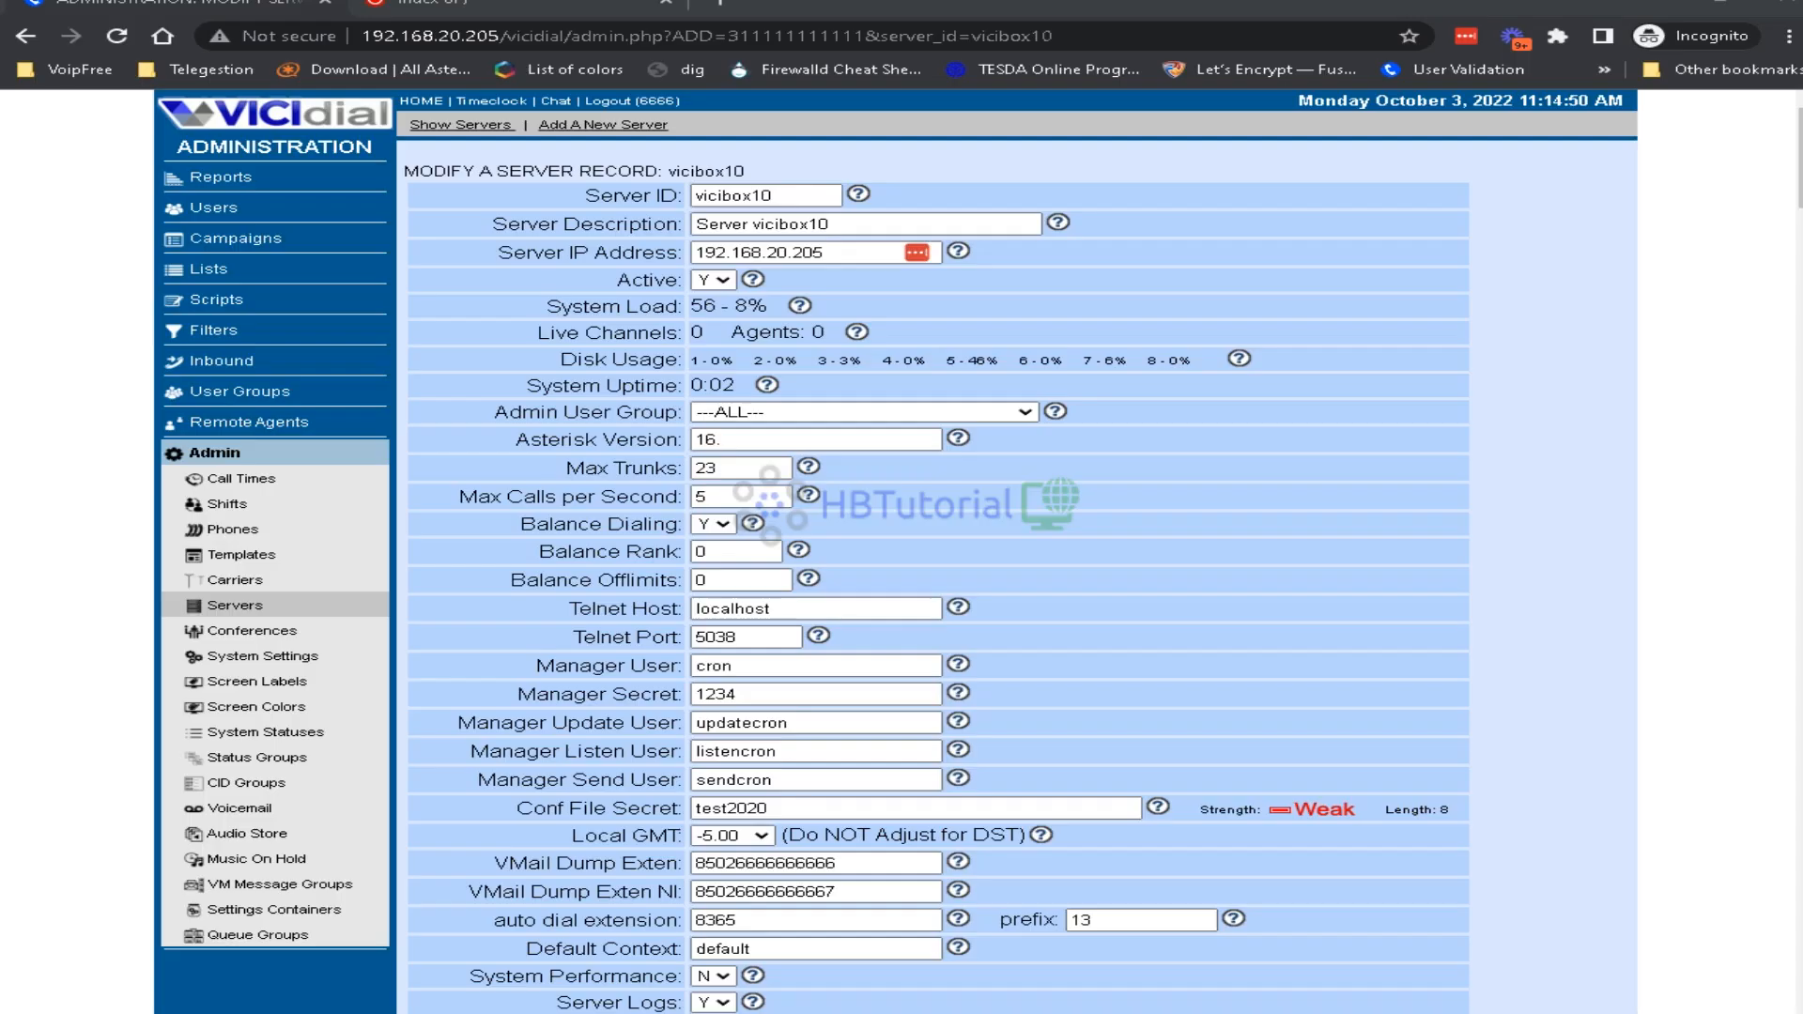
Complete the Asterisk Version as 16.27.0-vici and submit the vicibox10 server record
{"action": "type", "text": "2"}
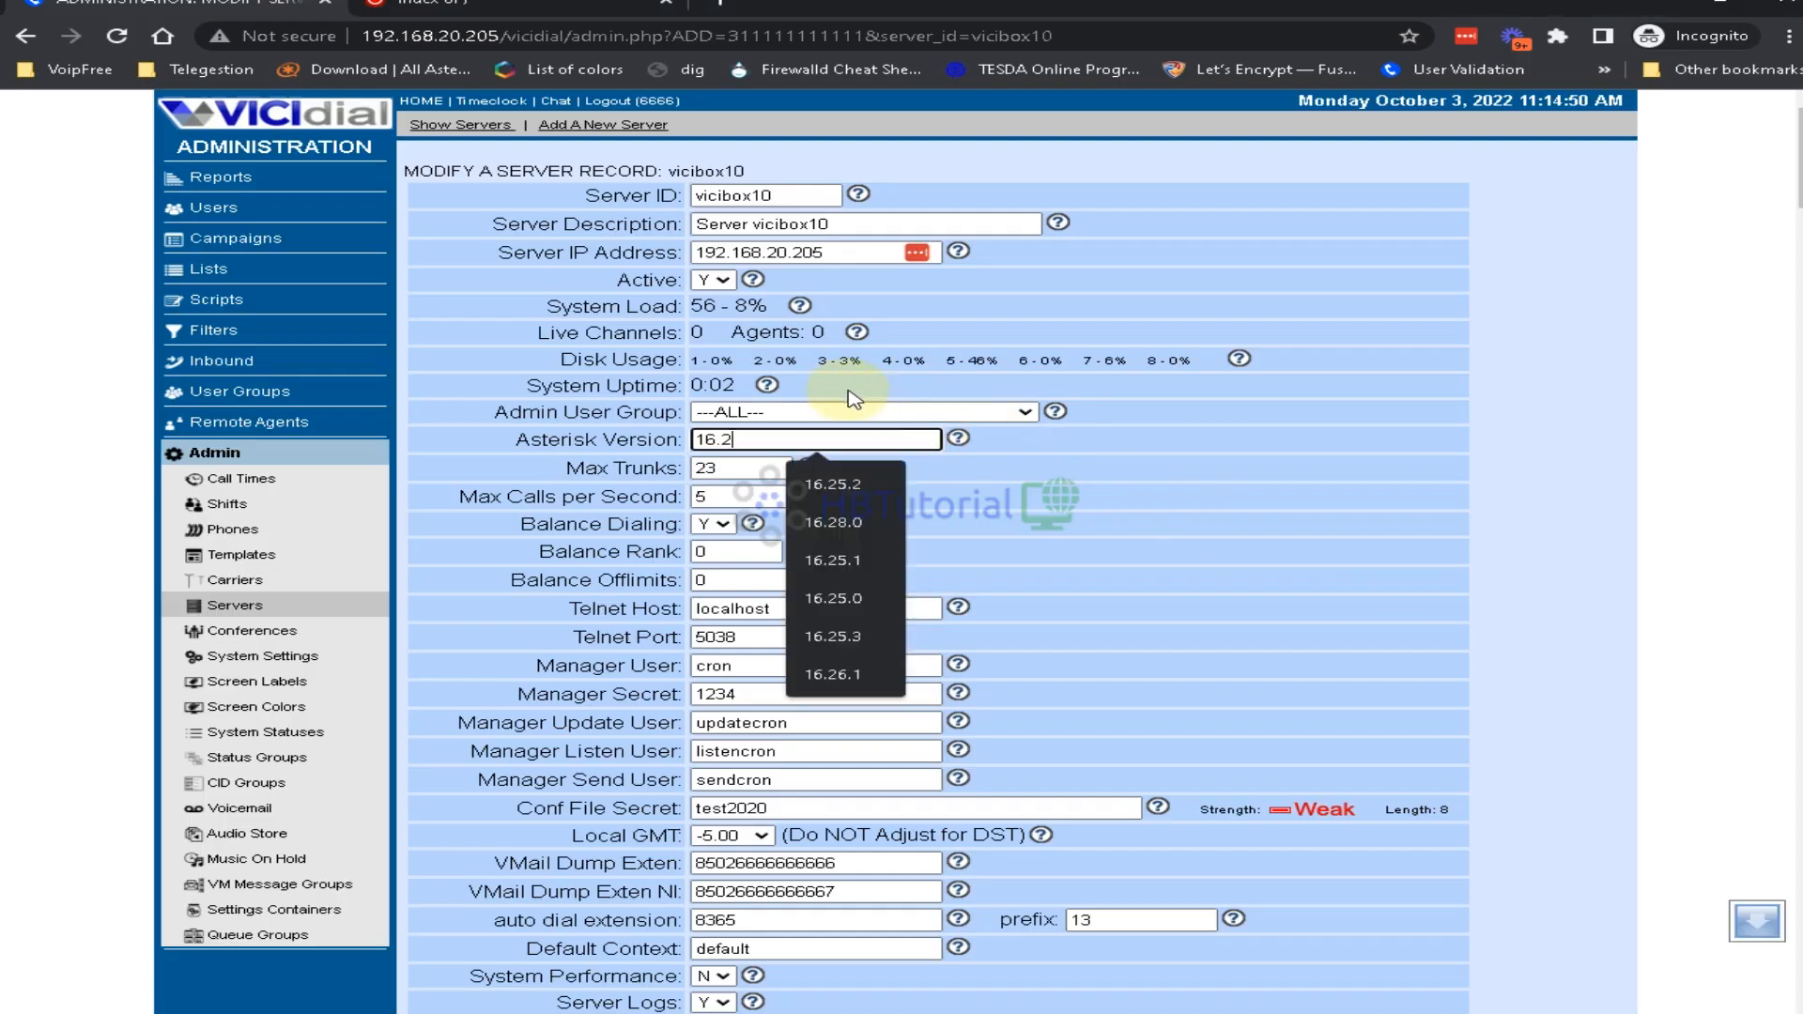
{"action": "type", "text": "7"}
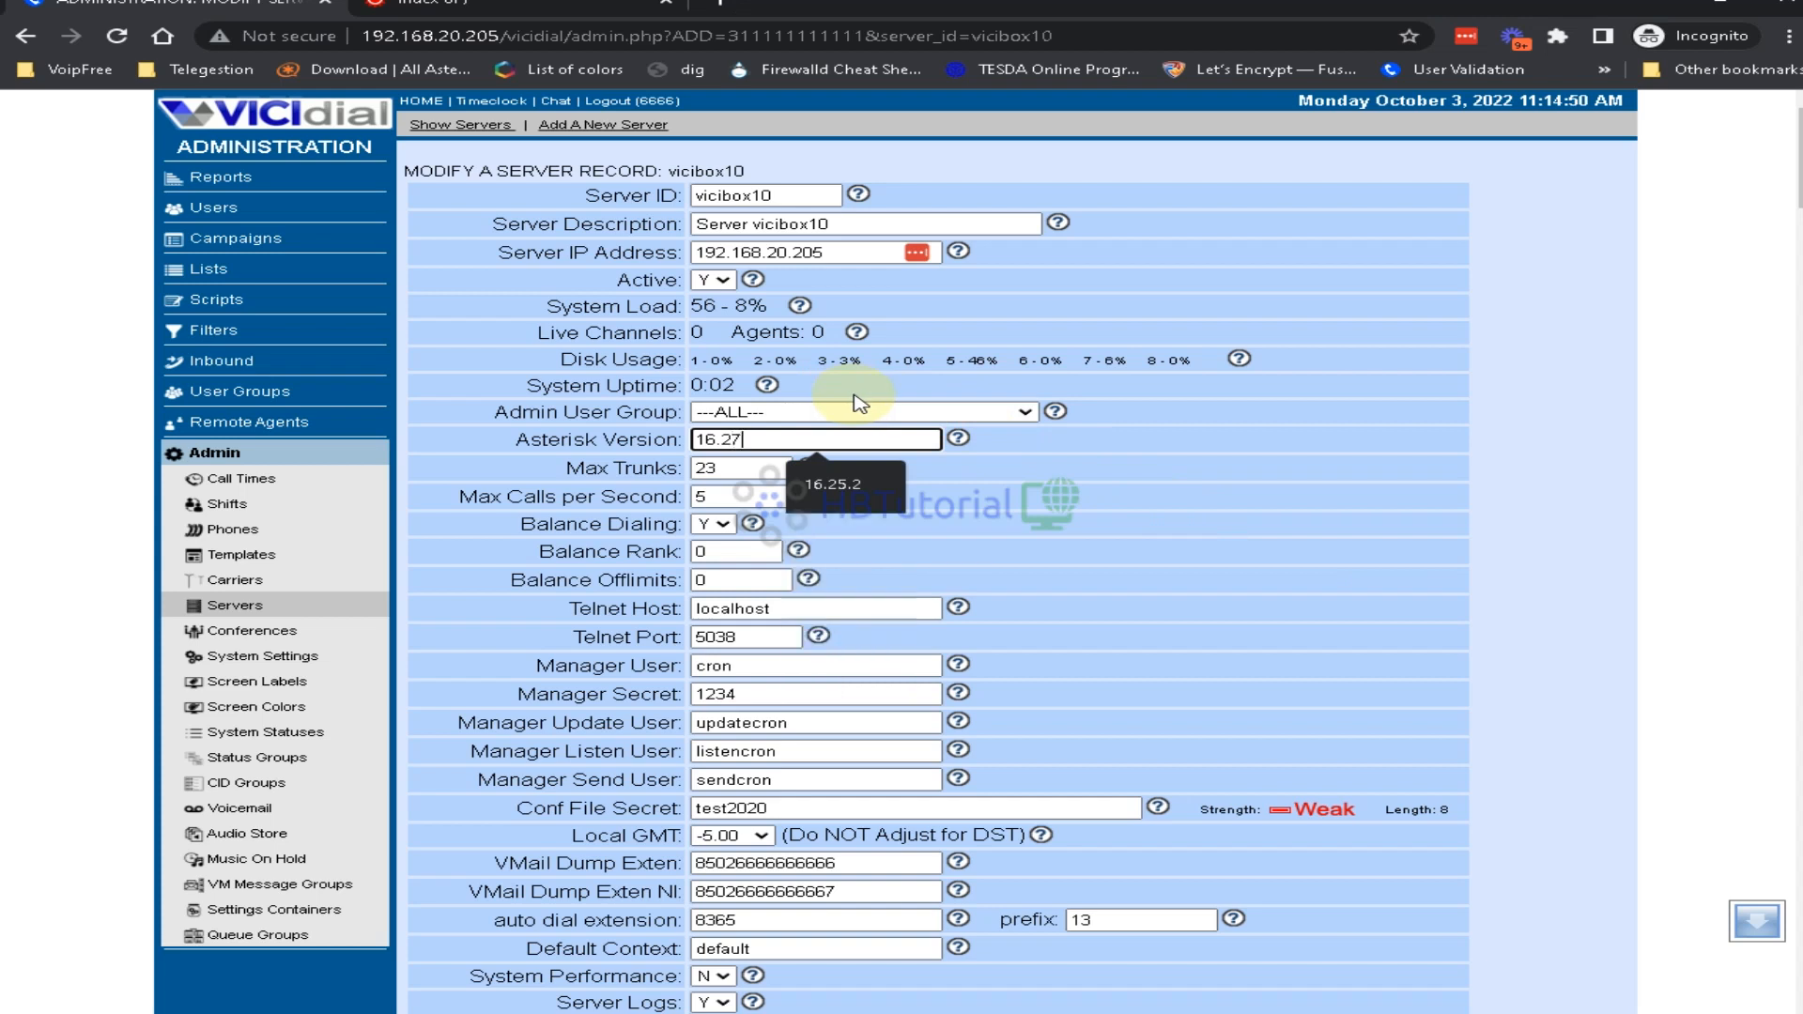
{"action": "type", "text": ".0-vici"}
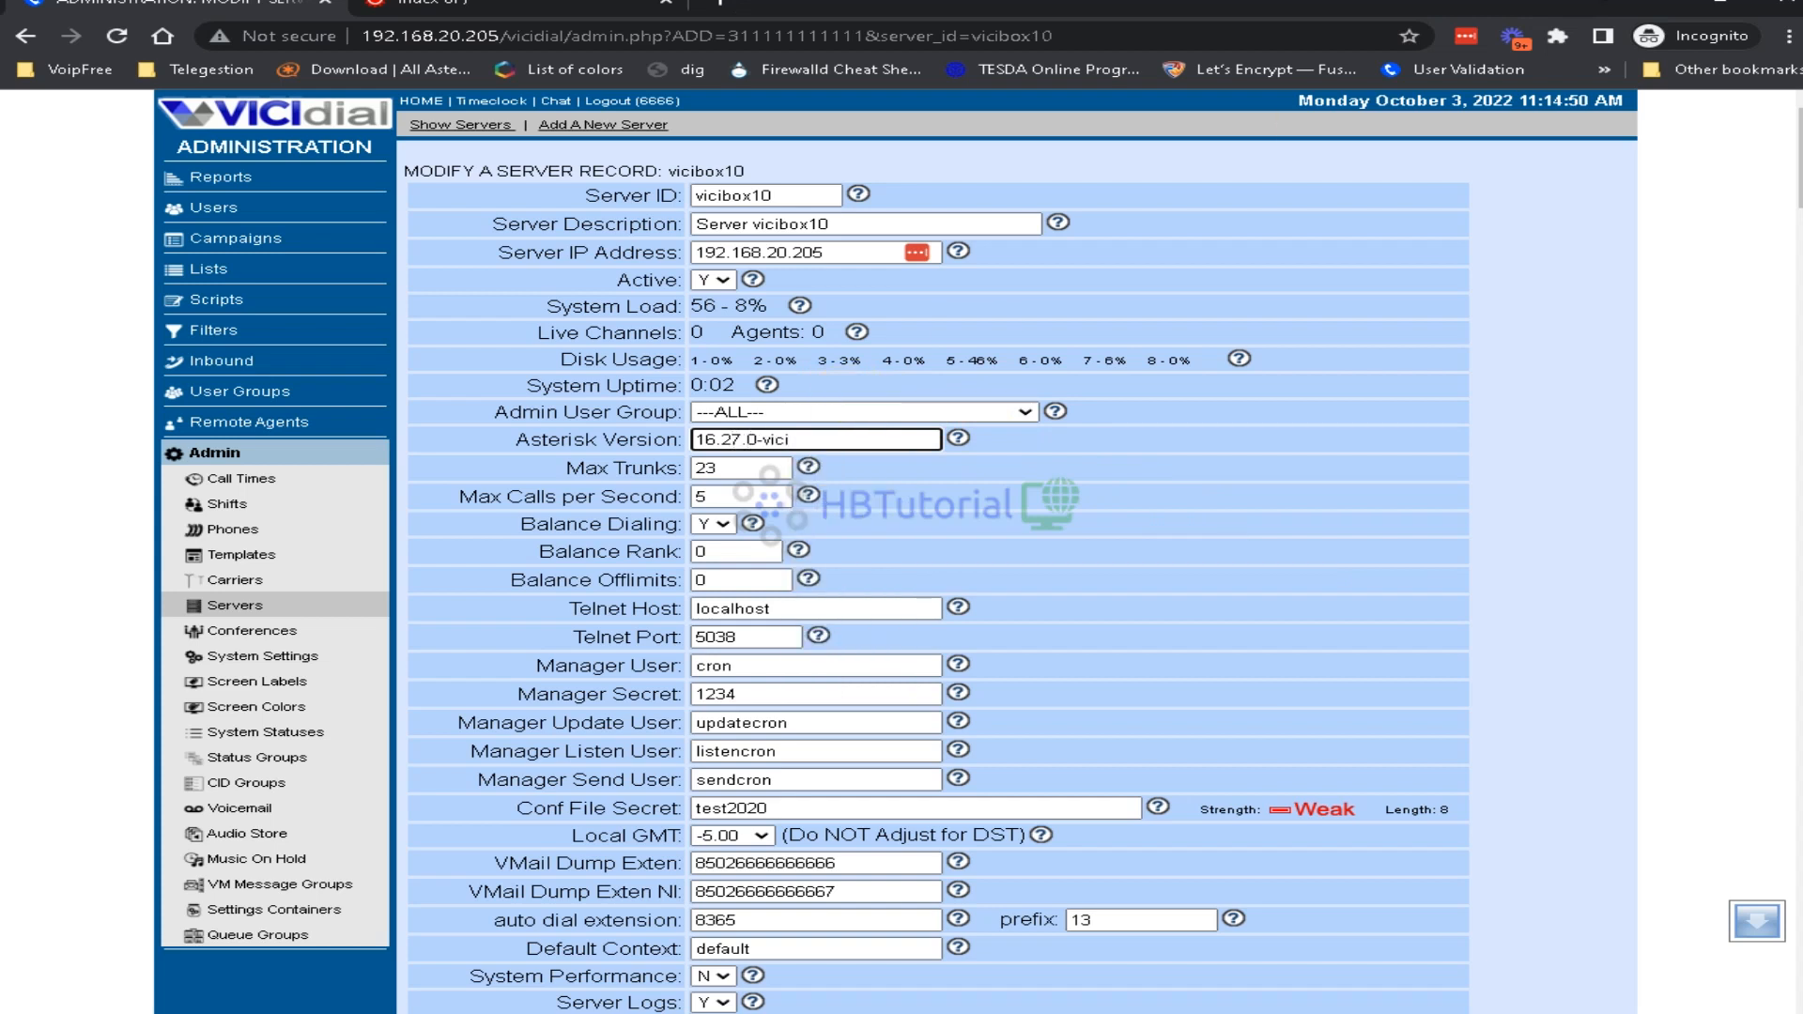
{"action": "scroll", "coordinate": [1262, 692], "scroll_direction": "down", "scroll_amount": 10}
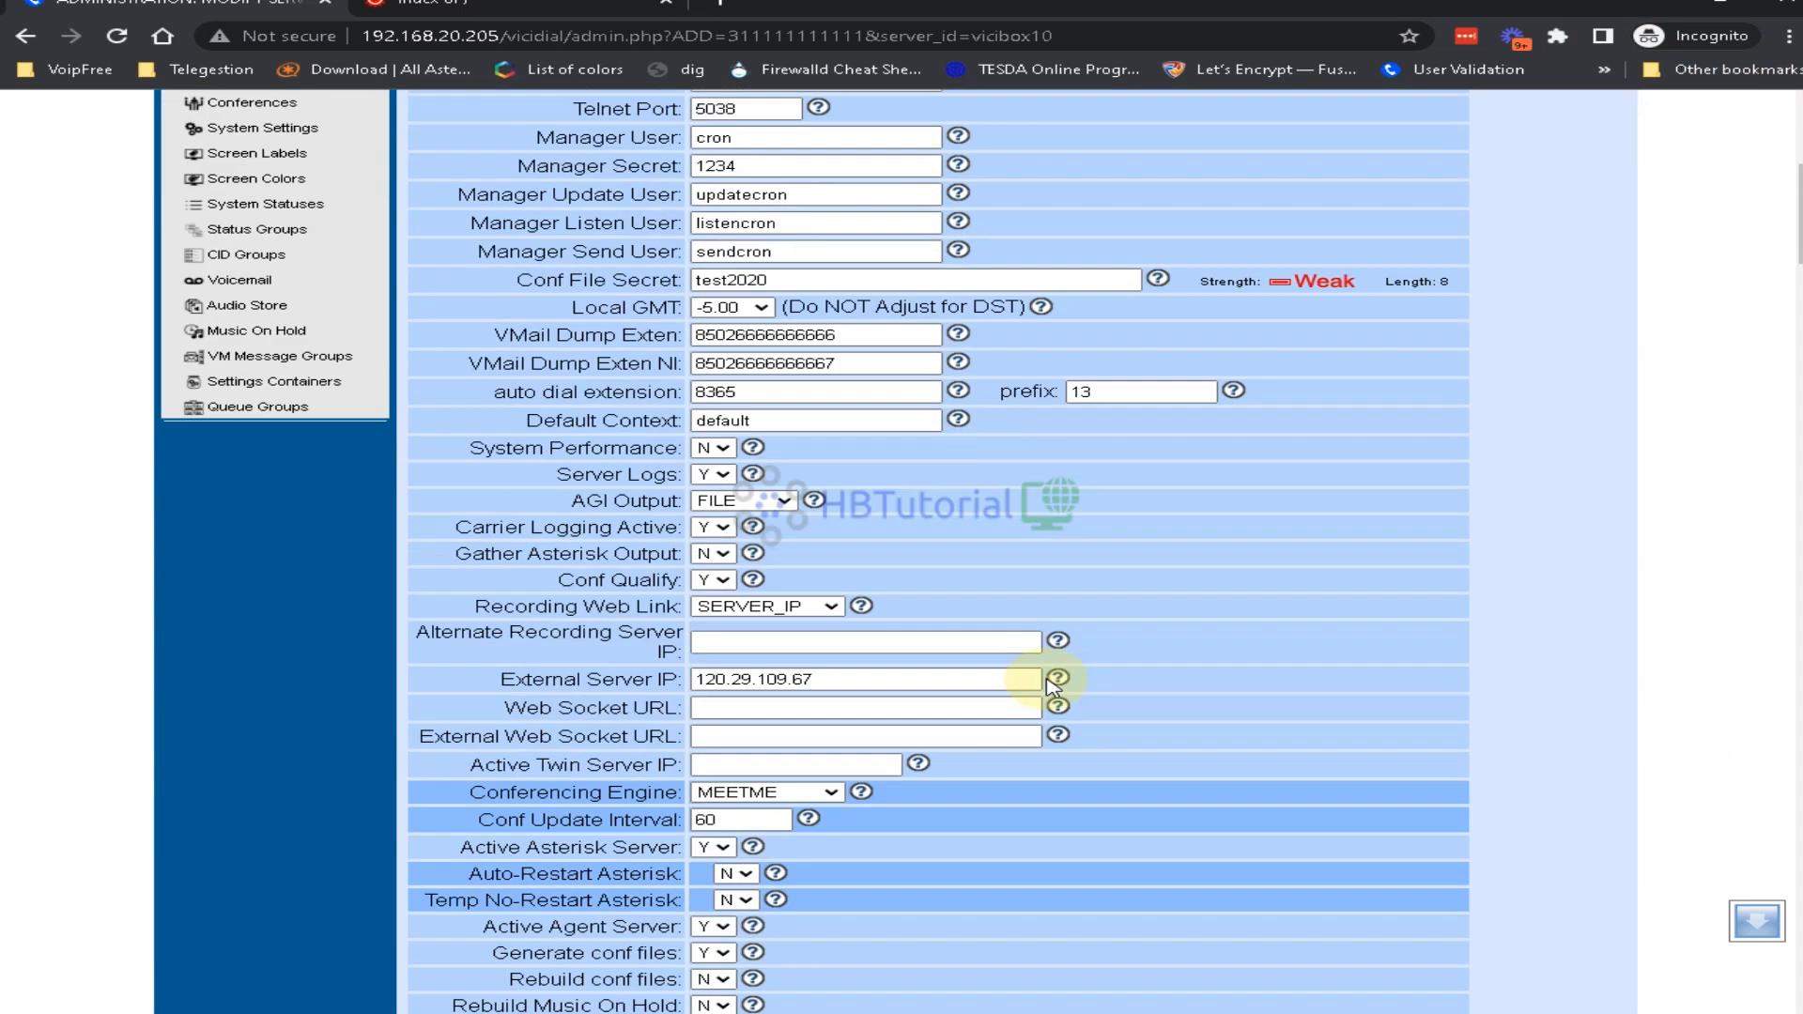
{"action": "left_click", "coordinate": [916, 783]}
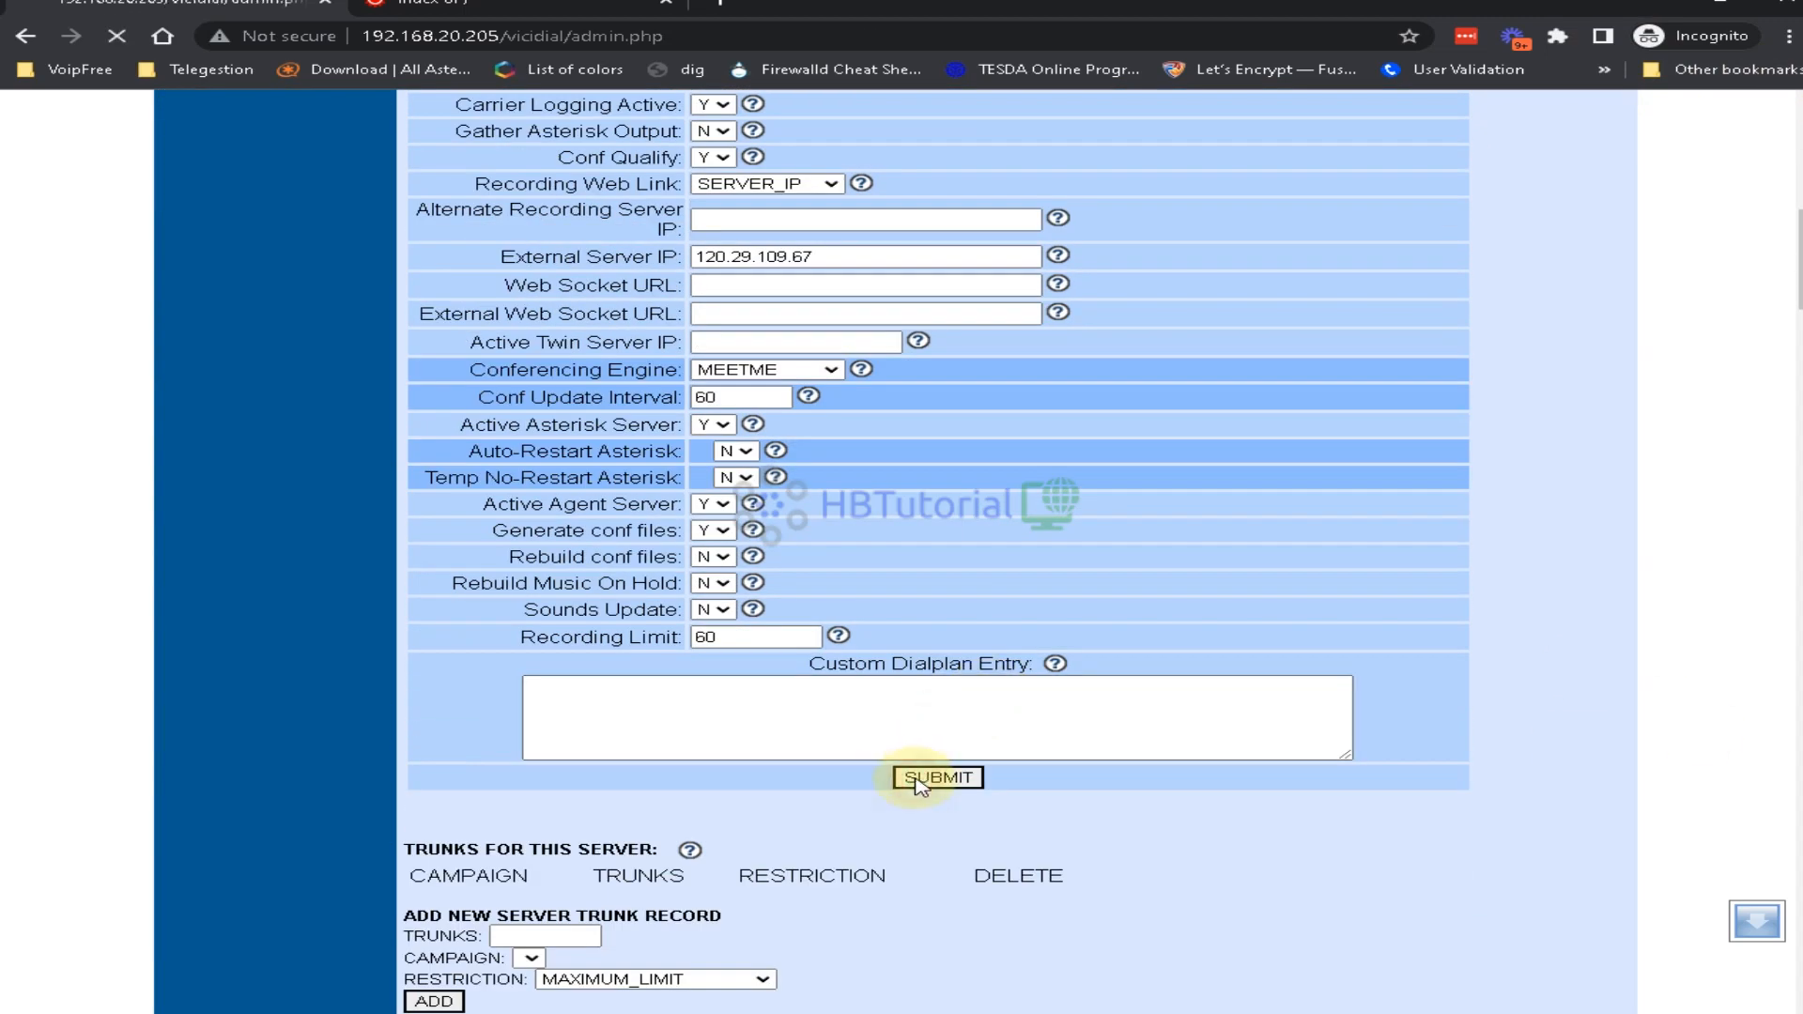
{"action": "scroll", "coordinate": [909, 814], "scroll_direction": "down", "scroll_amount": 8}
{"action": "scroll", "coordinate": [909, 814], "scroll_direction": "down", "scroll_amount": 5}
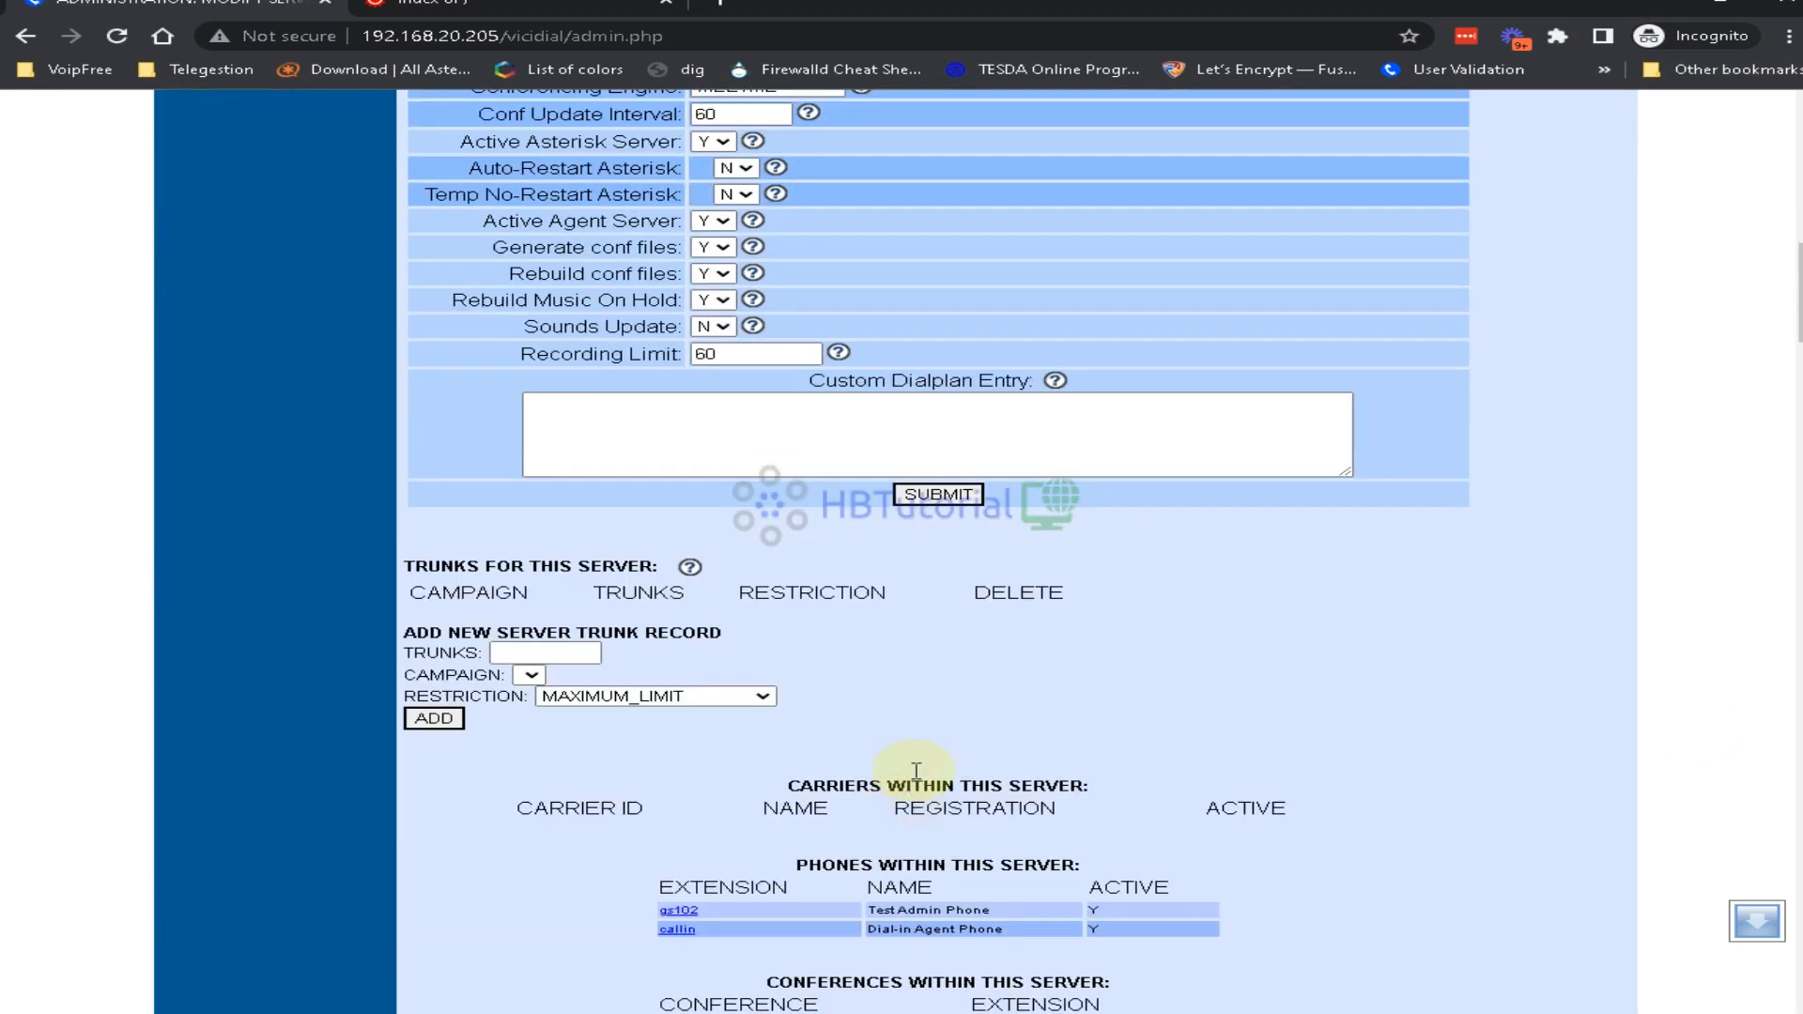
{"action": "left_click", "coordinate": [929, 495]}
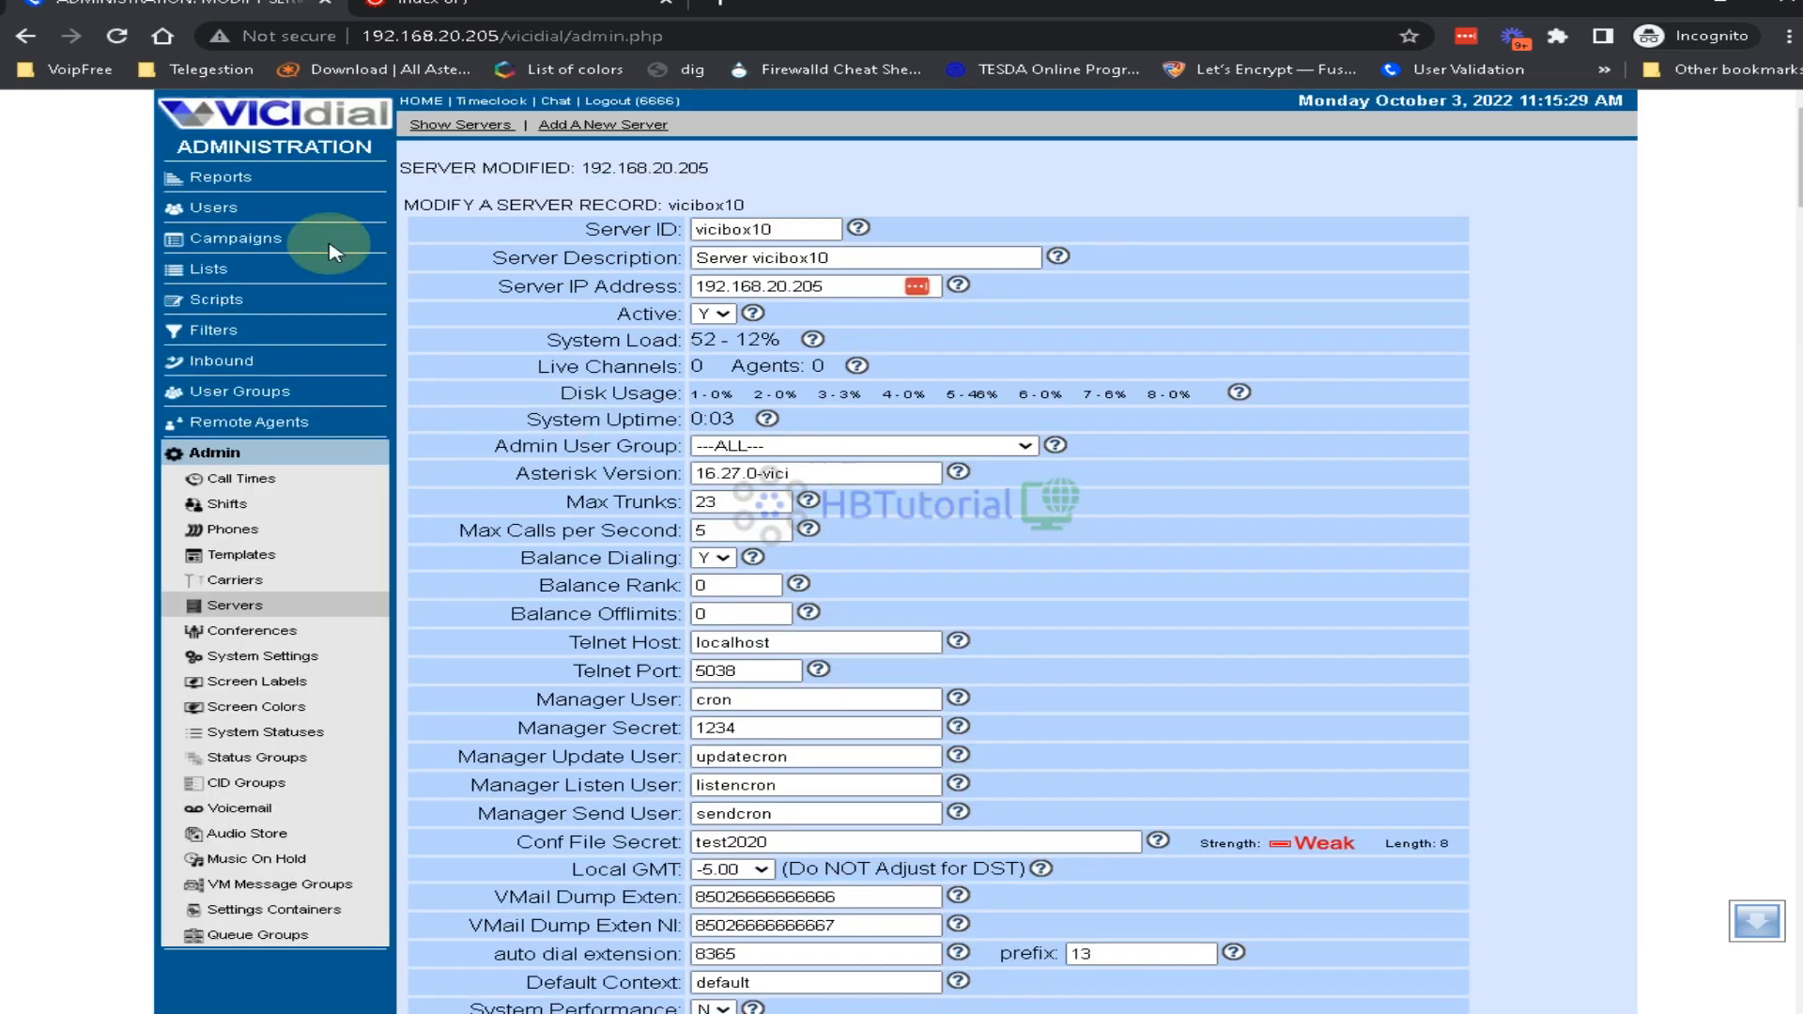
Check vicibox10's time and version columns on Server Stats and Reports, then switch to the VM console
{"action": "left_click", "coordinate": [202, 179]}
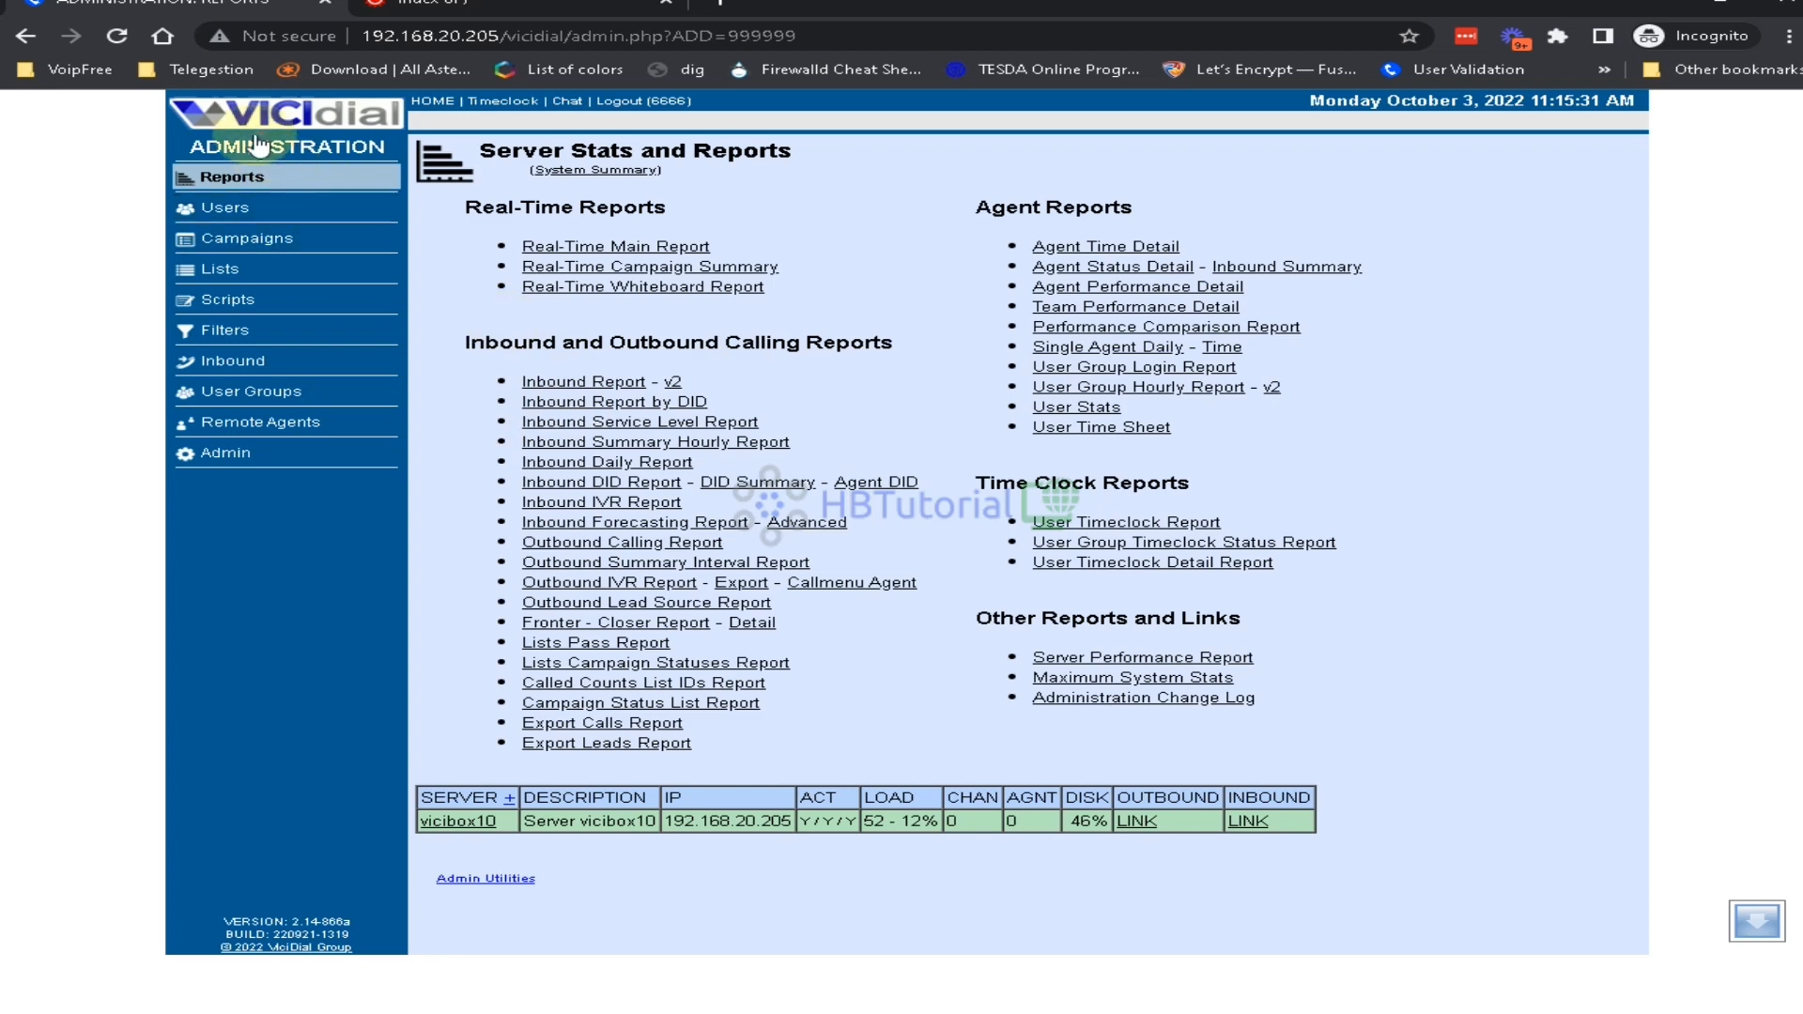
{"action": "left_click", "coordinate": [259, 146]}
{"action": "left_click", "coordinate": [226, 183]}
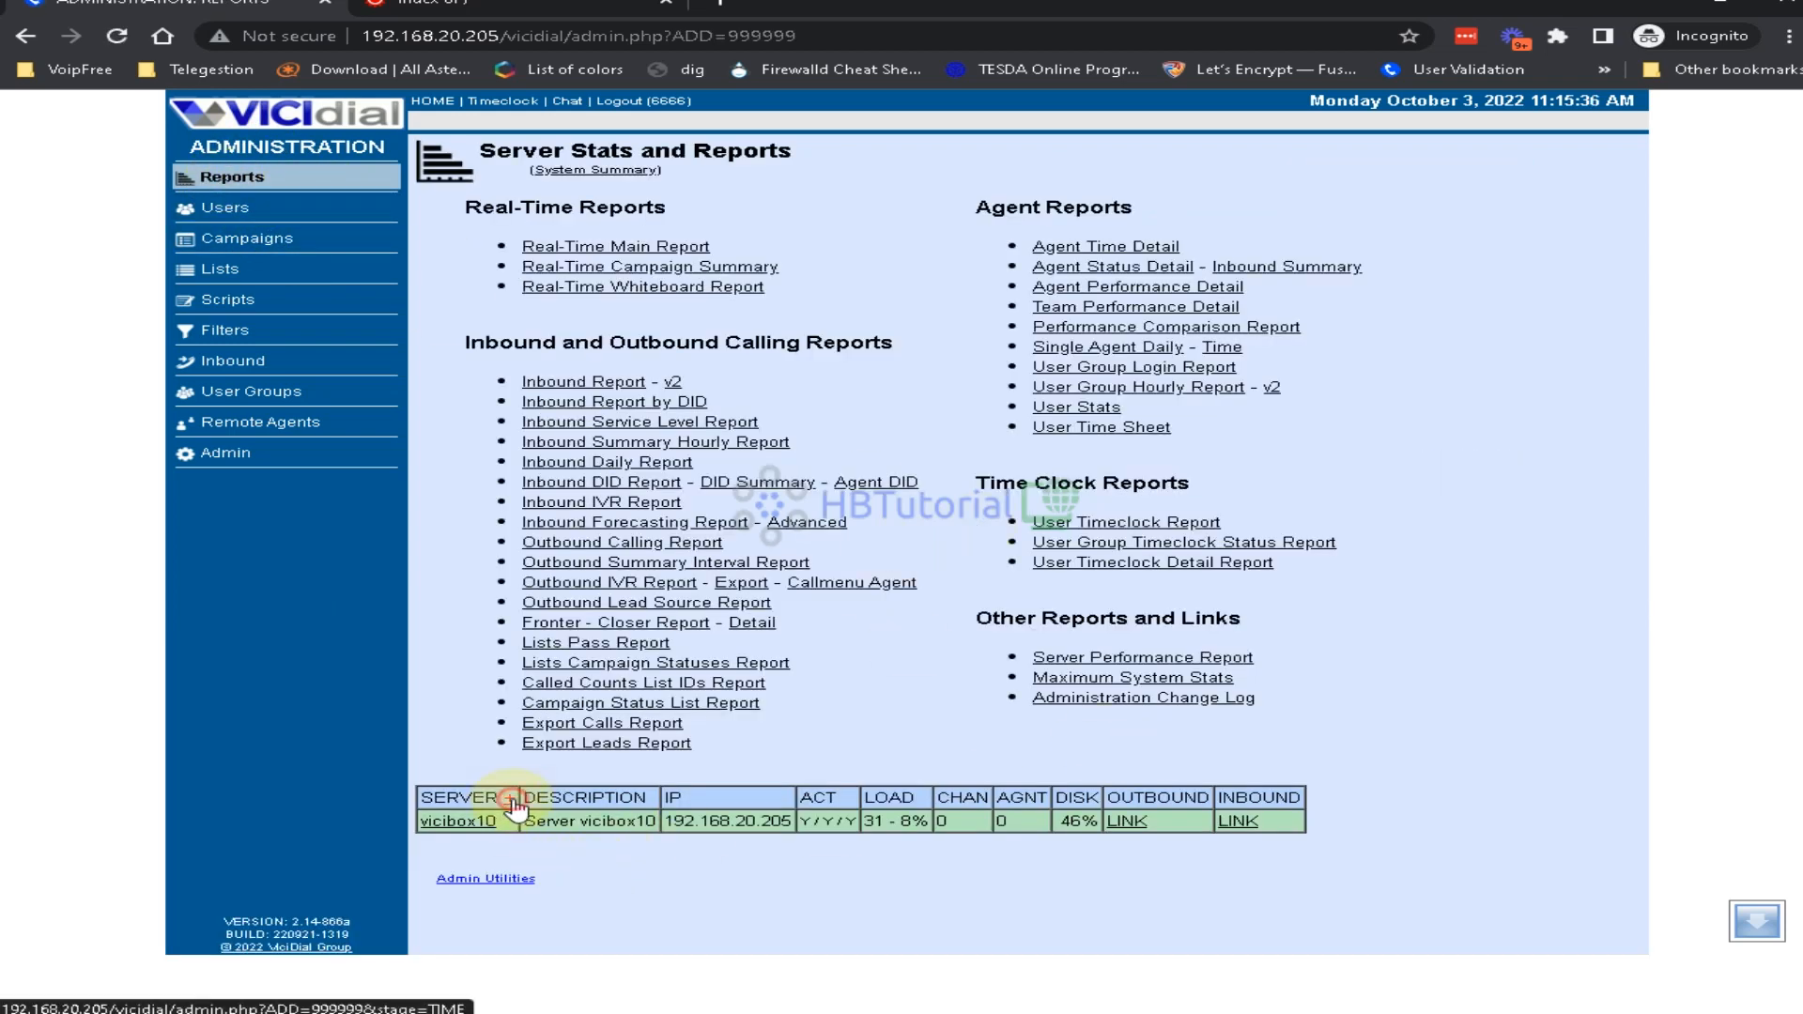
{"action": "left_click", "coordinate": [510, 799]}
{"action": "left_click_drag", "start_coordinate": [1132, 821], "coordinate": [1399, 789]}
{"action": "left_click", "coordinate": [1399, 789]}
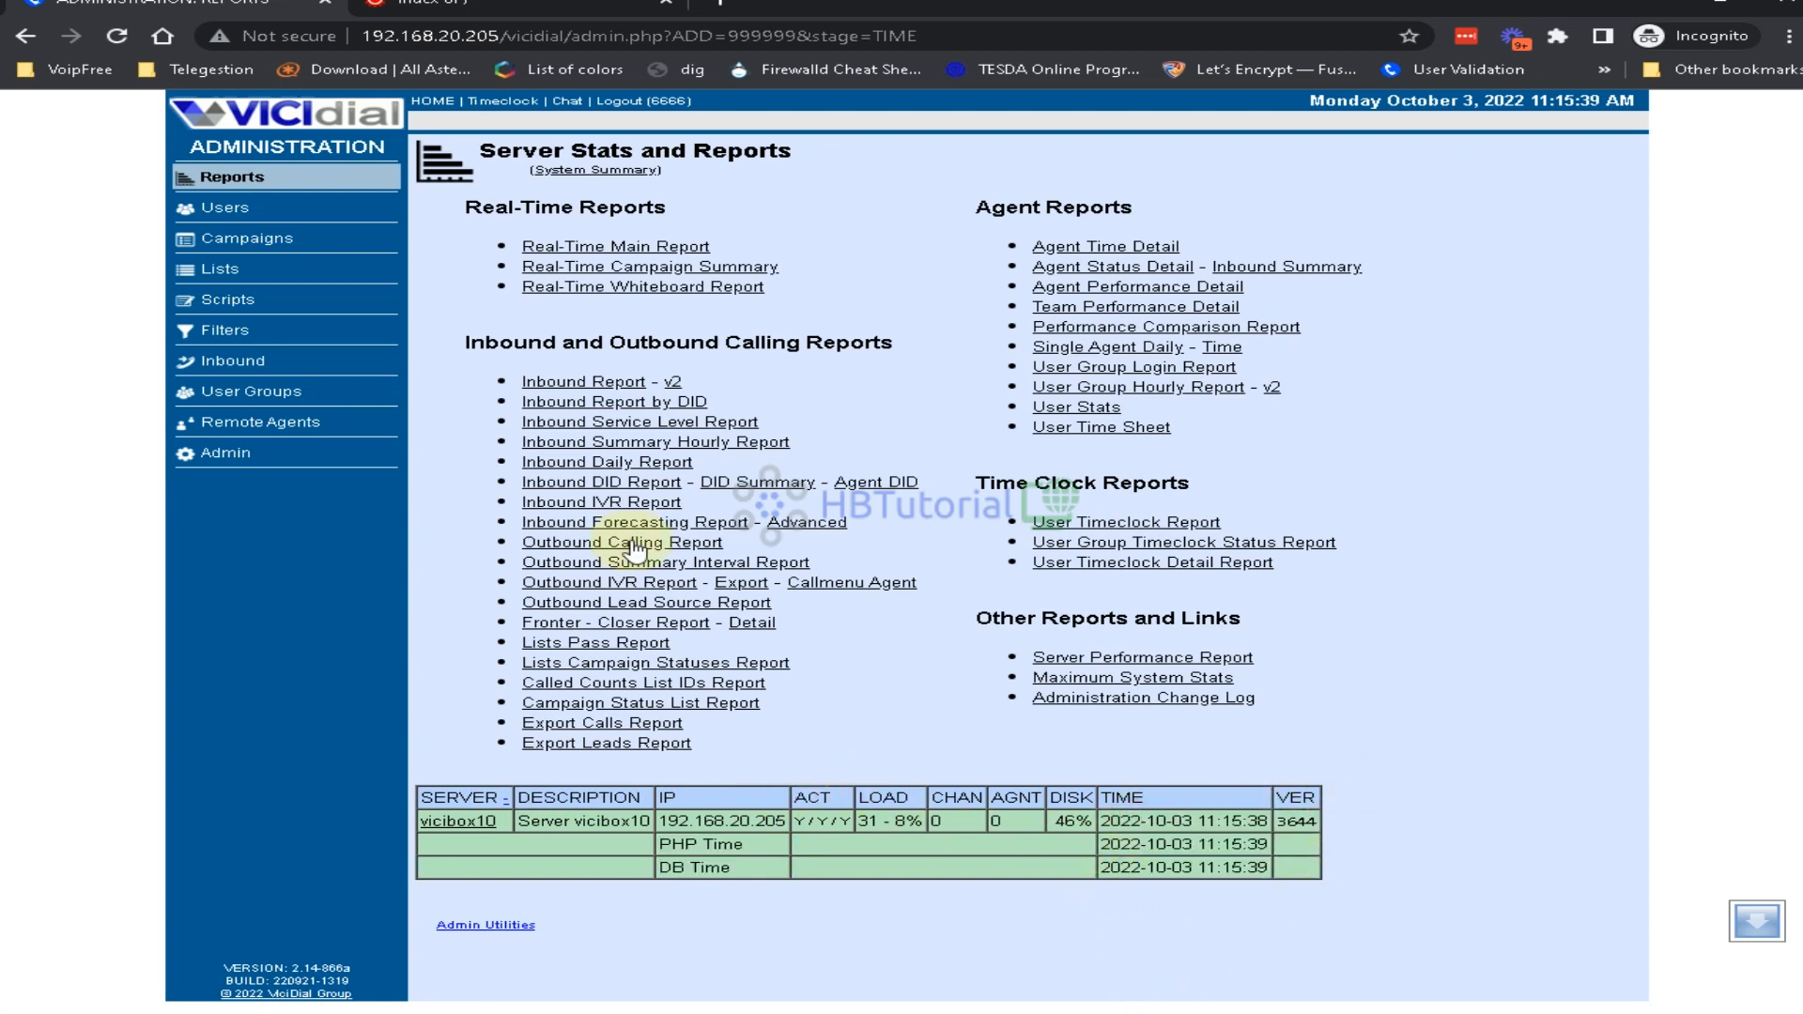
{"action": "left_click", "coordinate": [218, 176]}
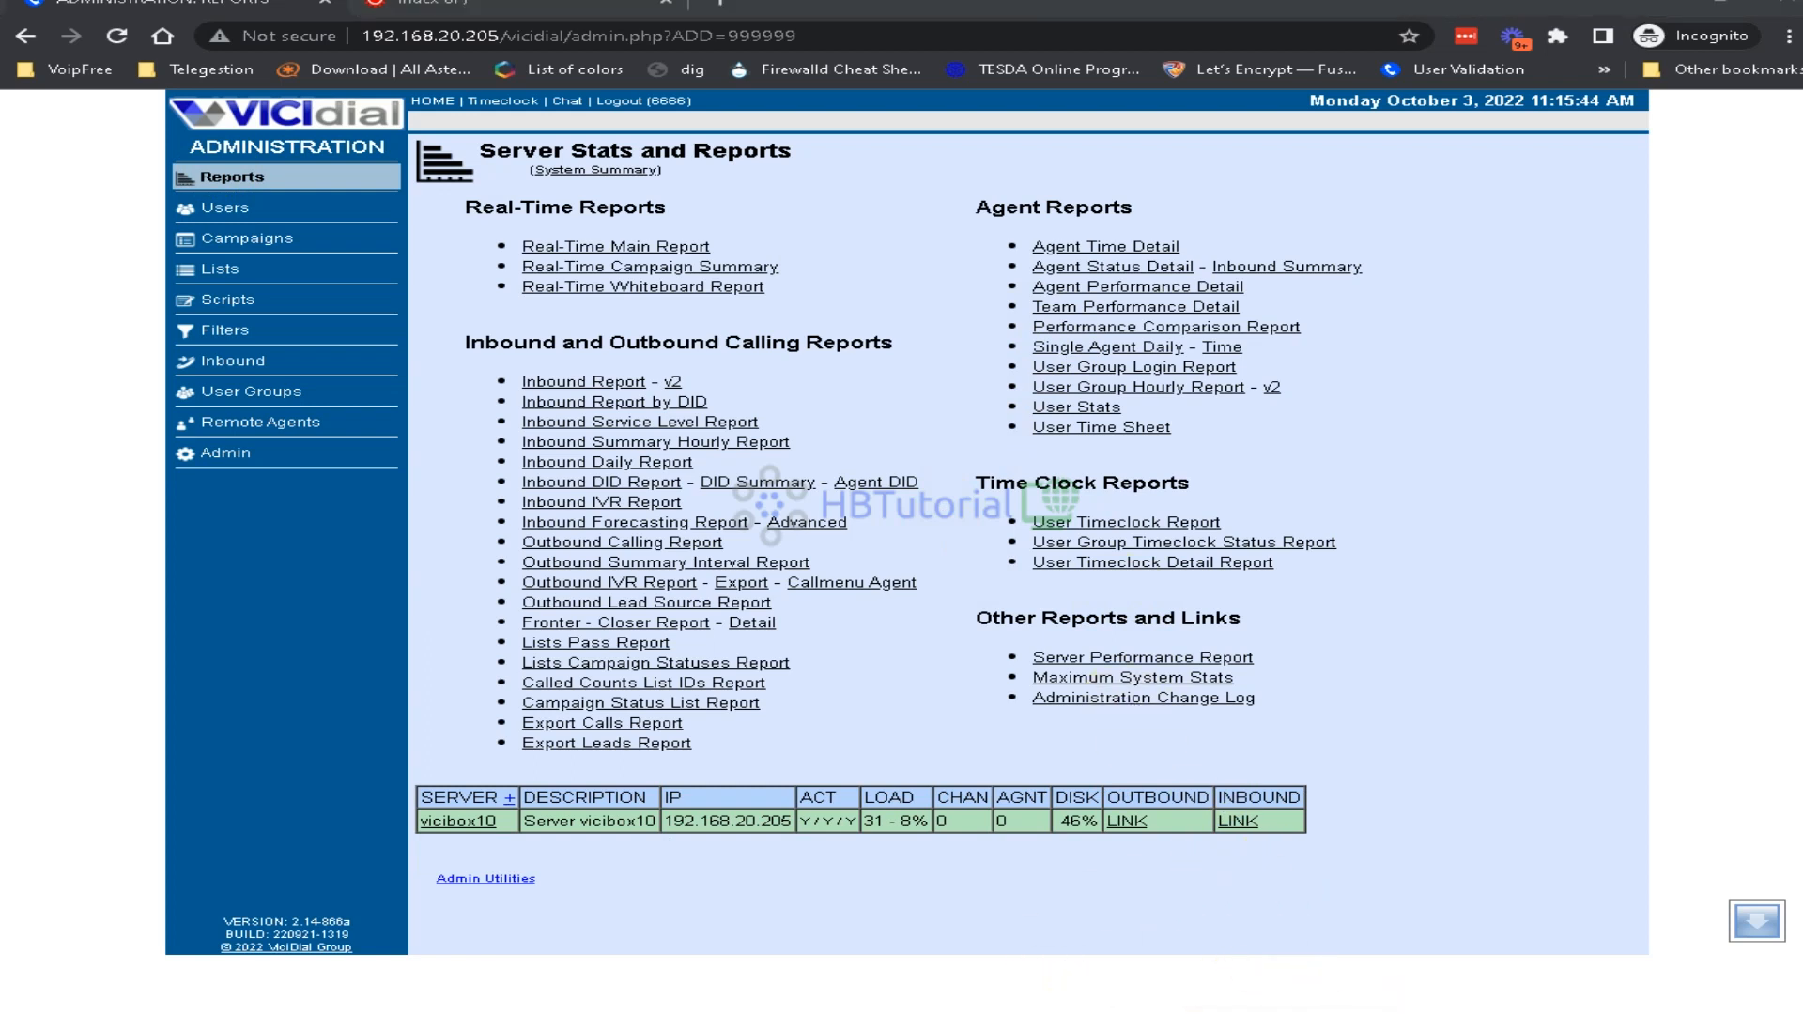
{"action": "left_click", "coordinate": [1052, 1011]}
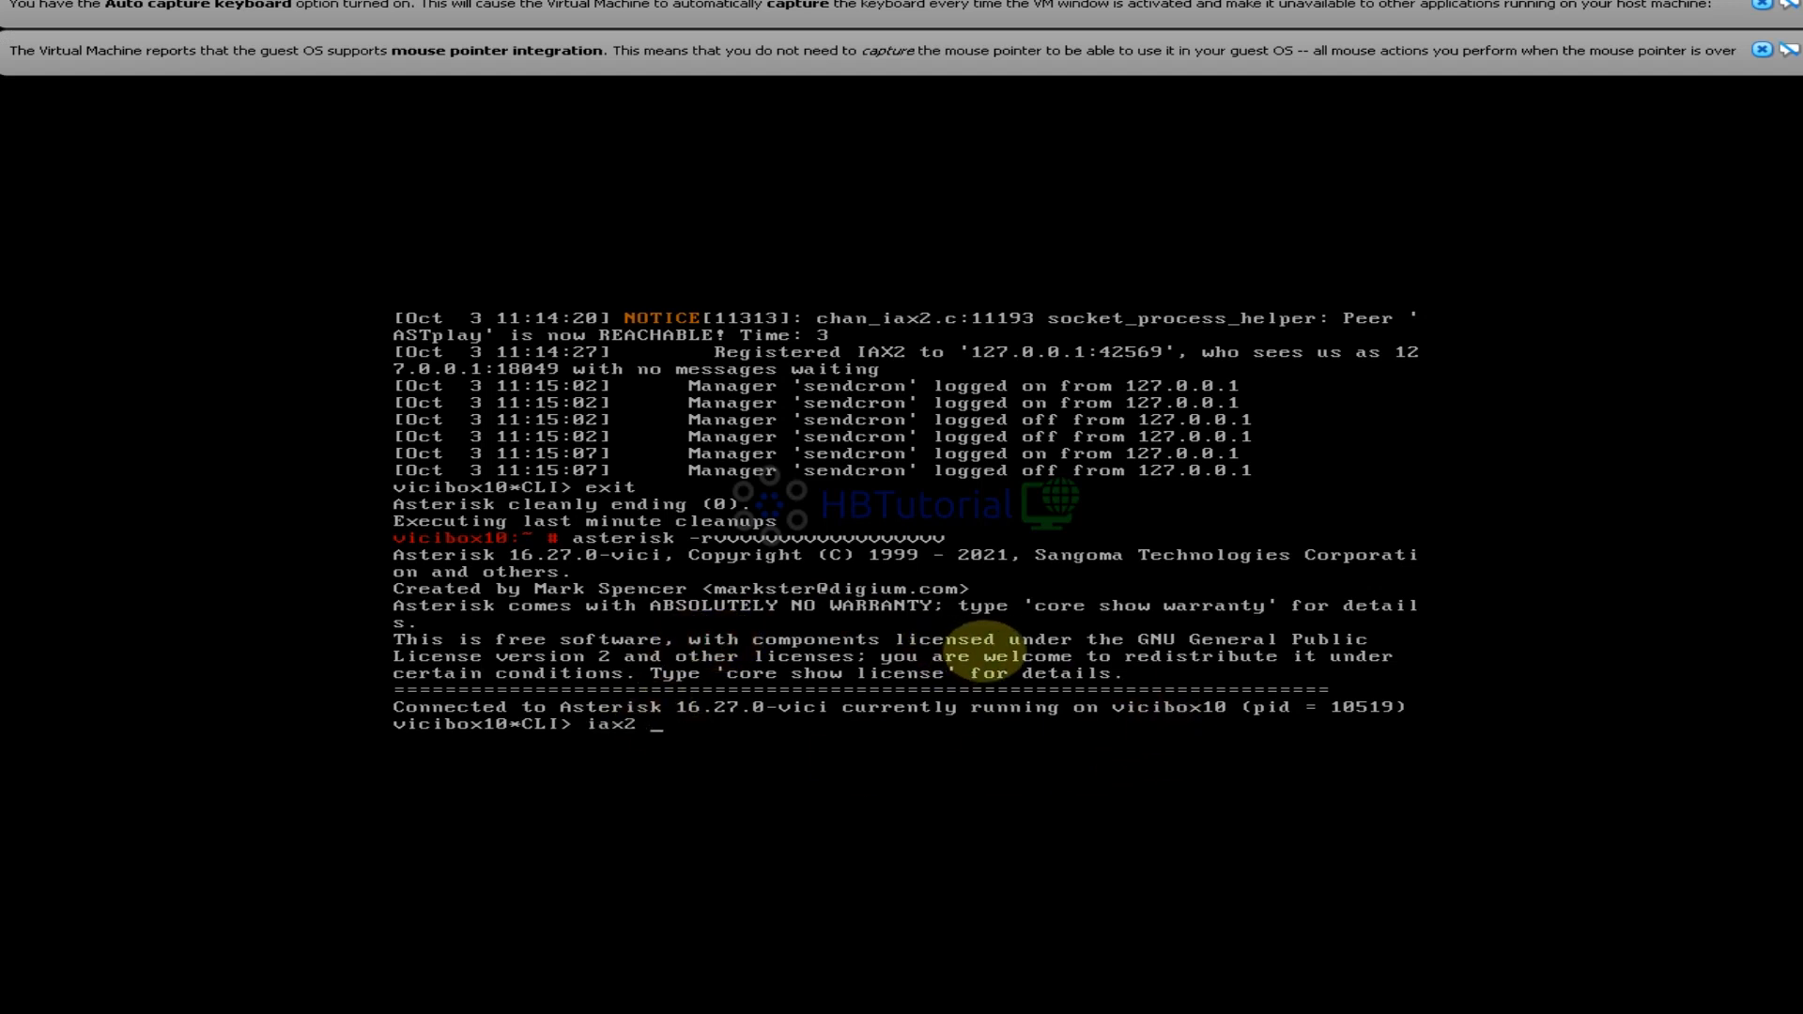
List the IAX2 peers with 'iax2 show peers' in the Asterisk CLI
{"action": "key", "text": "Tab"}
{"action": "key", "text": "Tab"}
{"action": "type", "text": "show pe"}
{"action": "key", "text": "Tab"}
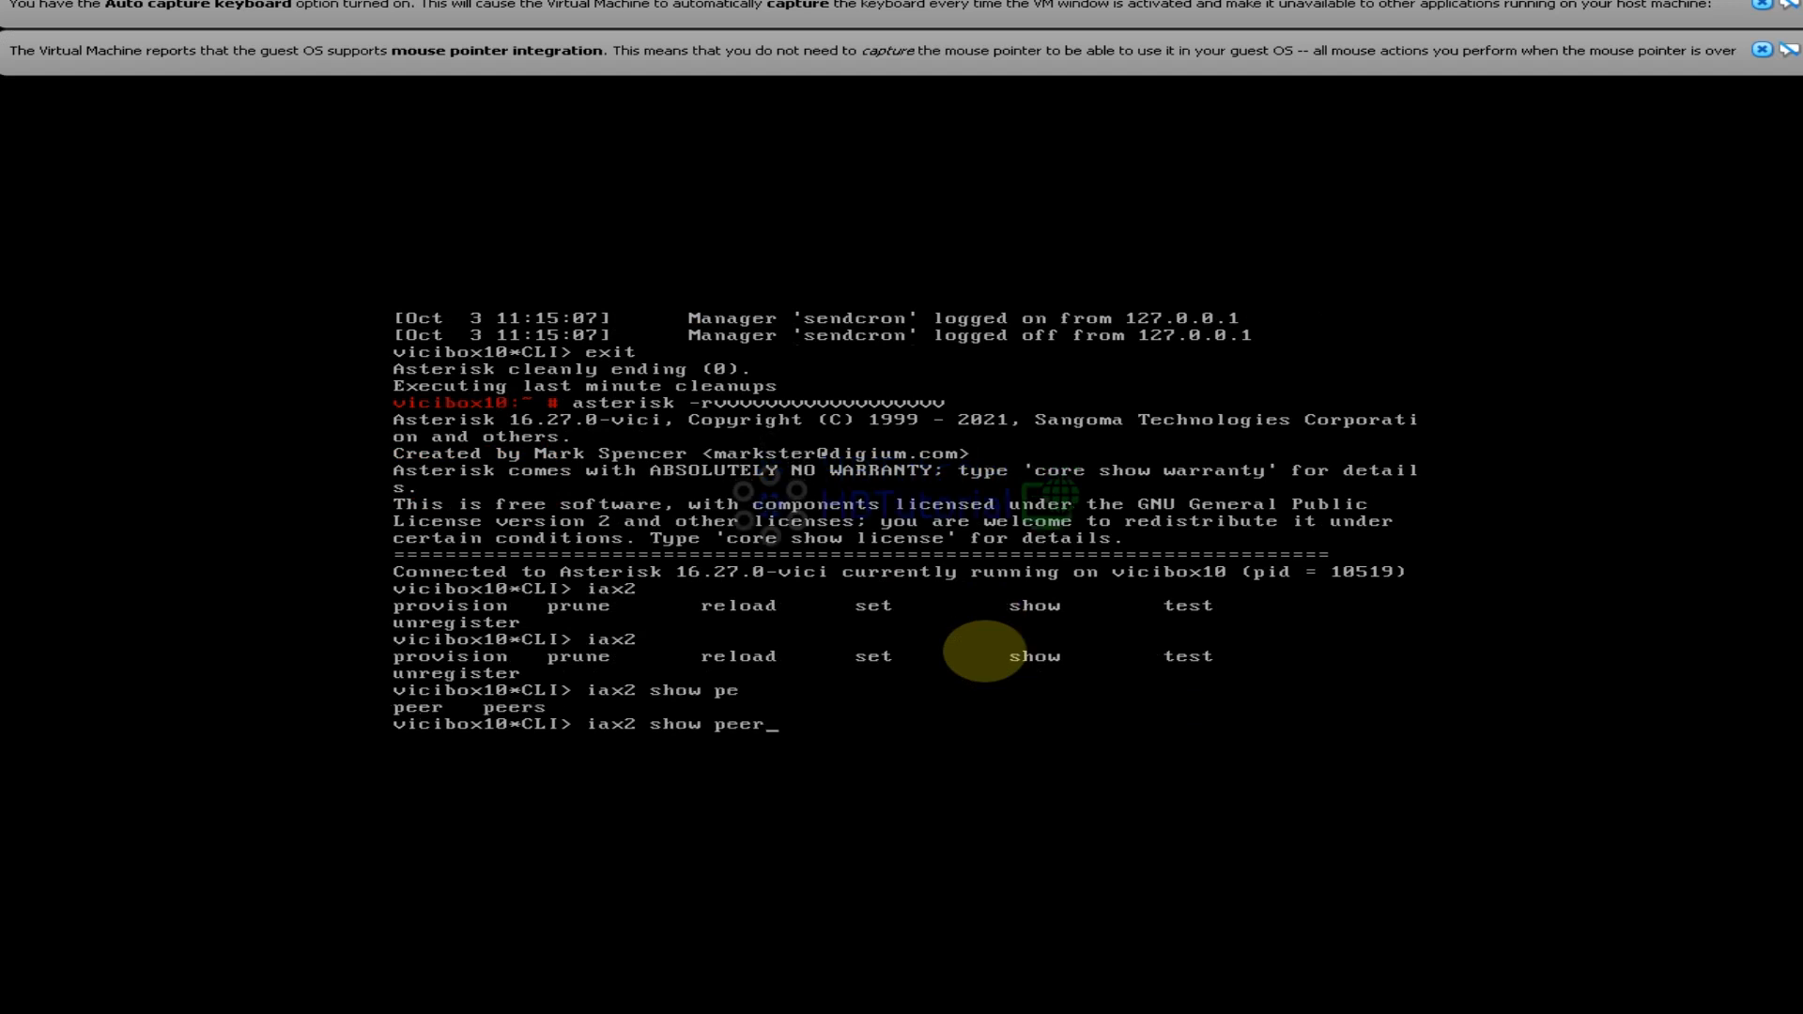
{"action": "type", "text": "s"}
{"action": "key", "text": "Return"}
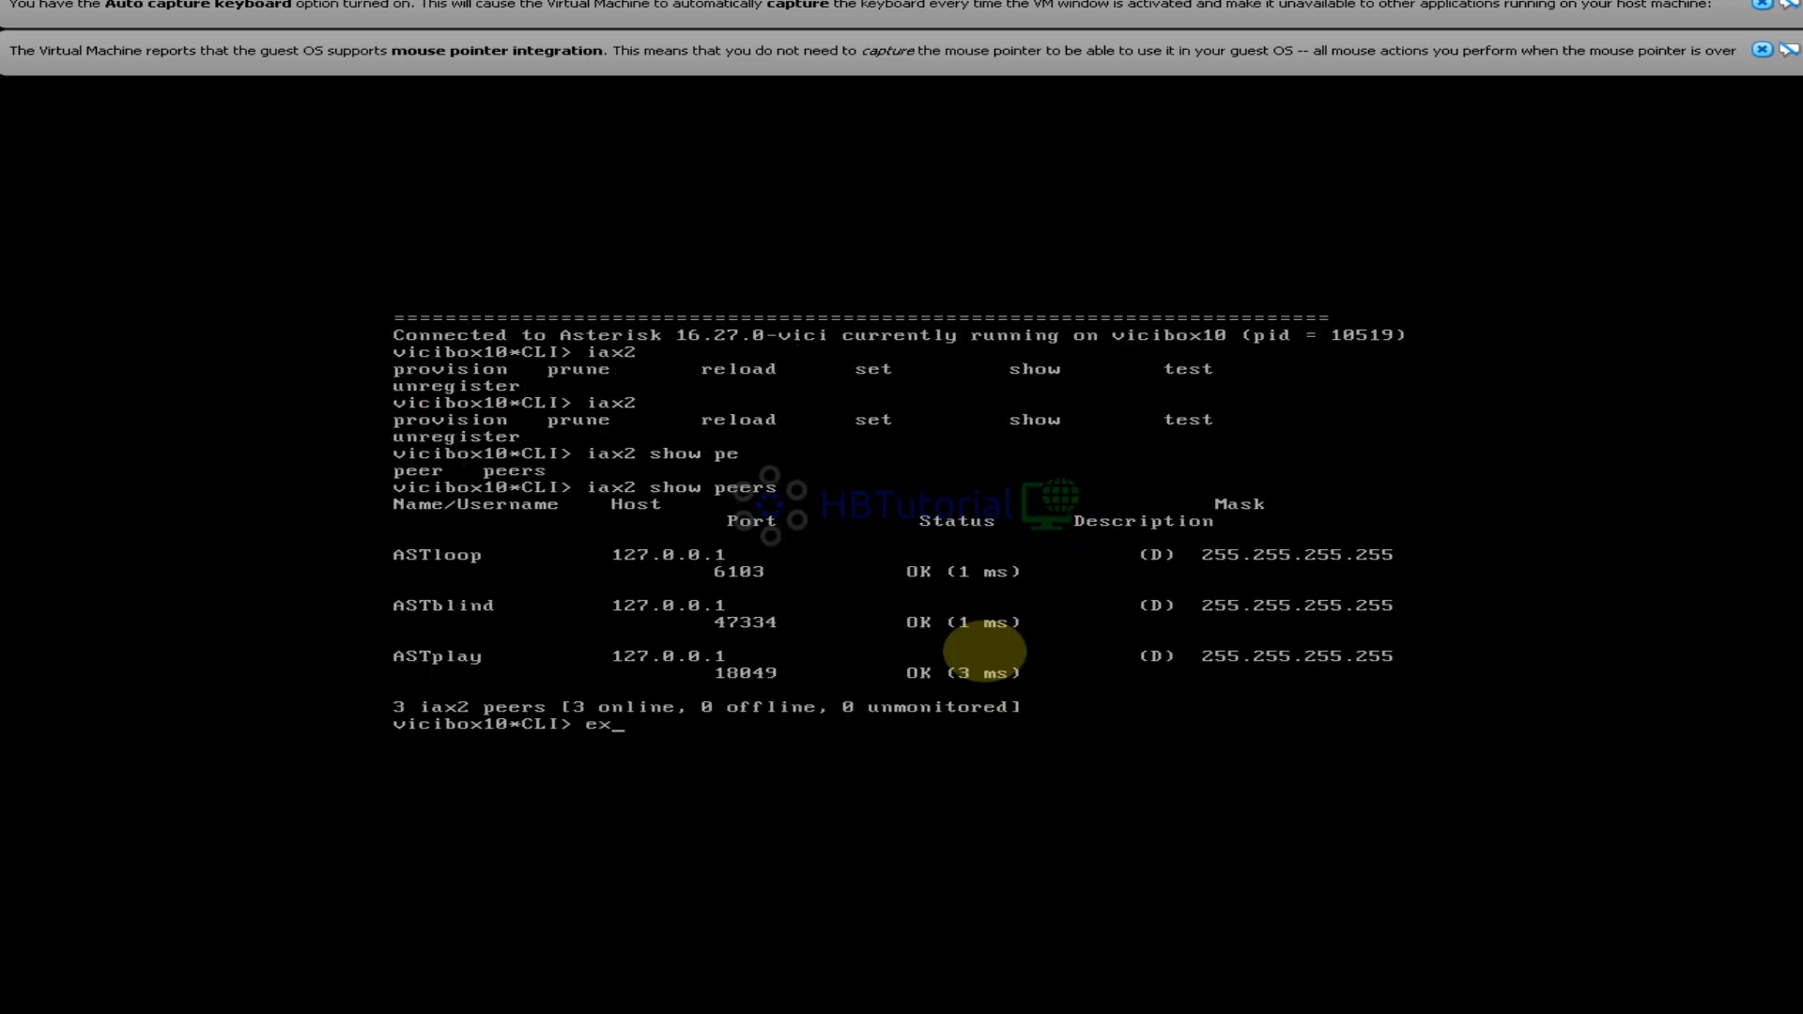
Leave the Asterisk CLI, check running processes in htop, then quit it
{"action": "type", "text": "exit"}
{"action": "key", "text": "Return"}
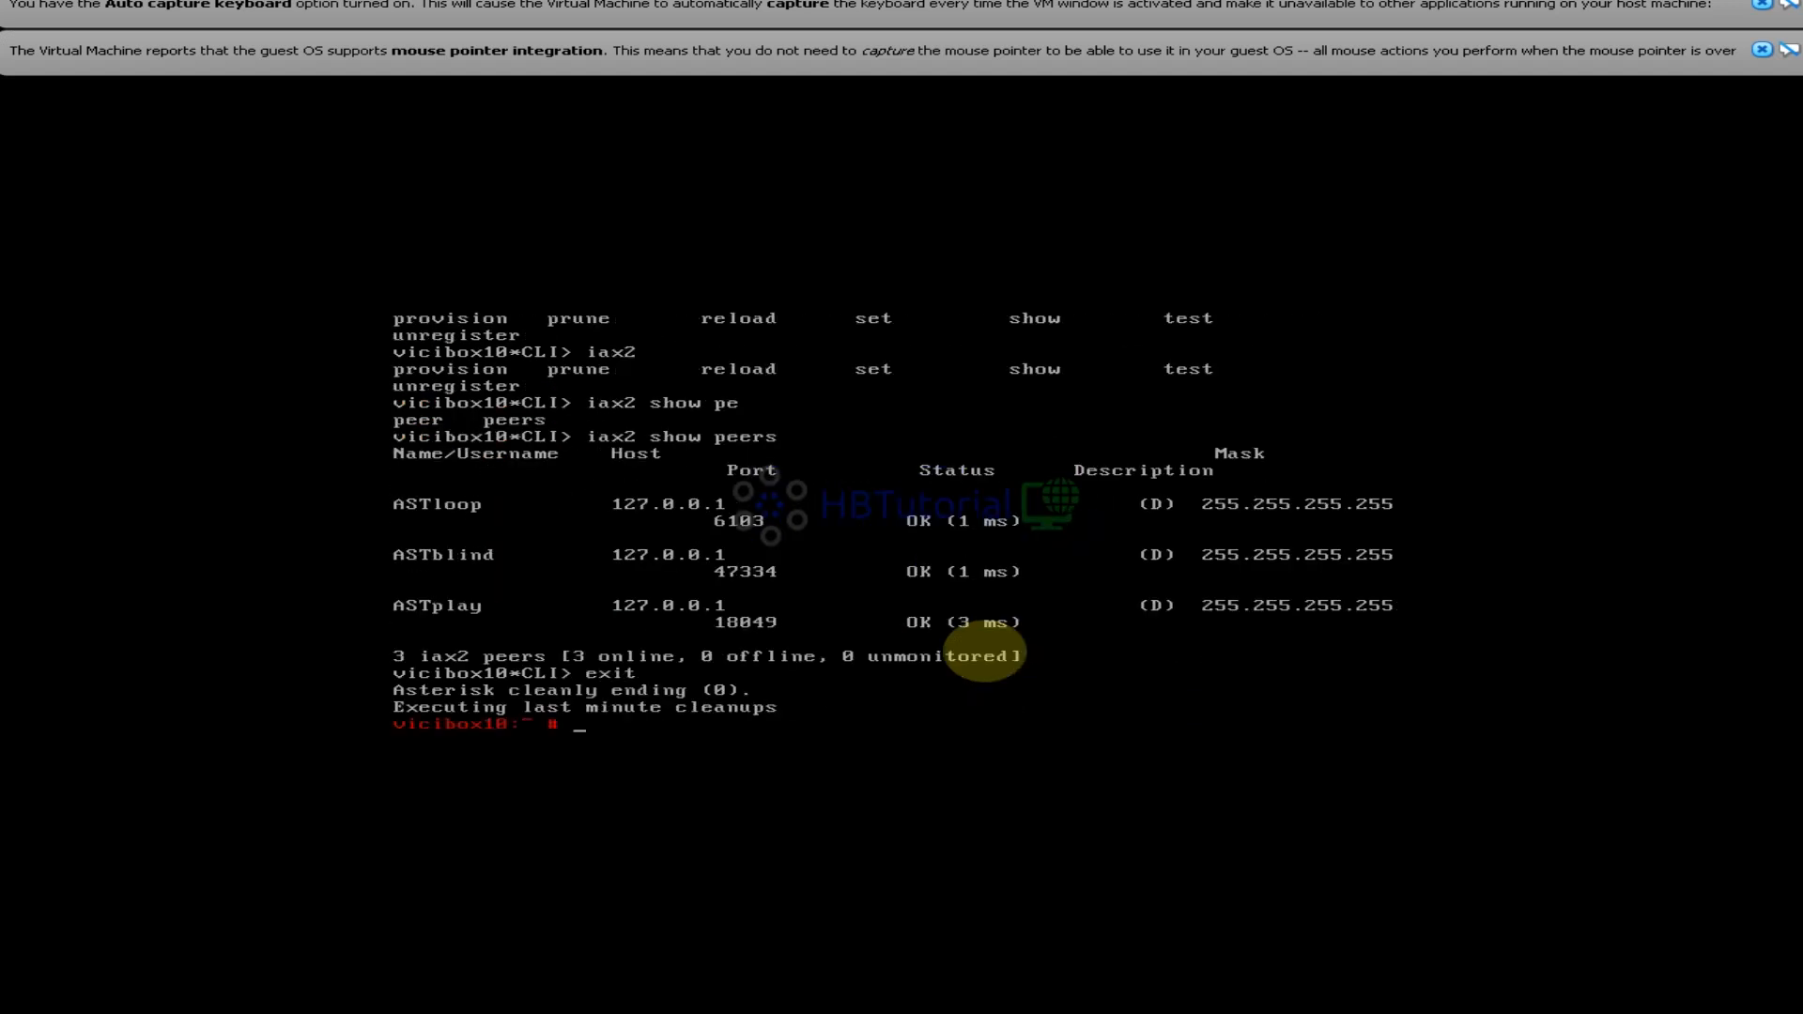
{"action": "type", "text": "htop"}
{"action": "key", "text": "Return"}
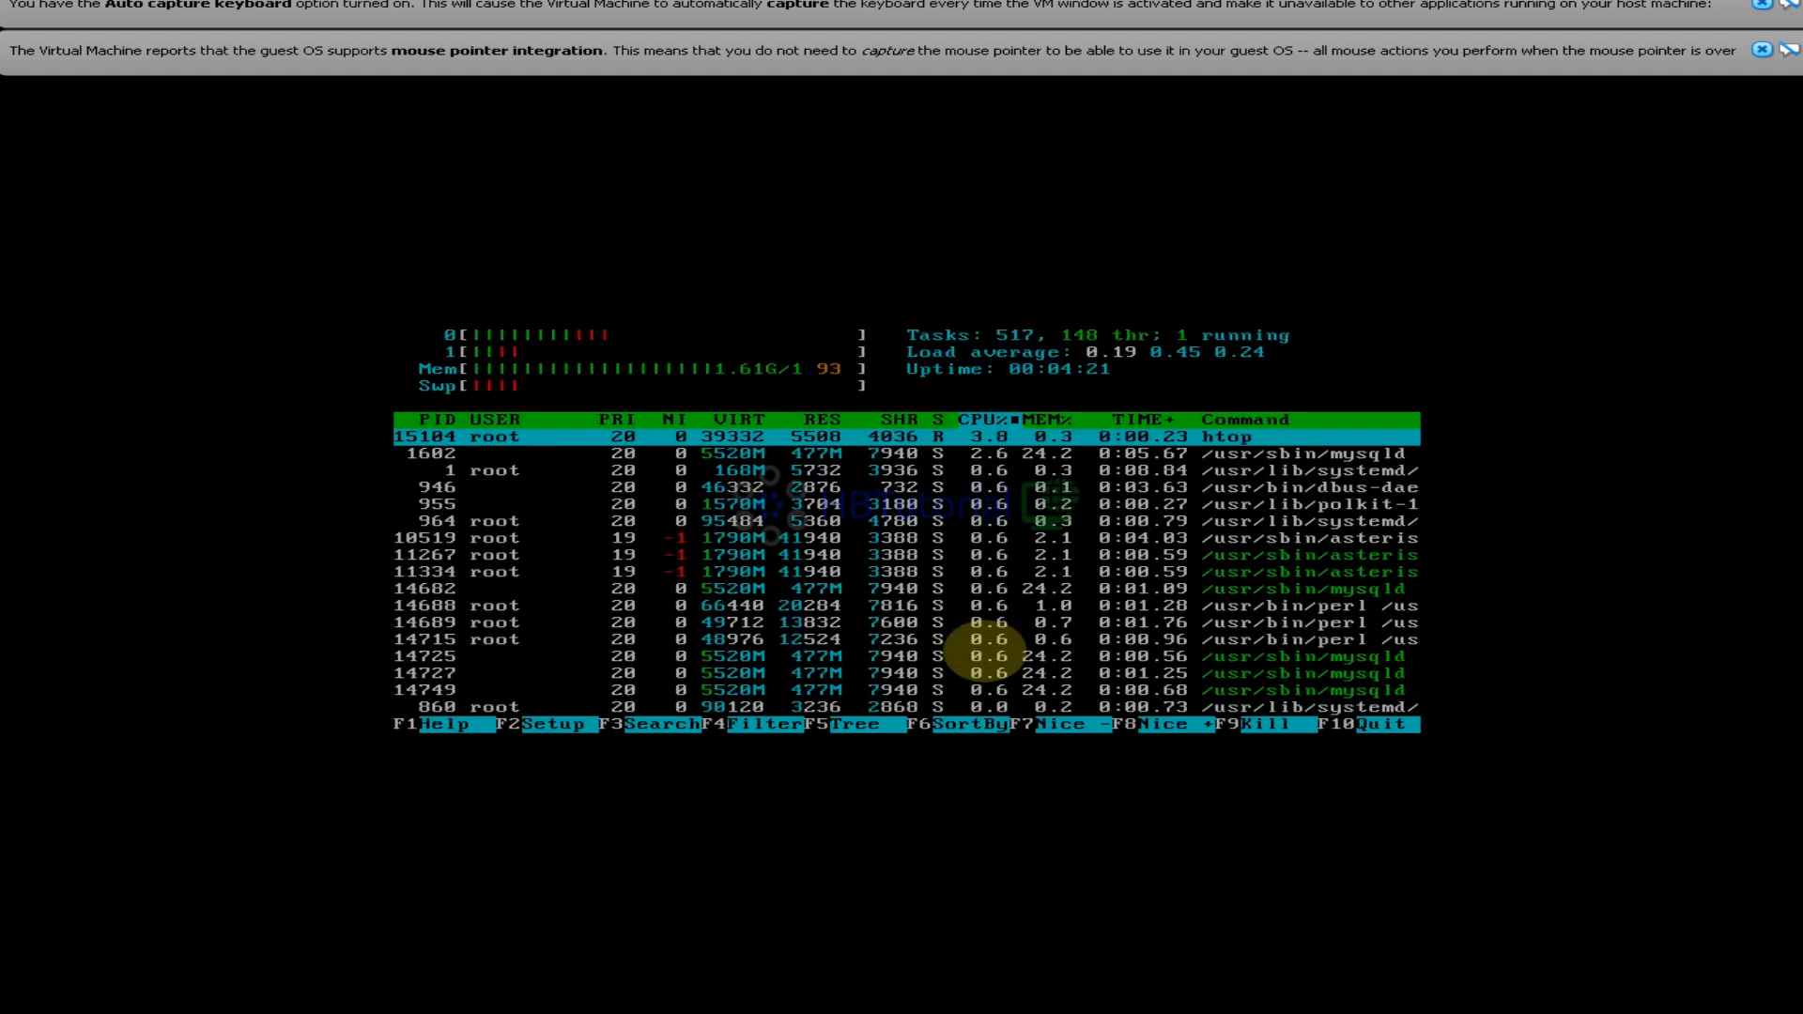
{"action": "key", "text": "q"}
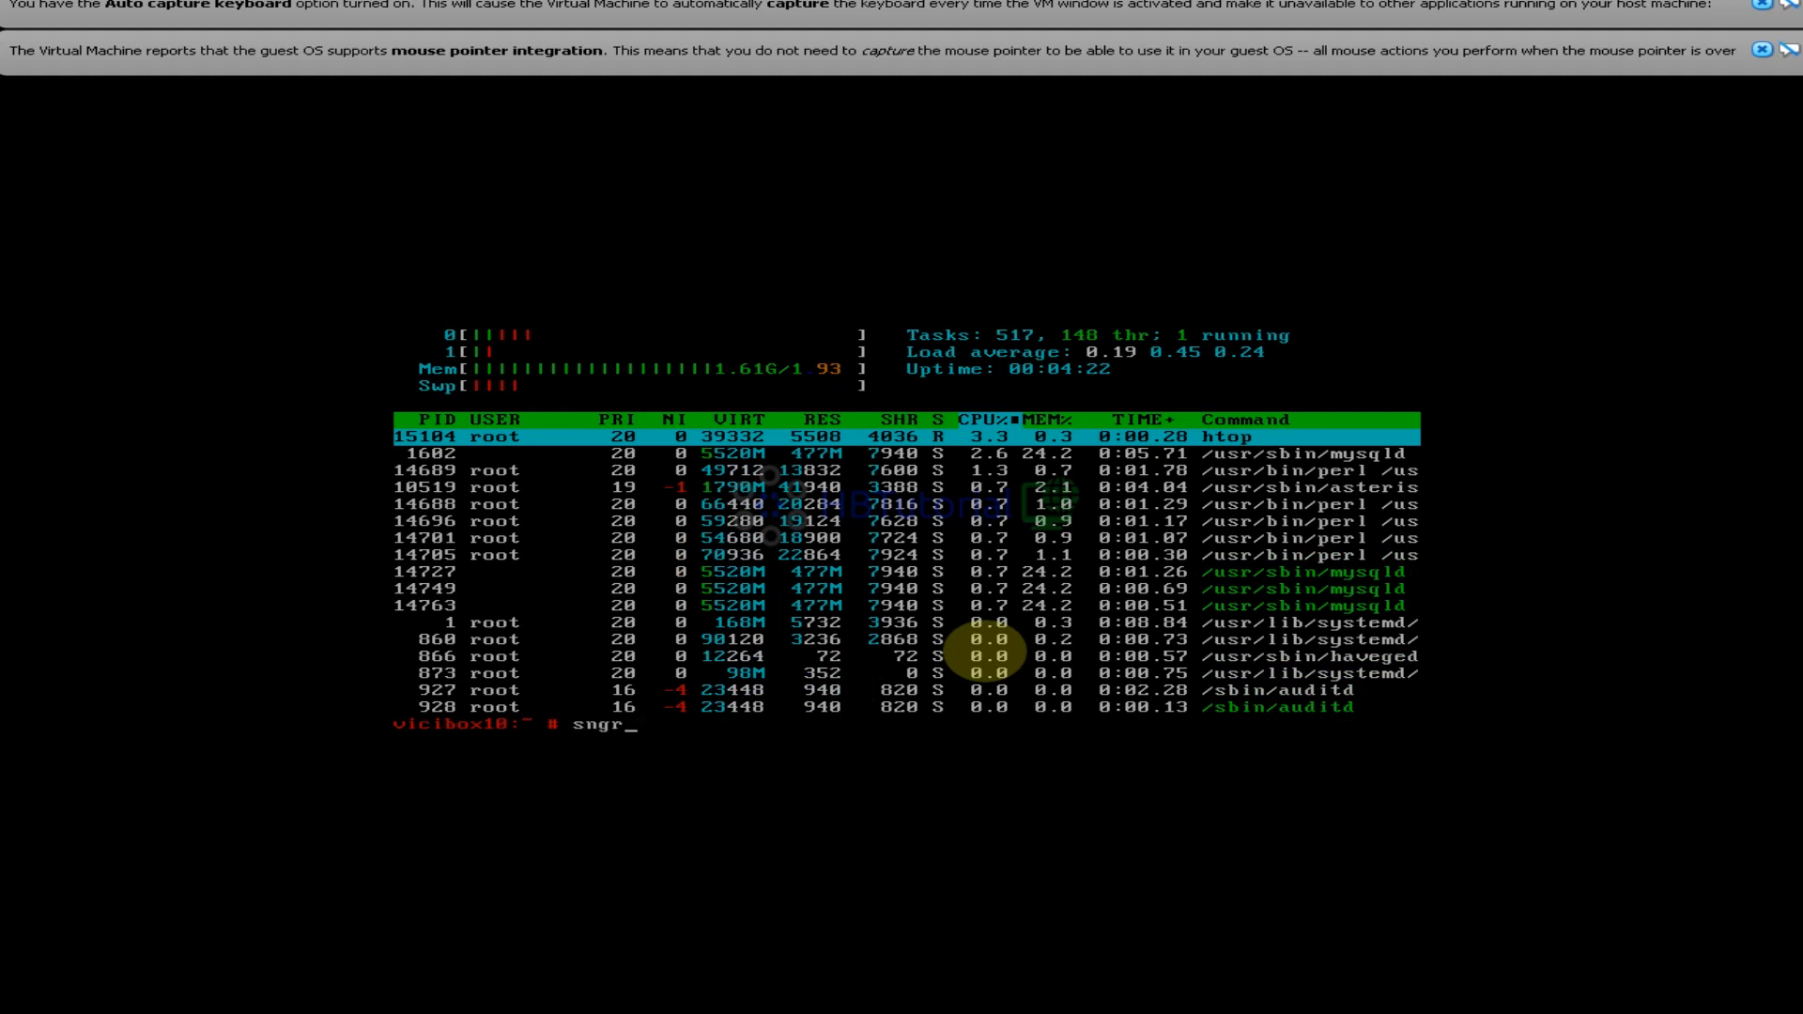
Run sngrep, quit it, and reconnect to the Asterisk CLI
{"action": "key", "text": "Return"}
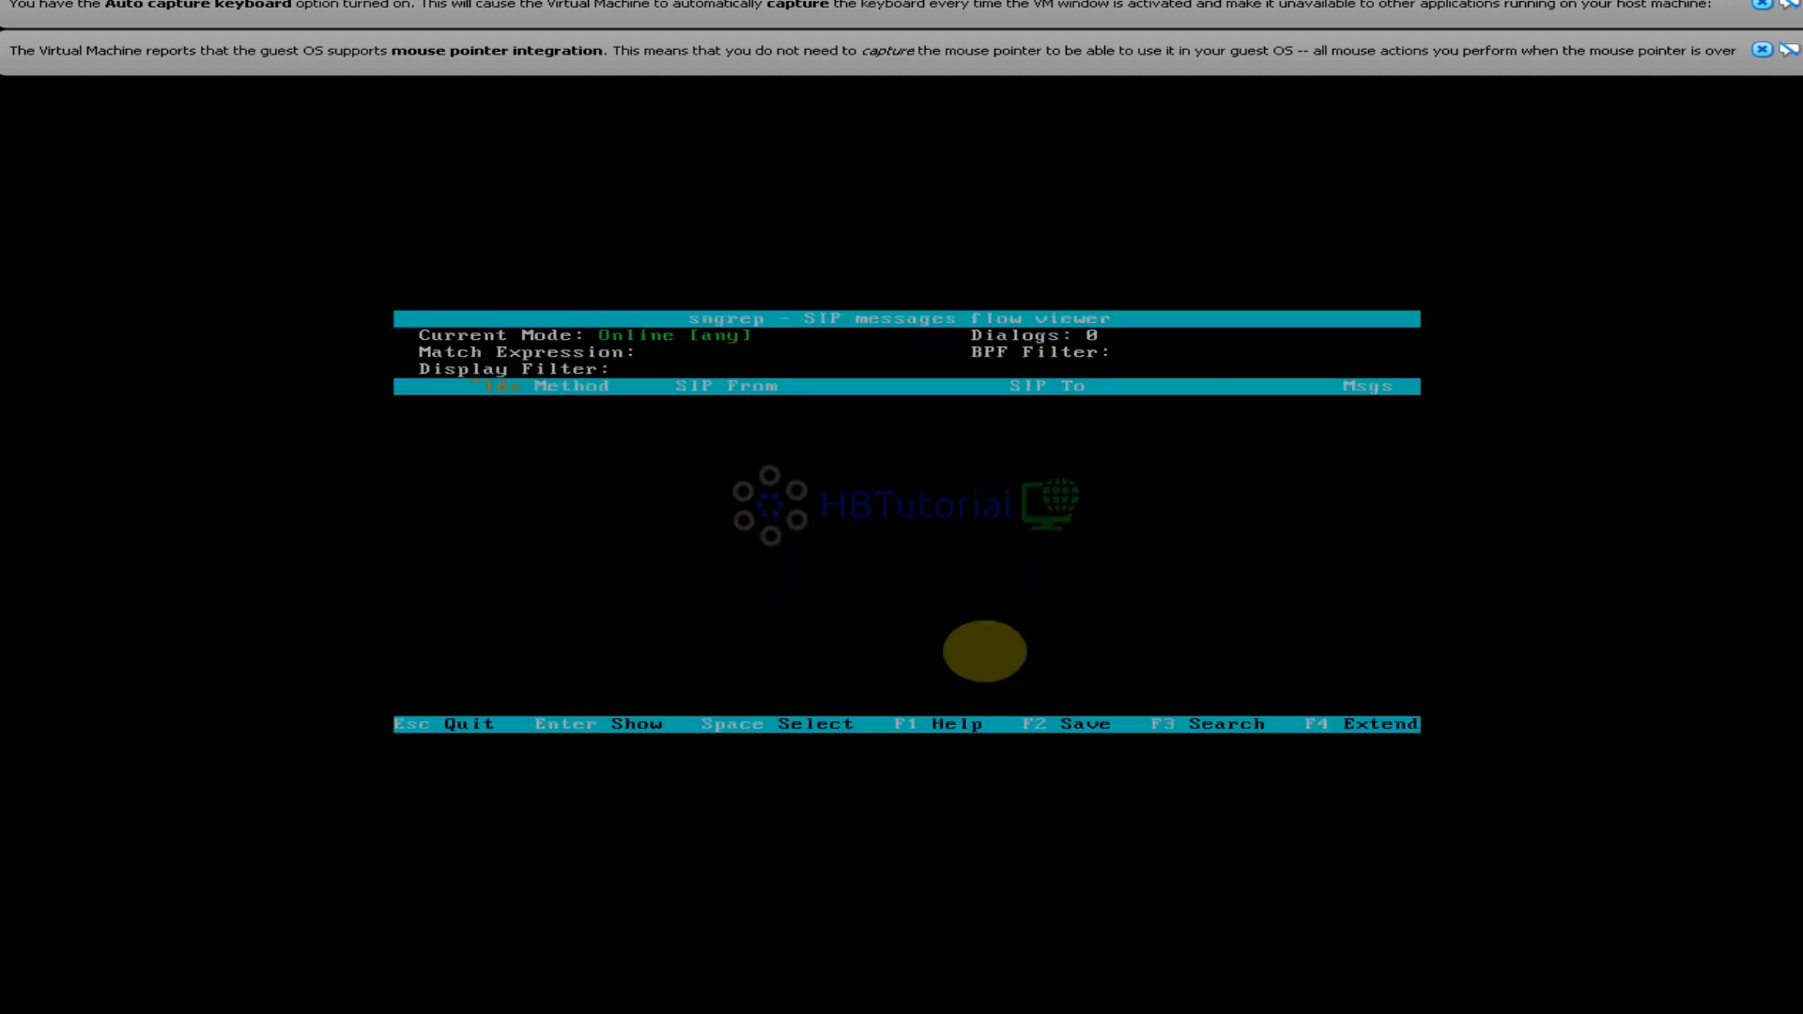
{"action": "key", "text": "F10"}
{"action": "key", "text": "Escape"}
{"action": "key", "text": "Escape"}
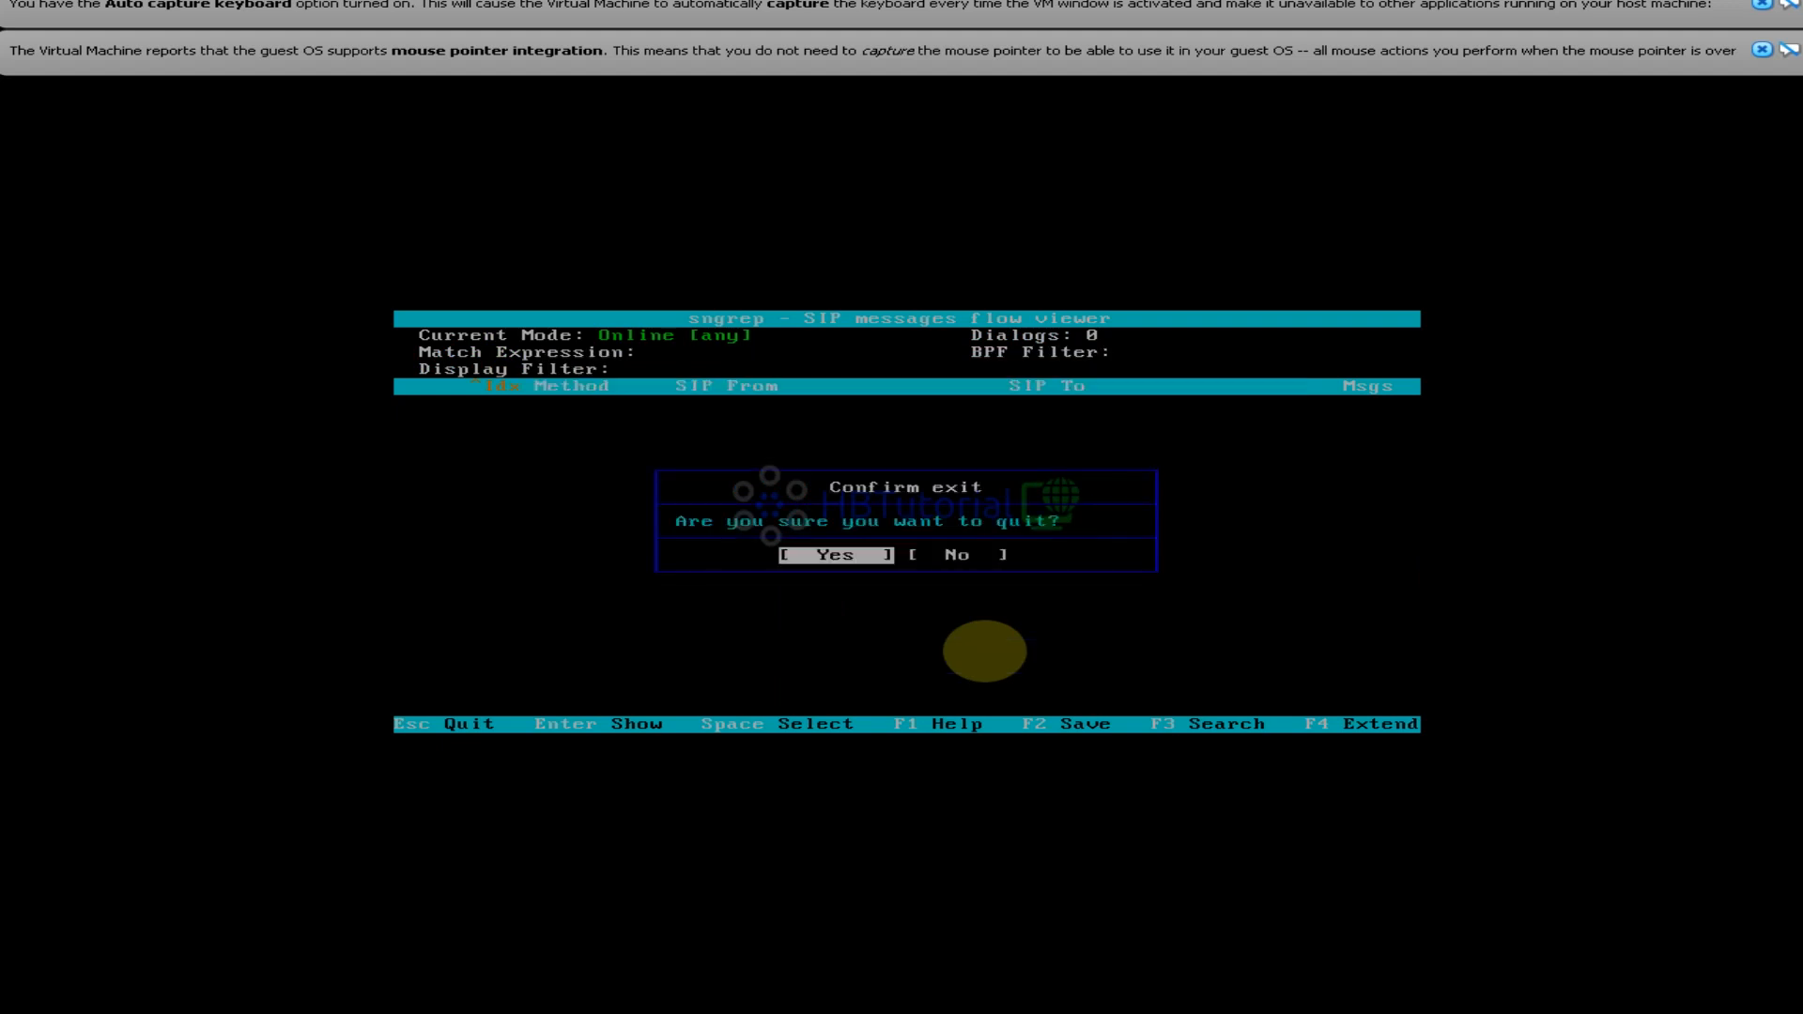
{"action": "key", "text": "Return"}
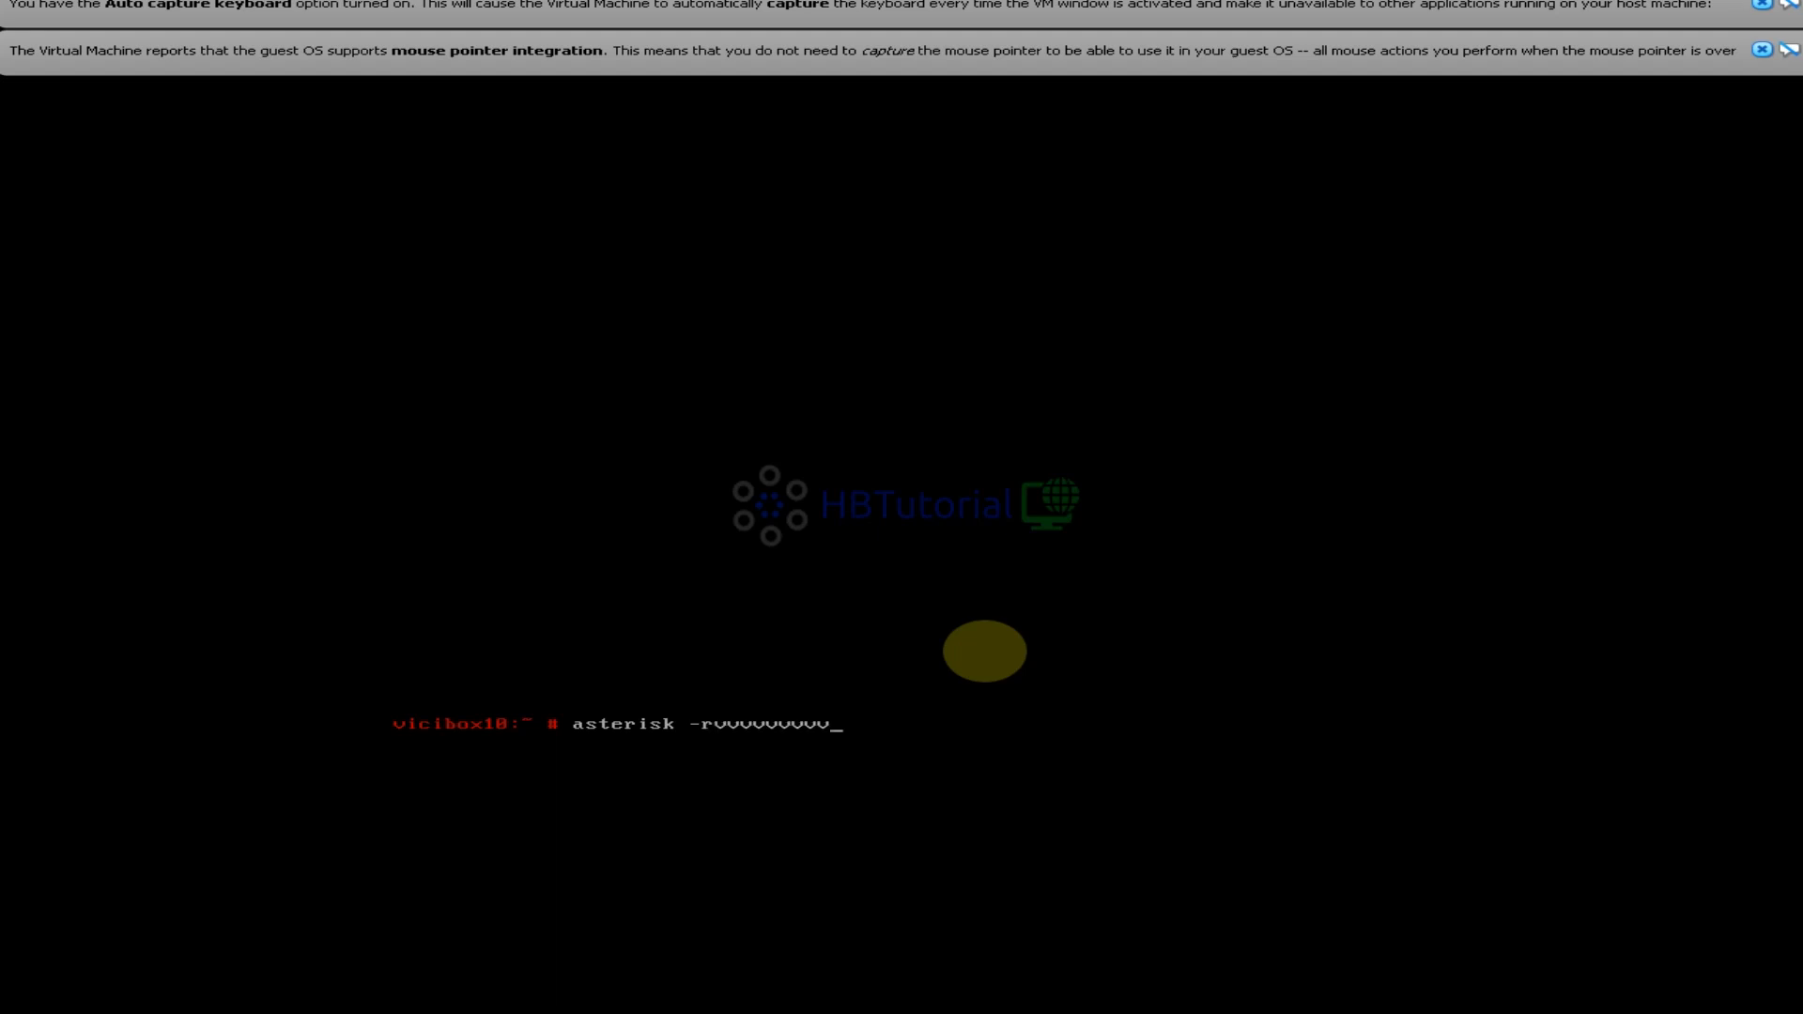
{"action": "key", "text": "Return"}
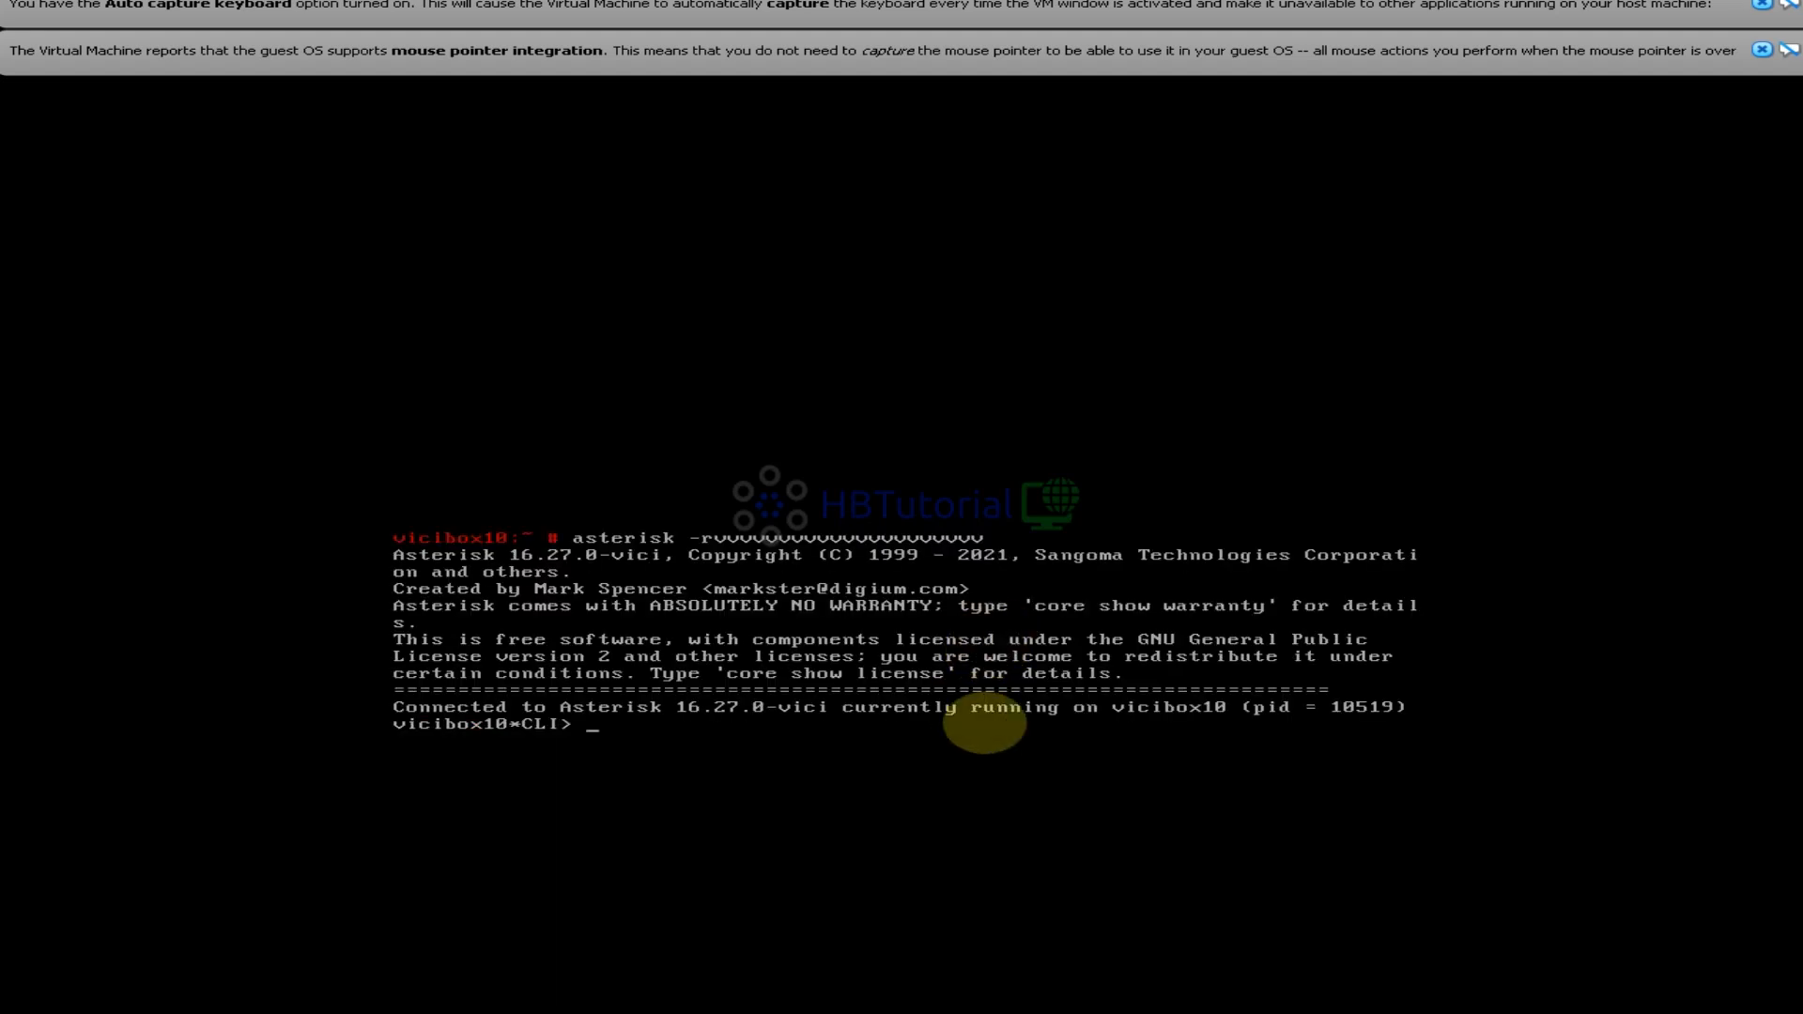